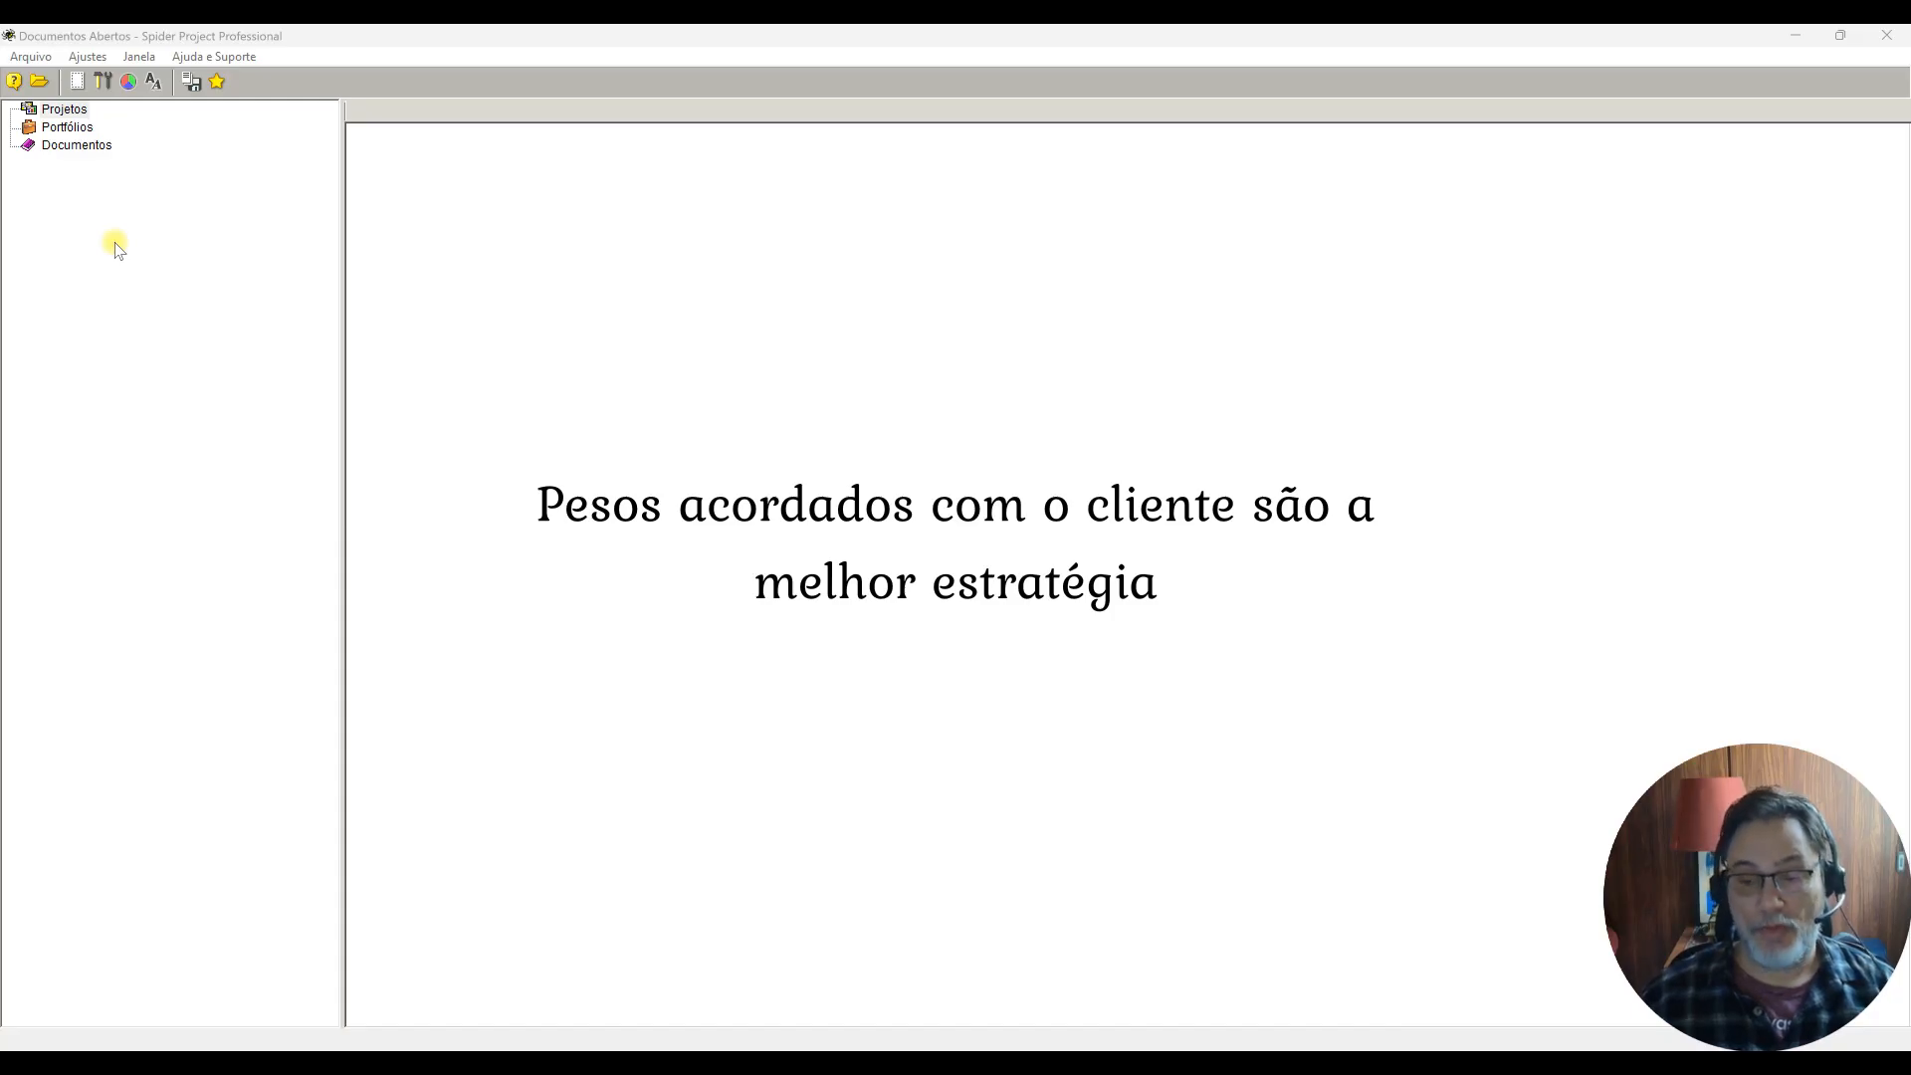
Step: Start a new project named "Exemplo Curva-S Básico" with the code Exe_Curva-S_001
click(31, 57)
click(87, 78)
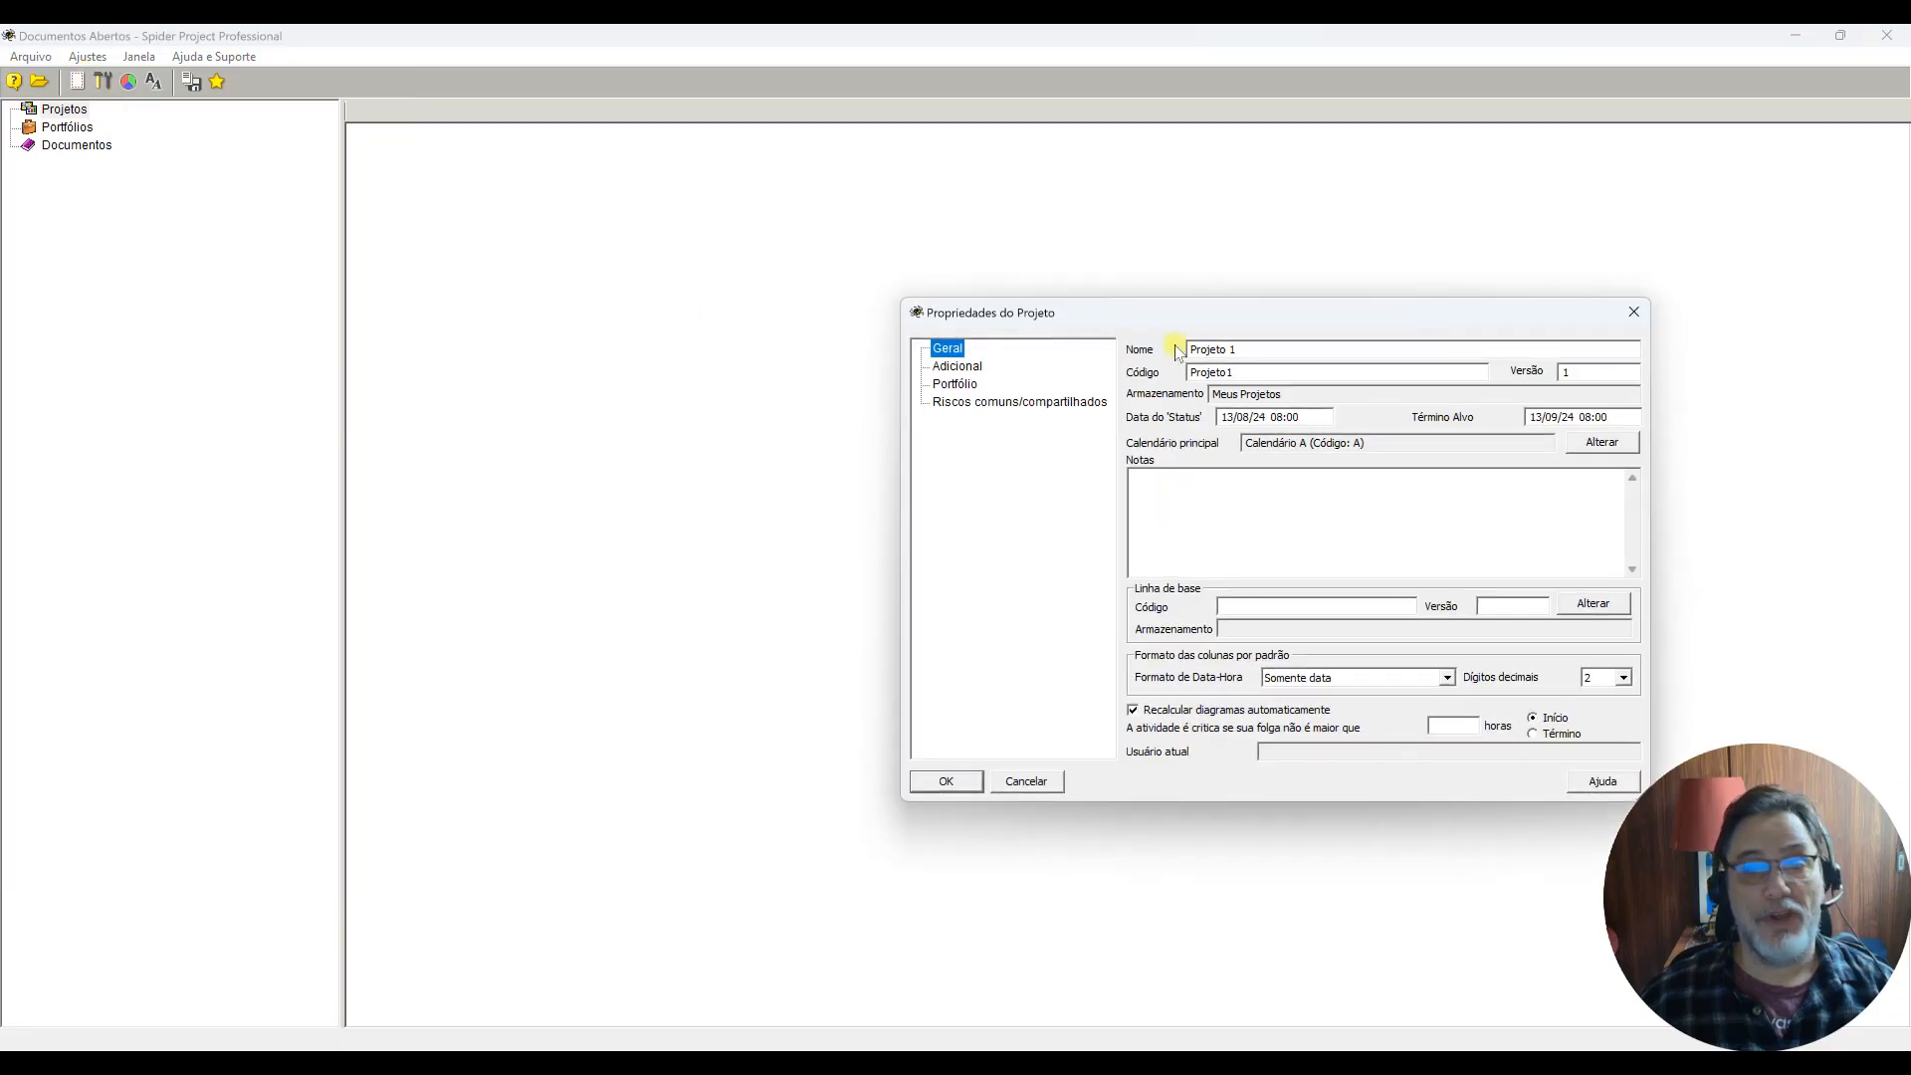
drag(1260, 347, 1107, 333)
text(Exemp)
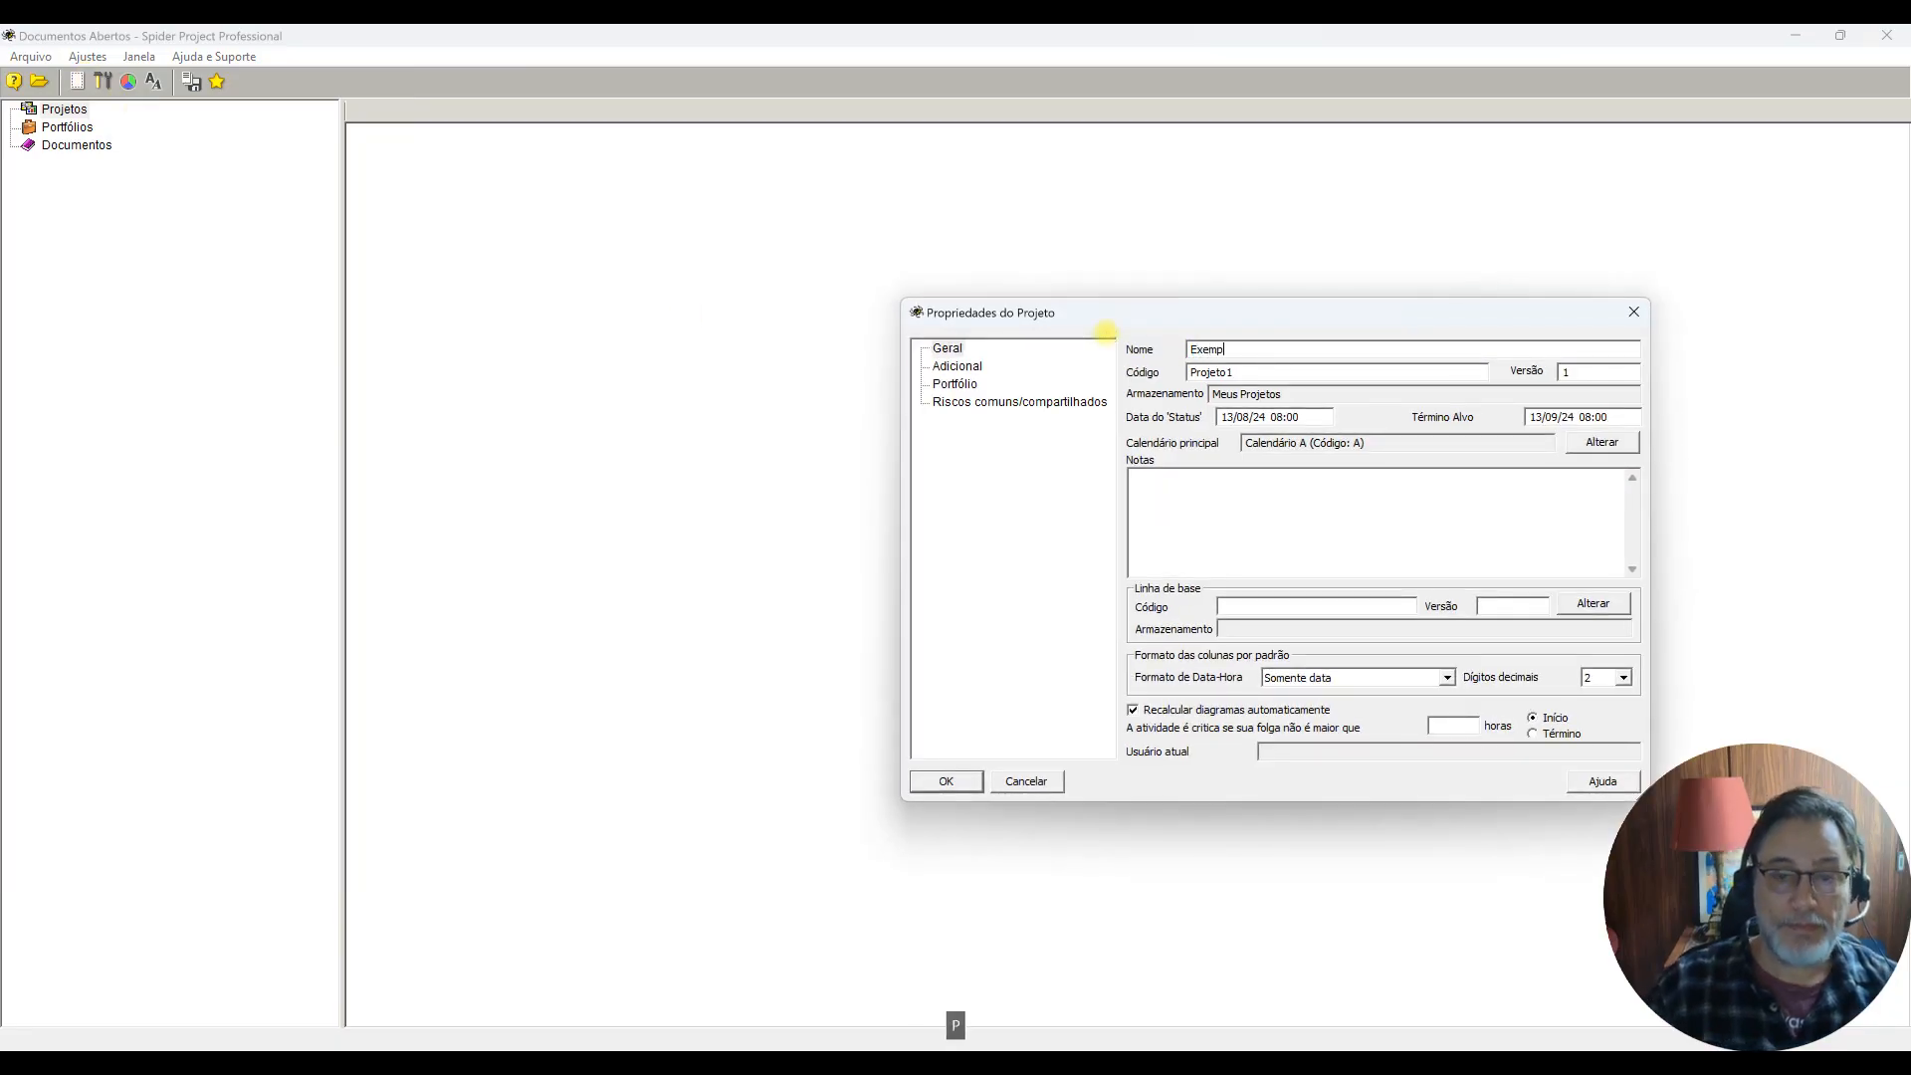
text(lo Curva-S )
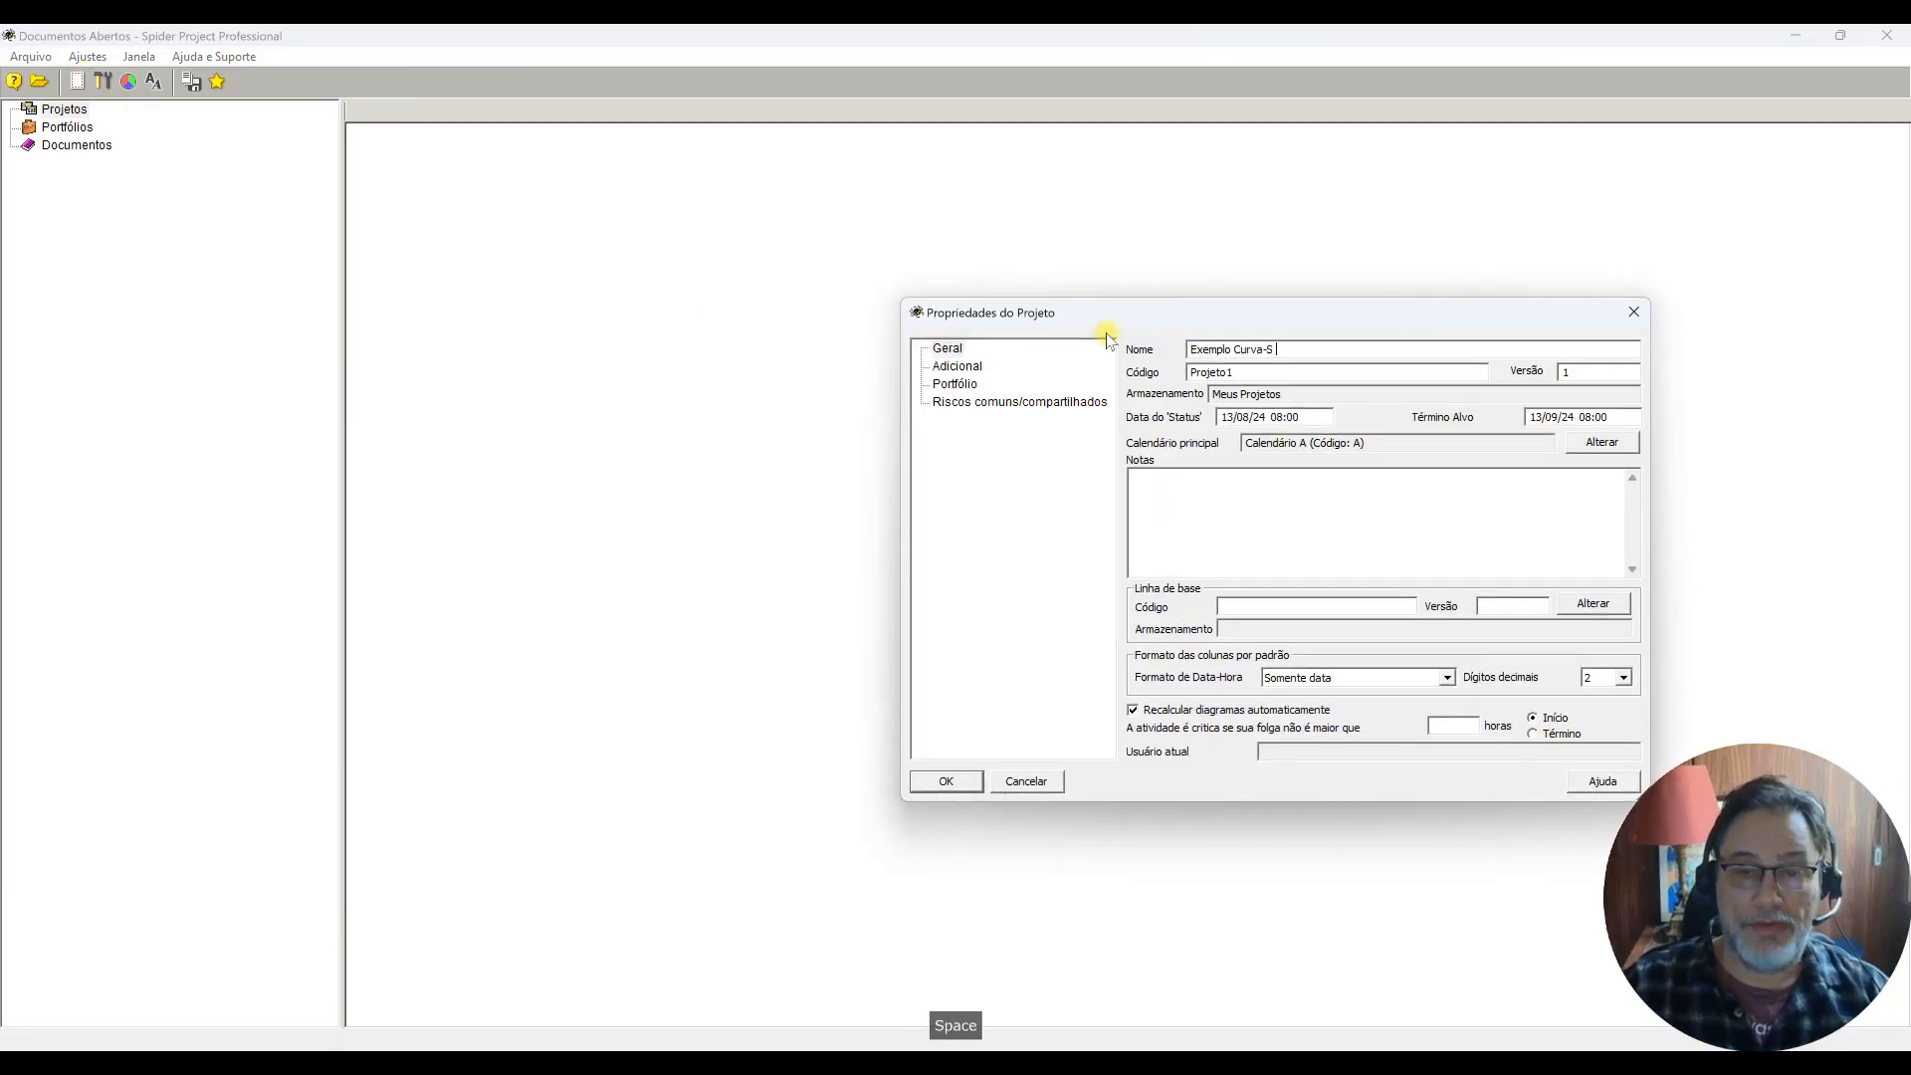
text(Básico)
key(Tab)
text(Ex)
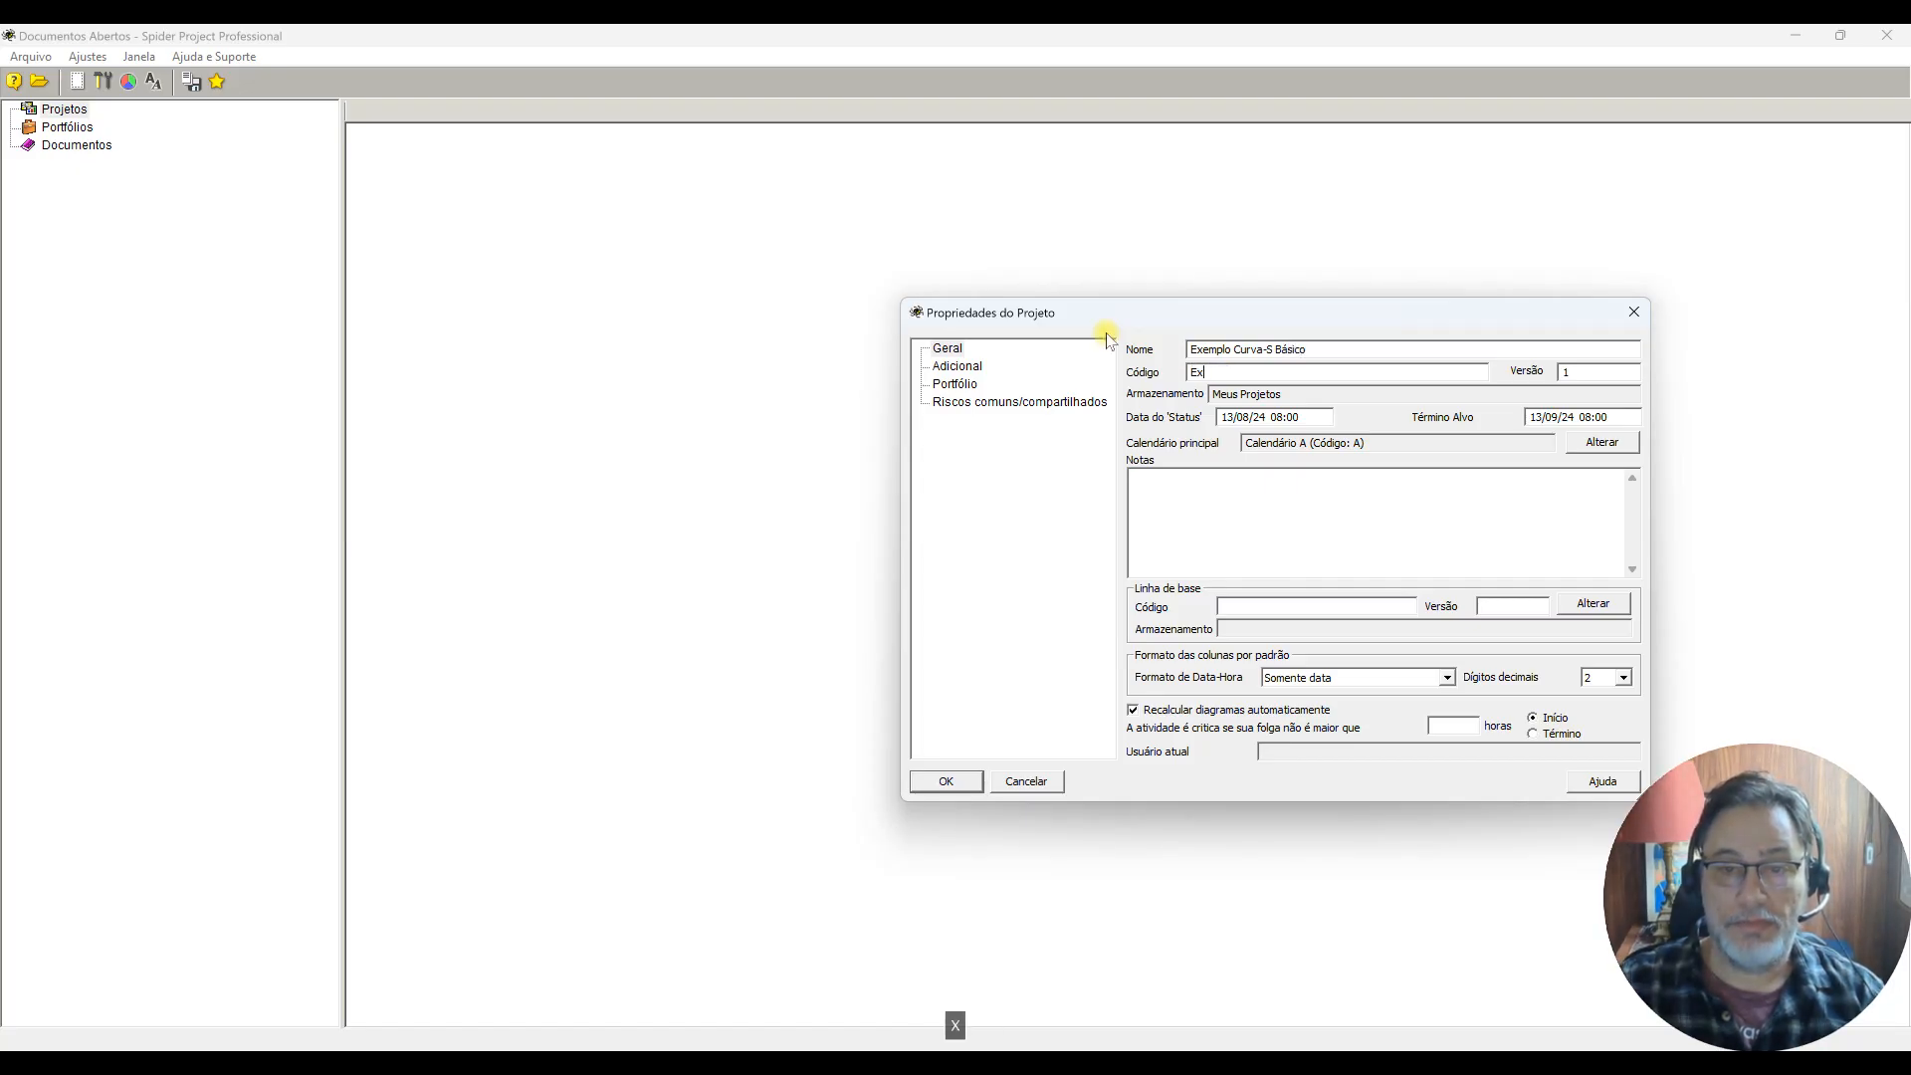
text(e_Curva-)
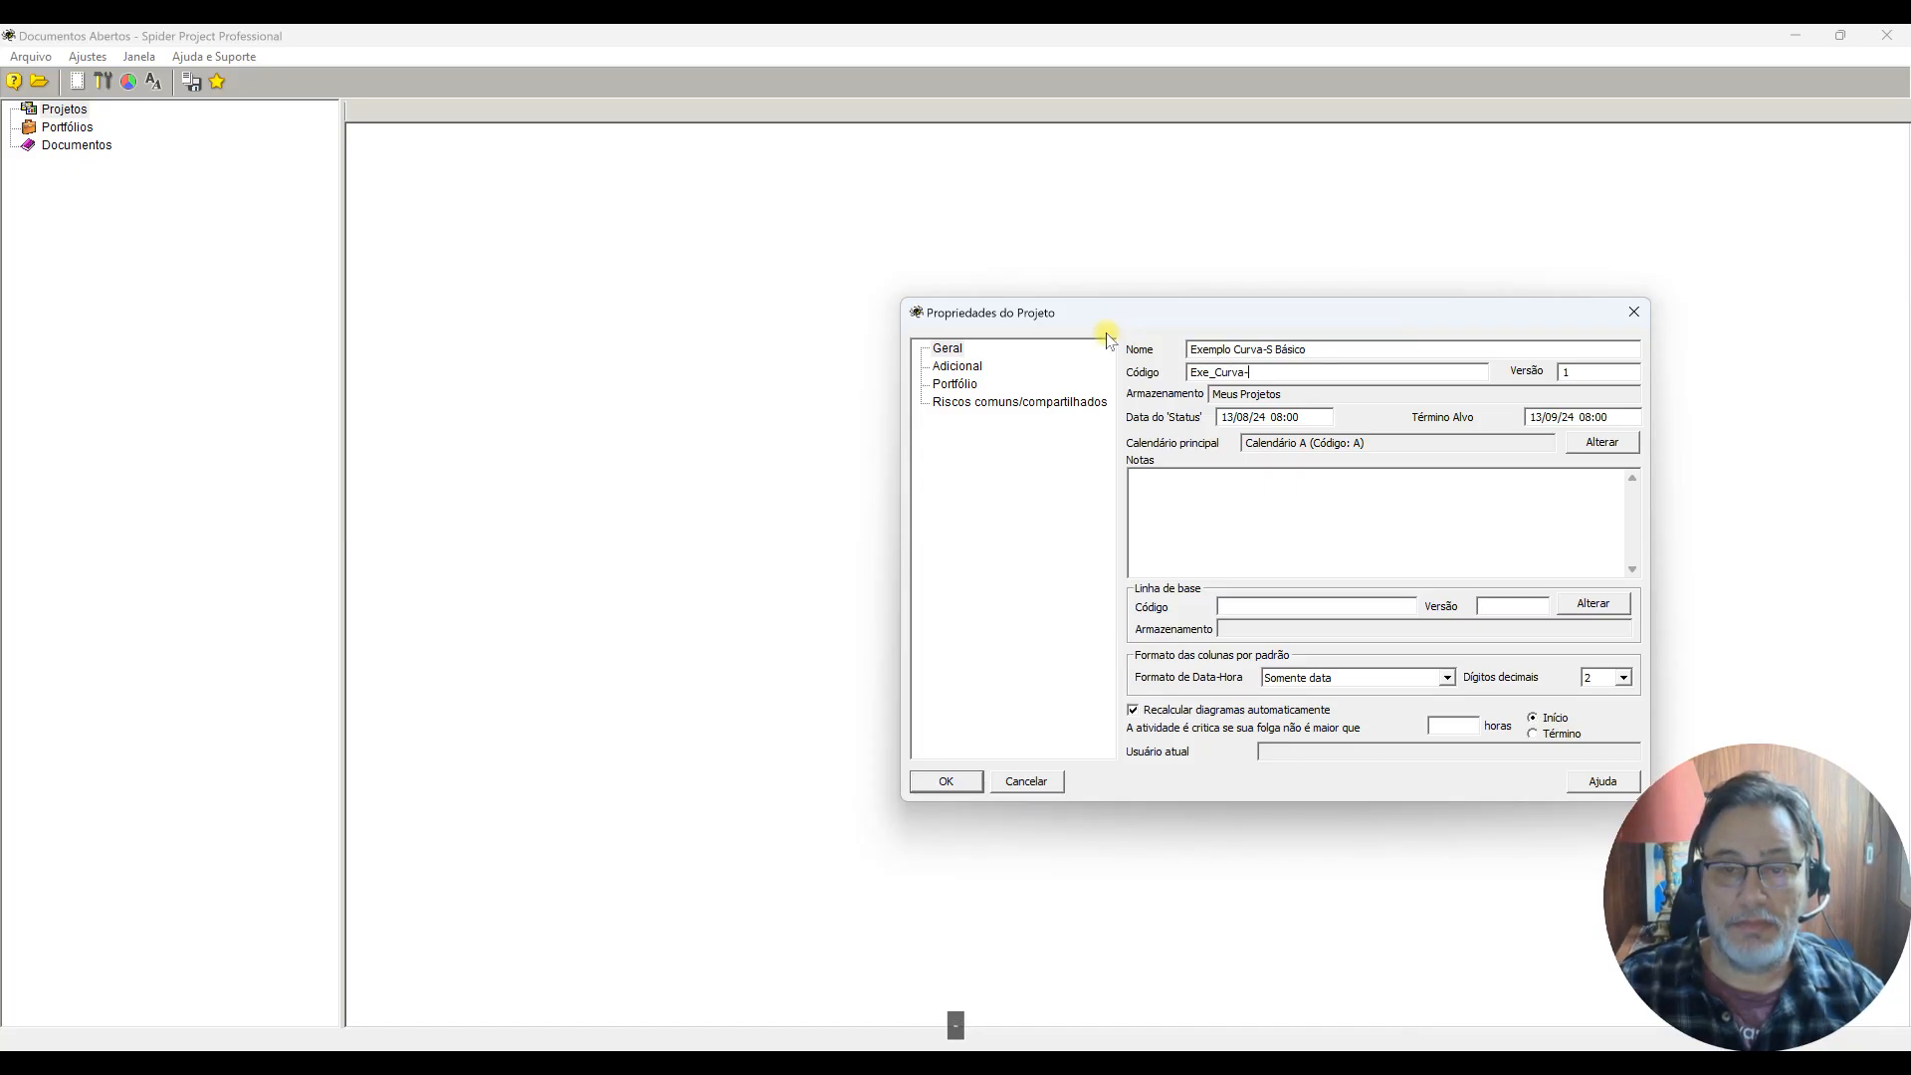
text(S_001)
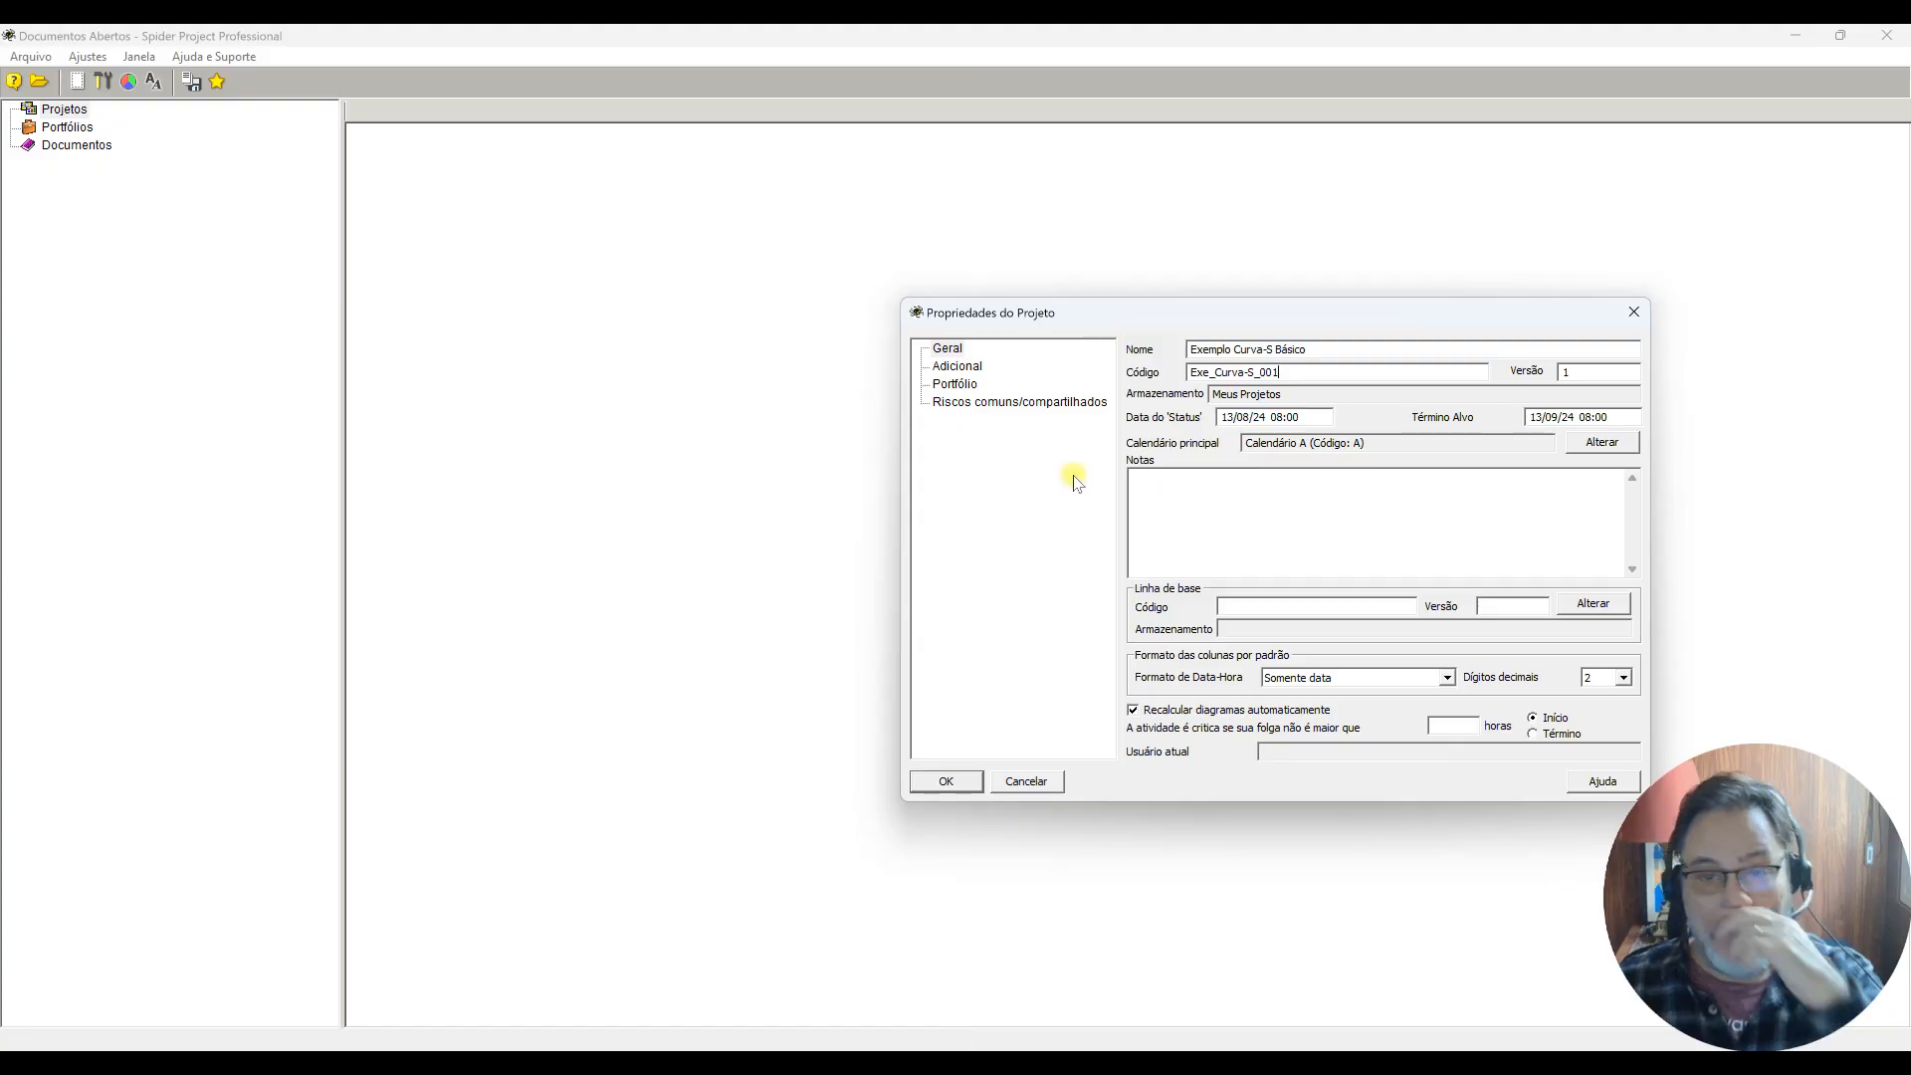
Step: Create the project with the note "Exercício rápido com Curva-S considerando que o HH pode ser aplicado como base para a curva." and maximize its Gantt window
click(1223, 488)
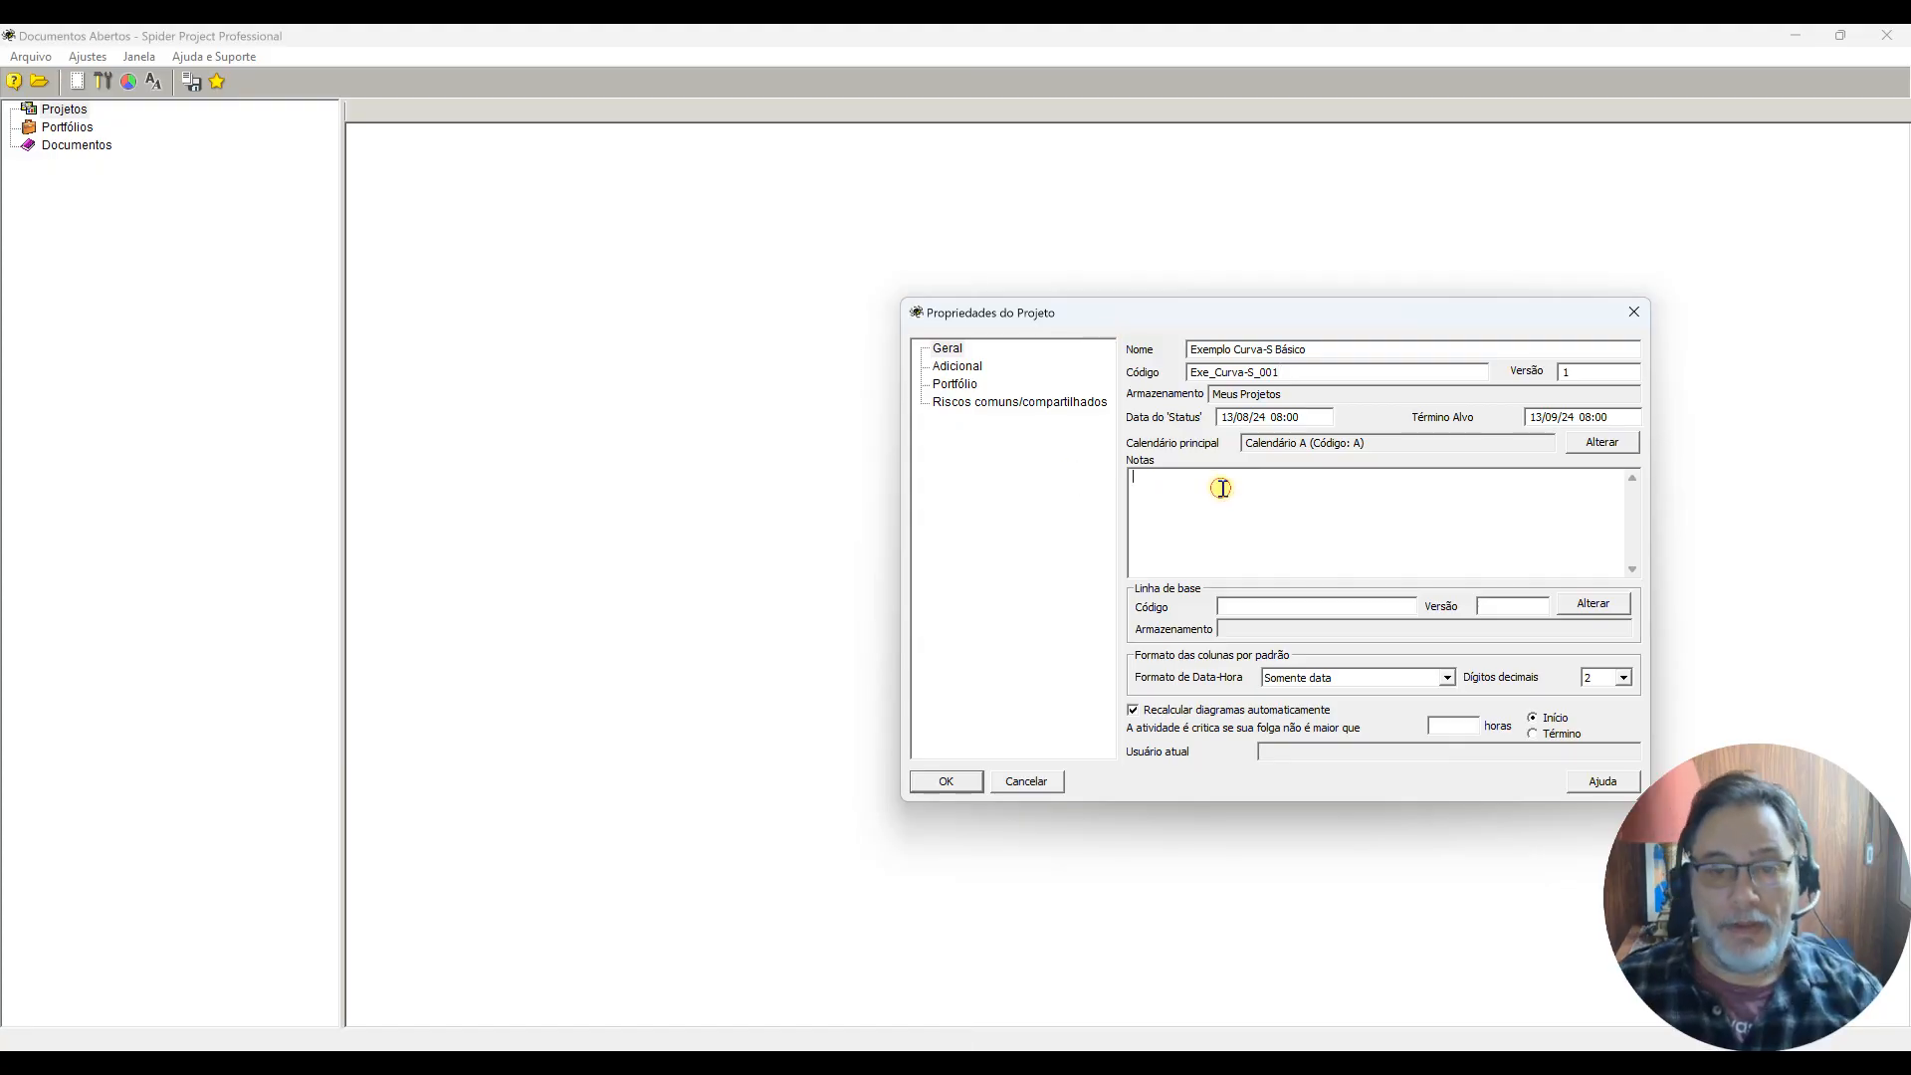
key(BackSpace)
text(Exc)
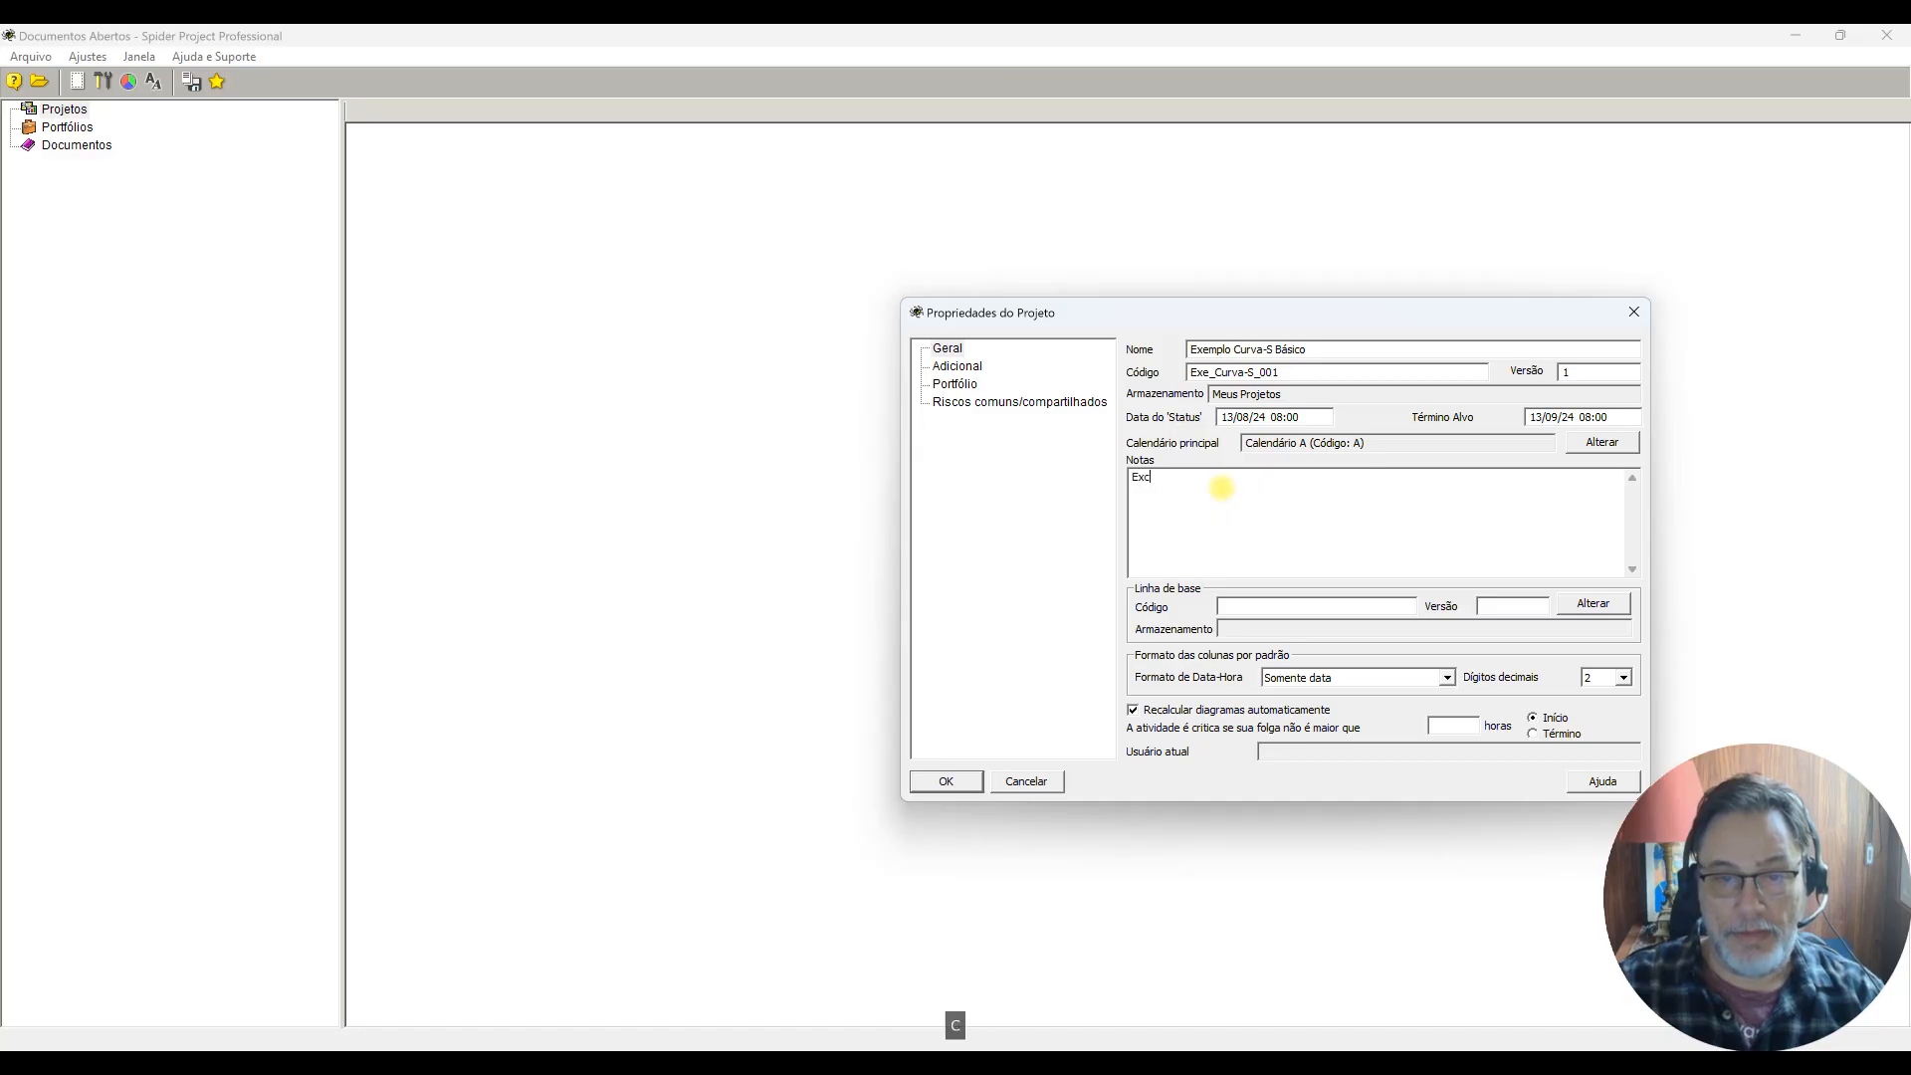
text(er)
key(BackSpace)
key(BackSpace)
key(BackSpace)
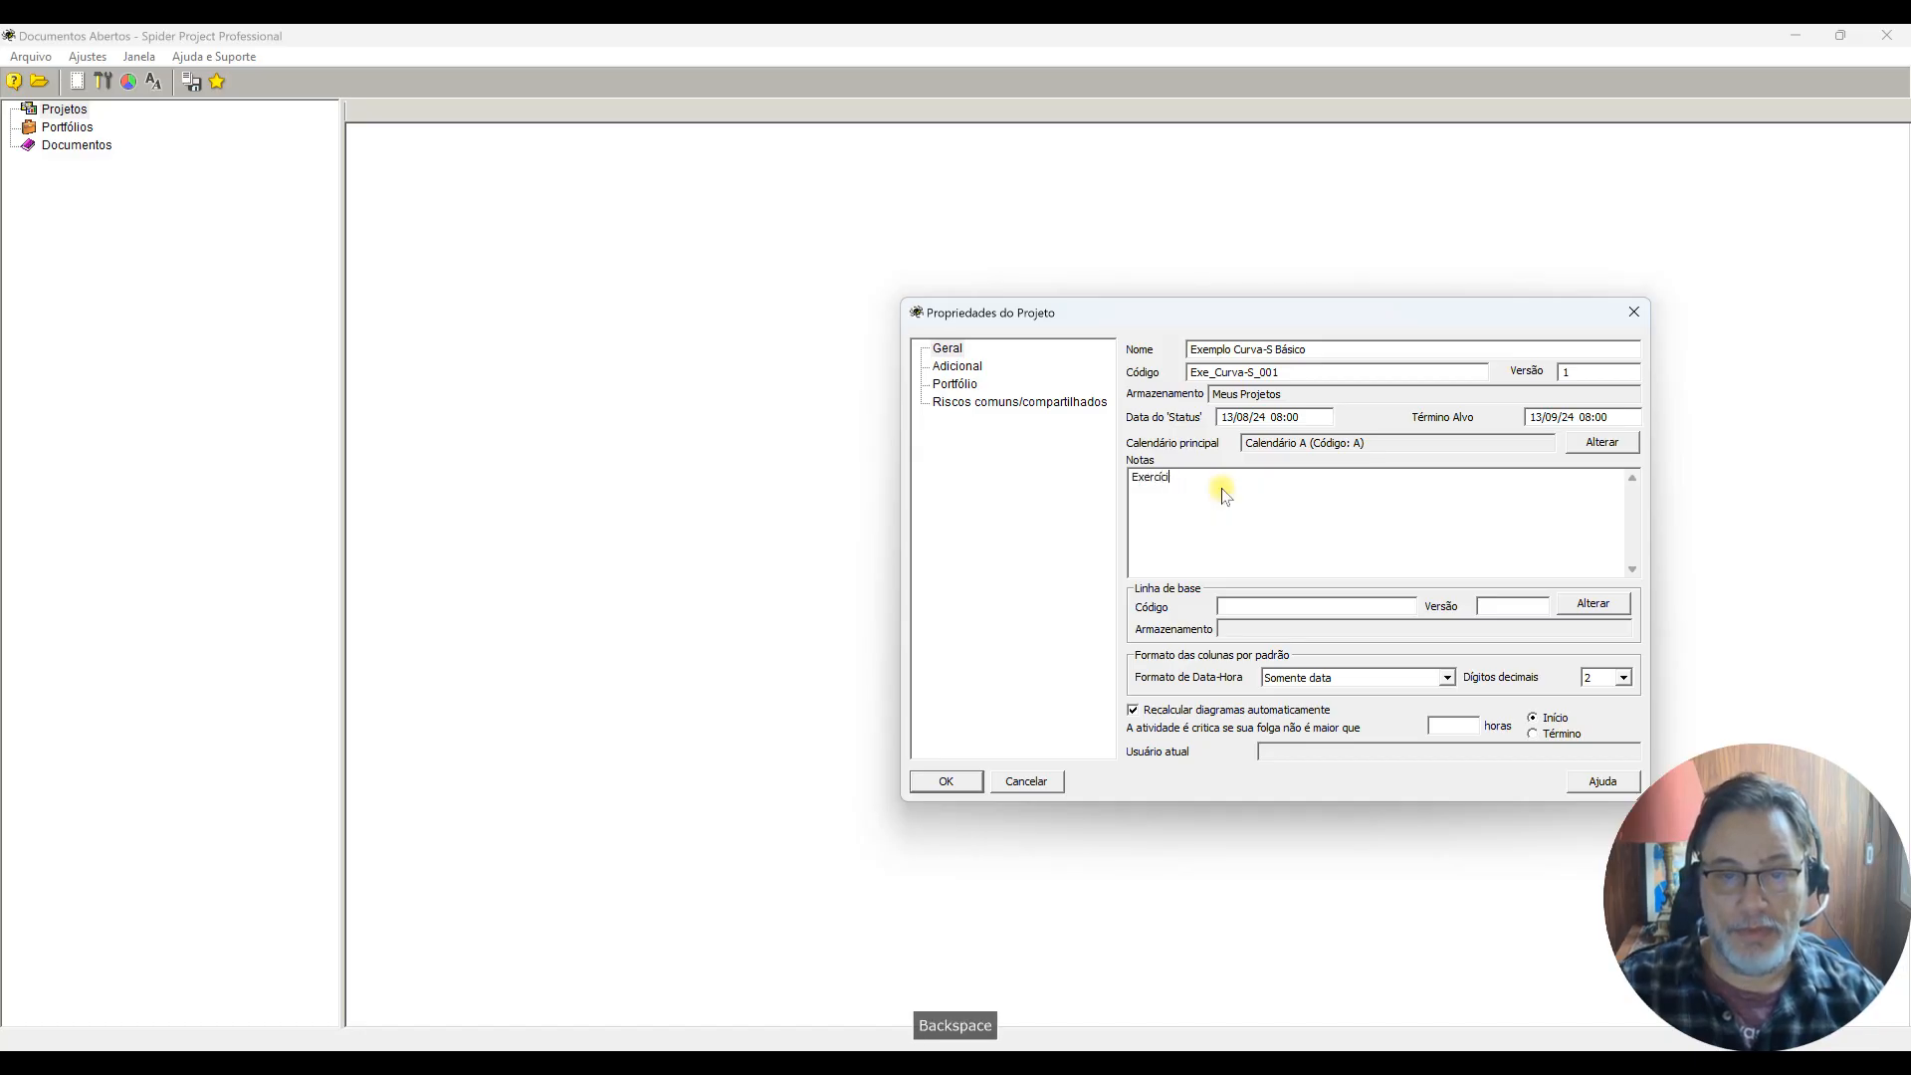
text(ercício )
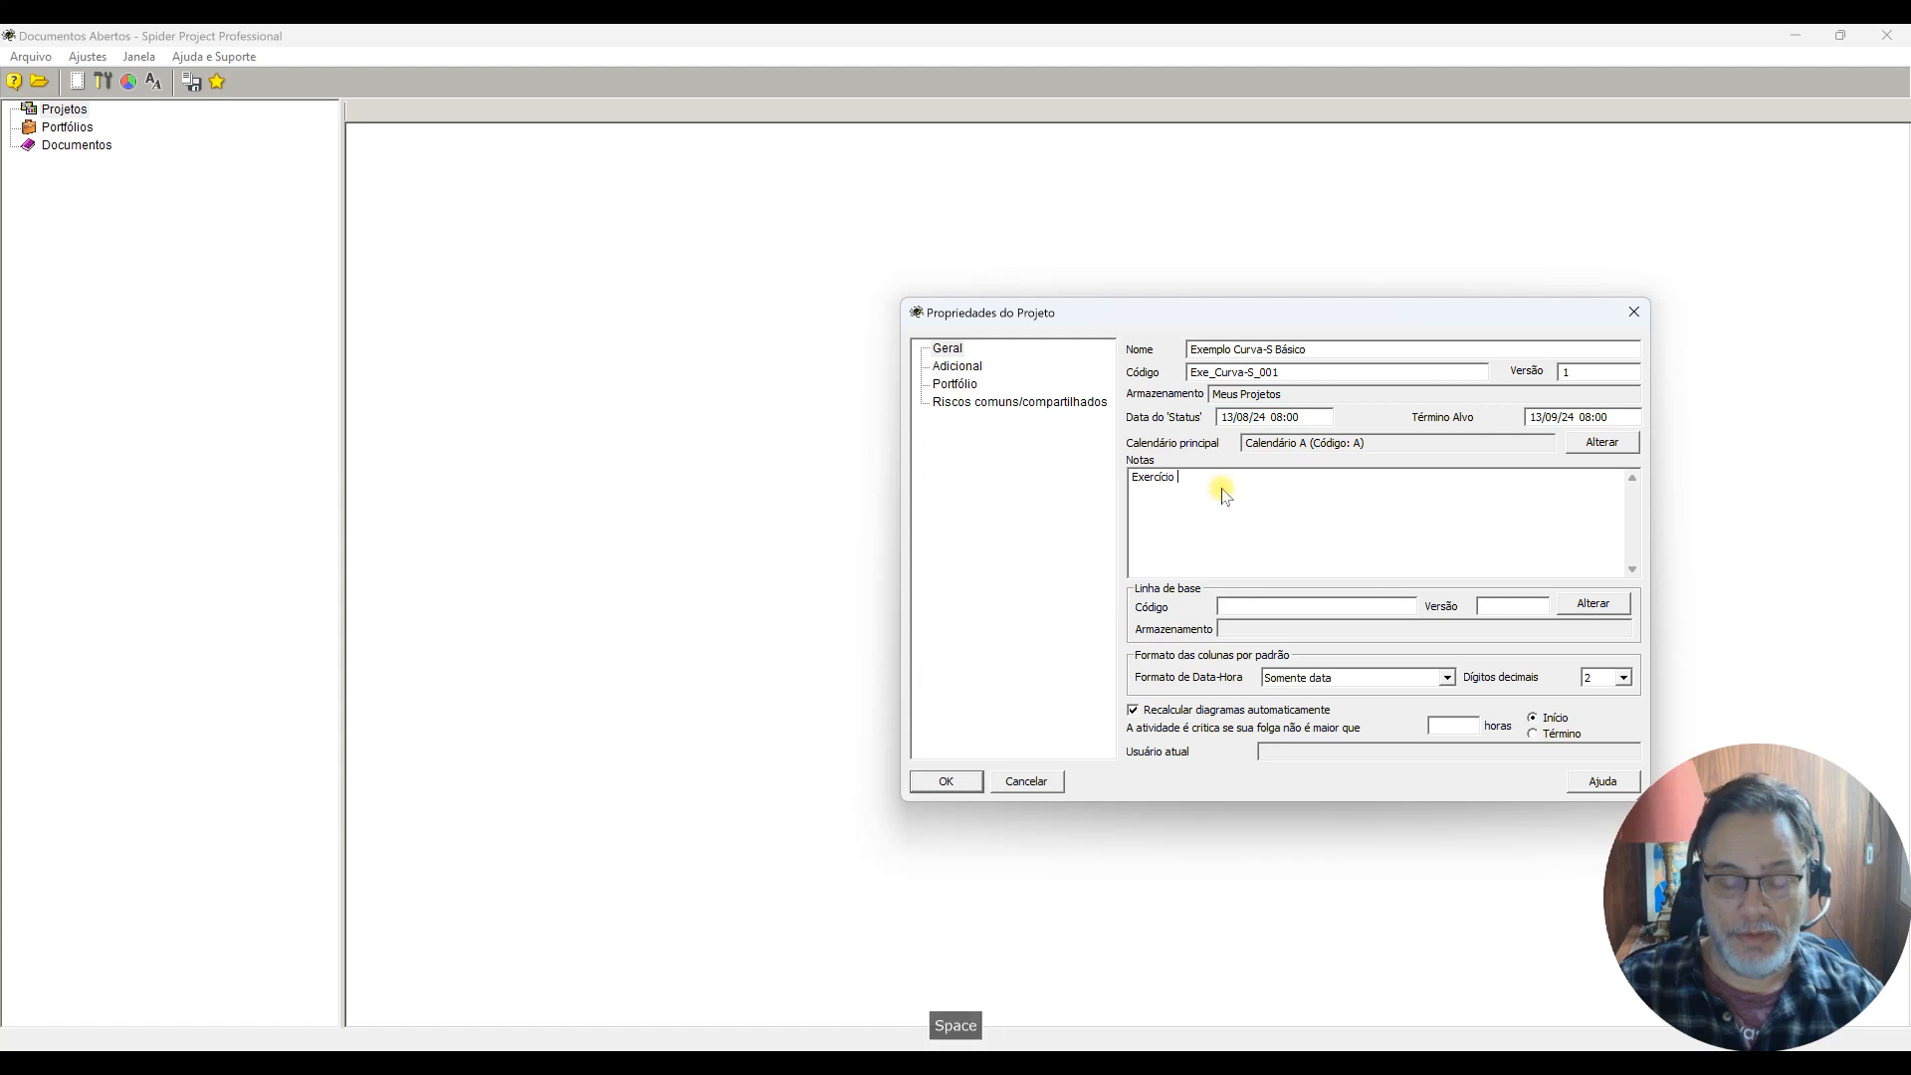
text(rápido com Curva-S considerando que o HH pode ser aplicado)
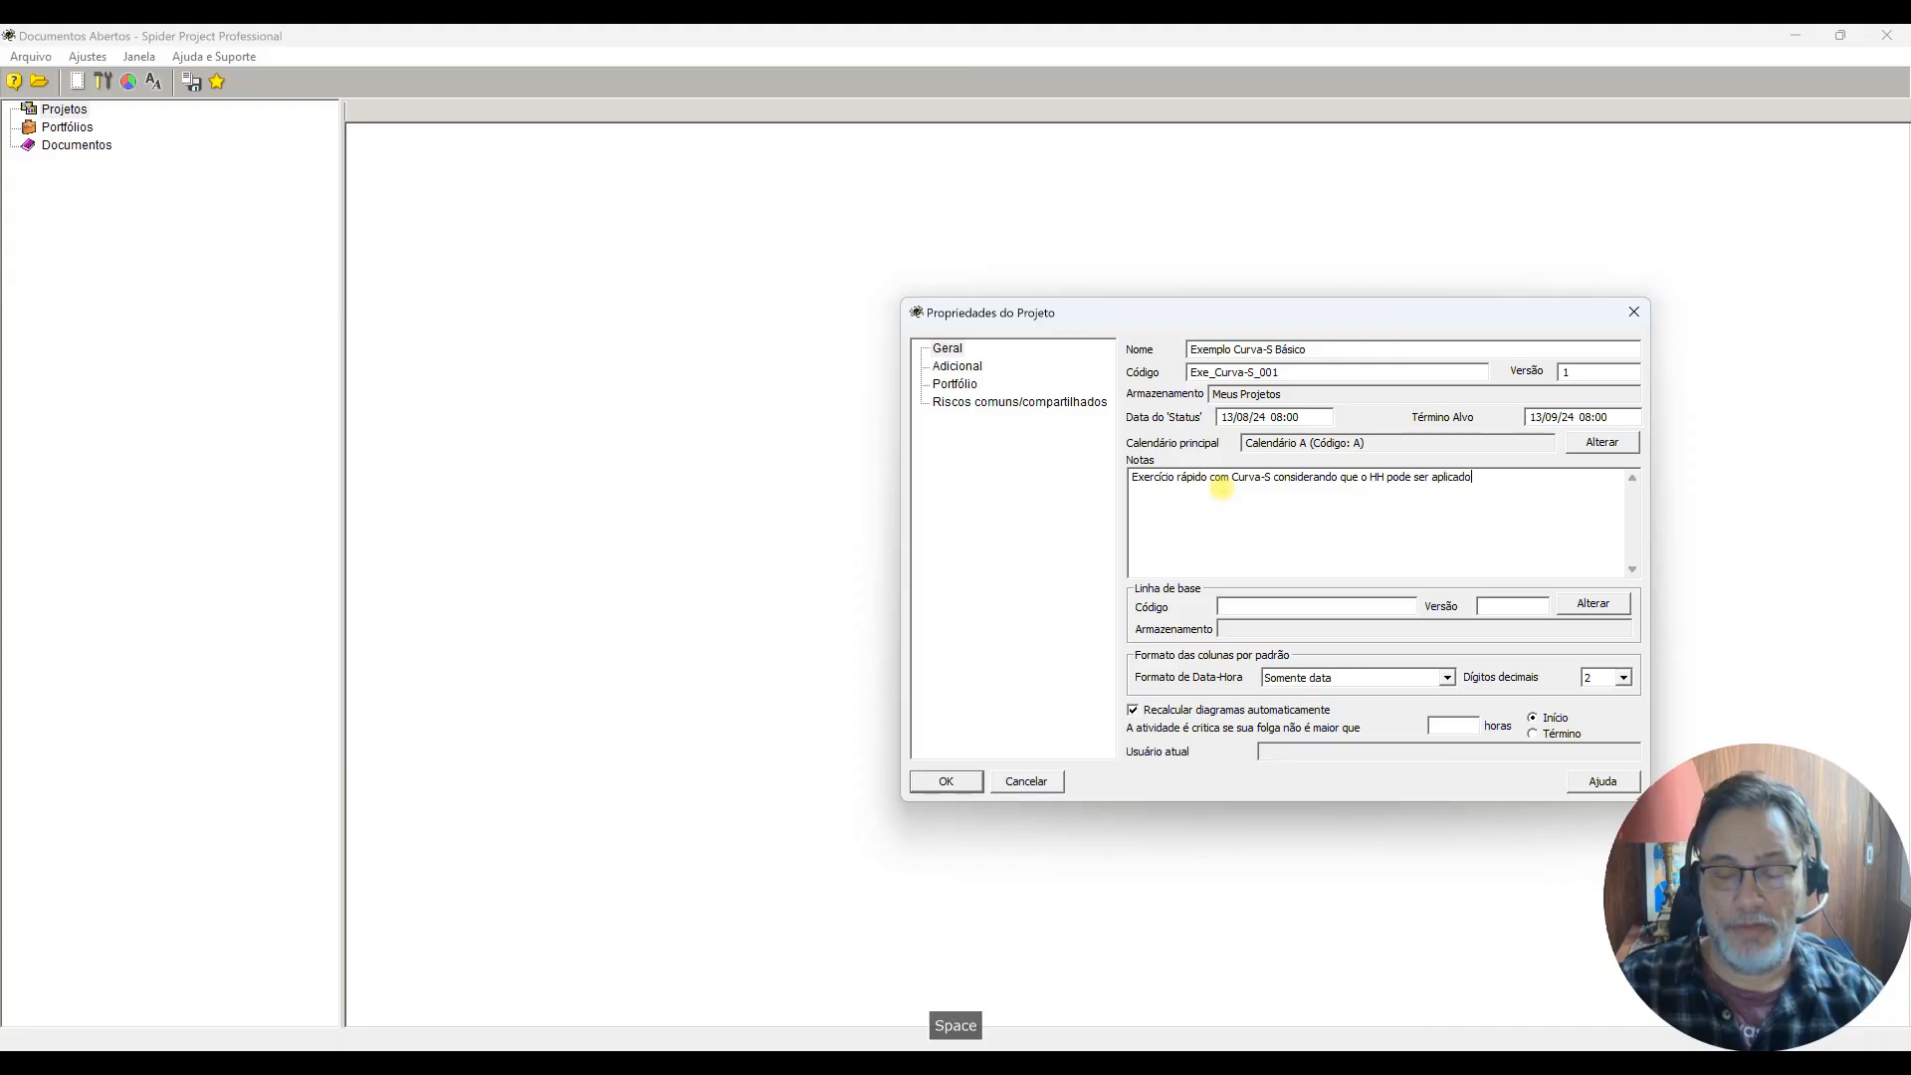
text( como base para )
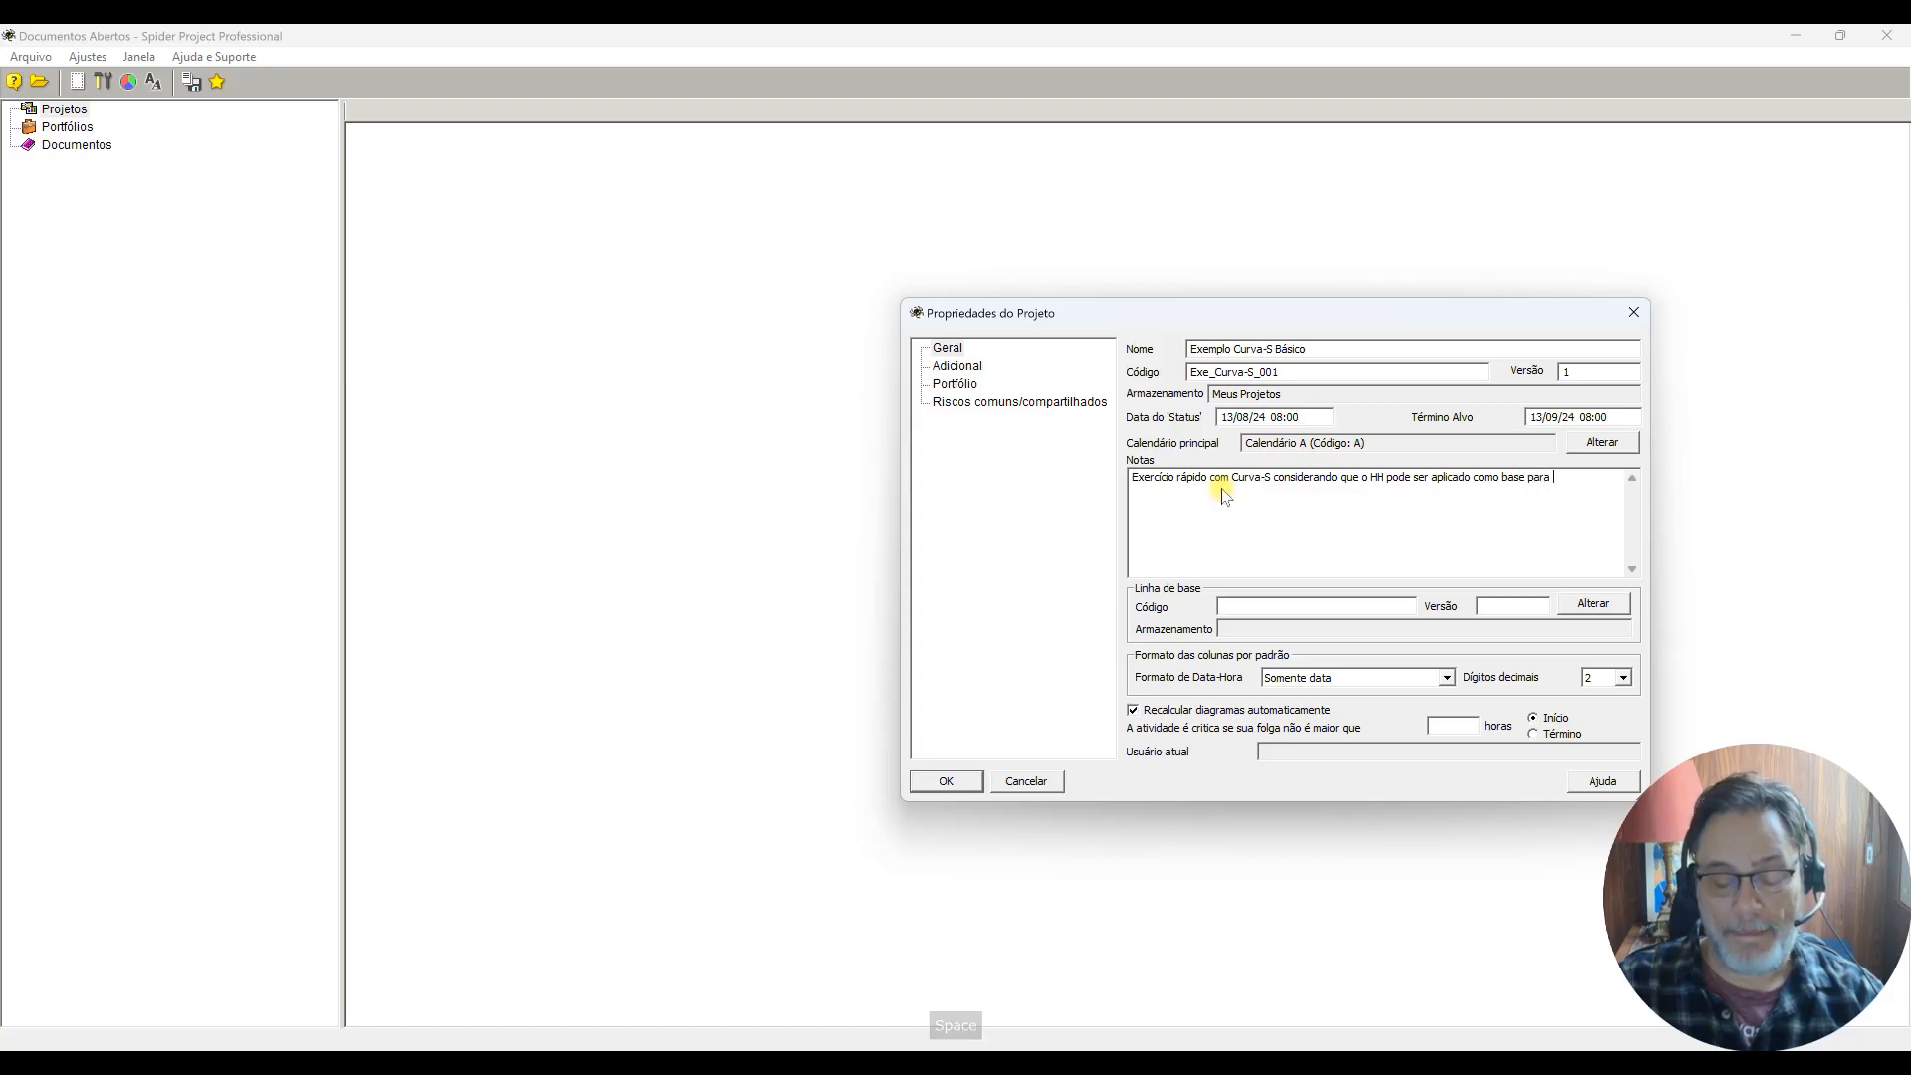
text(a curva.)
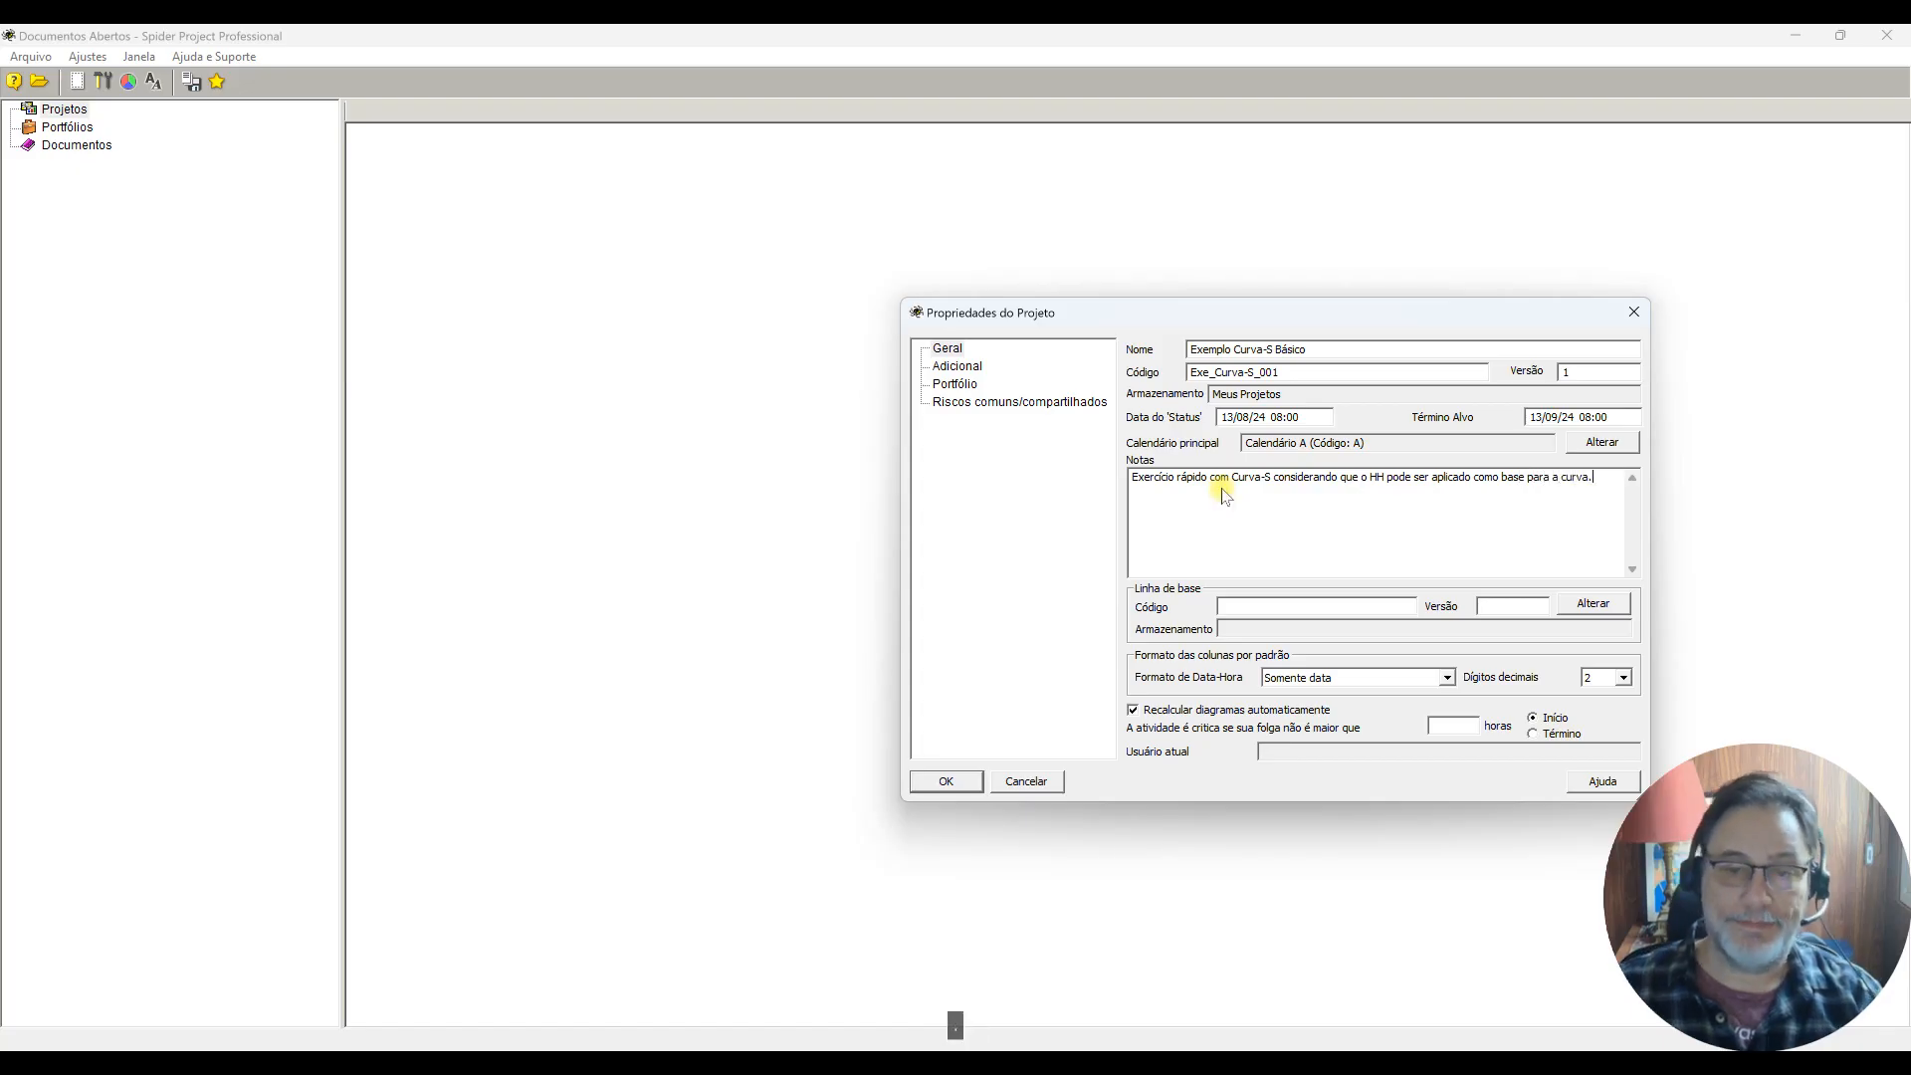
click(960, 782)
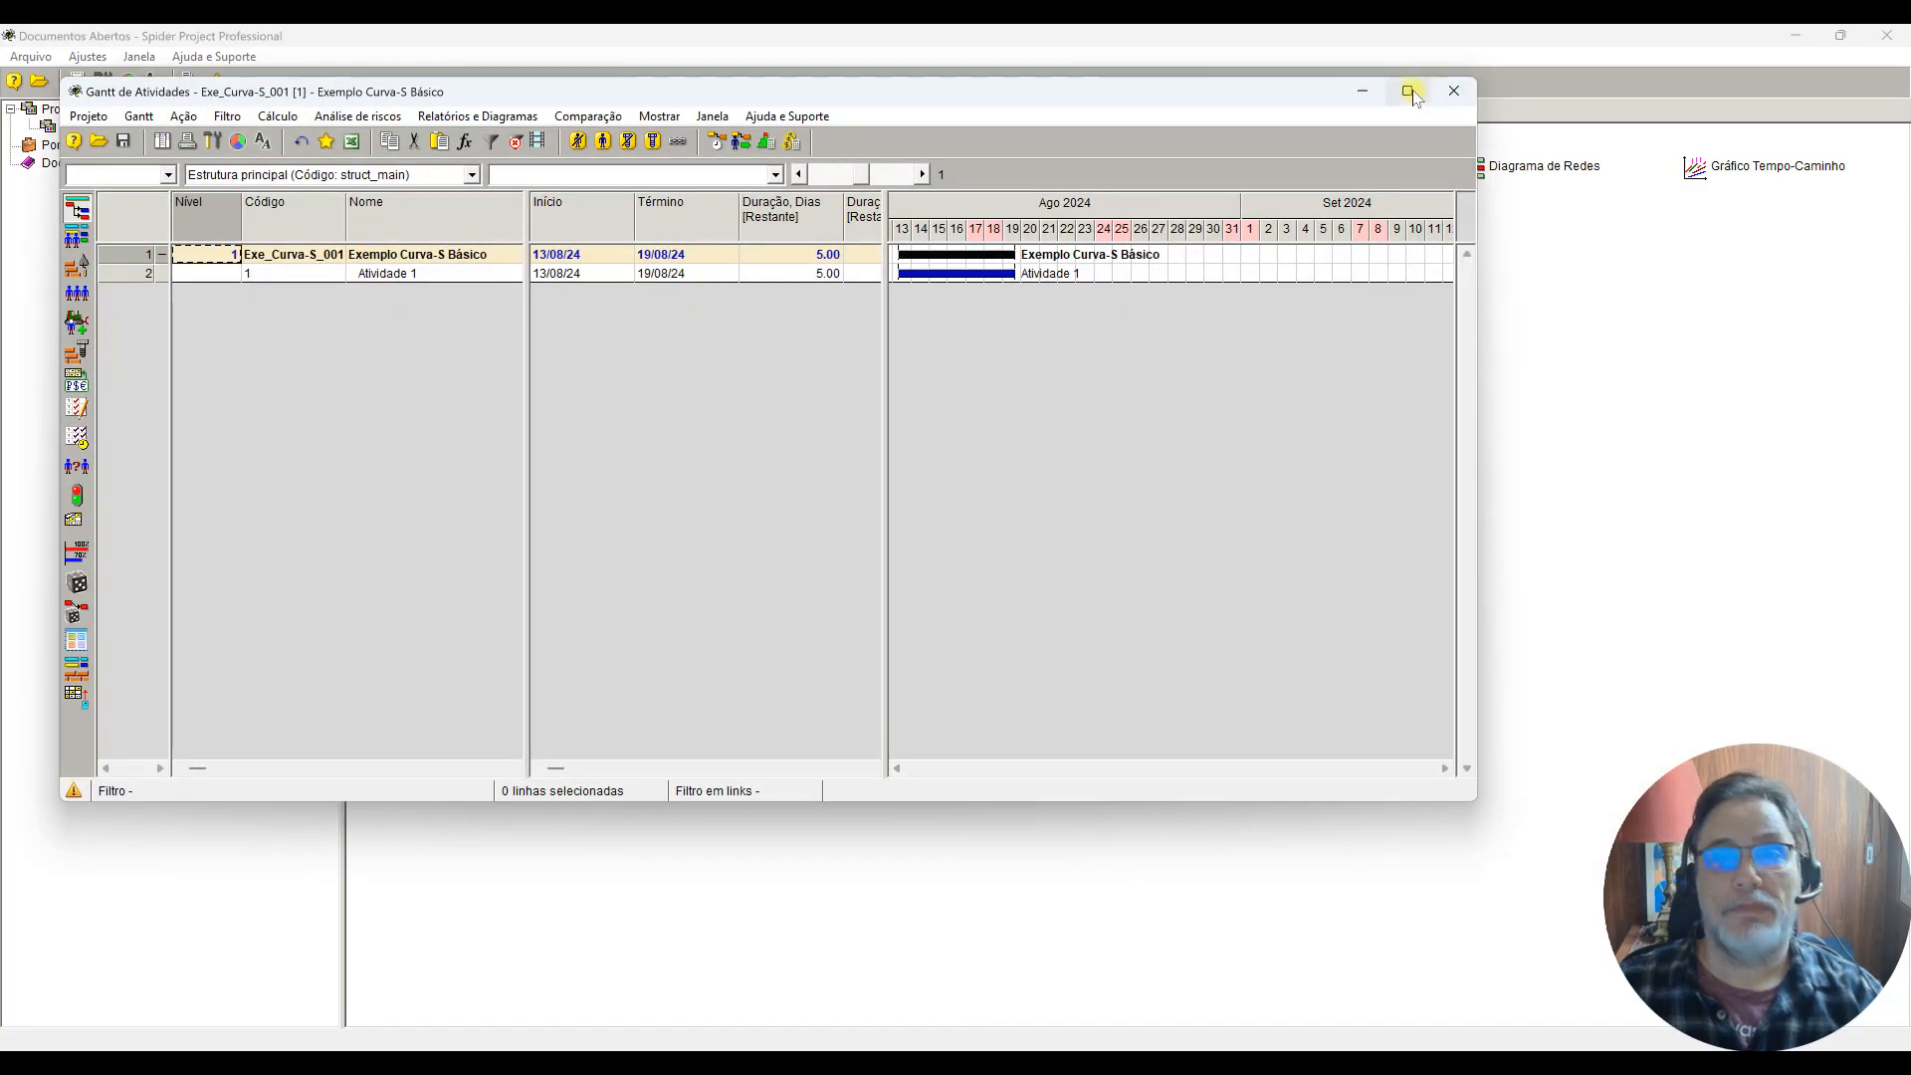
click(1408, 92)
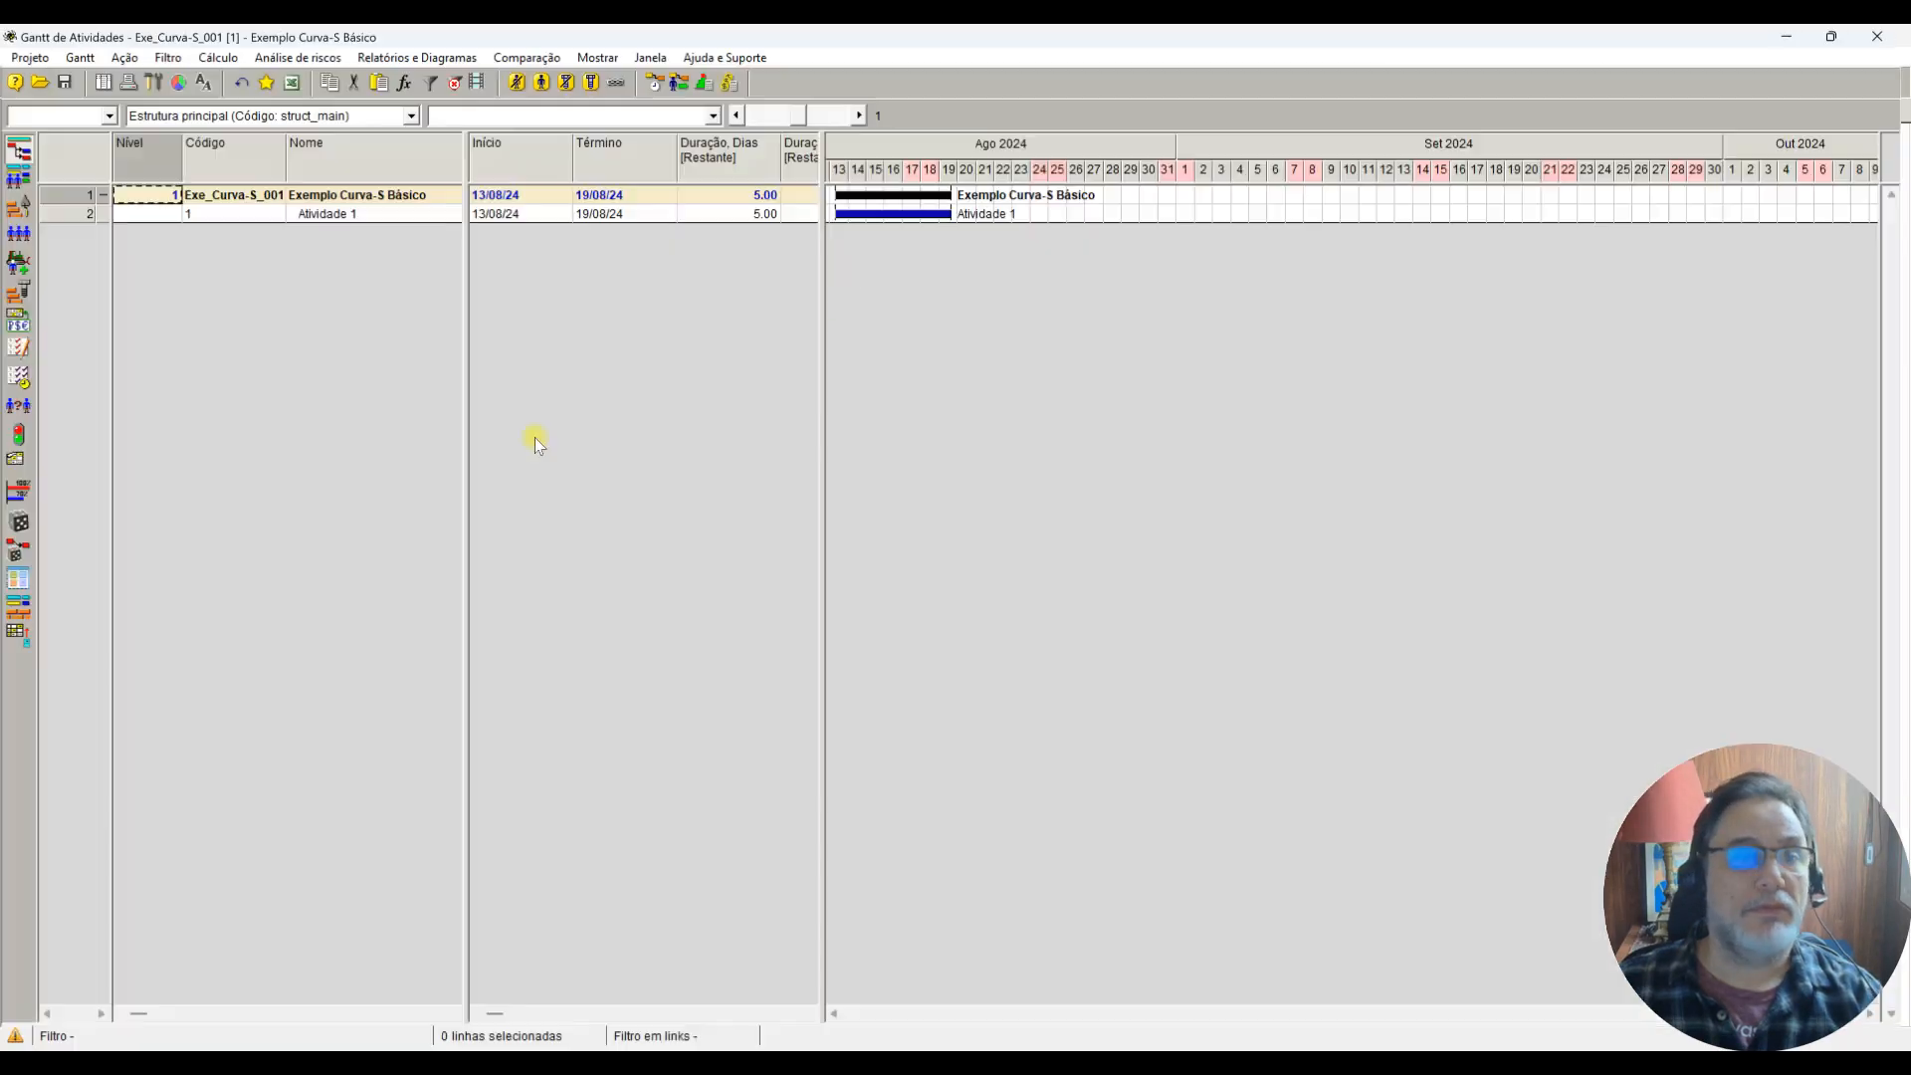
Step: Insert eight more activities below Atividade 1 so the project lists Atividade 1 to Atividade 9
click(350, 214)
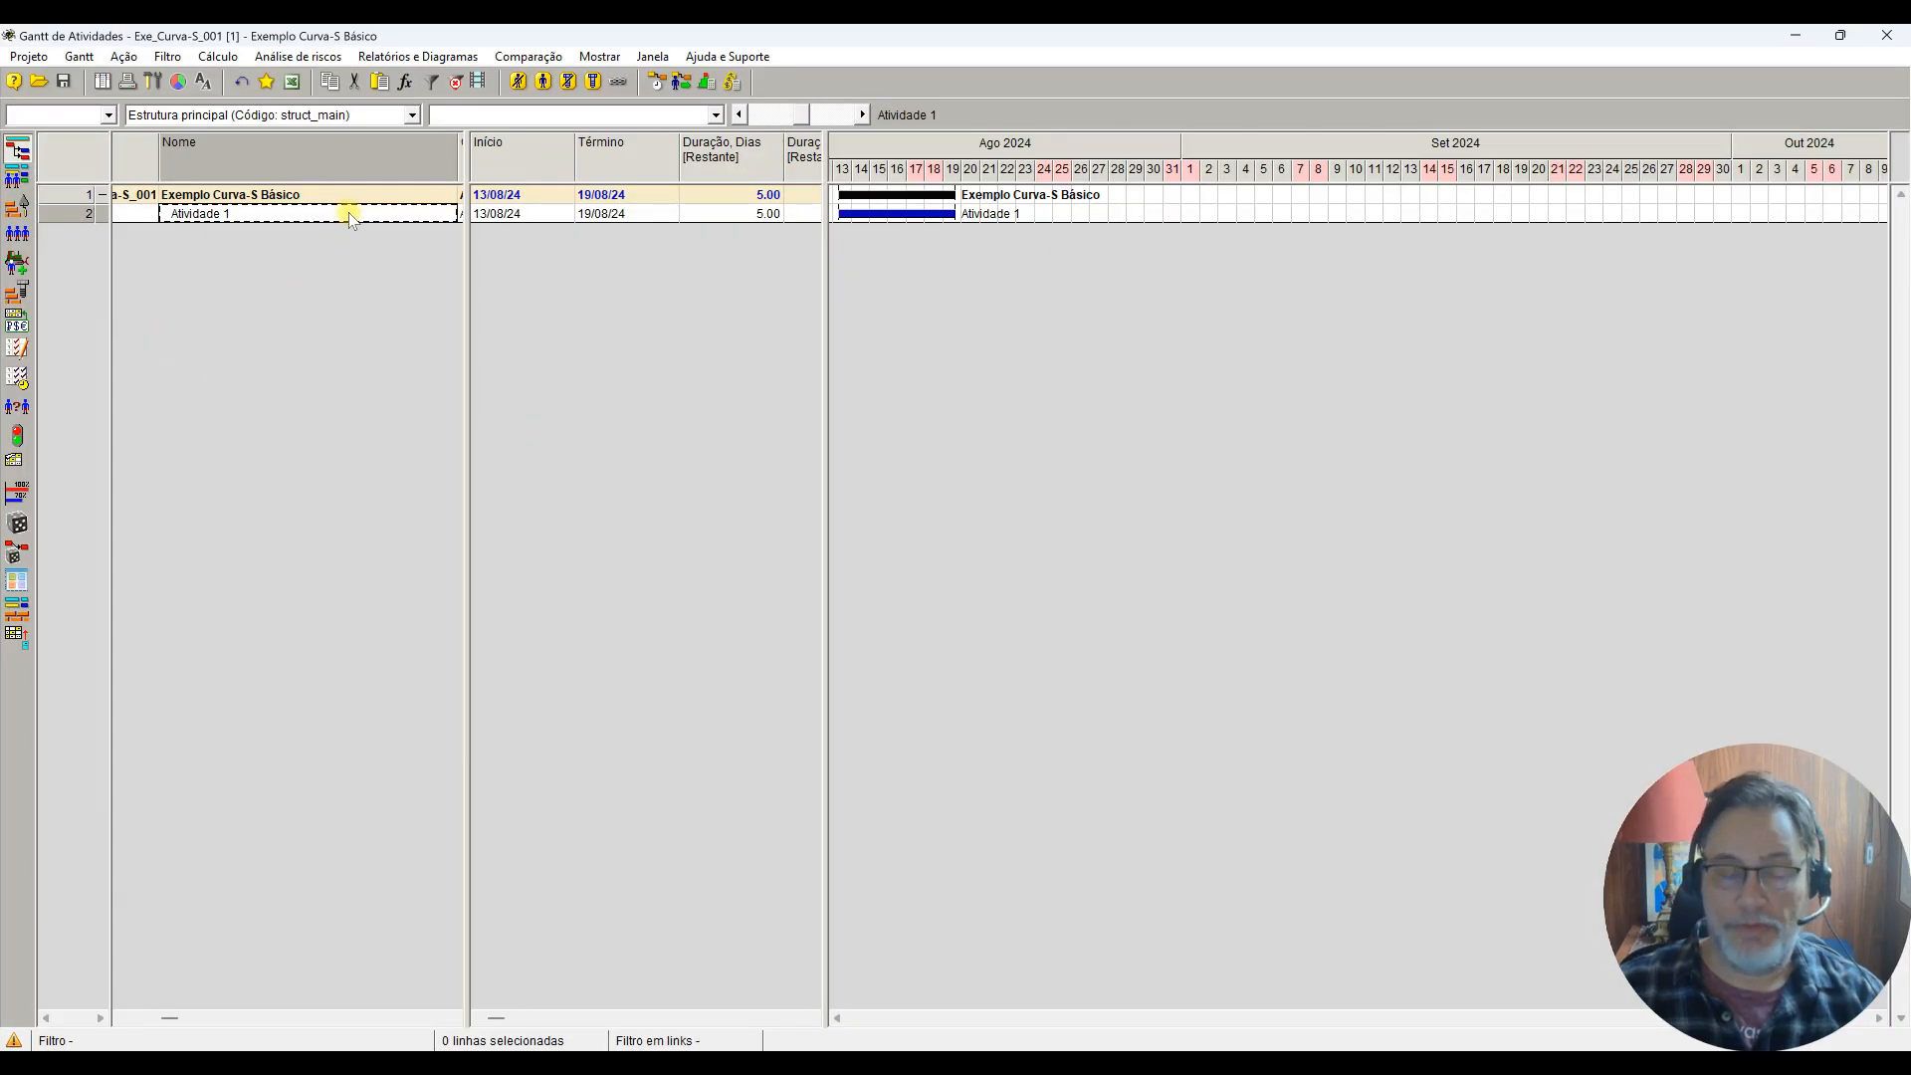
key(Insert)
key(Insert)
key(Insert)
key(Insert)
key(Insert)
key(Insert)
key(Insert)
key(Insert)
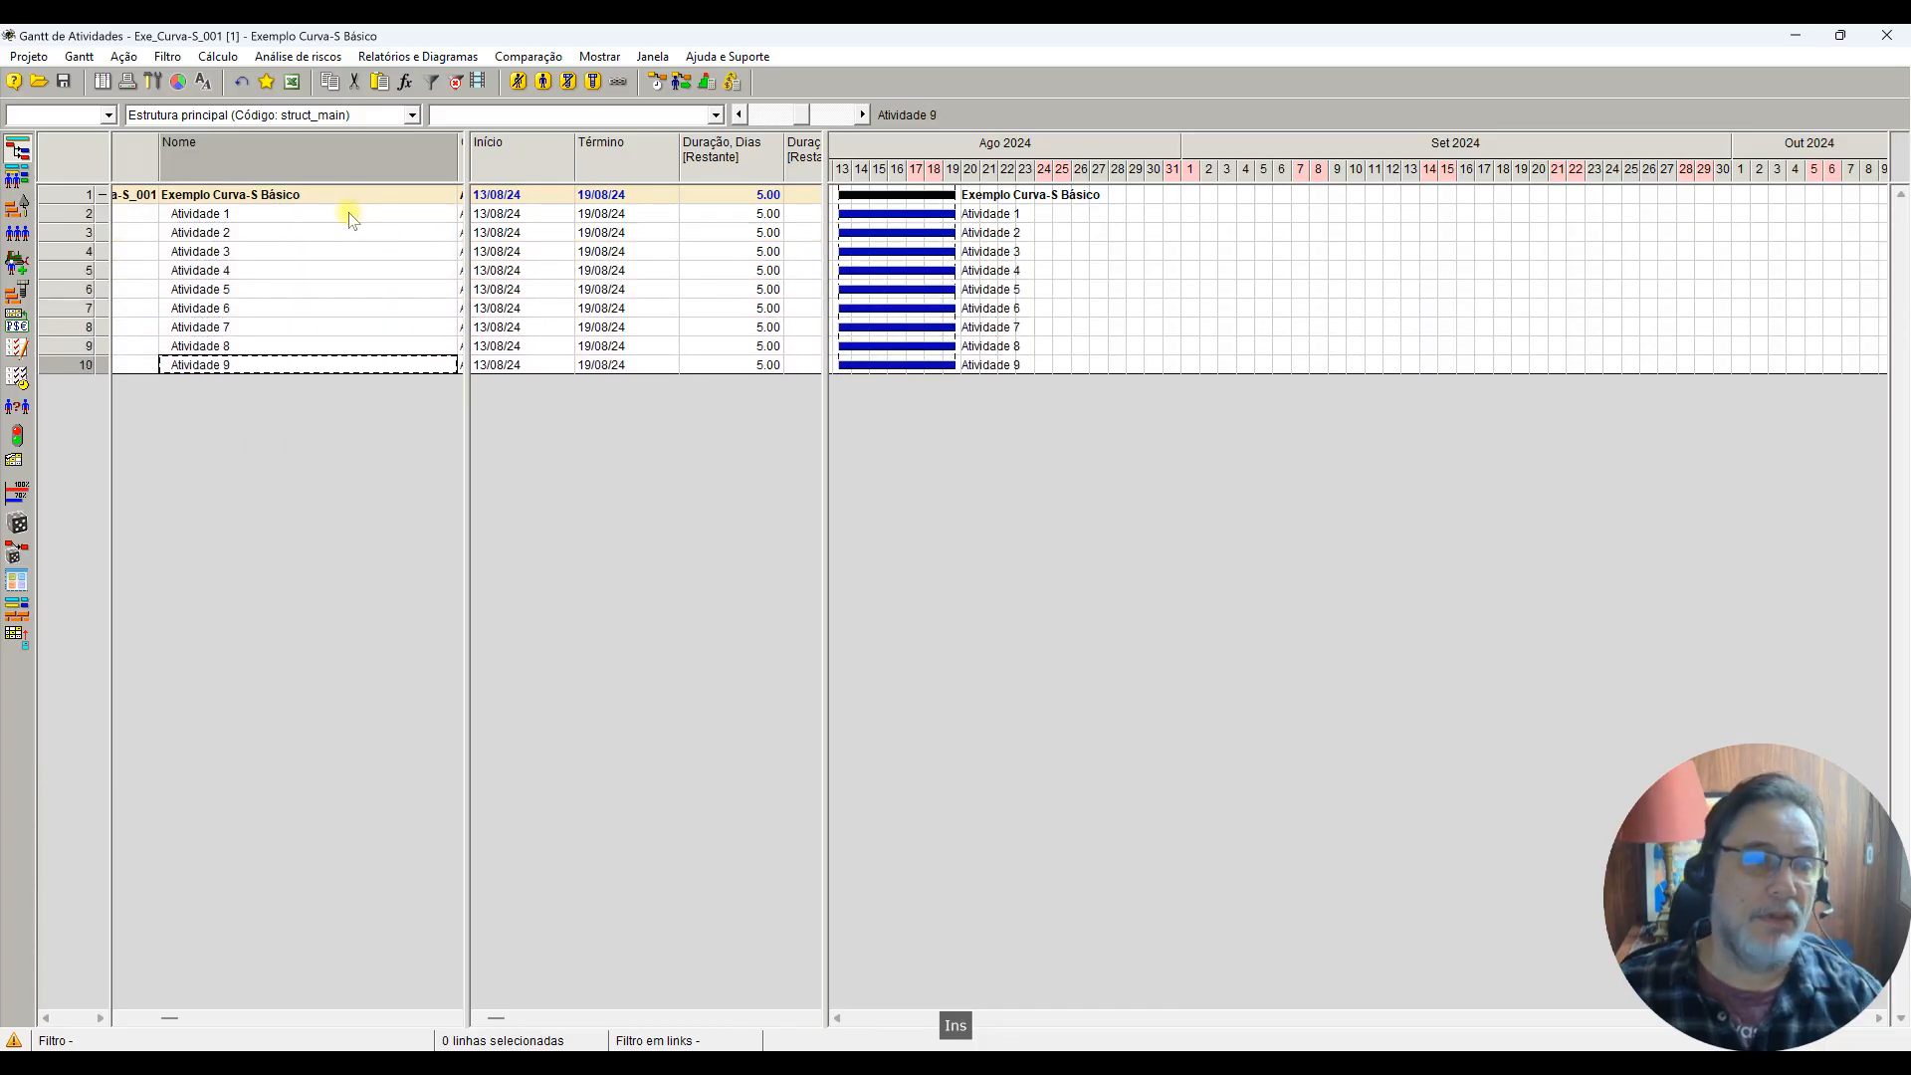
Step: Rename Atividade 8 as Início and Atividade 9 as Término
click(225, 347)
text(In)
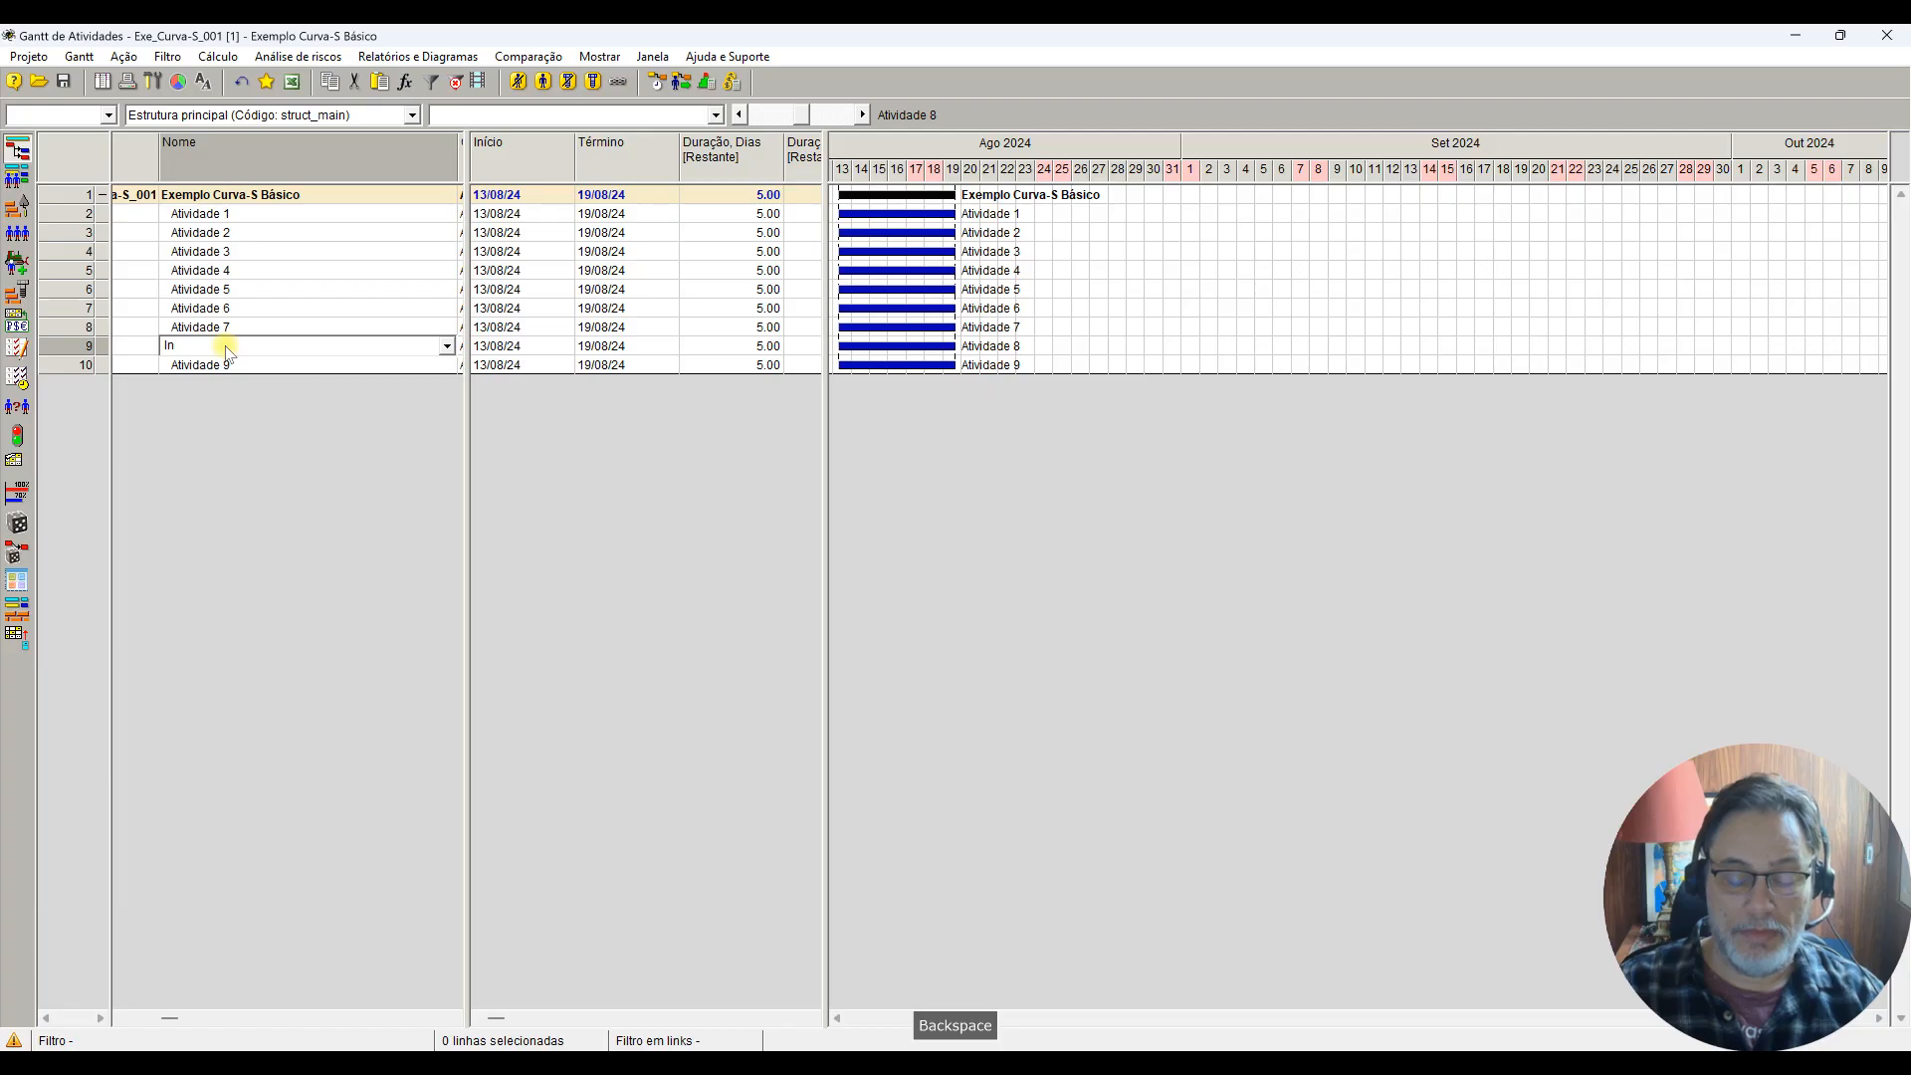
text(ício)
key(Return)
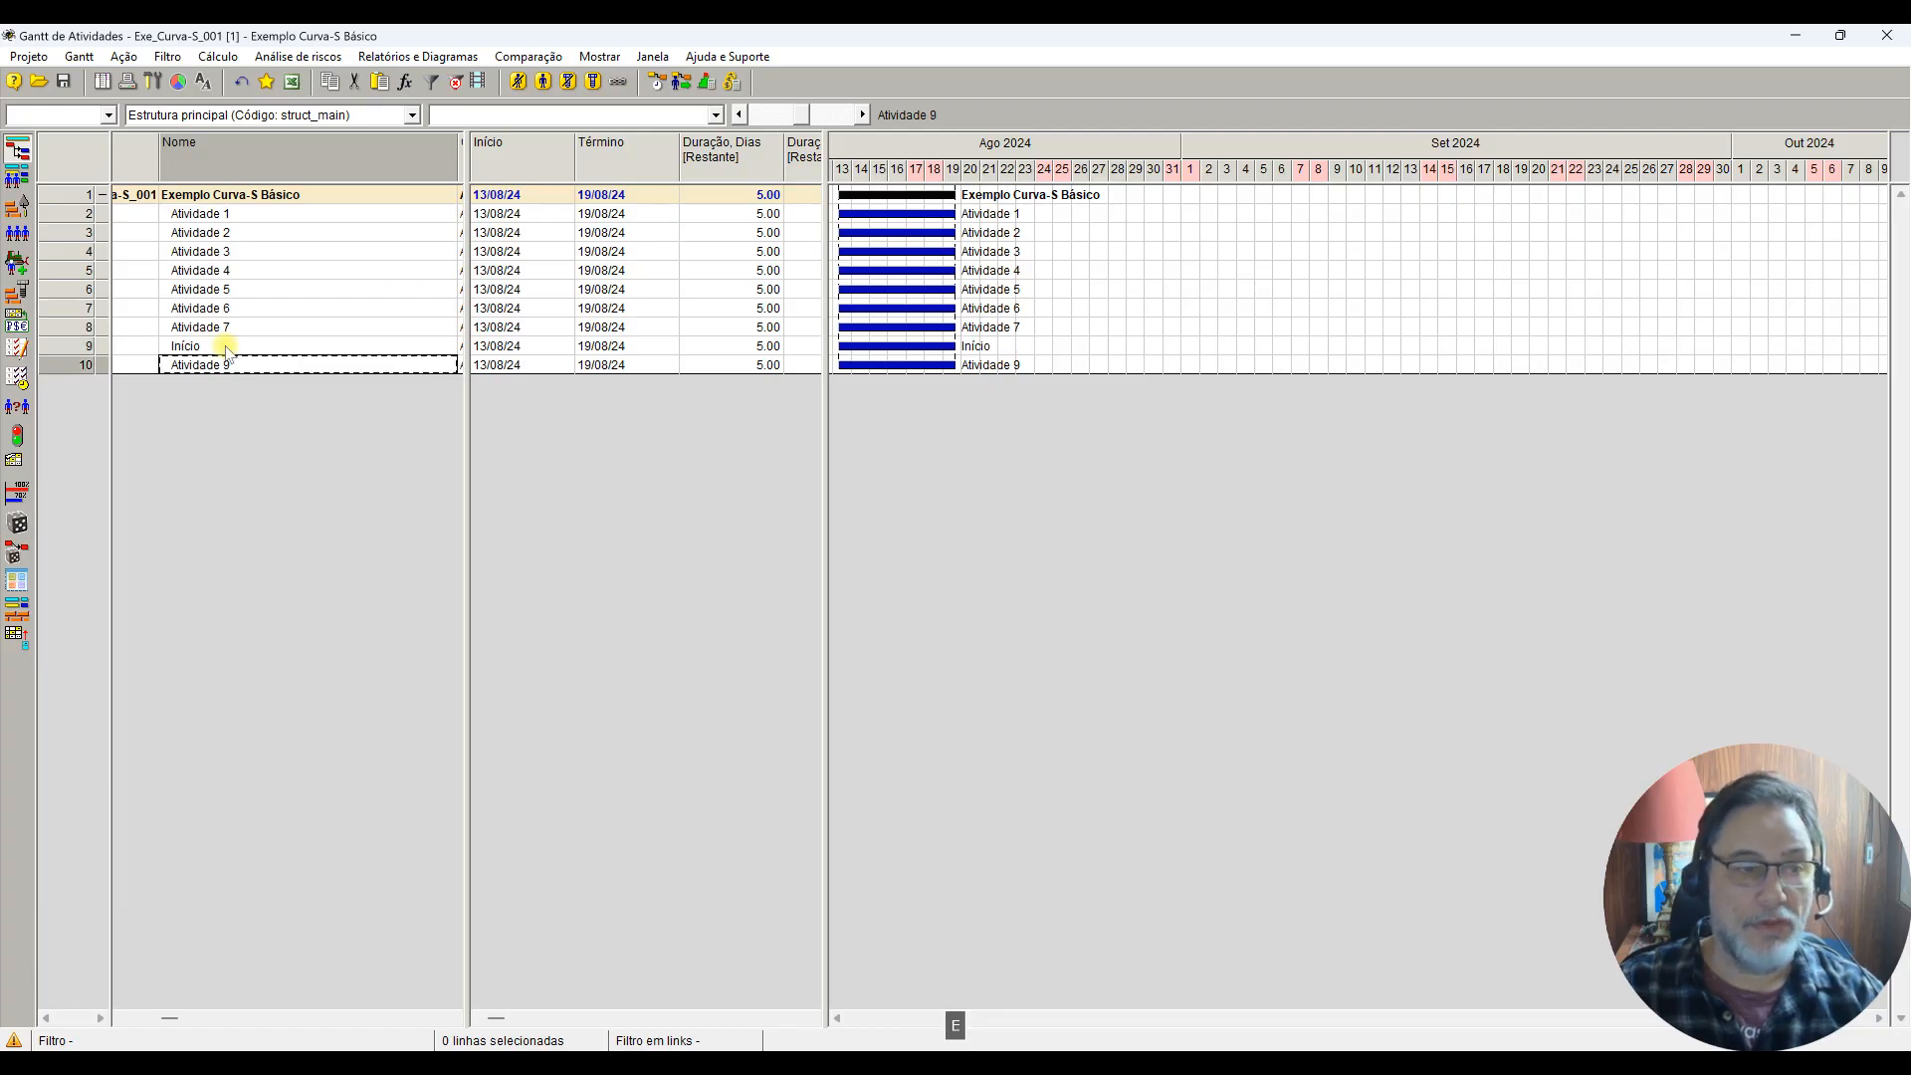
text(Término)
key(Return)
mouse_move(914, 349)
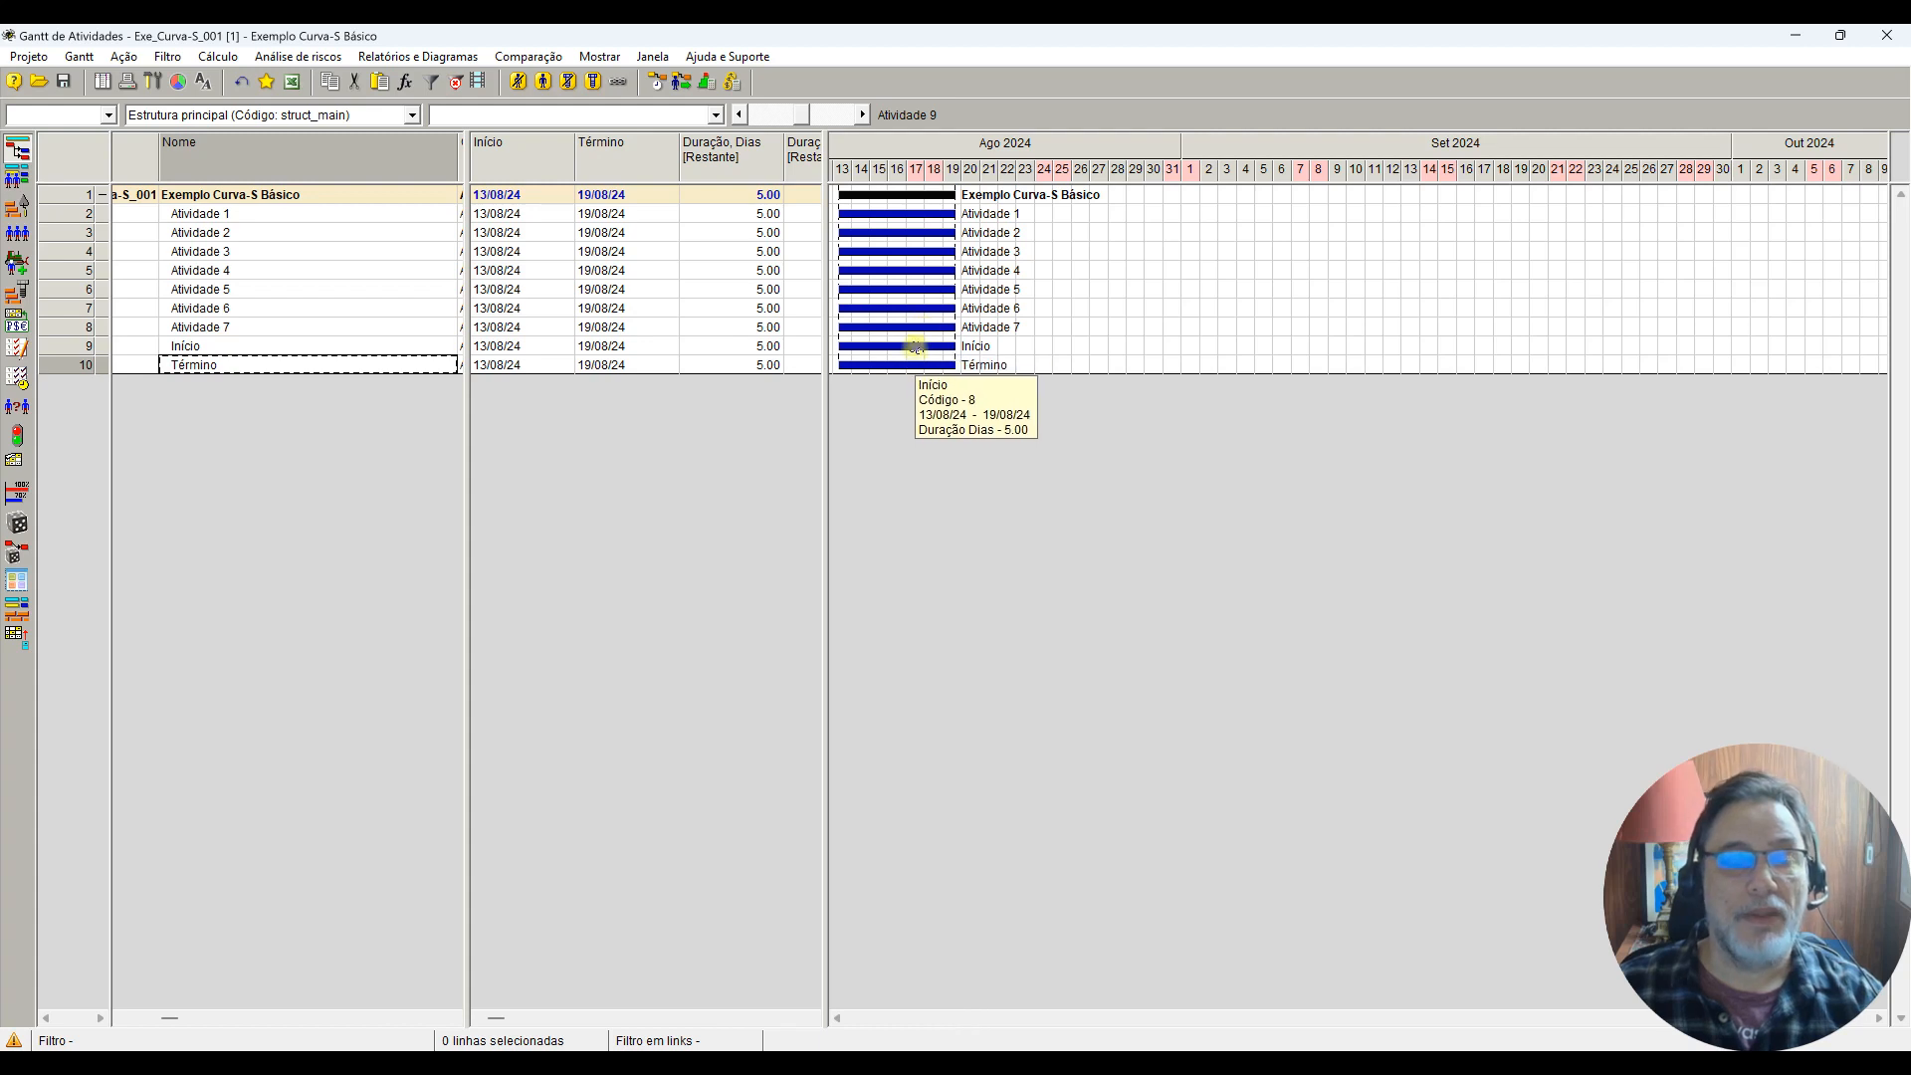
Step: Link Início as the common predecessor of Atividade 1 through Atividade 7
click(74, 214)
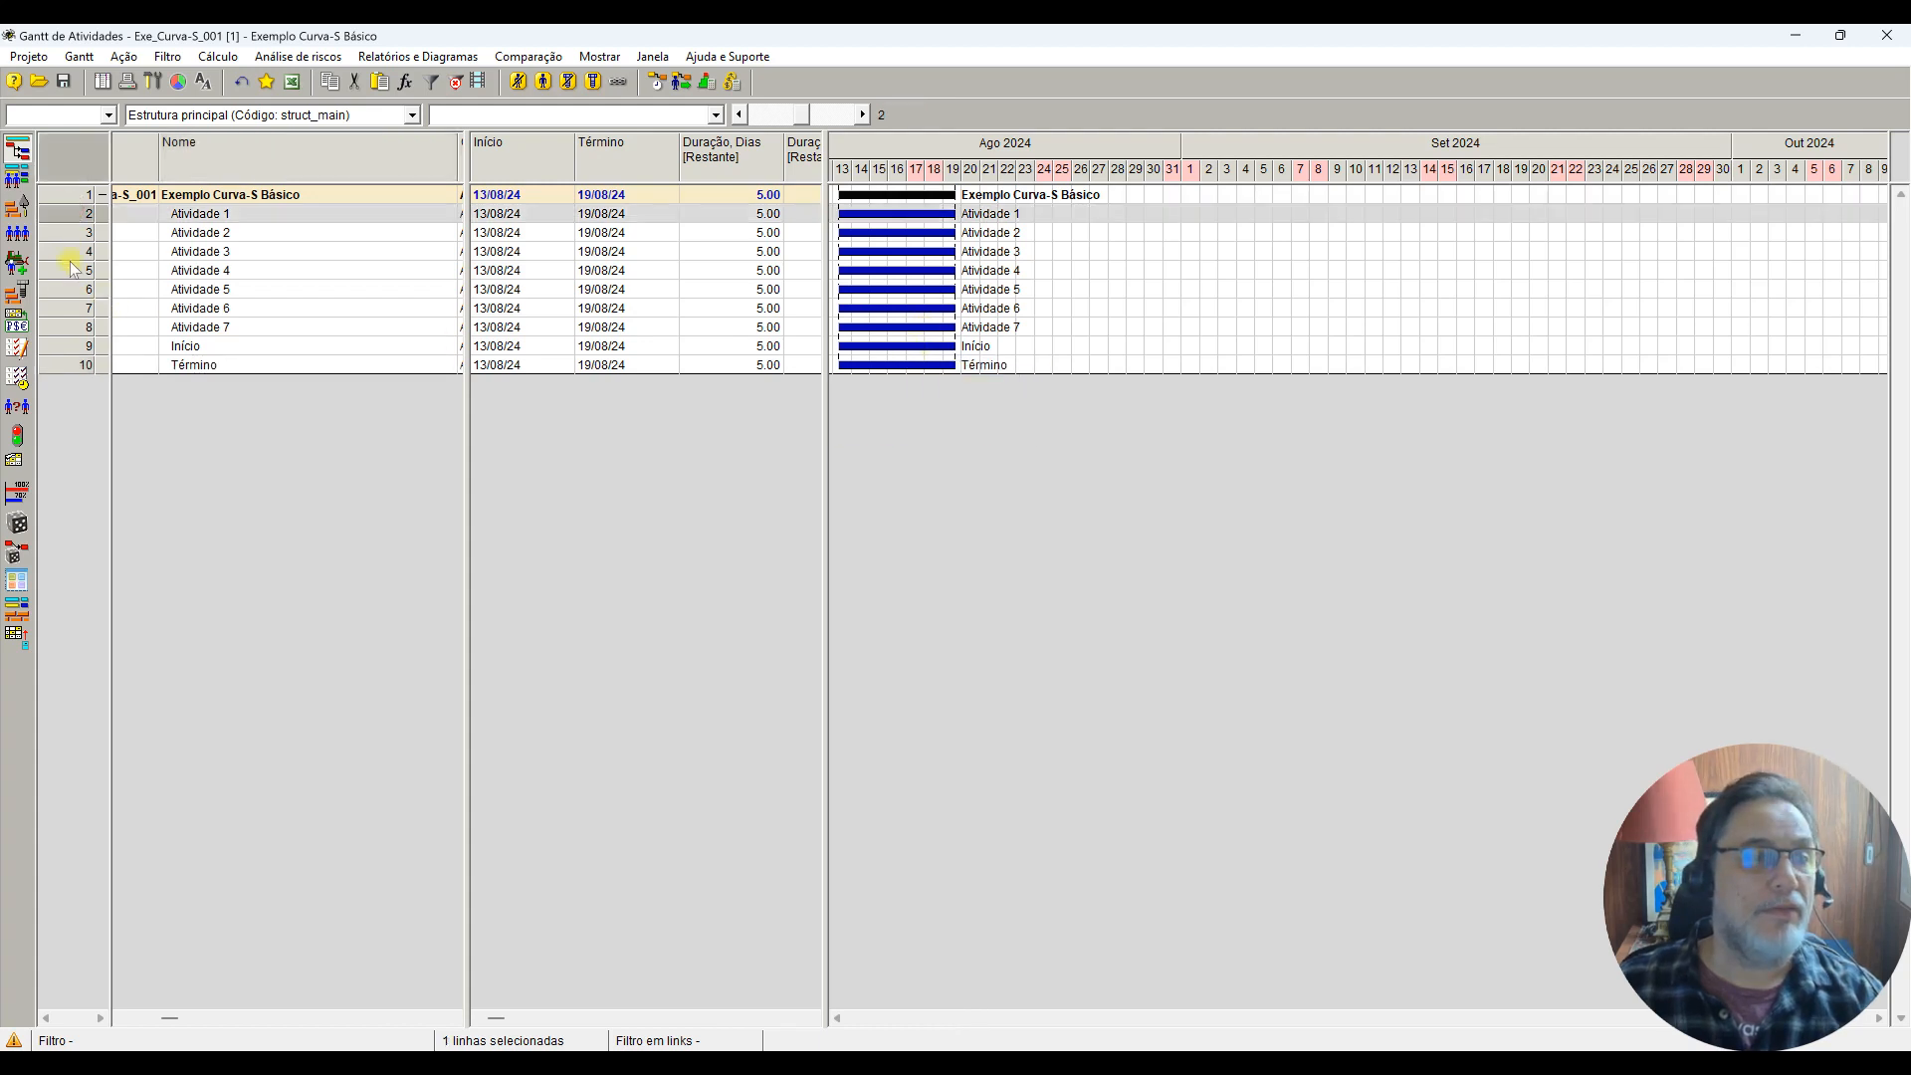
shift+click(62, 328)
right_click(66, 325)
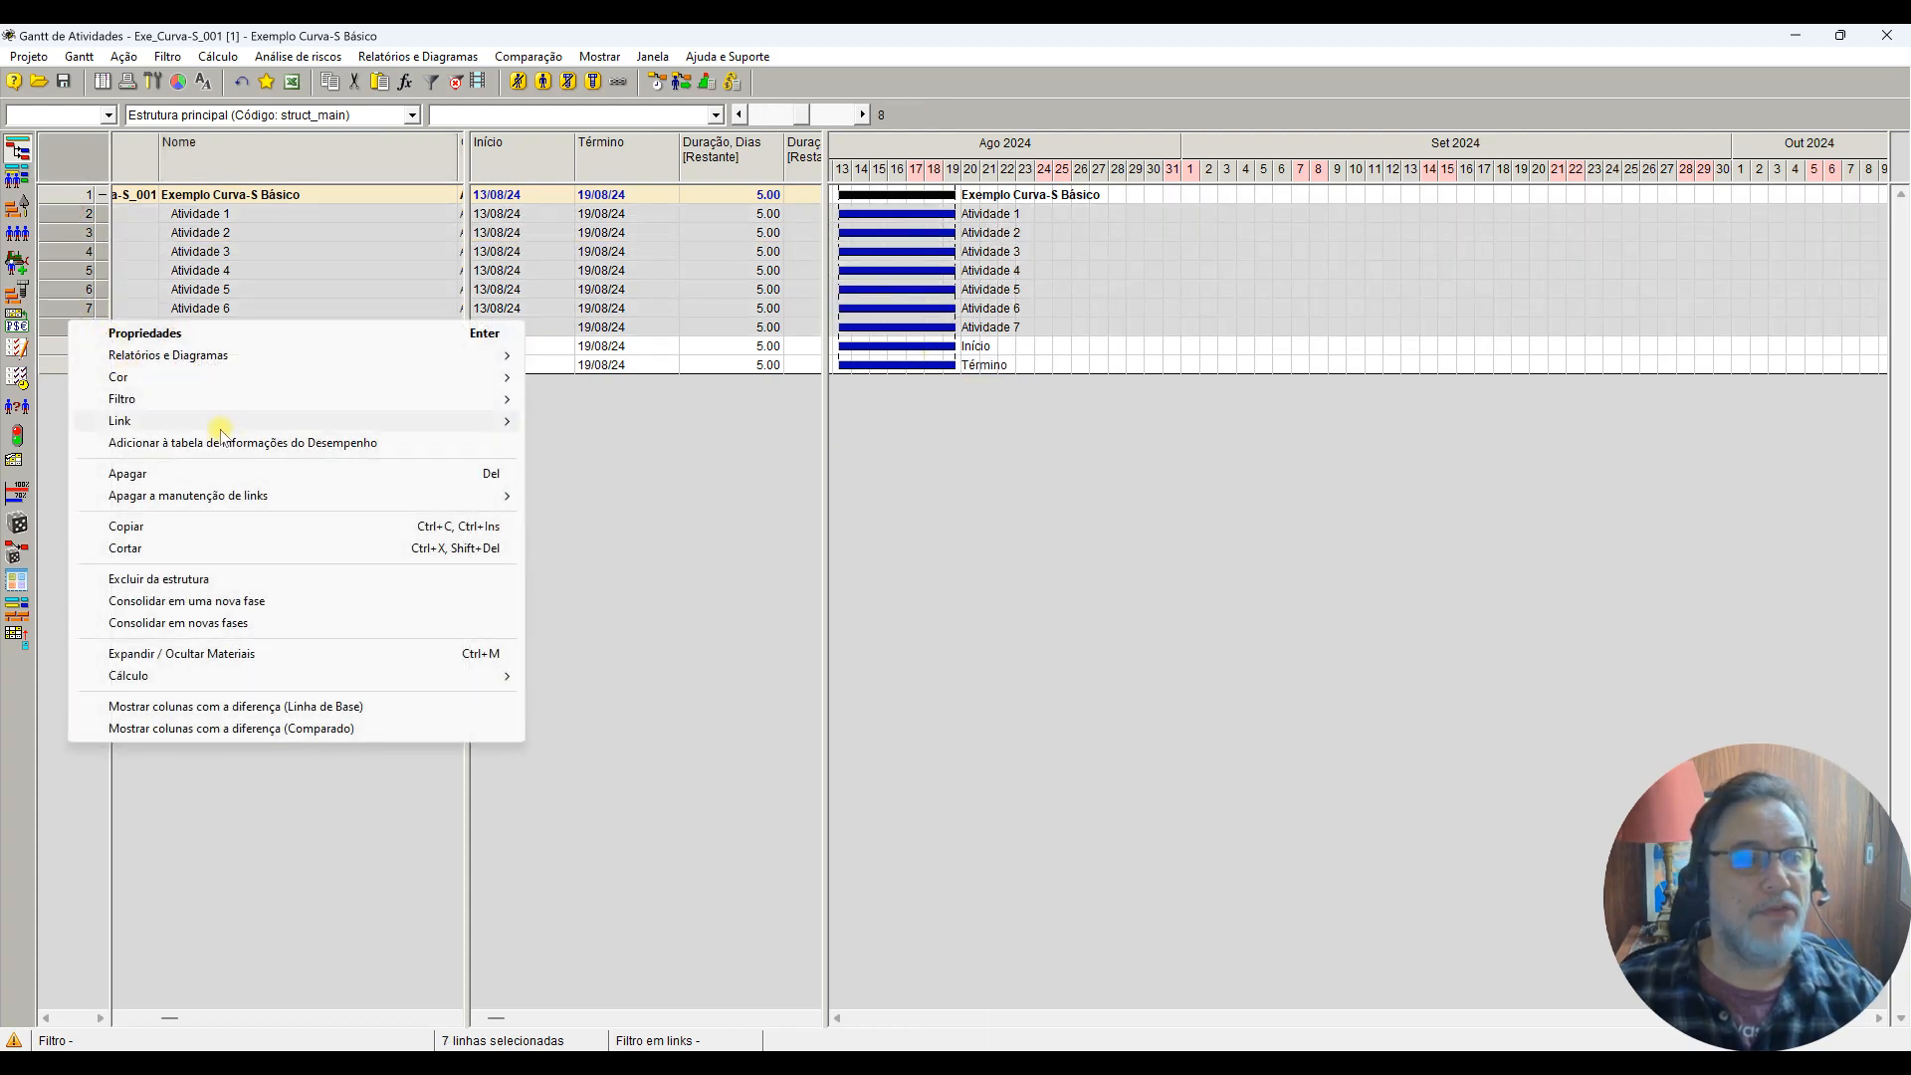
mouse_move(384, 426)
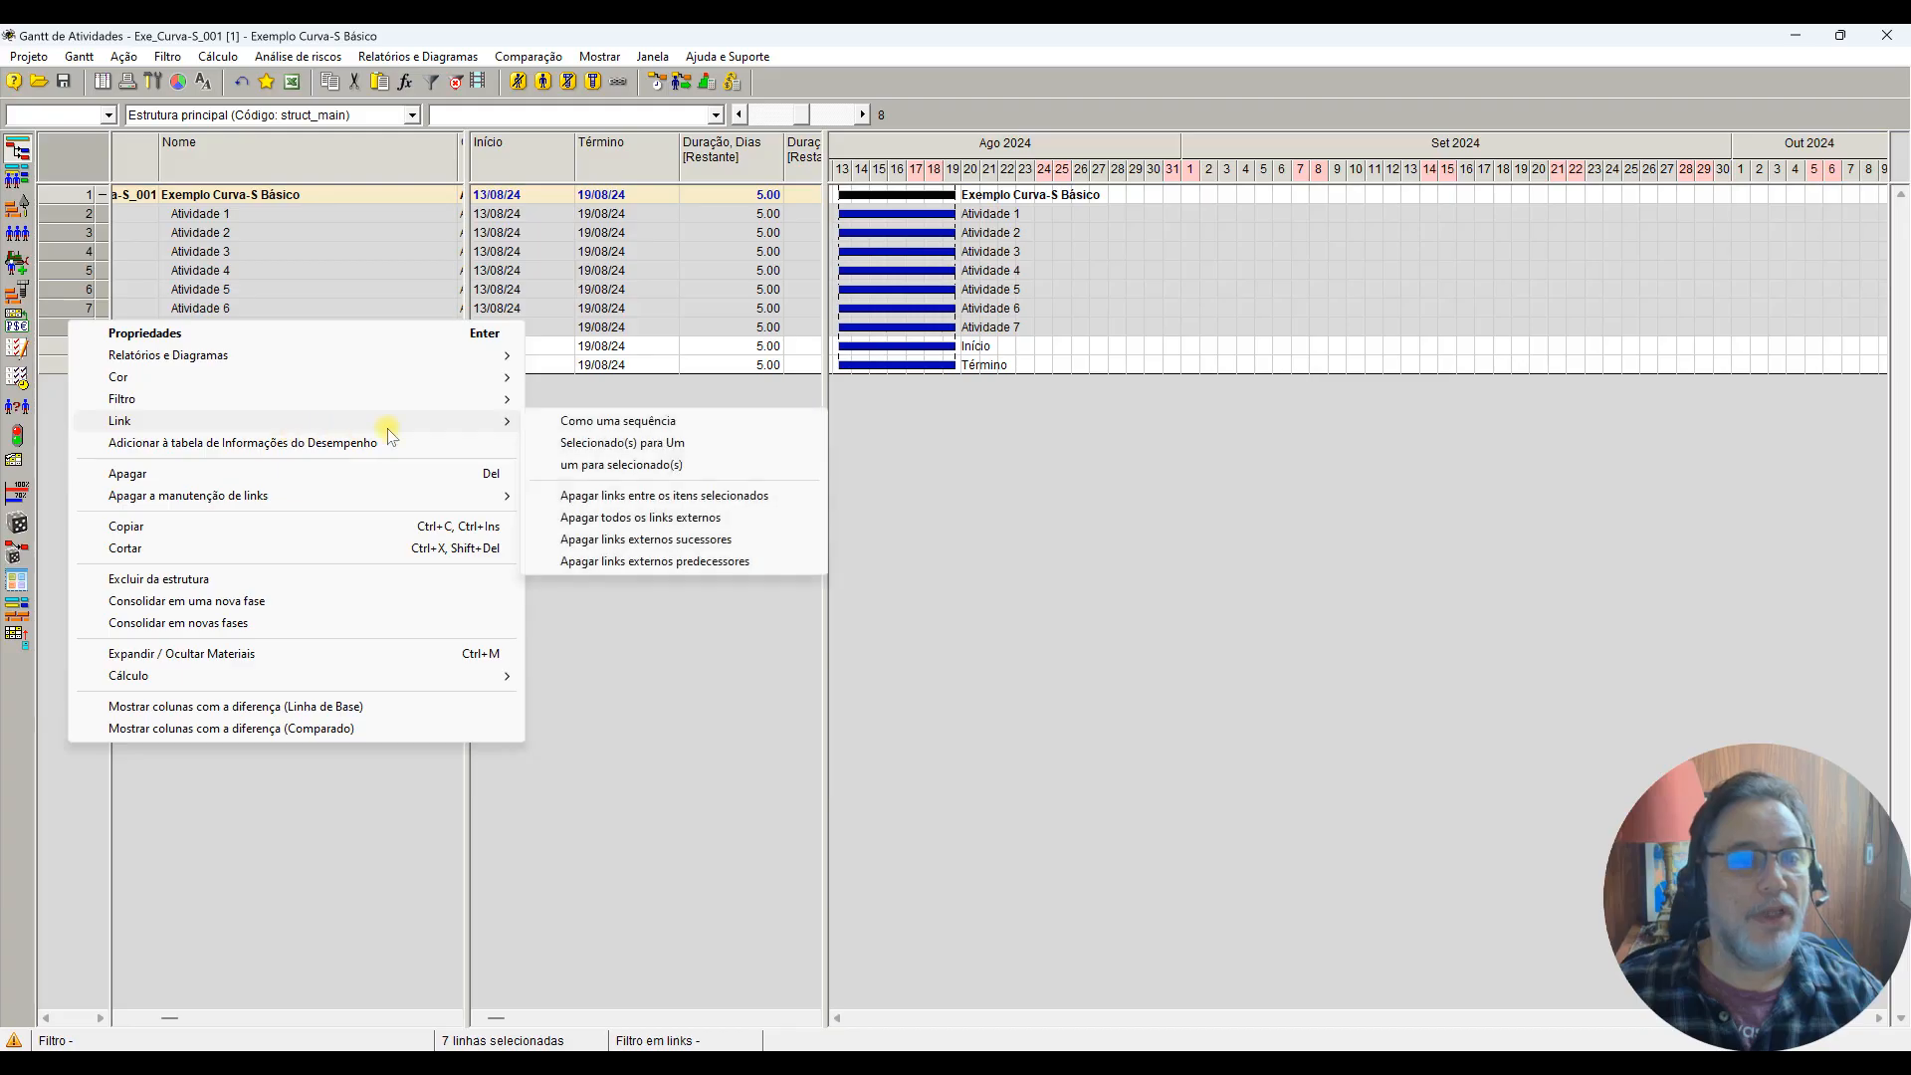
click(669, 465)
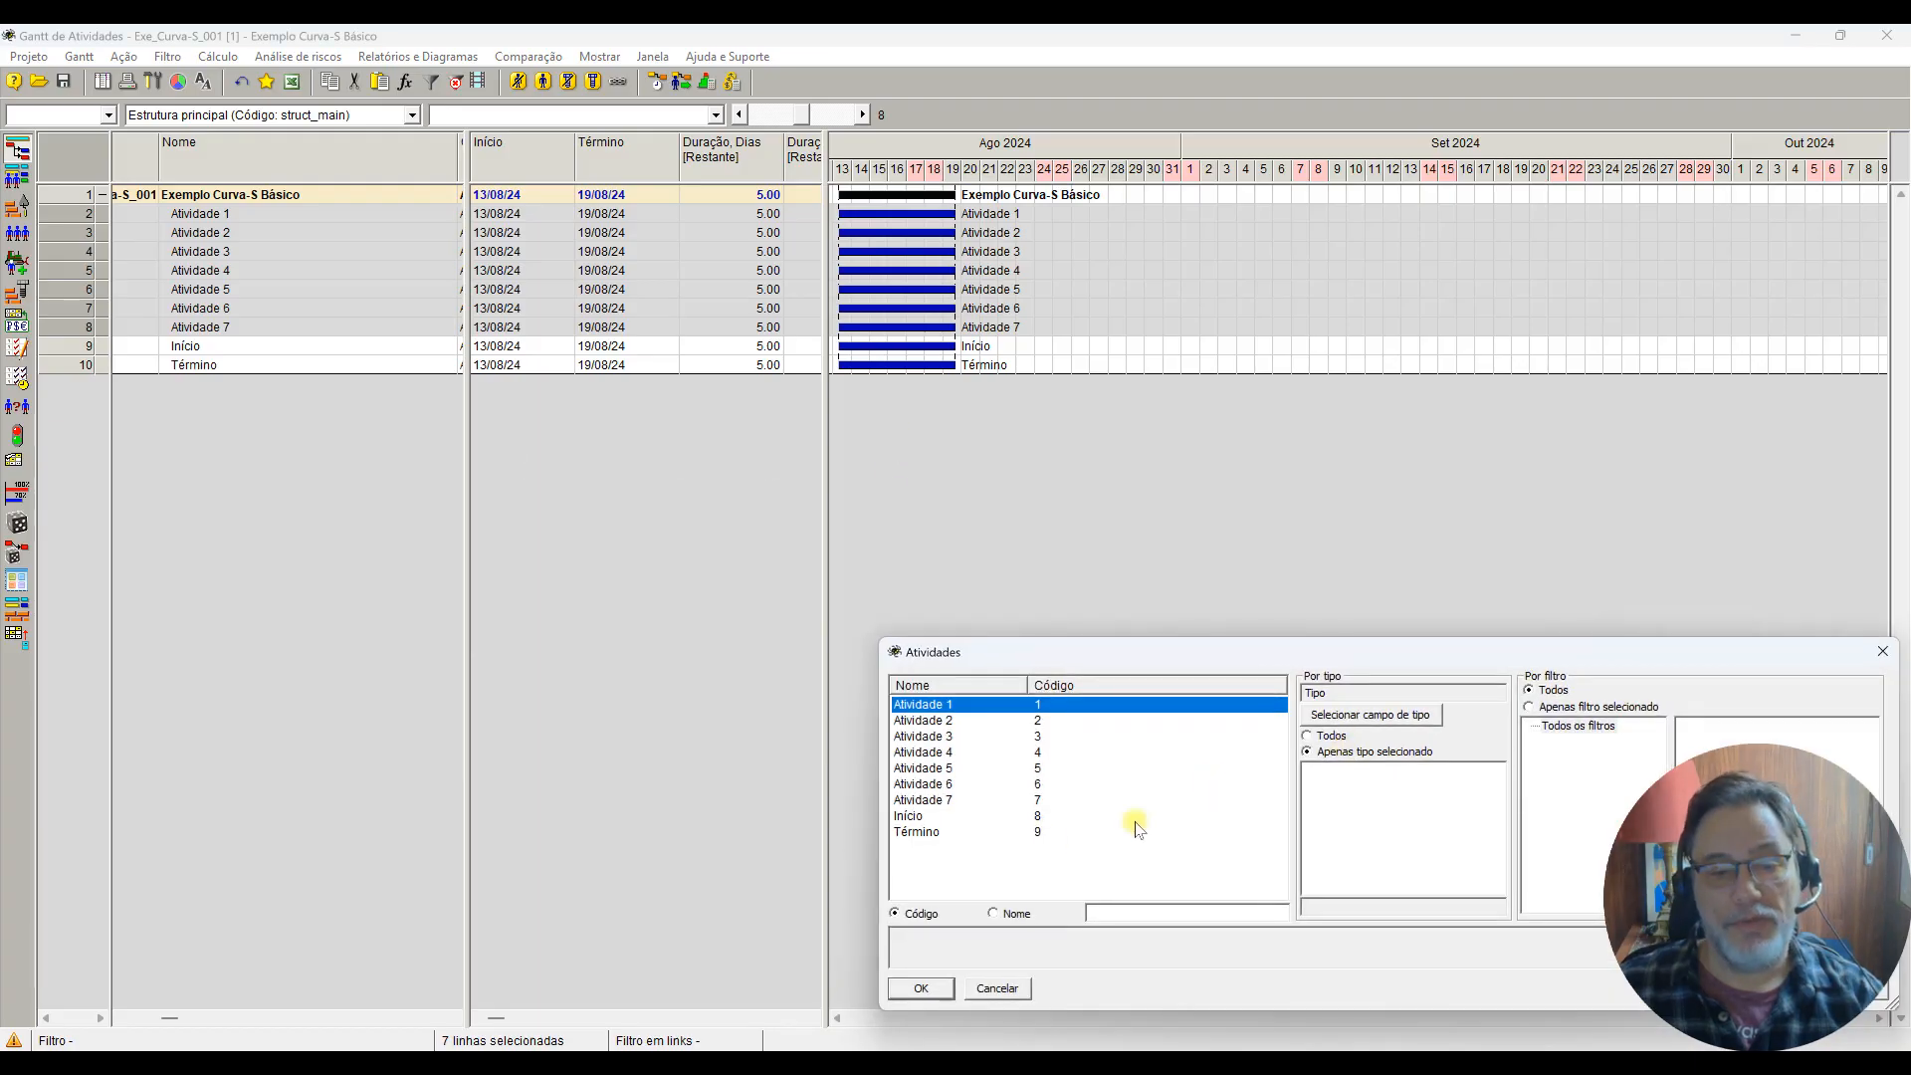
click(911, 817)
click(925, 988)
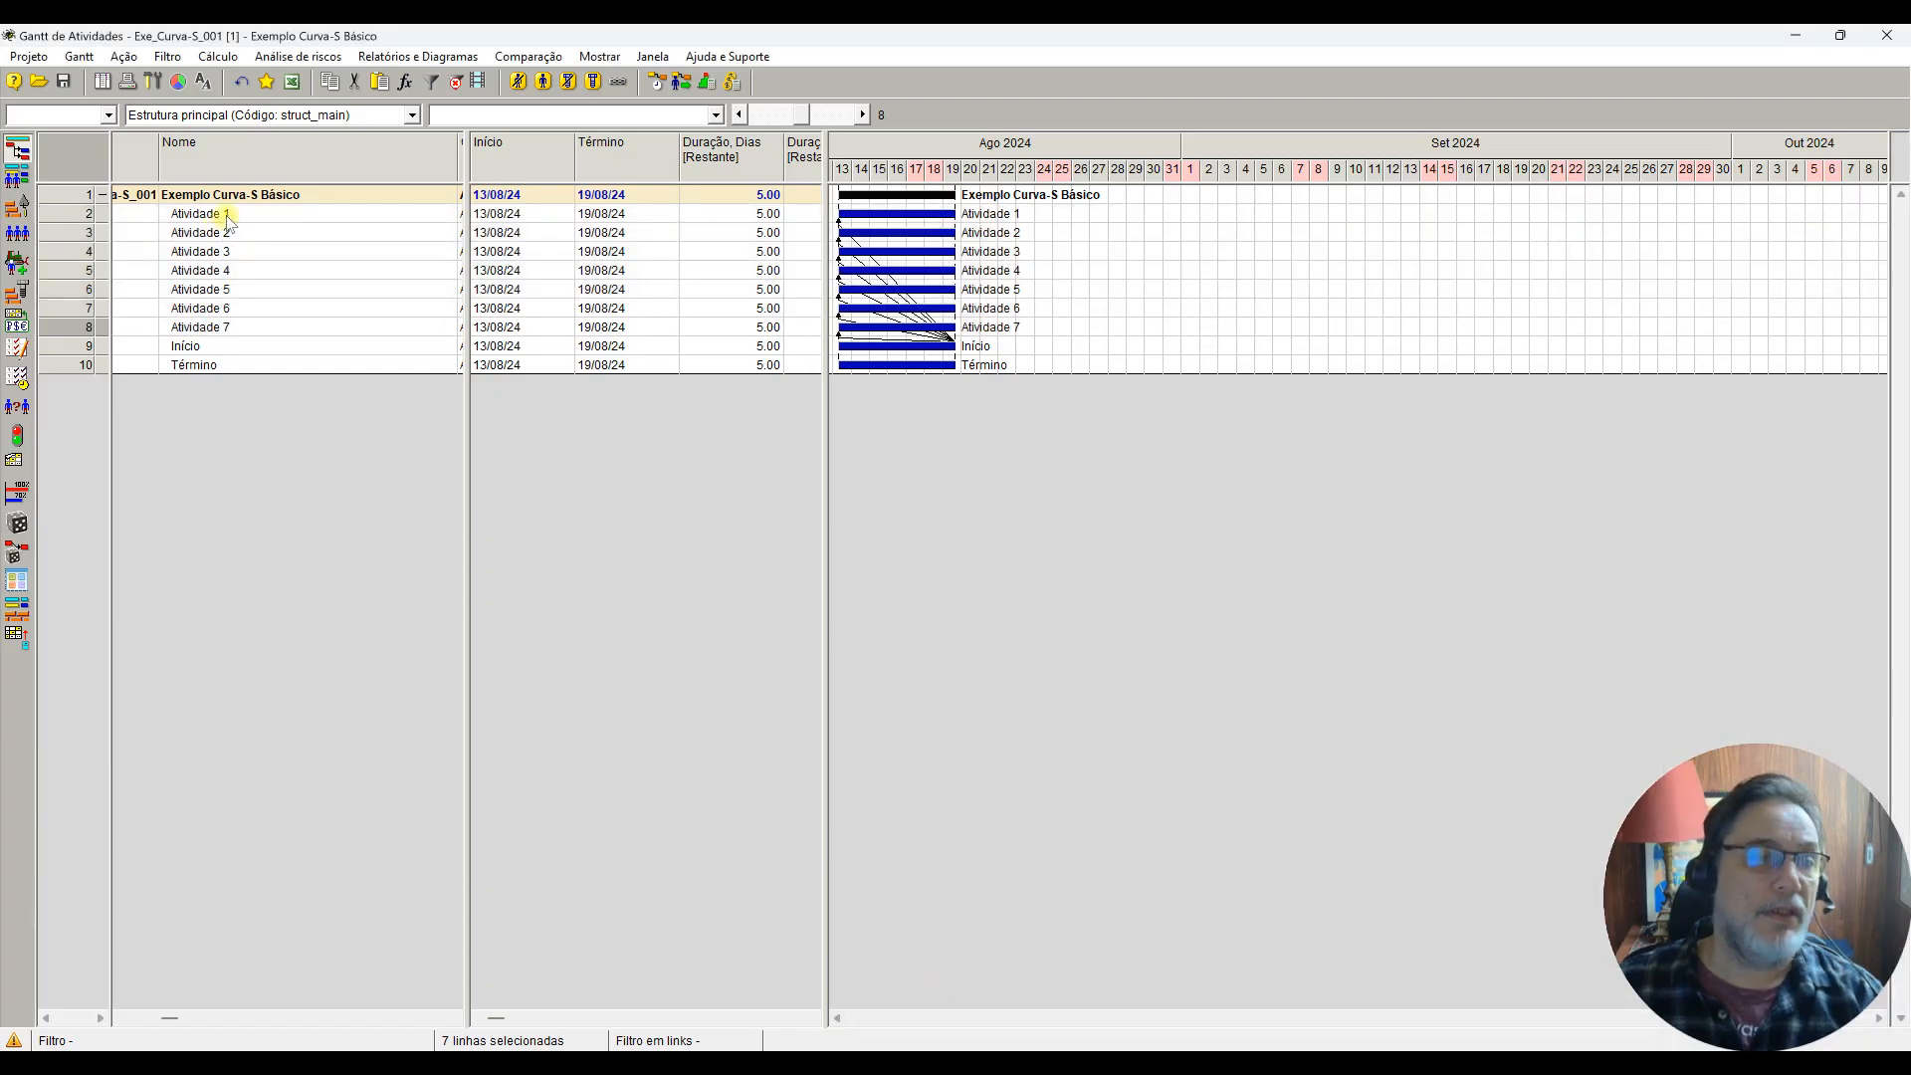
Step: Link Atividade 1 through Atividade 7 to Término as their common successor
click(65, 214)
shift+click(74, 326)
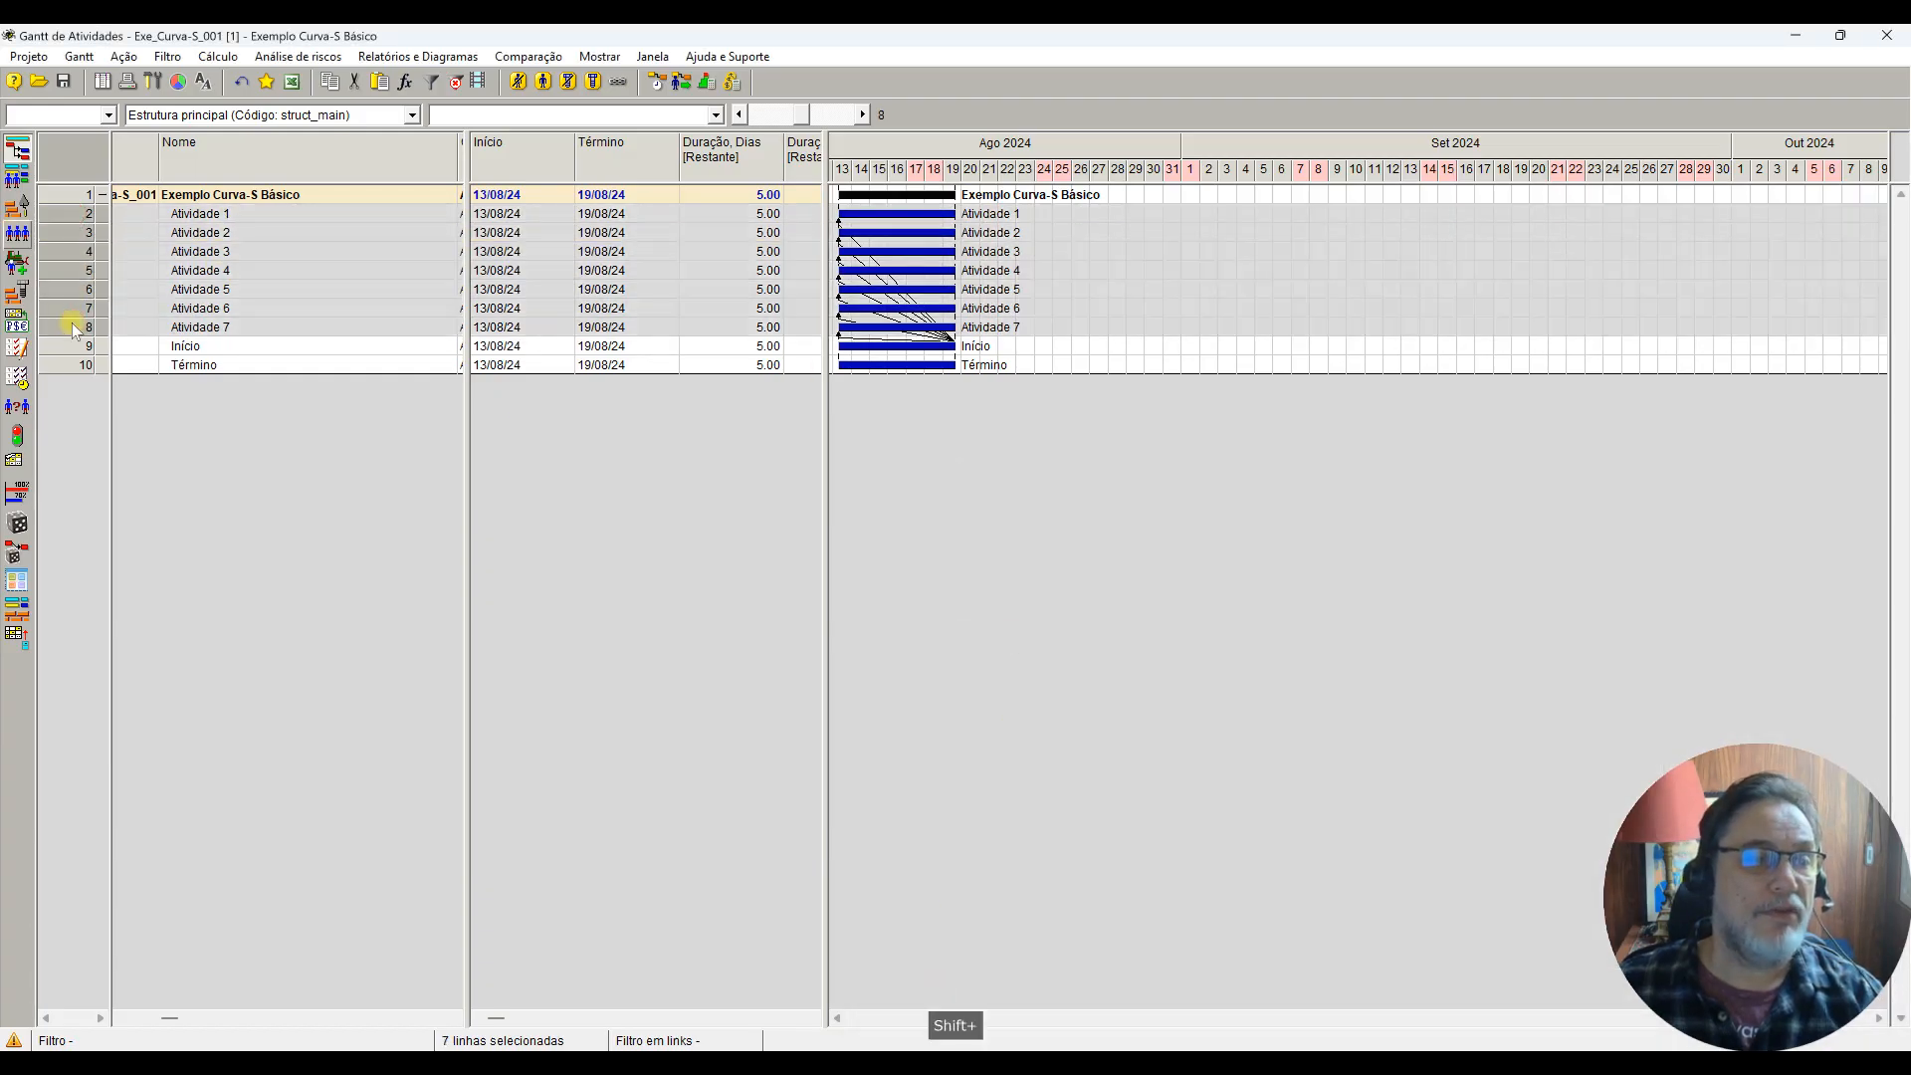
right_click(74, 328)
mouse_move(159, 423)
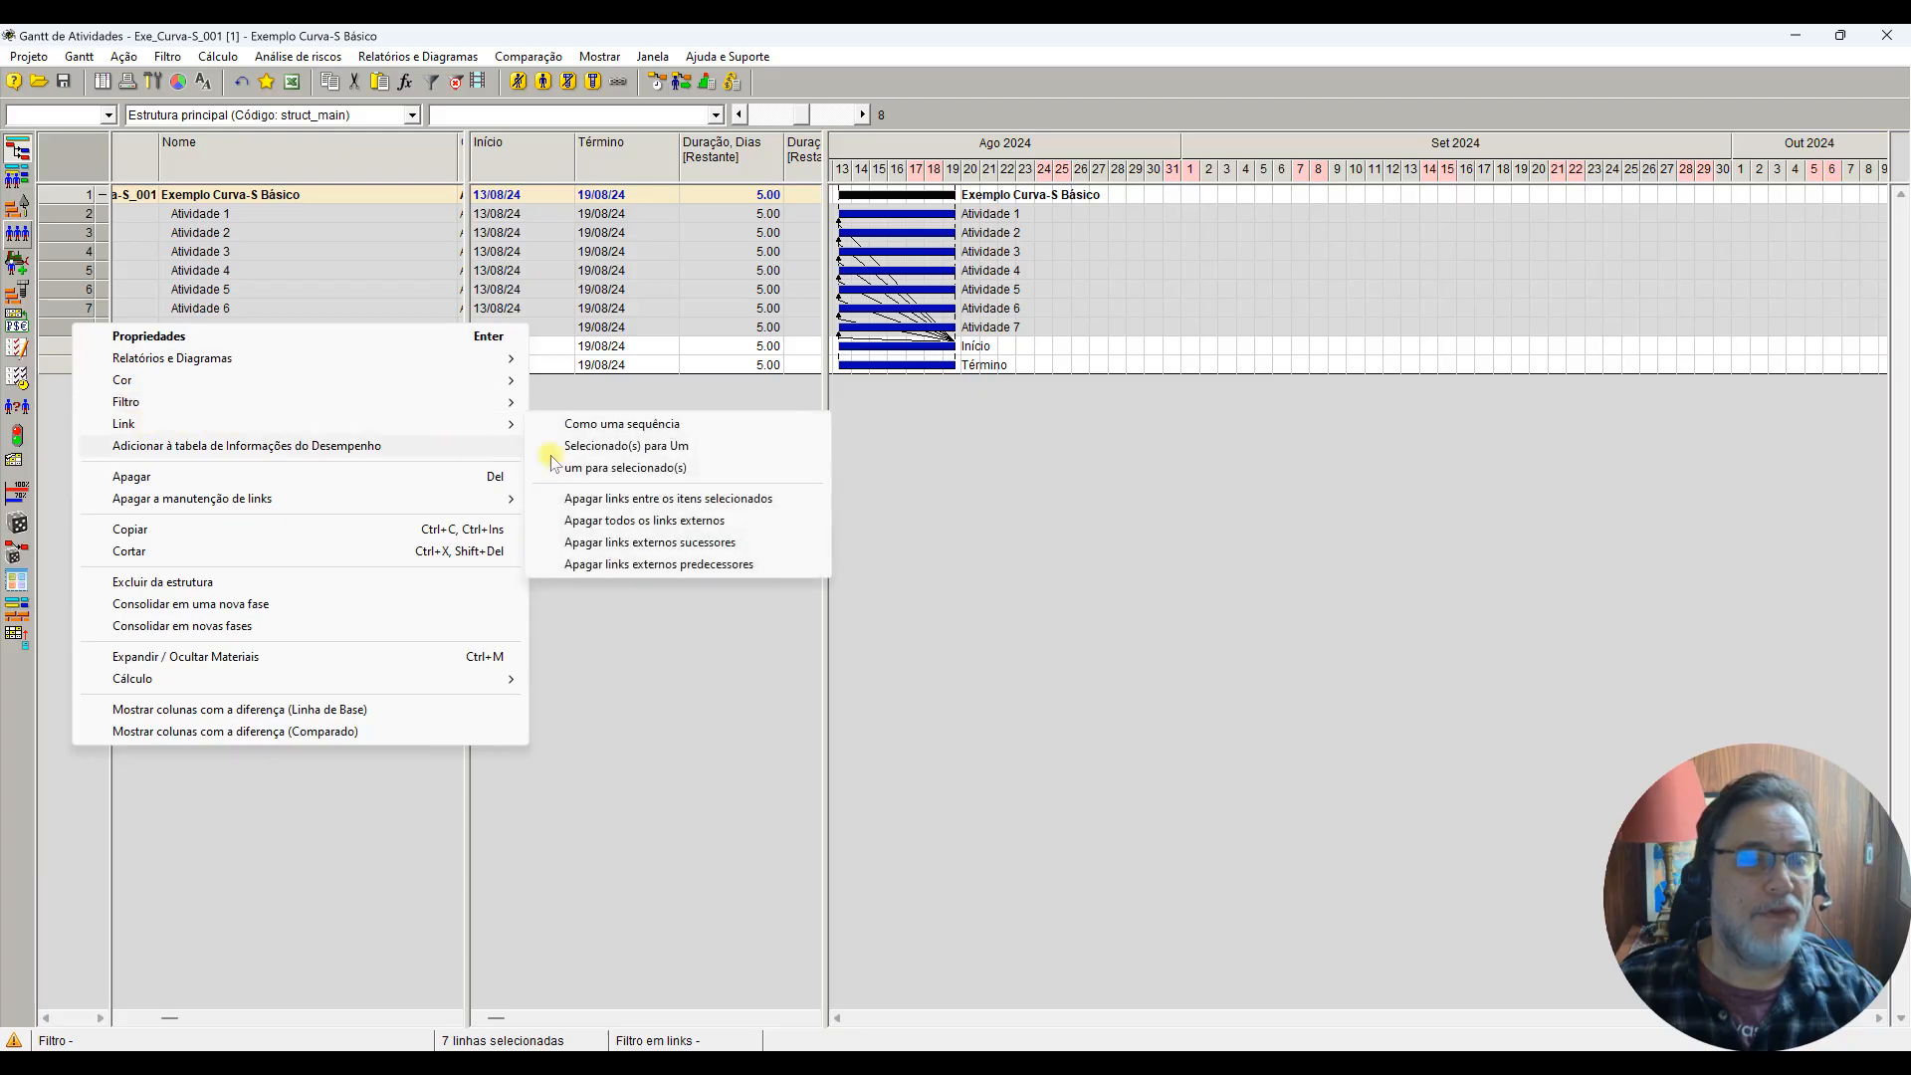
click(634, 450)
click(925, 832)
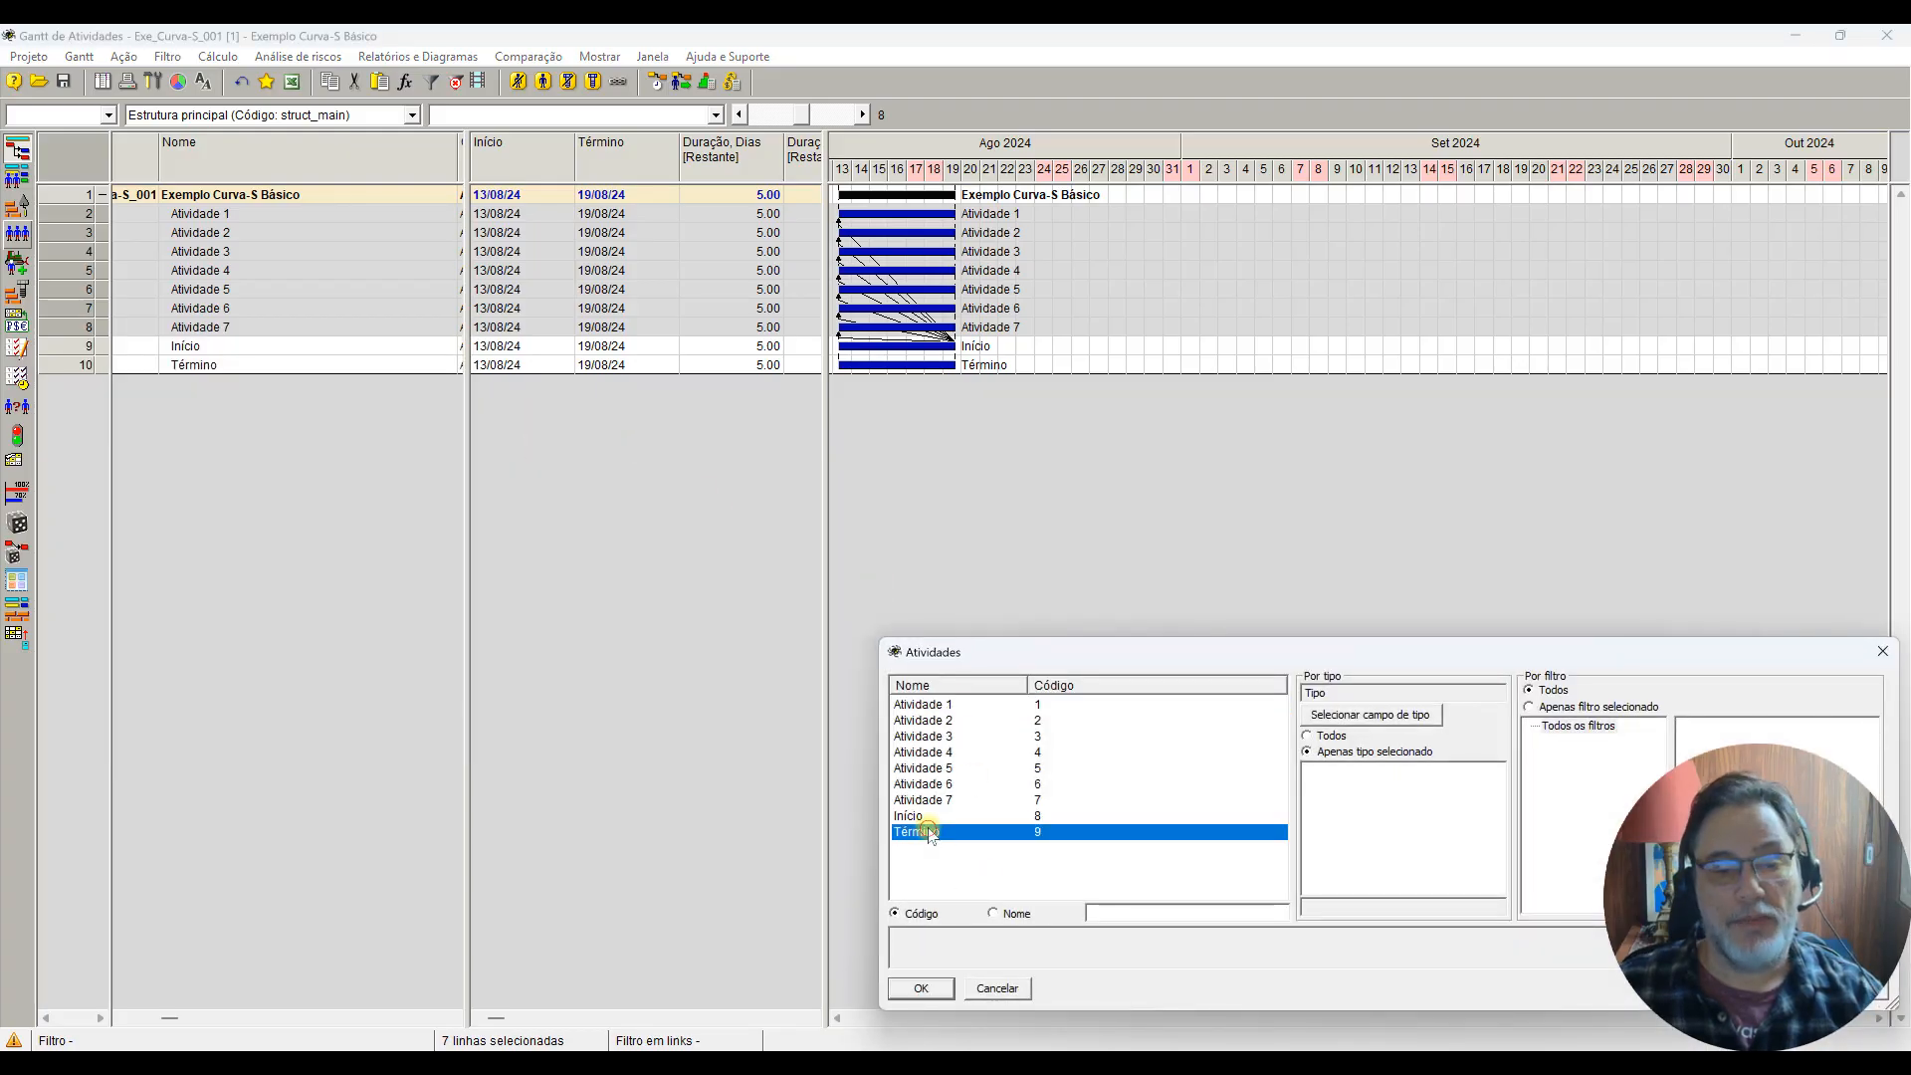
click(916, 989)
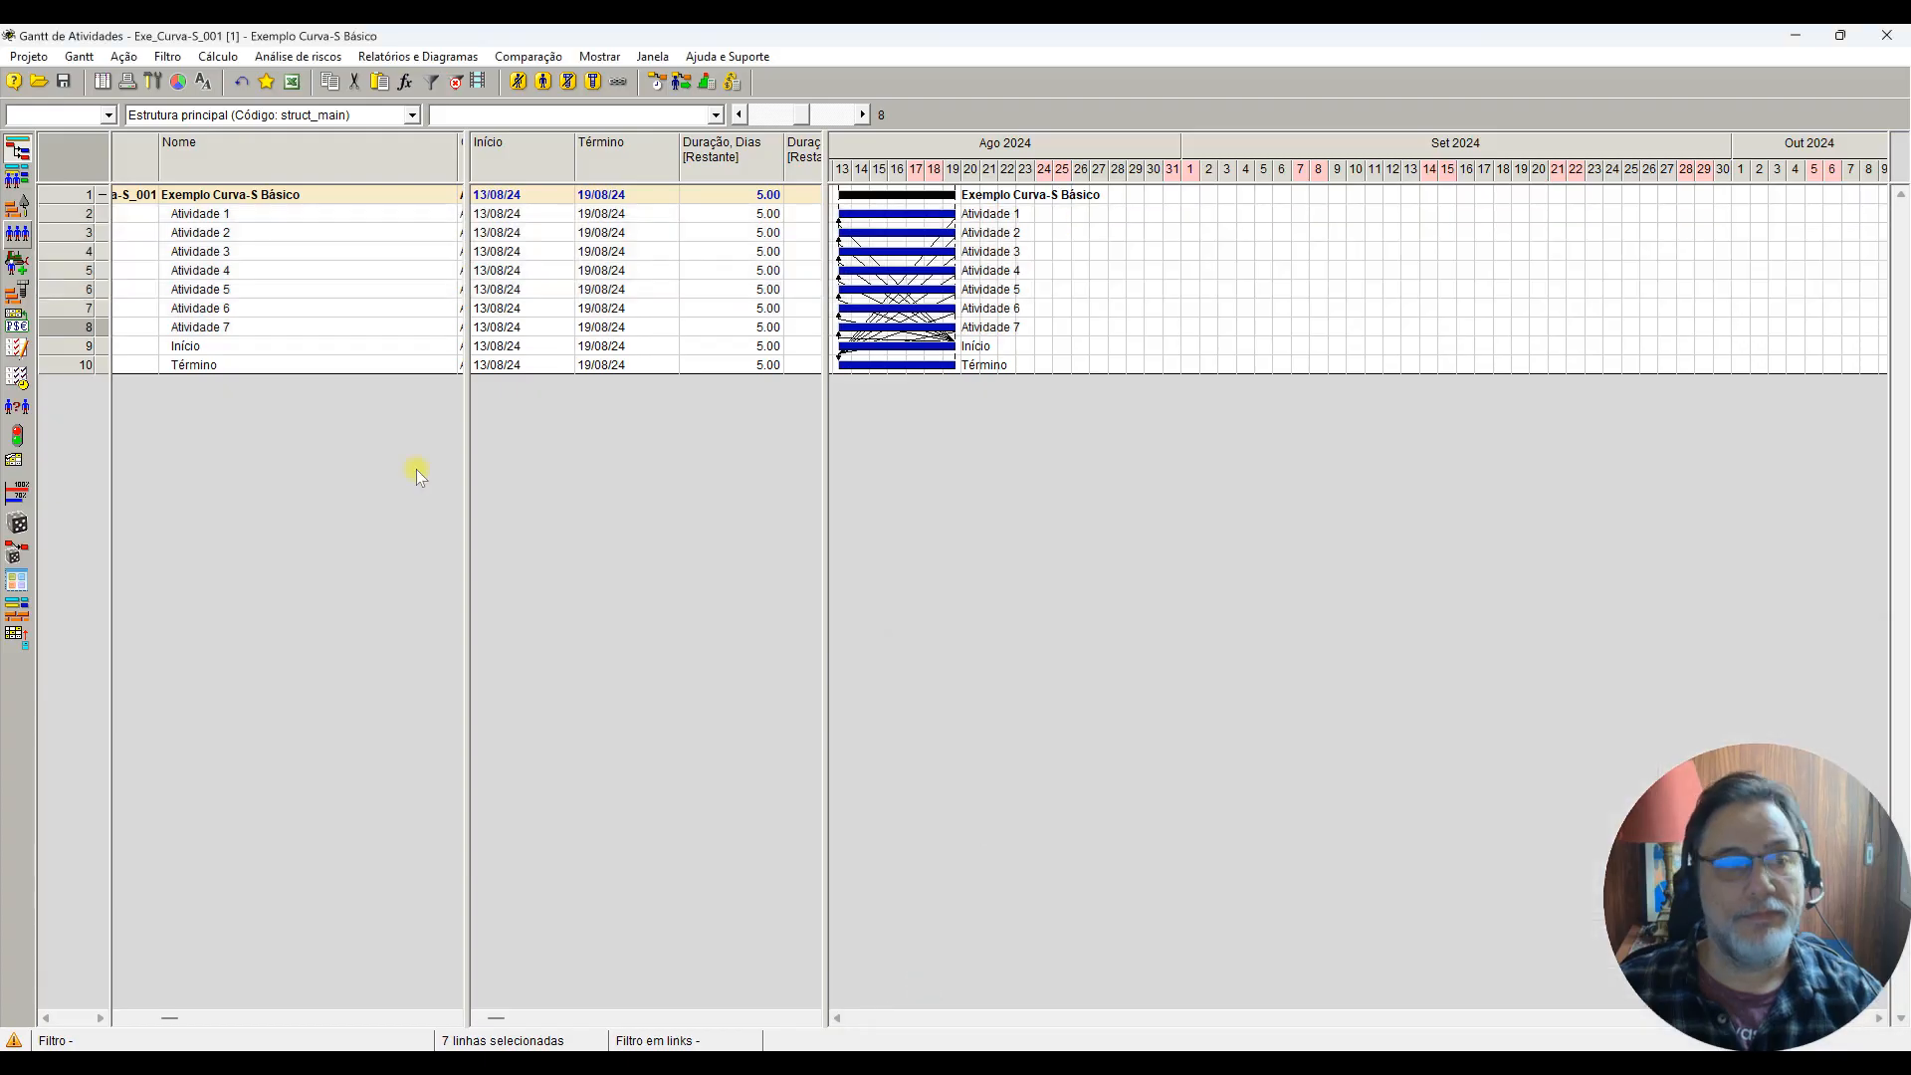
Step: Set the DPH type of Início and Término to Marco de projeto and recalculate the project schedule
click(70, 353)
shift+click(66, 362)
right_click(66, 362)
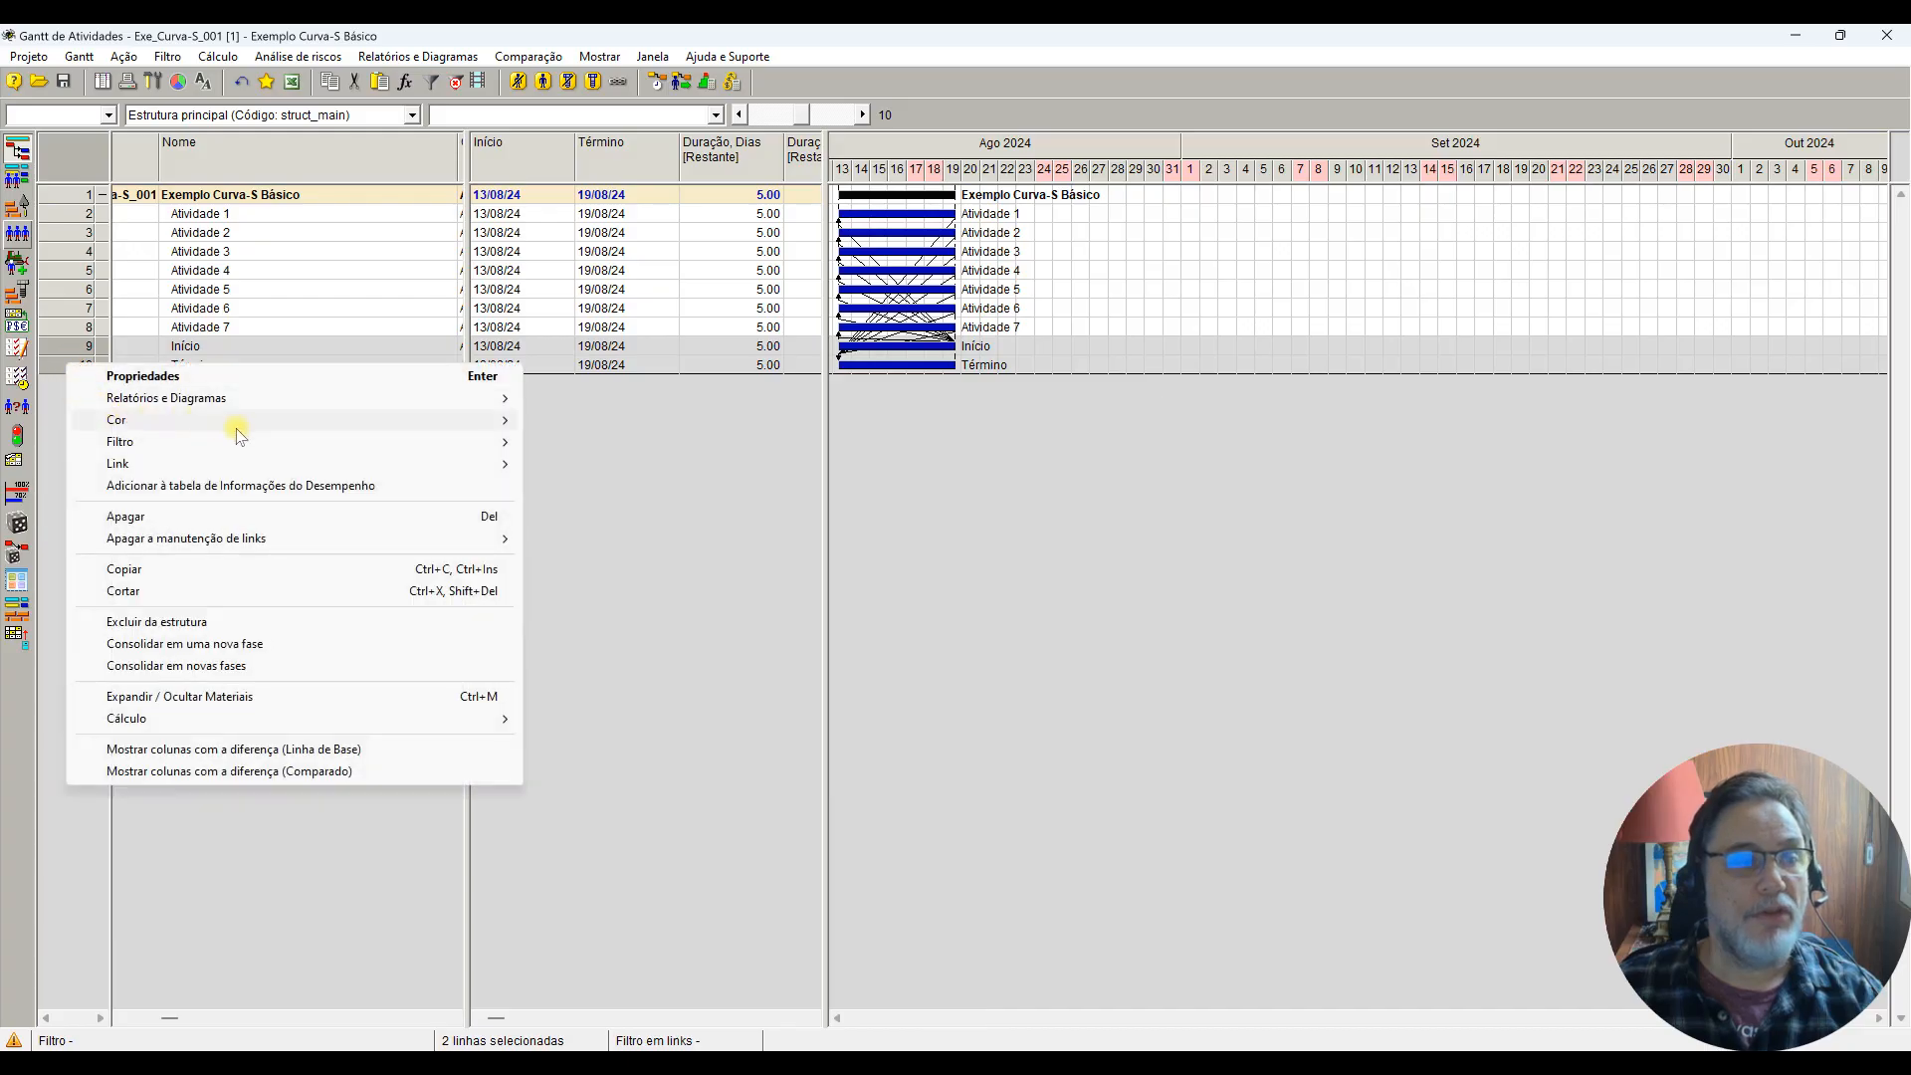
click(266, 374)
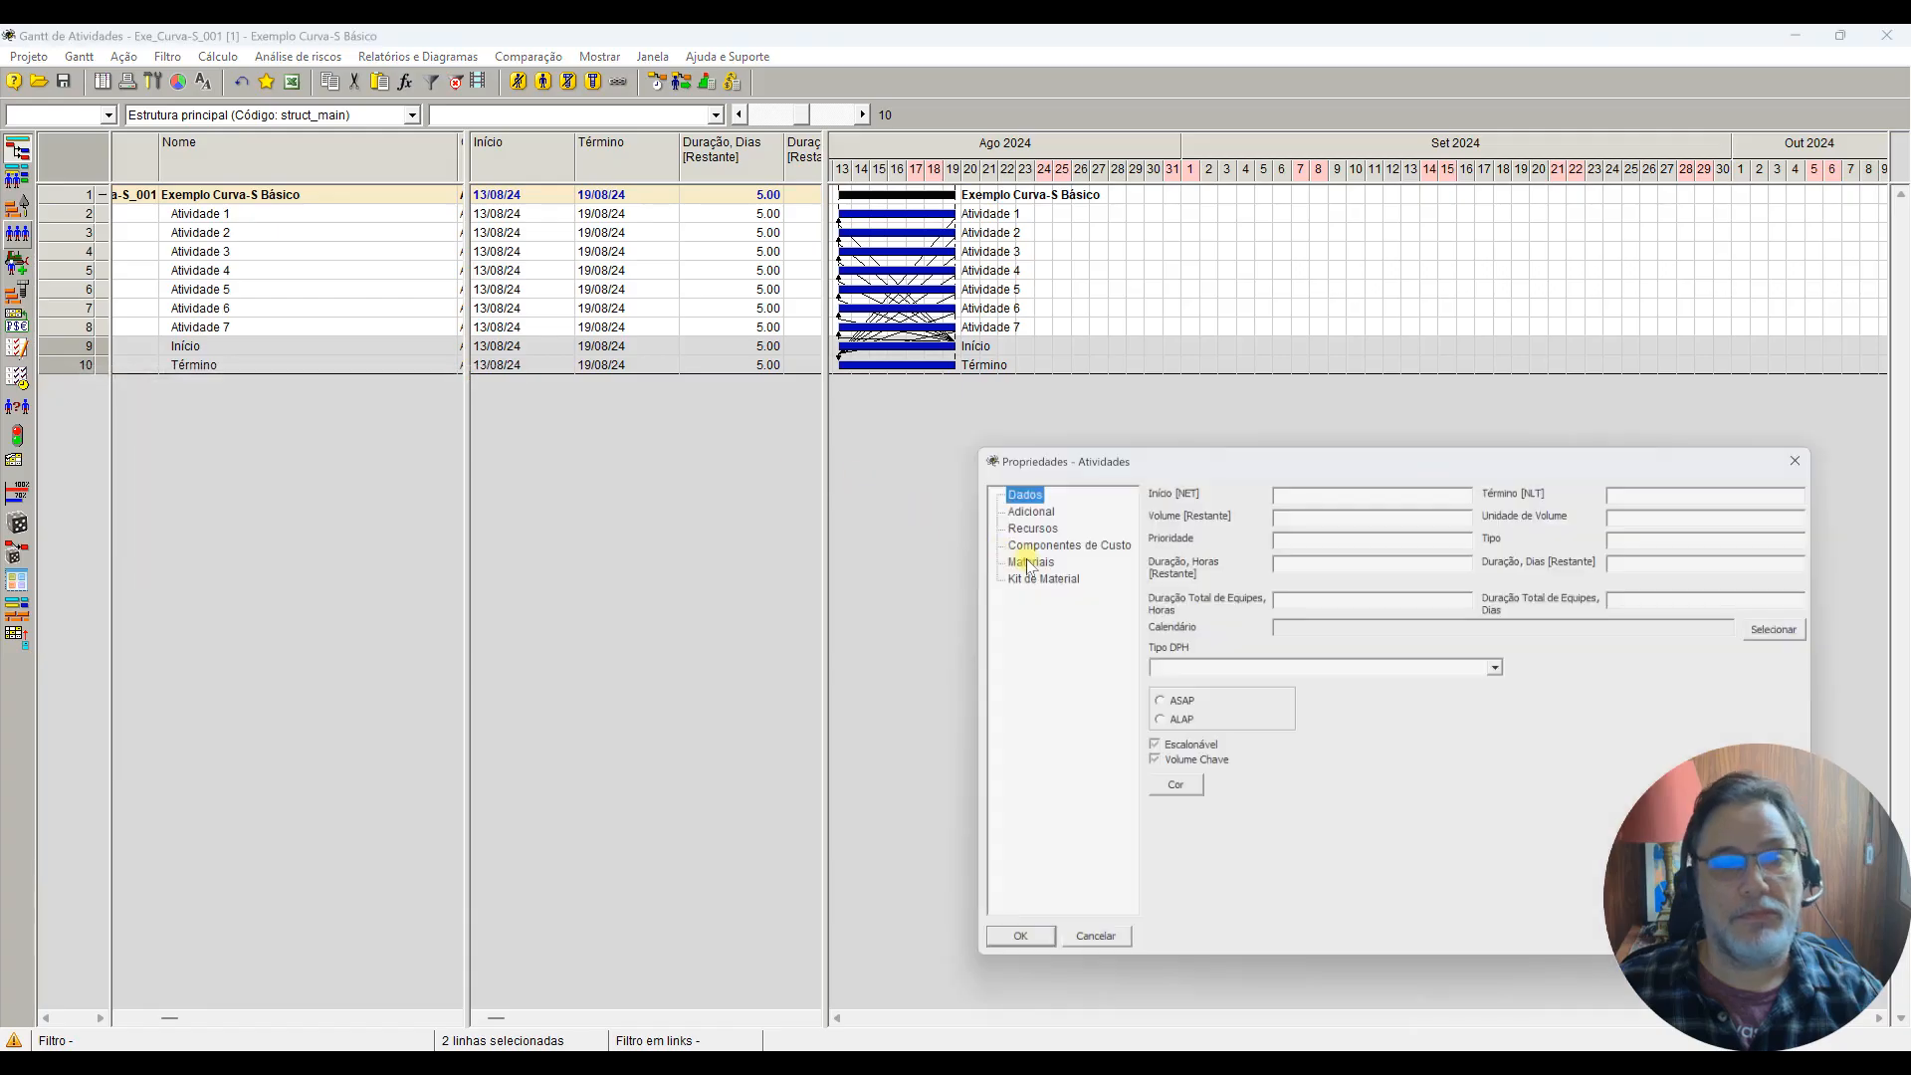
click(1518, 676)
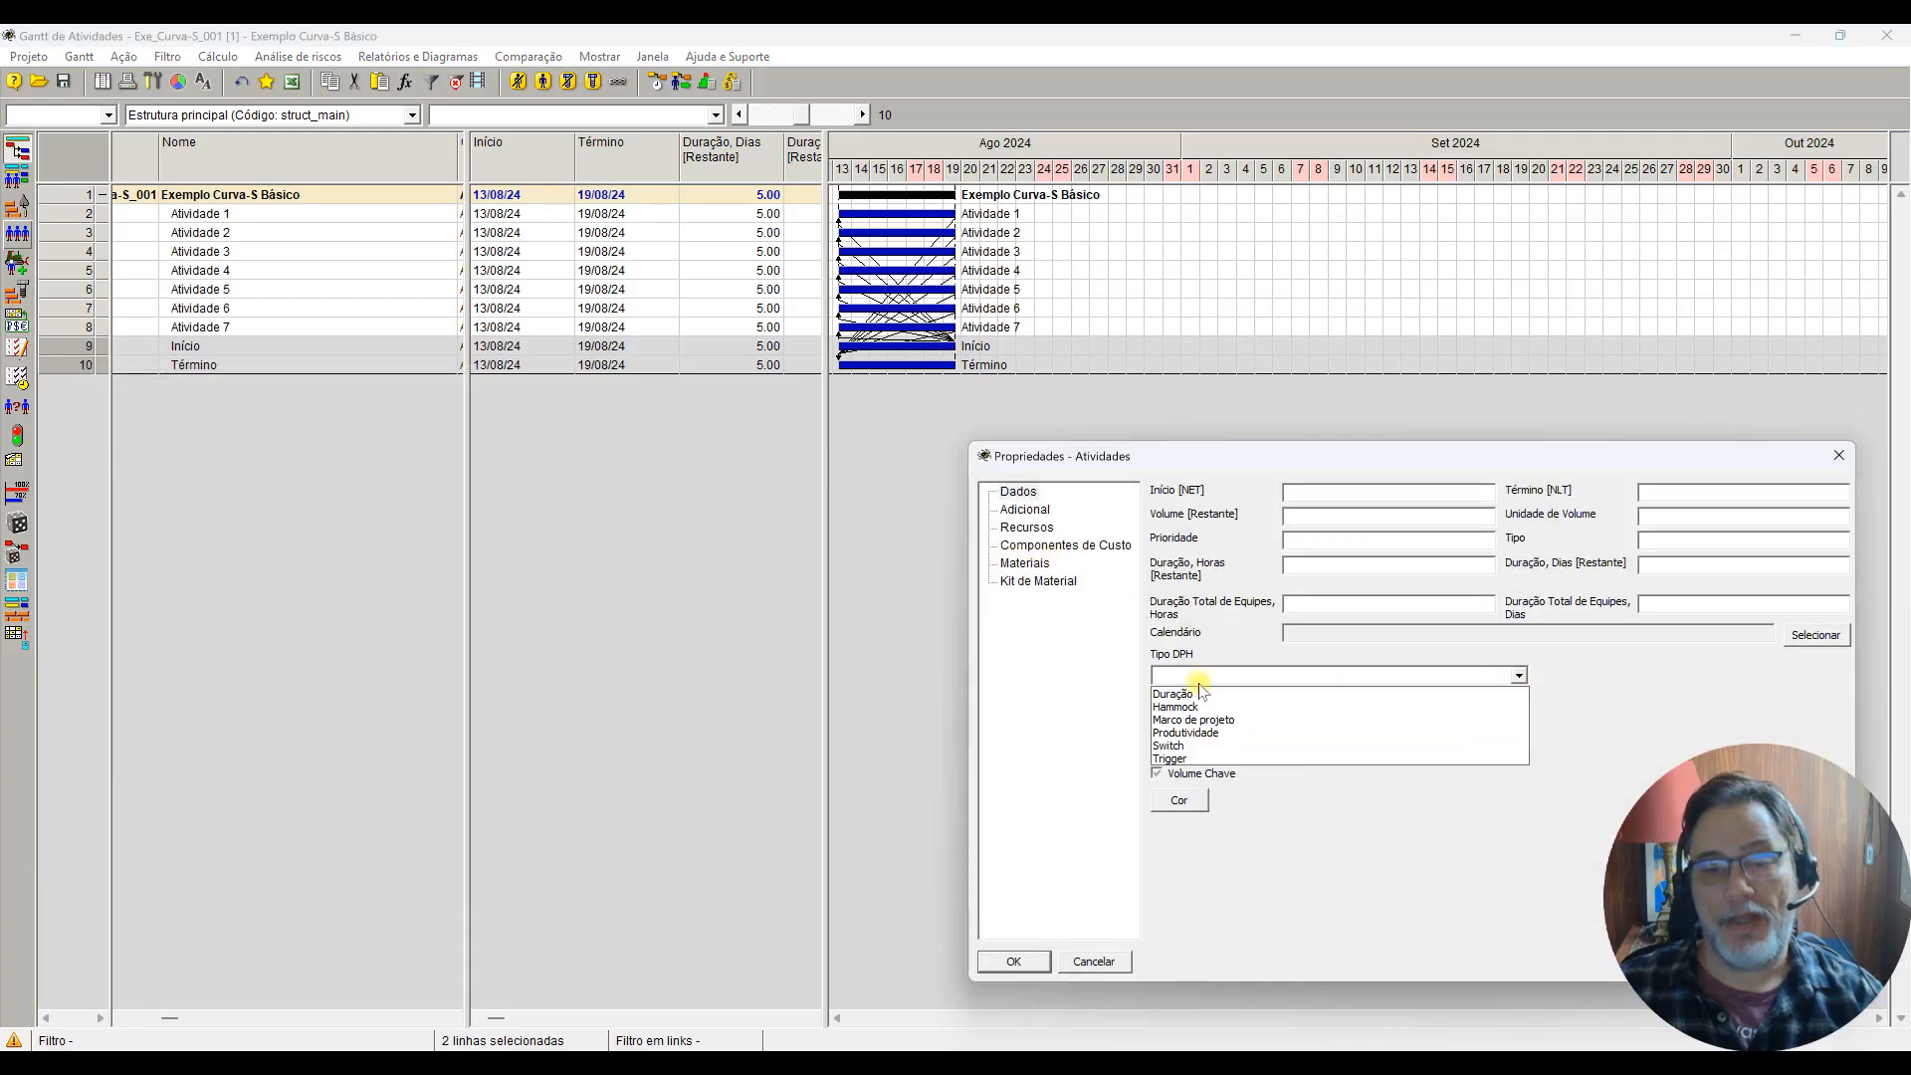
click(1194, 720)
click(1014, 961)
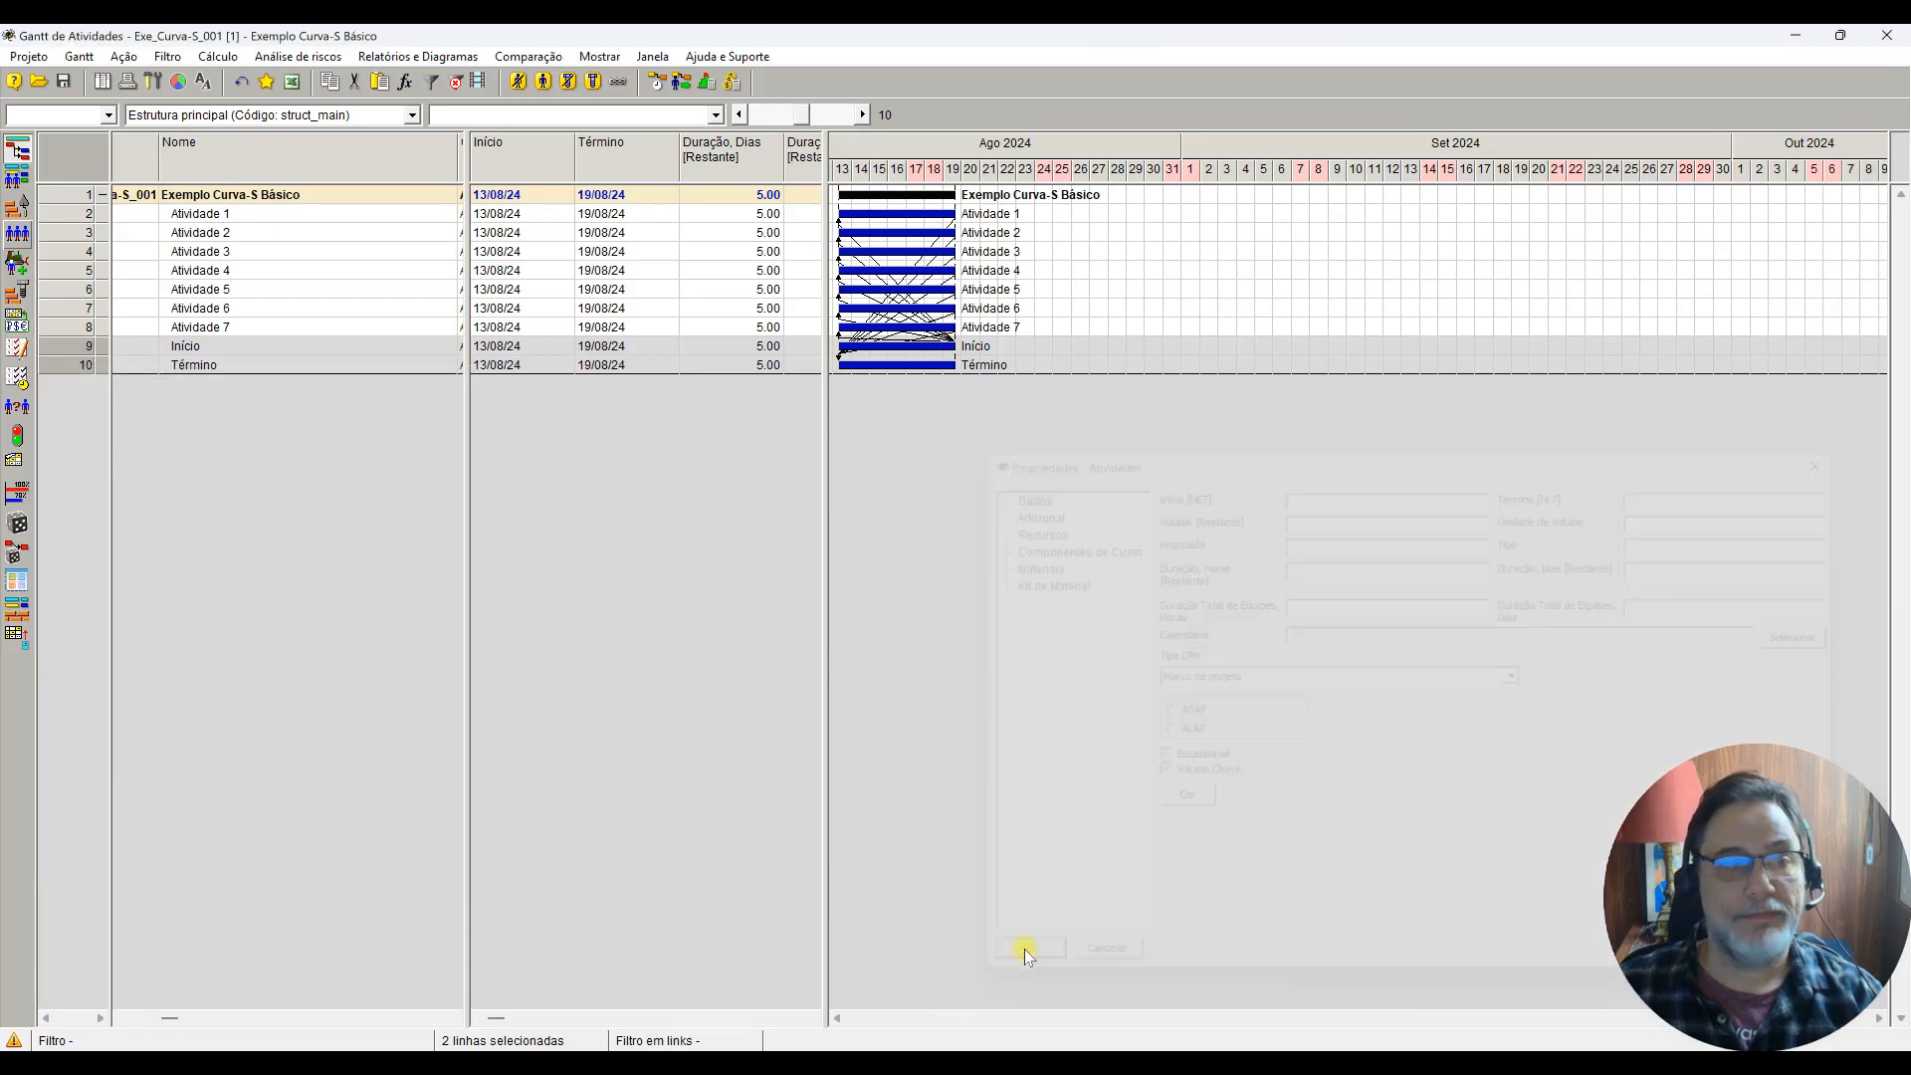
click(659, 86)
click(936, 971)
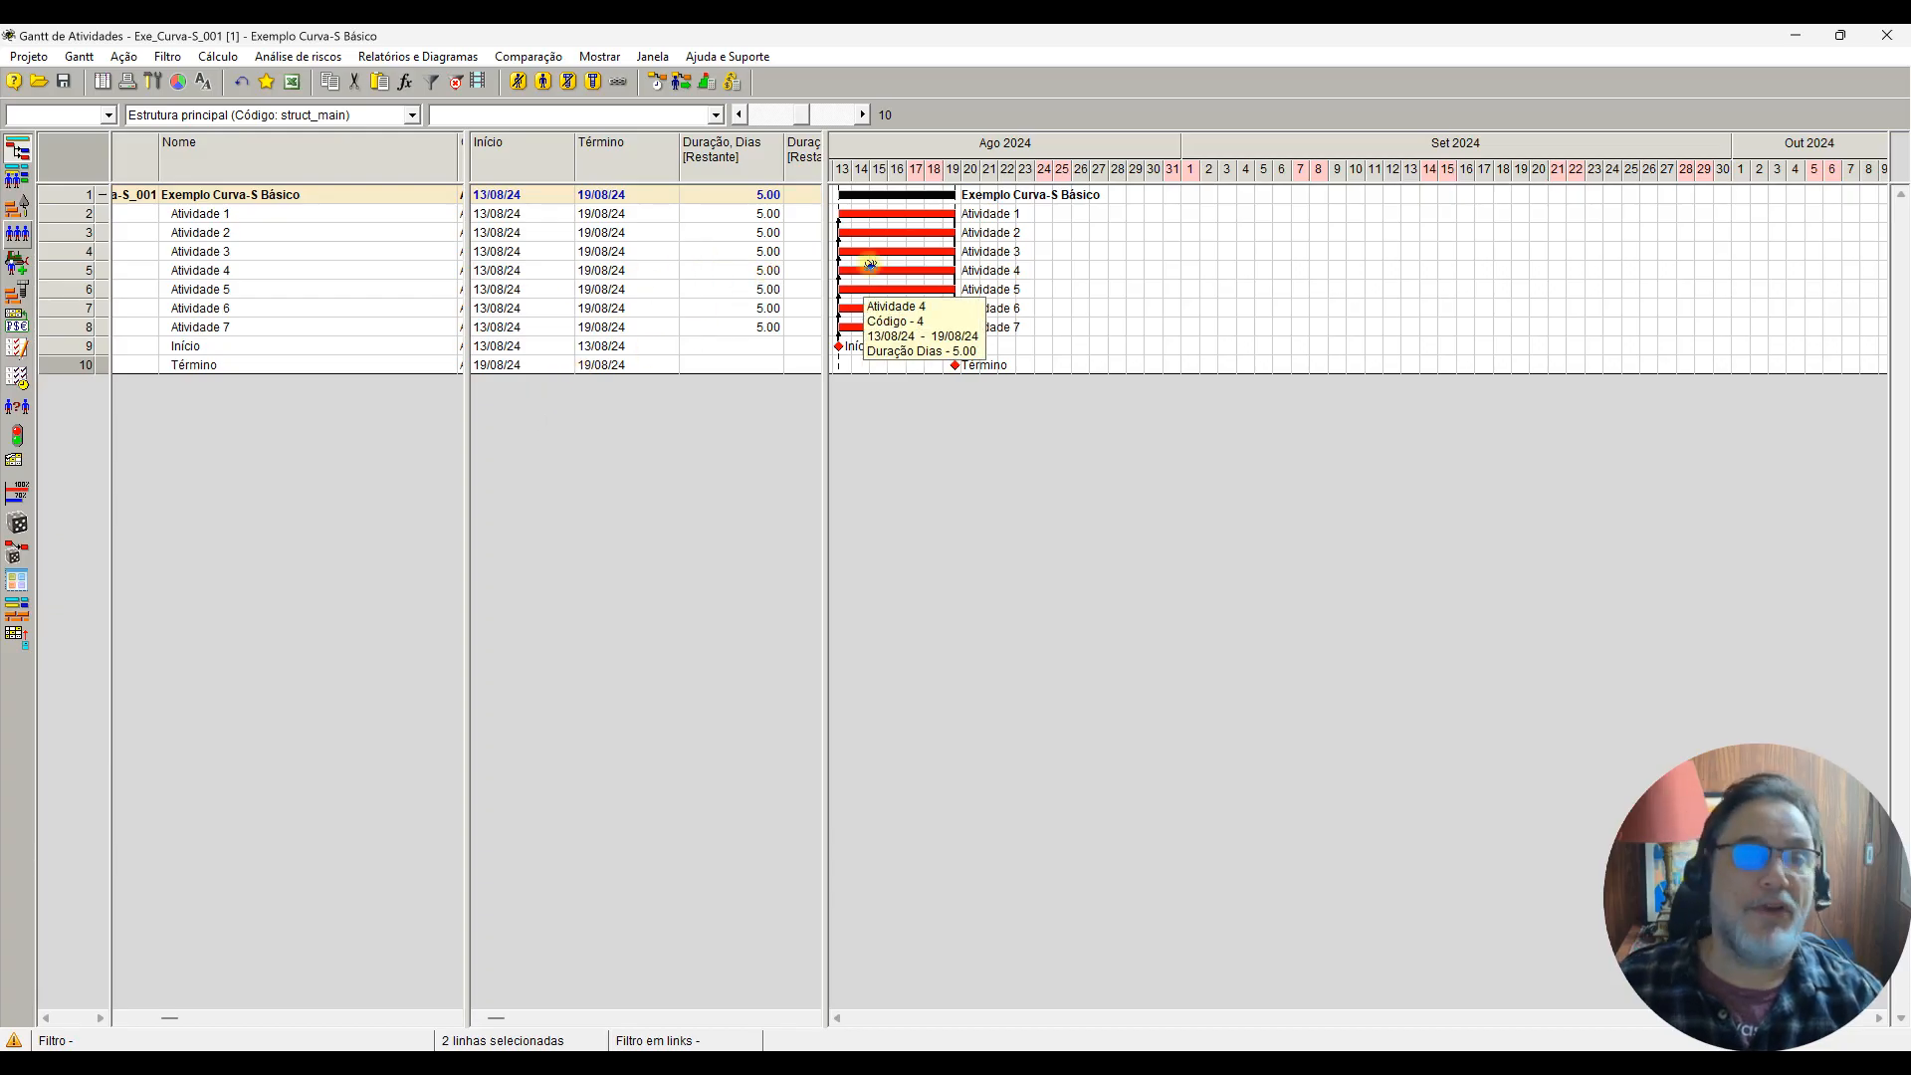
Step: Link Atividade 1 to Atividades 2, 4 and 5, Atividade 2 to 6, and Atividade 5 to 7, then recalculate the schedule
drag(922, 213, 884, 270)
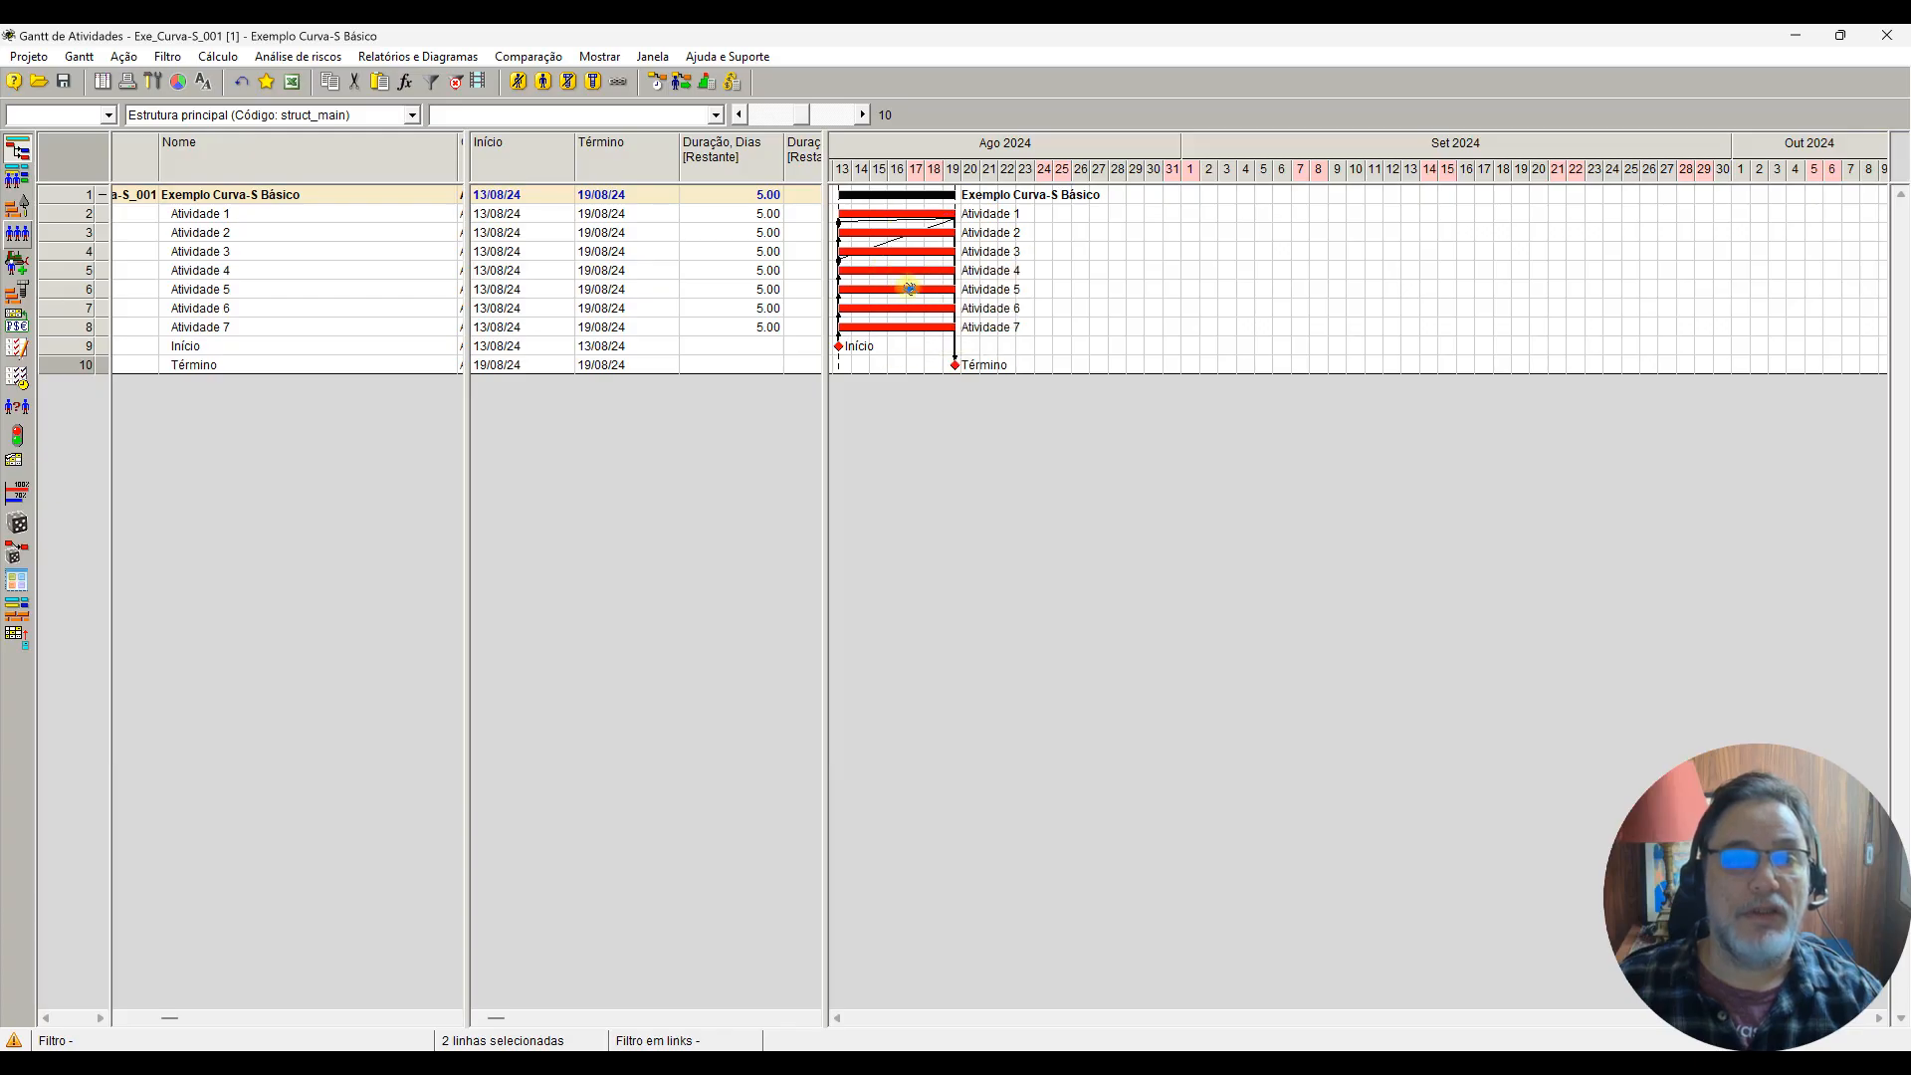
drag(890, 236, 894, 327)
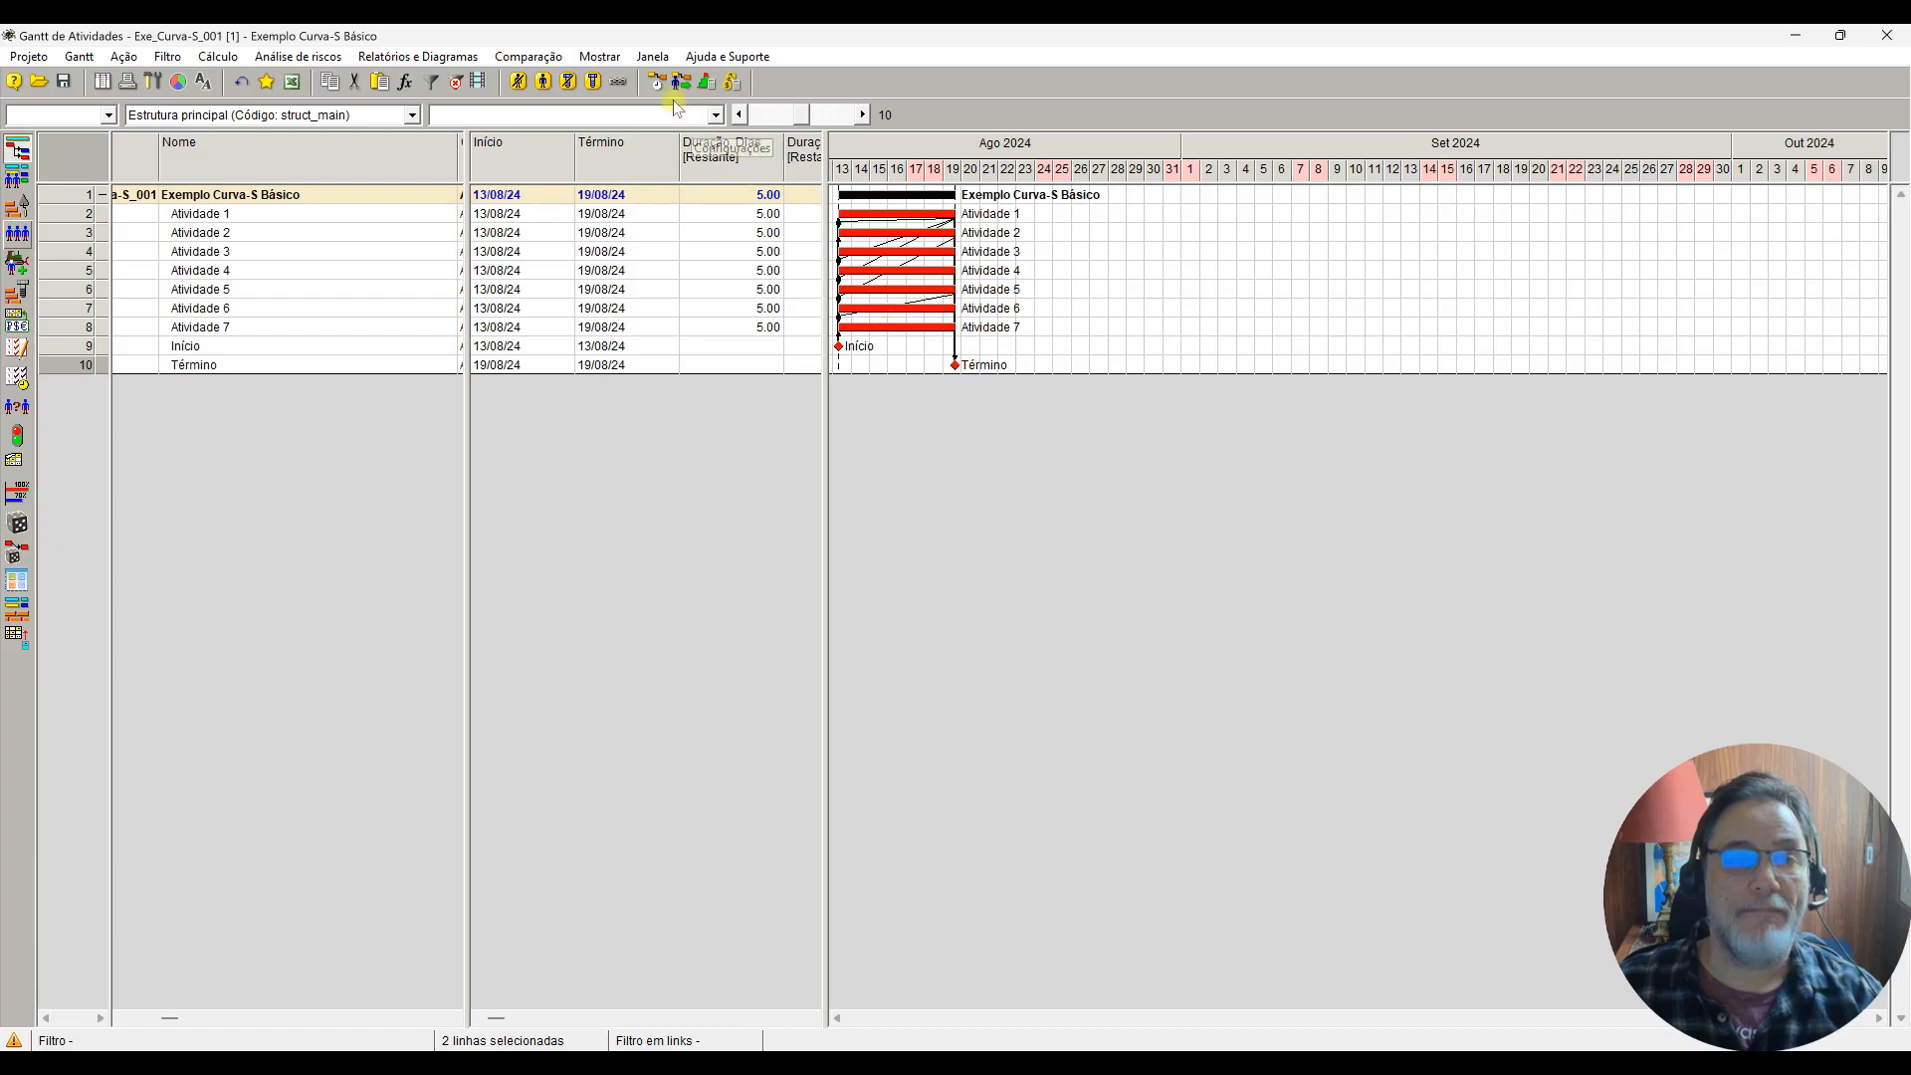
click(657, 82)
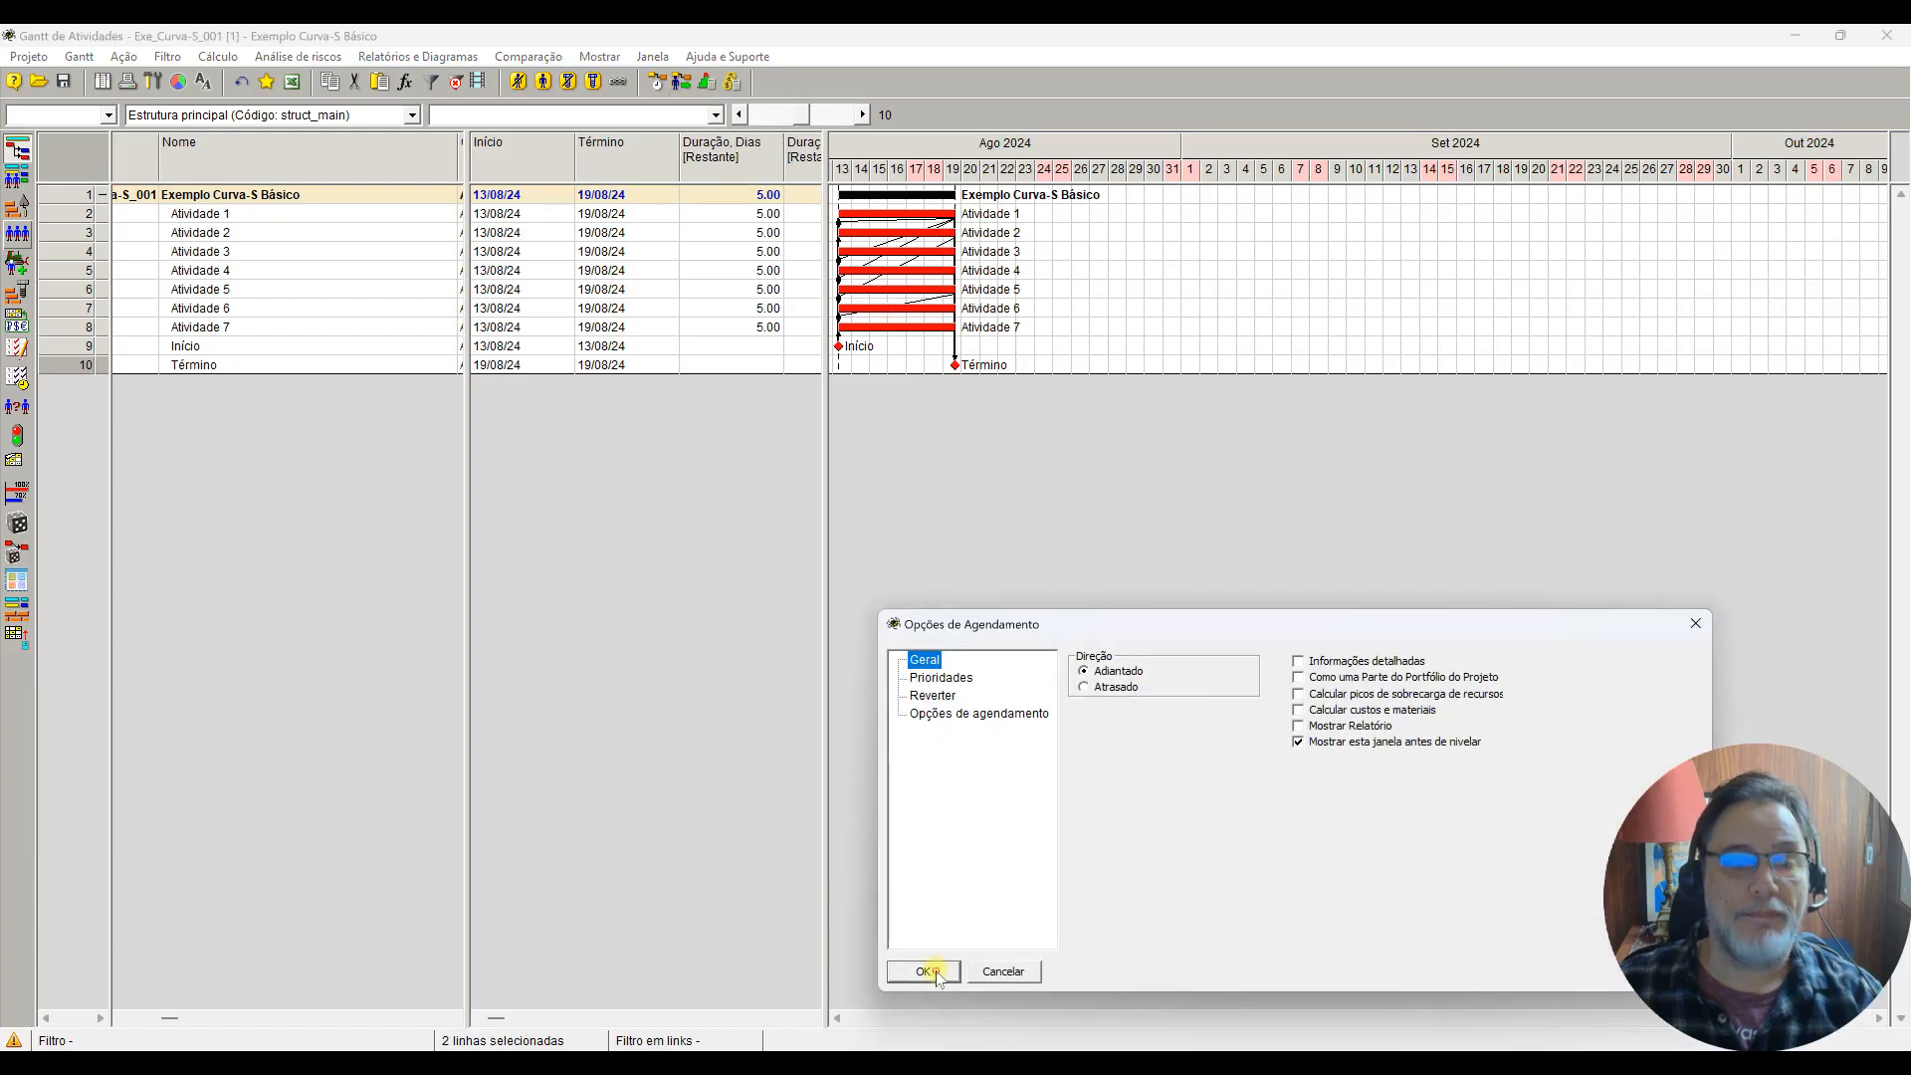
click(925, 964)
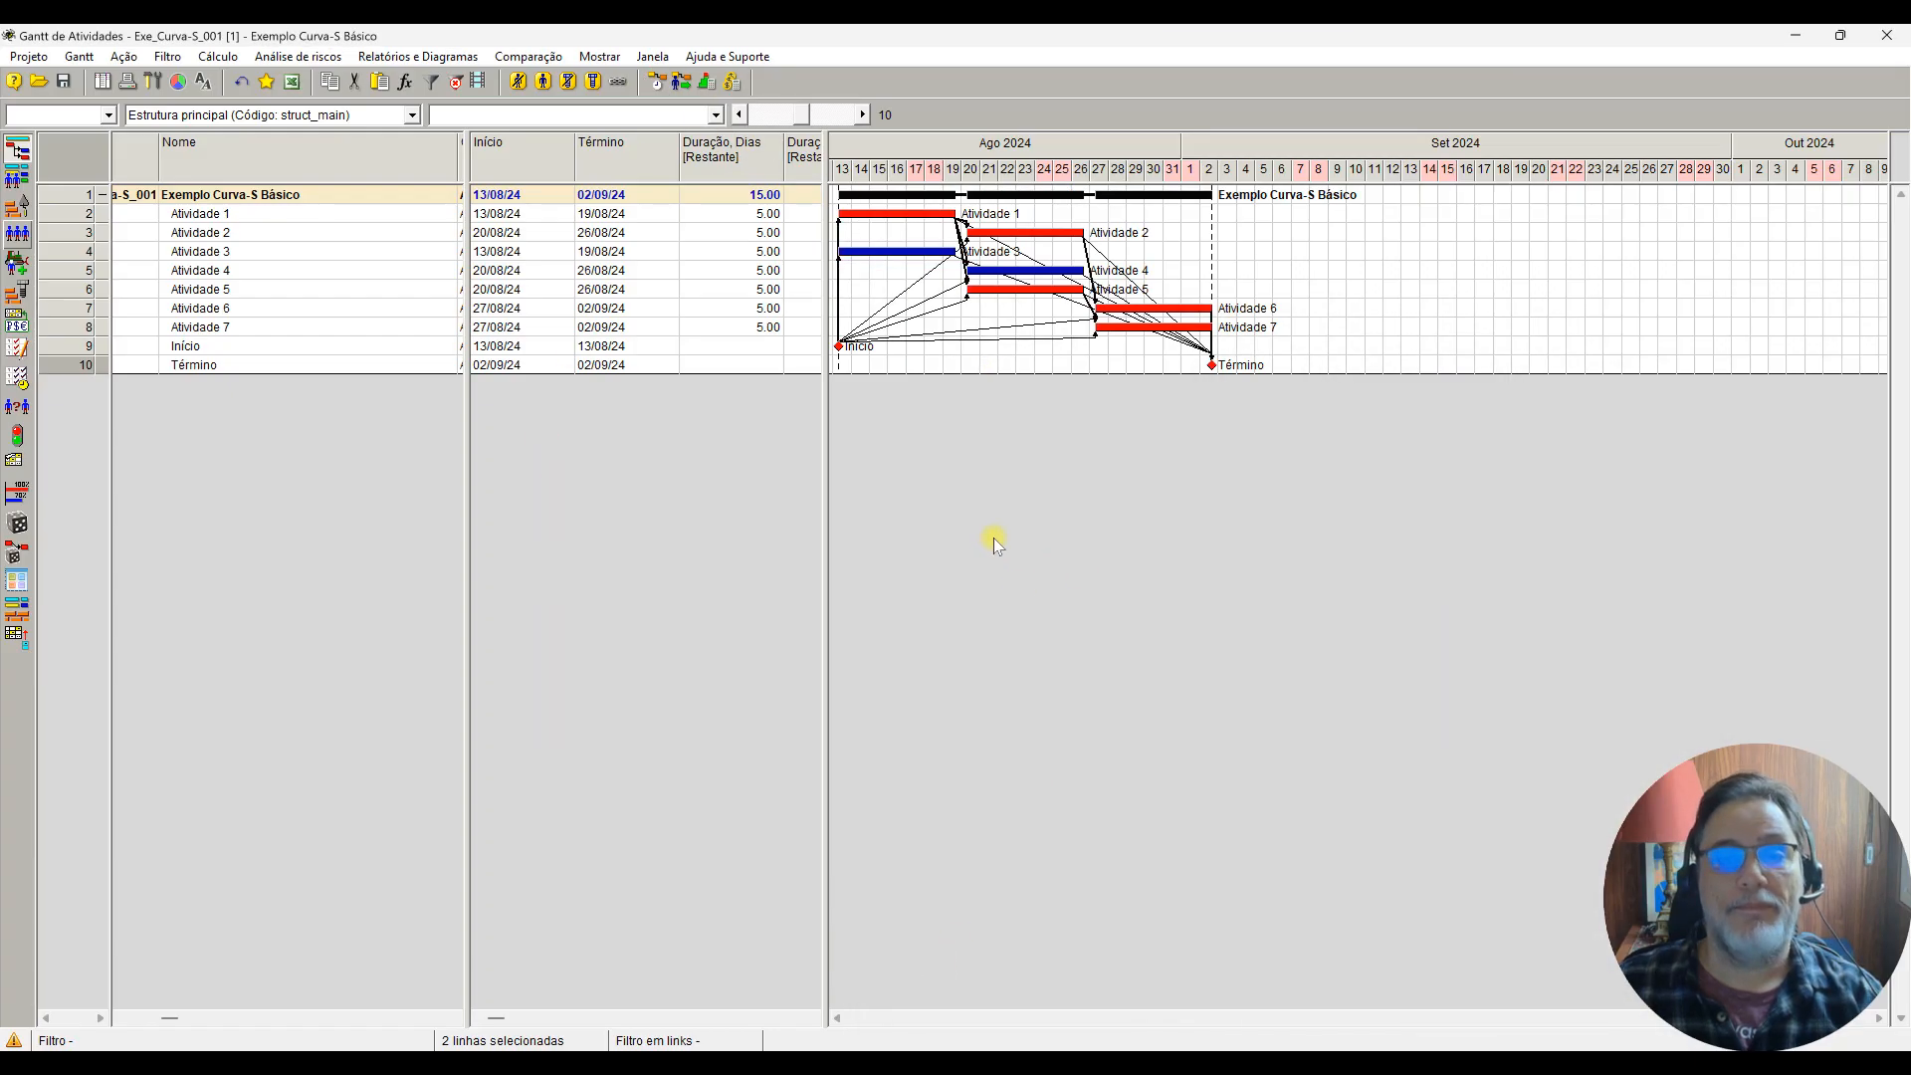
Step: Set the remaining duration of Atividade 1 to 3 days, Atividade 2 to 2 days and Atividade 3 to 4 days
click(736, 213)
text(3)
key(Return)
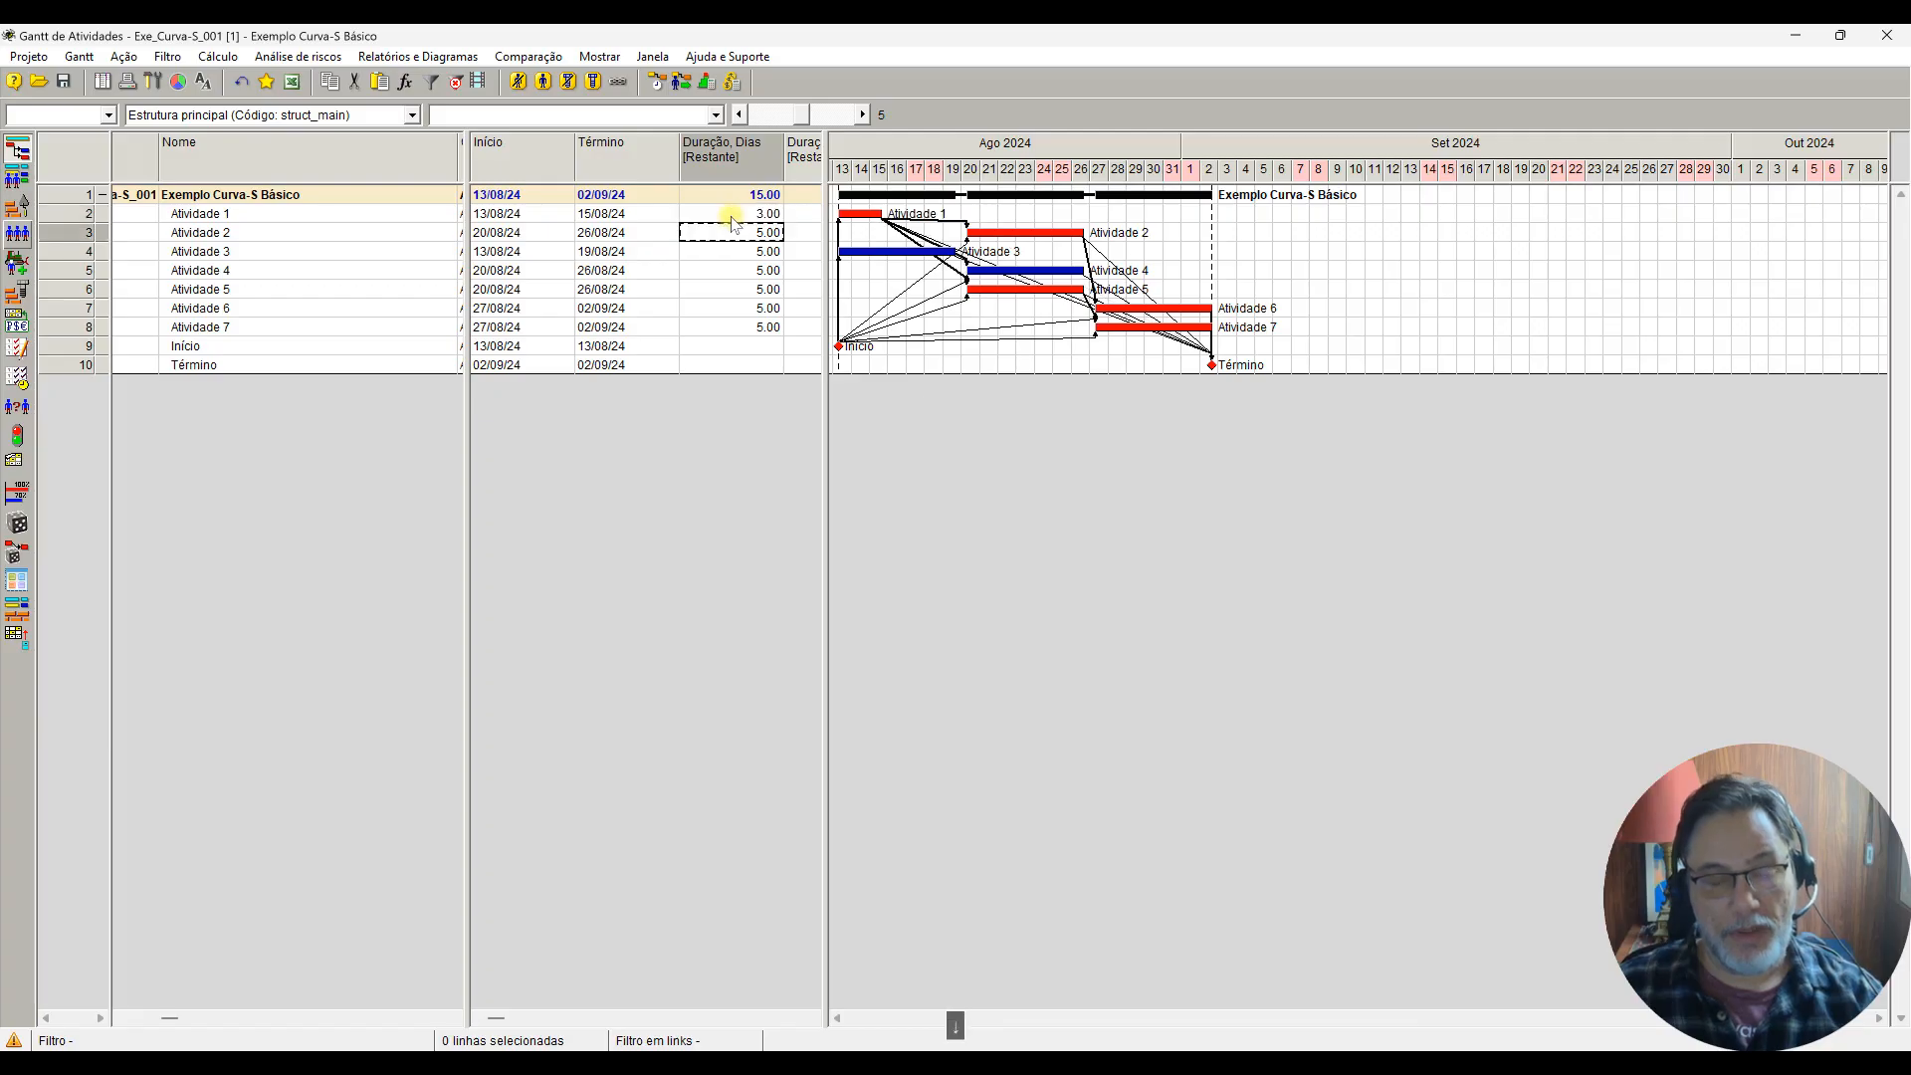
text(2)
key(Return)
text(4)
key(Return)
Step: Set the remaining duration of Atividade 6 to 6 days and Atividade 7 to 7 days, and recalculate the project schedule
key(Return)
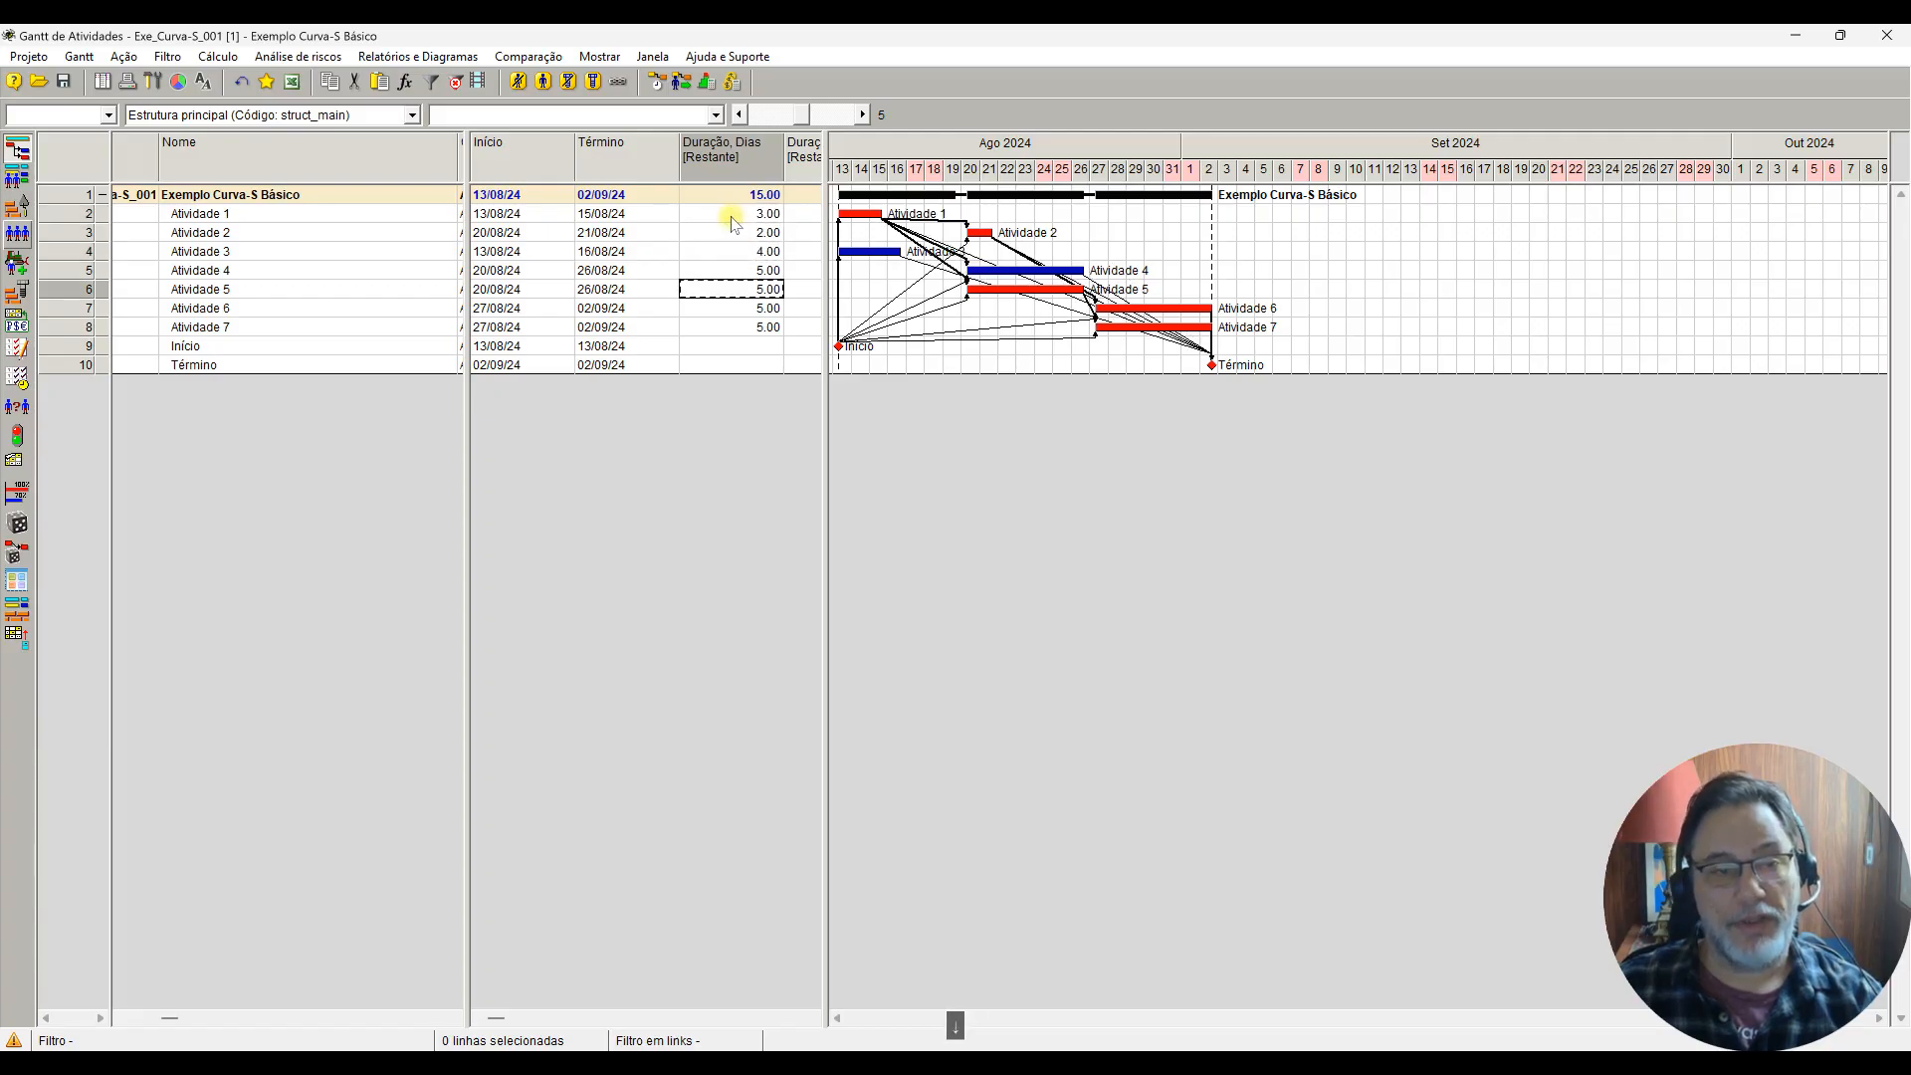
key(Return)
text(6)
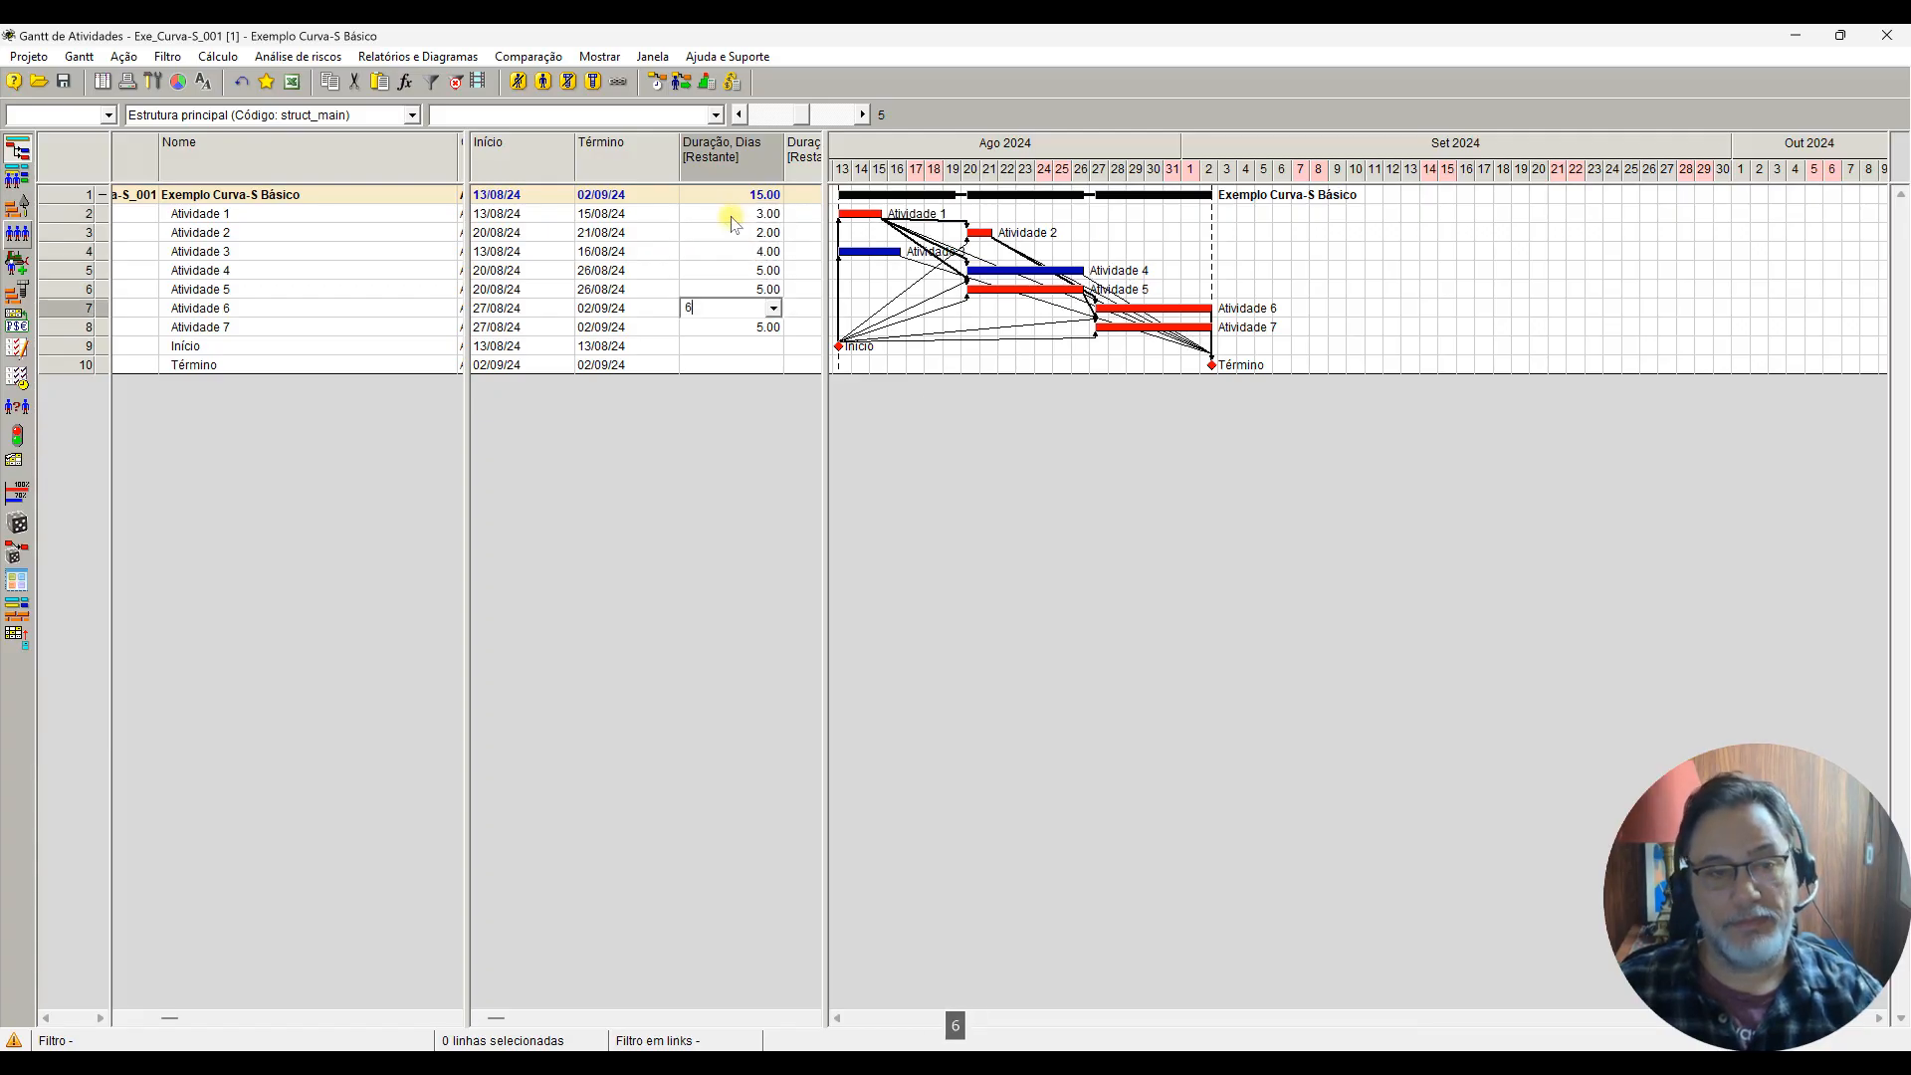
key(Return)
text(7)
key(Return)
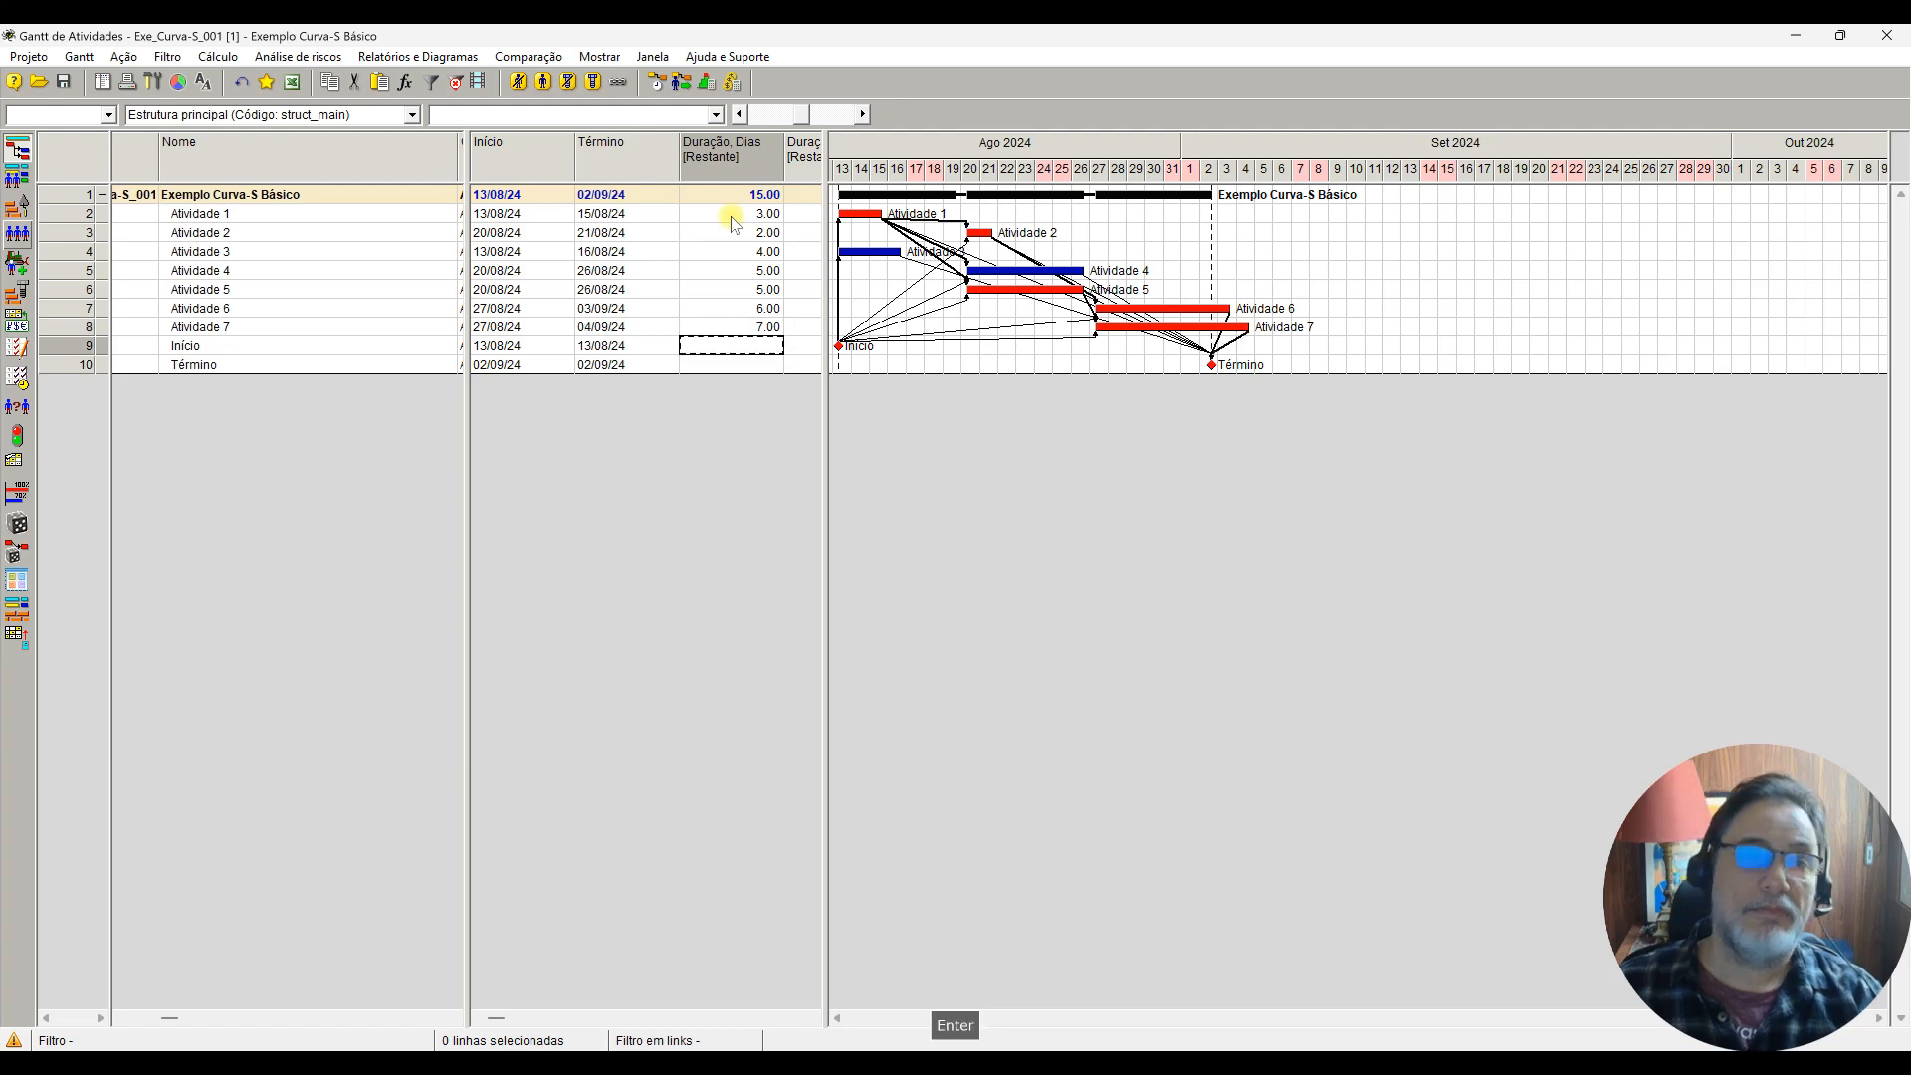
click(657, 82)
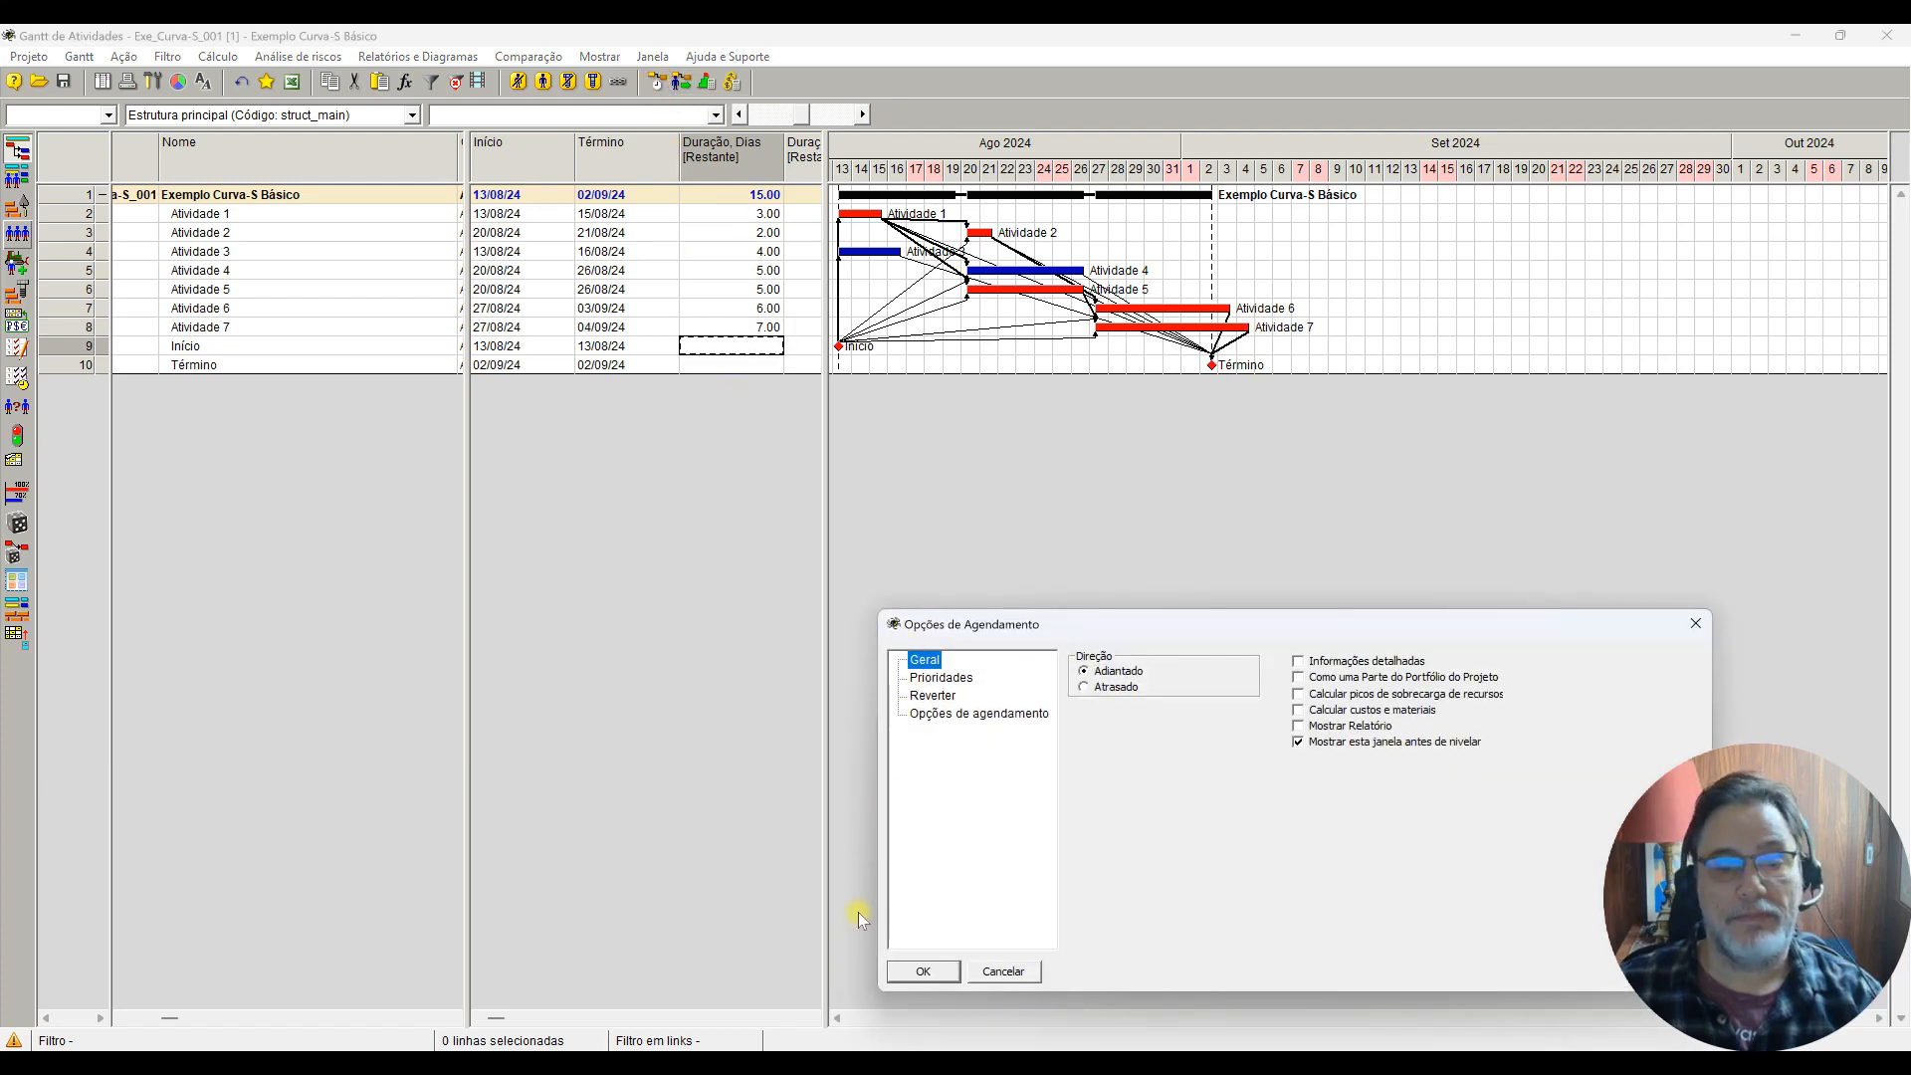
click(923, 970)
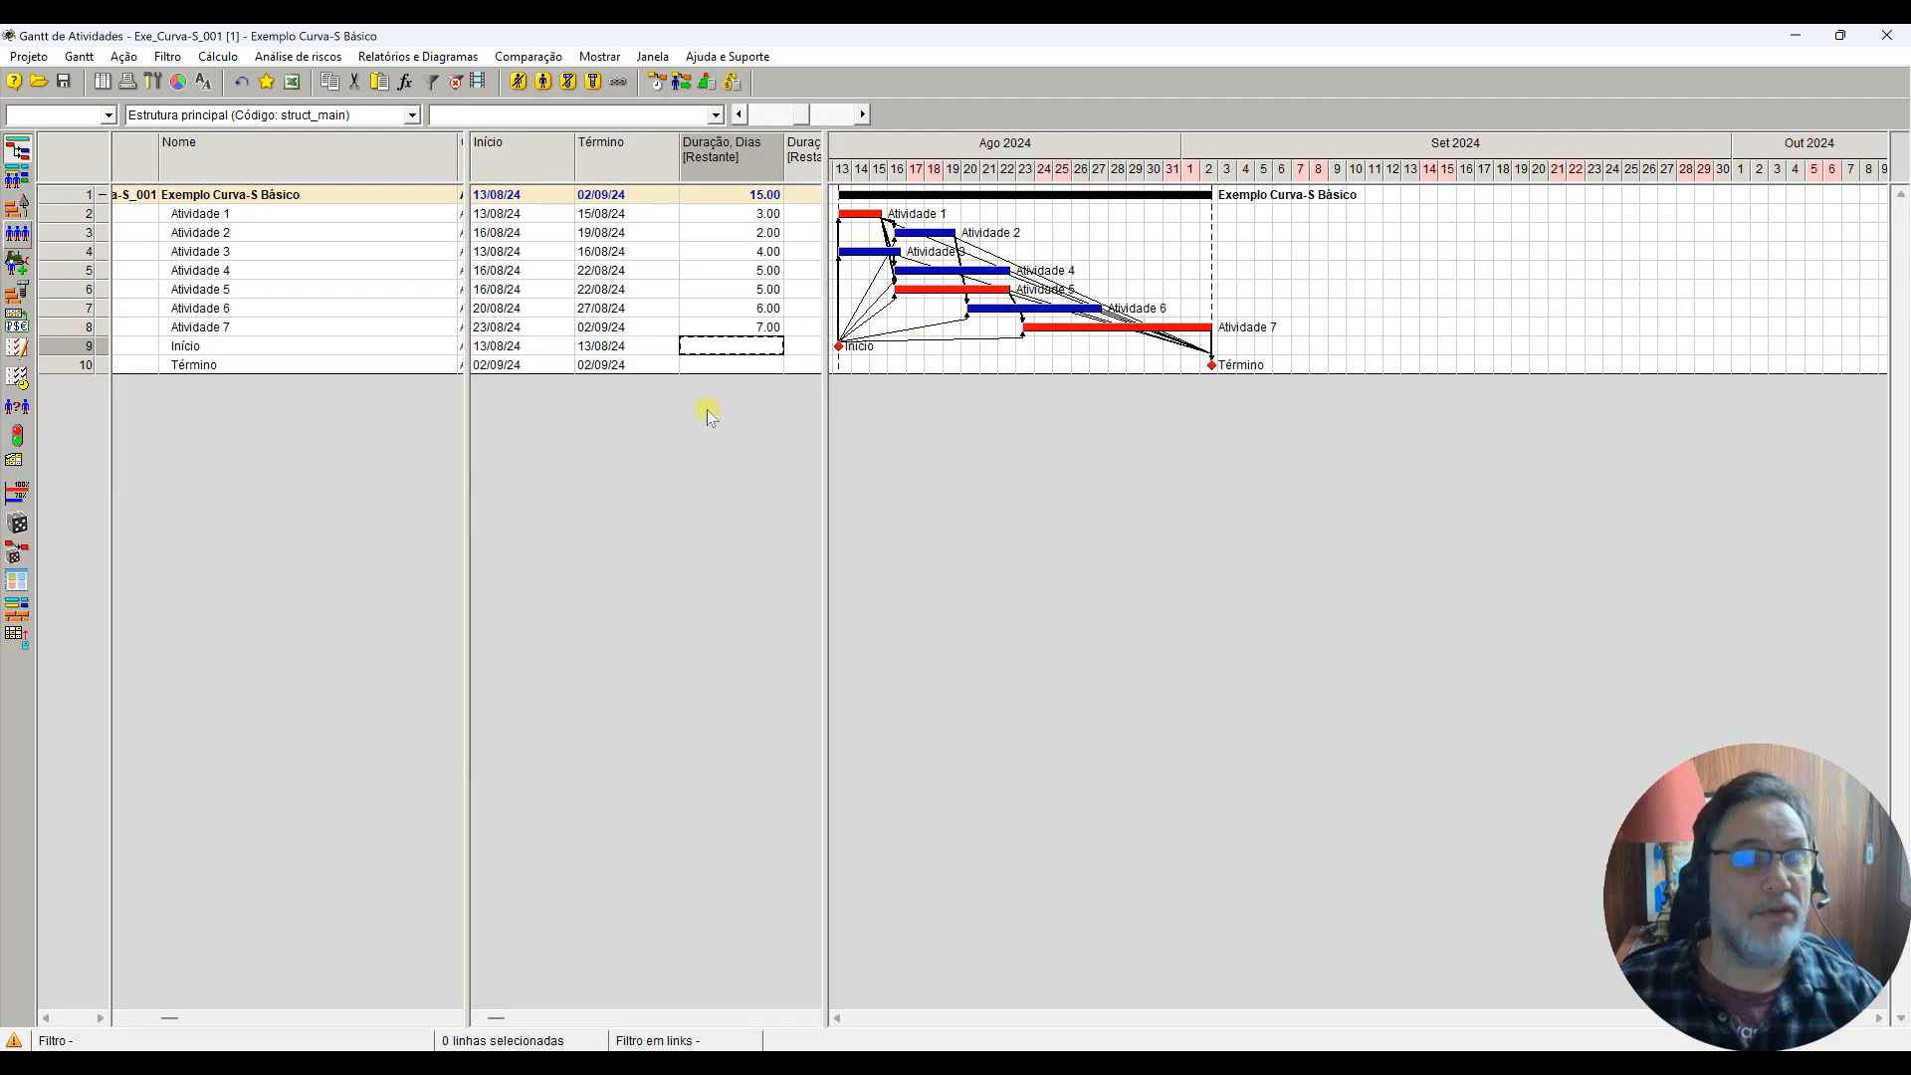
Step: Move the Início milestone directly under the project row, above Atividade 1
click(75, 349)
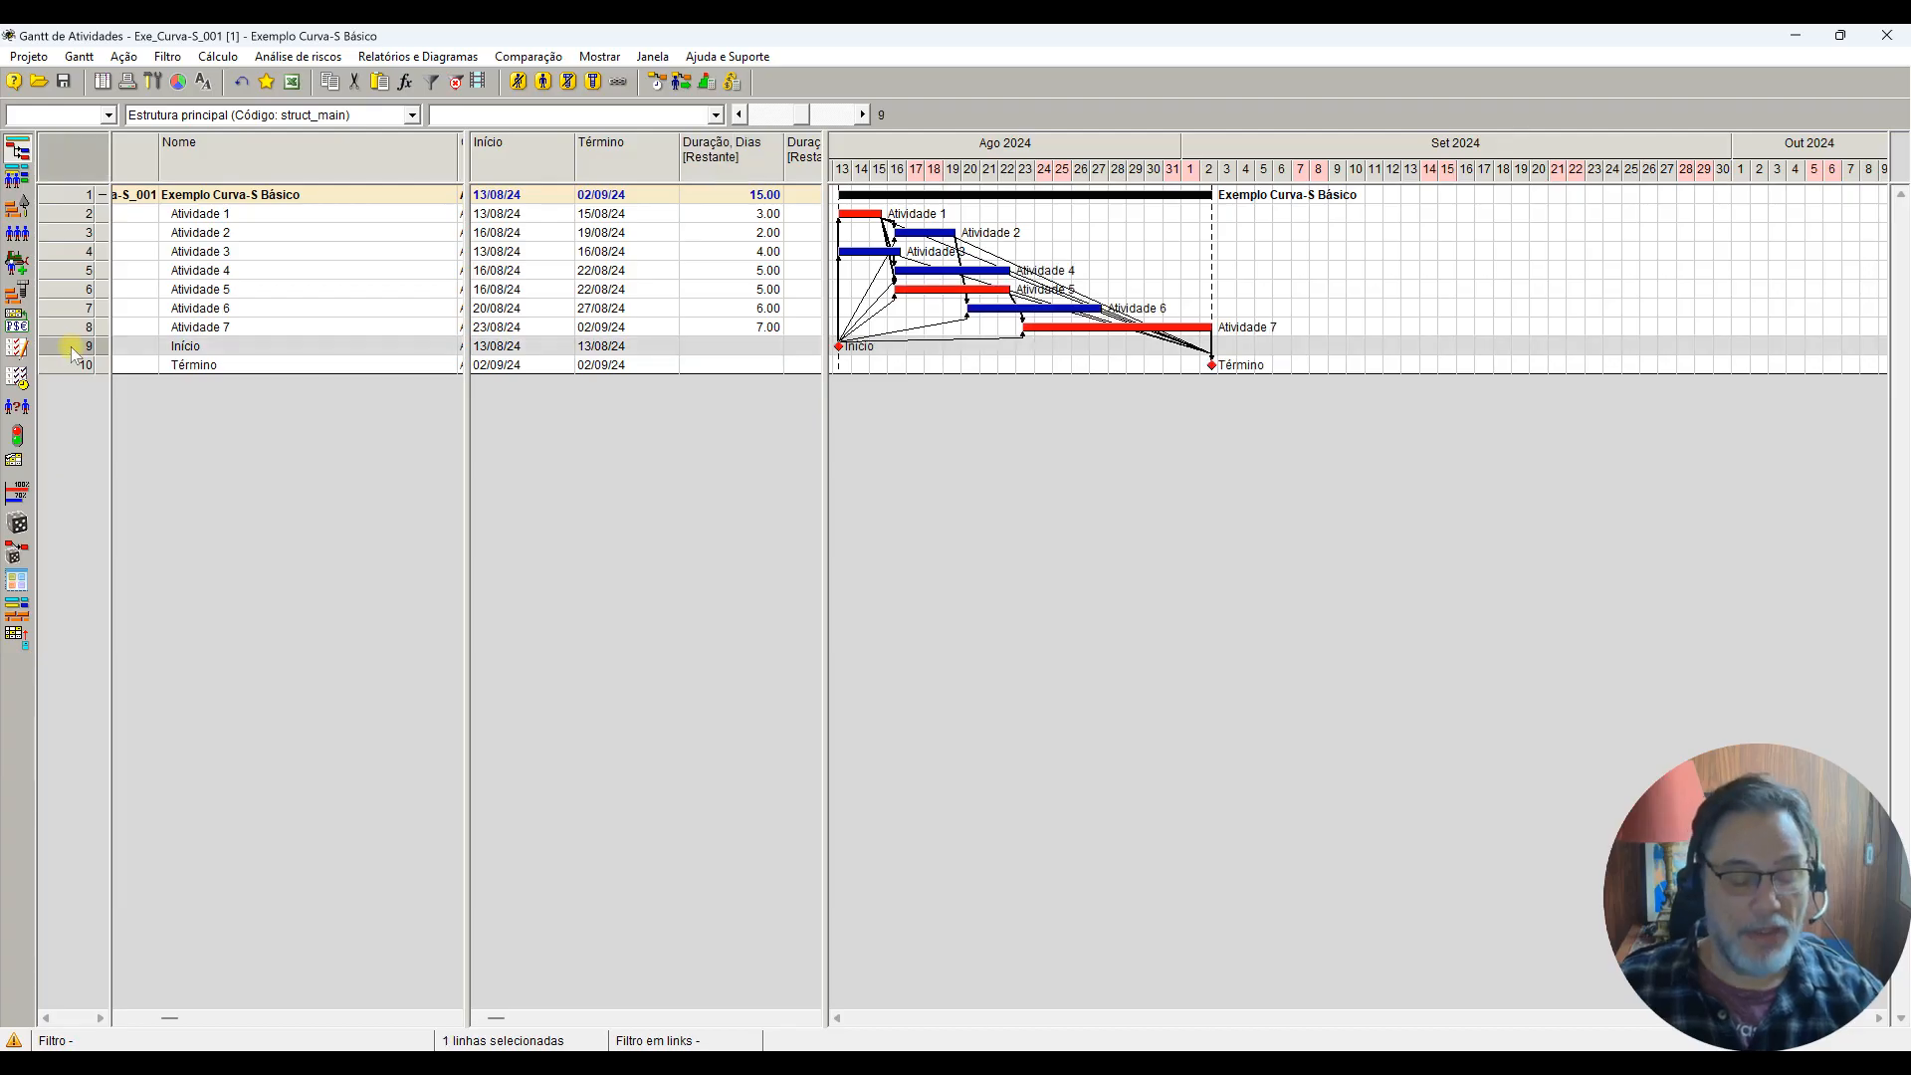
click(64, 199)
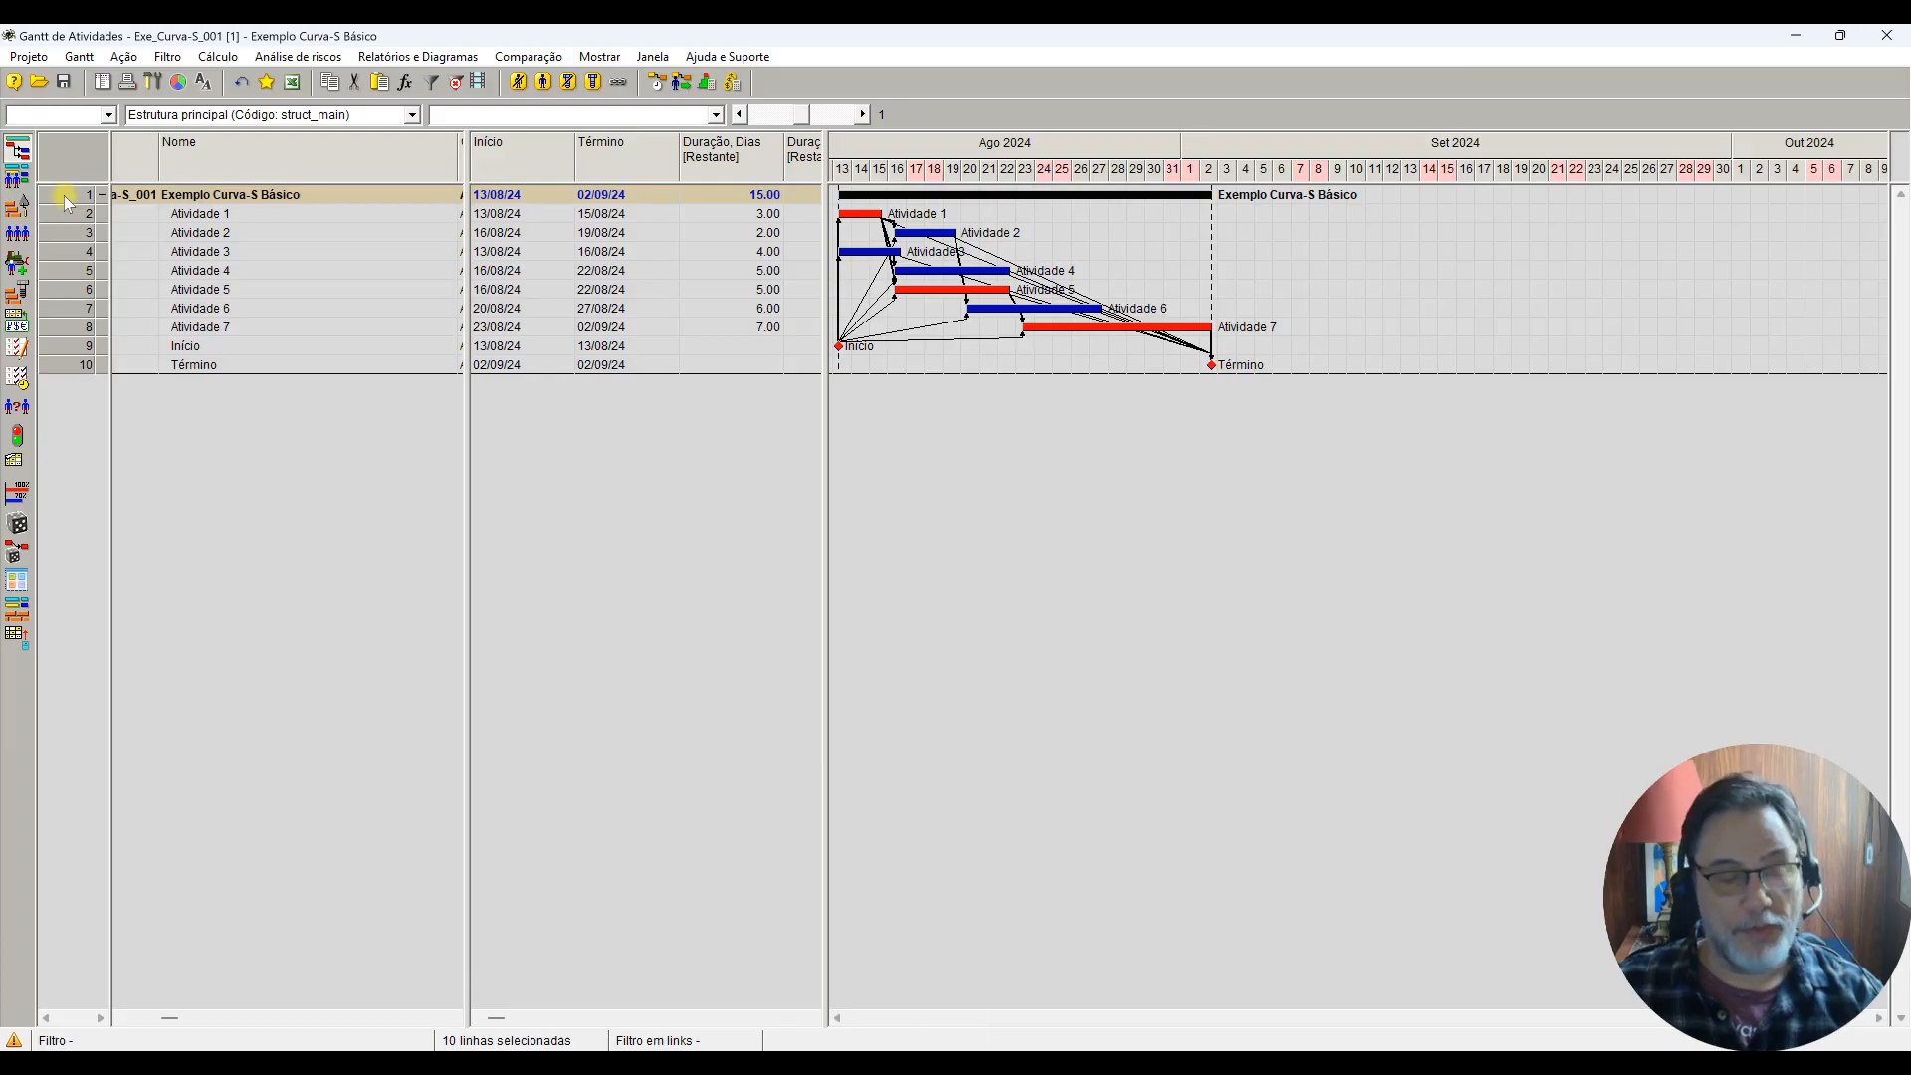
key(ctrl+v)
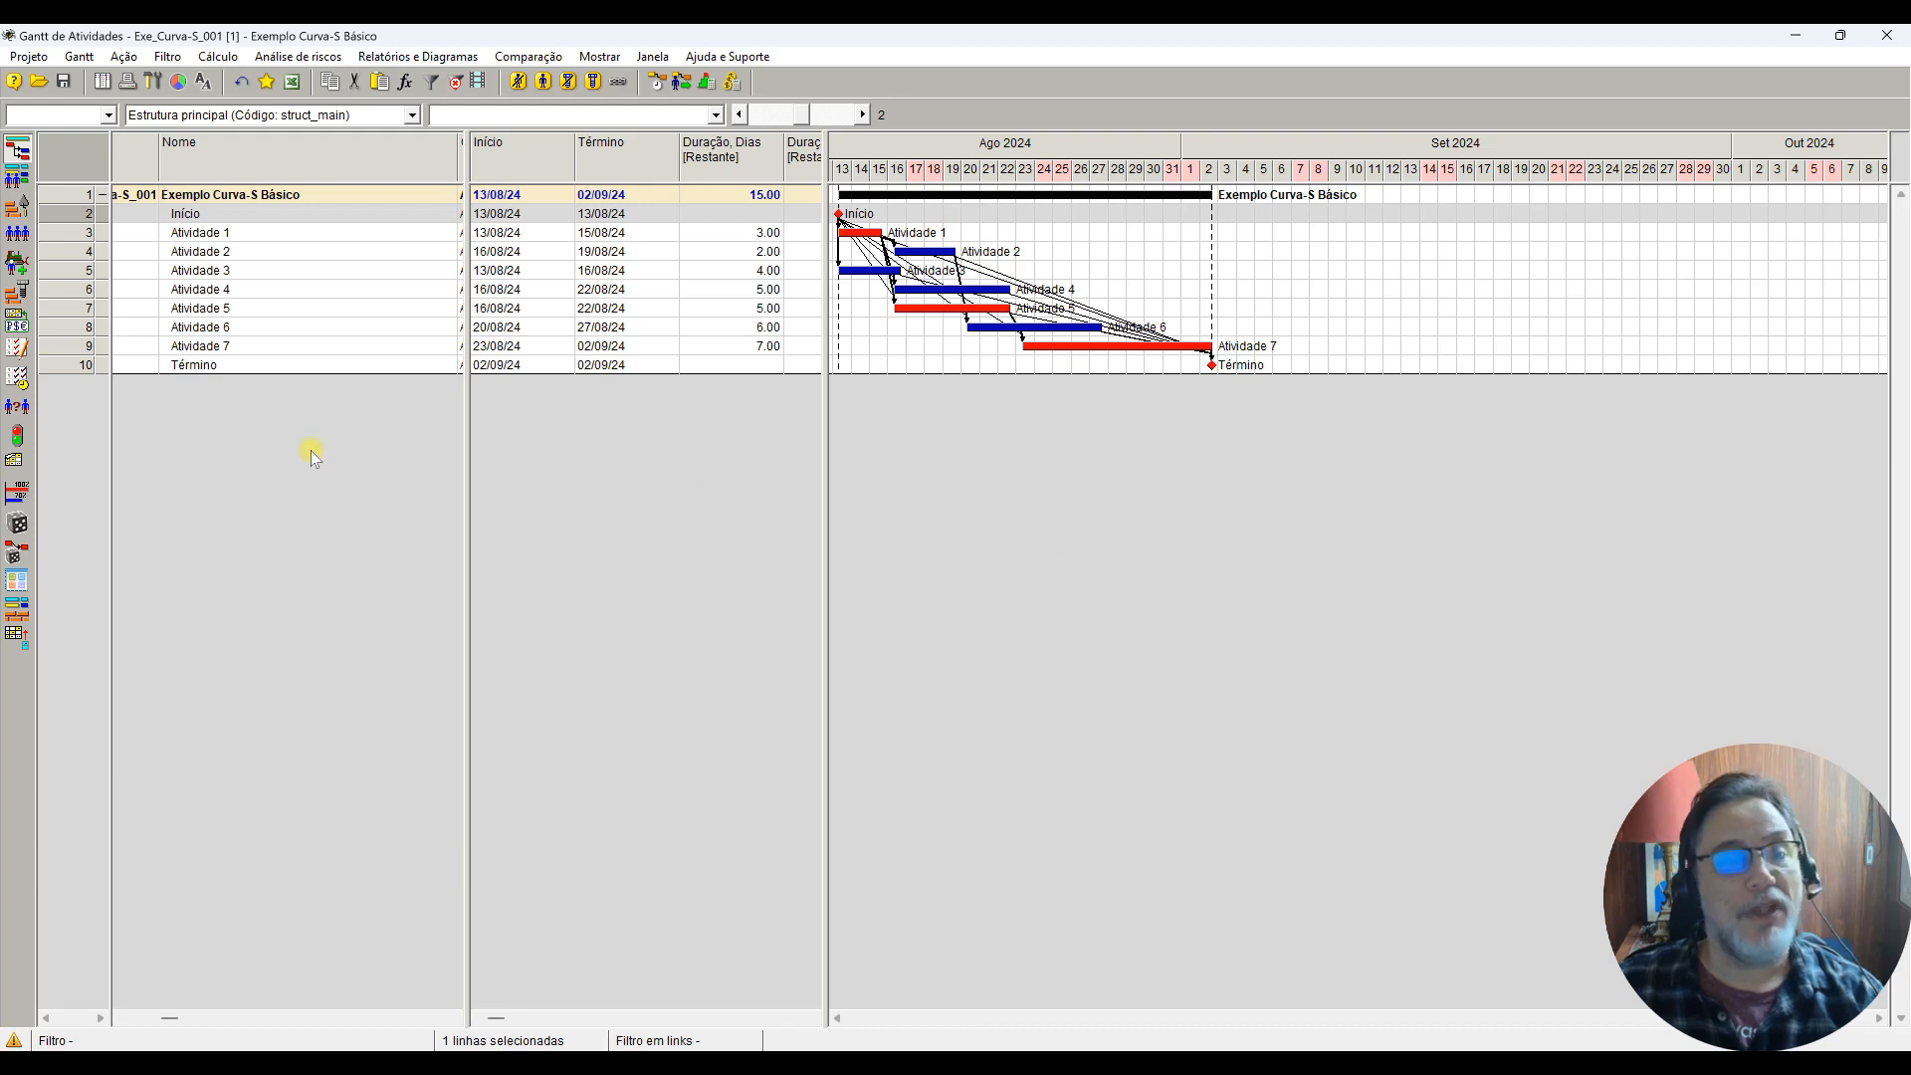
Step: Narrow the Nível and Código columns and shrink the table area that holds the activity names
drag(165, 1019, 136, 1018)
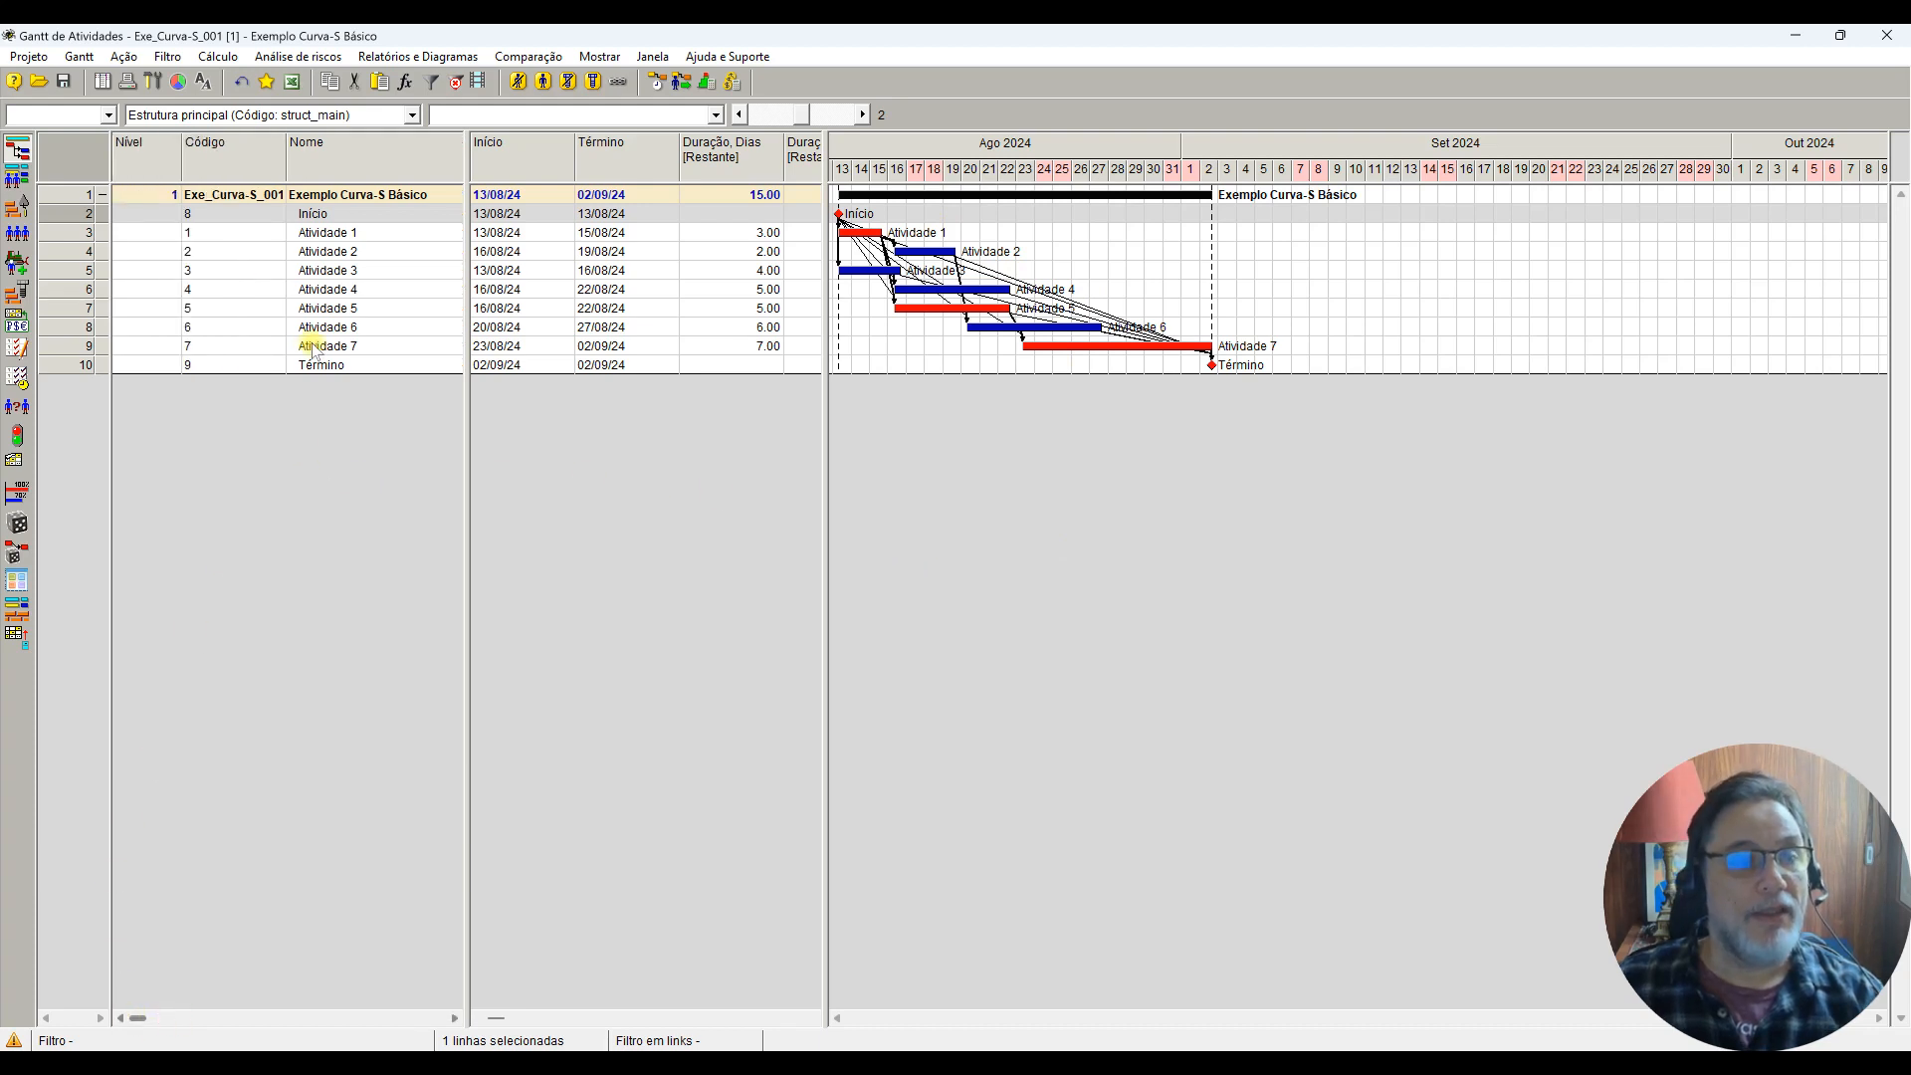
drag(180, 157, 146, 157)
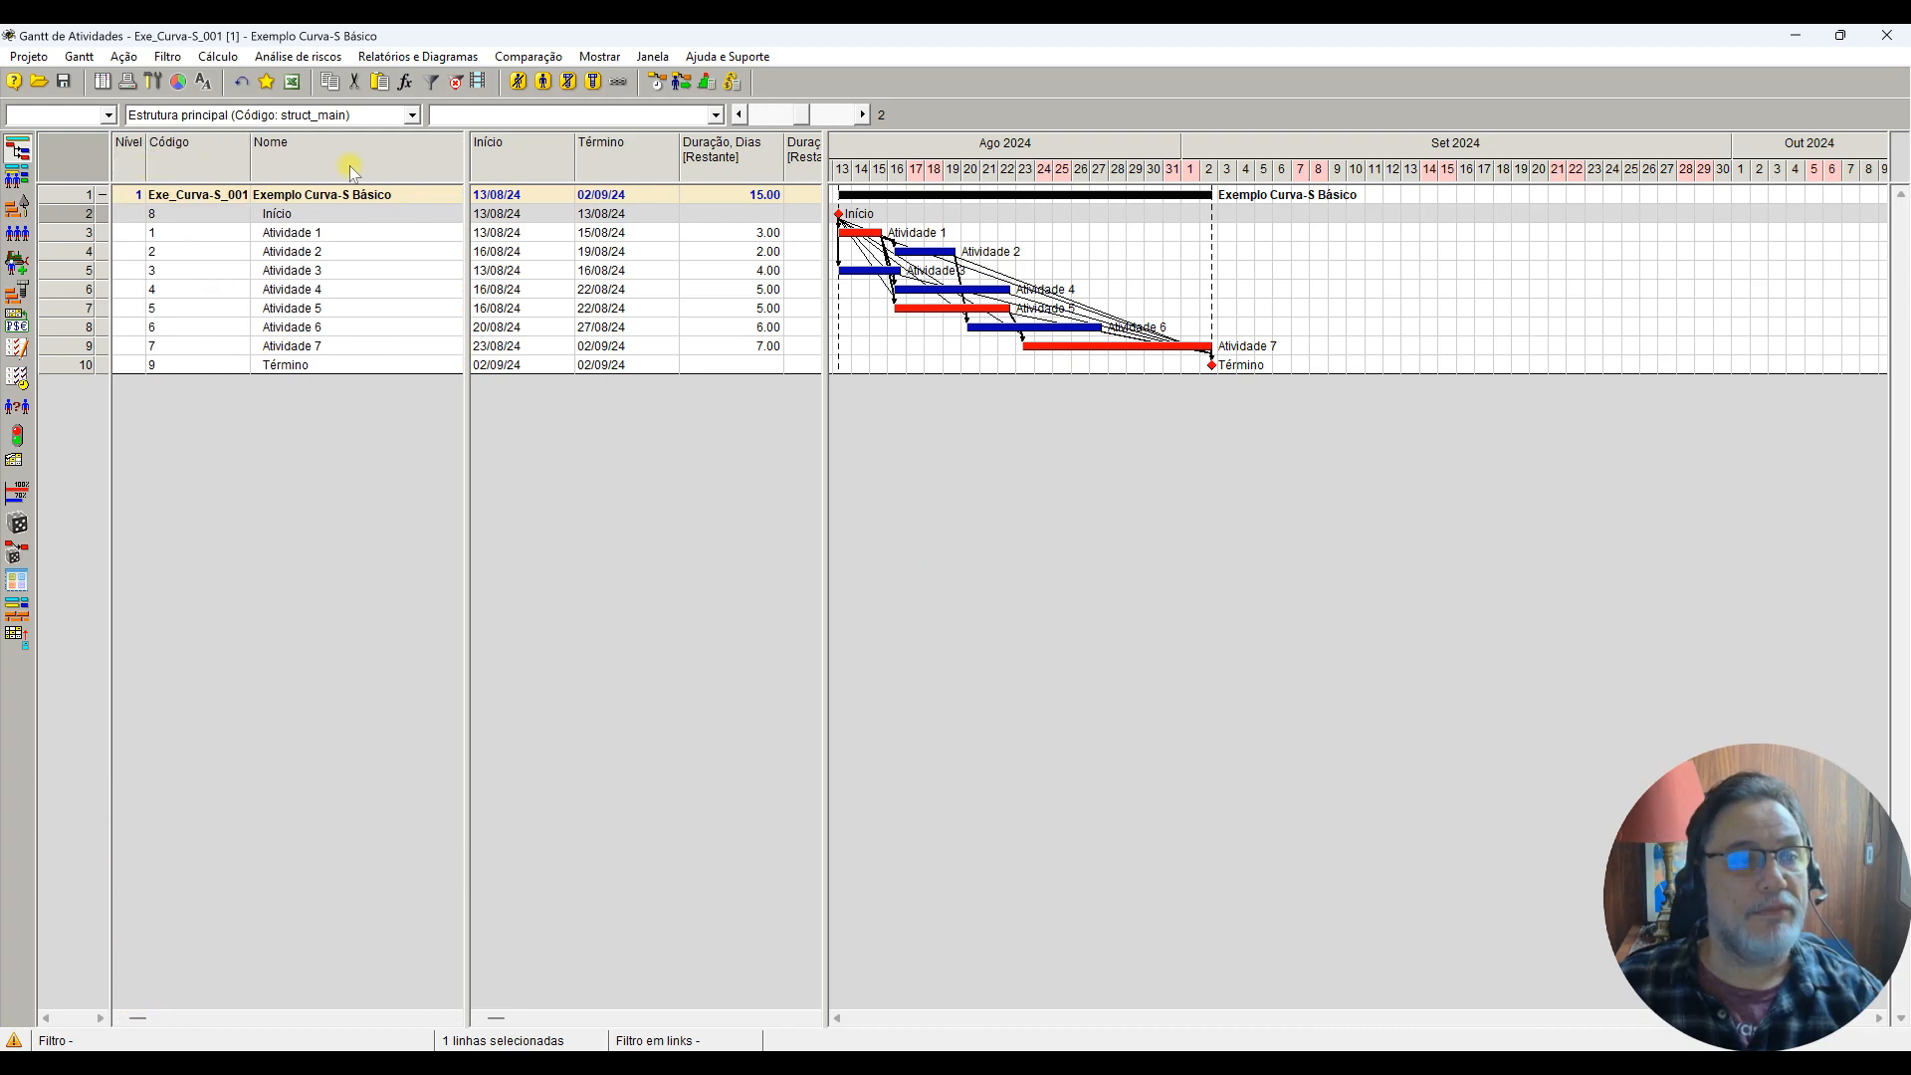
click(247, 169)
drag(252, 169, 196, 169)
drag(473, 164, 542, 164)
drag(375, 184, 368, 185)
drag(535, 160, 371, 210)
Step: Narrow the date and duration columns and widen the Gantt chart so the table ends at Duração, Horas
mouse_move(479, 161)
mouse_down()
mouse_move(446, 164)
mouse_move(531, 170)
mouse_move(513, 170)
mouse_up()
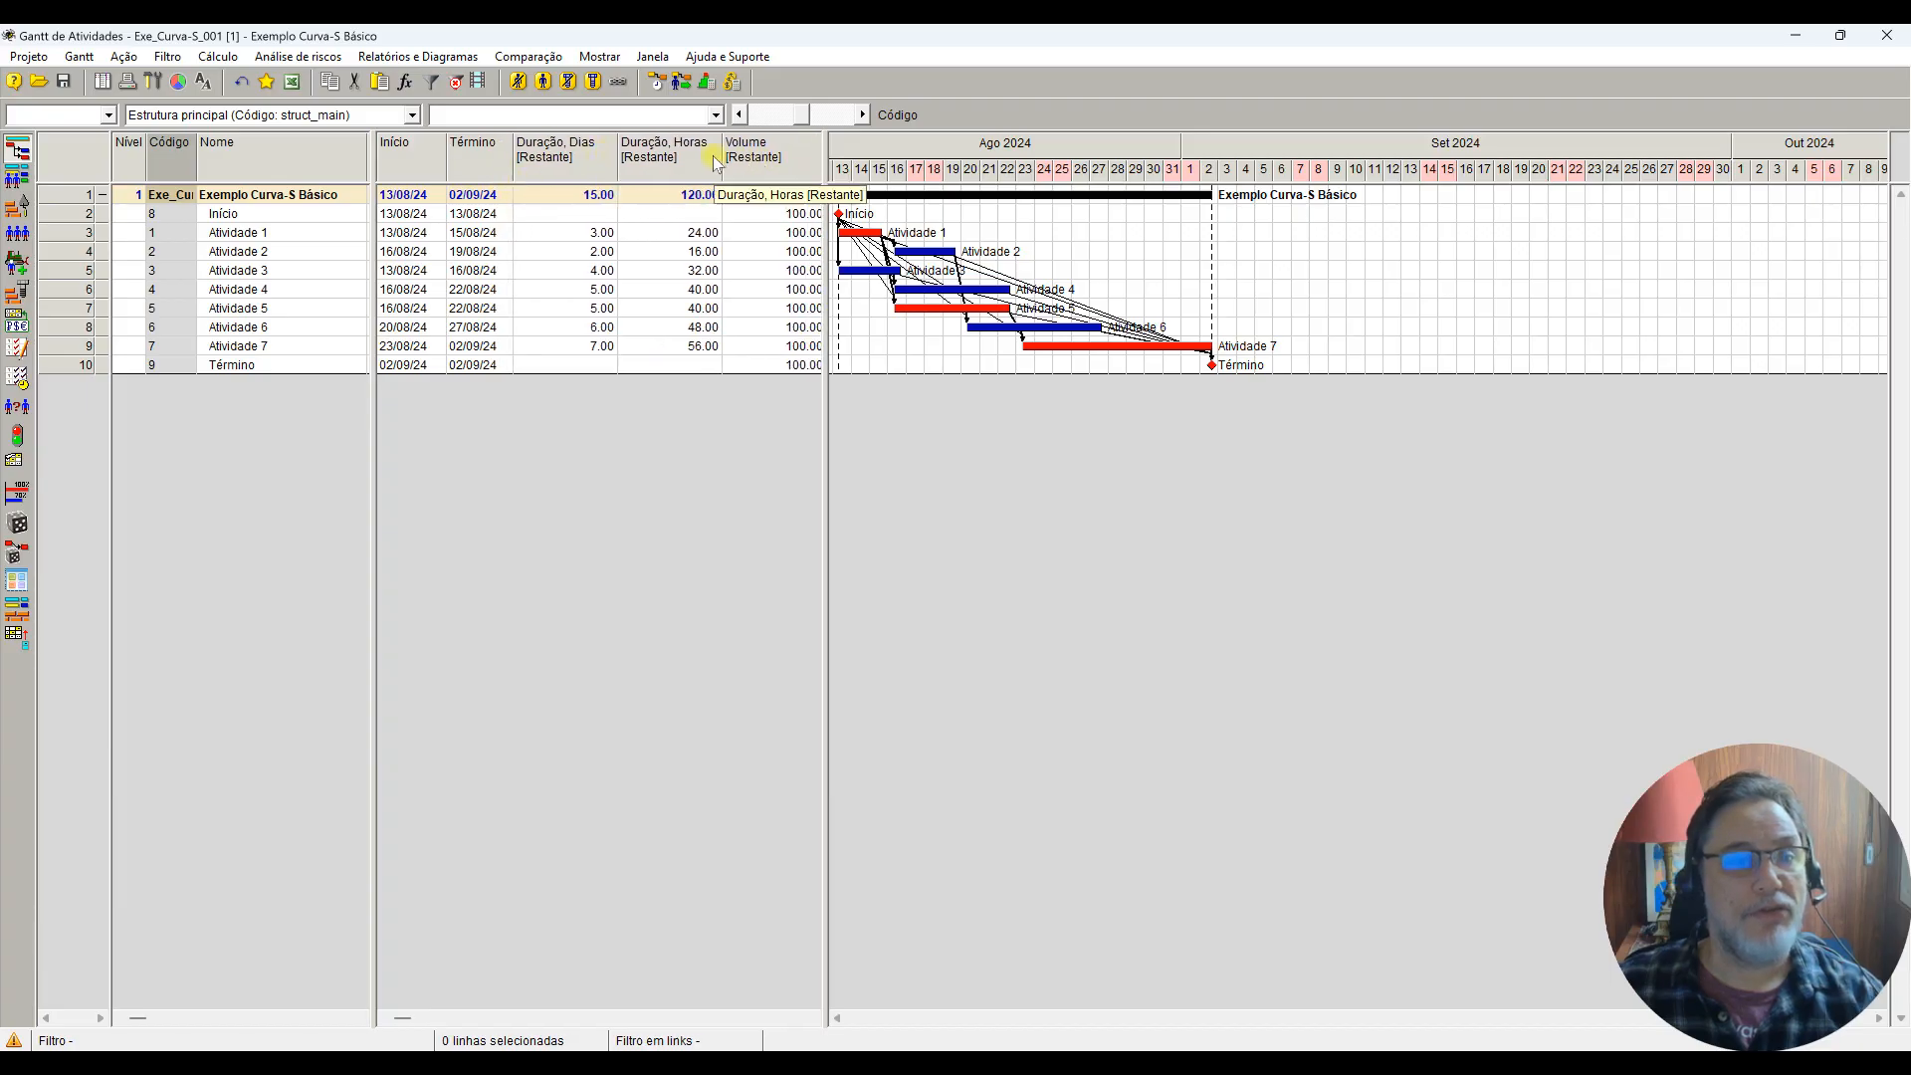
drag(617, 162, 675, 174)
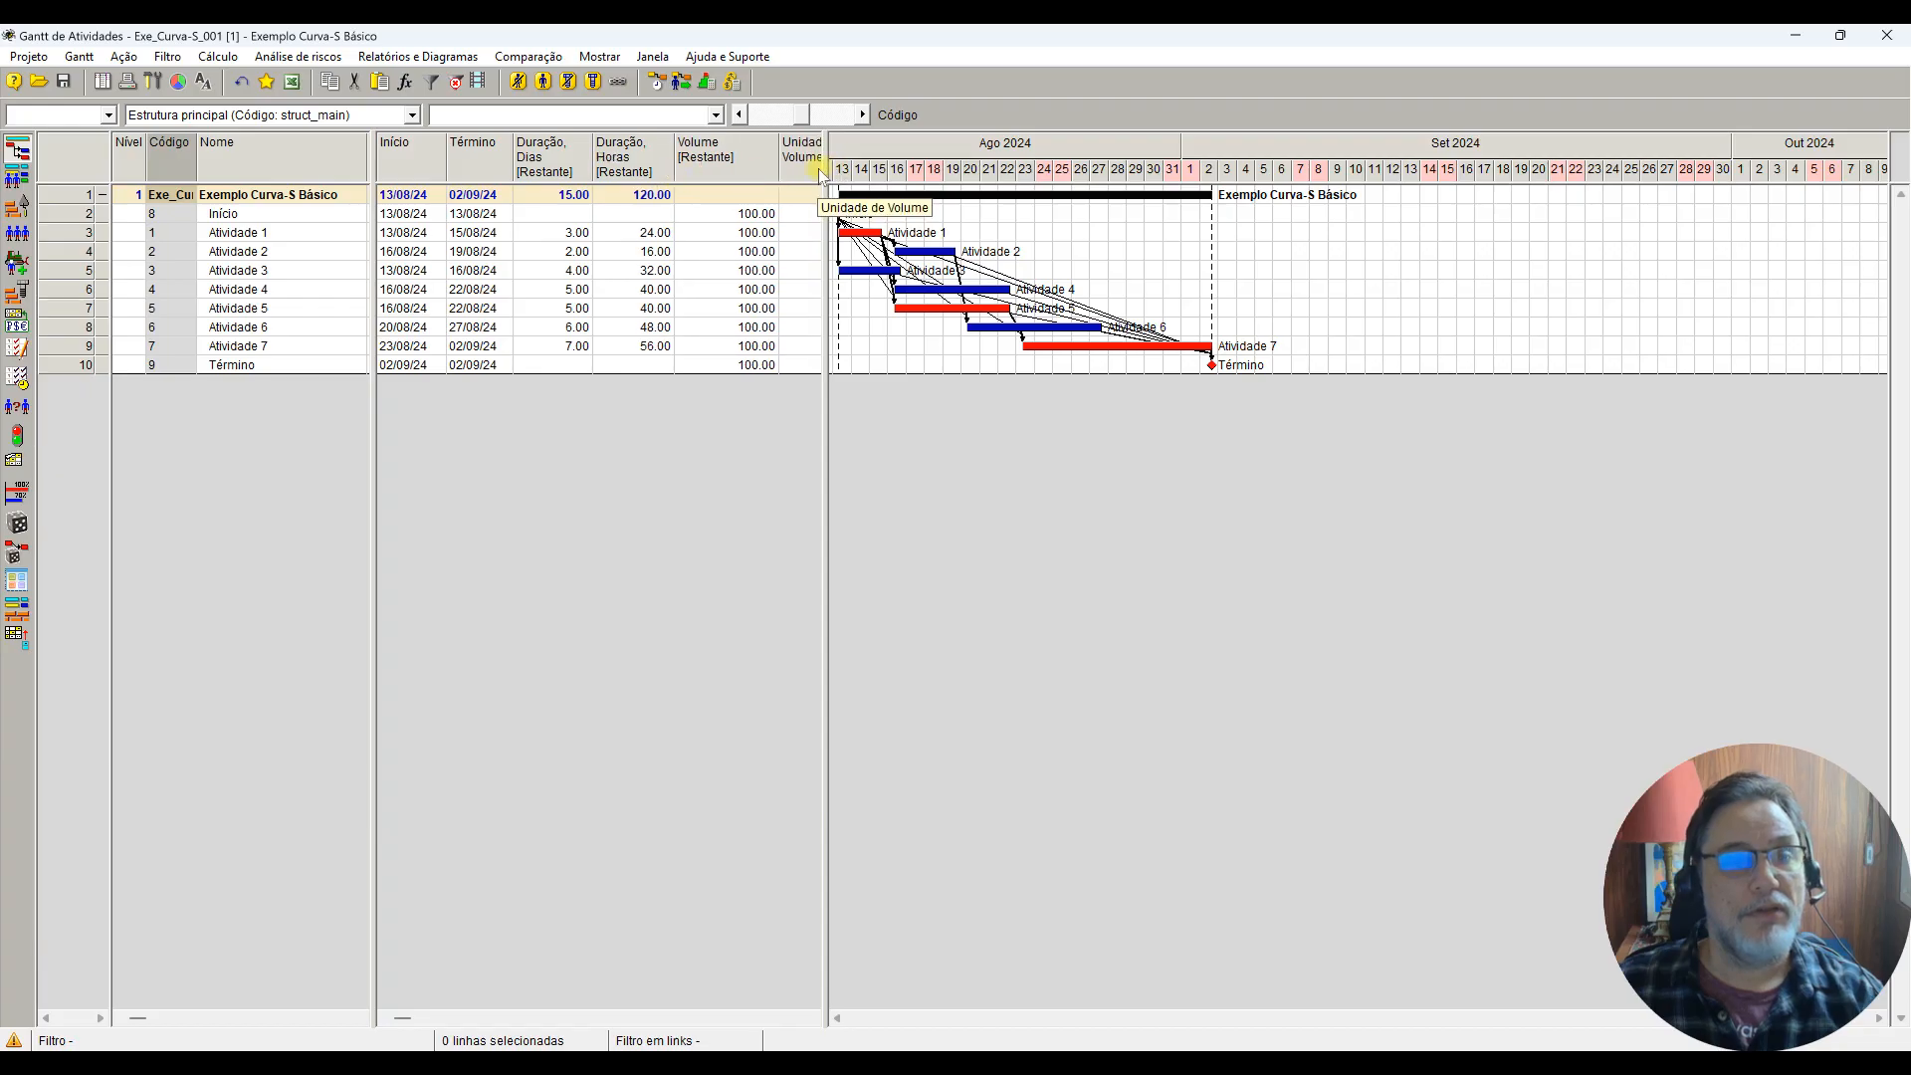
drag(826, 172, 692, 271)
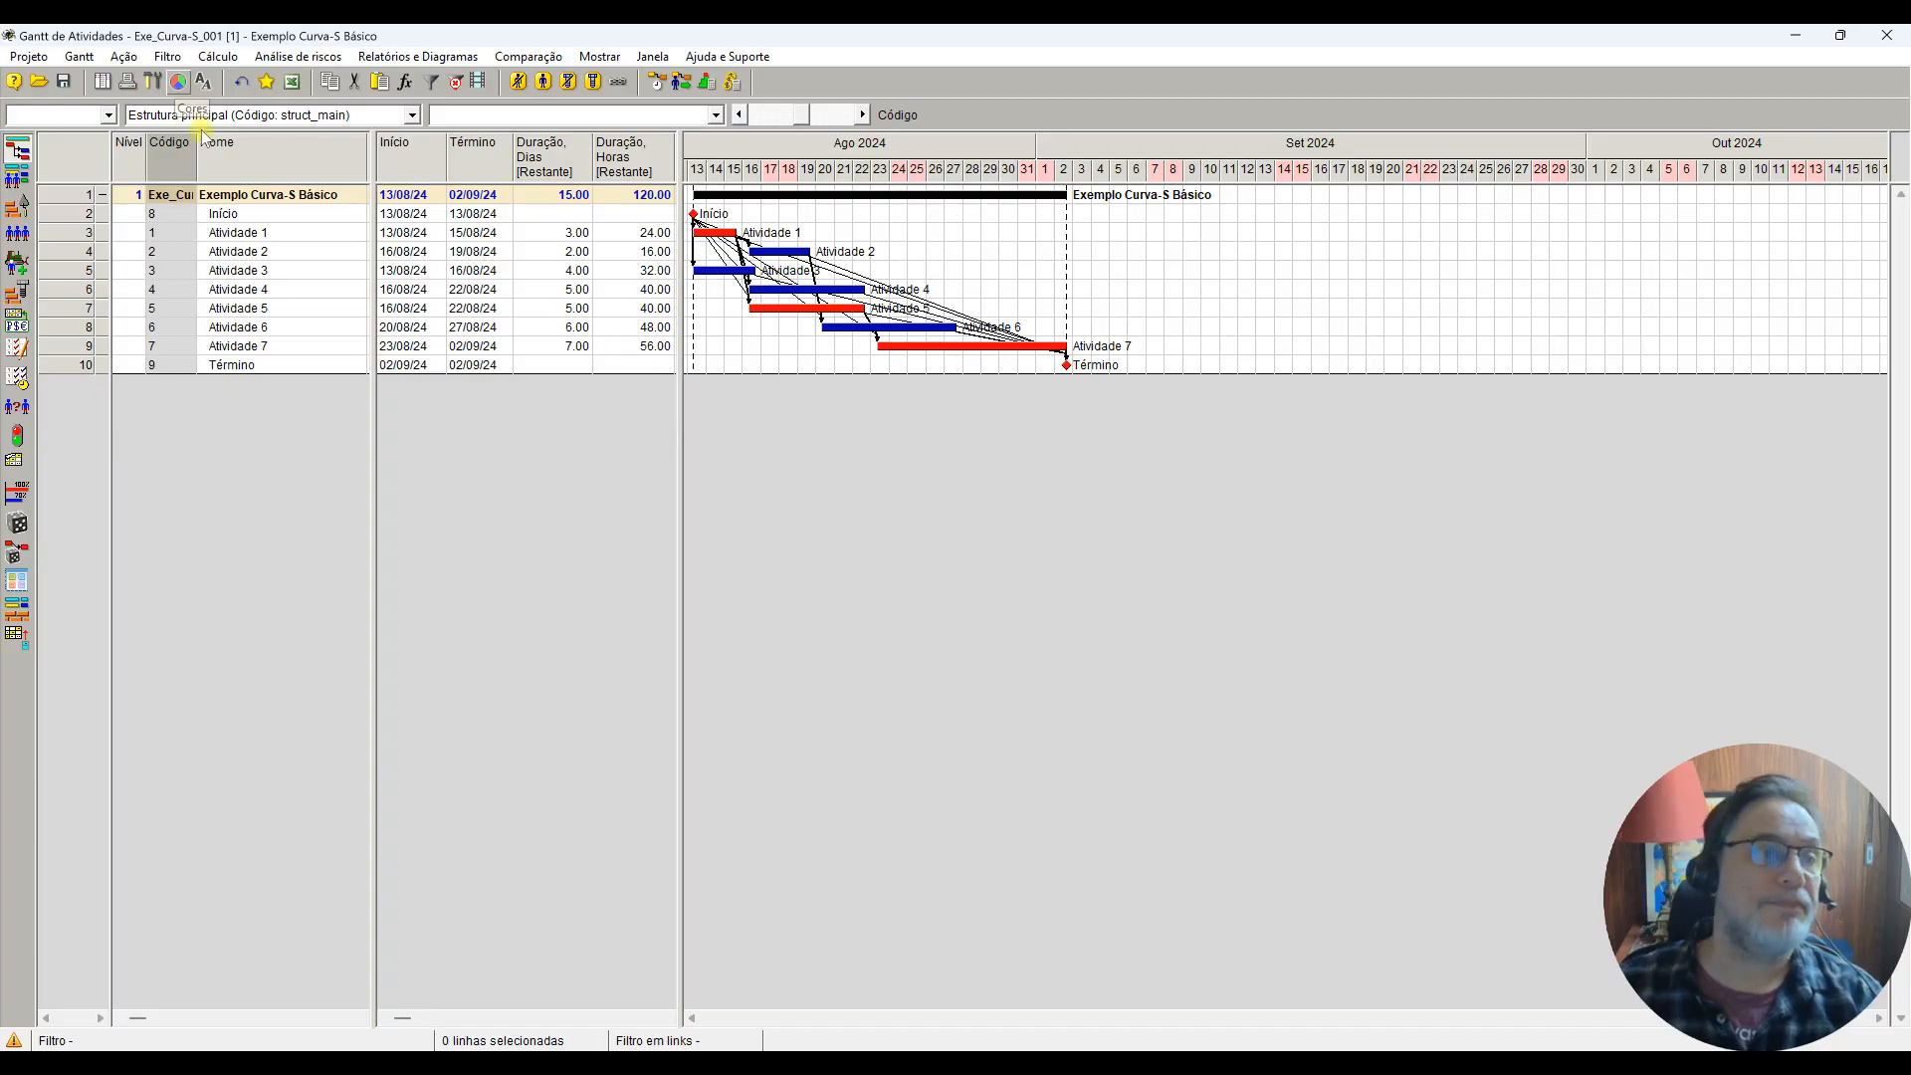
Step: Save the project in Meus Projetos as Exe_Curva-S_001 version 1, prefixing its note with "1:"
click(26, 57)
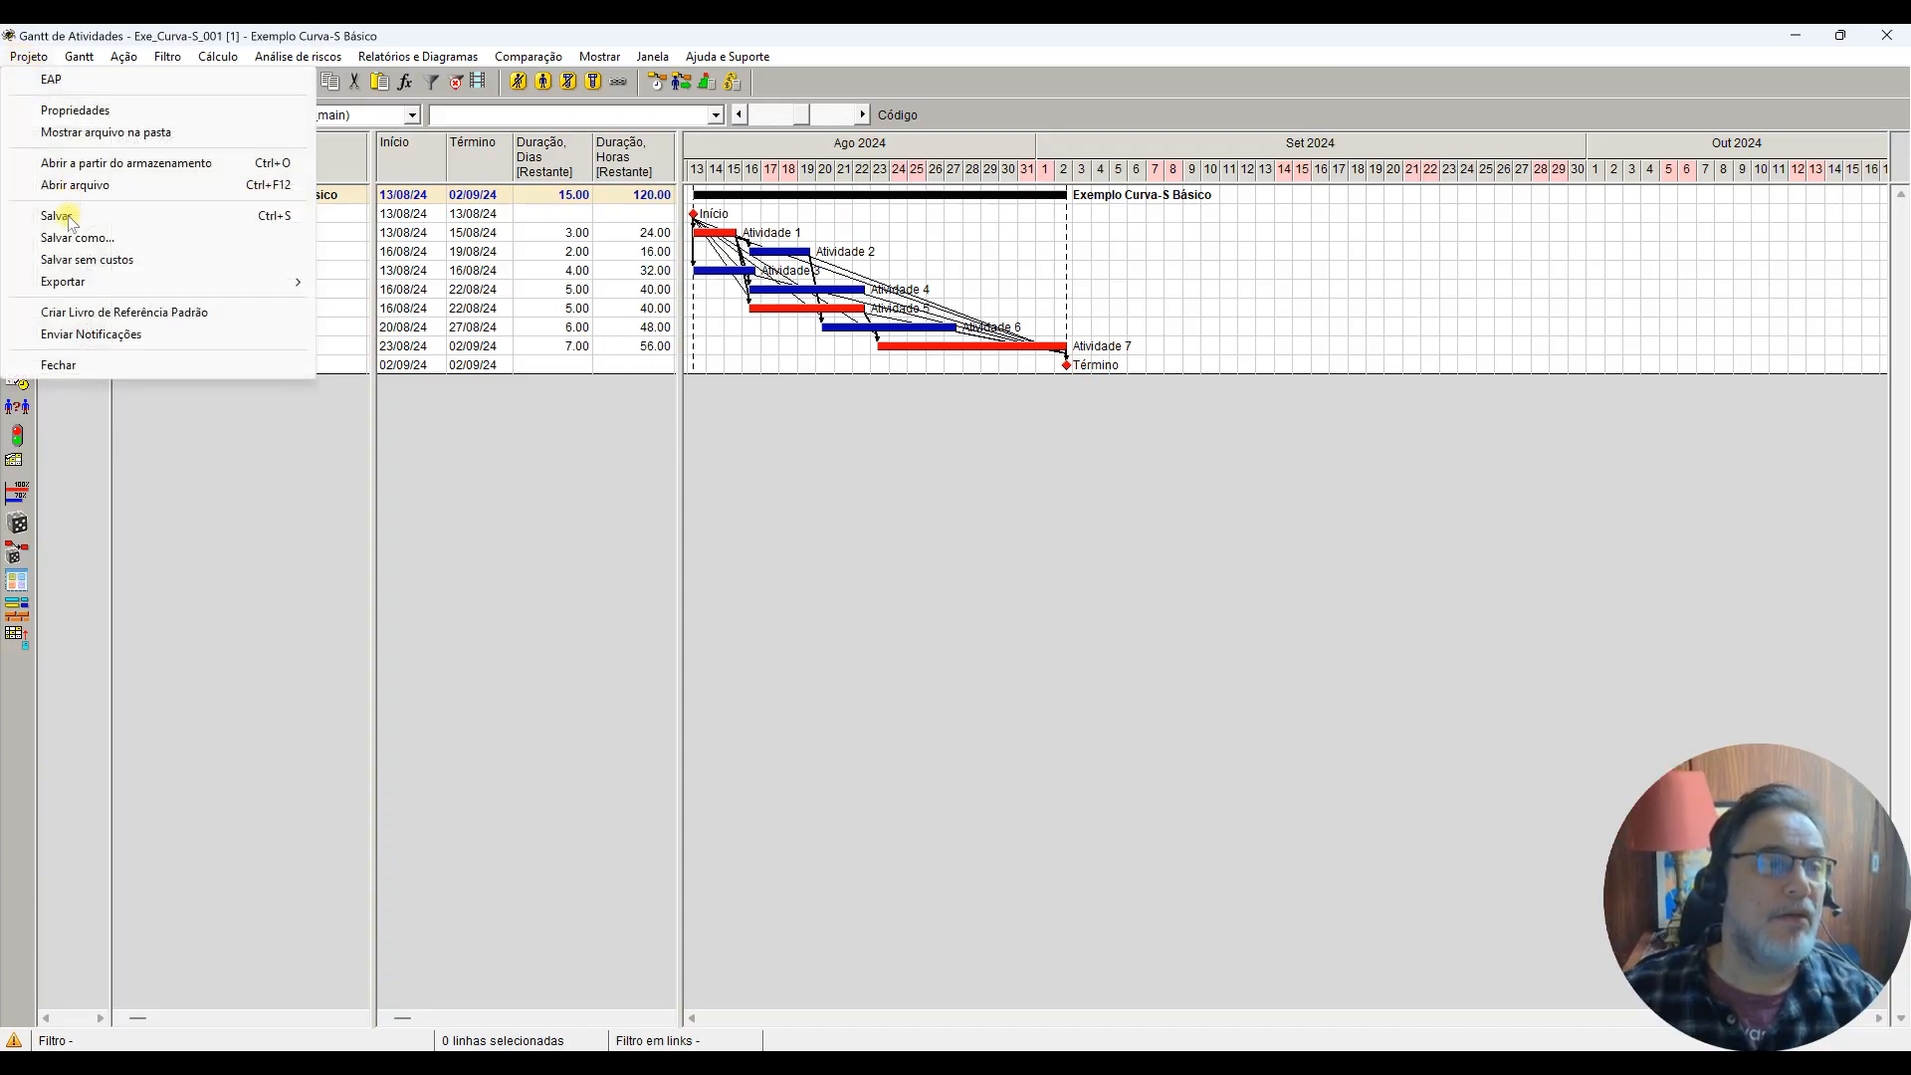
click(80, 238)
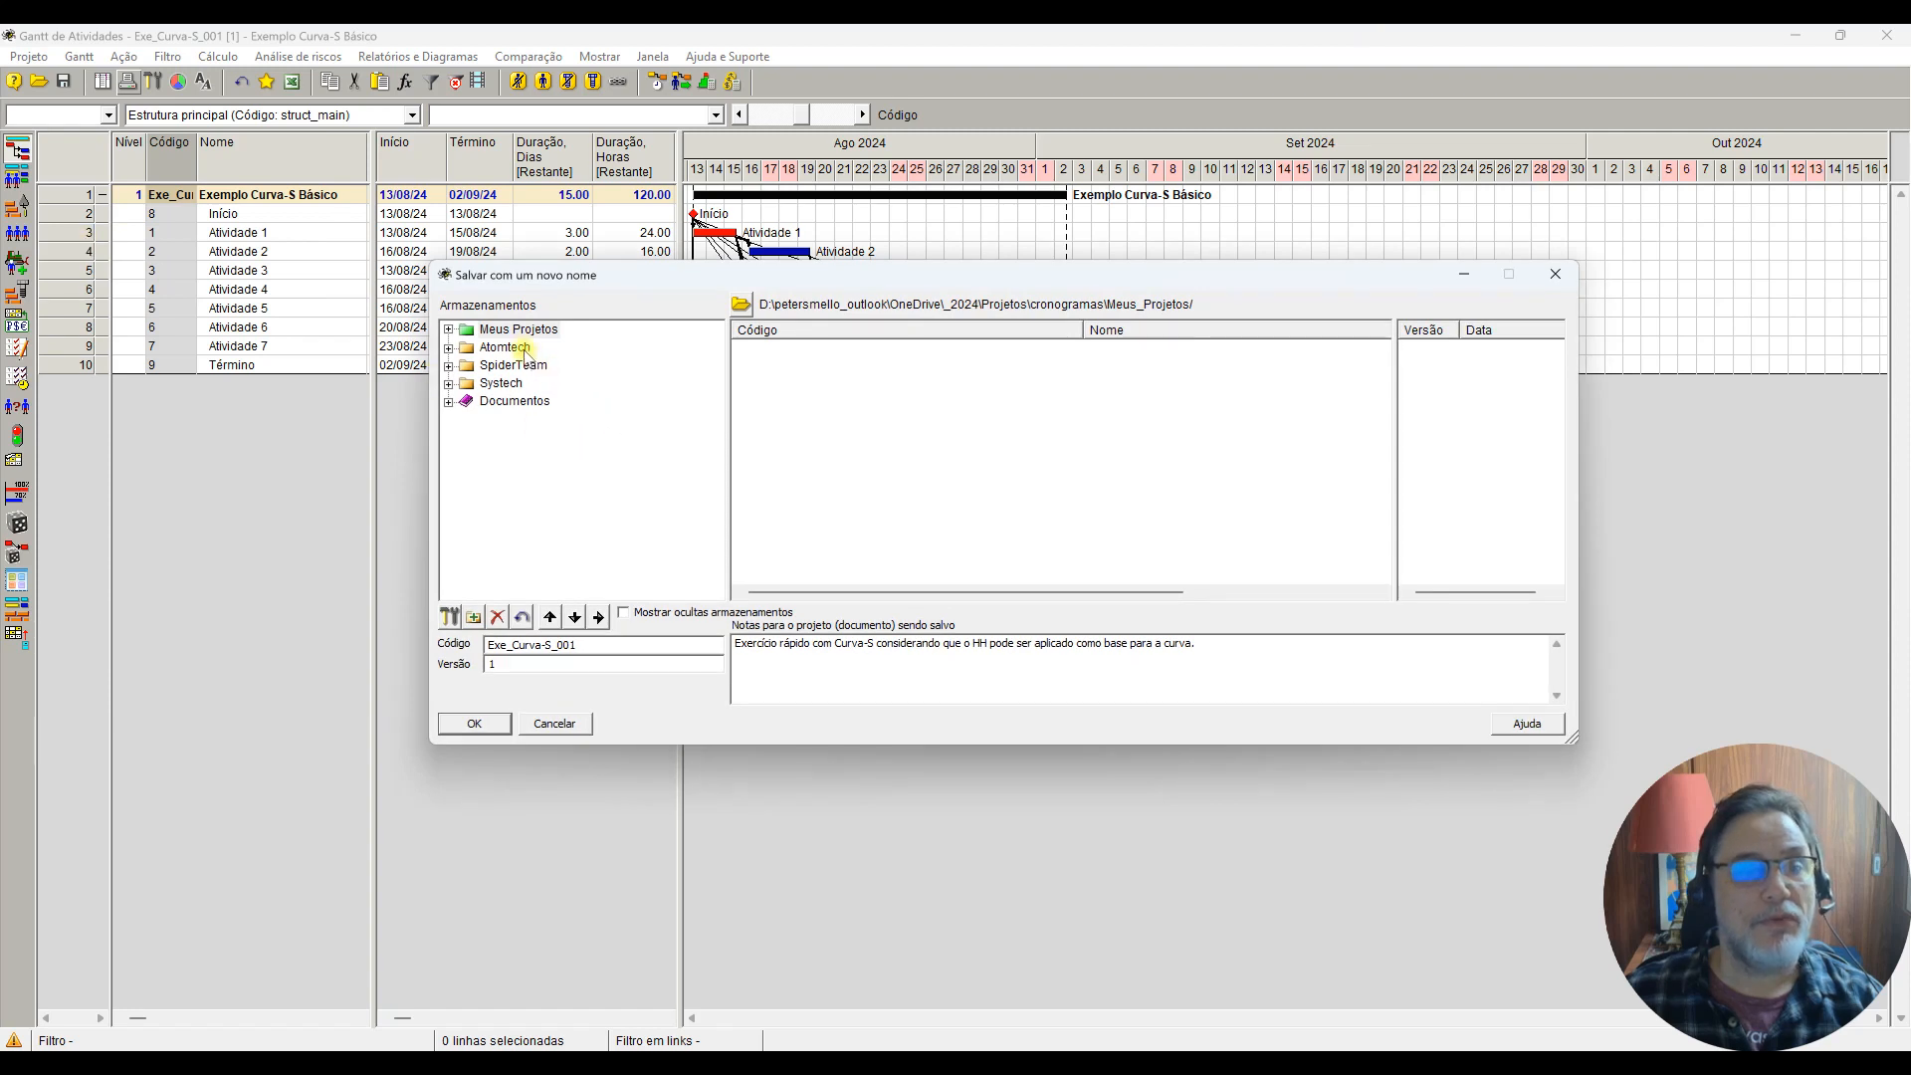
click(492, 331)
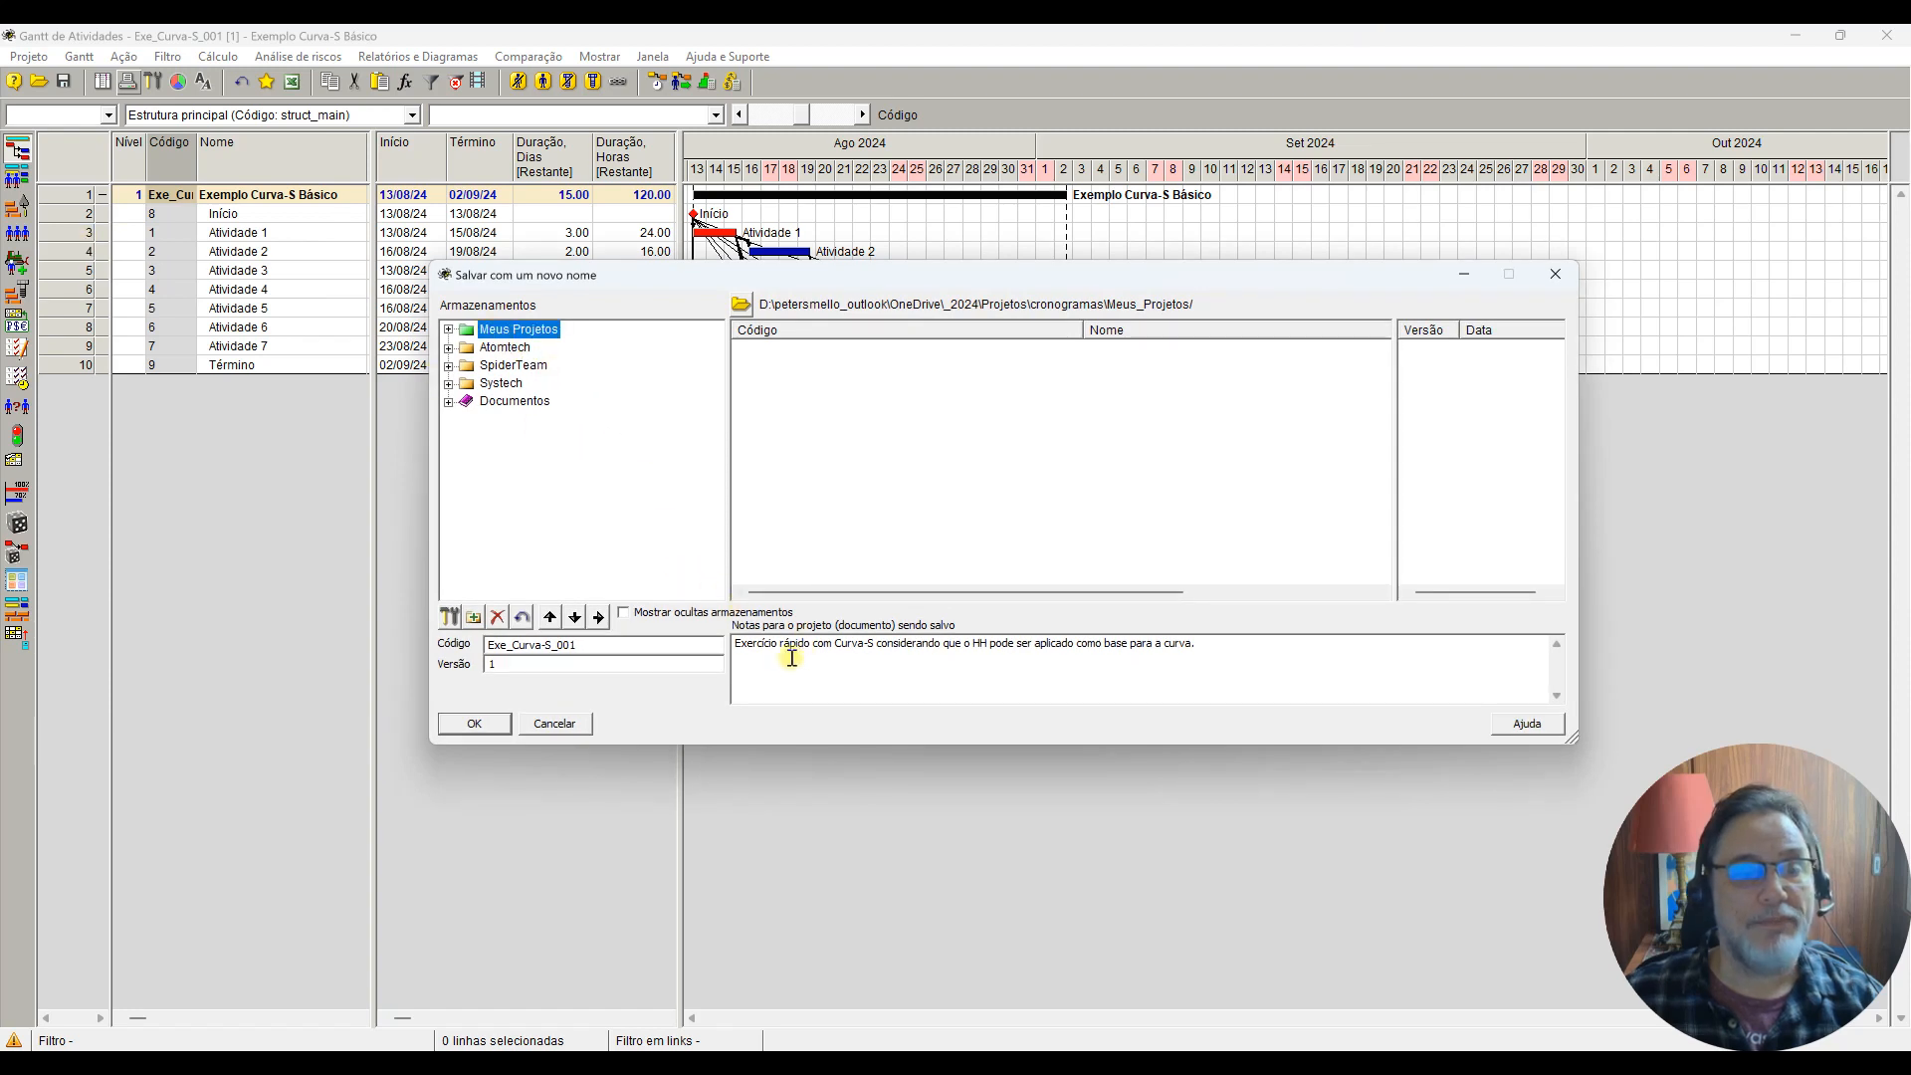
click(738, 648)
text(1:)
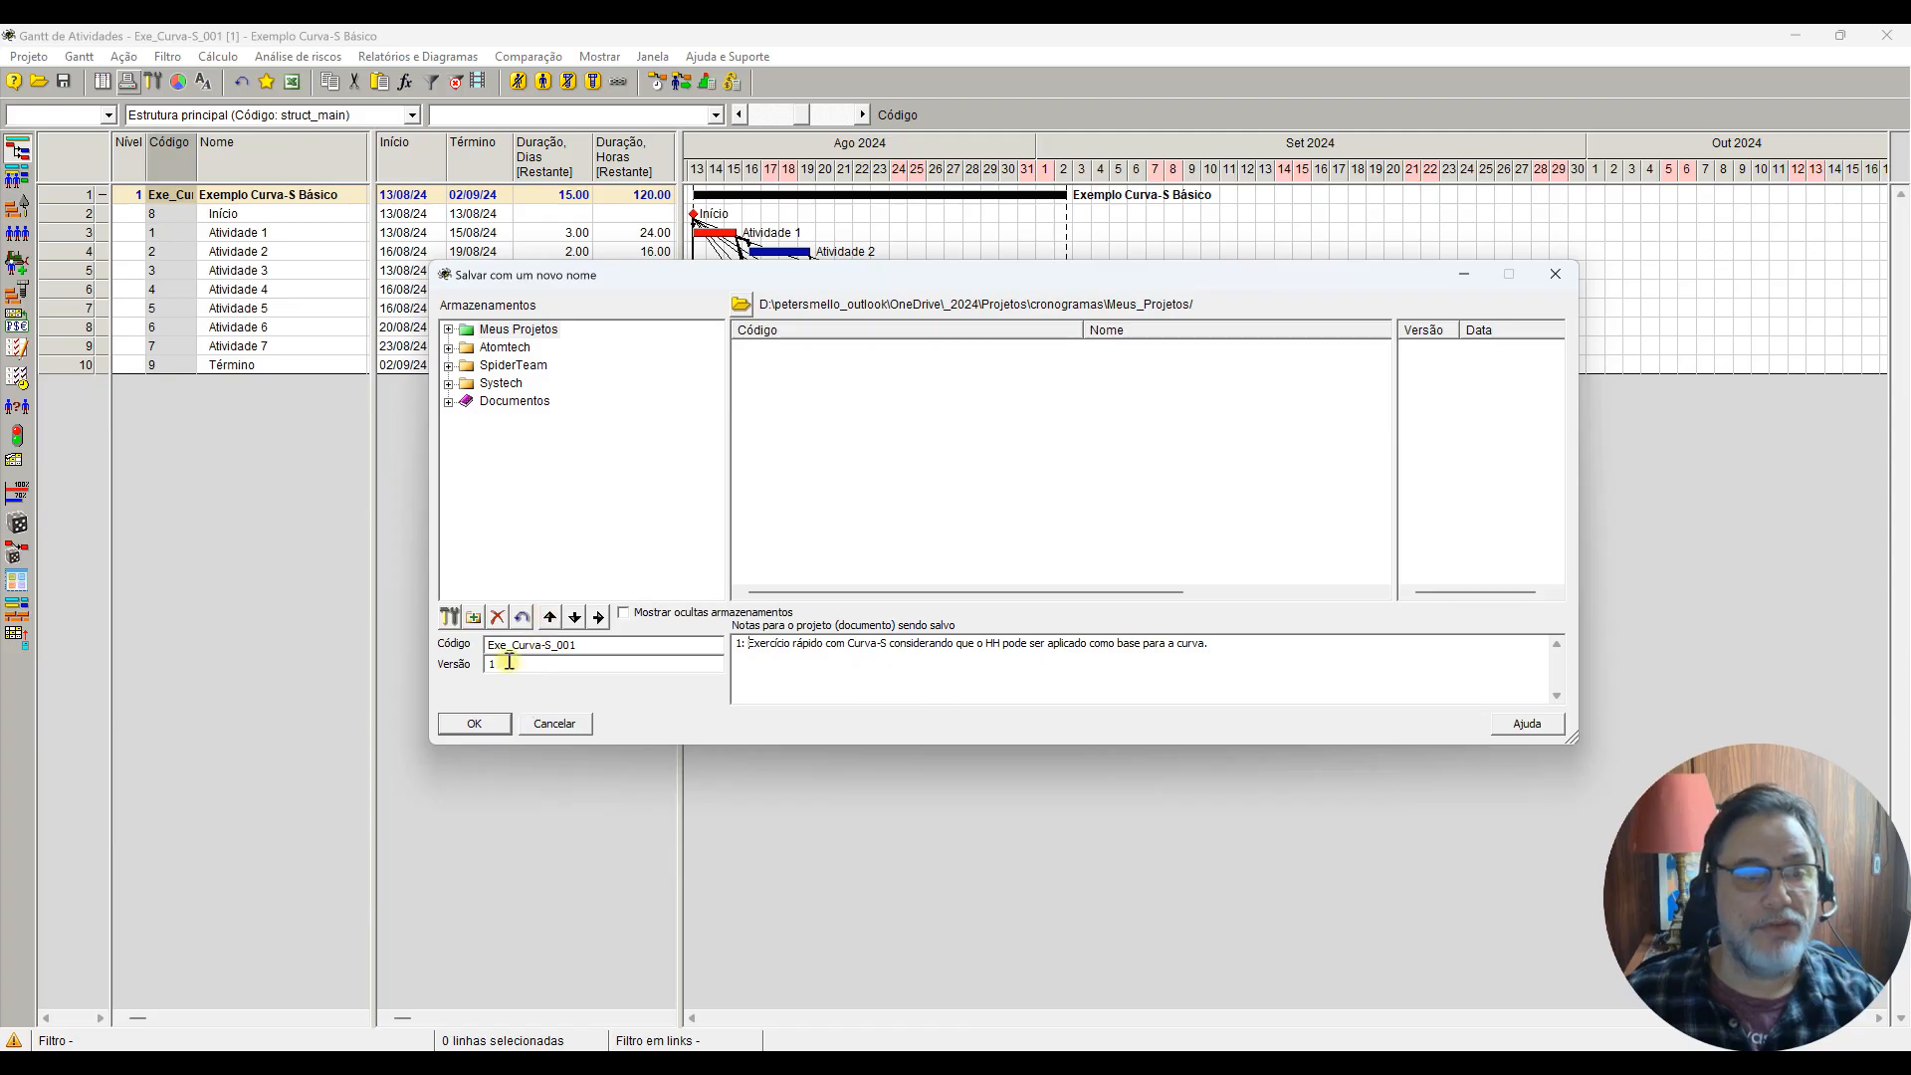
click(480, 728)
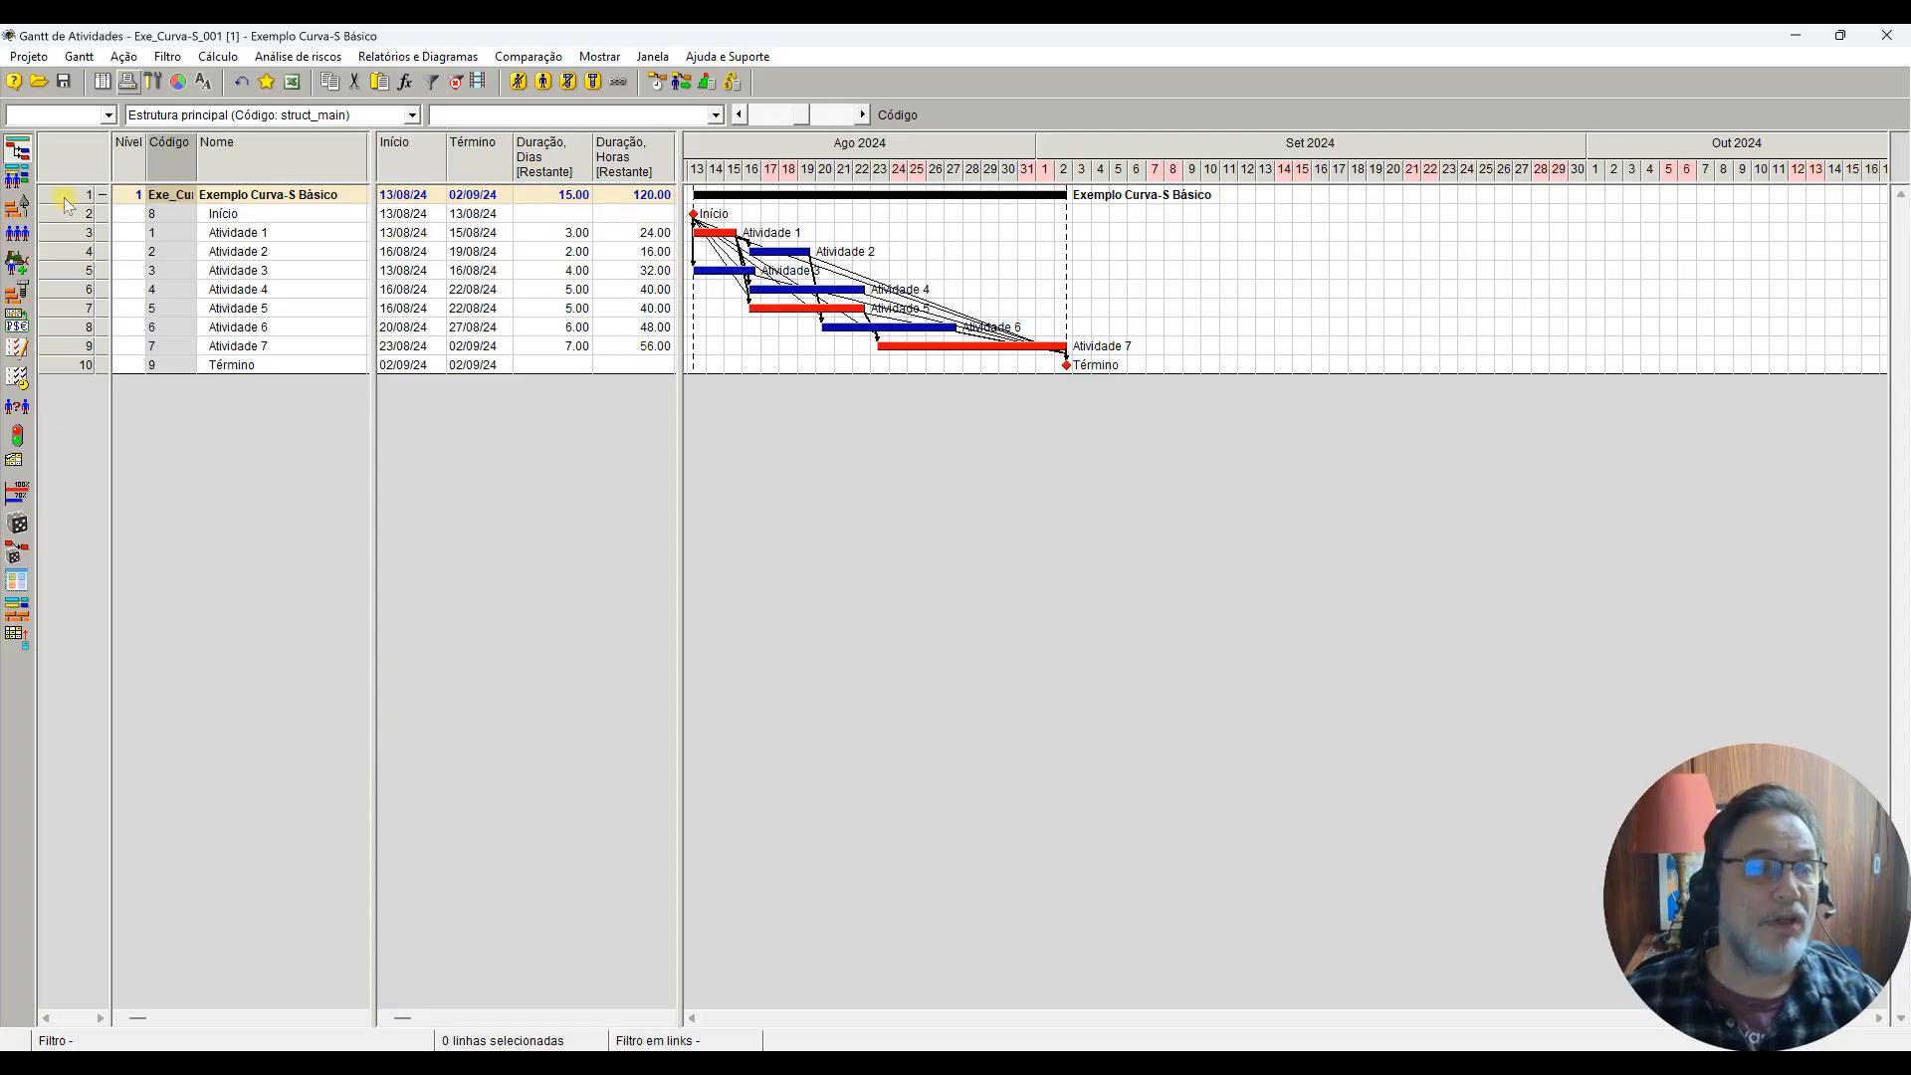
Step: Set the project's baseline to the saved Exe_Curva-S_001 version 1 in the project properties
click(28, 56)
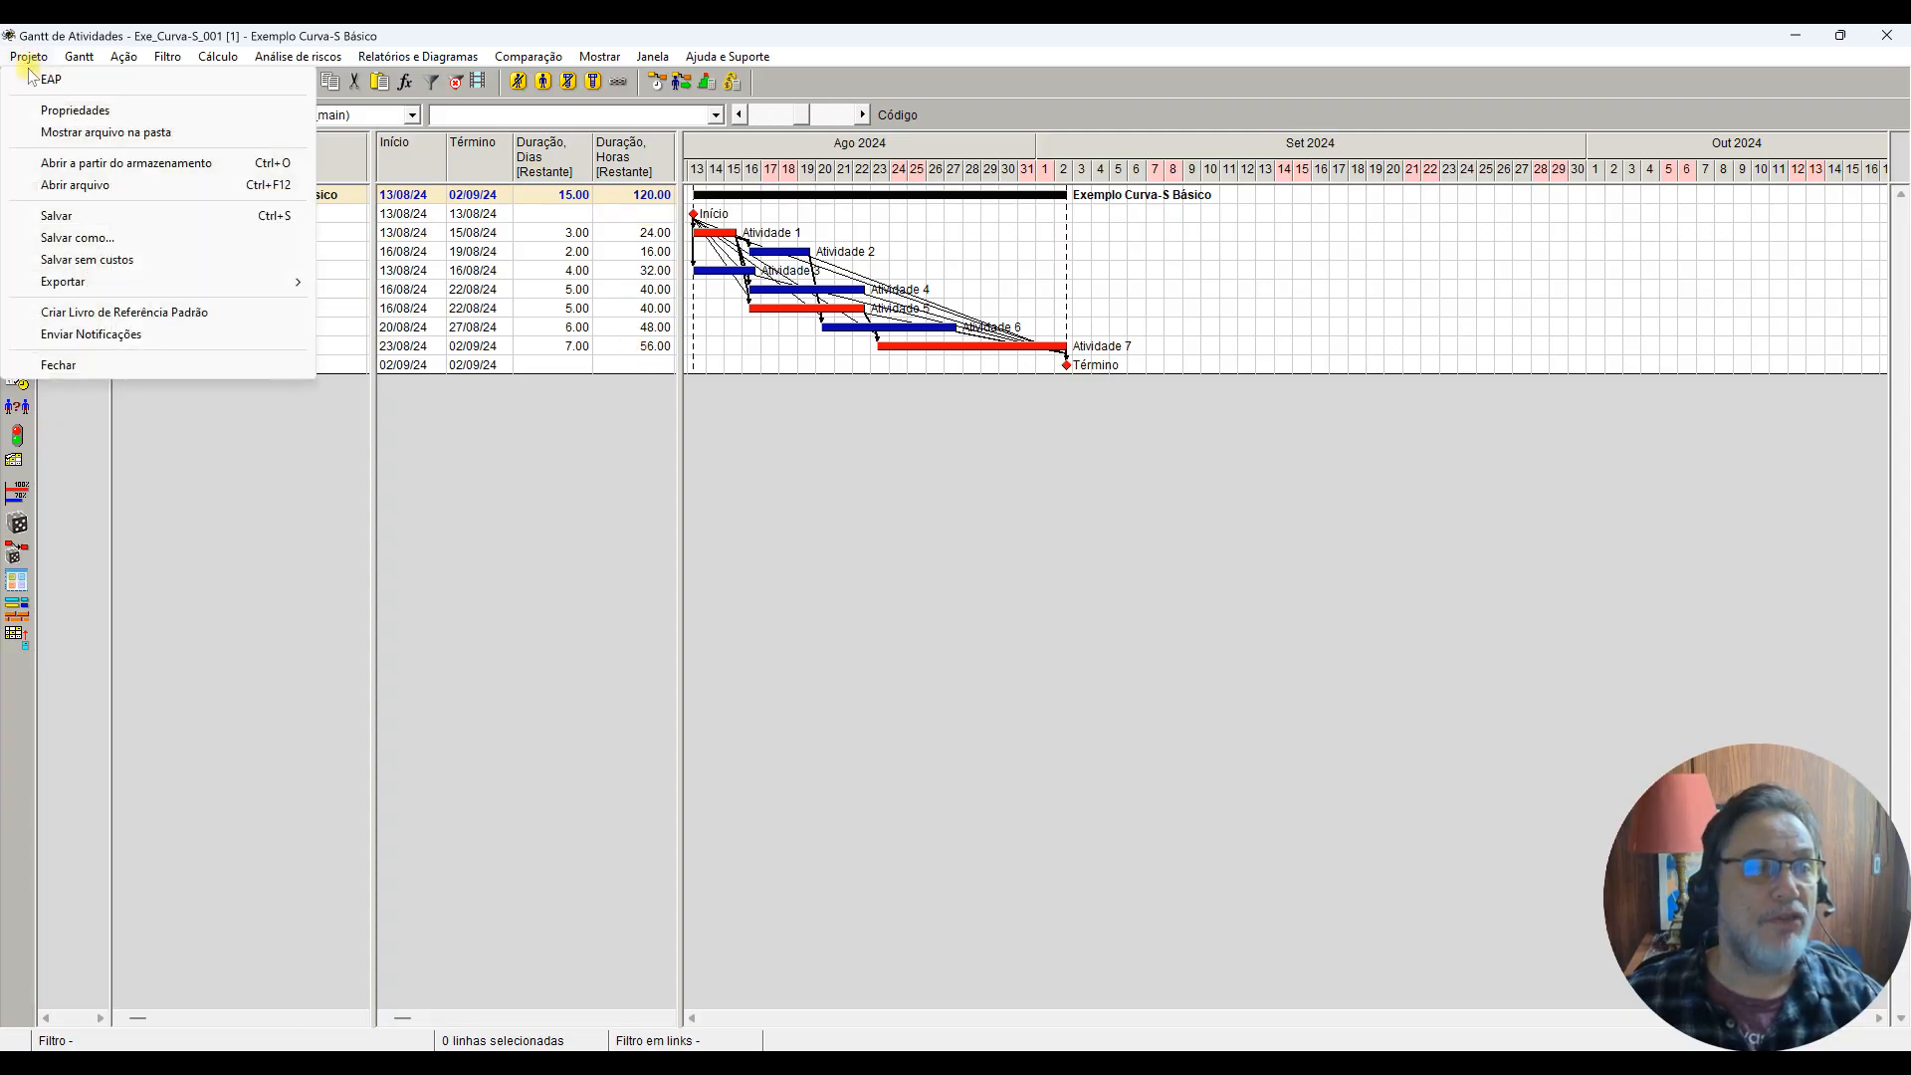
click(45, 109)
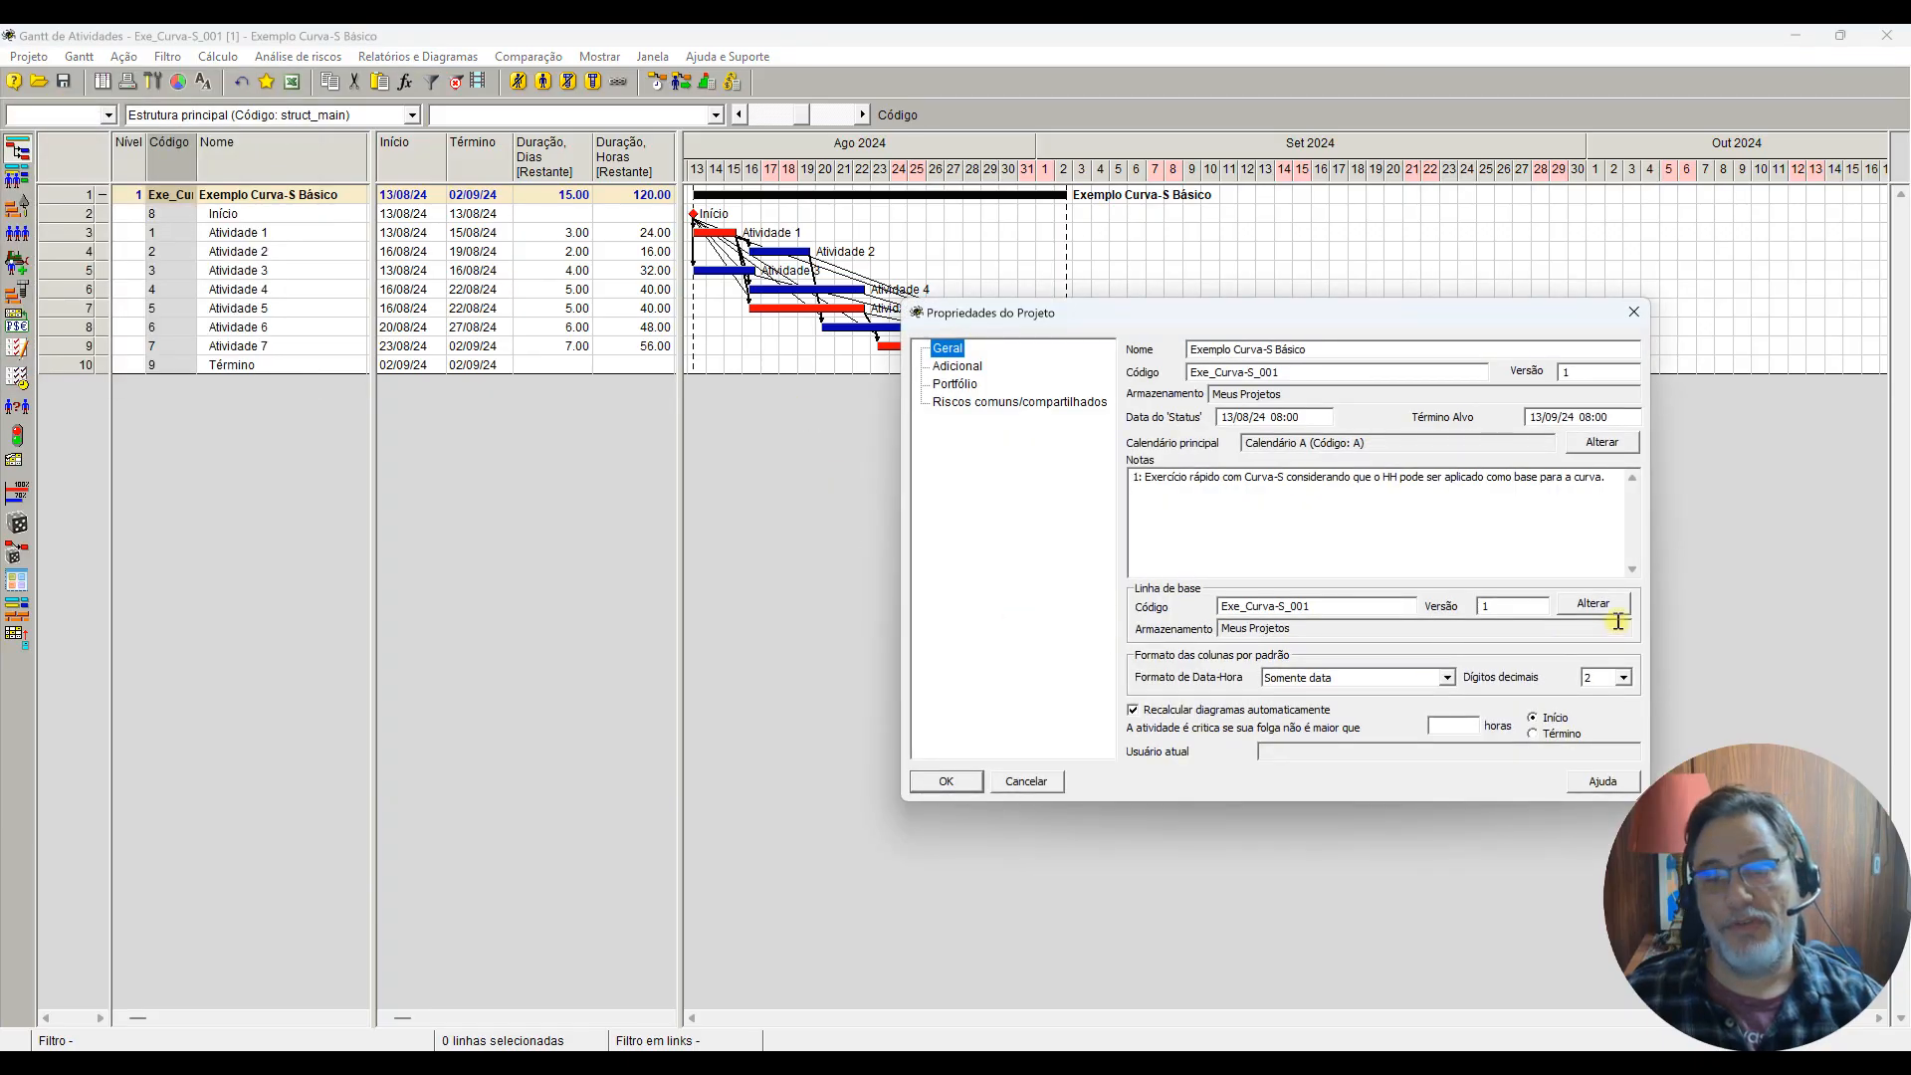
click(1588, 604)
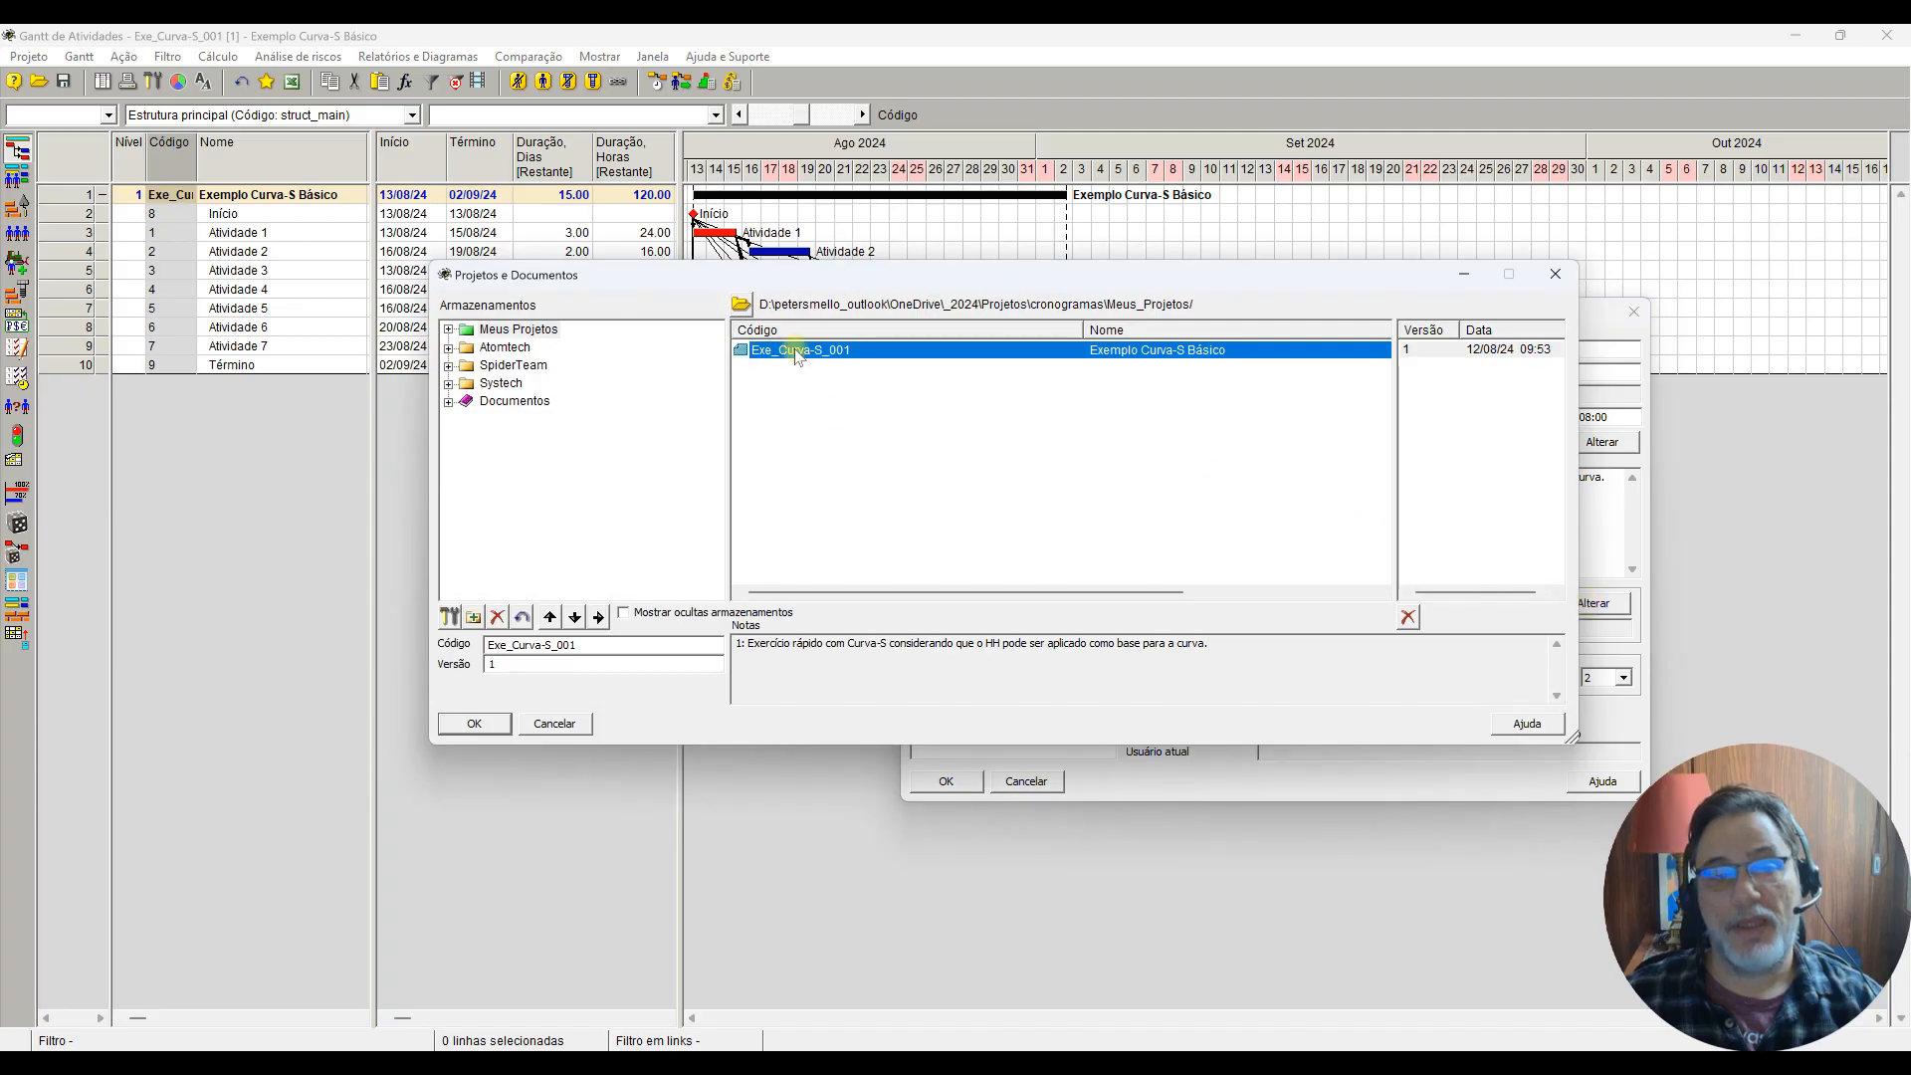
click(1505, 351)
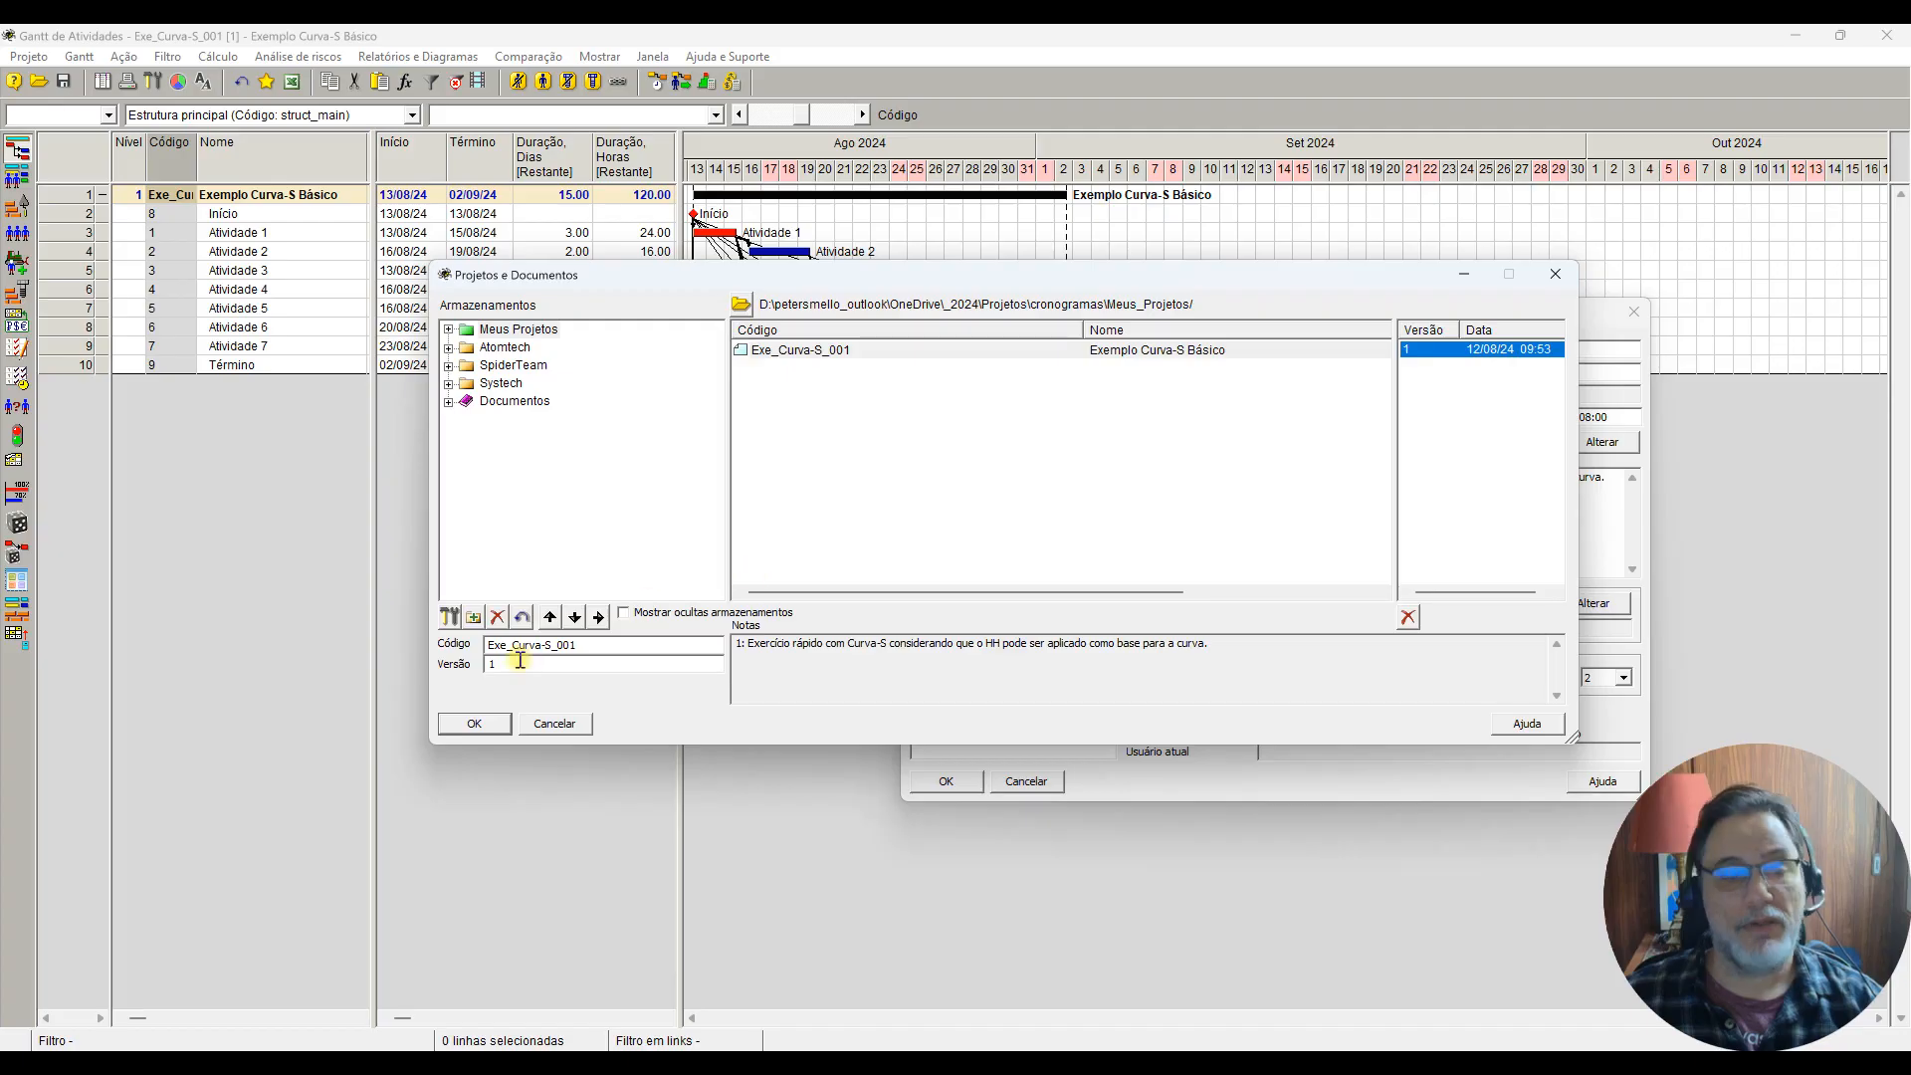
click(475, 724)
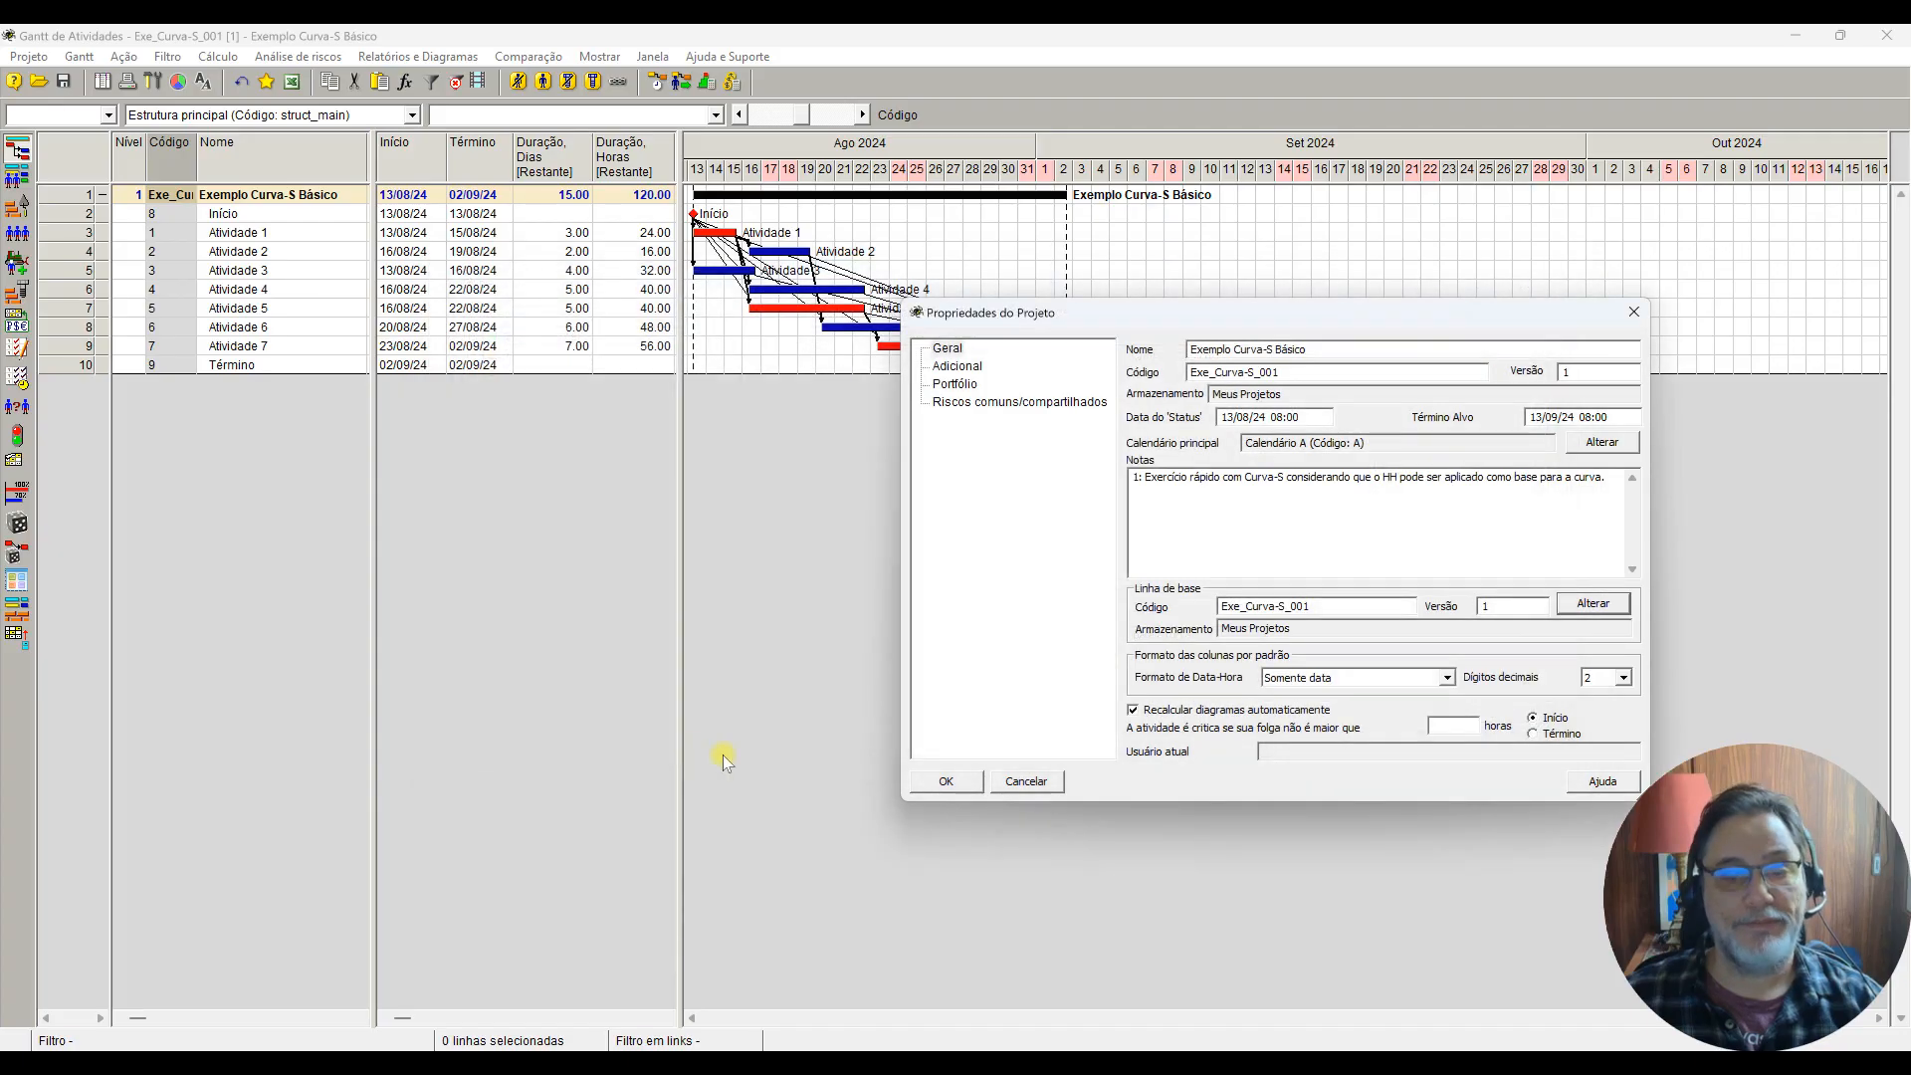
click(950, 780)
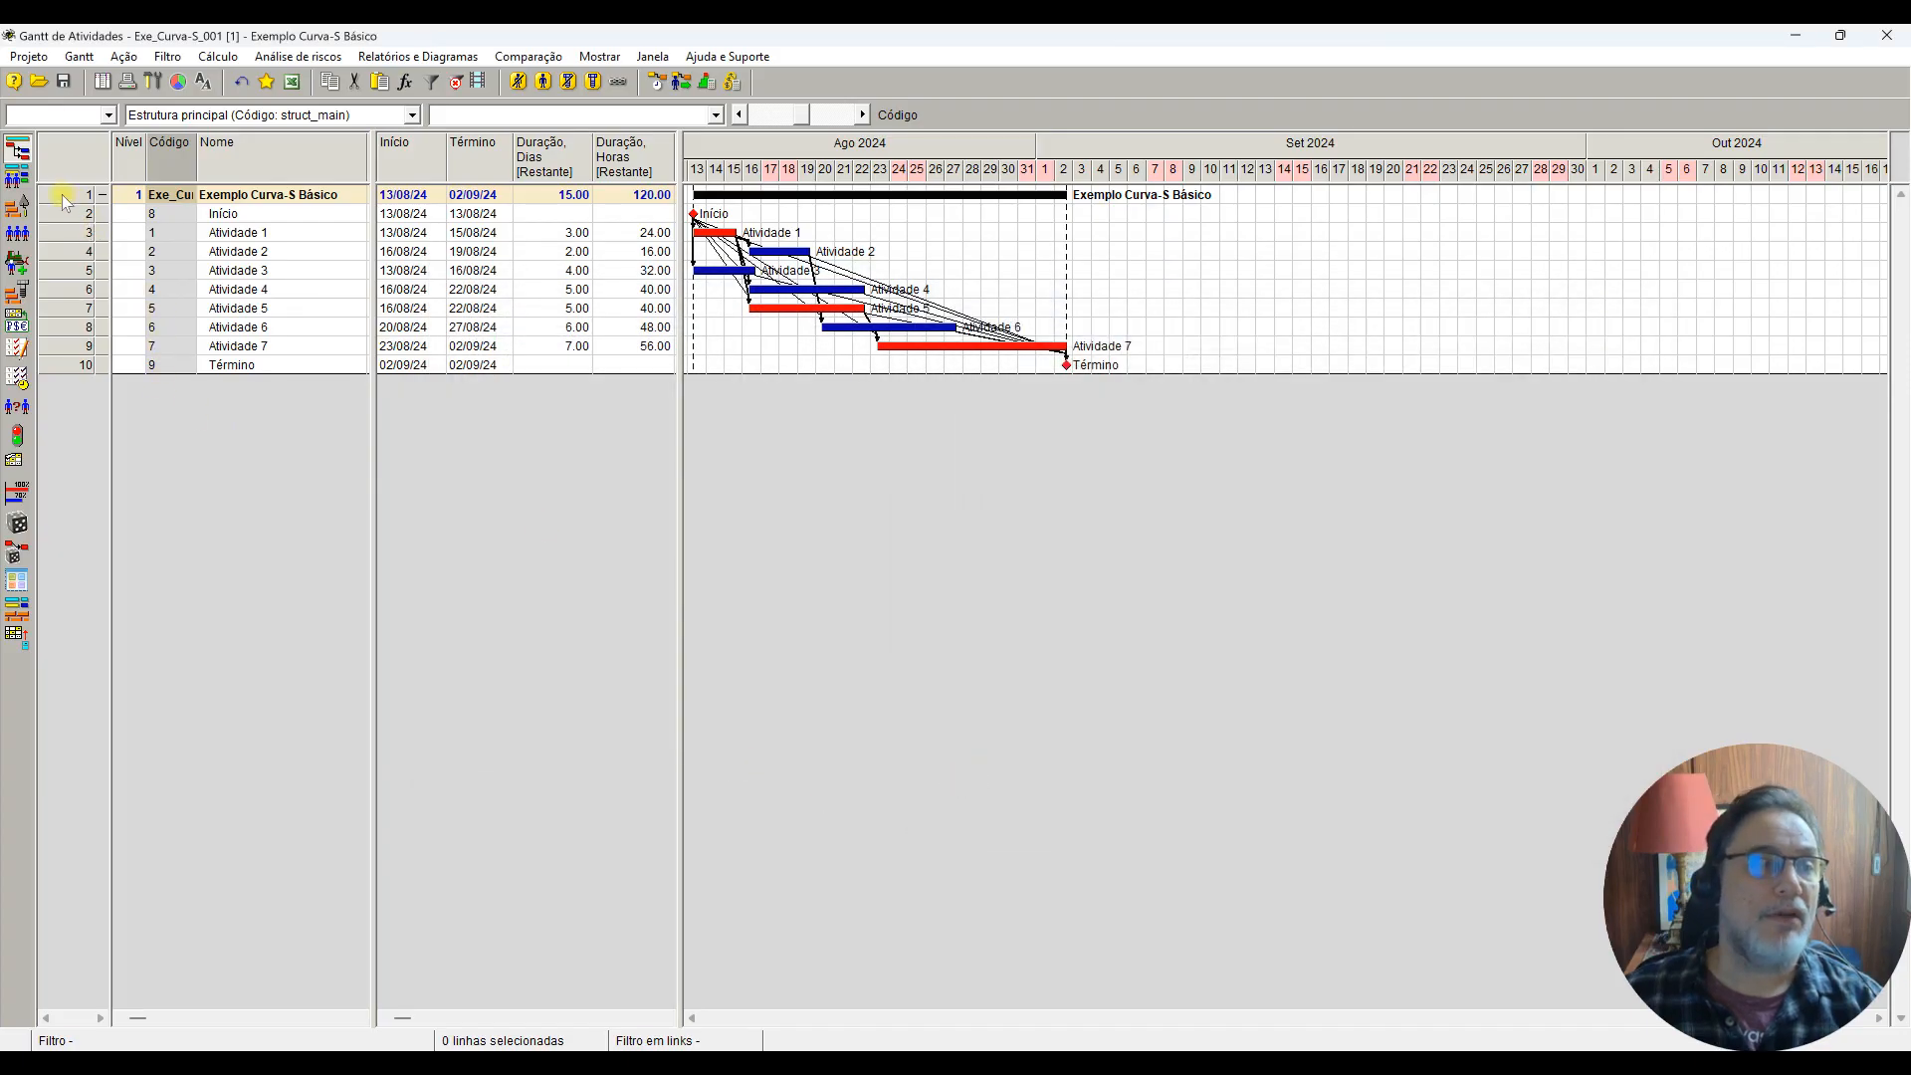
Step: Start a general diagram for the Exemplo Curva-S Básico phase and add the current version of Duração, Horas as a parameter
click(65, 201)
right_click(57, 191)
mouse_move(194, 221)
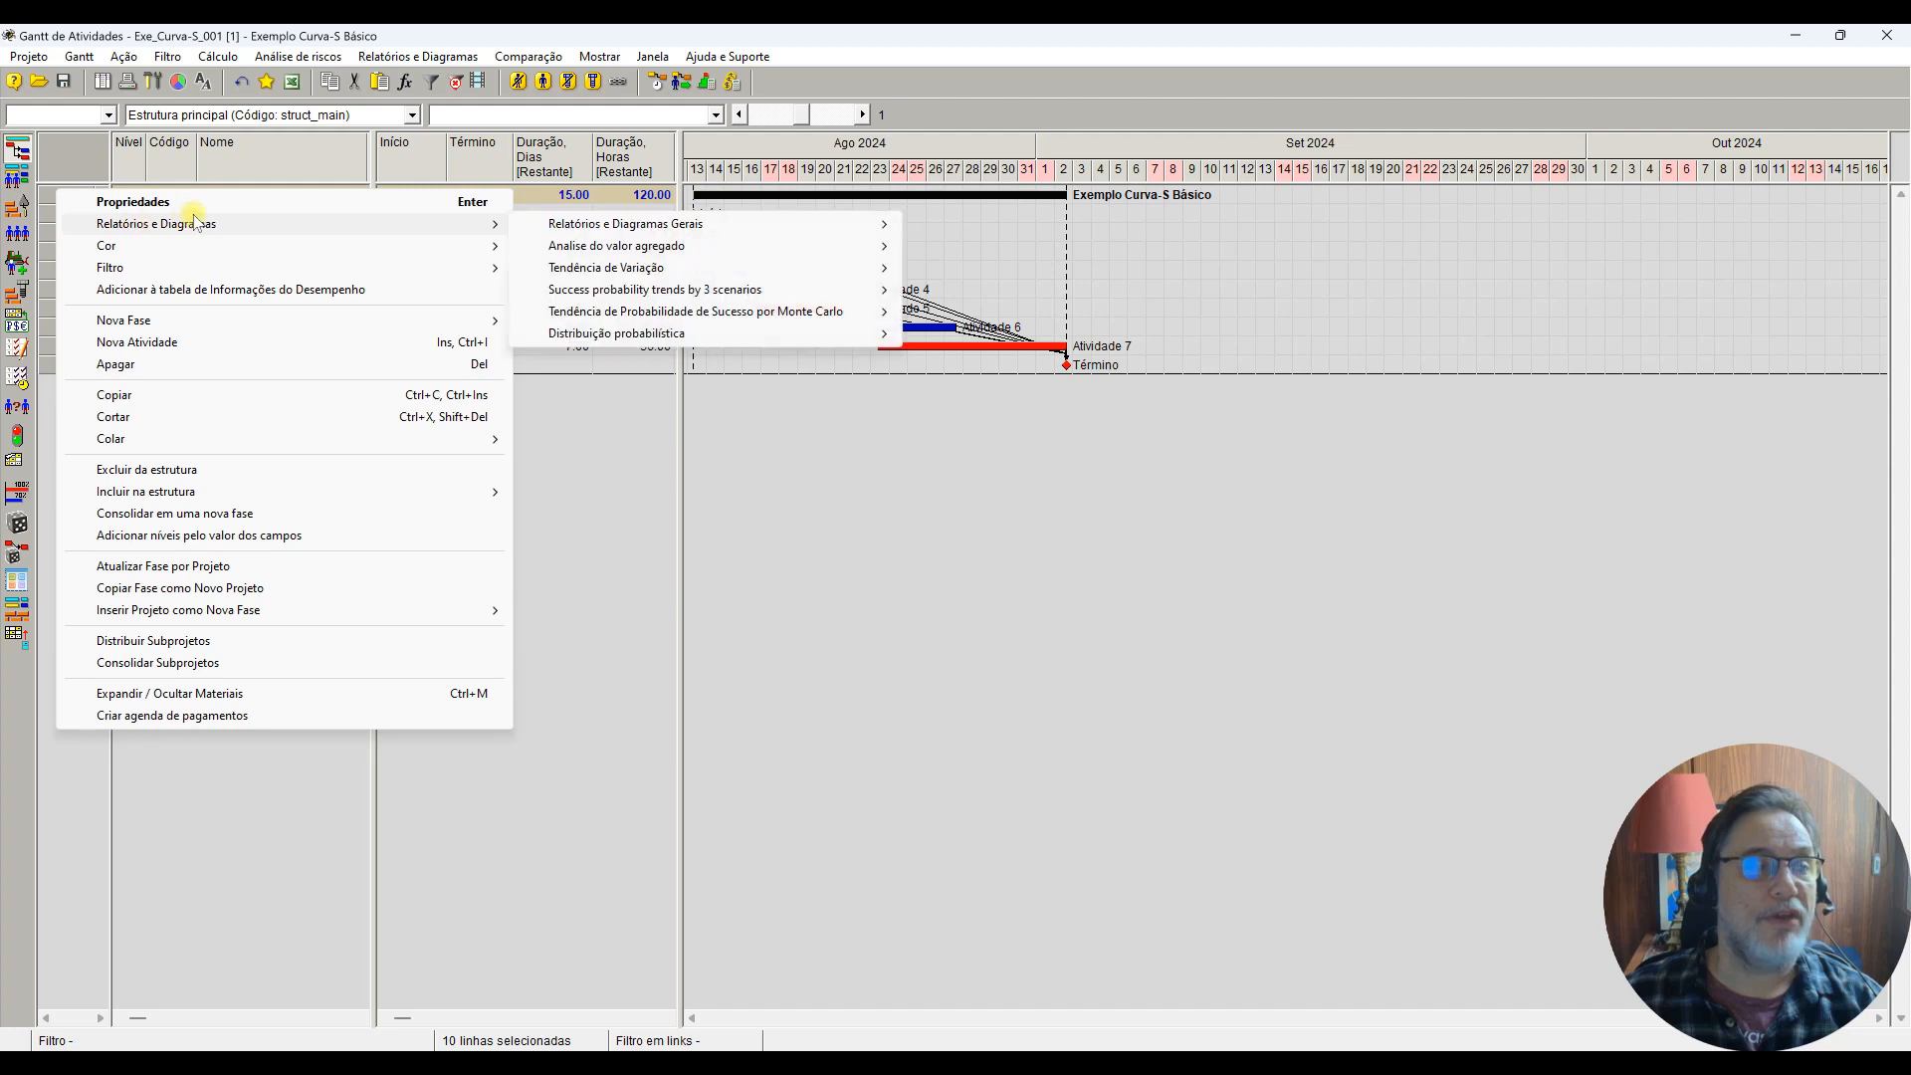
mouse_move(764, 227)
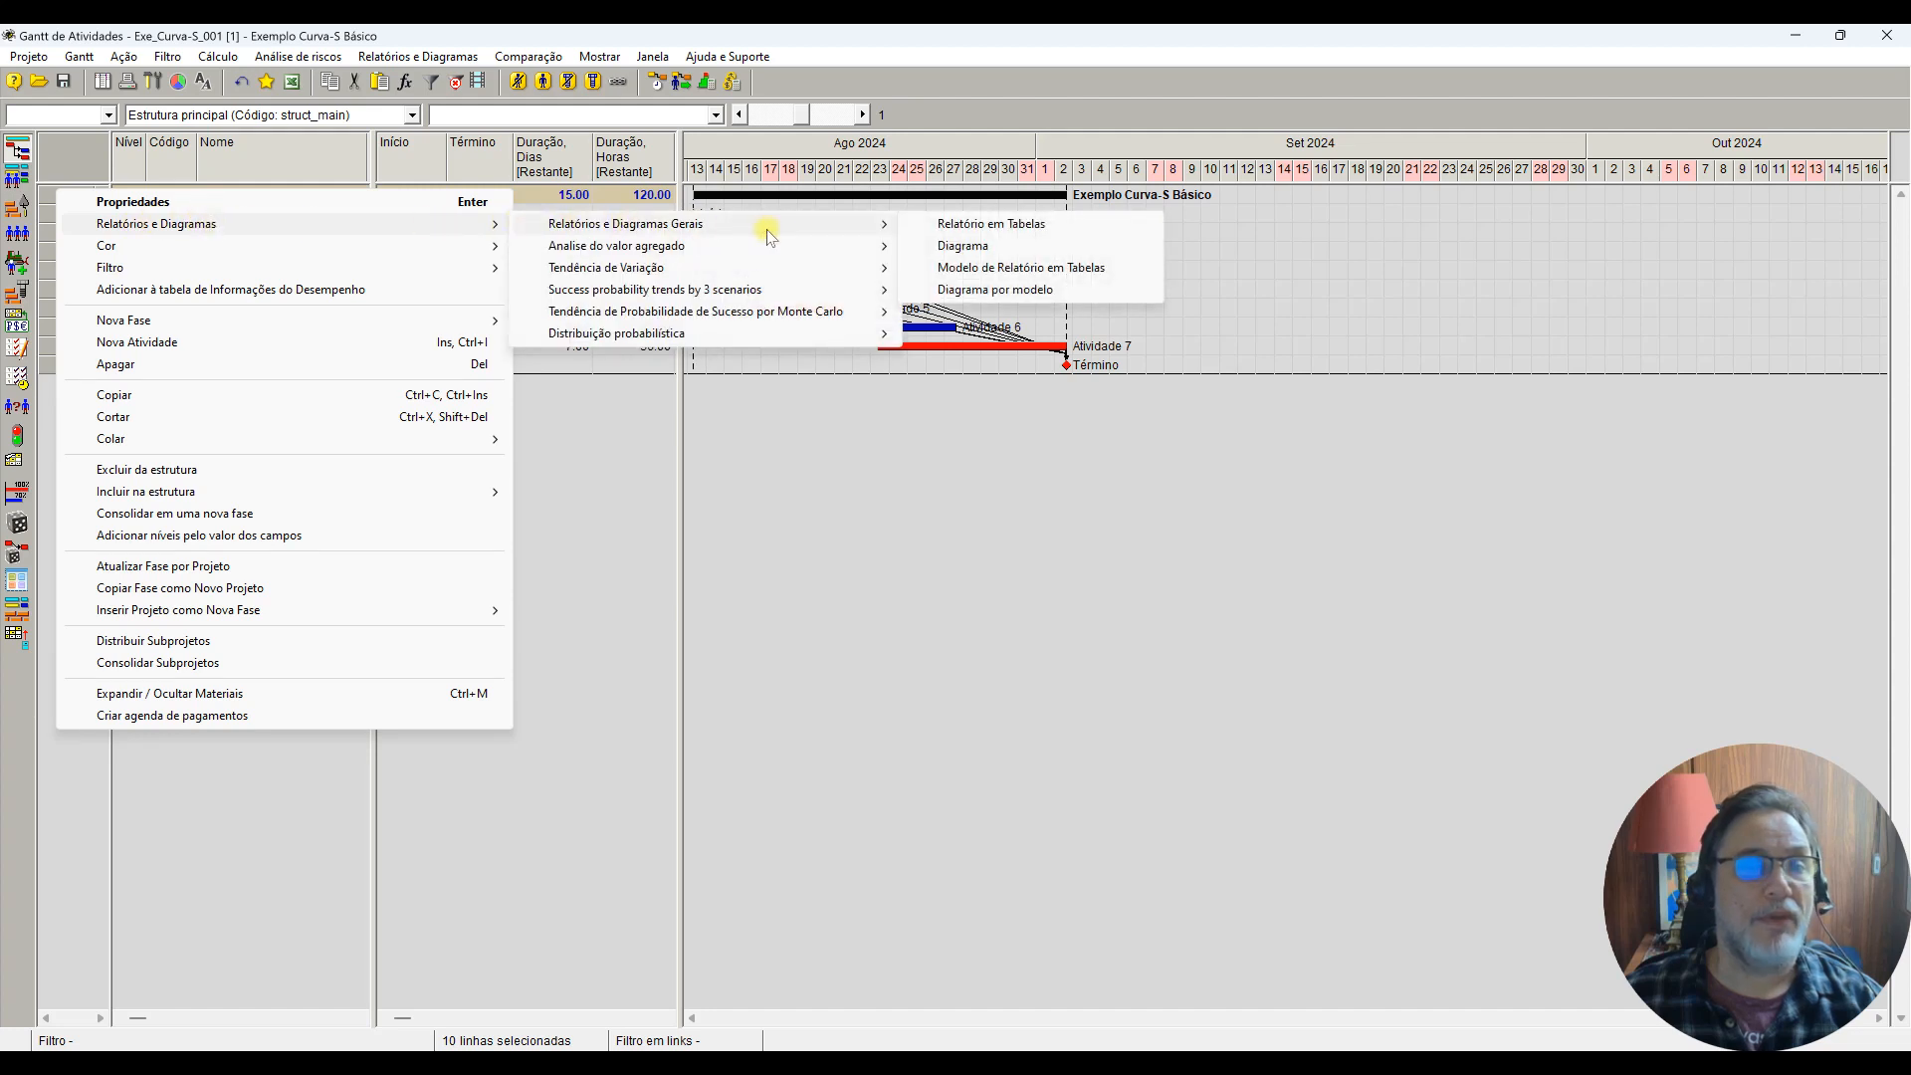
click(980, 245)
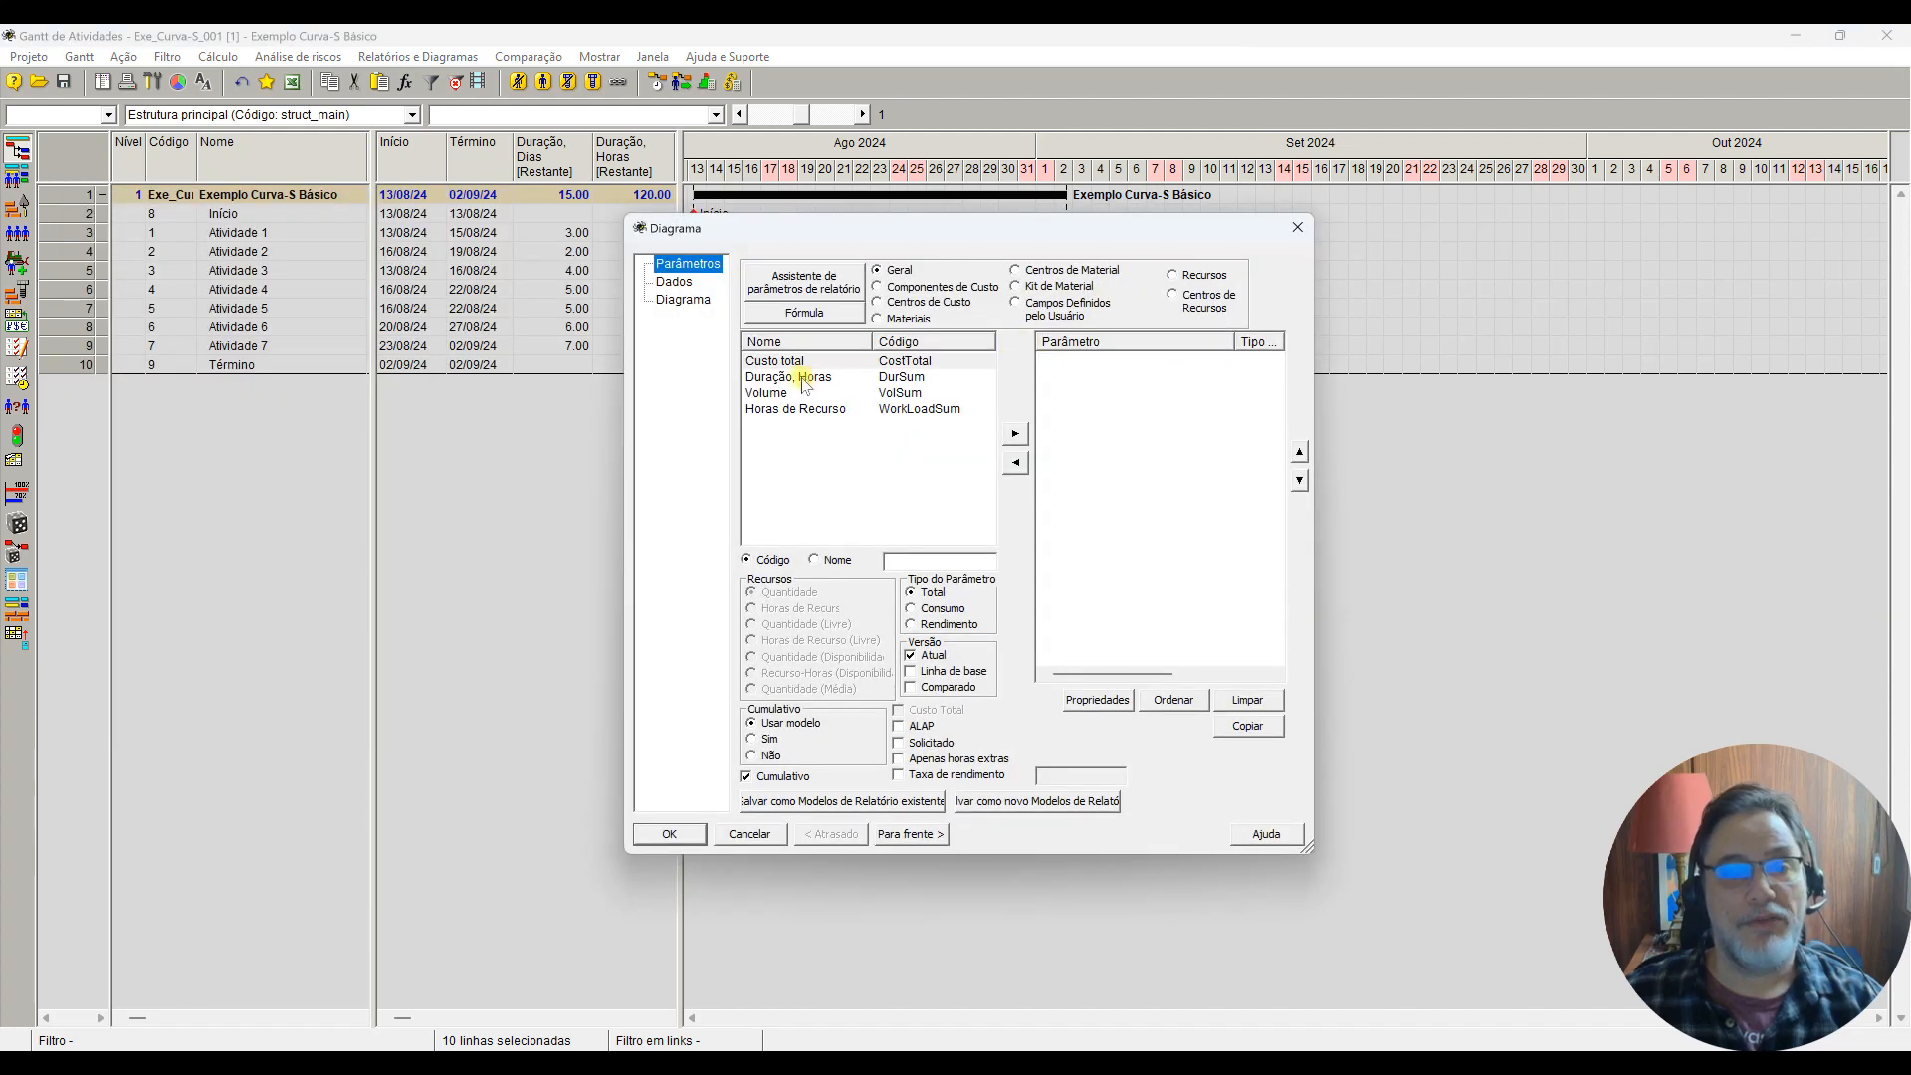
click(777, 377)
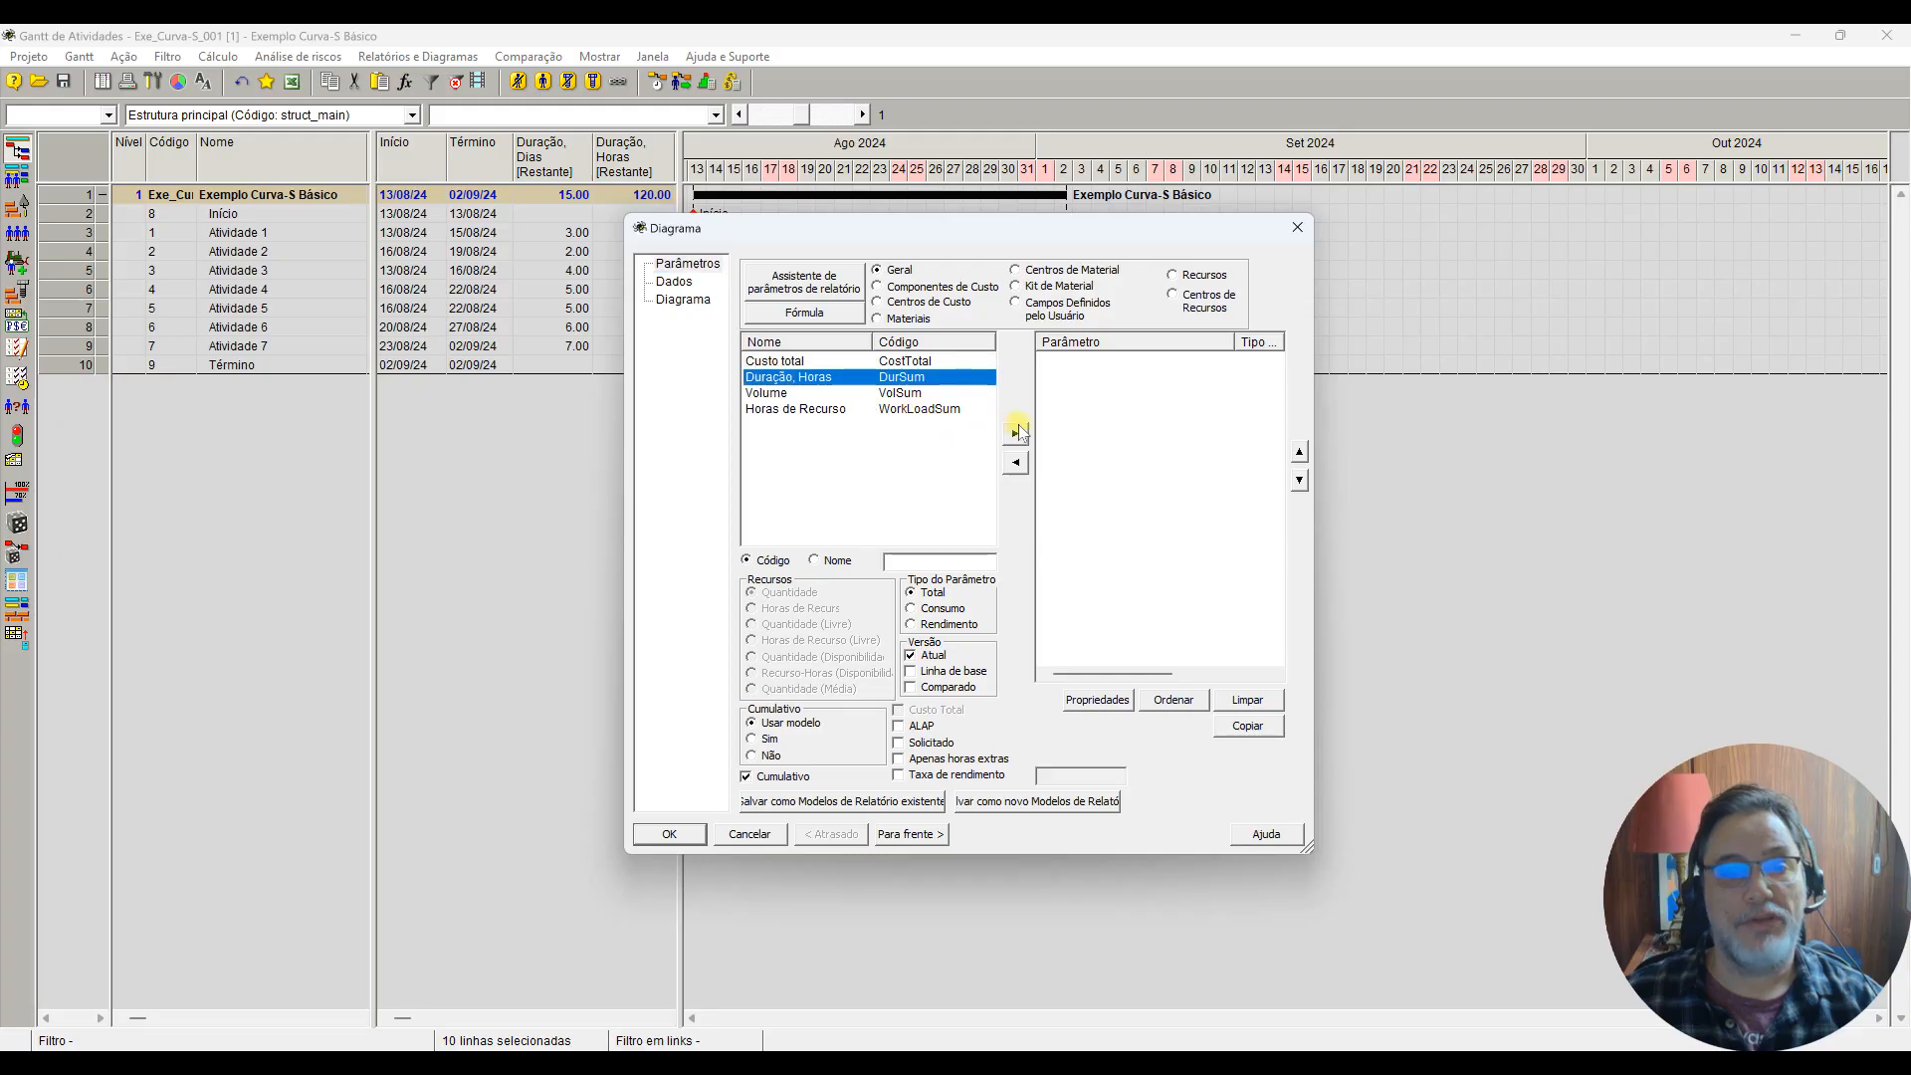
click(1016, 436)
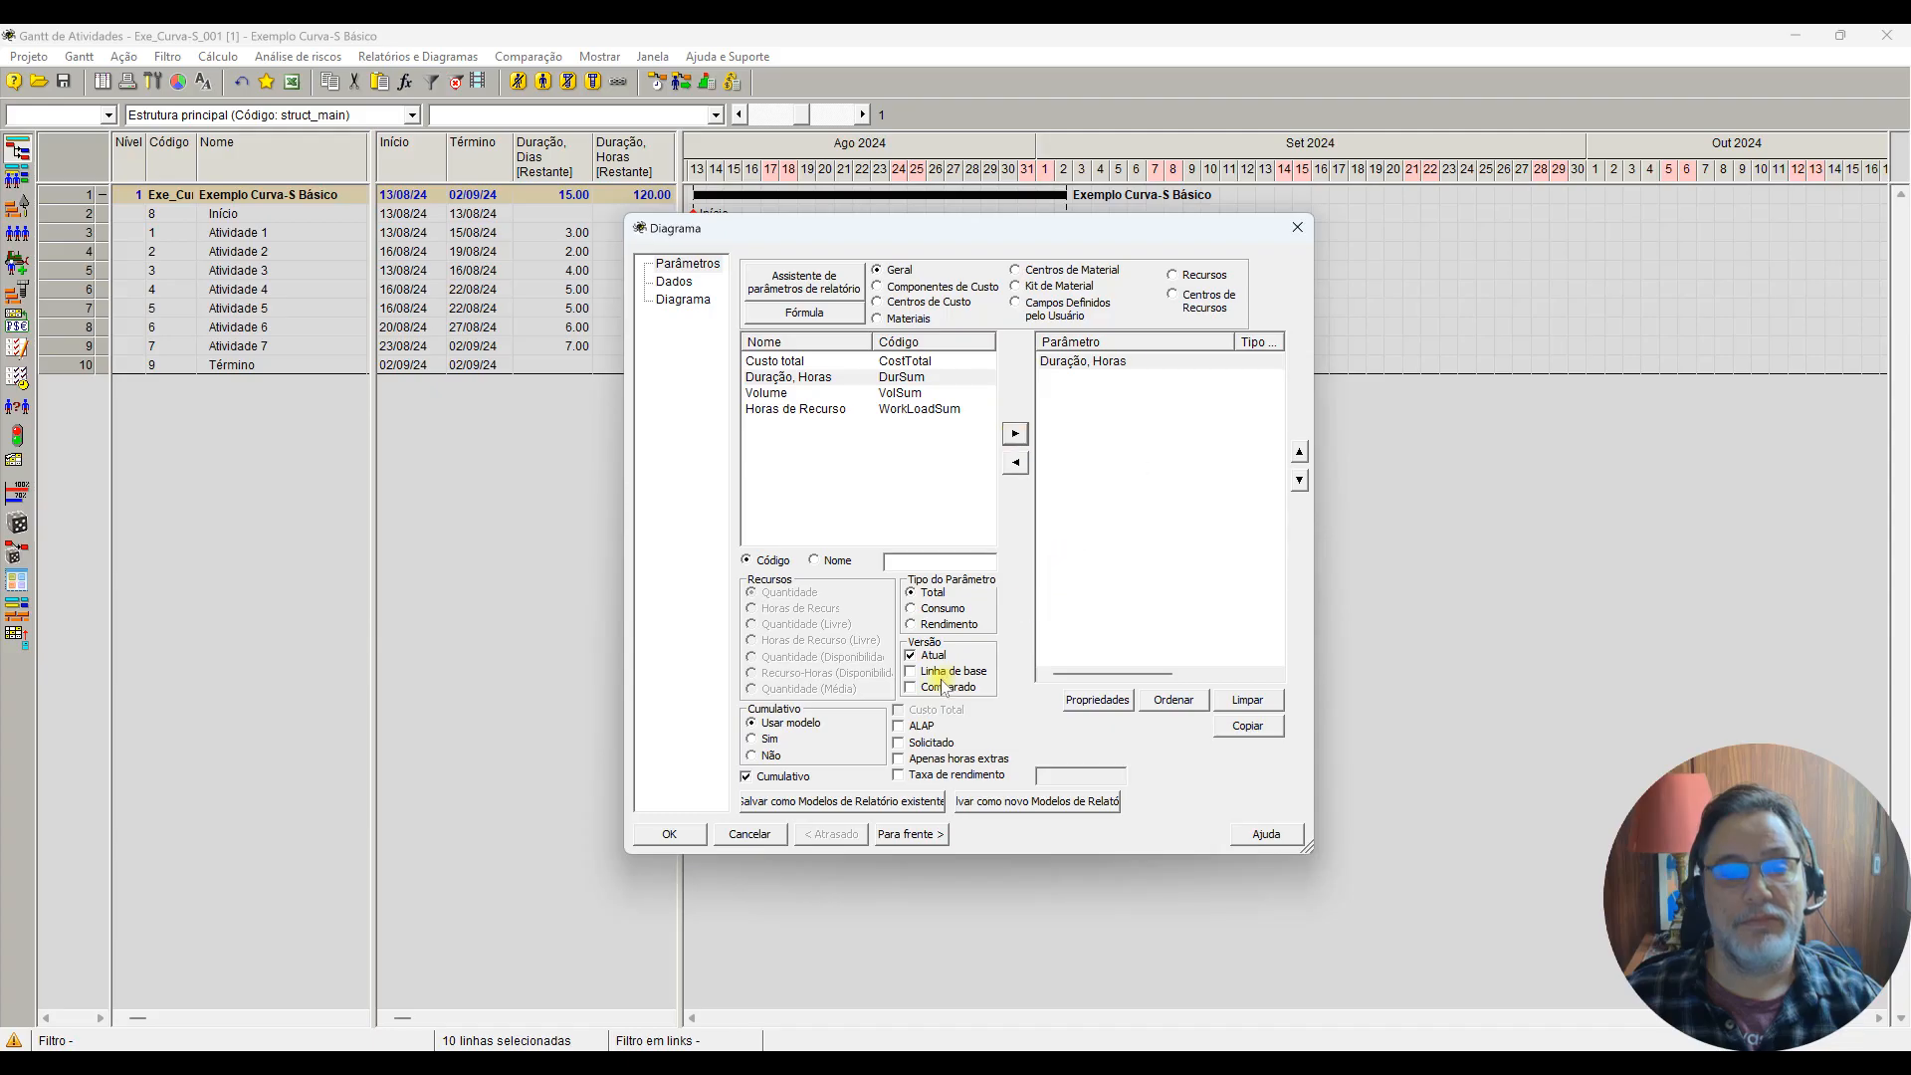
Step: Add the baseline (Linha de base) version of Duração, Horas to the diagram parameters and generate the diagram
click(786, 378)
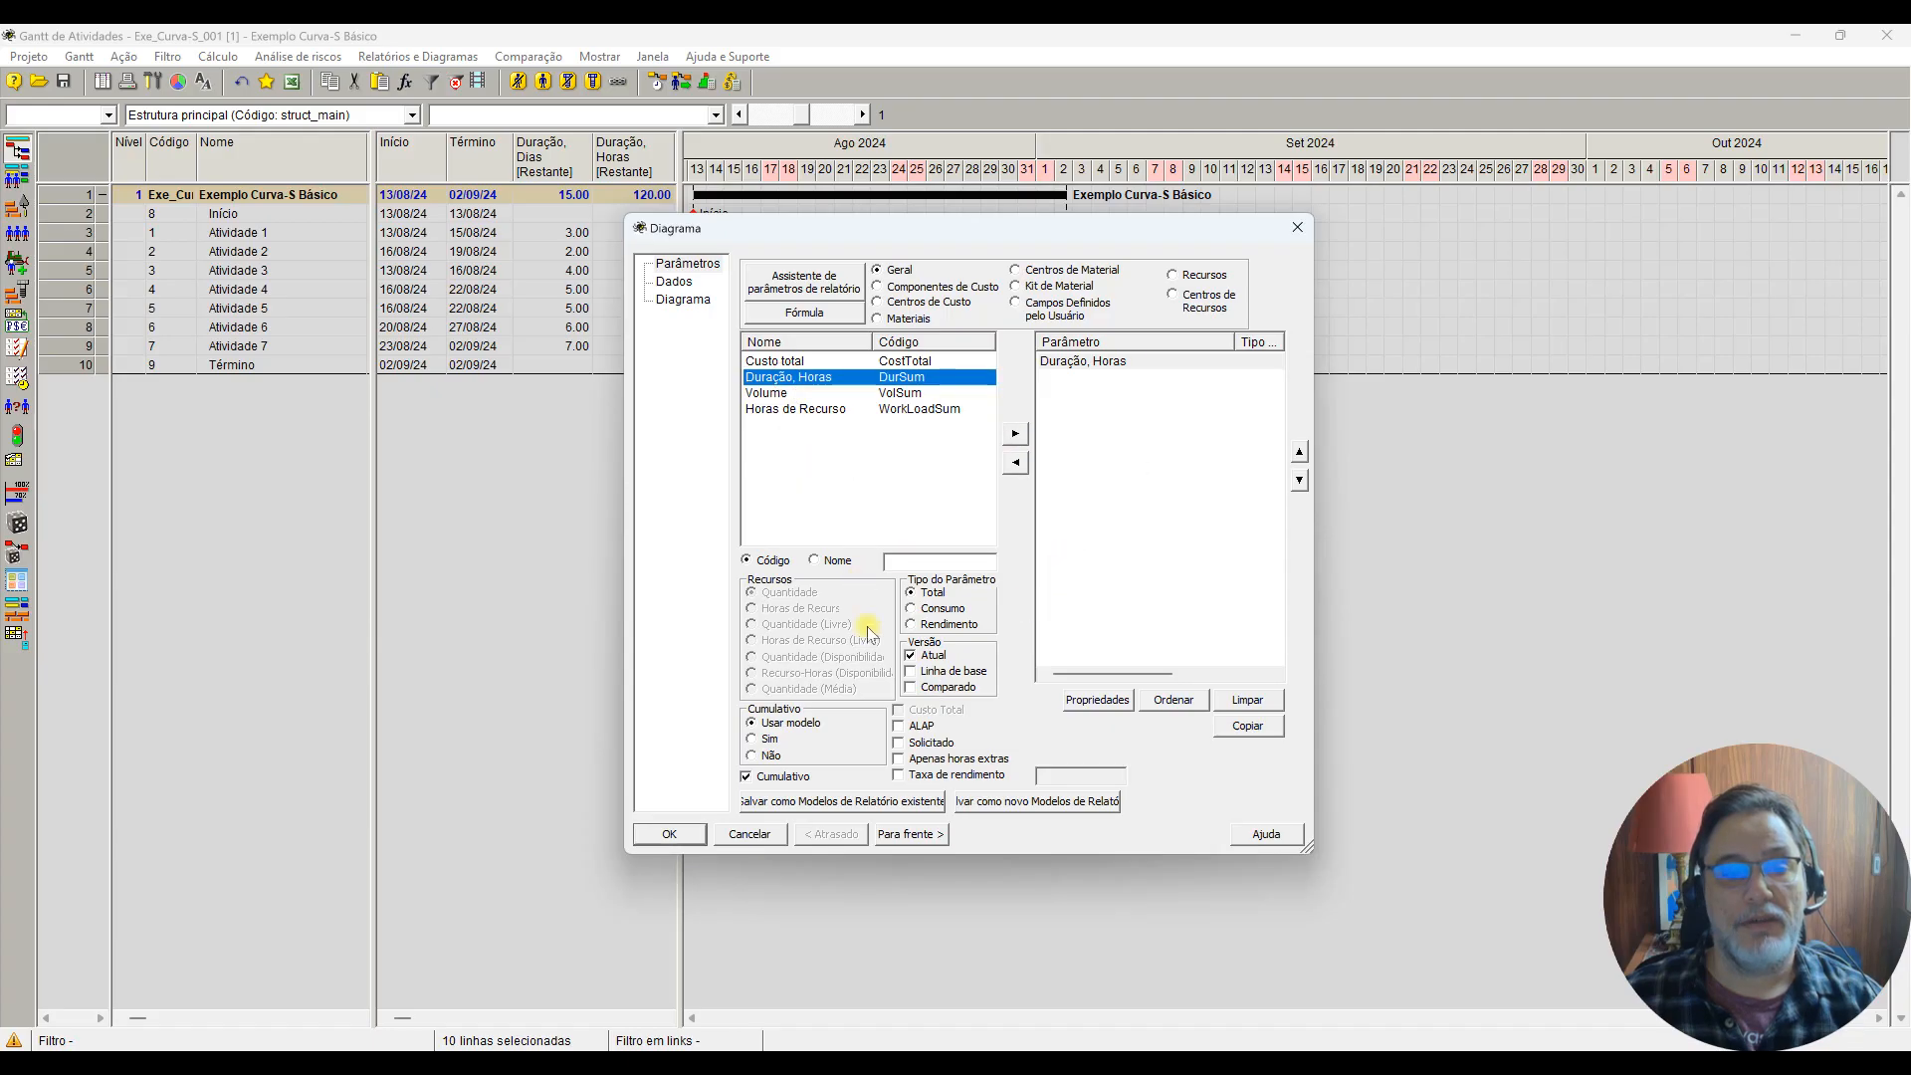
click(911, 671)
click(910, 655)
click(1015, 434)
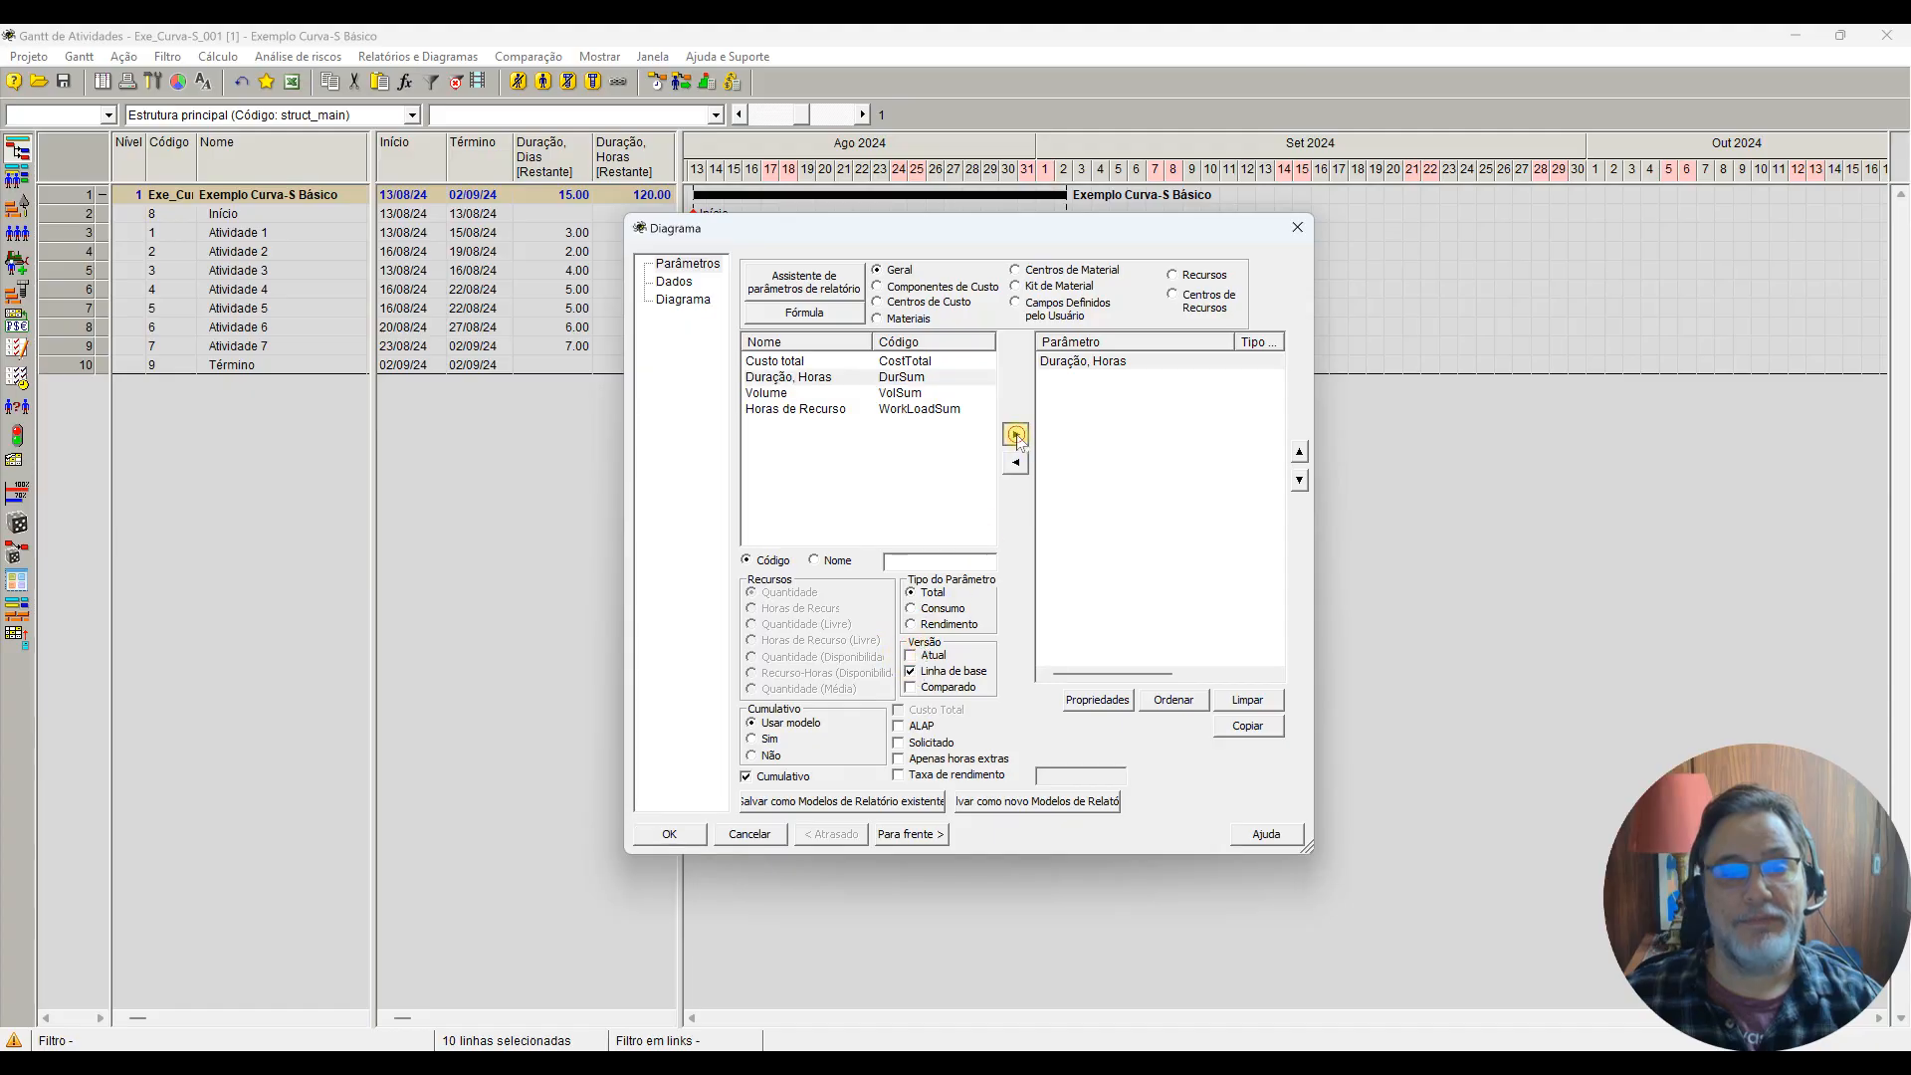
click(669, 834)
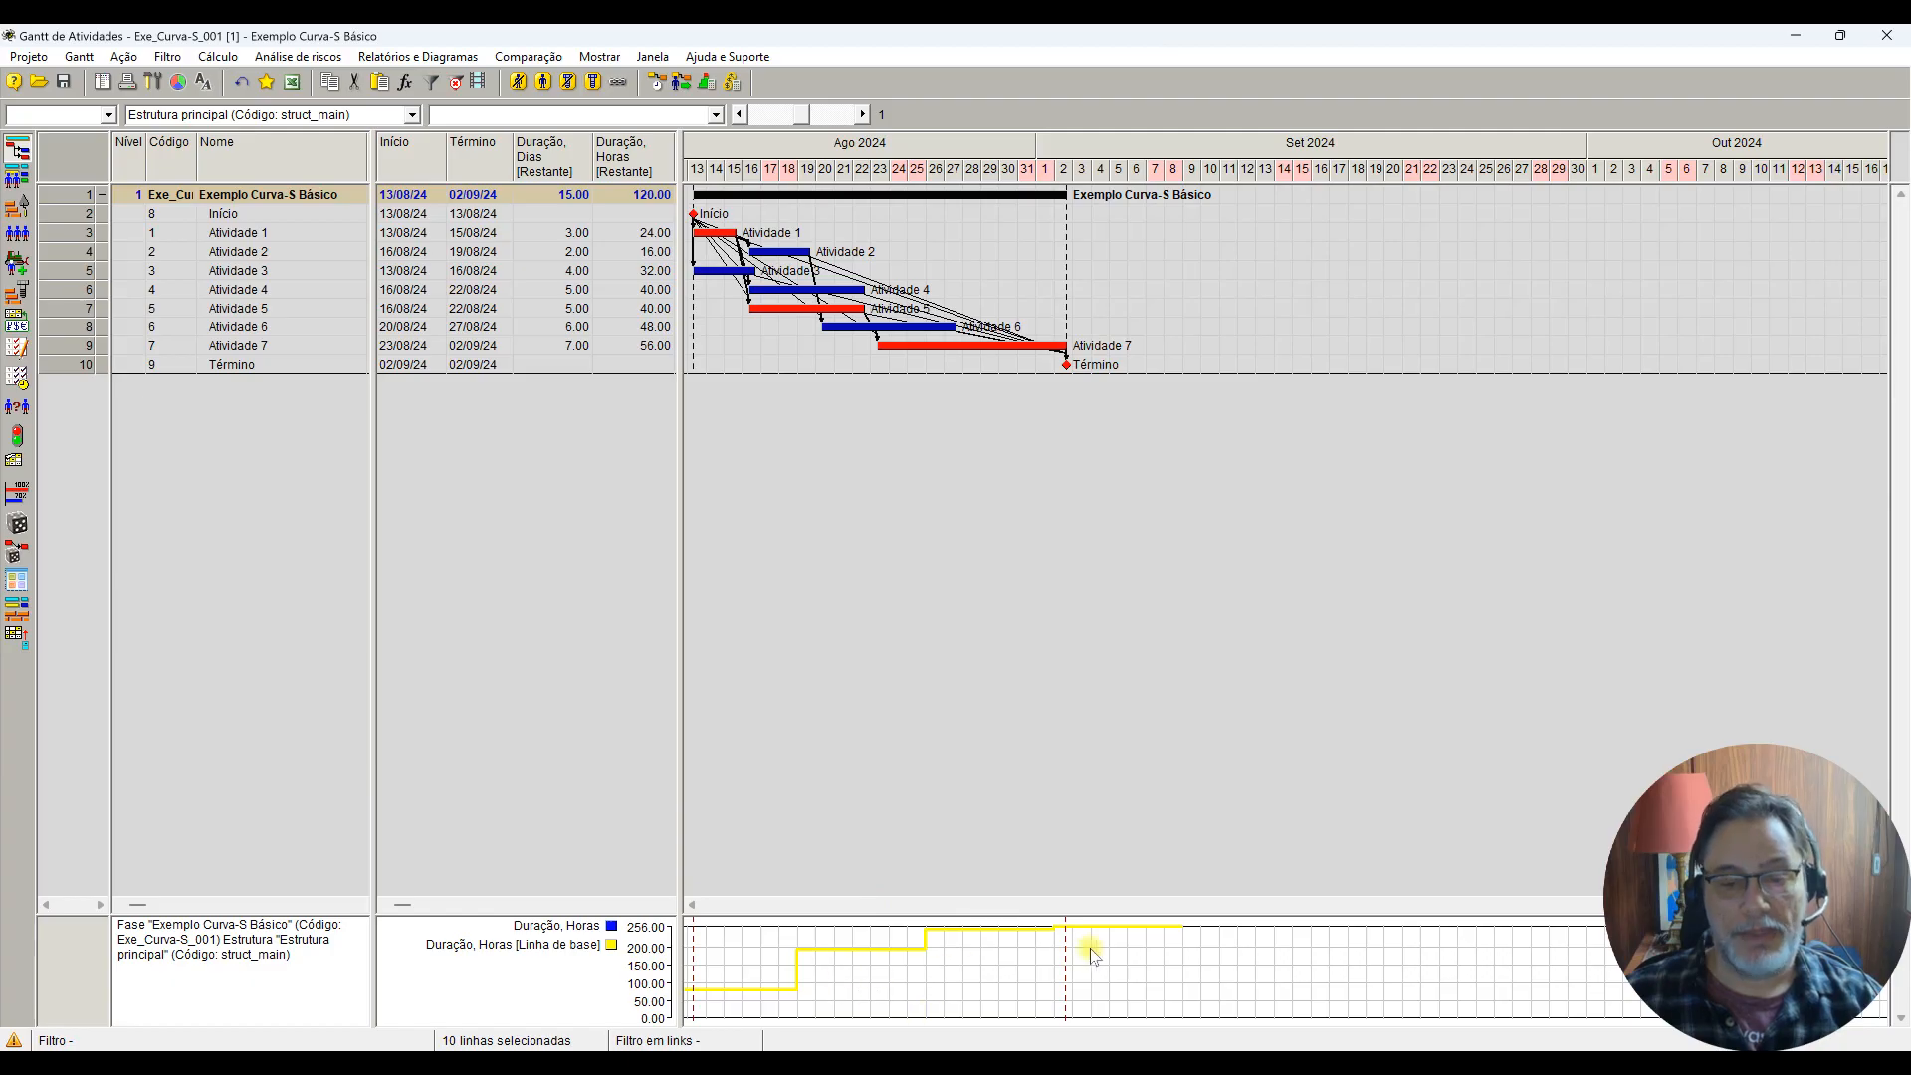
Step: Set the duration-hours diagram's reporting period to days (Por dias)
right_click(1045, 985)
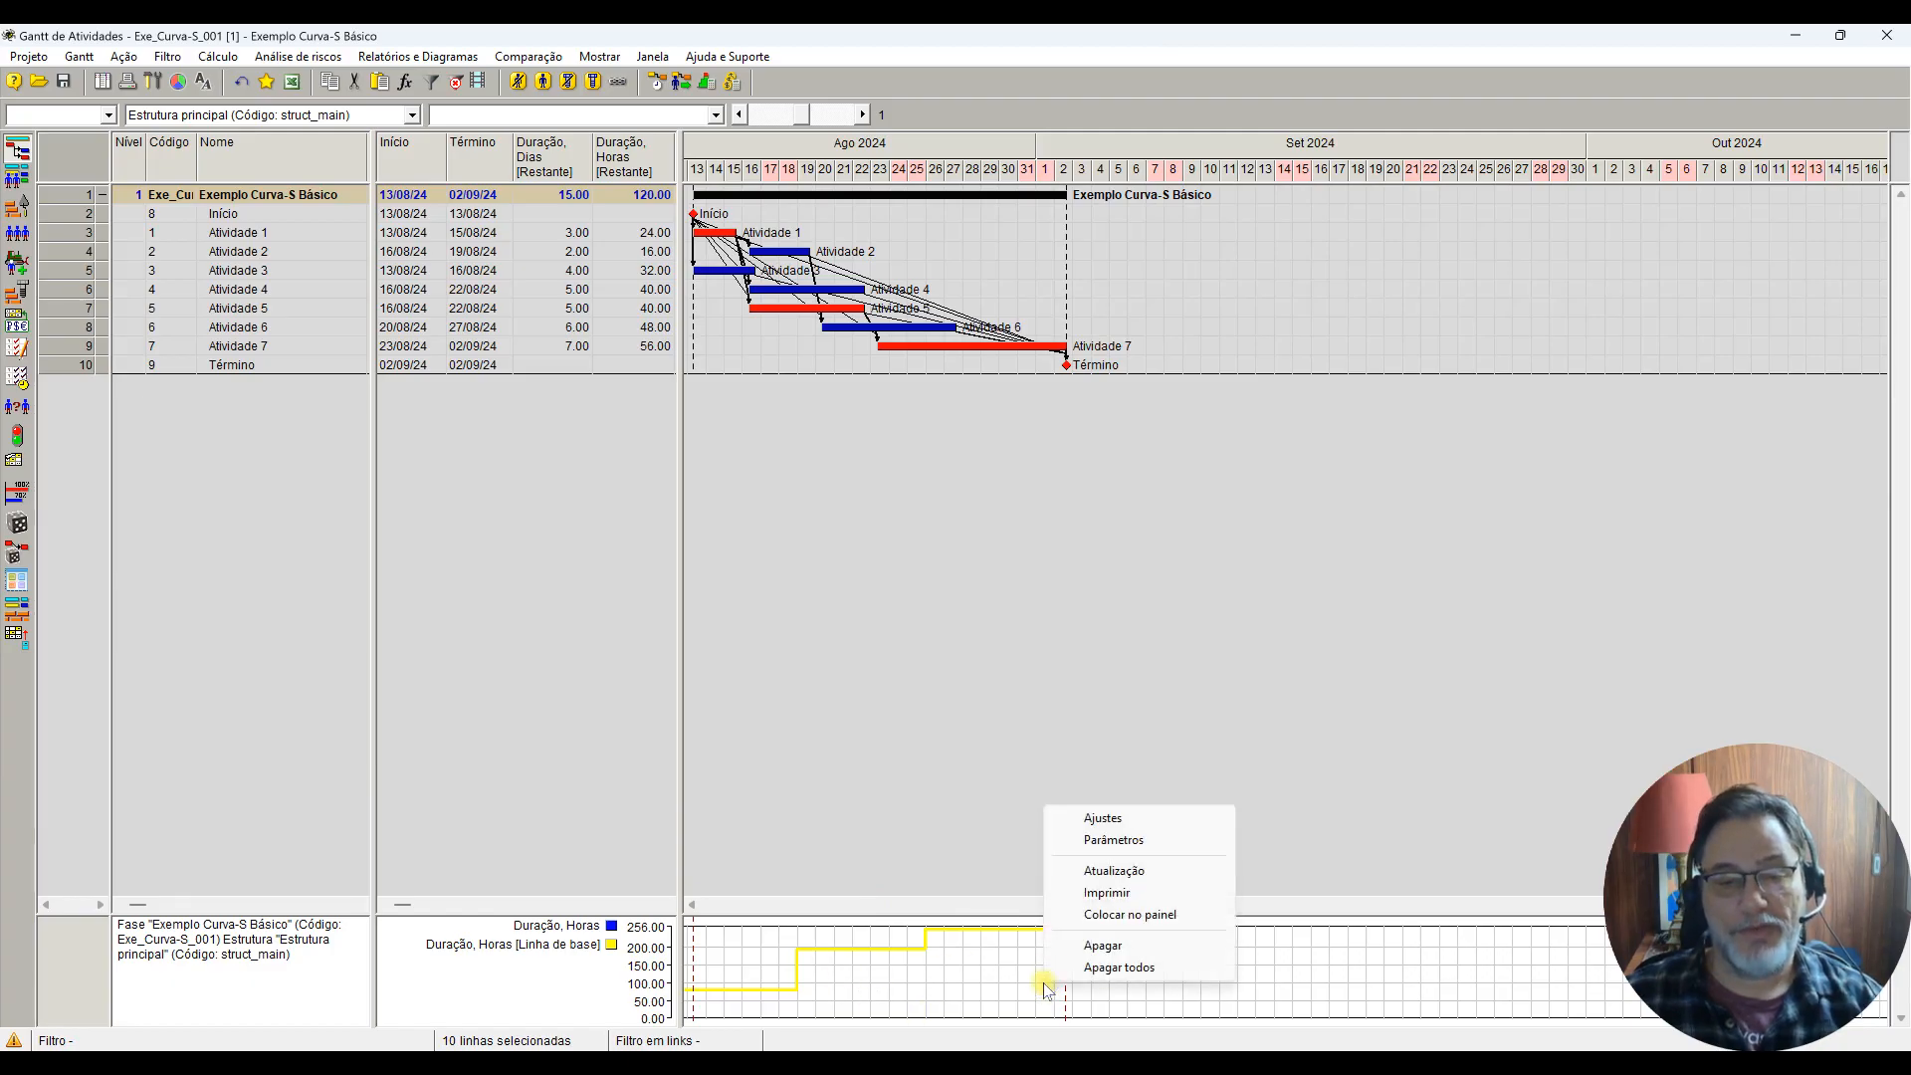
click(1112, 842)
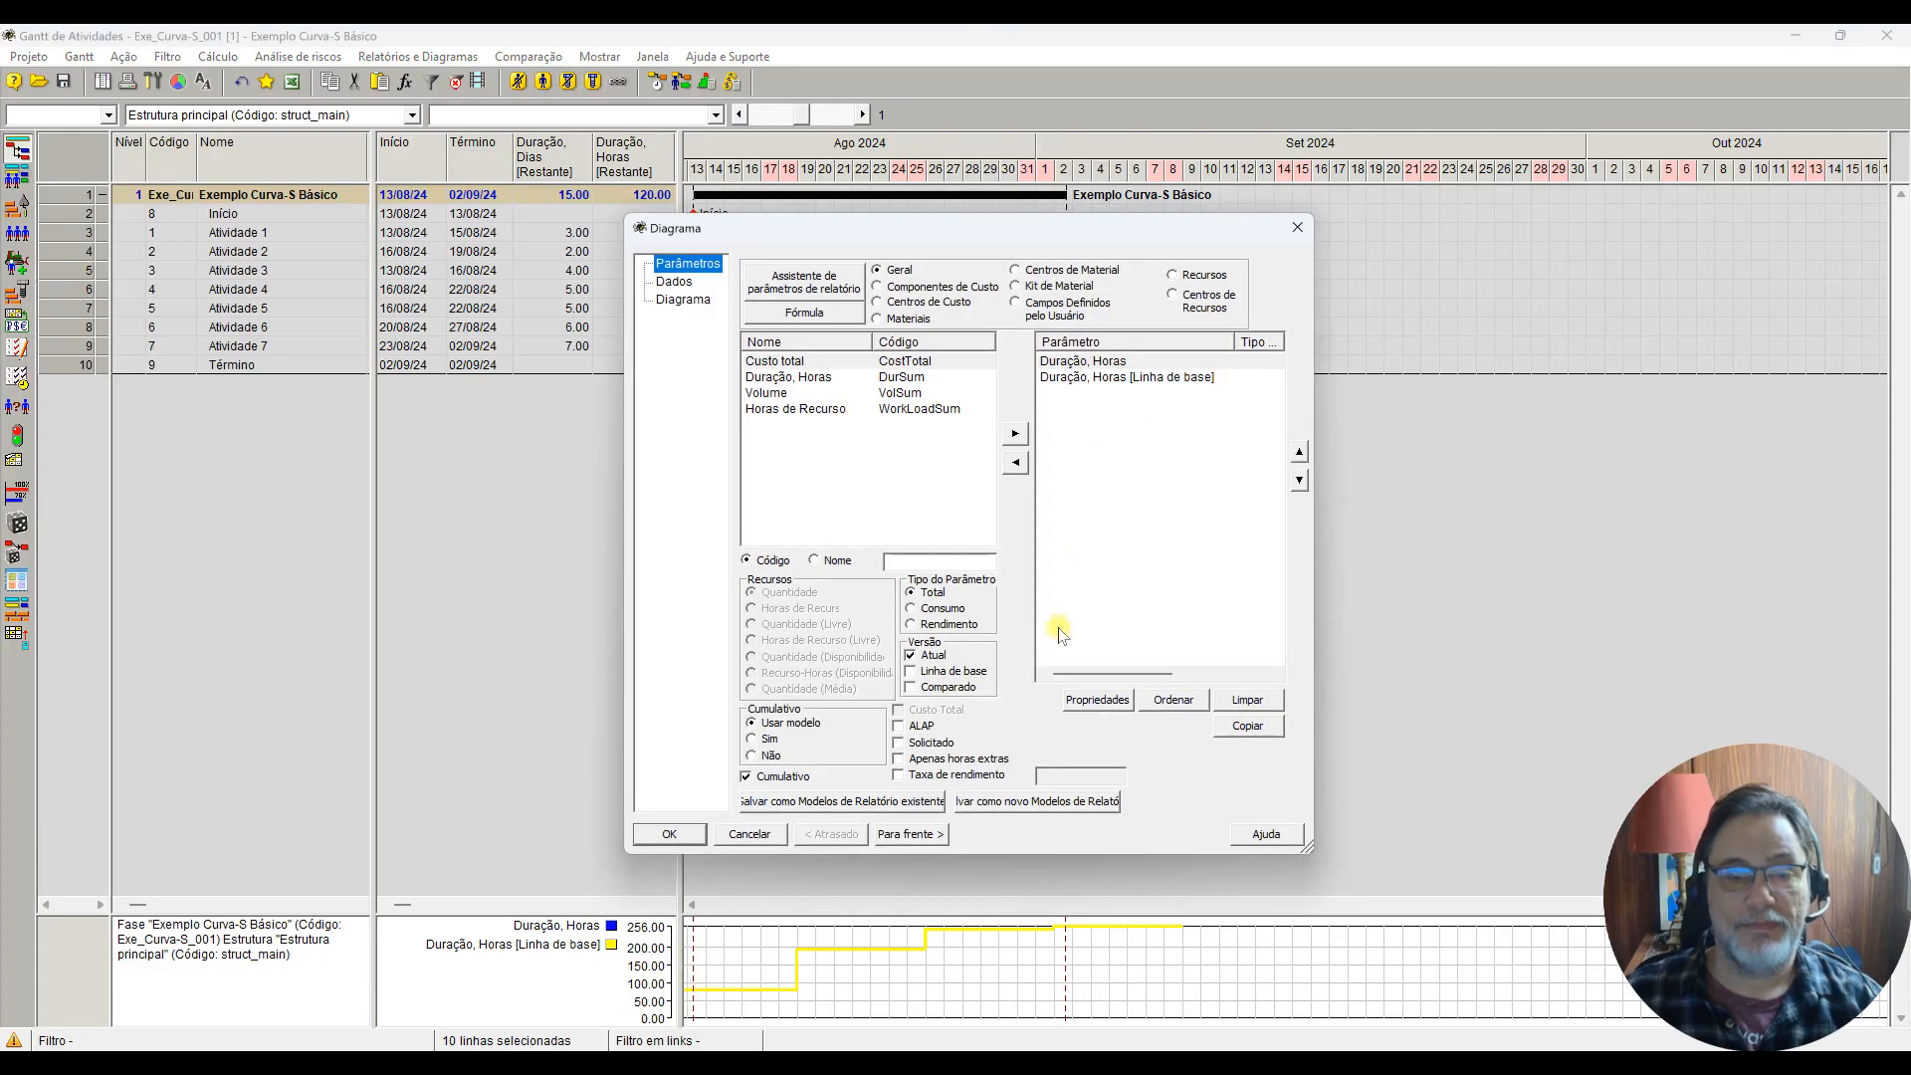
click(911, 835)
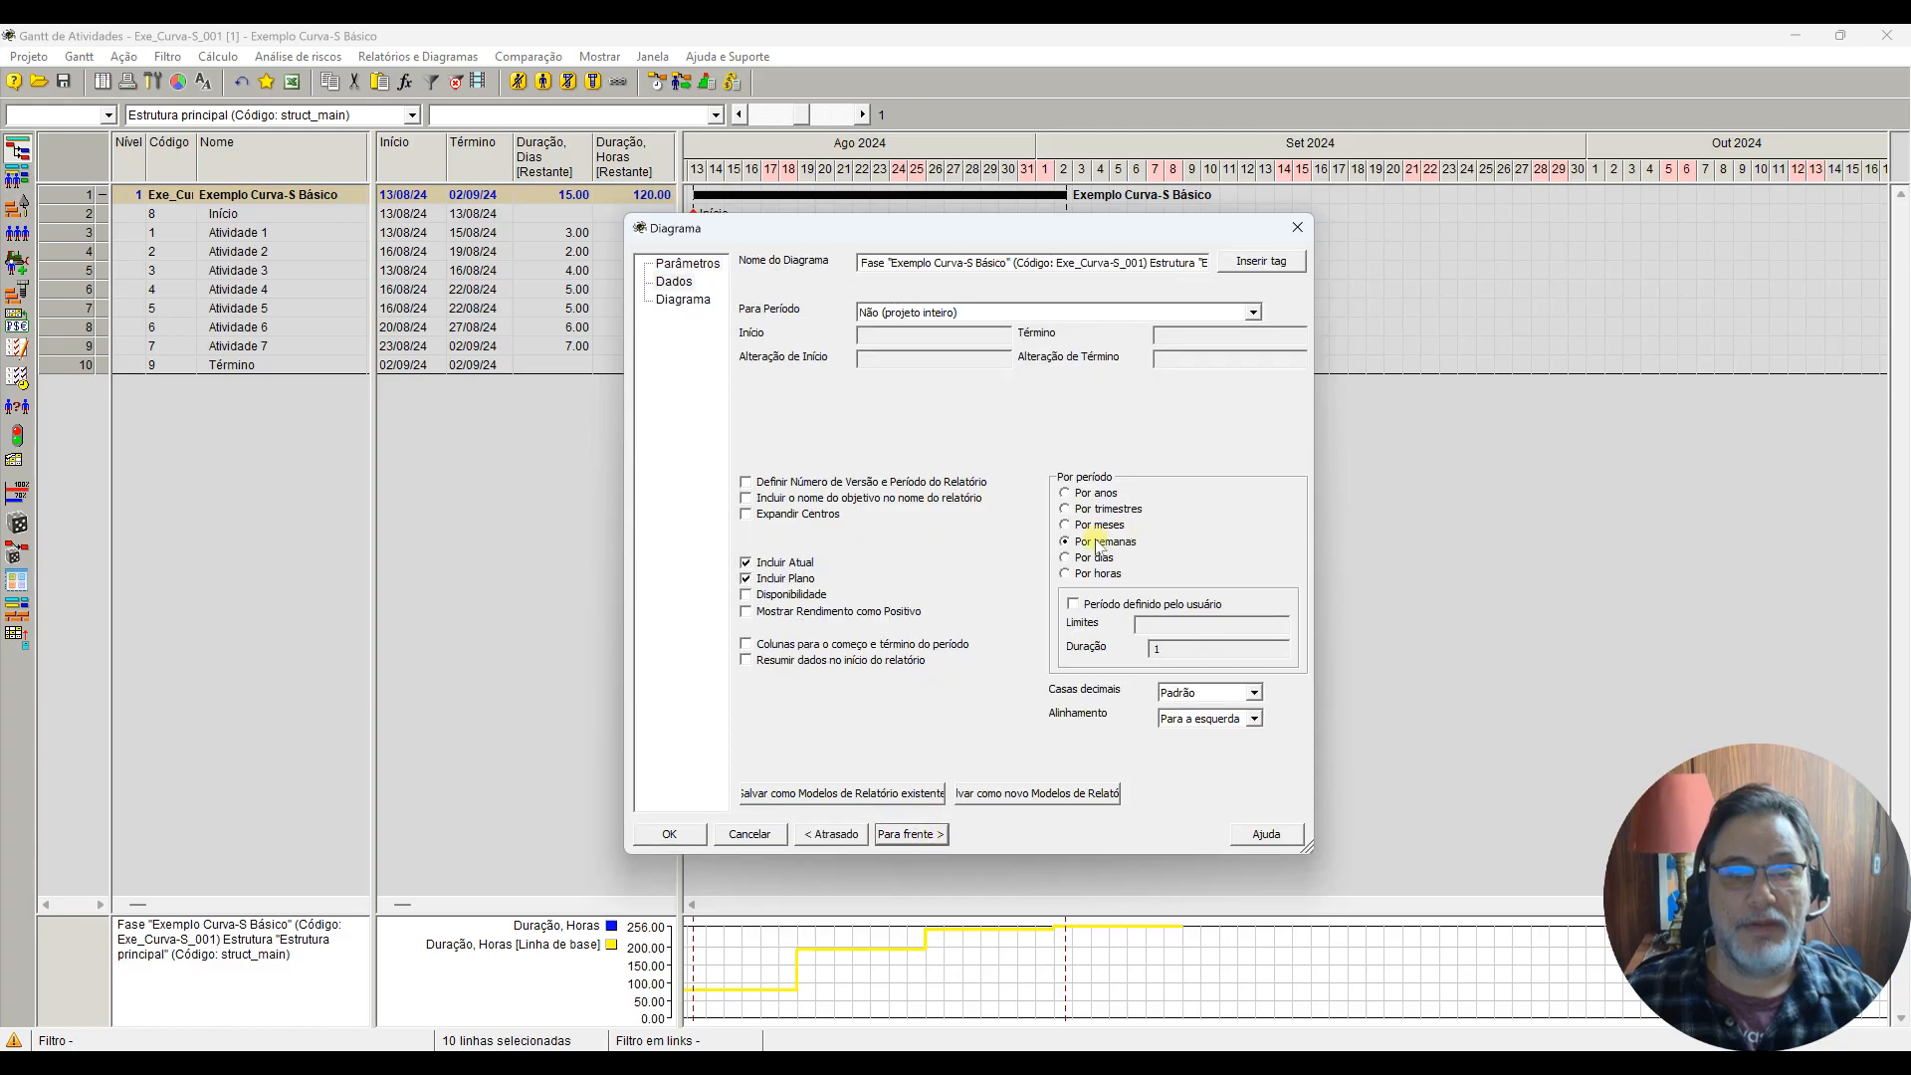
click(909, 834)
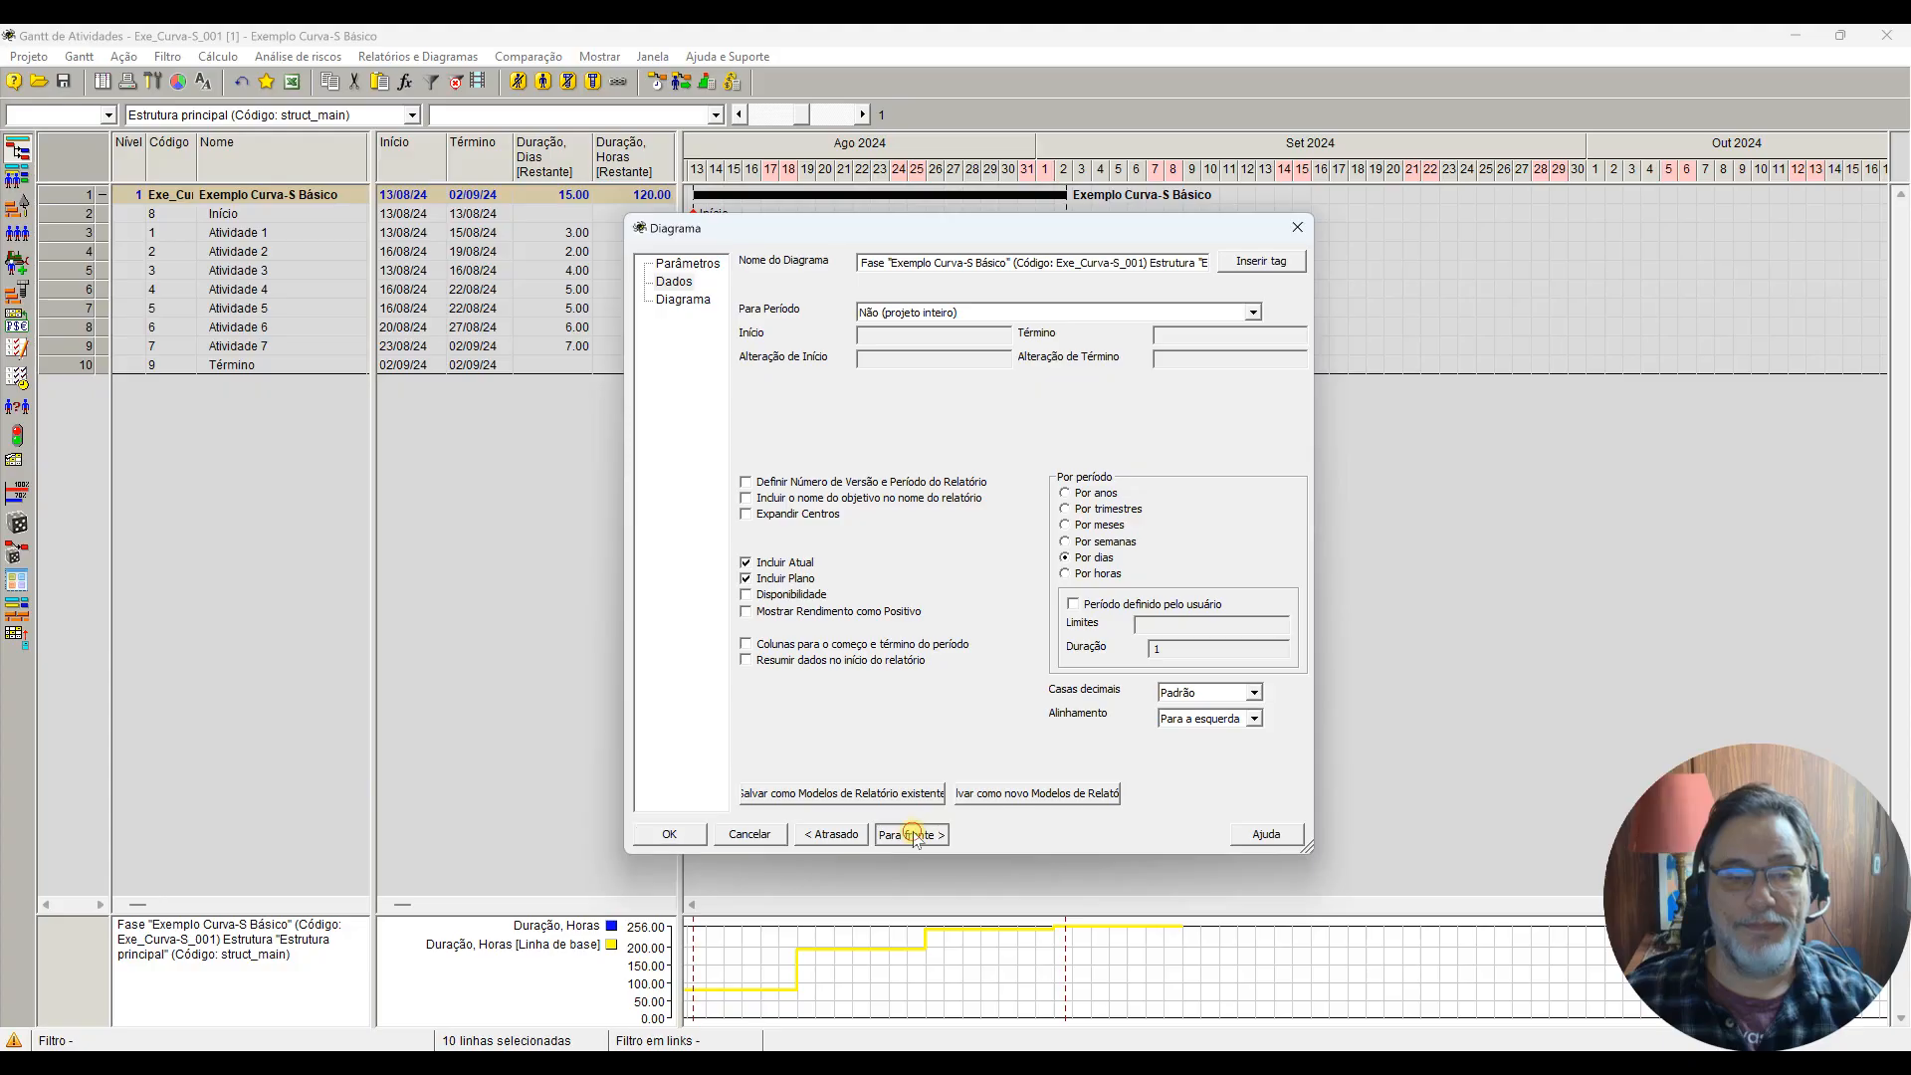
Step: Change the positive-value color of the Duração, Horas [Linha de base] curve to dark green and apply the diagram settings
click(822, 329)
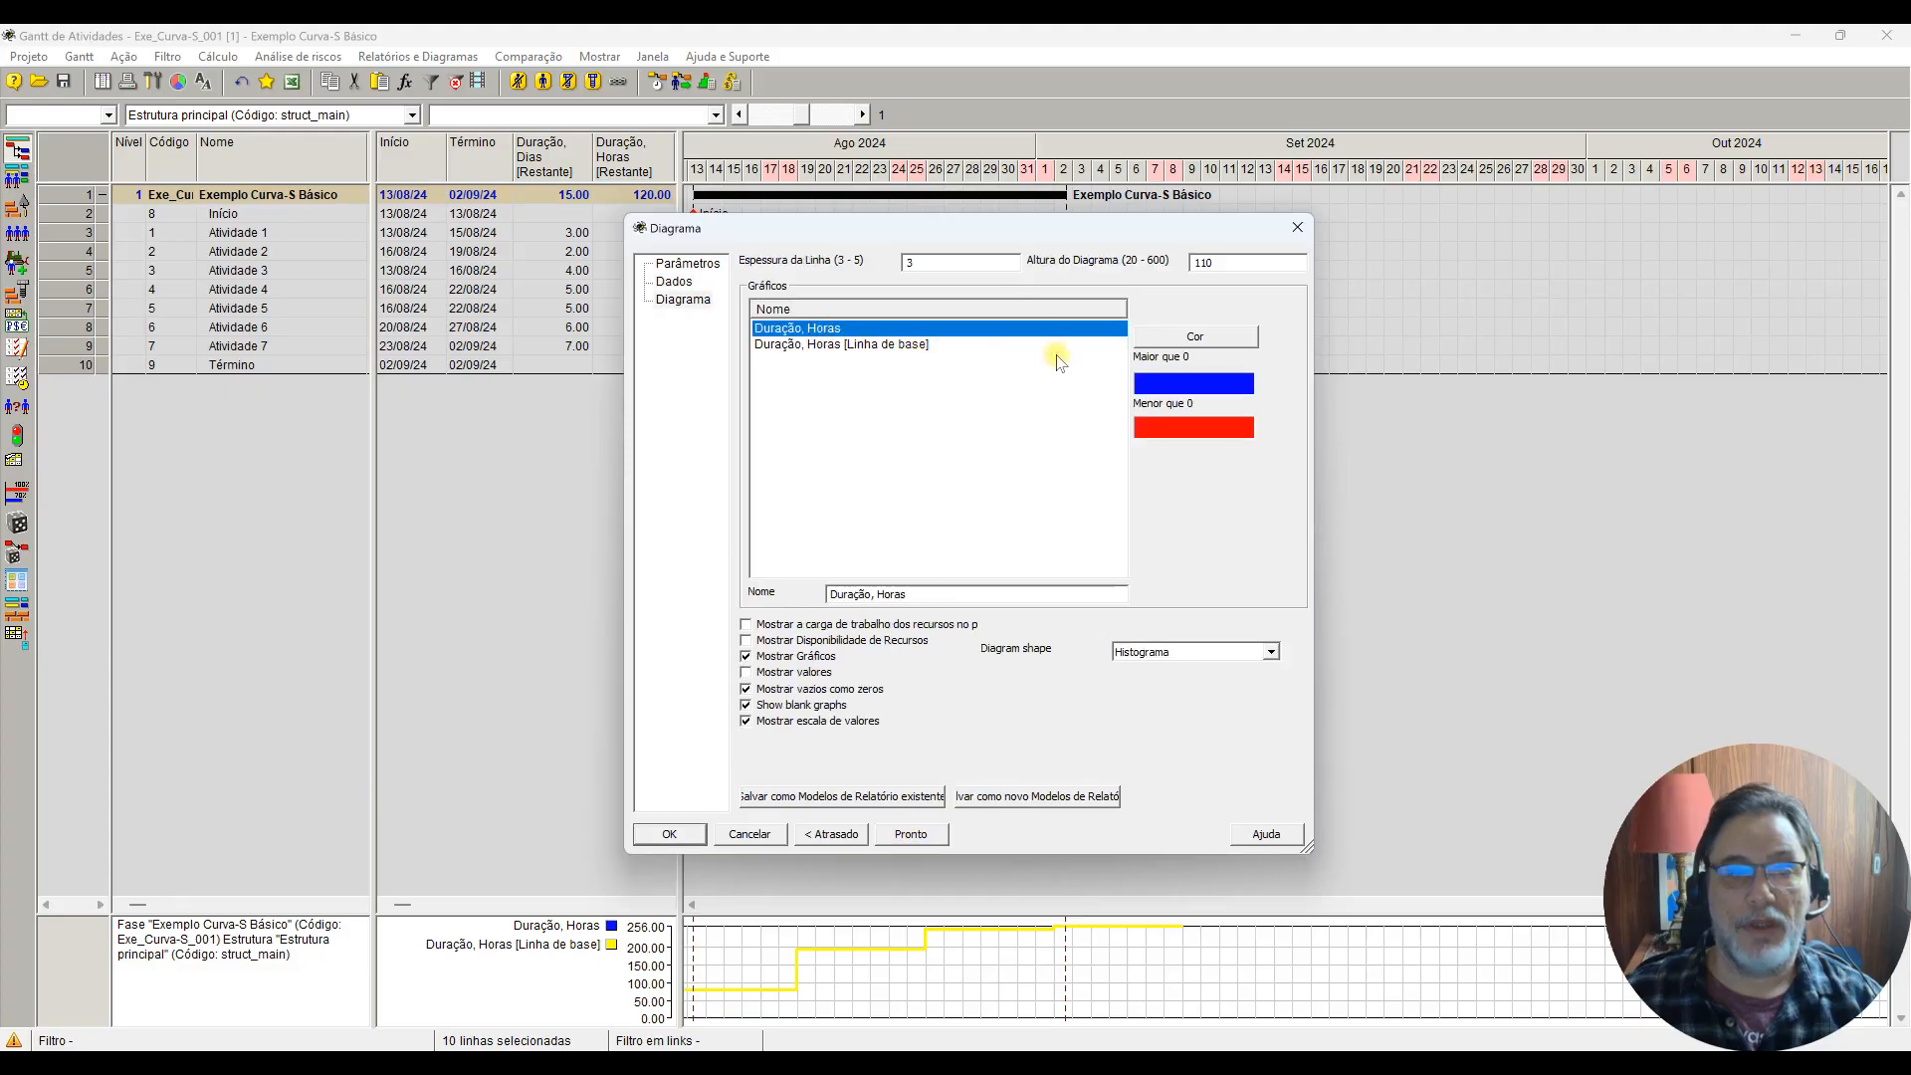
click(830, 348)
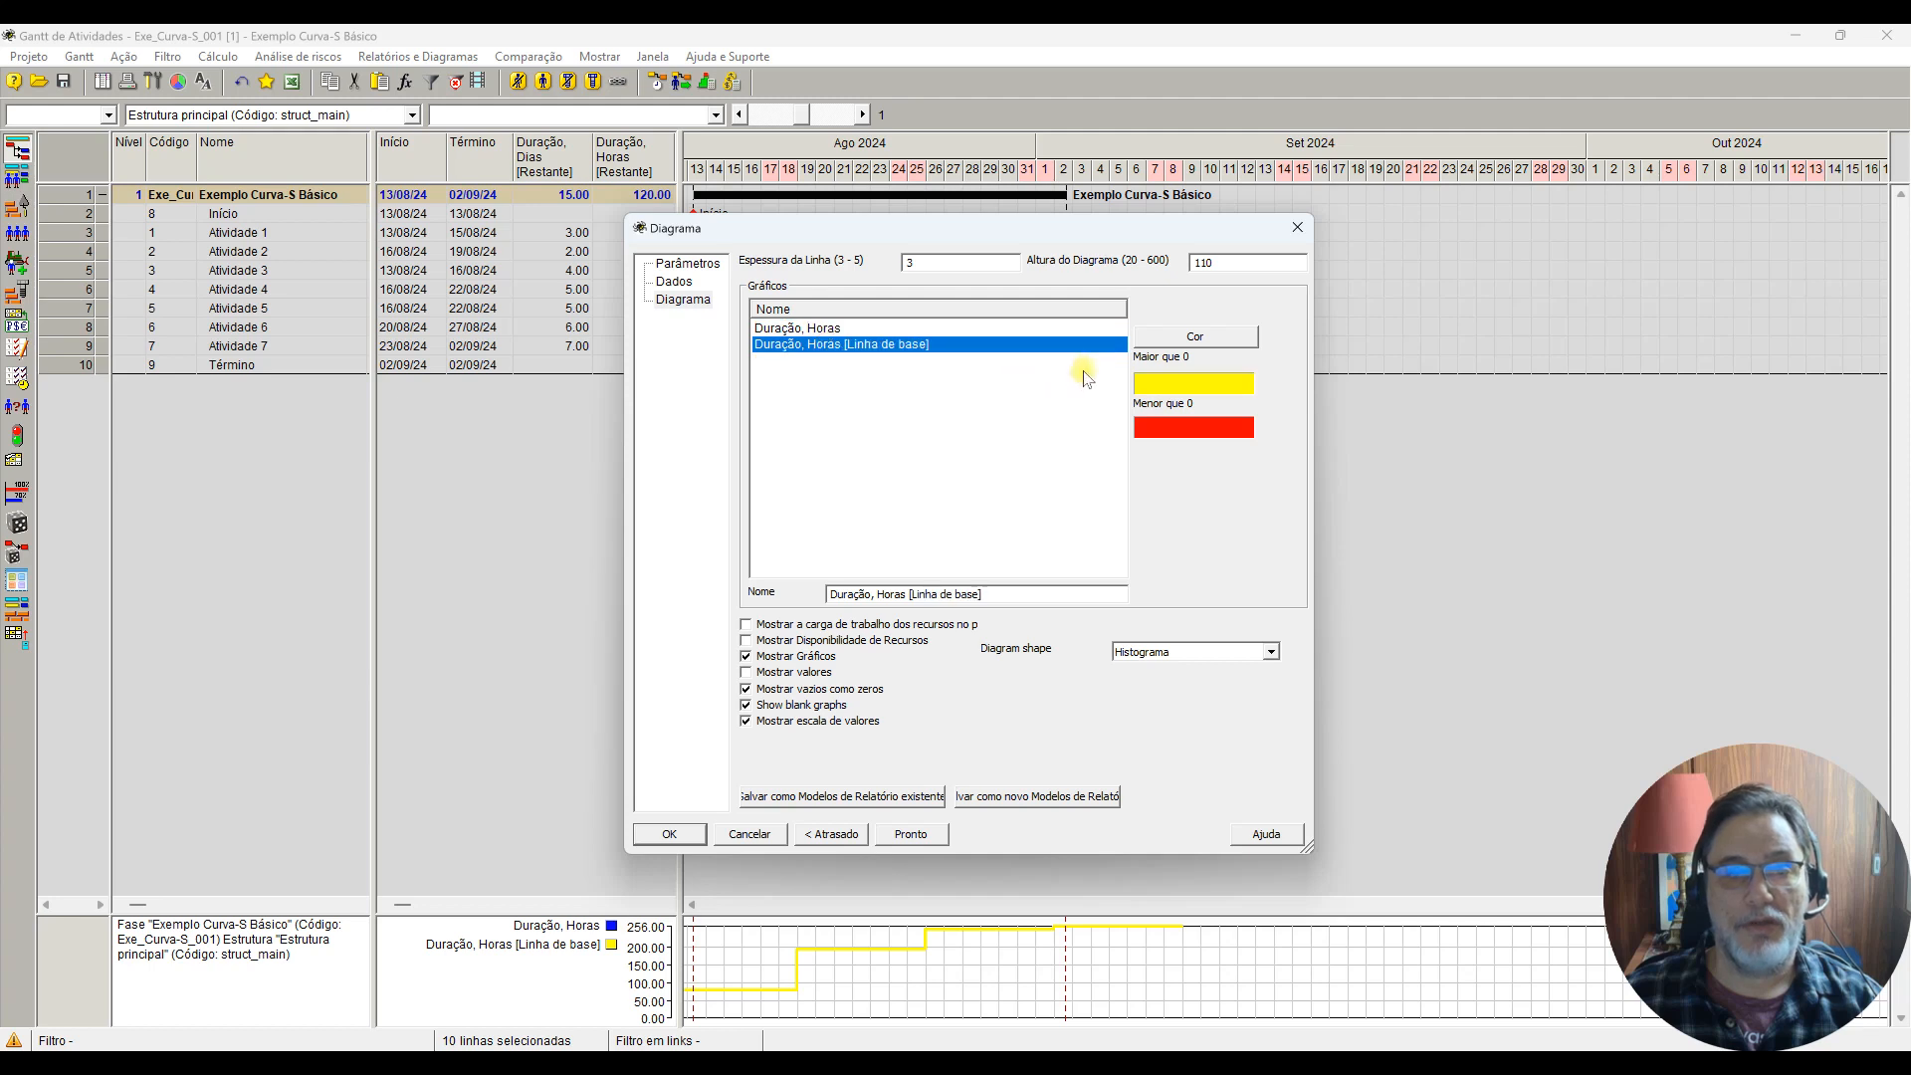
click(1196, 340)
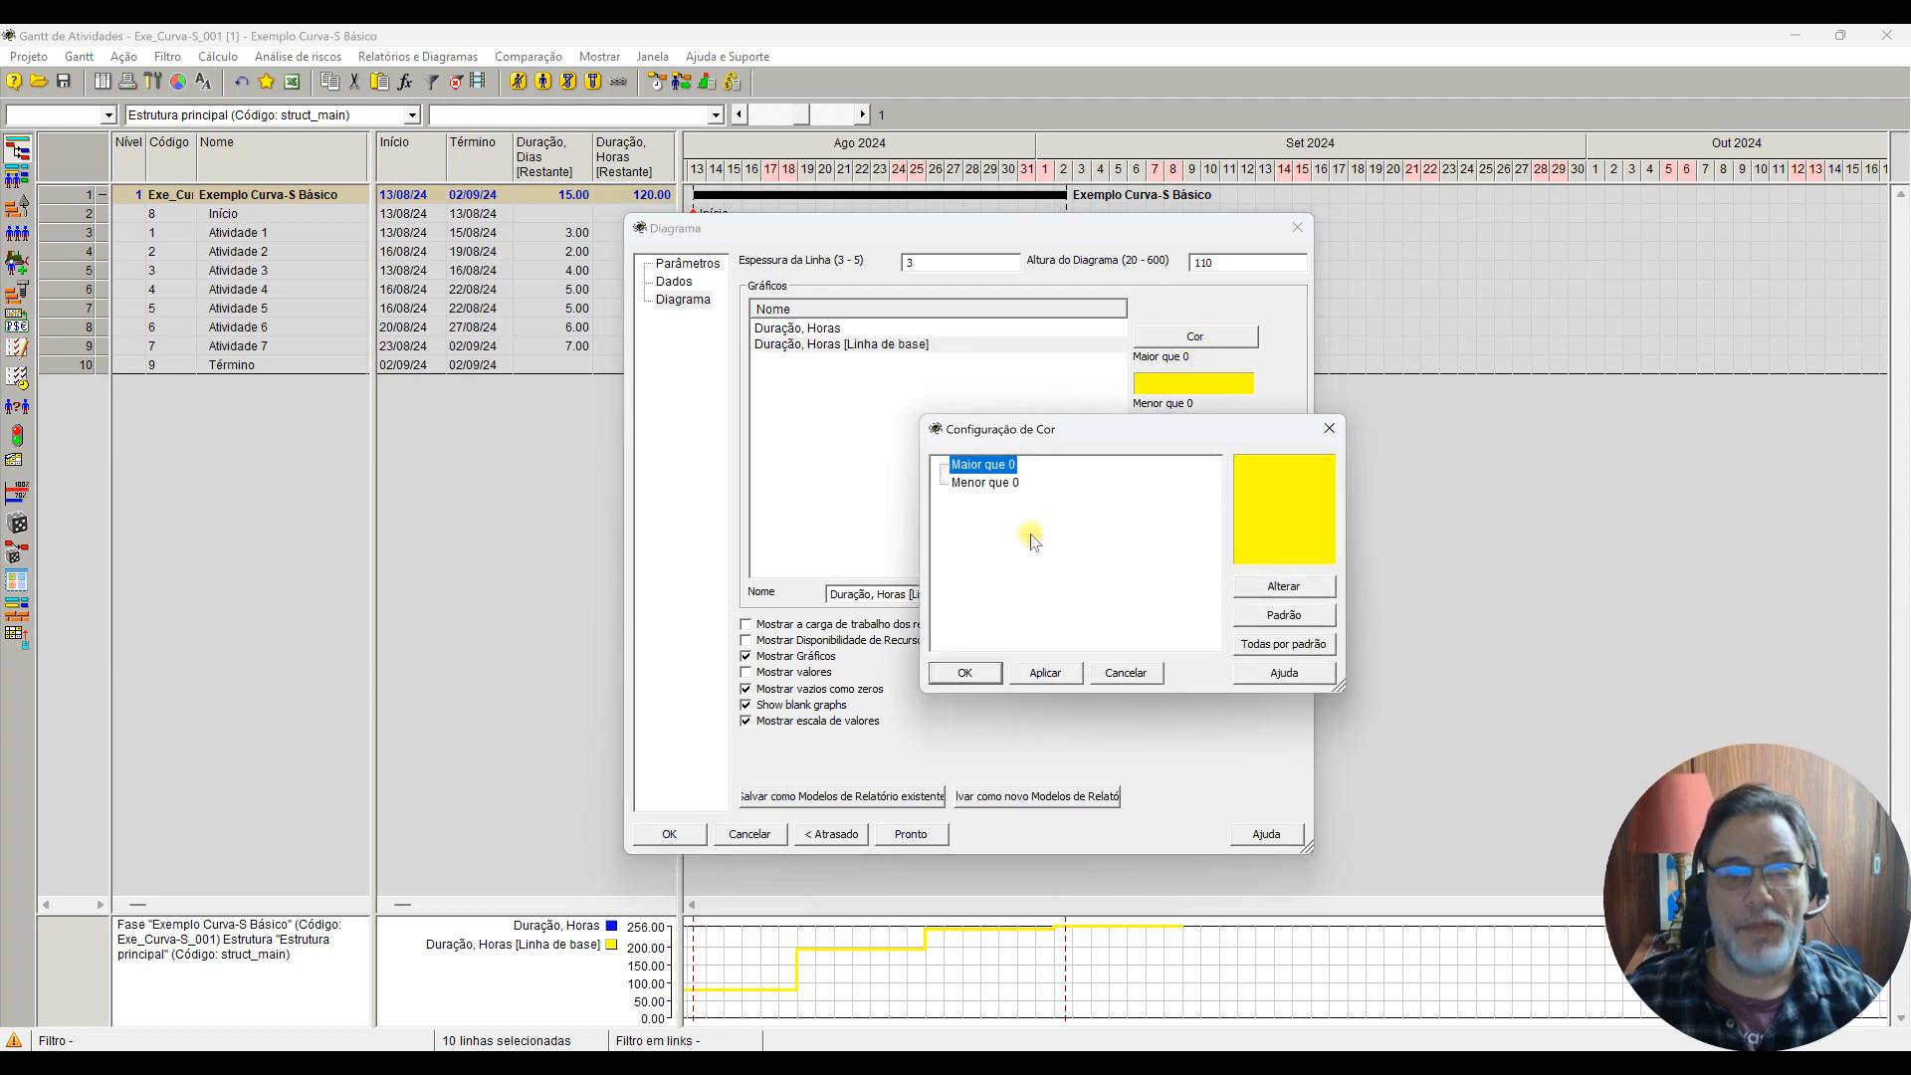
click(1265, 595)
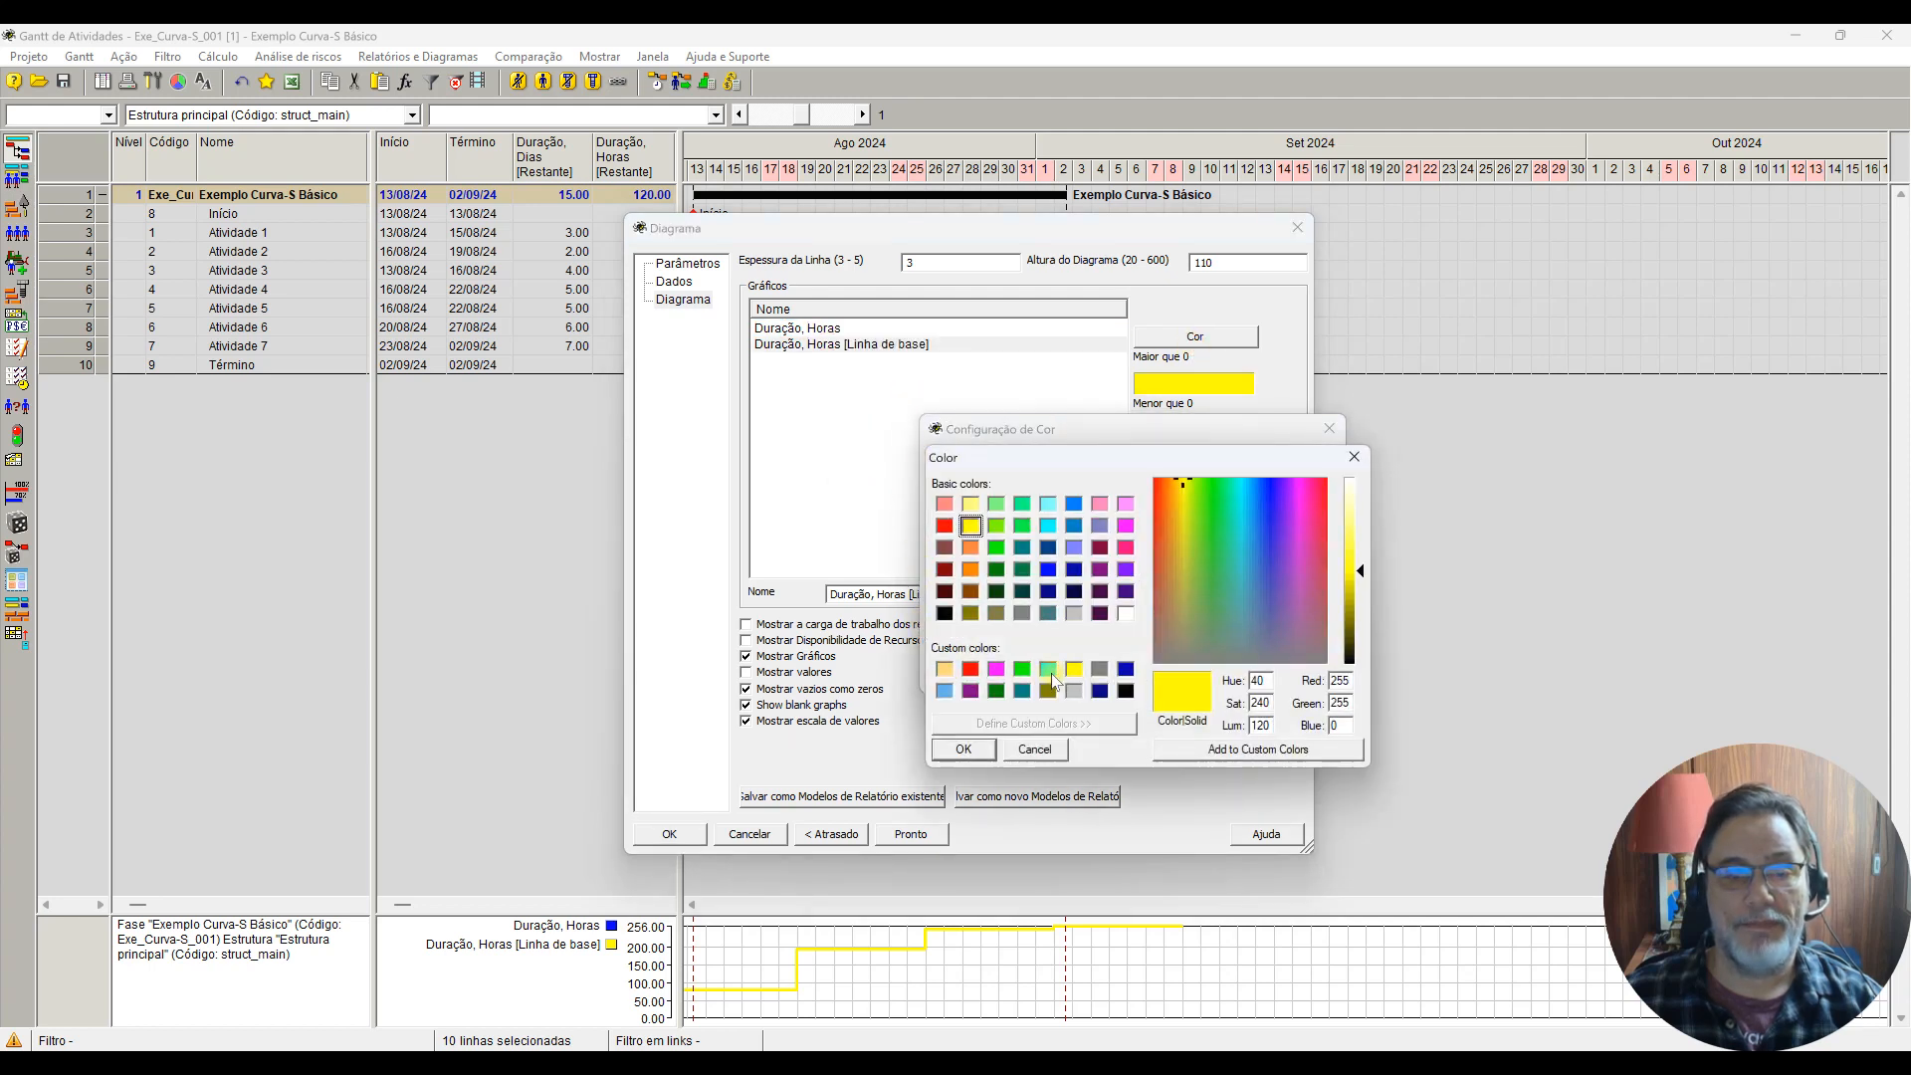
click(997, 691)
click(963, 749)
click(967, 673)
click(665, 835)
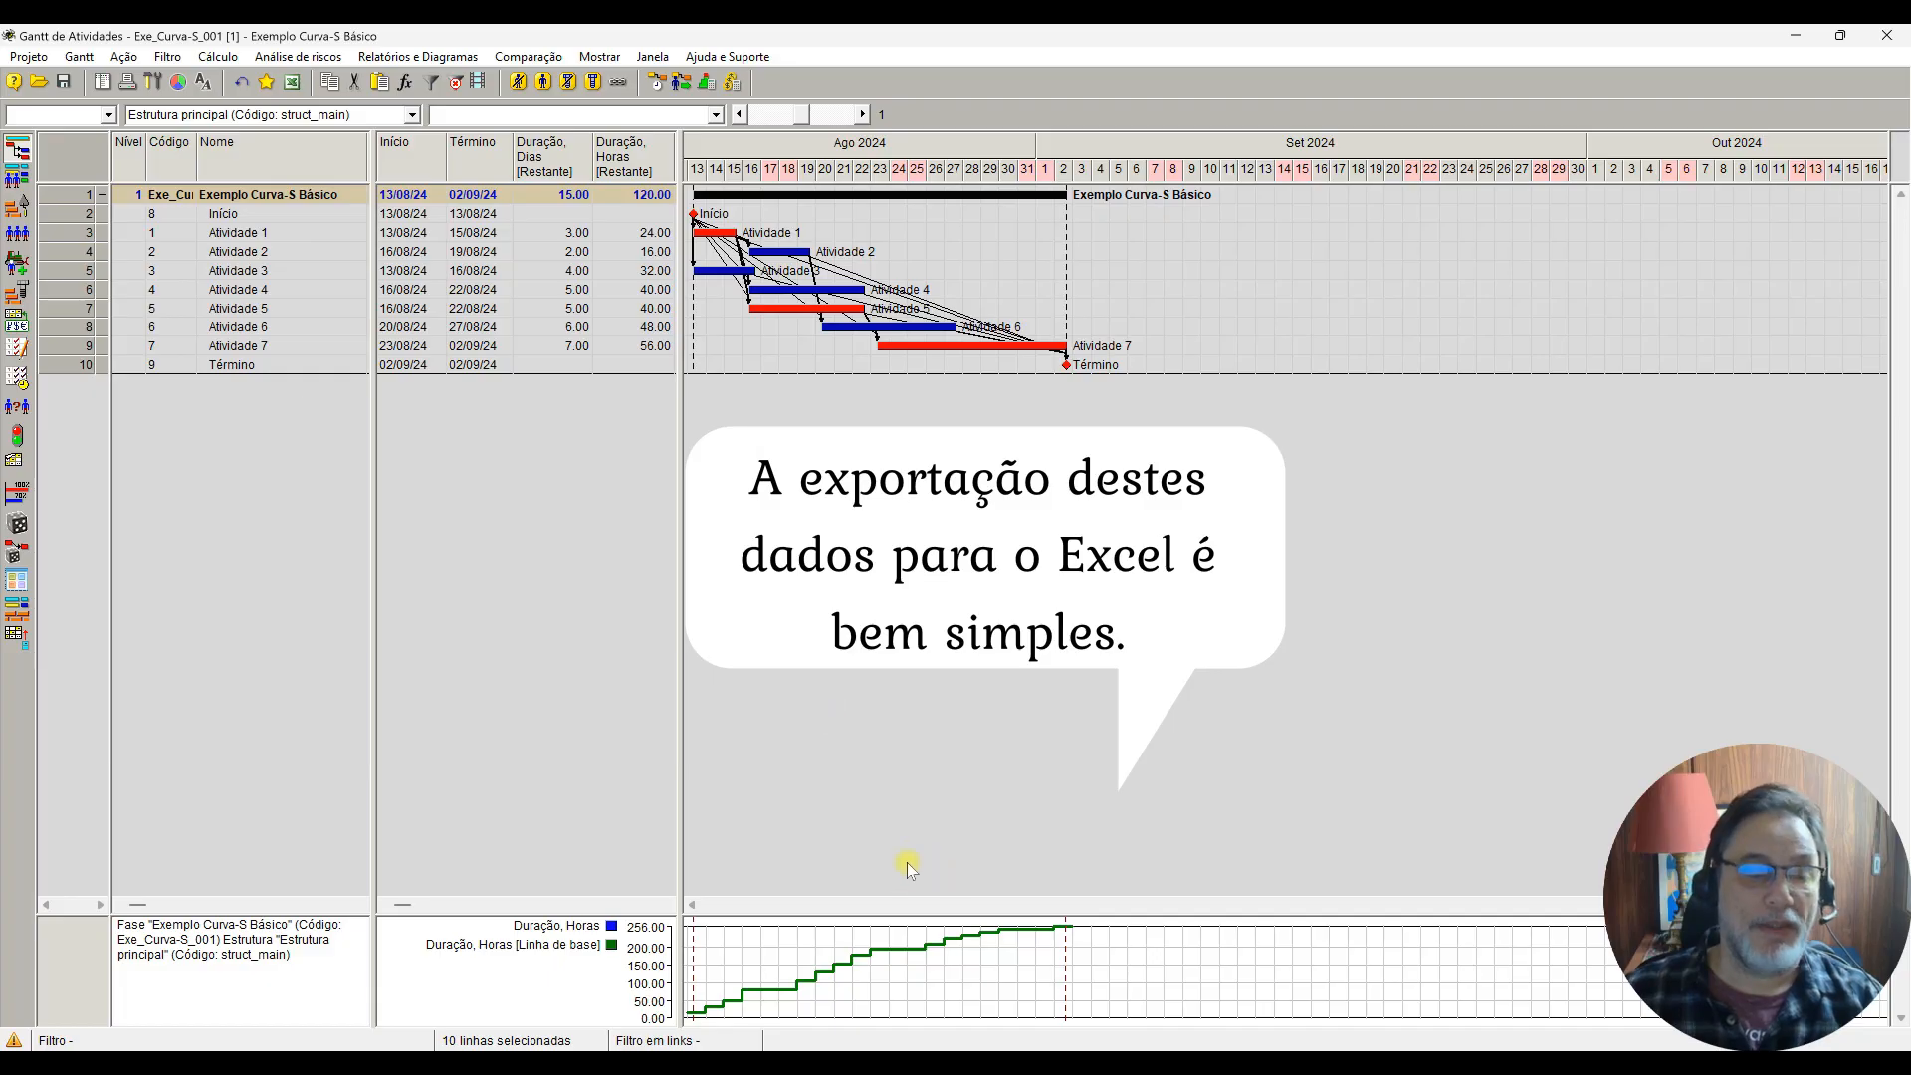
Step: Place the duration-hours diagram on the panel, open the panel and enlarge the chart there
right_click(998, 982)
click(1030, 913)
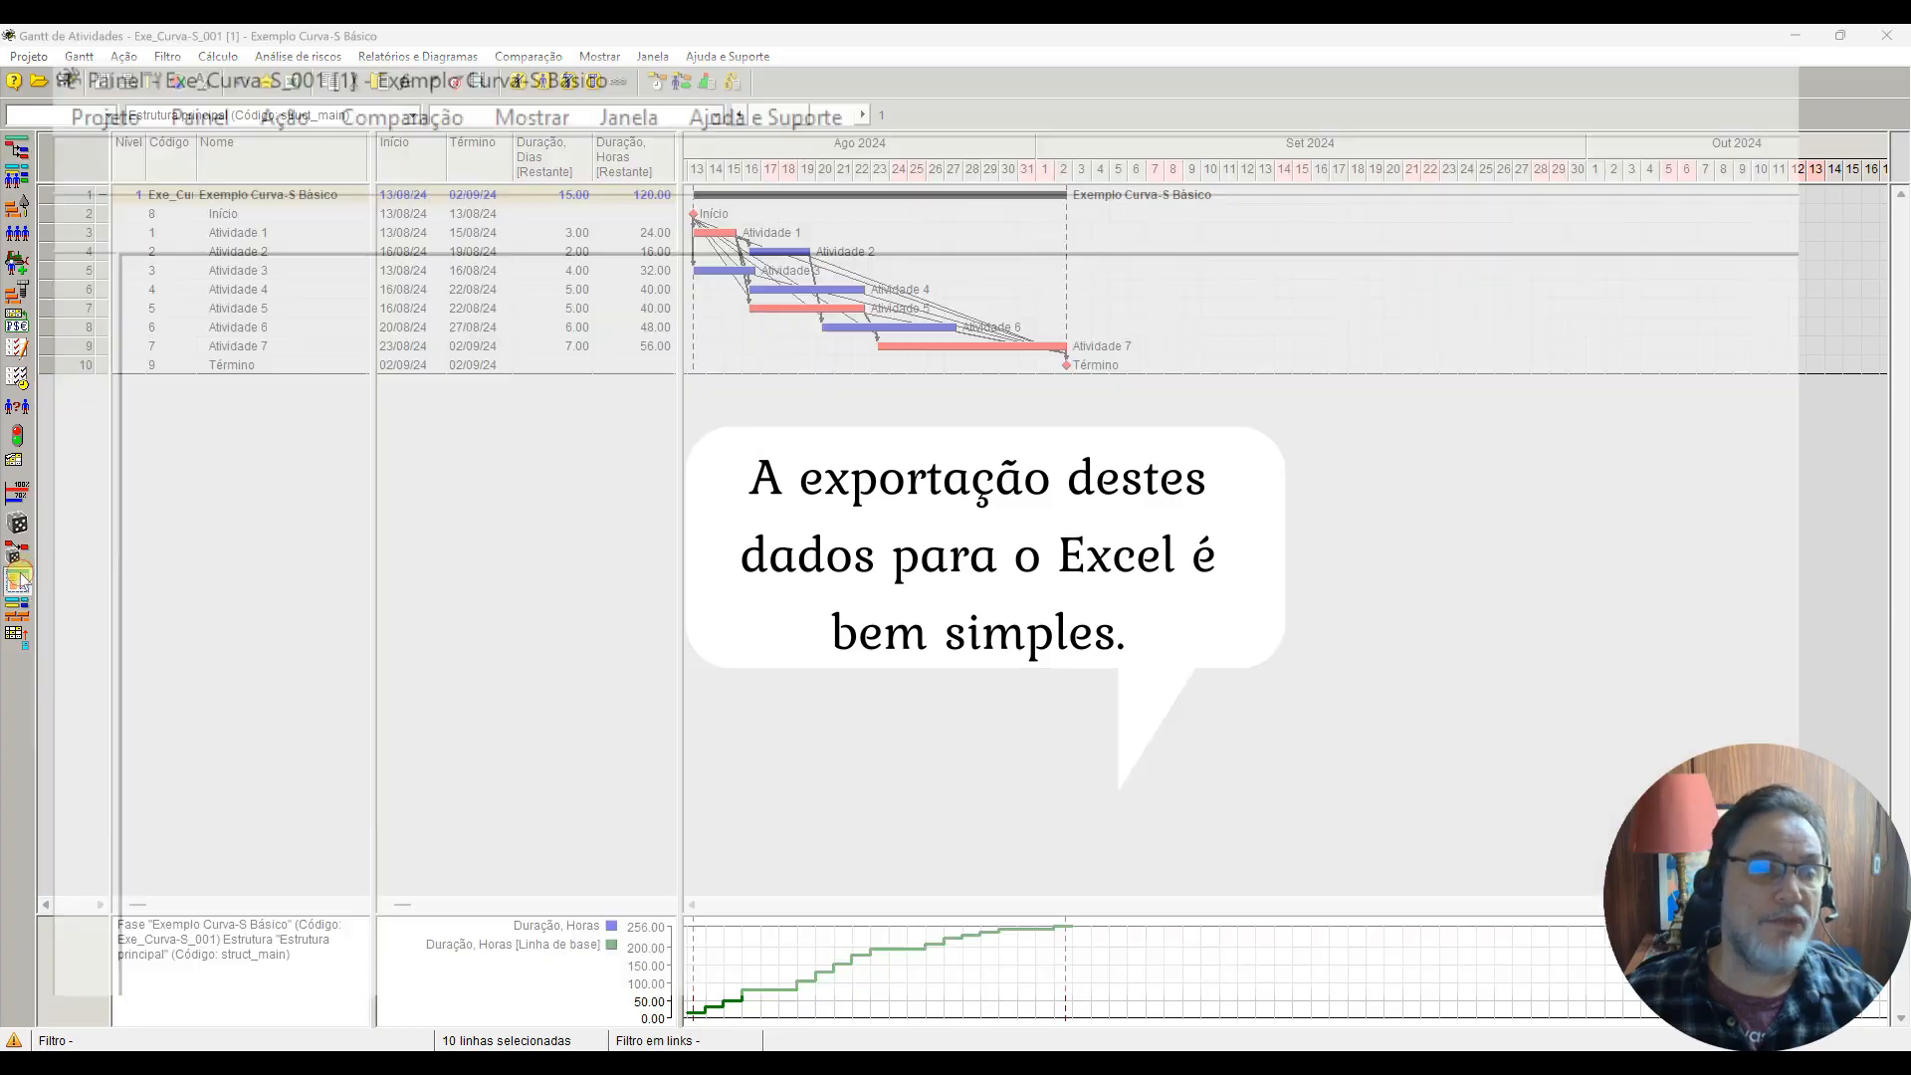
click(17, 581)
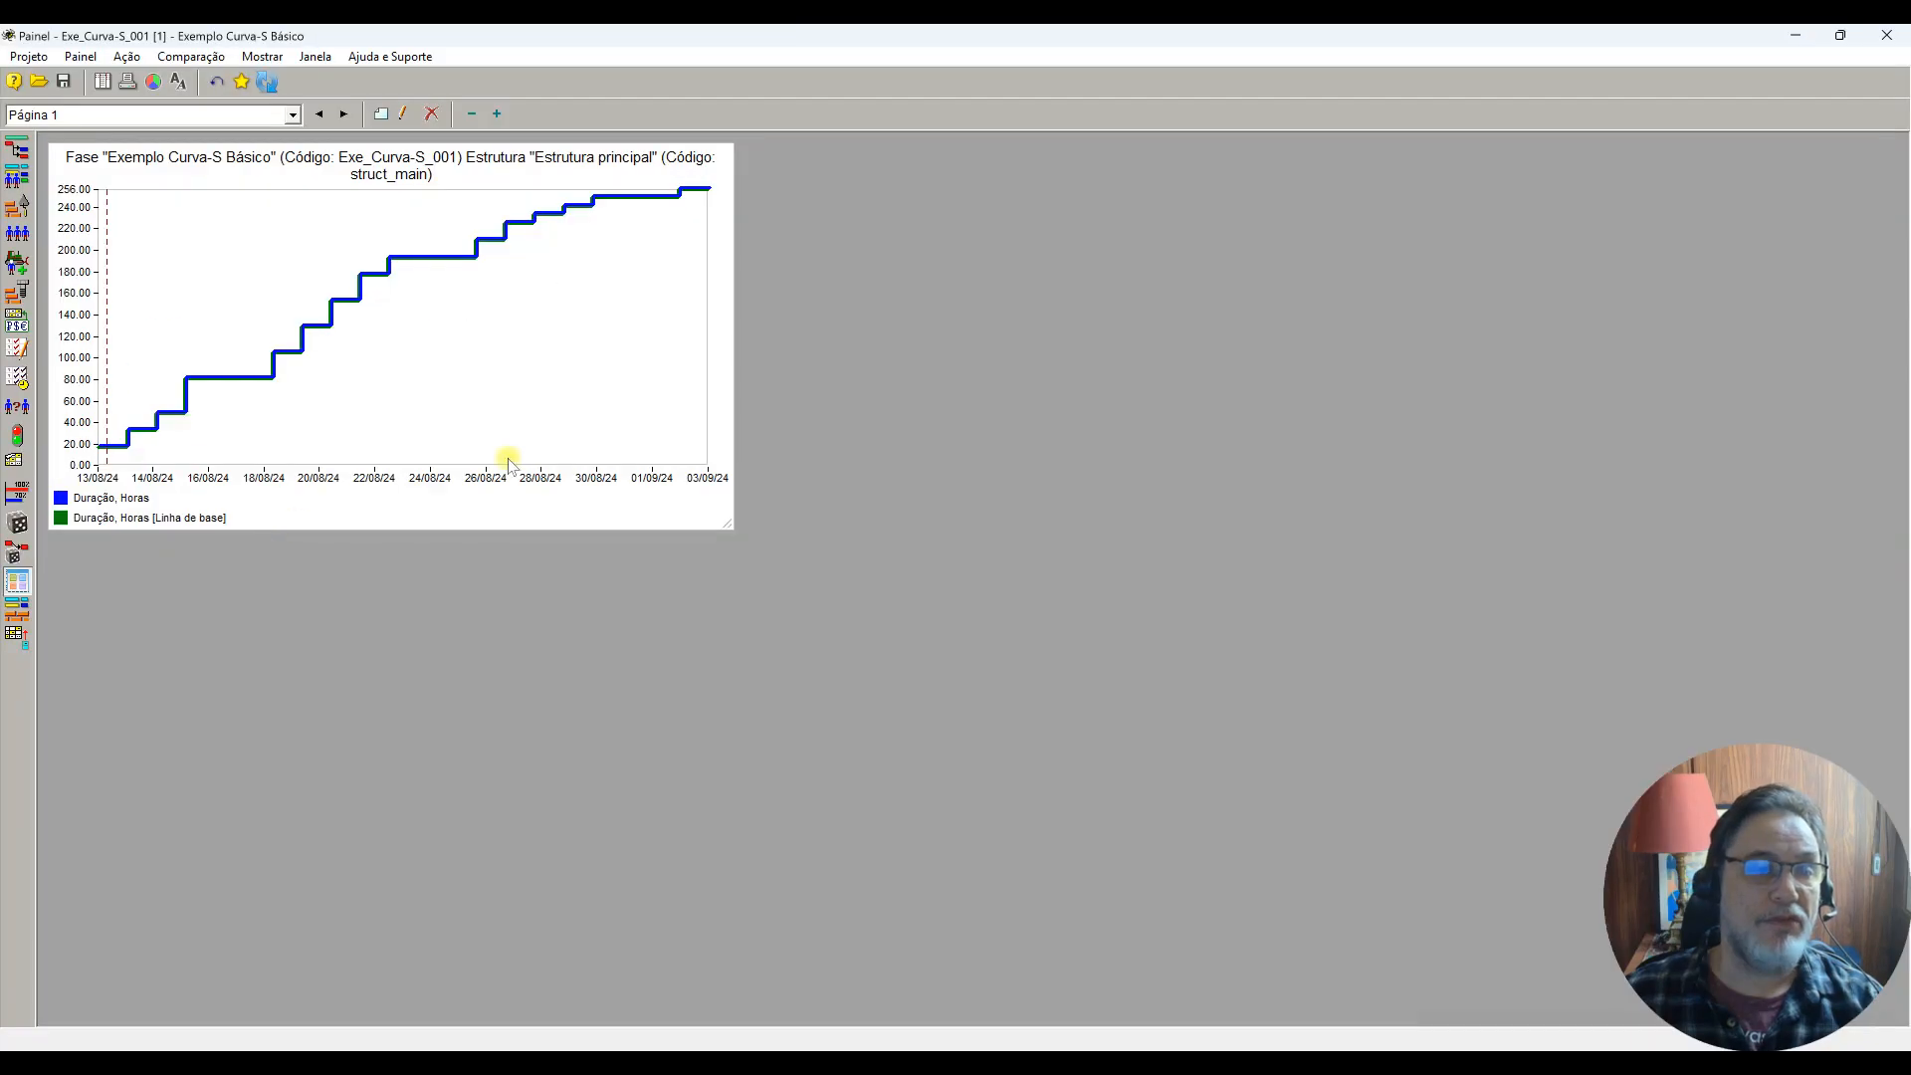
drag(729, 527, 1063, 801)
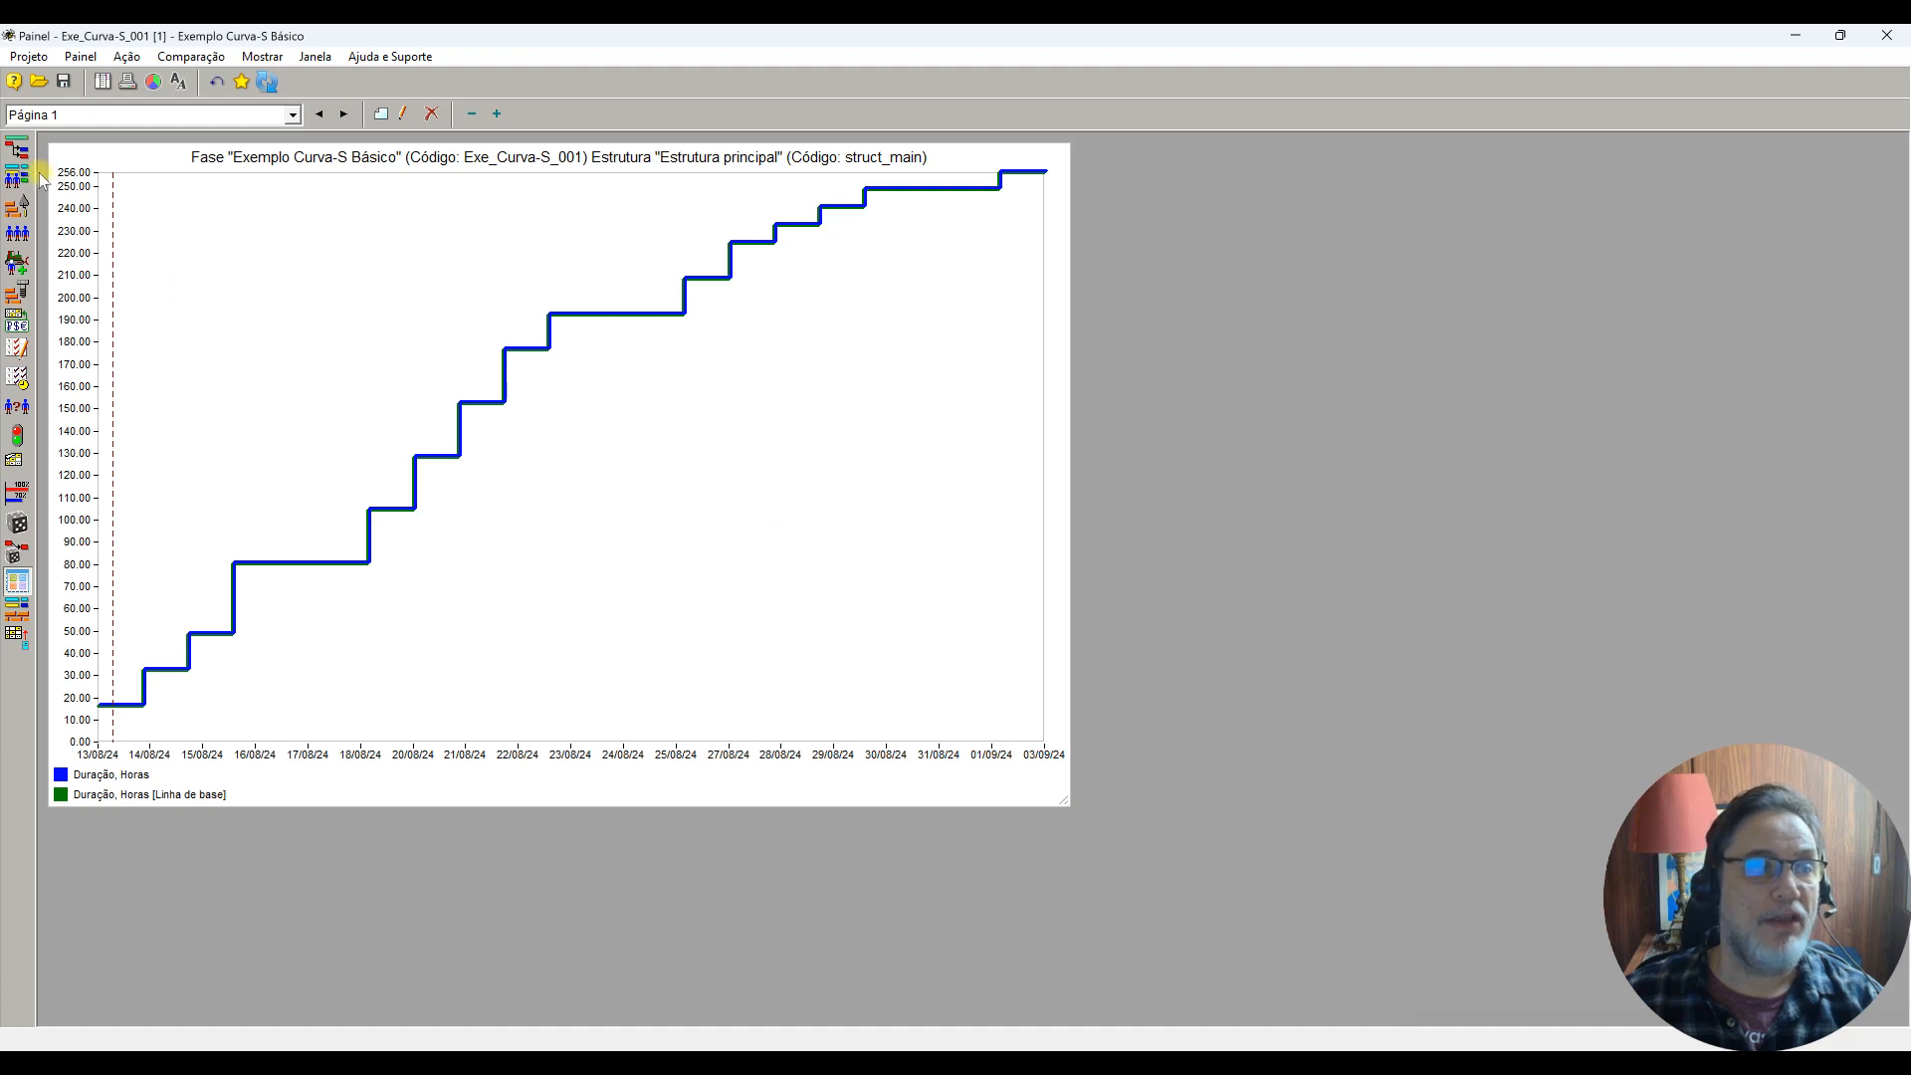
Step: Return to the activity Gantt and change the diagram shape from a stepped histogram to sloped lines
click(17, 149)
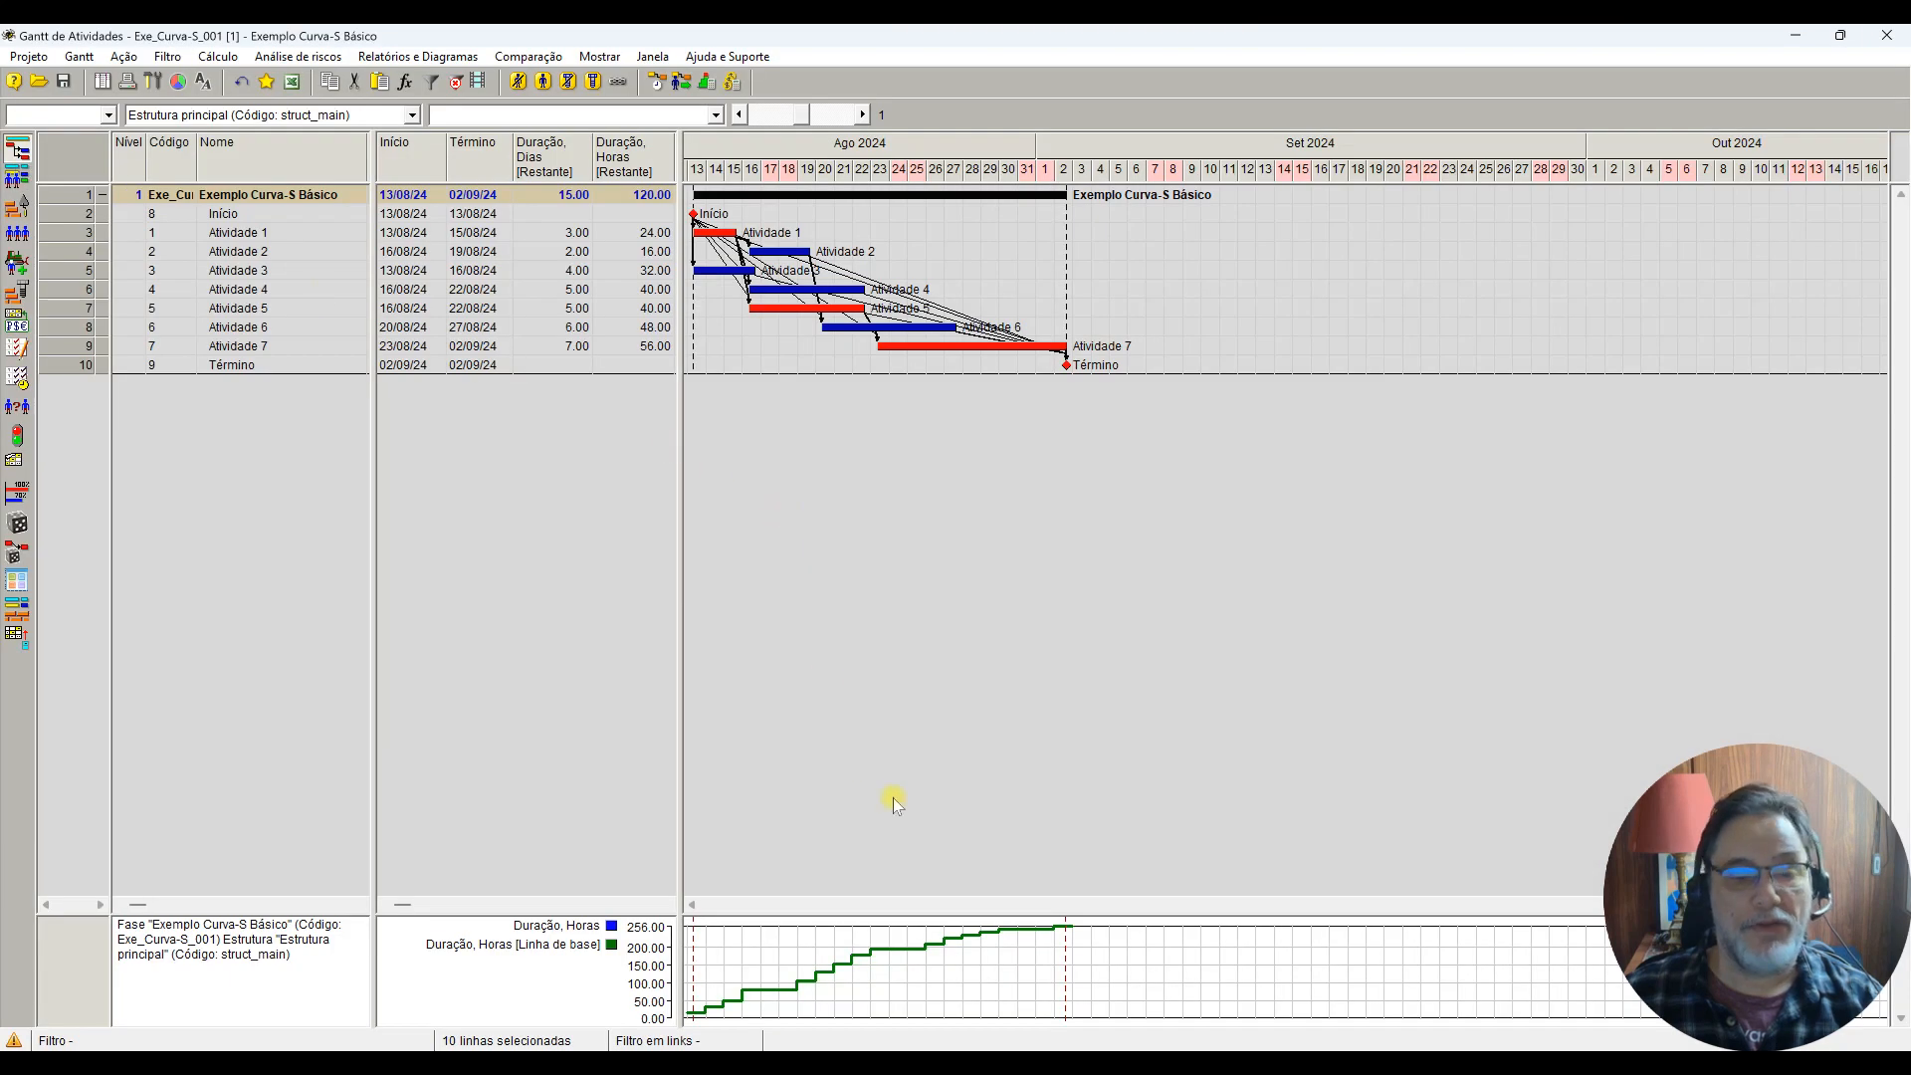
right_click(1010, 975)
click(1098, 827)
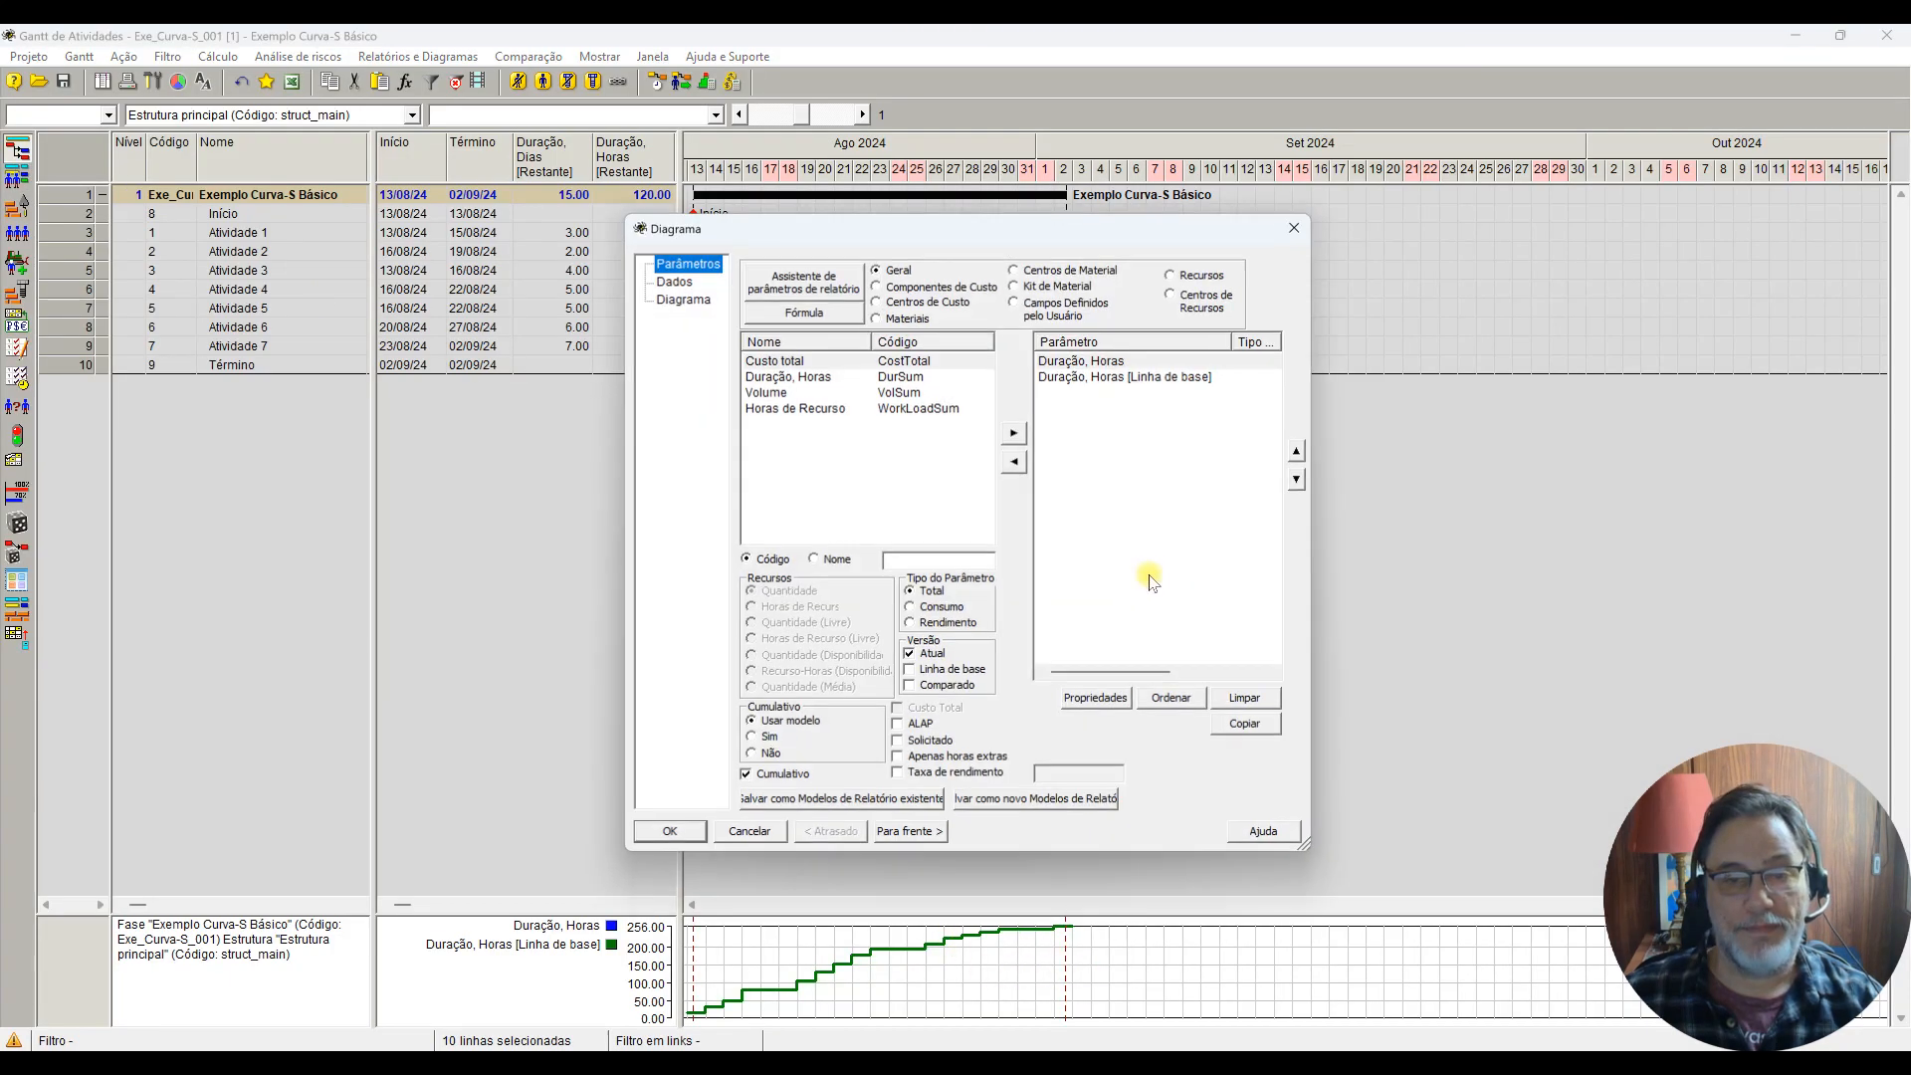
click(911, 834)
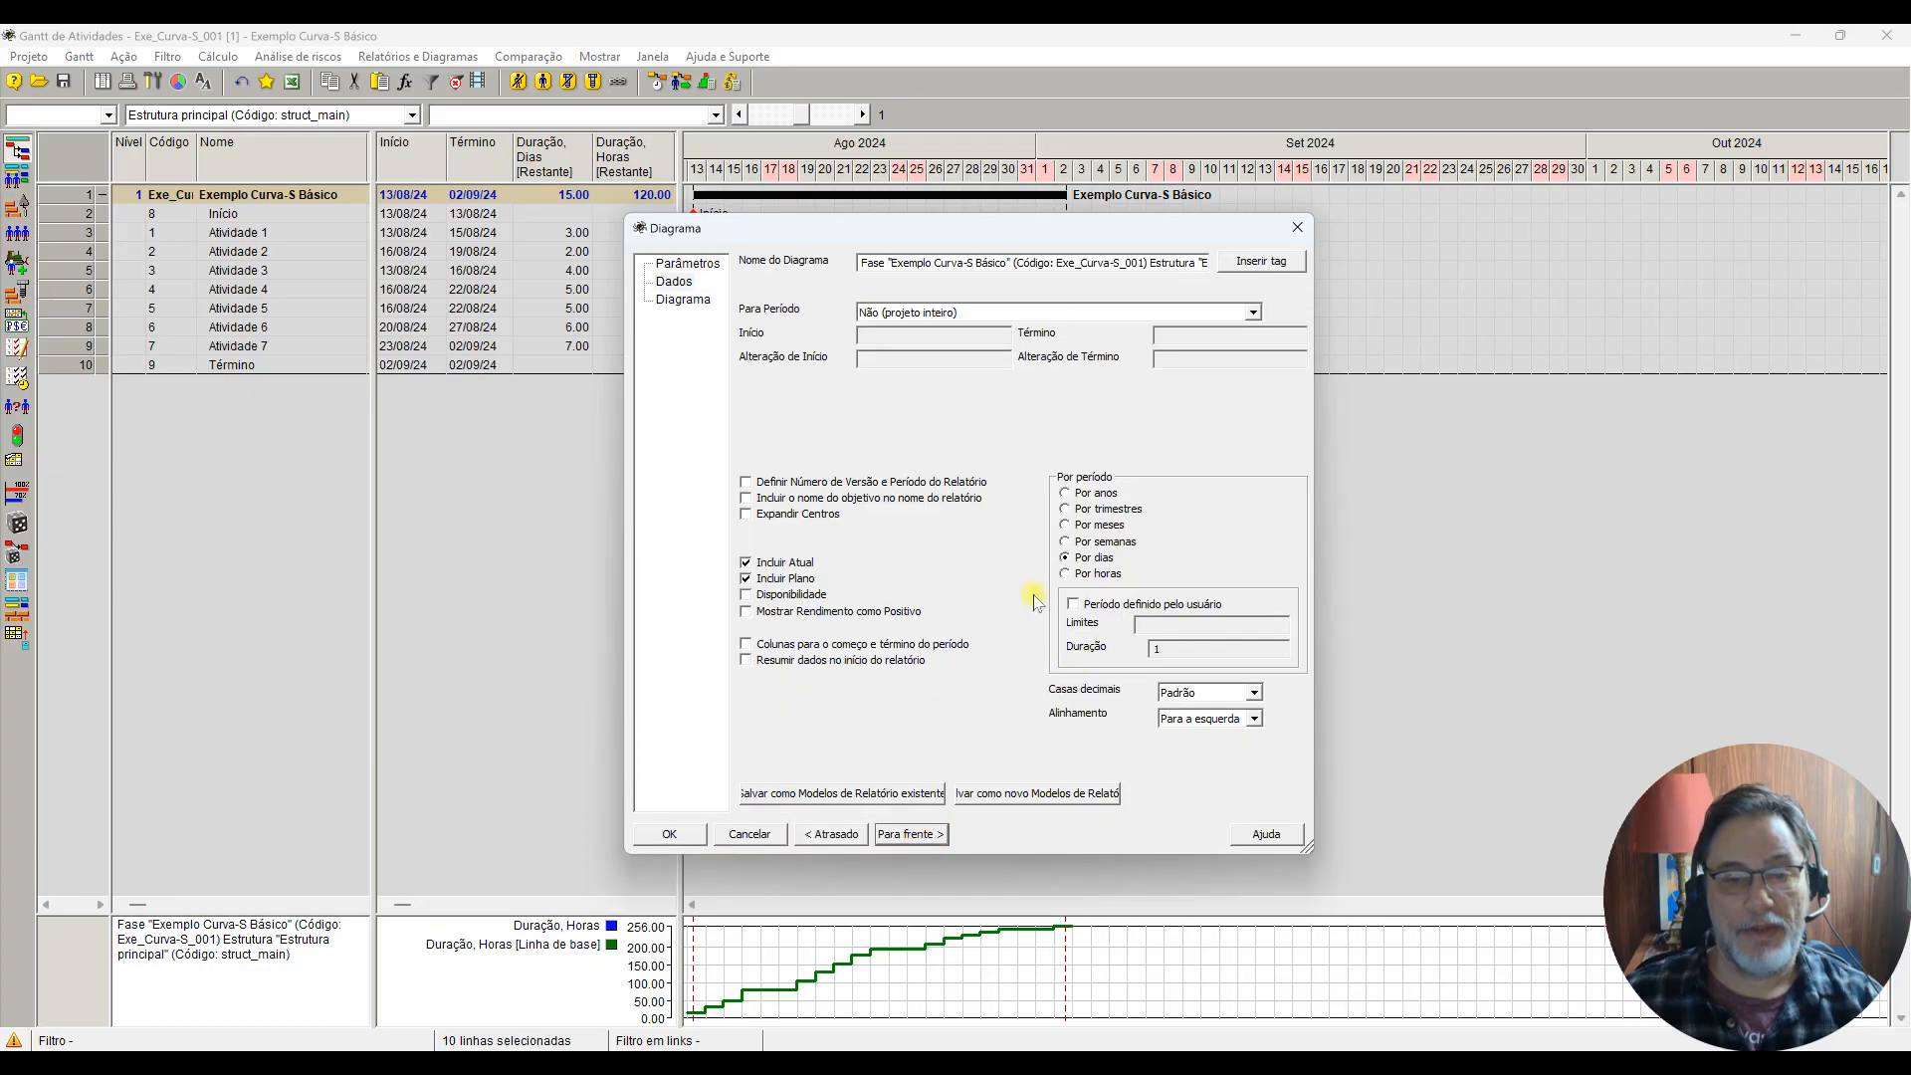
click(669, 834)
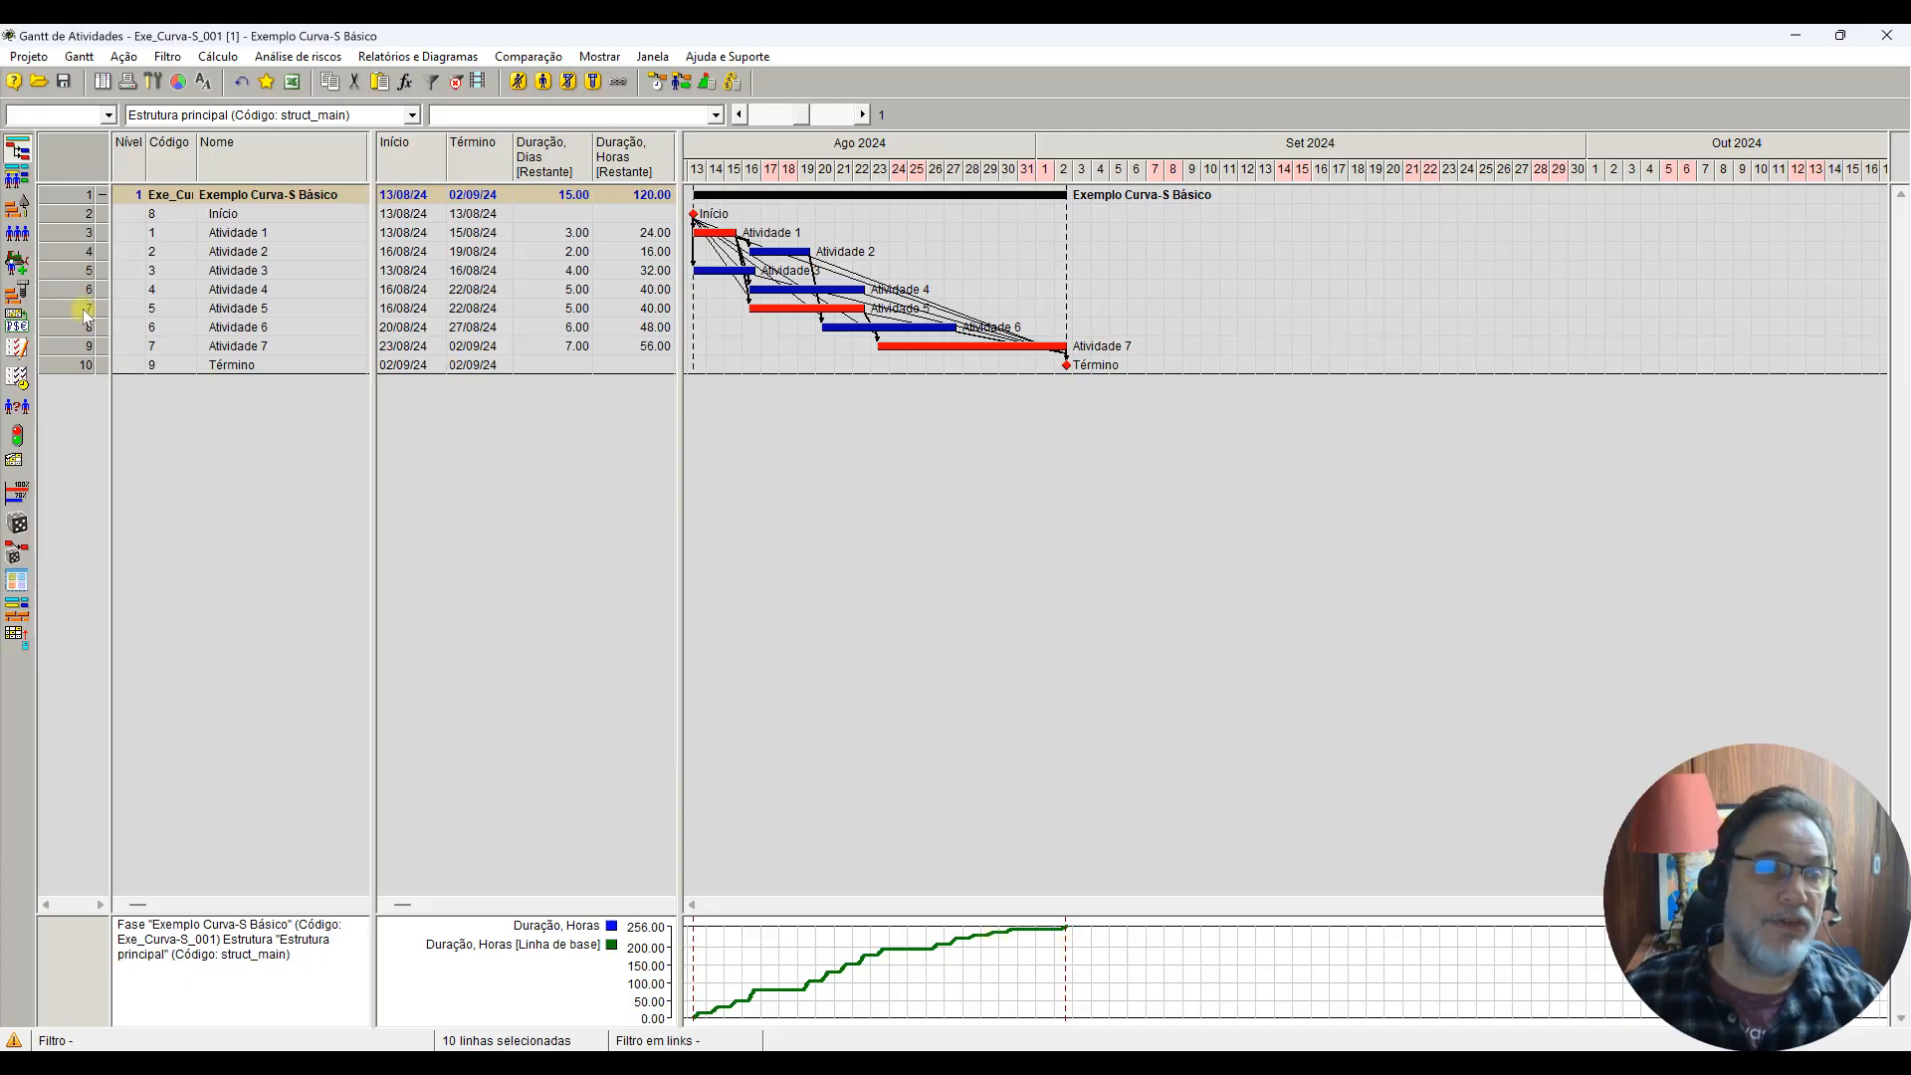
Step: Examine the earned value analysis diagram parameters for the project phase, then close them without creating a diagram
right_click(53, 202)
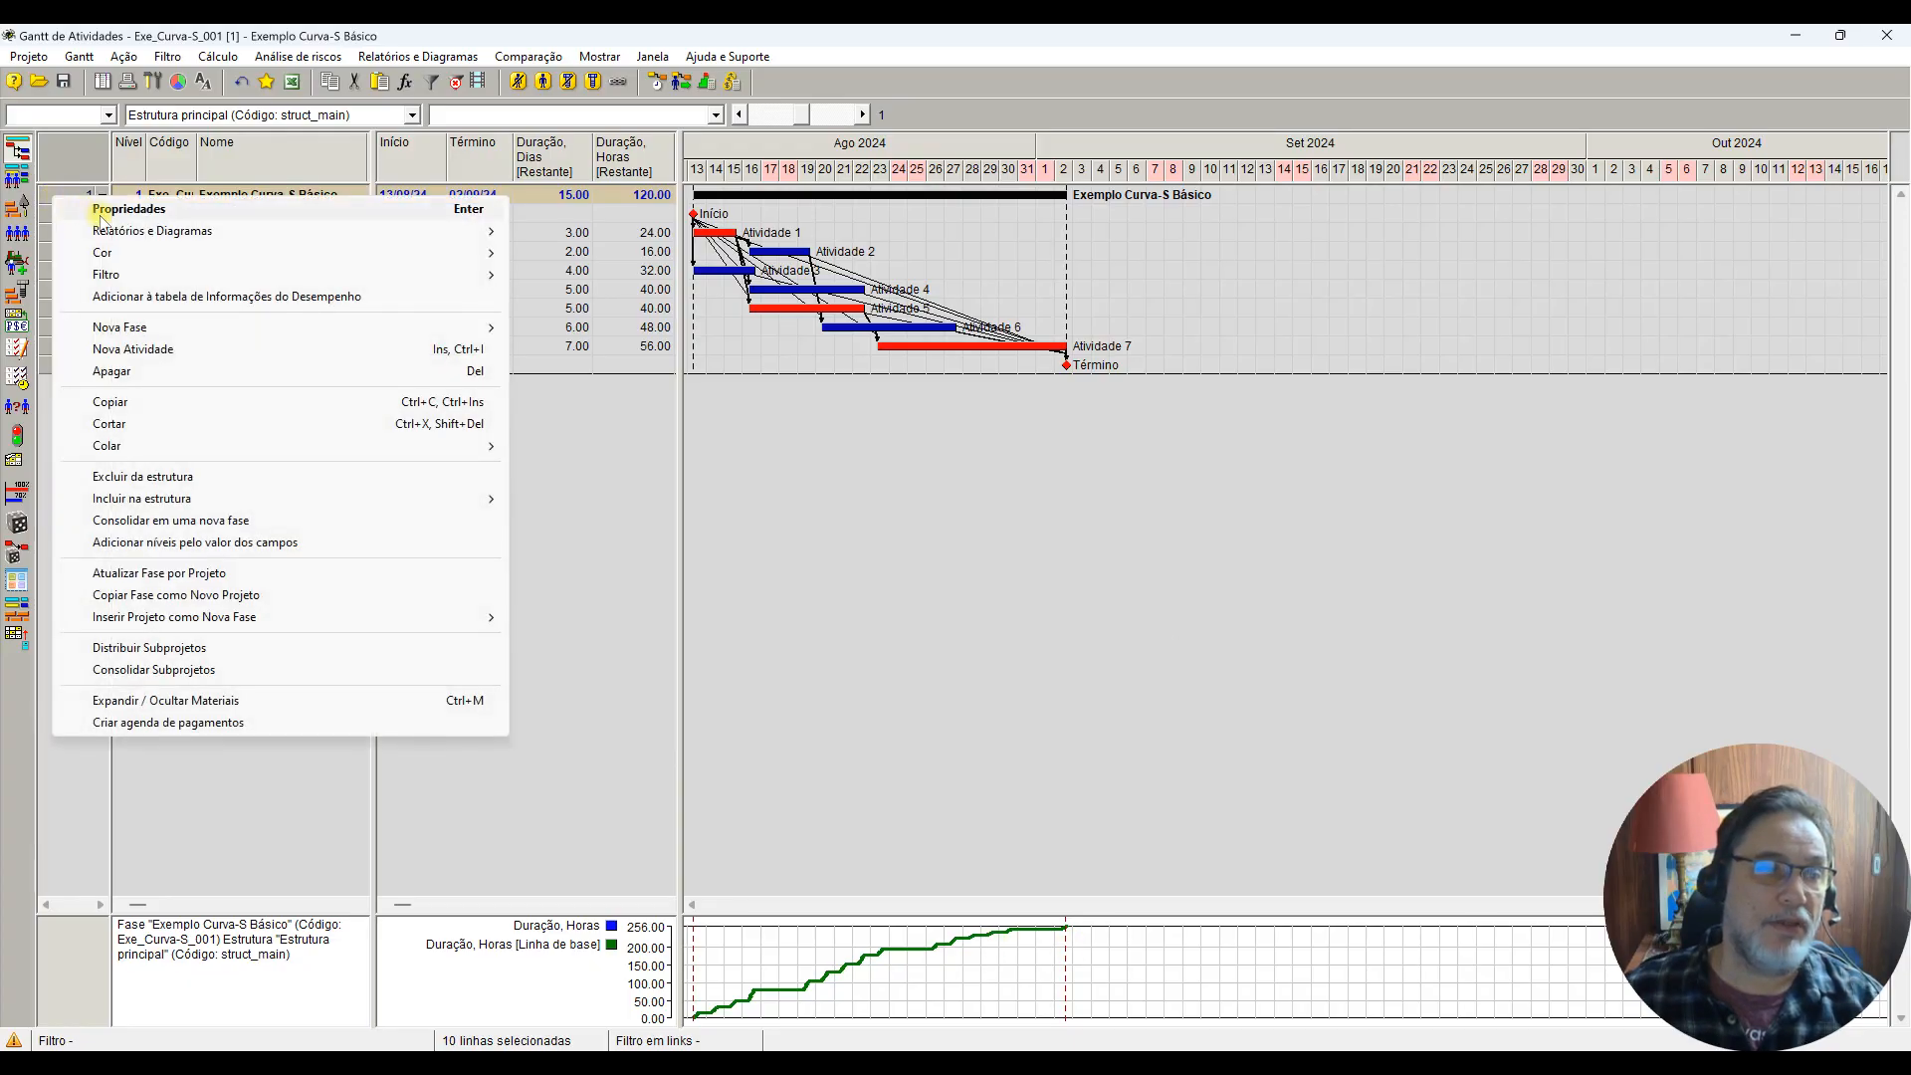
mouse_move(169, 235)
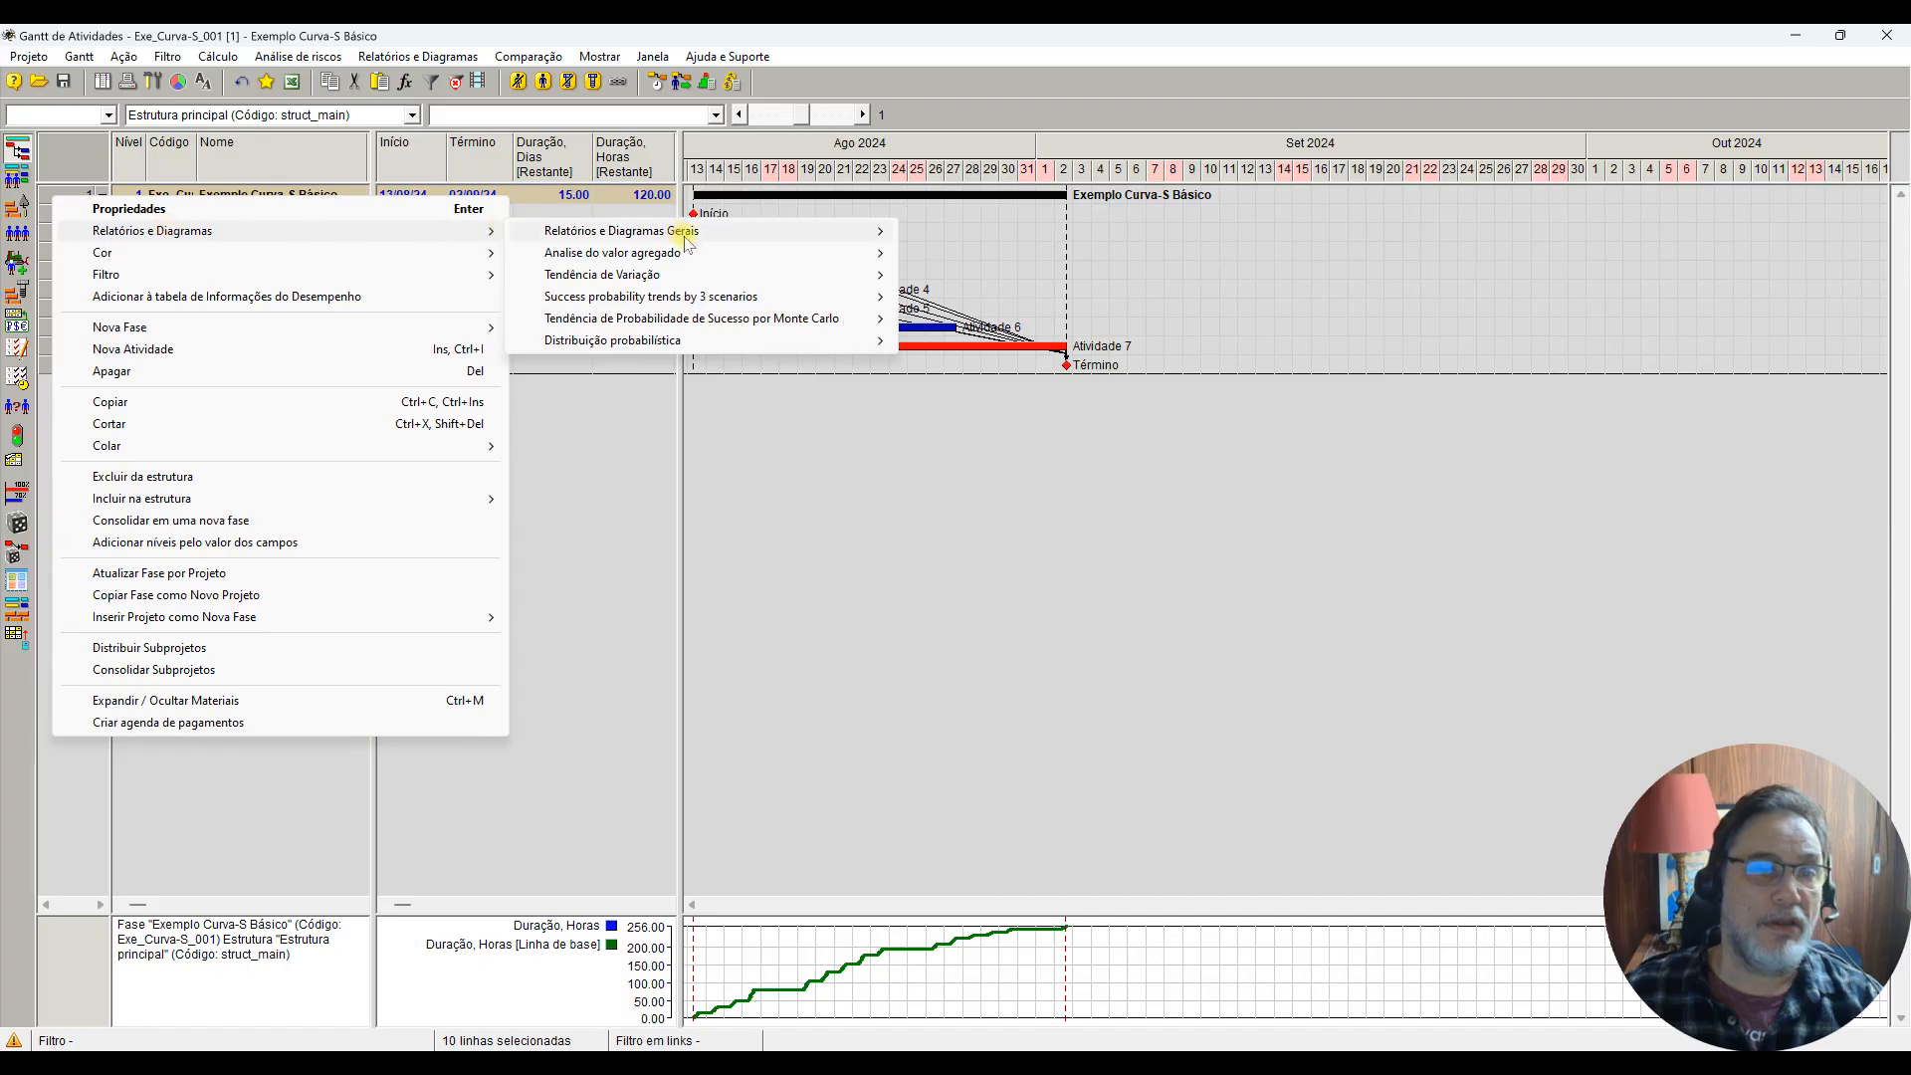
mouse_move(717, 256)
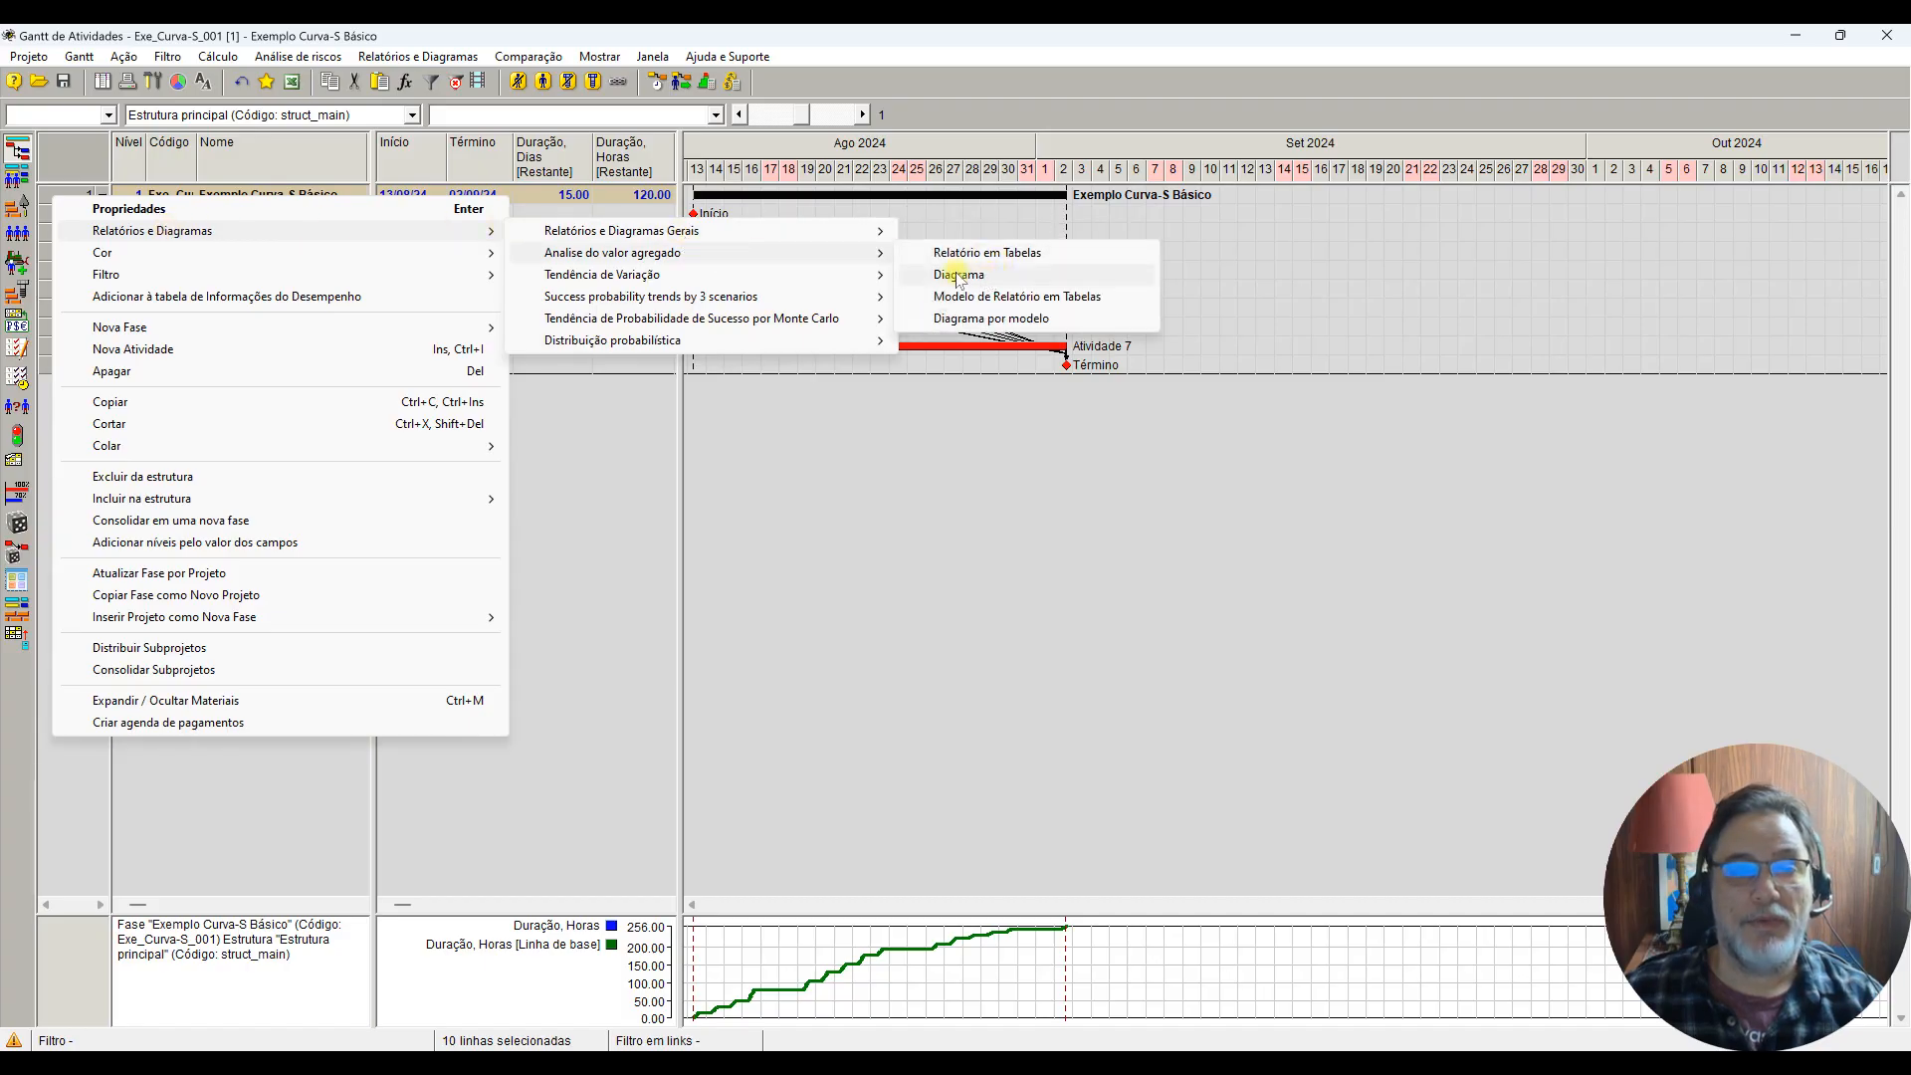
click(959, 276)
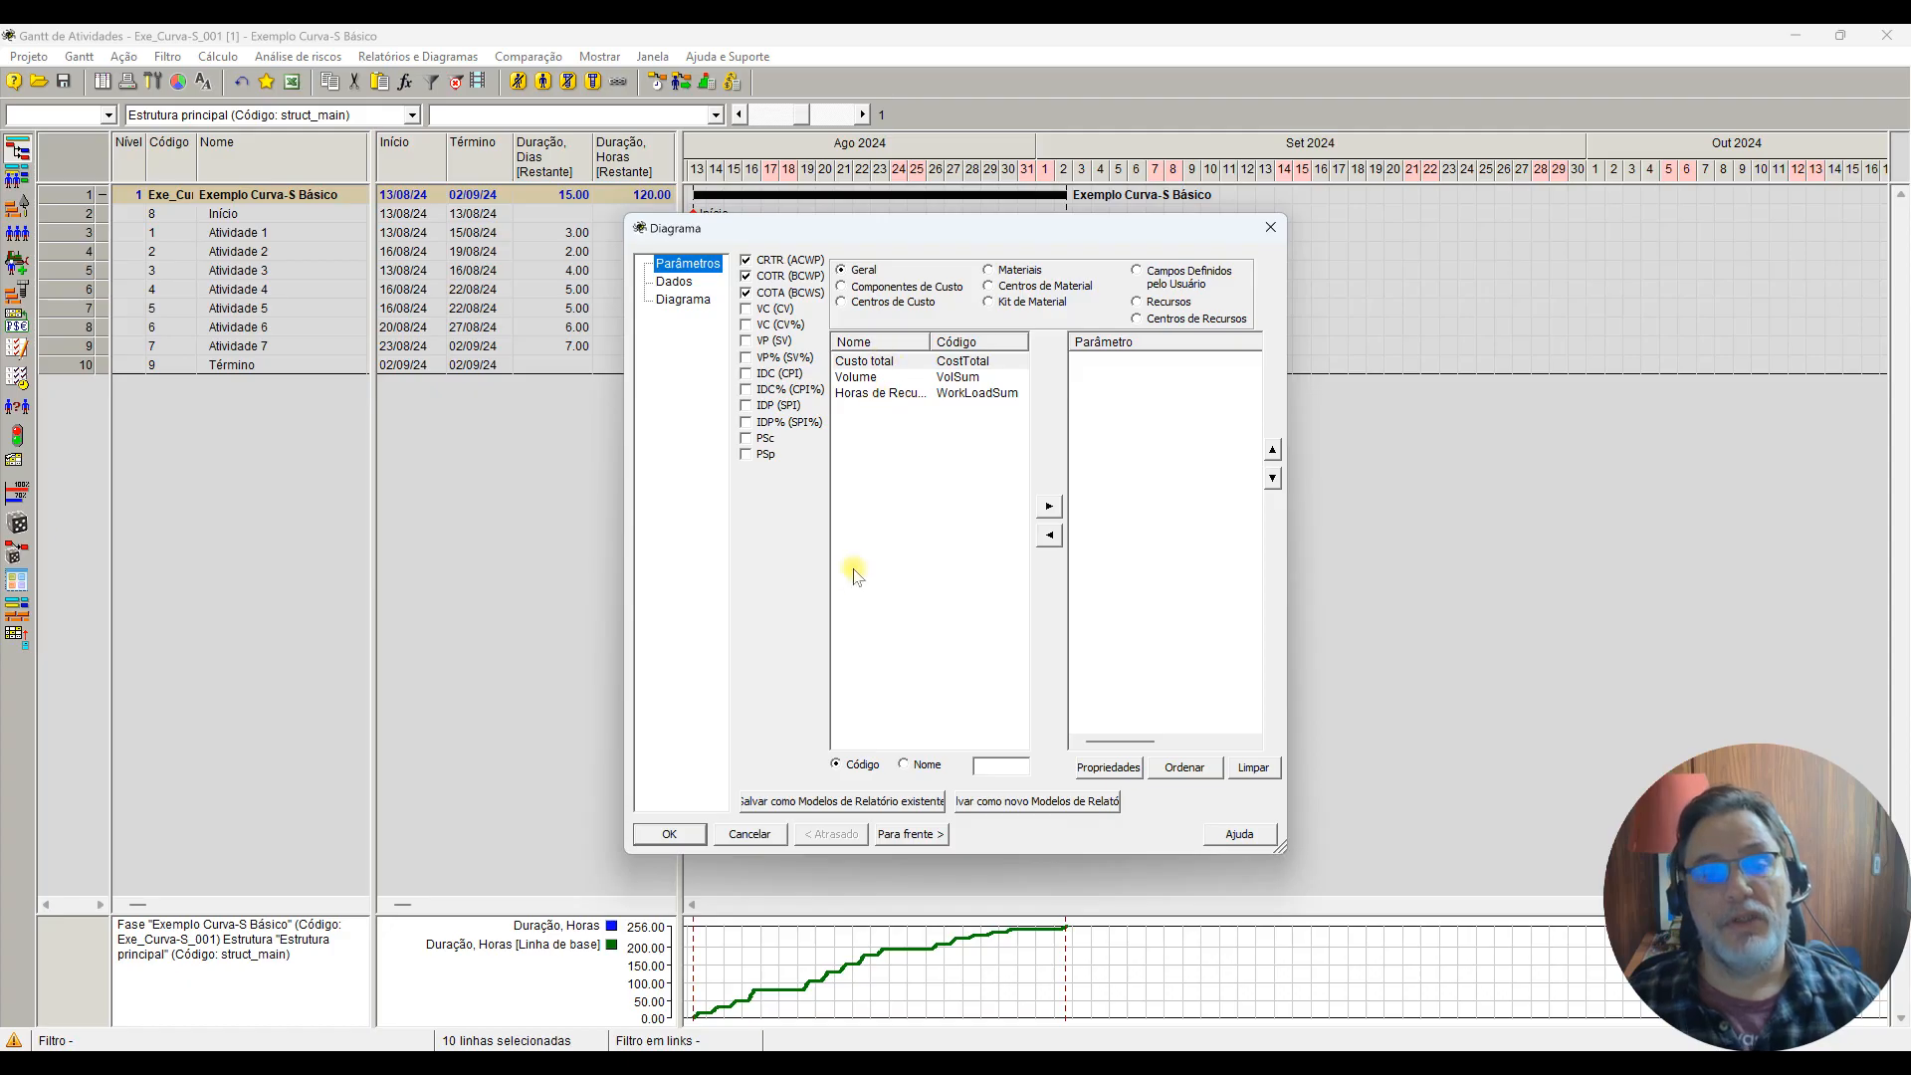
click(750, 835)
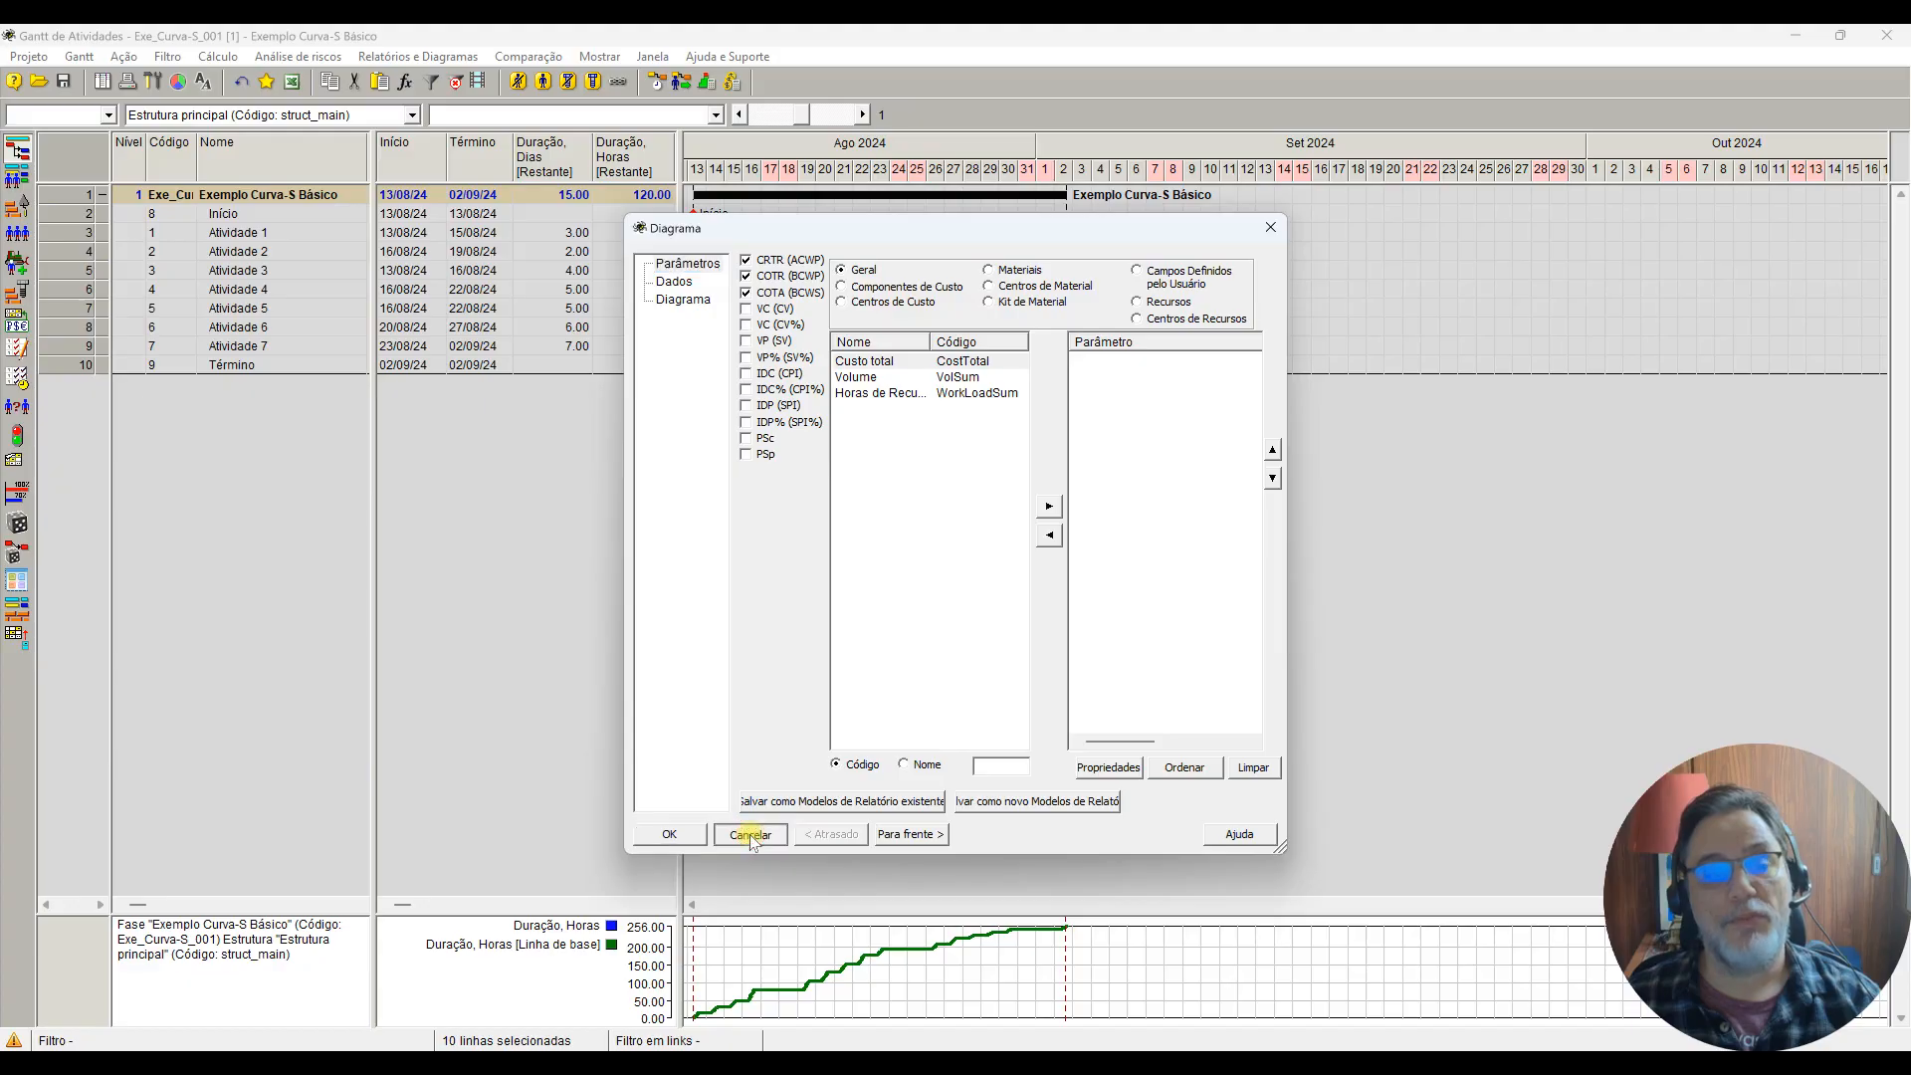
Step: Create resources A (Recurso A) and B (Recurso B) in the resource table and return to the activity Gantt
click(18, 234)
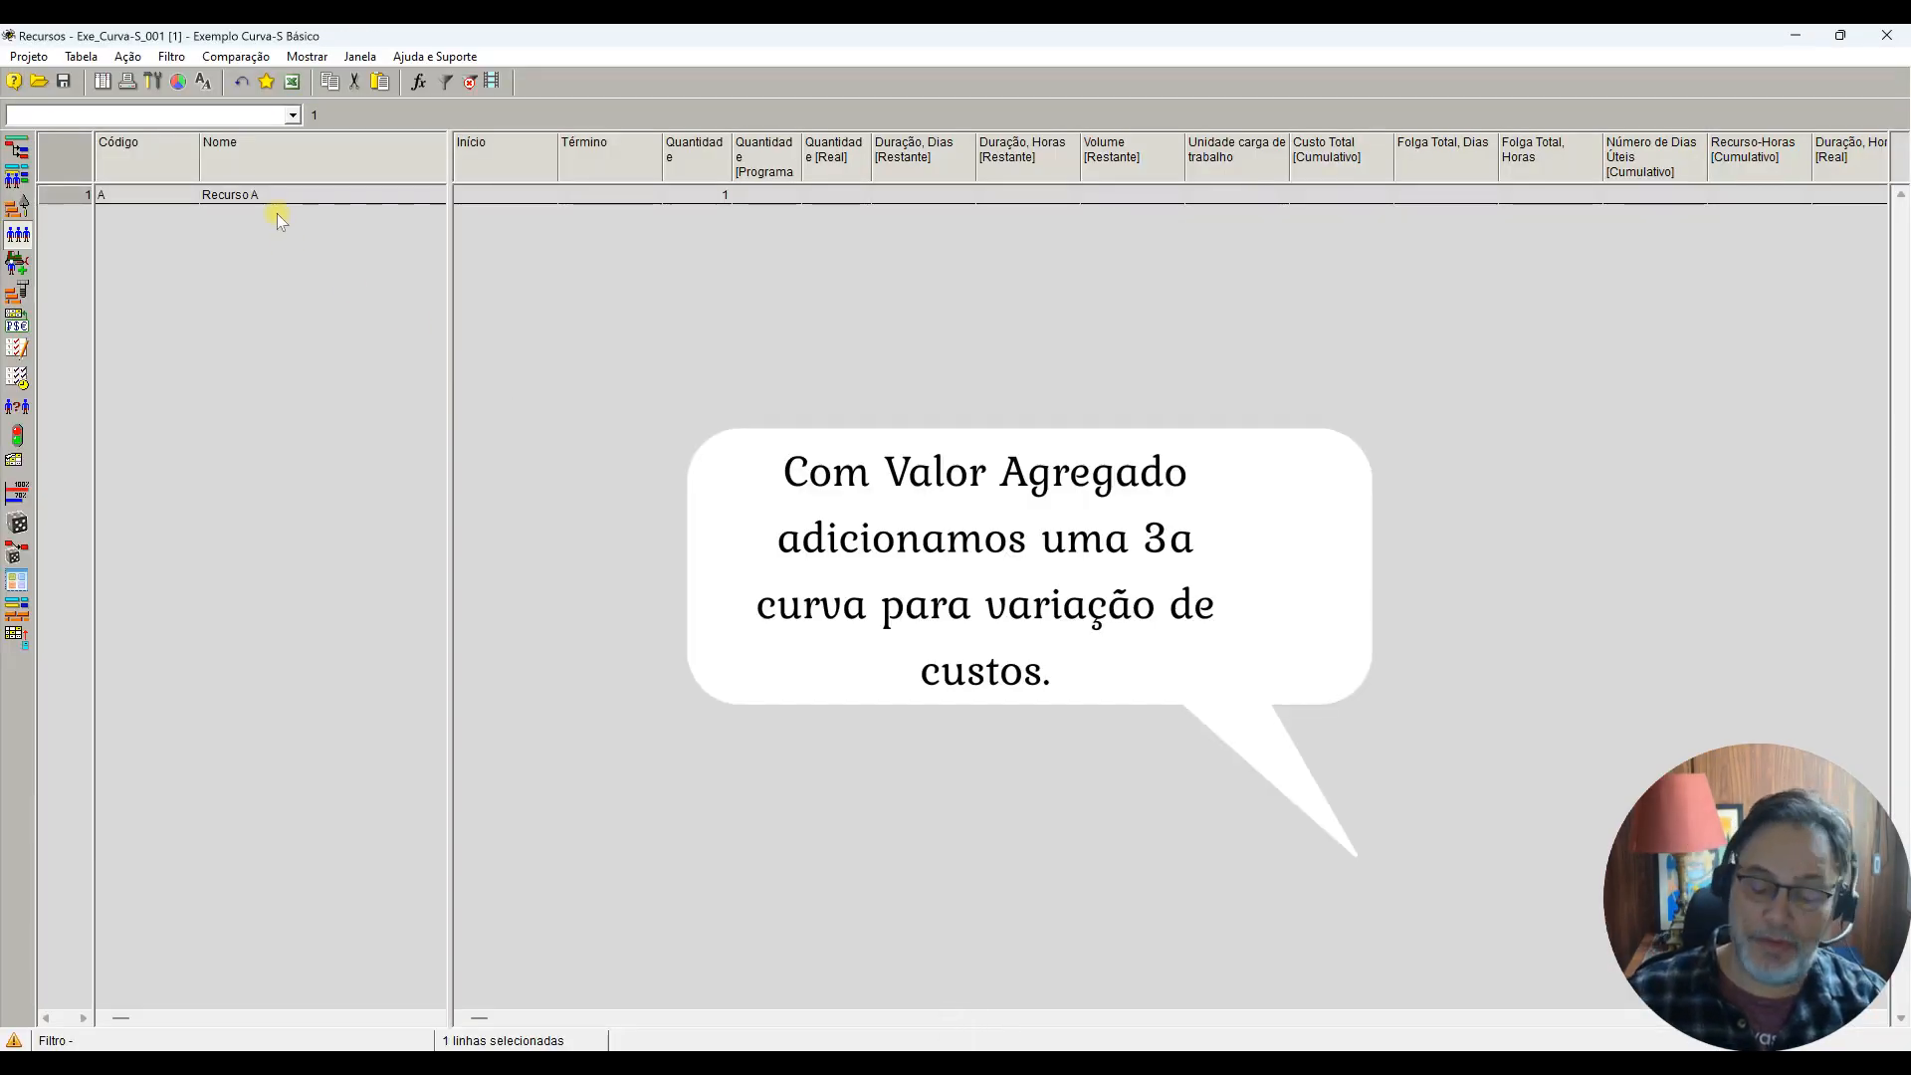
key(Insert)
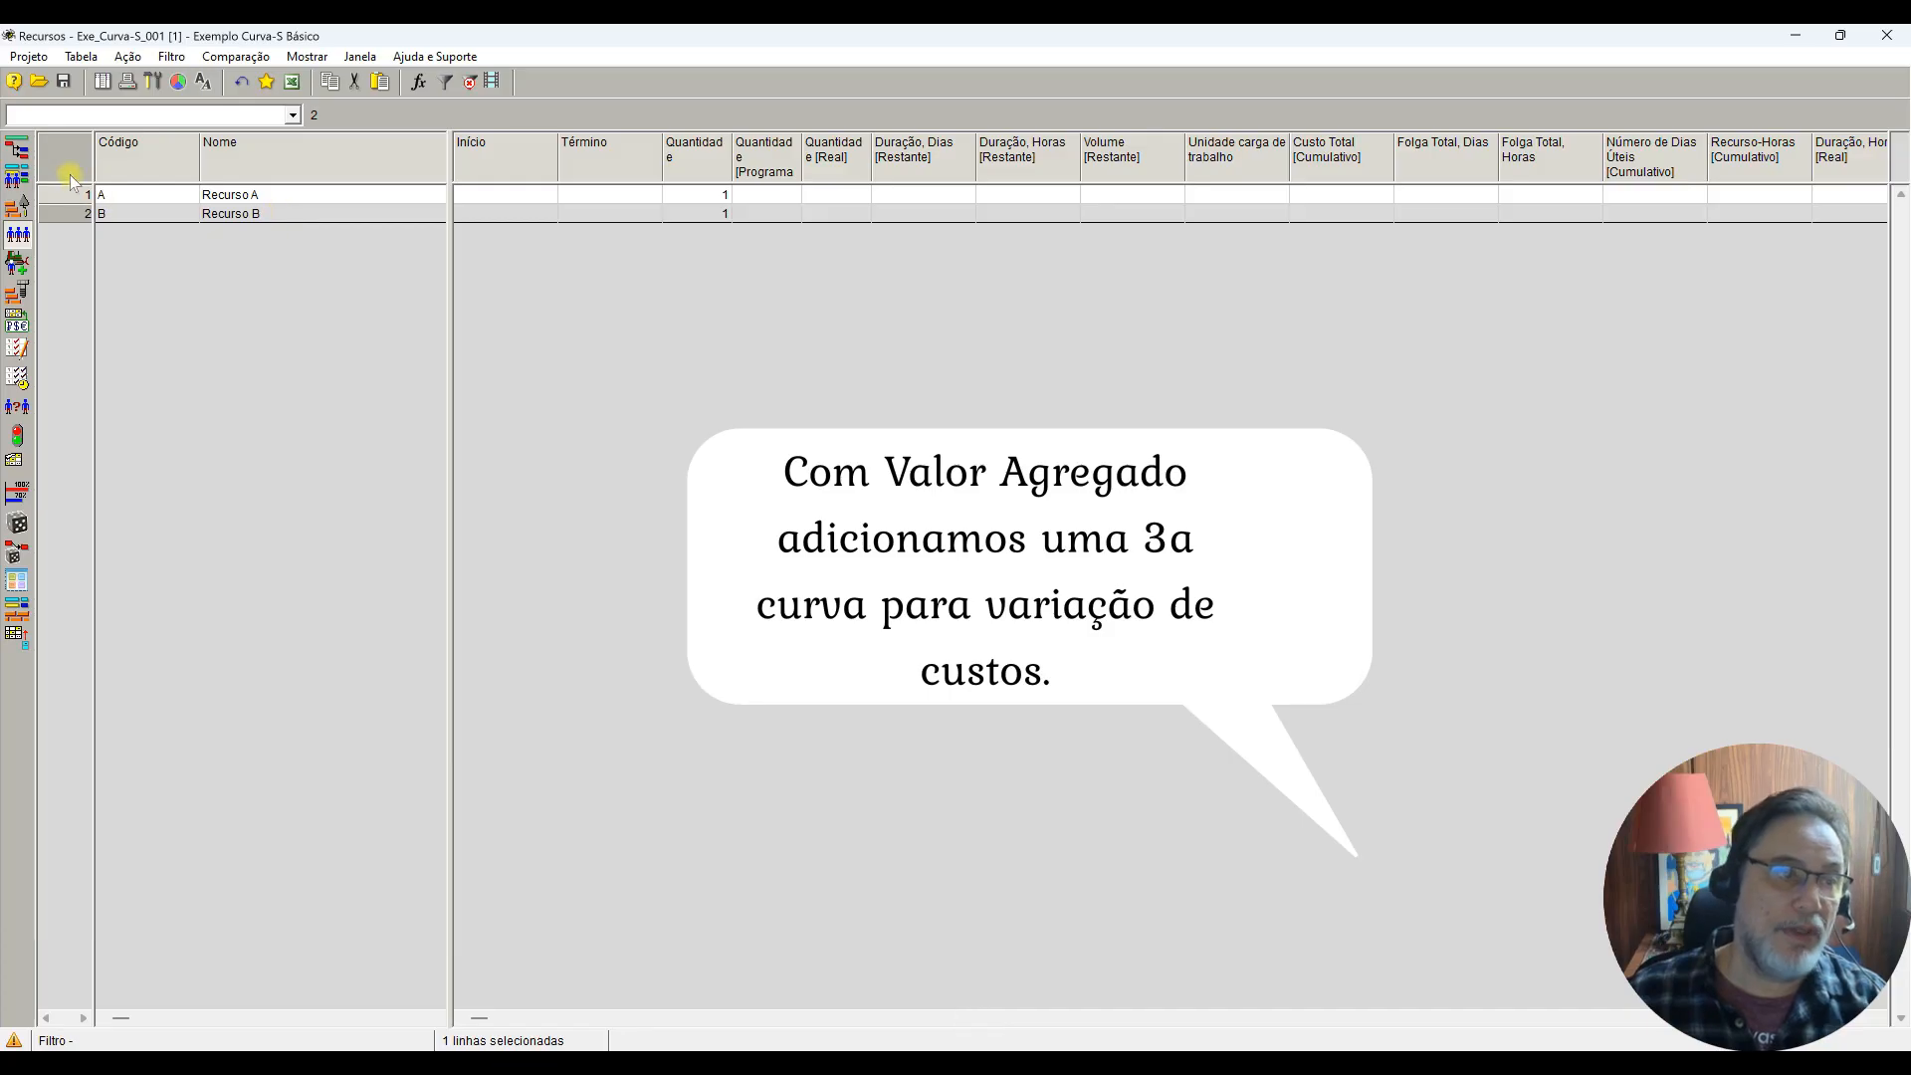
click(18, 150)
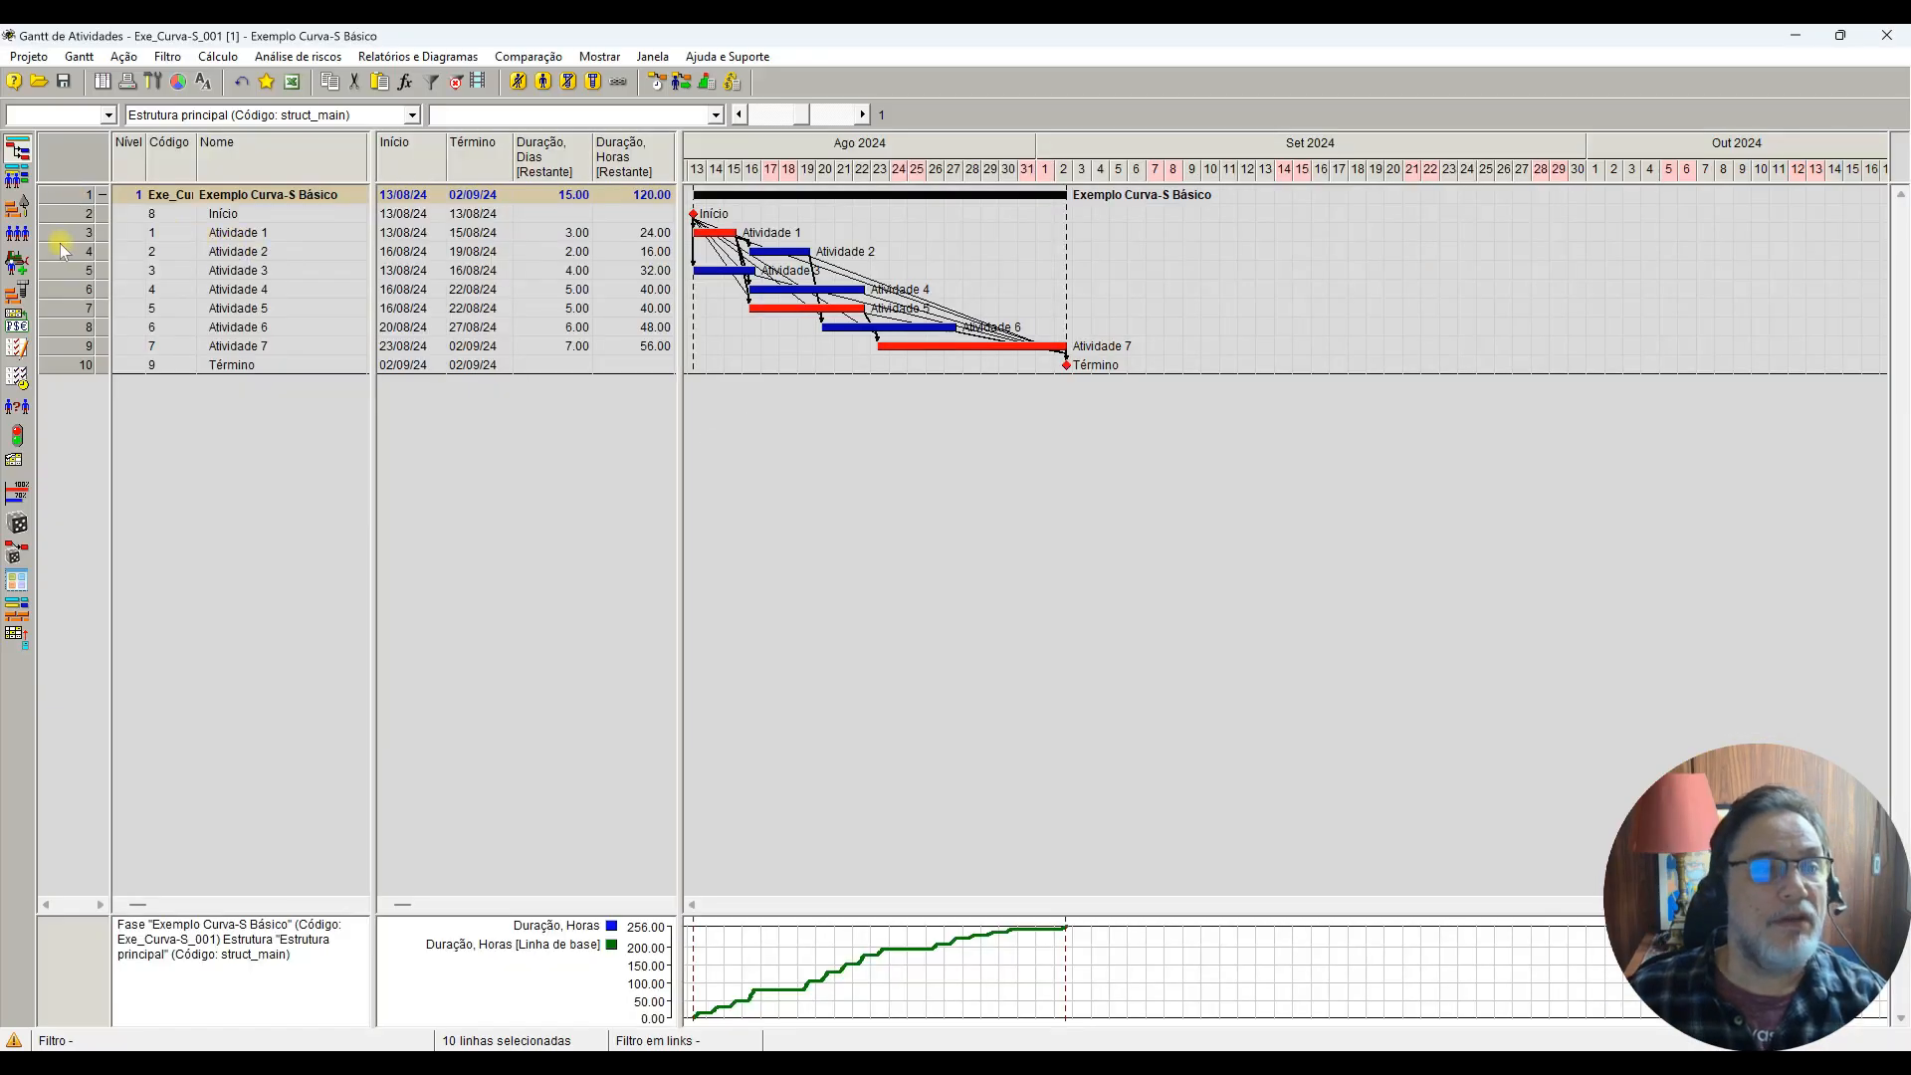
Step: Assign Recurso A with quantity 1 and workload 100 to Atividade 1, 2, 4 and 6 together
click(61, 232)
ctrl+click(67, 253)
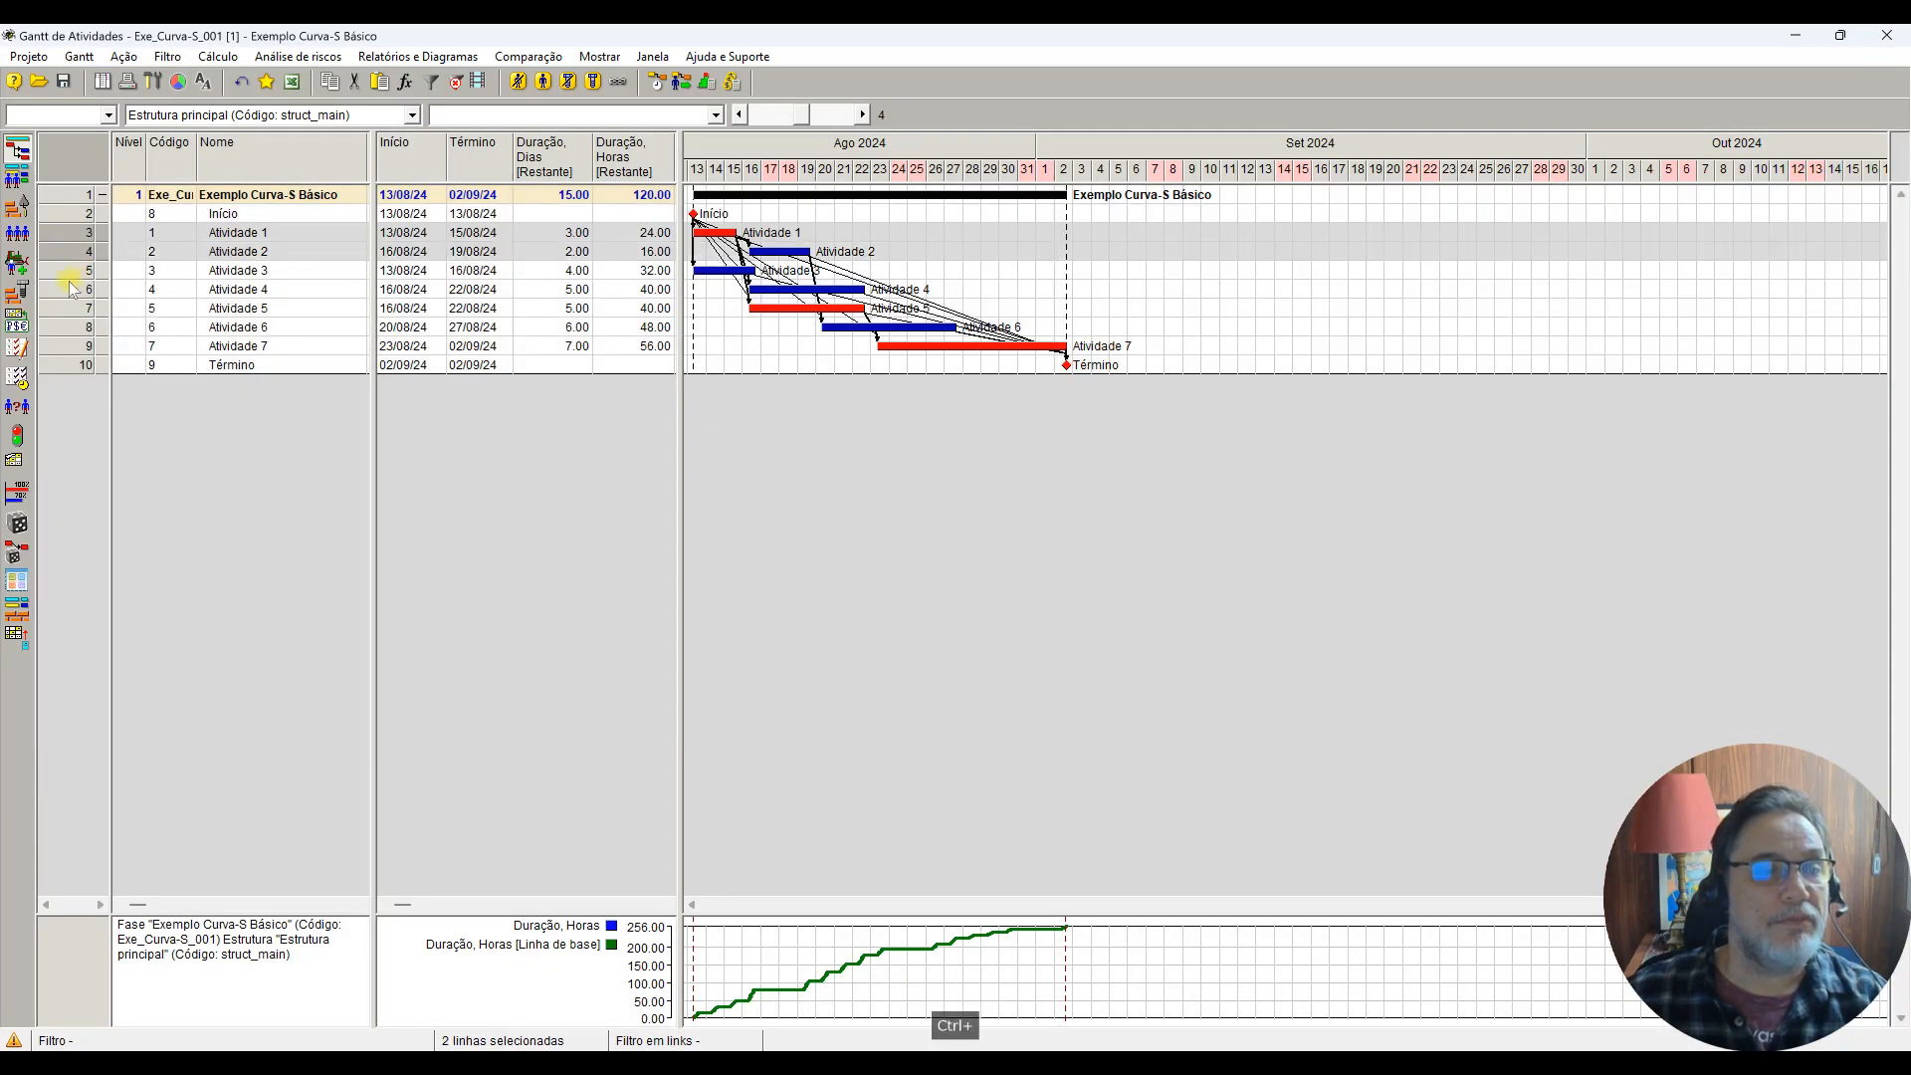
ctrl+click(71, 291)
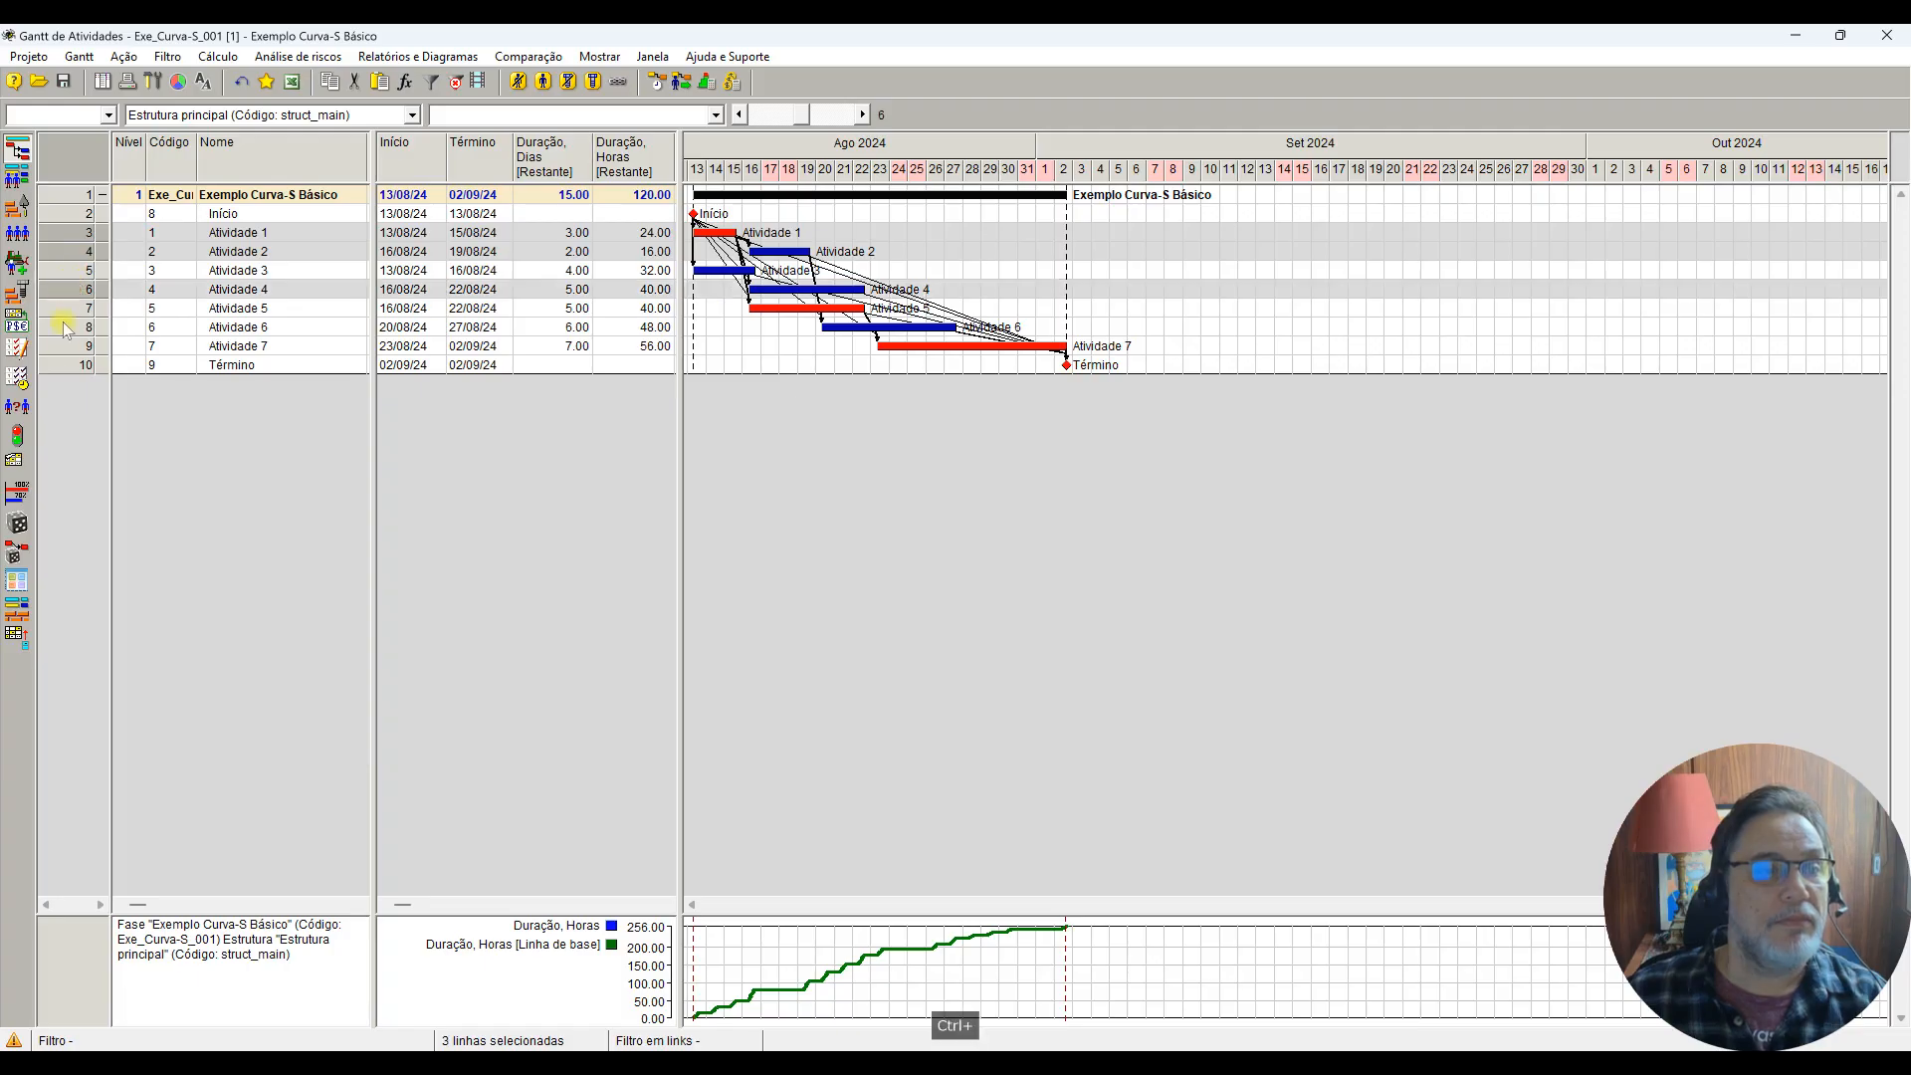
ctrl+click(66, 330)
right_click(64, 325)
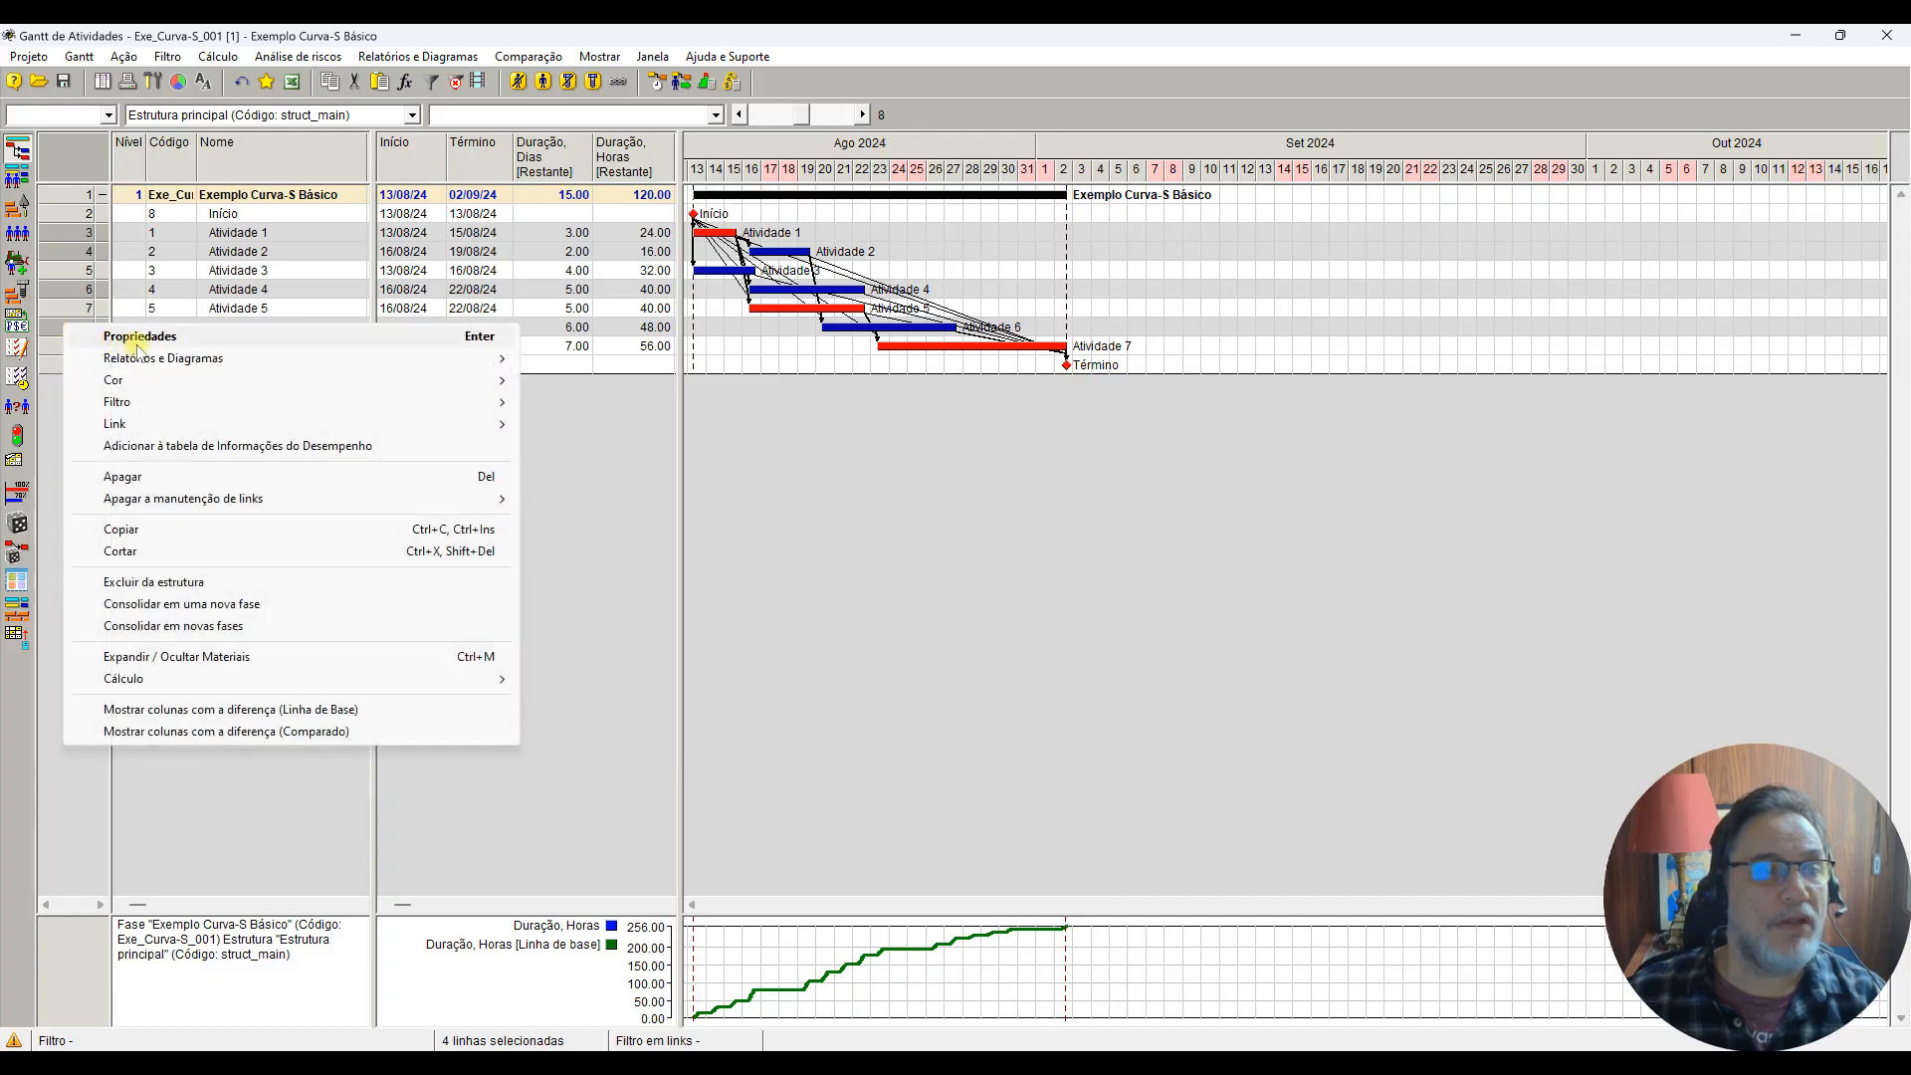
mouse_move(147, 355)
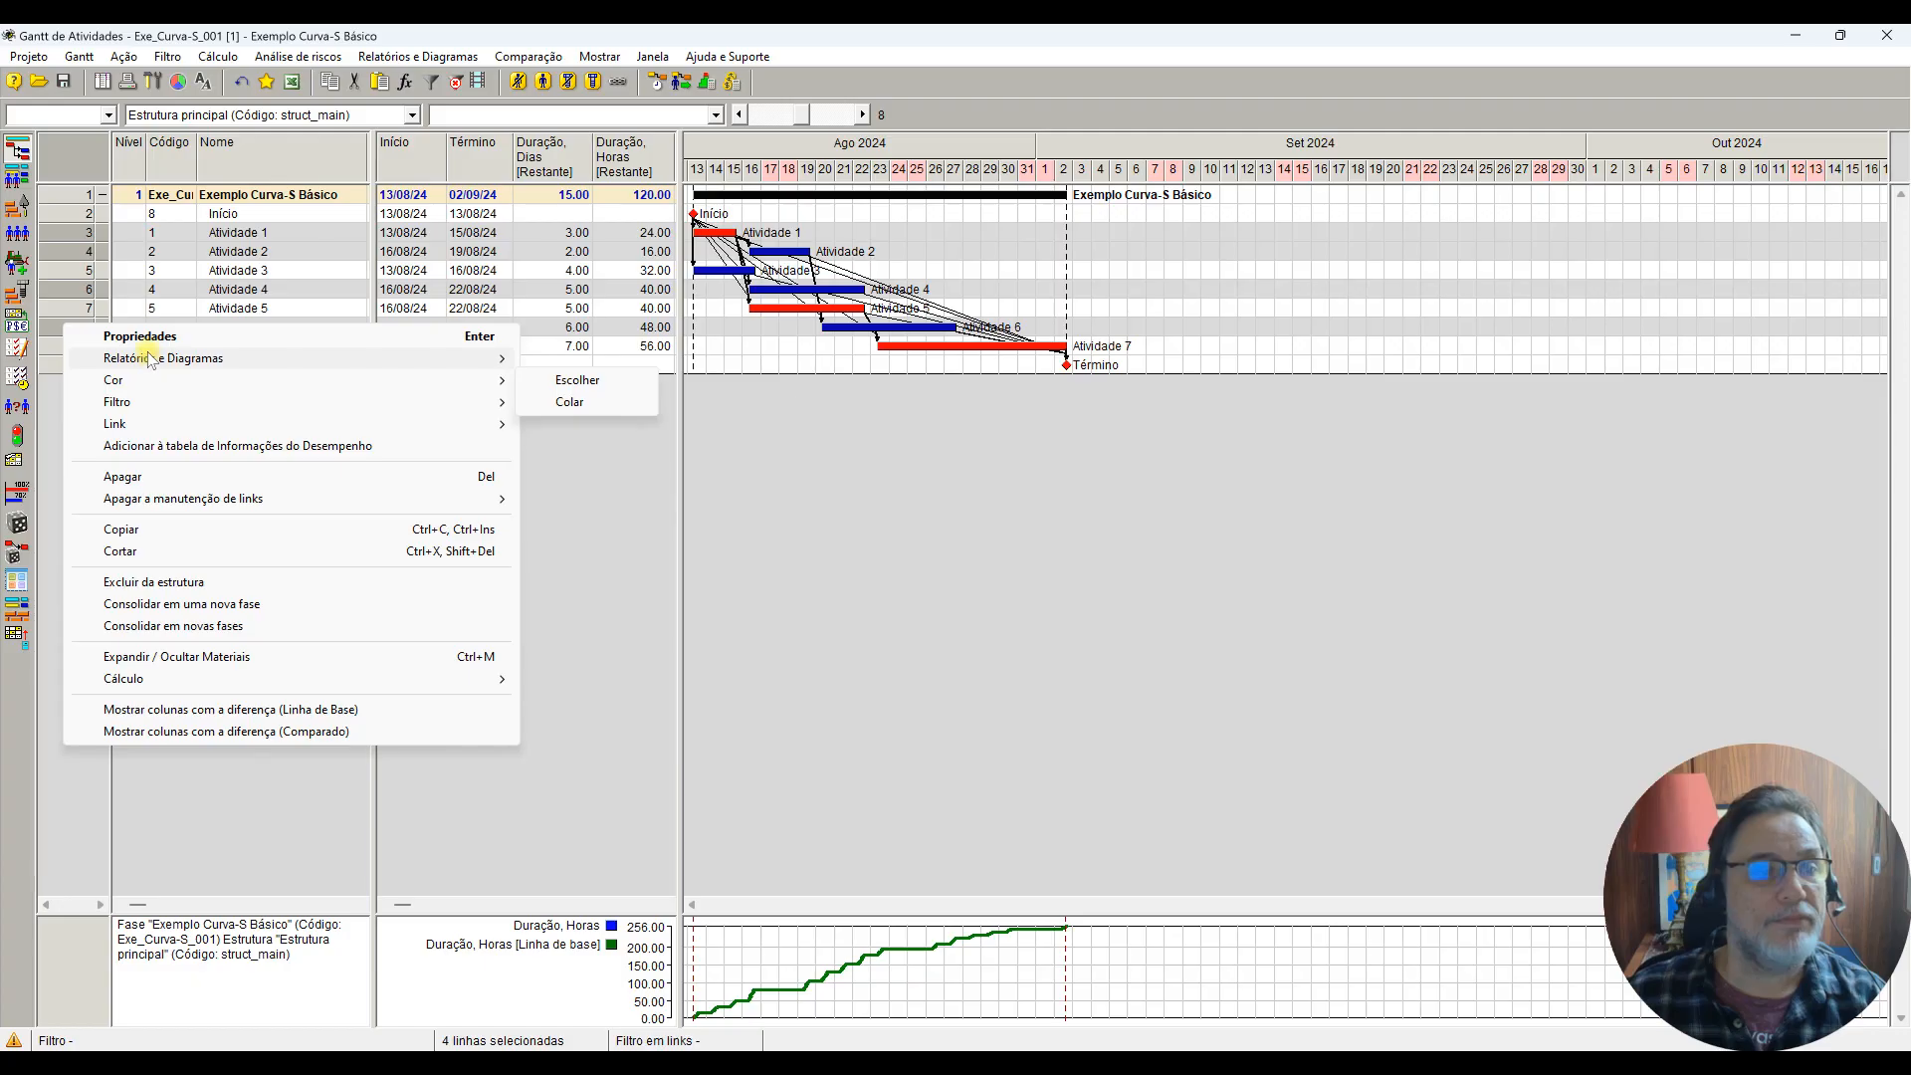
click(154, 336)
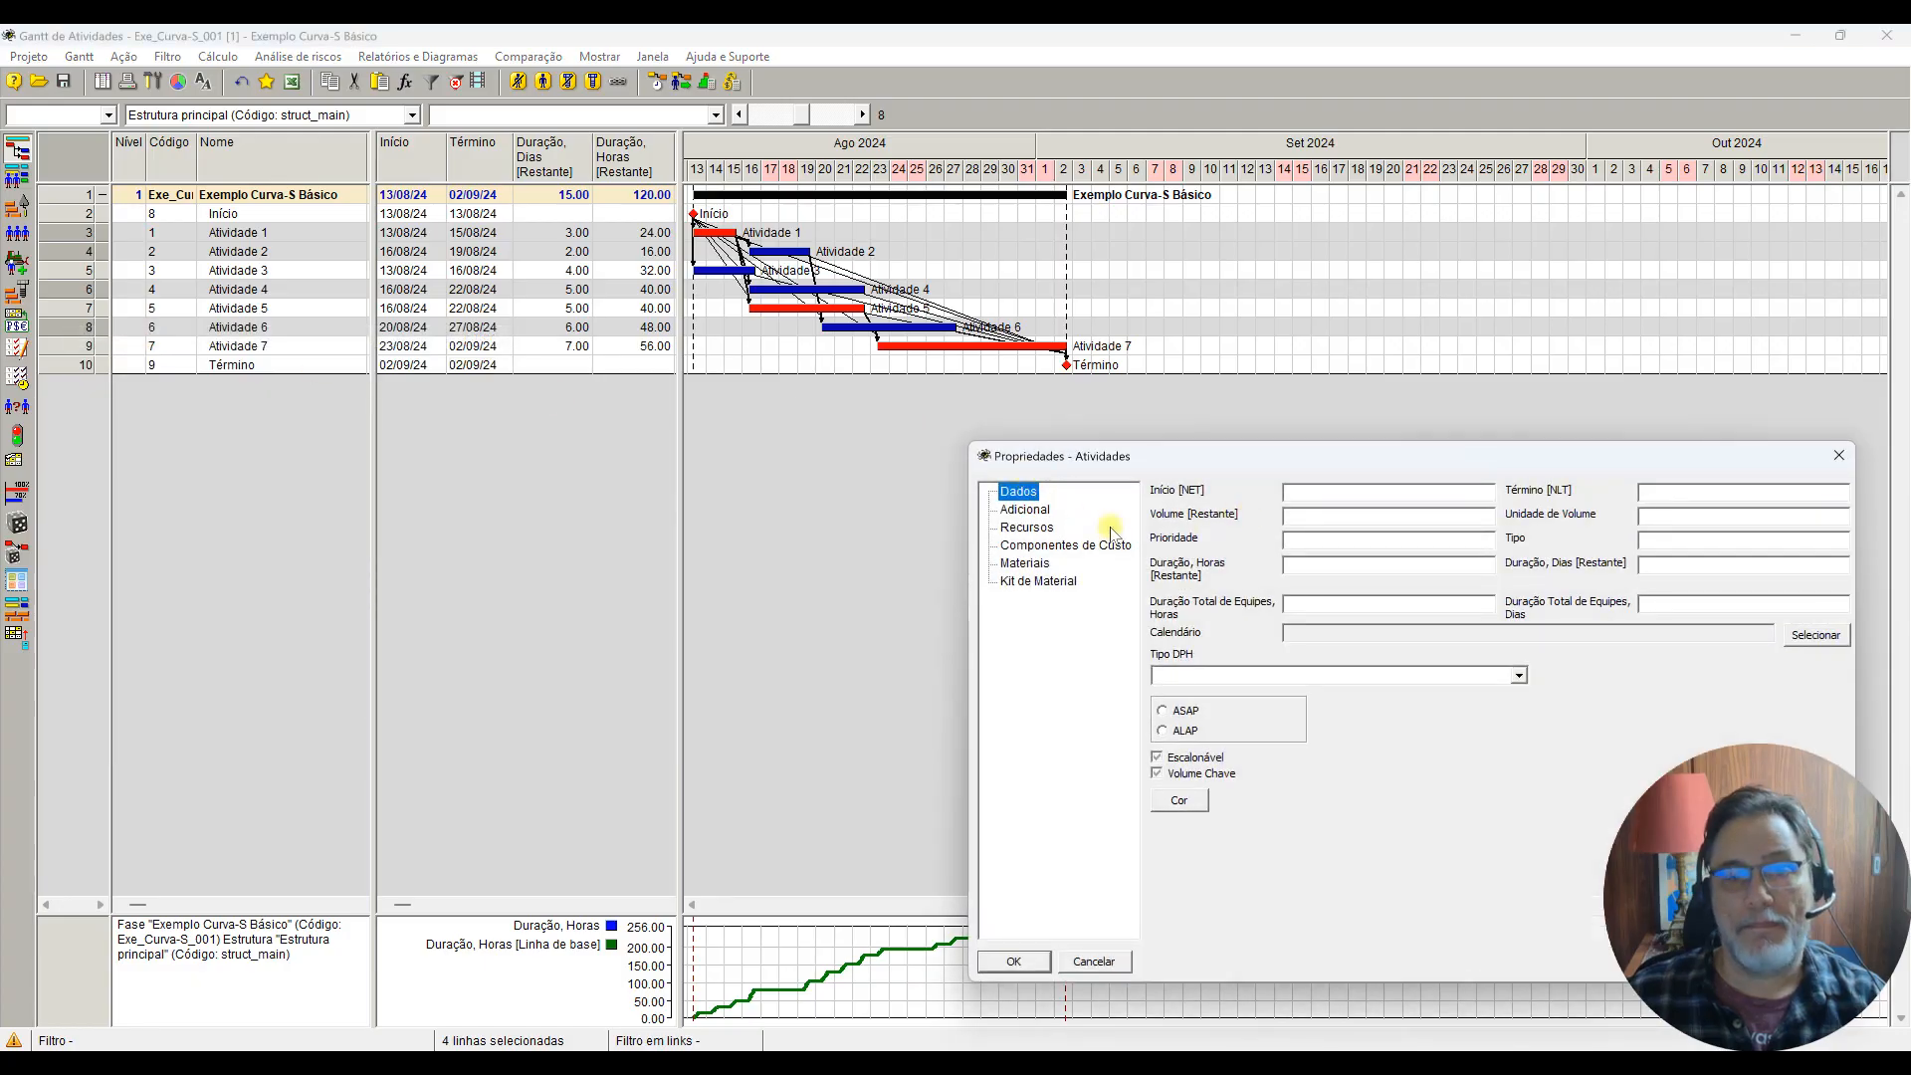
click(1040, 528)
click(1776, 512)
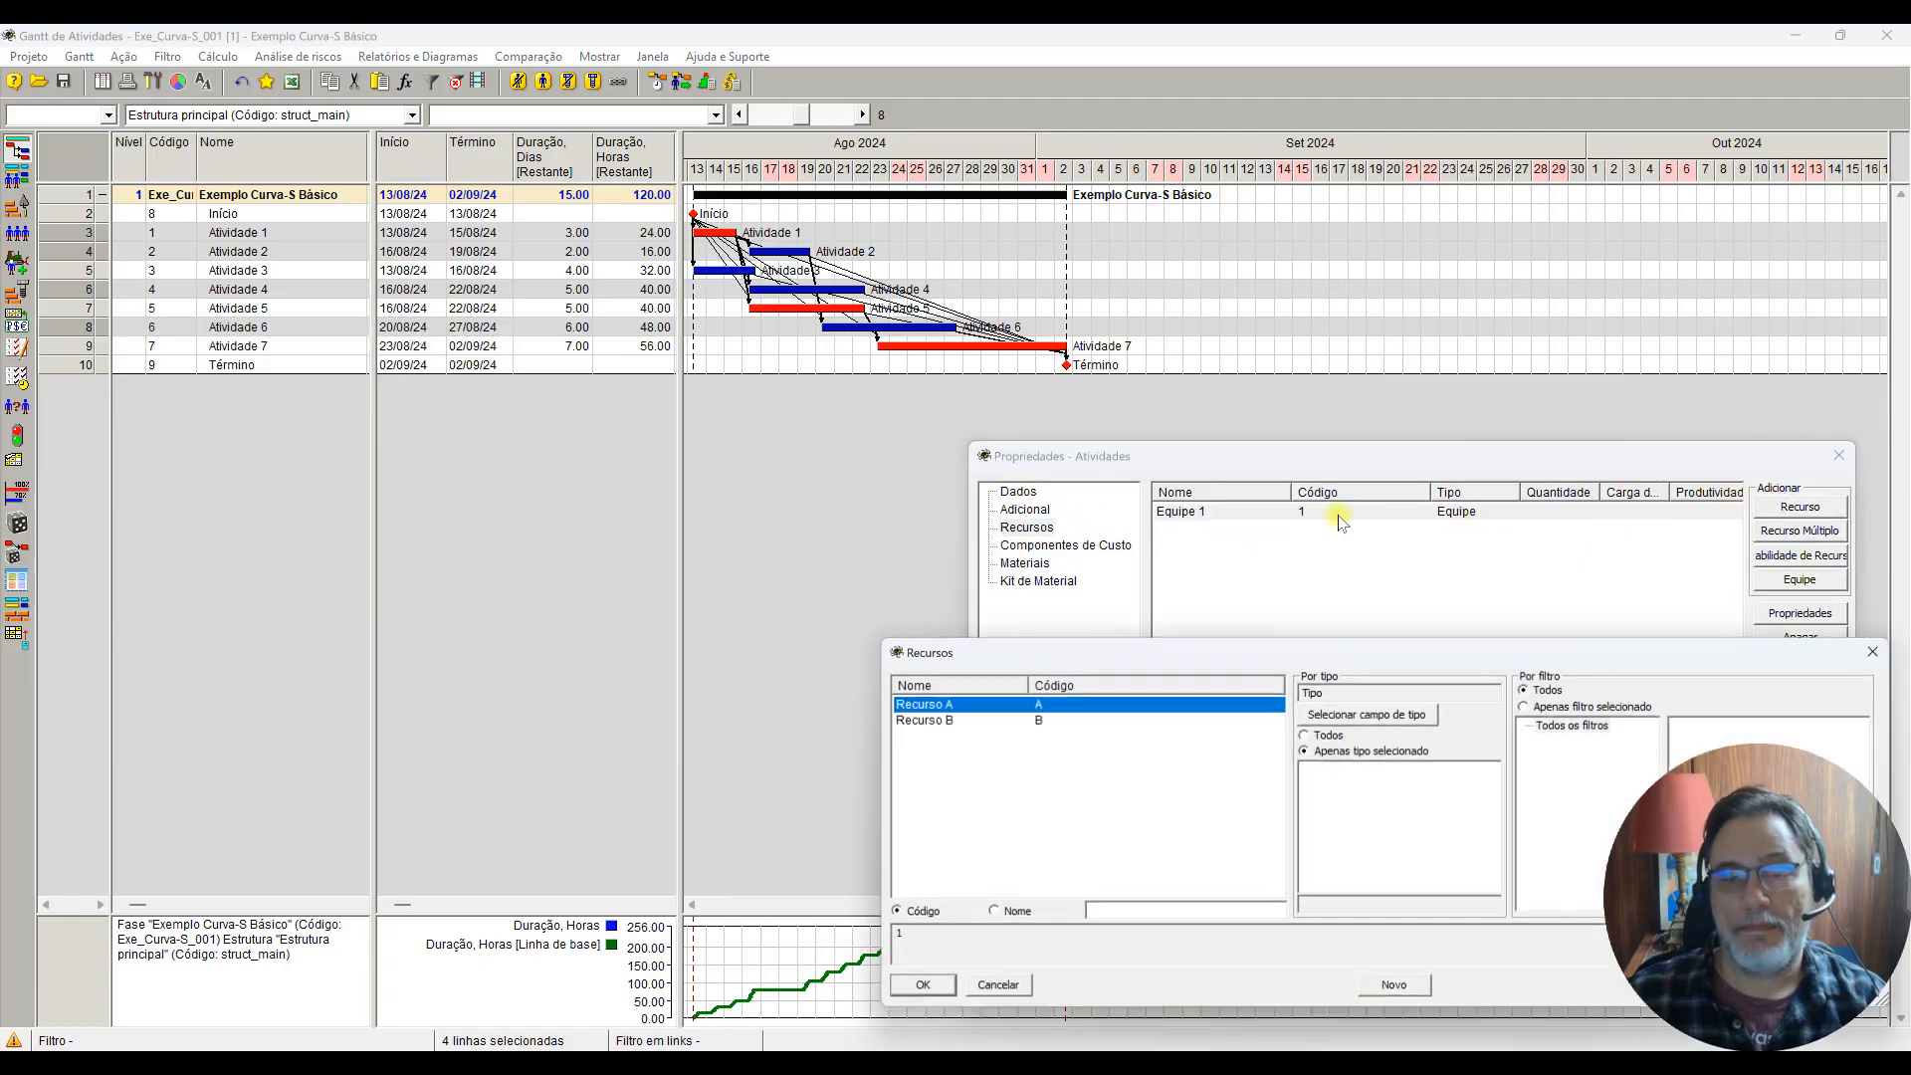
click(922, 989)
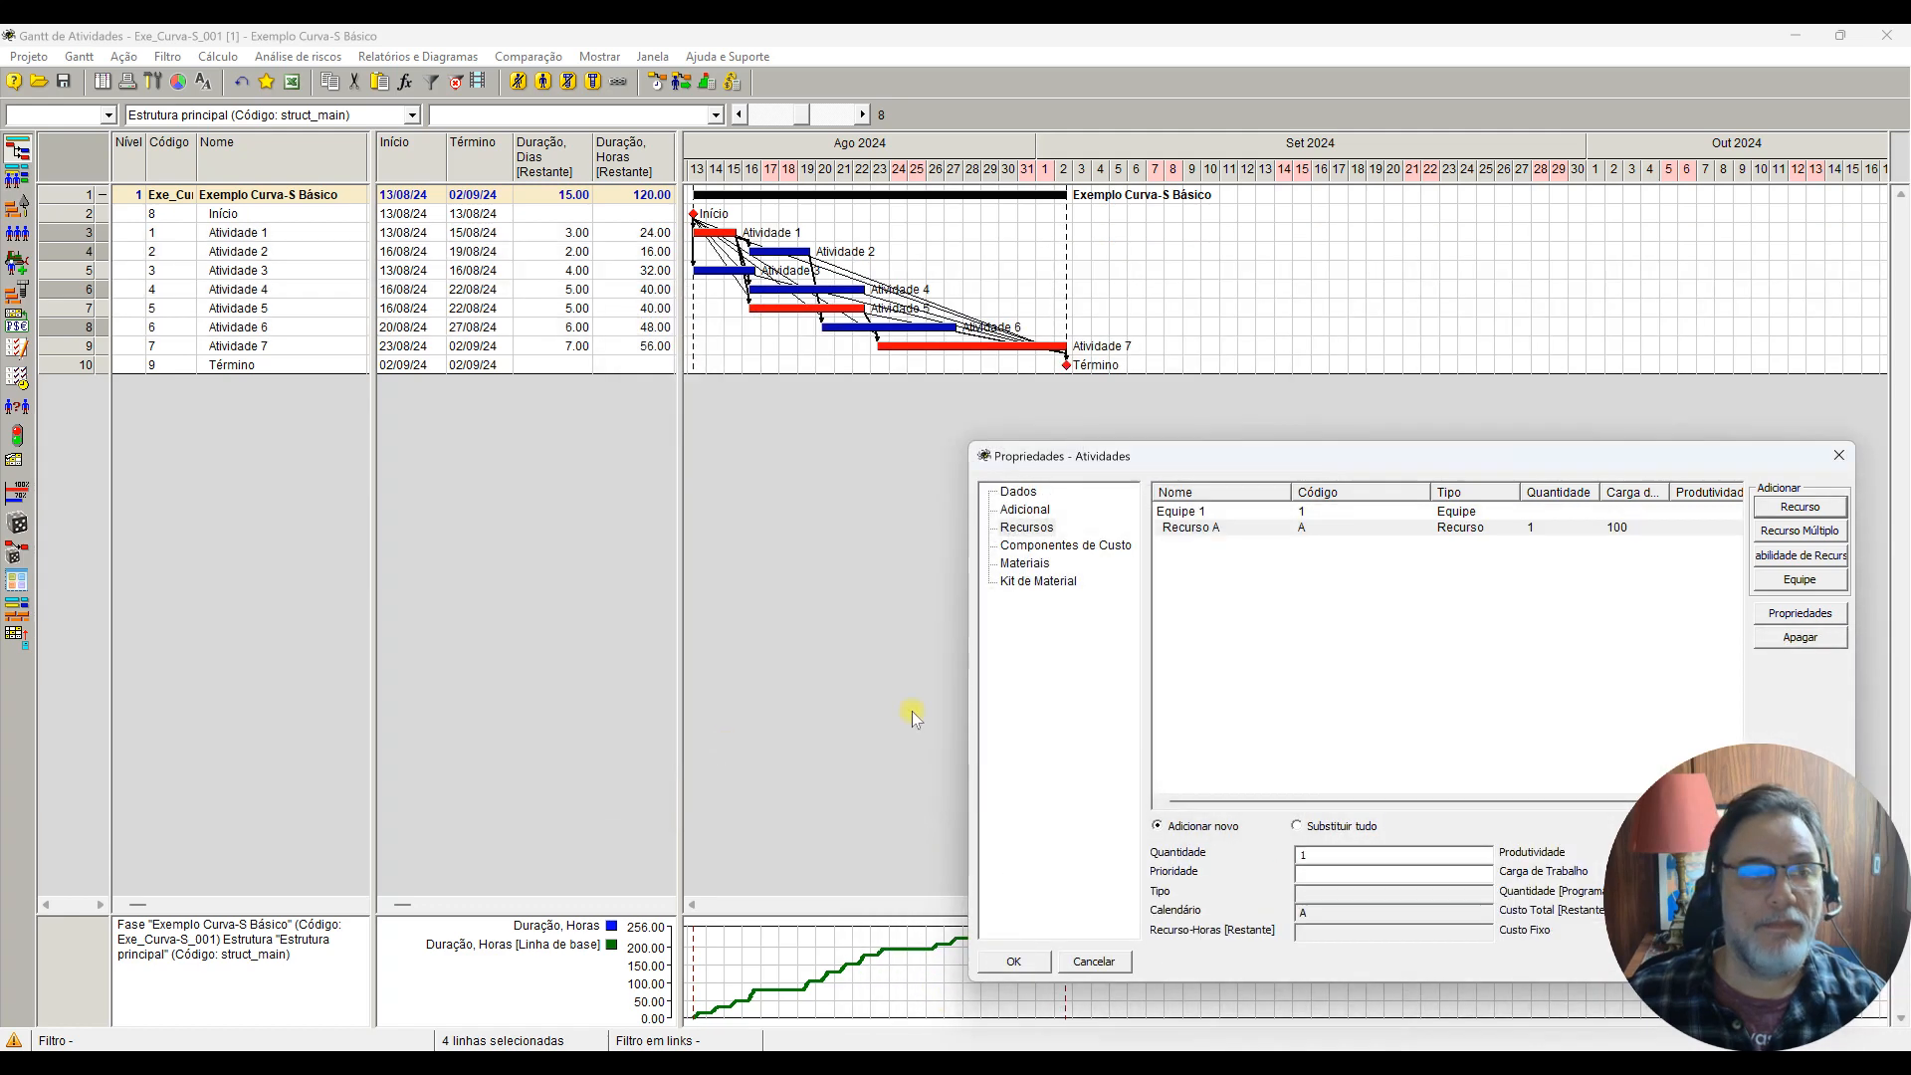
click(652, 754)
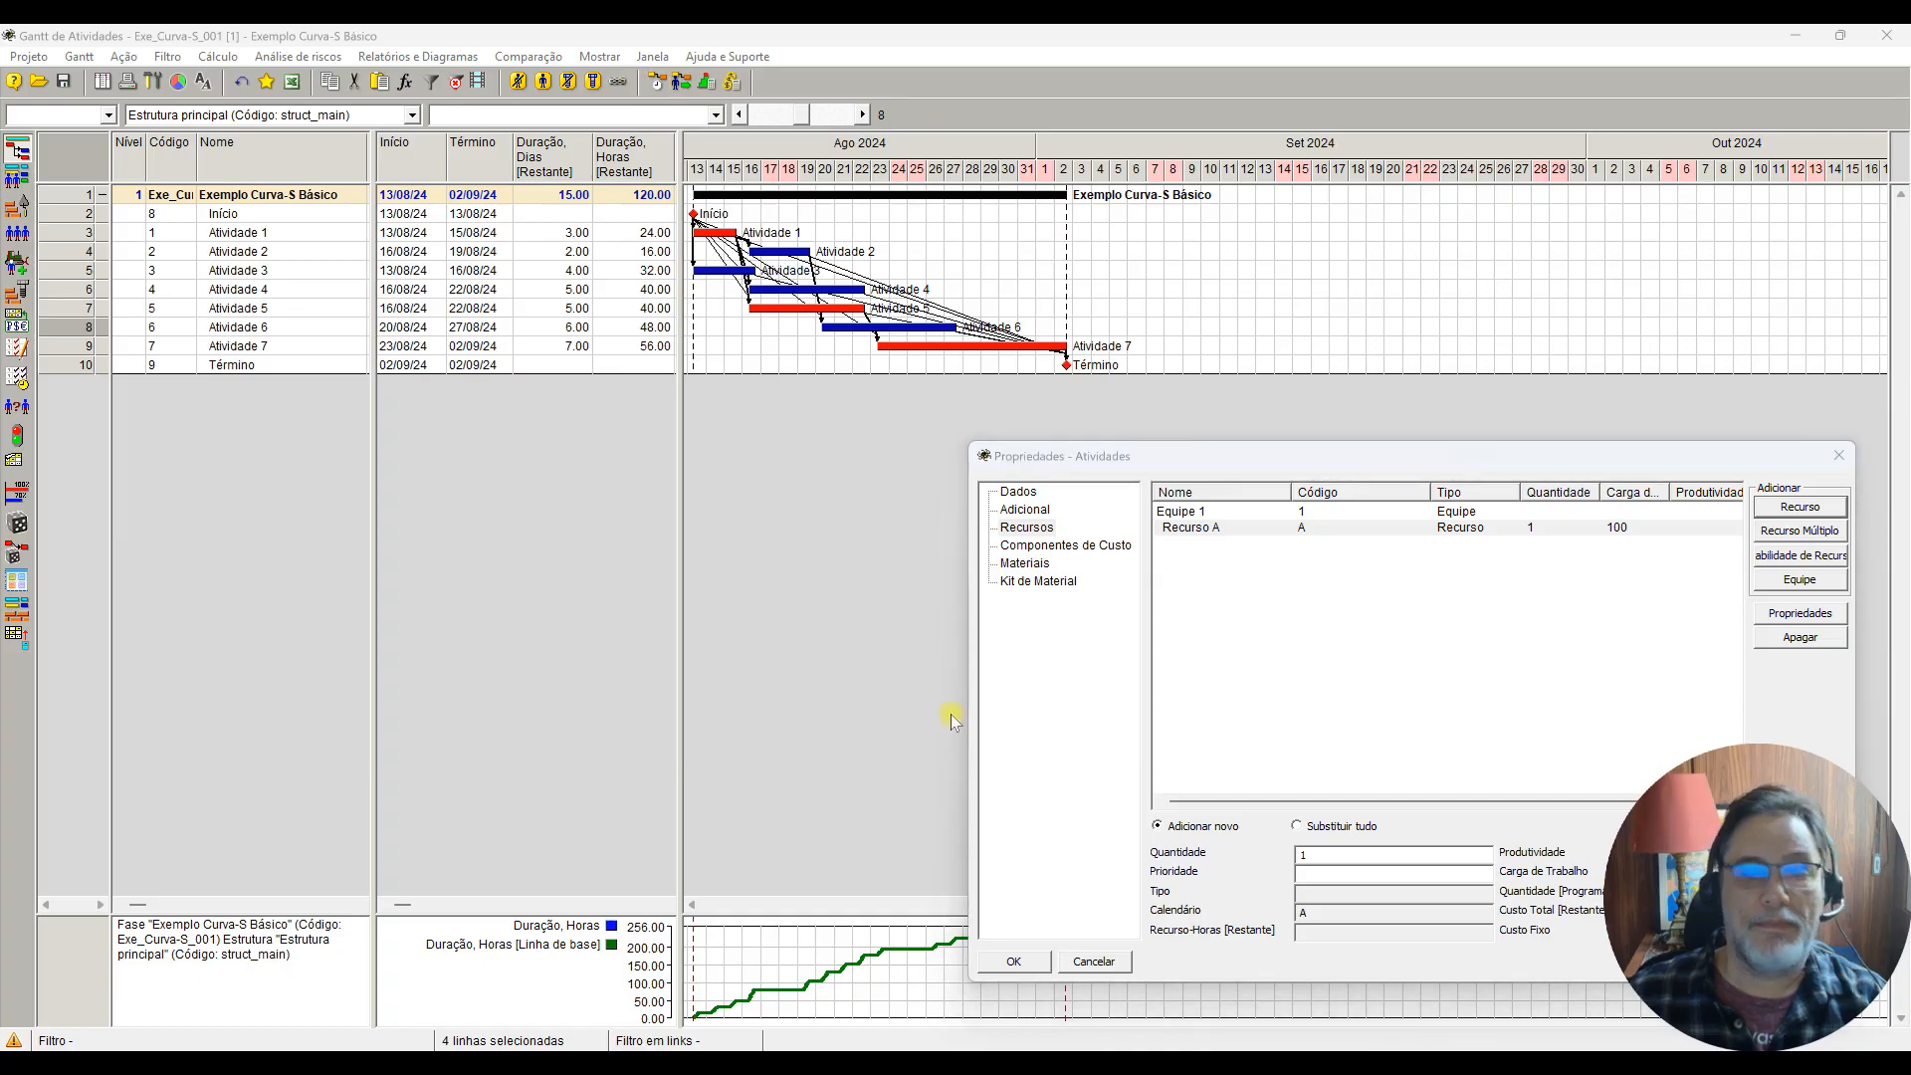
click(1014, 960)
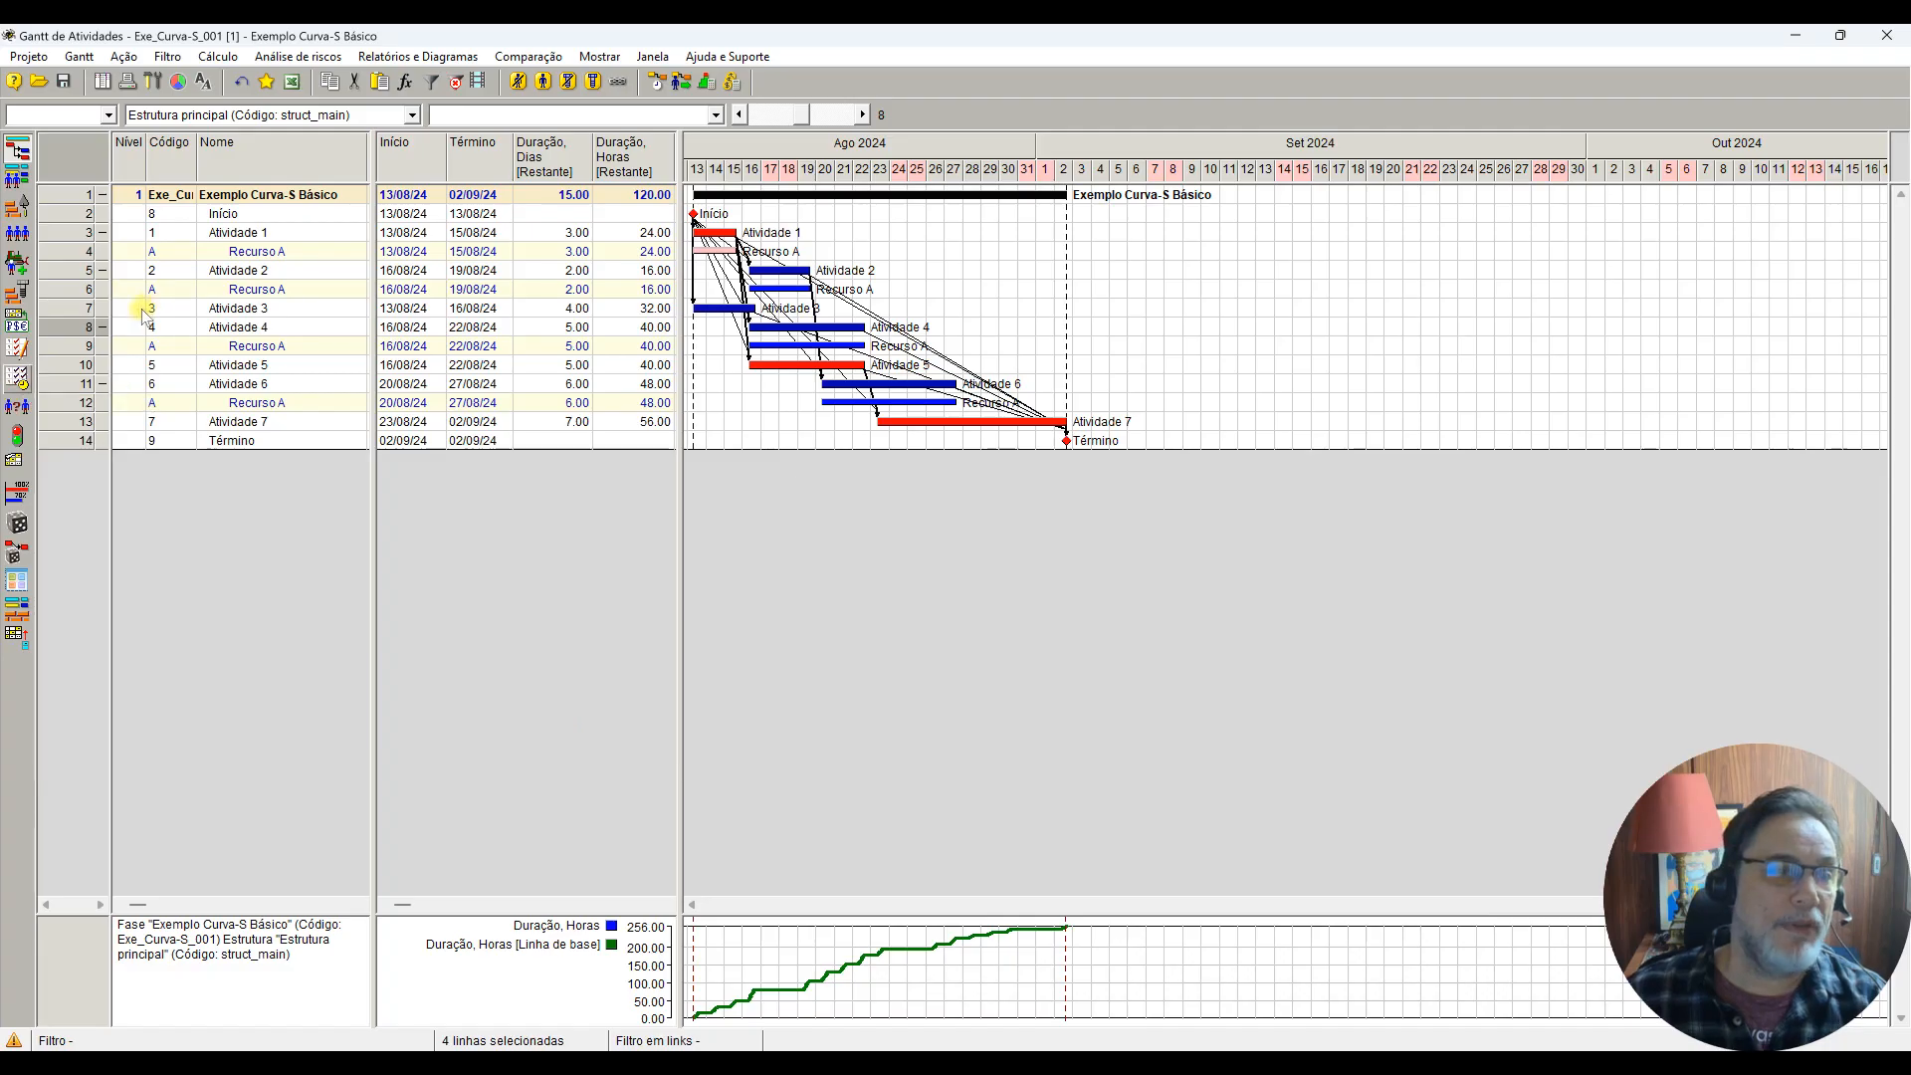
Step: Assign Recurso B with quantity 1 and workload 100 to Atividade 3, 5 and 7 together
click(58, 308)
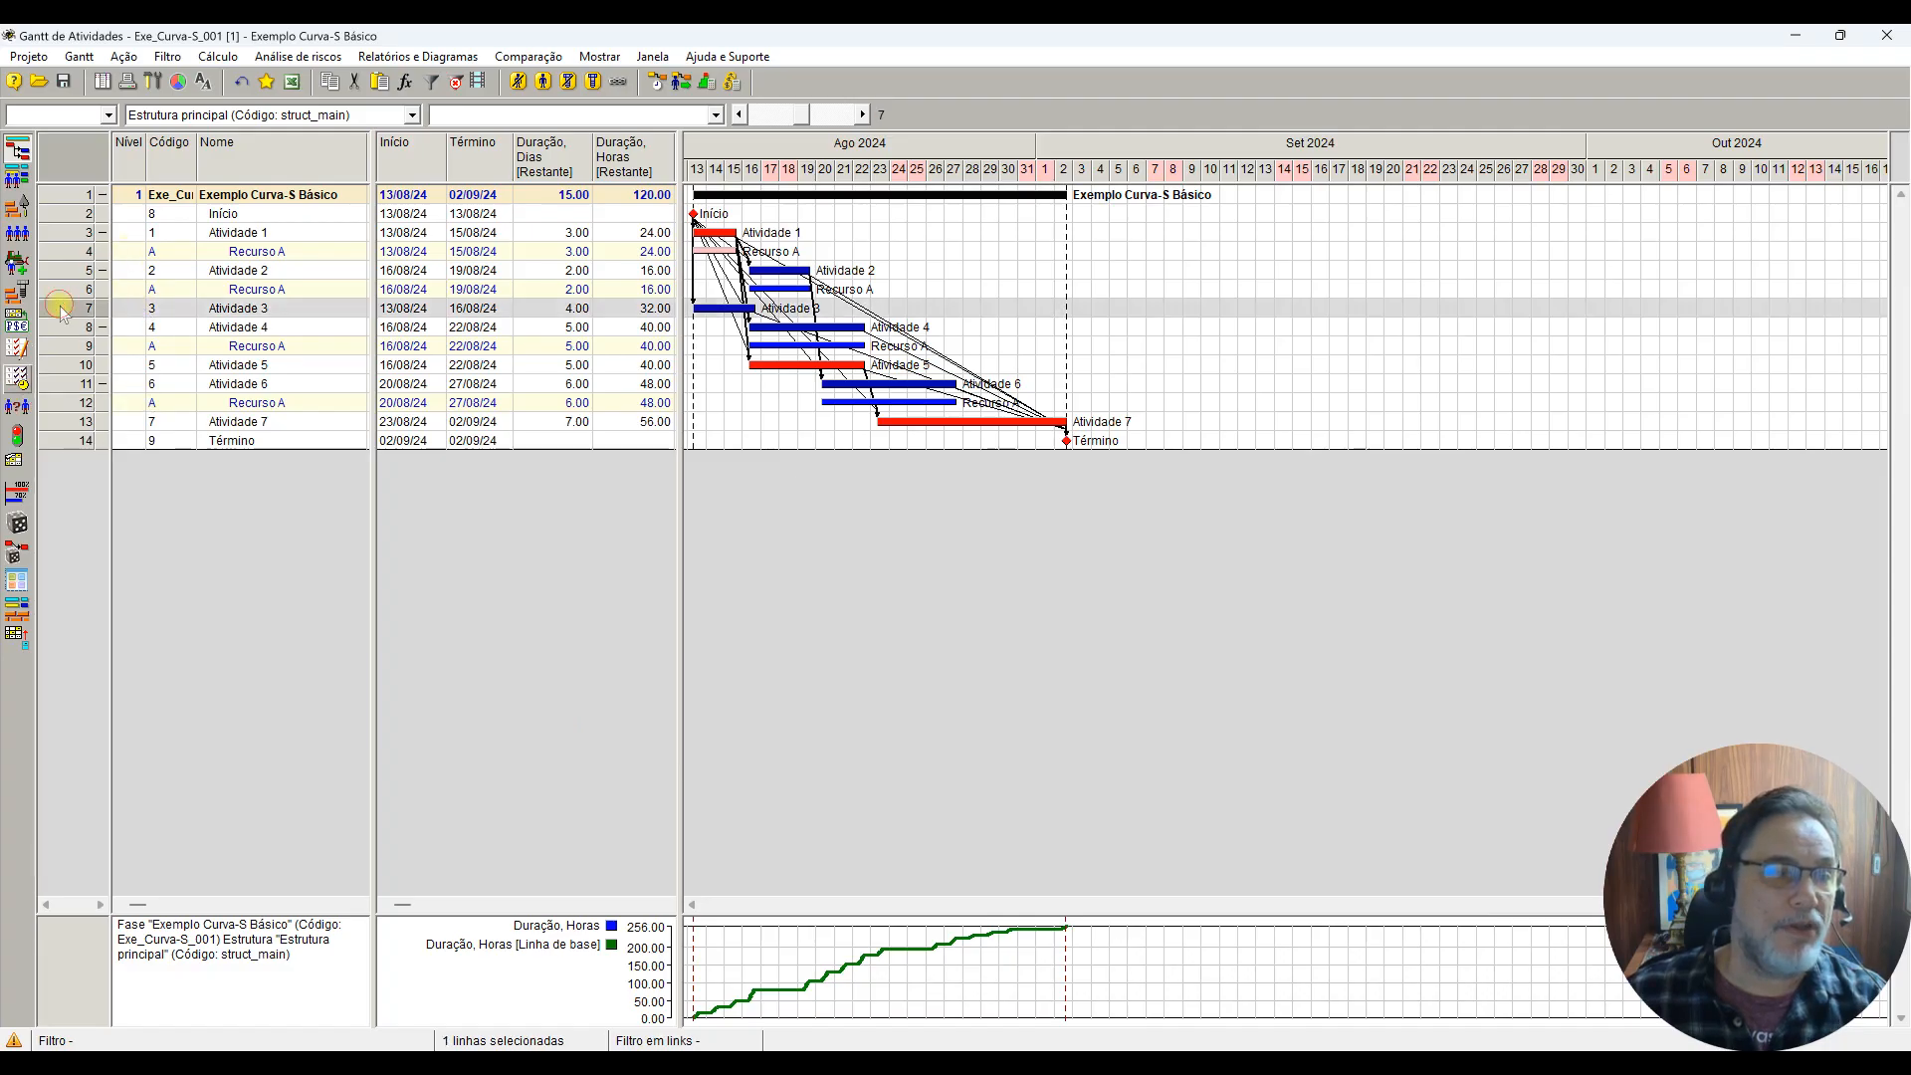
ctrl+click(58, 366)
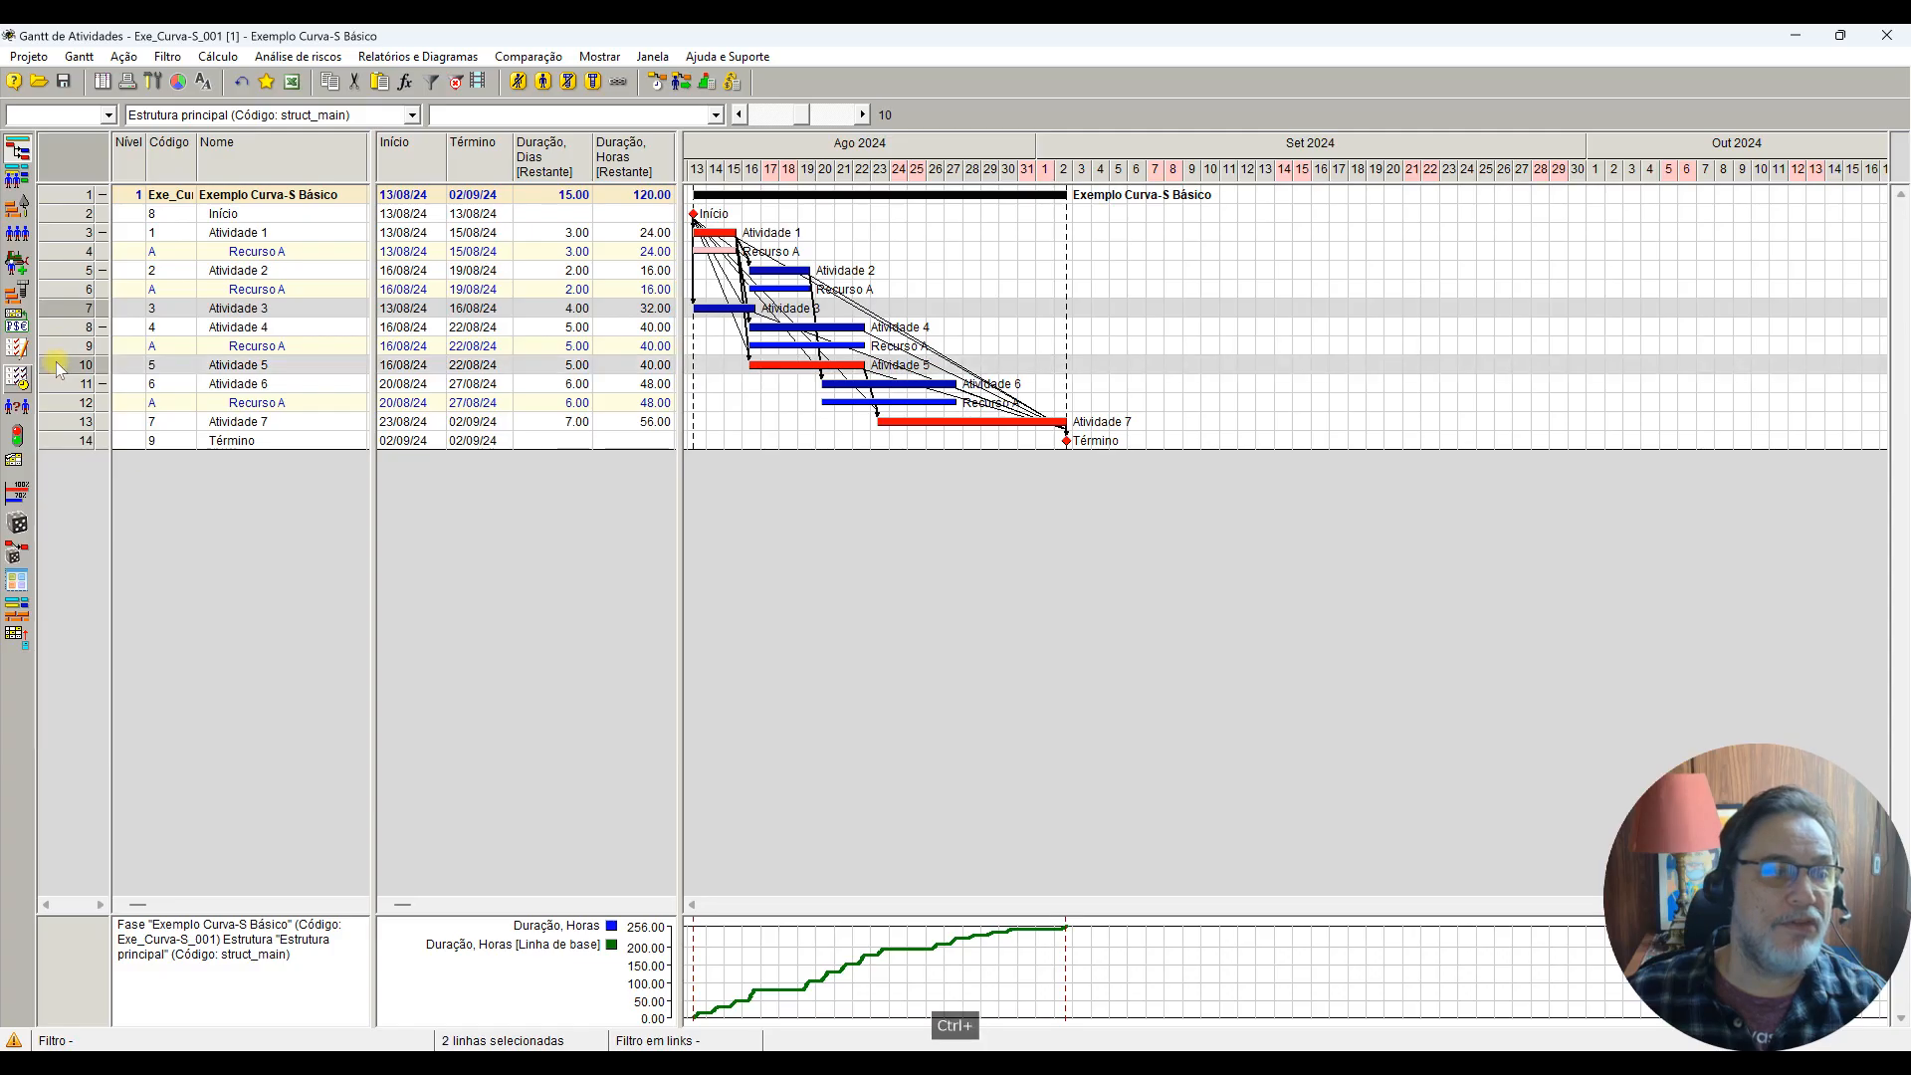
ctrl+click(62, 422)
right_click(62, 422)
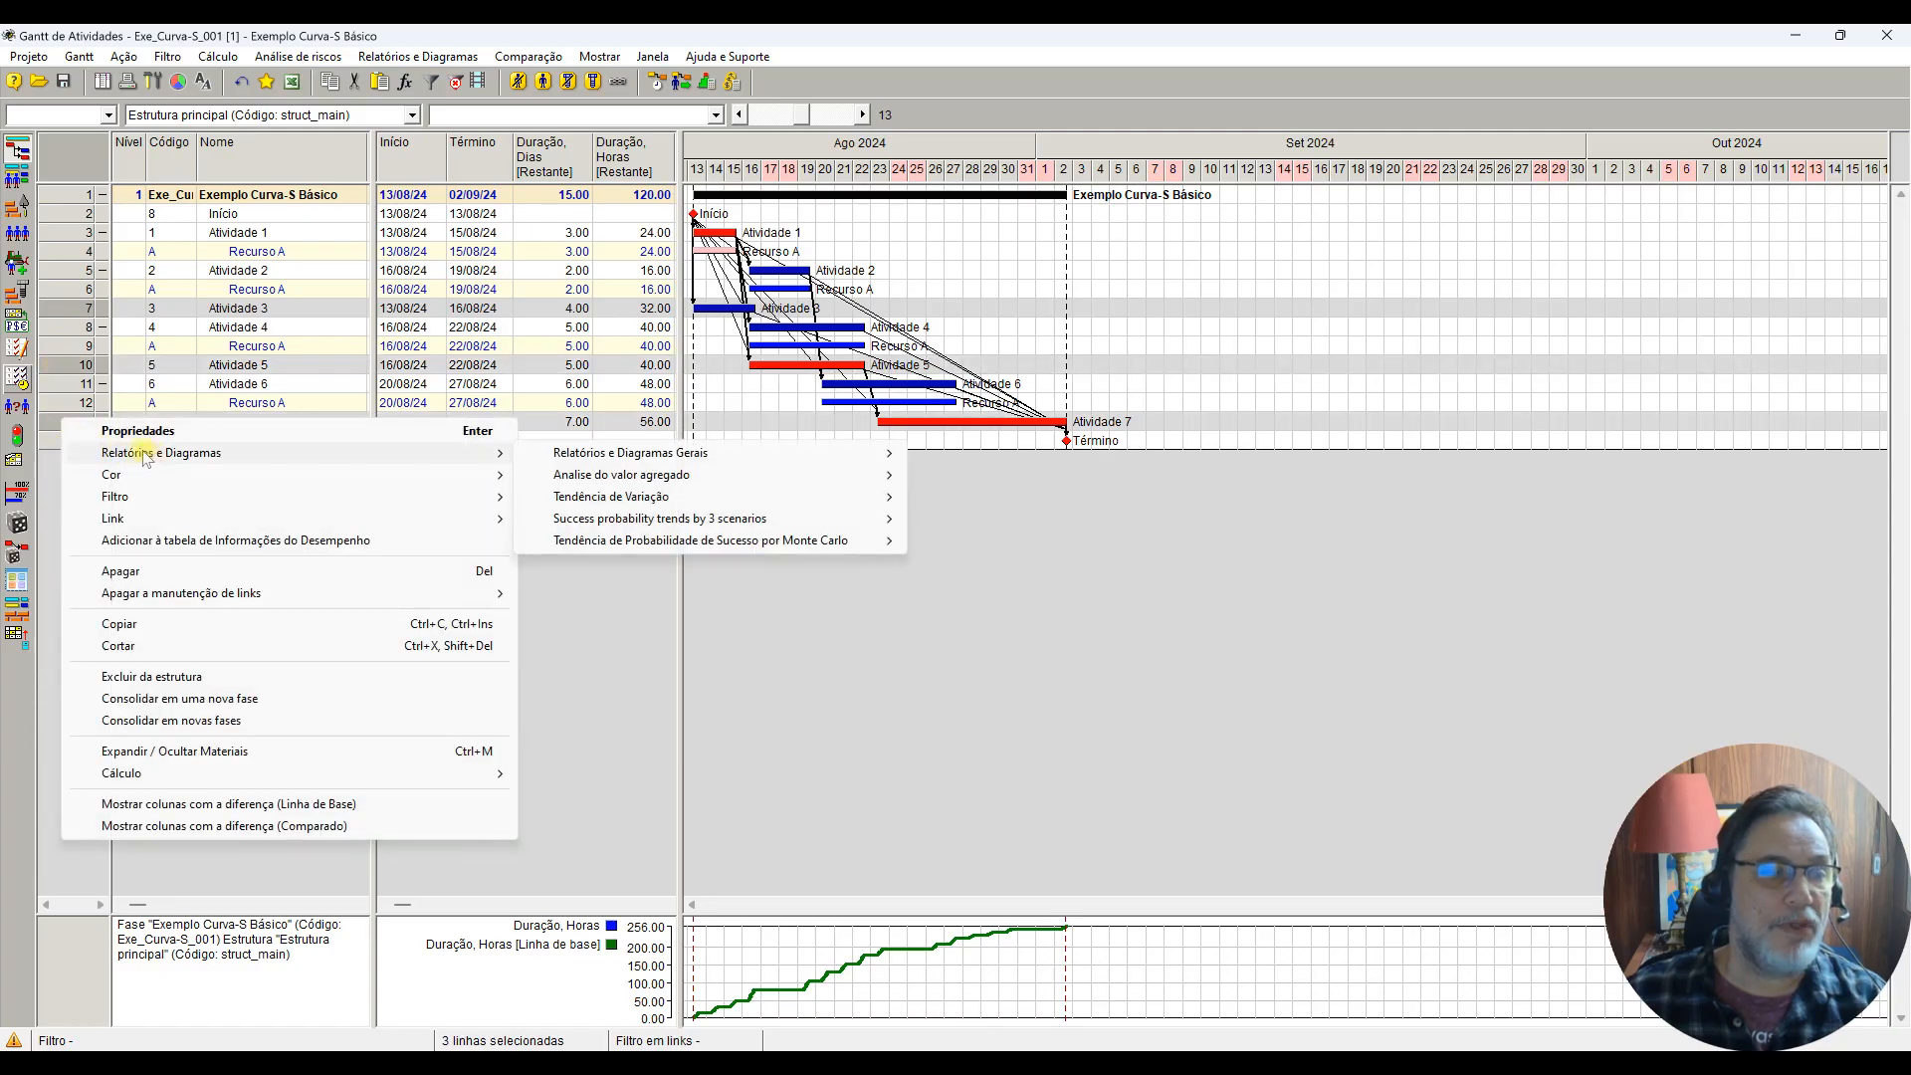
click(142, 430)
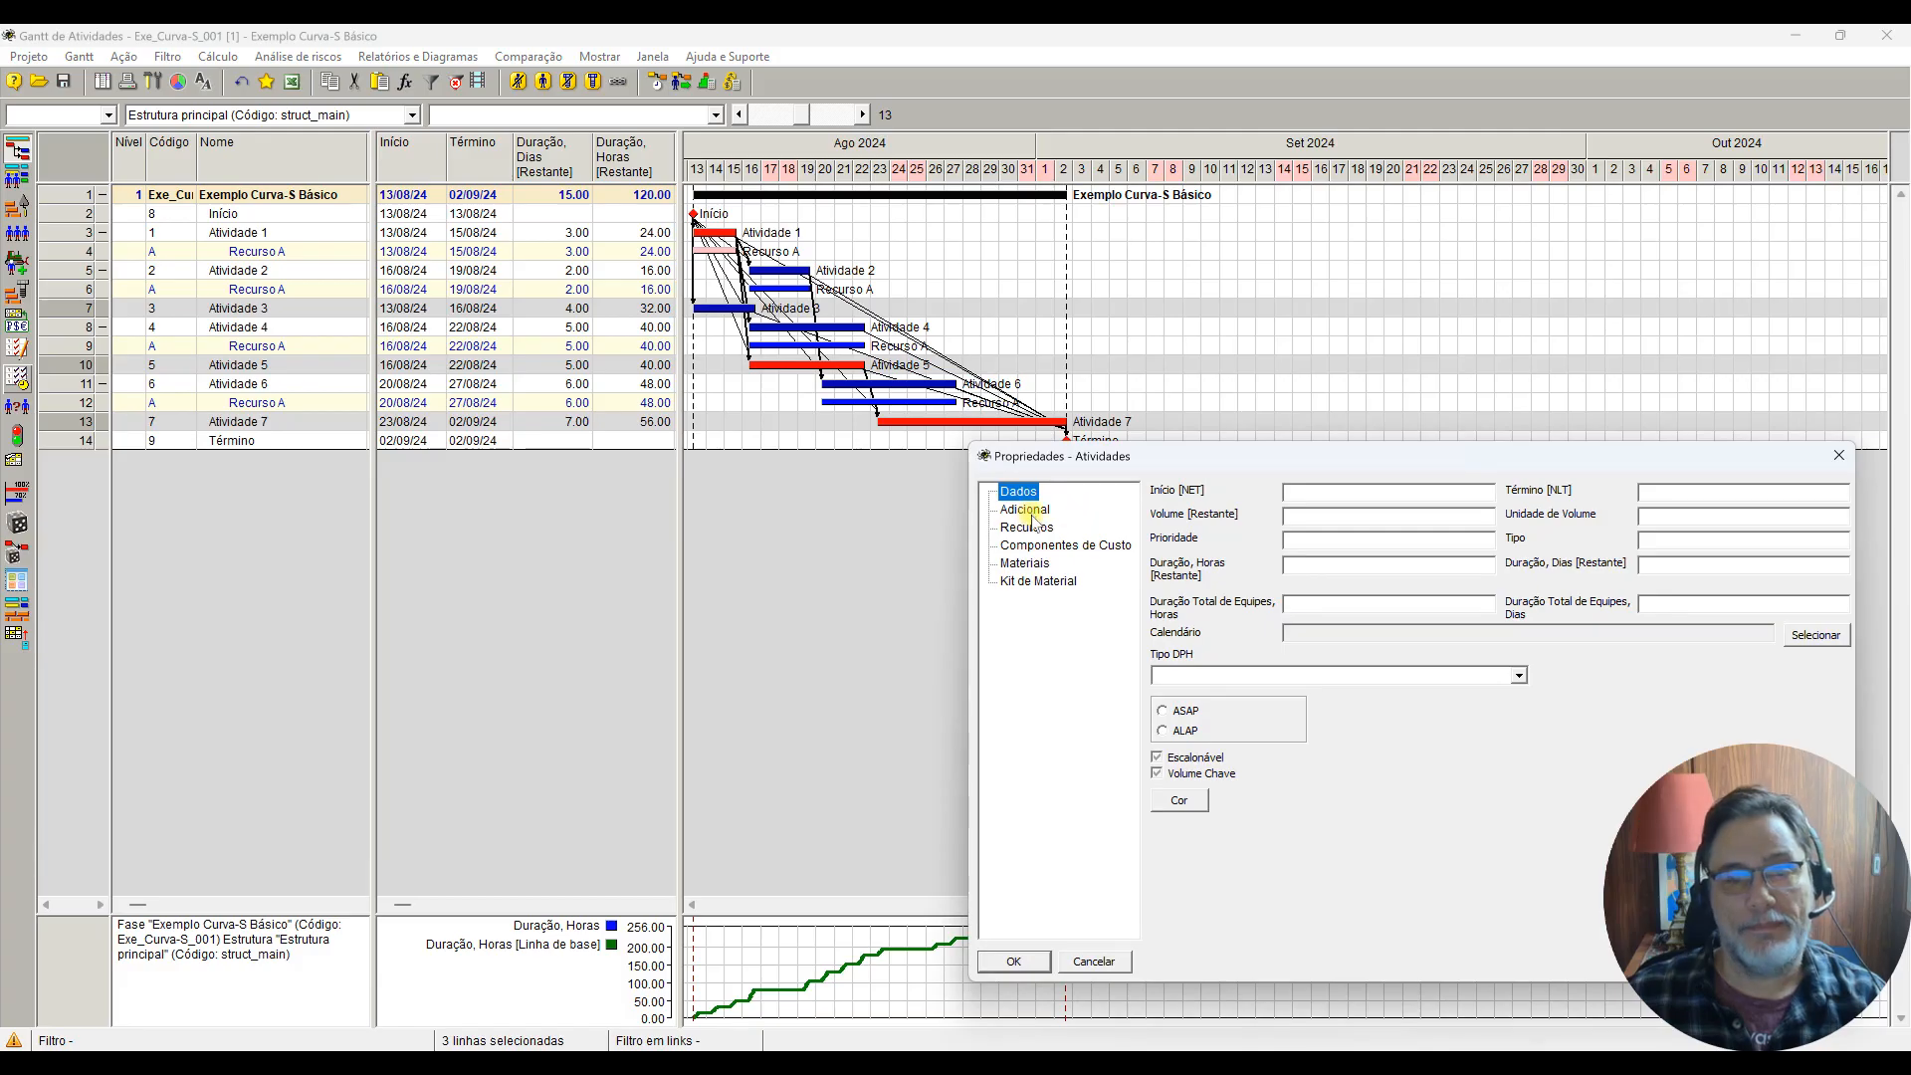
click(1027, 526)
click(1808, 507)
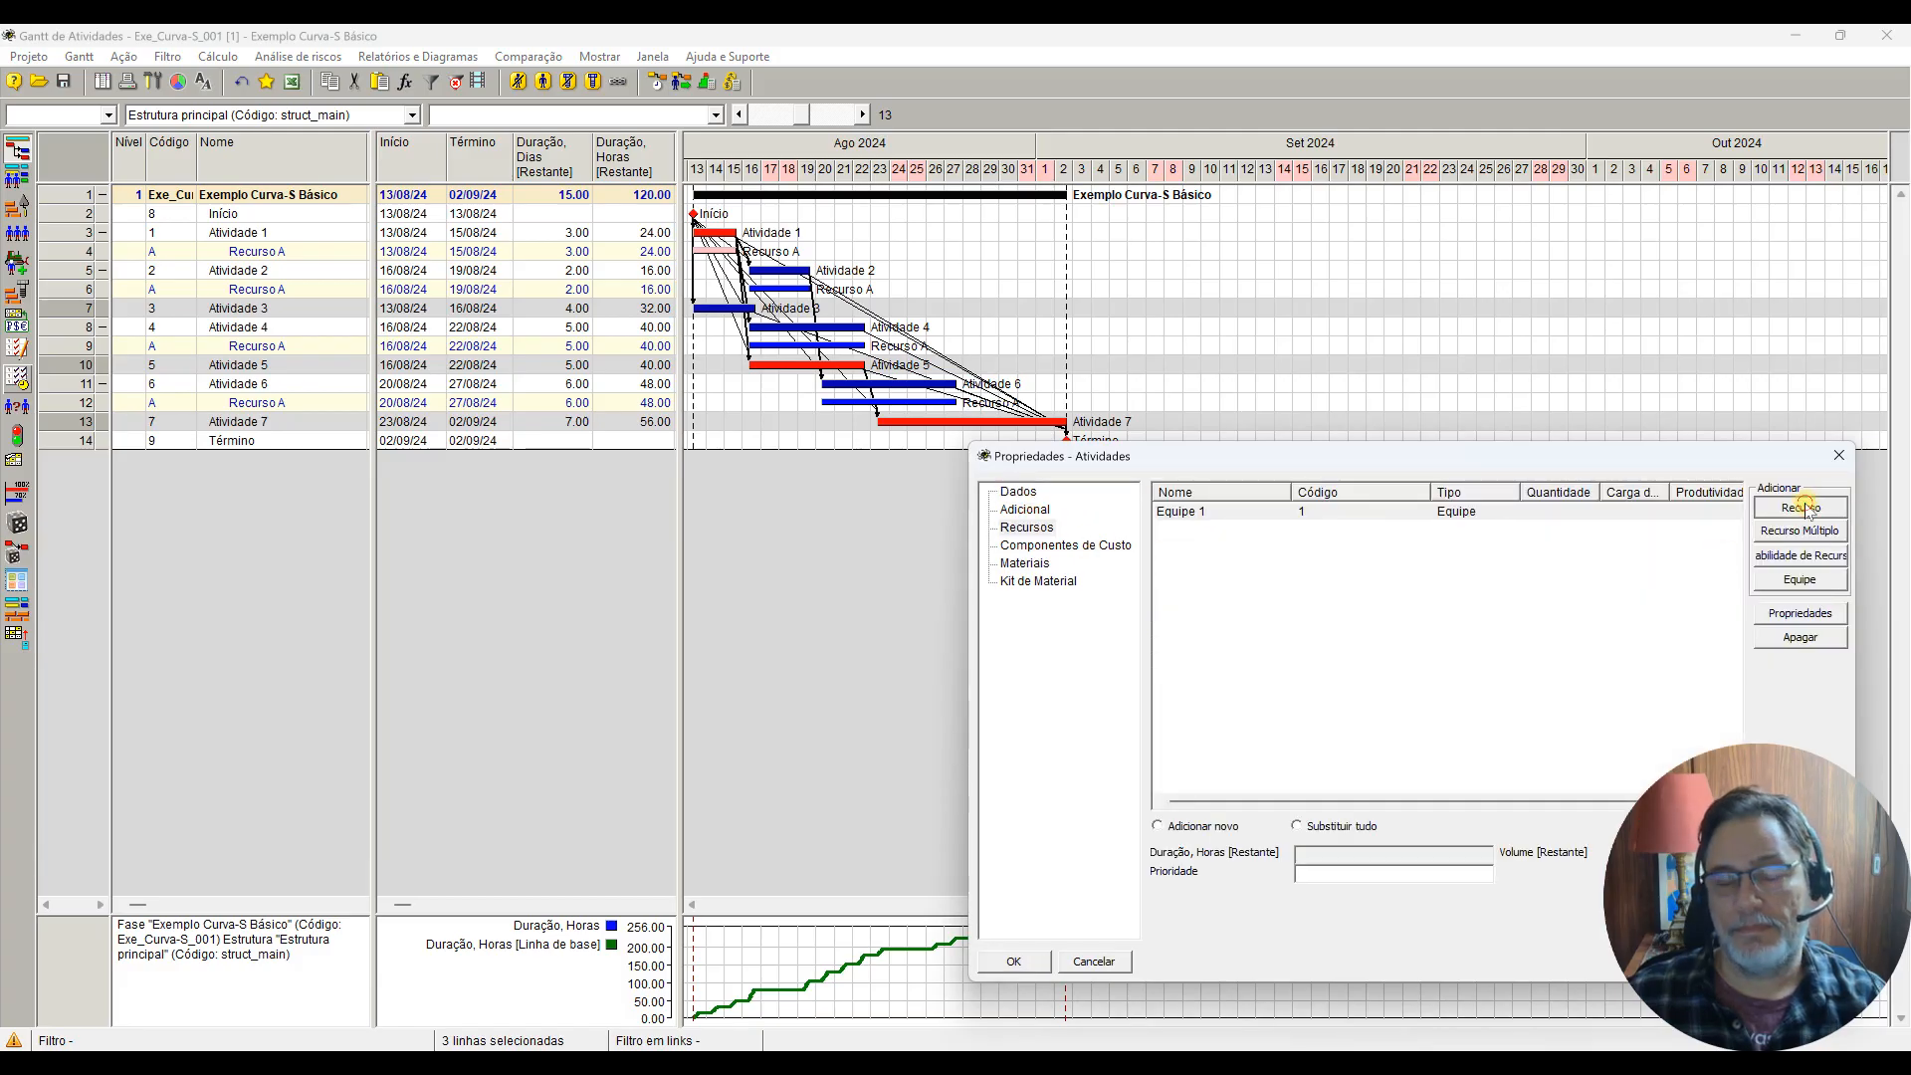
click(925, 719)
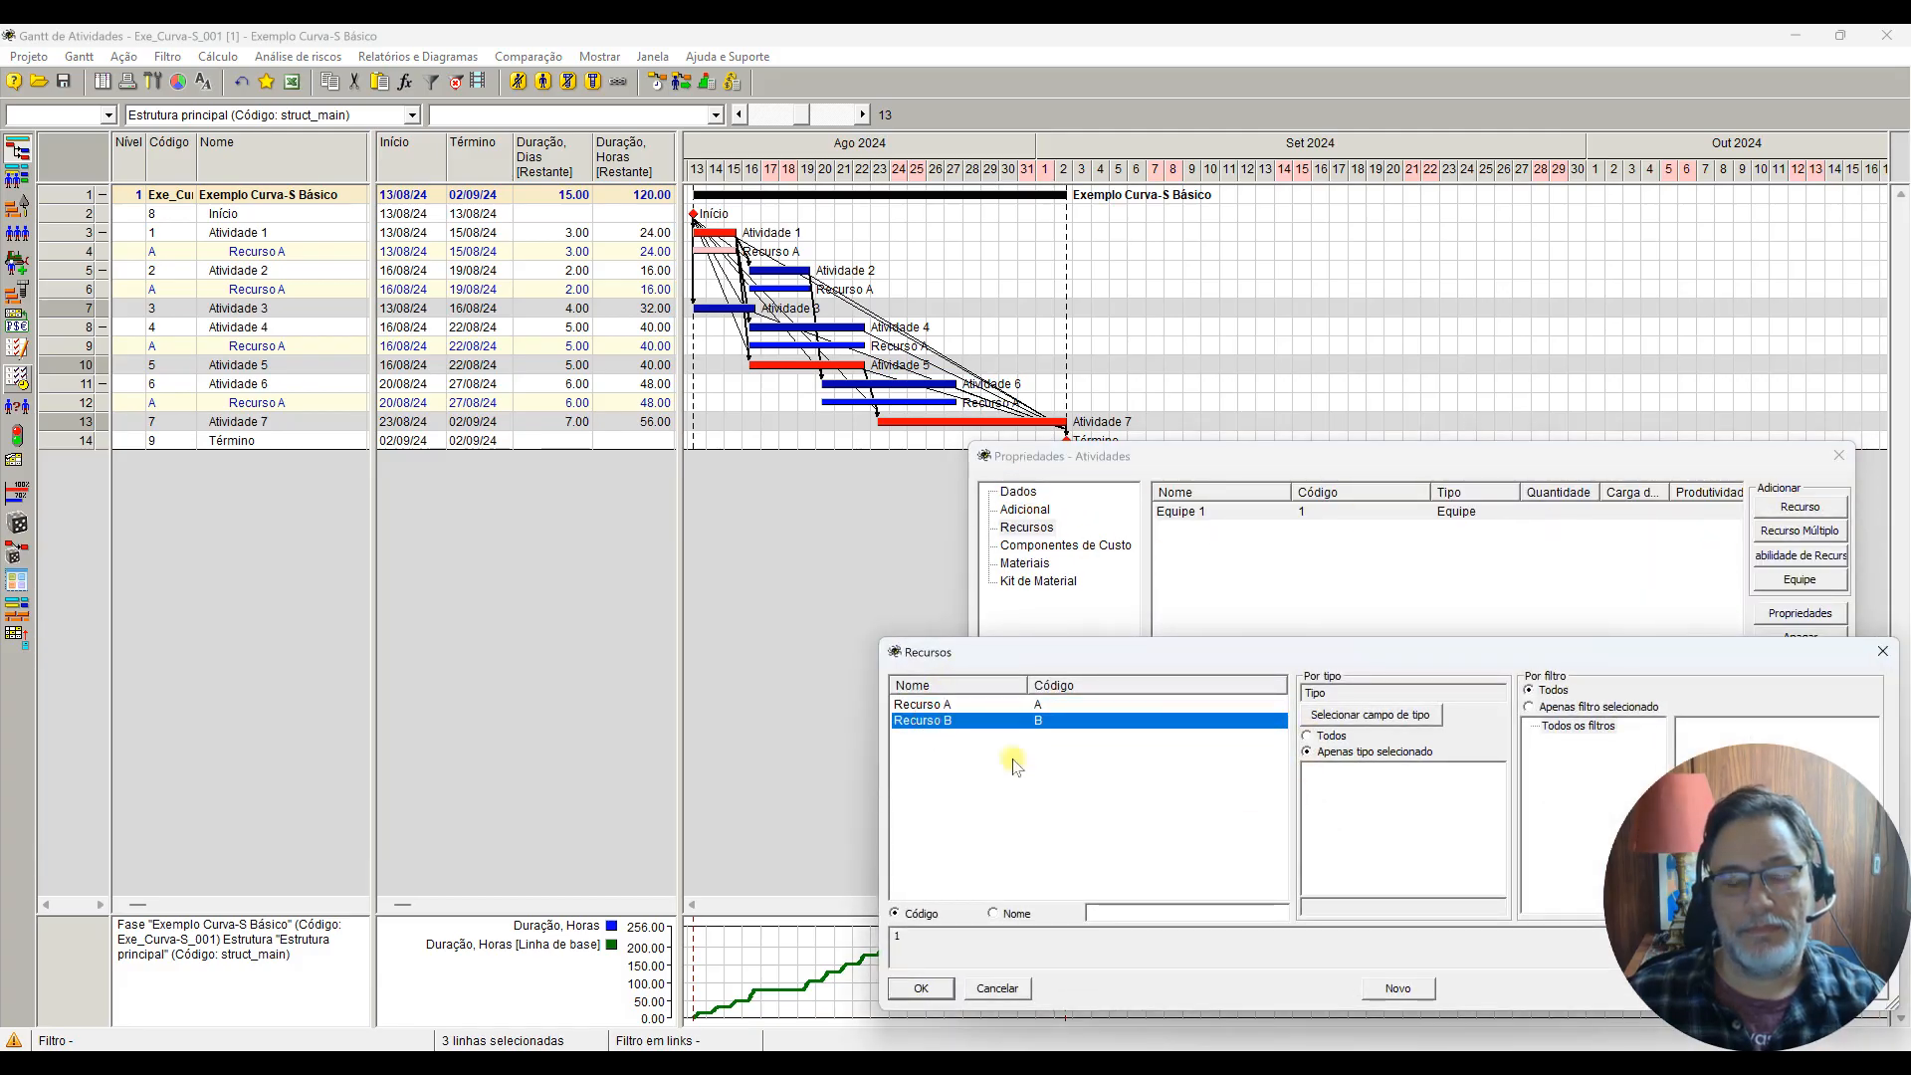
click(926, 988)
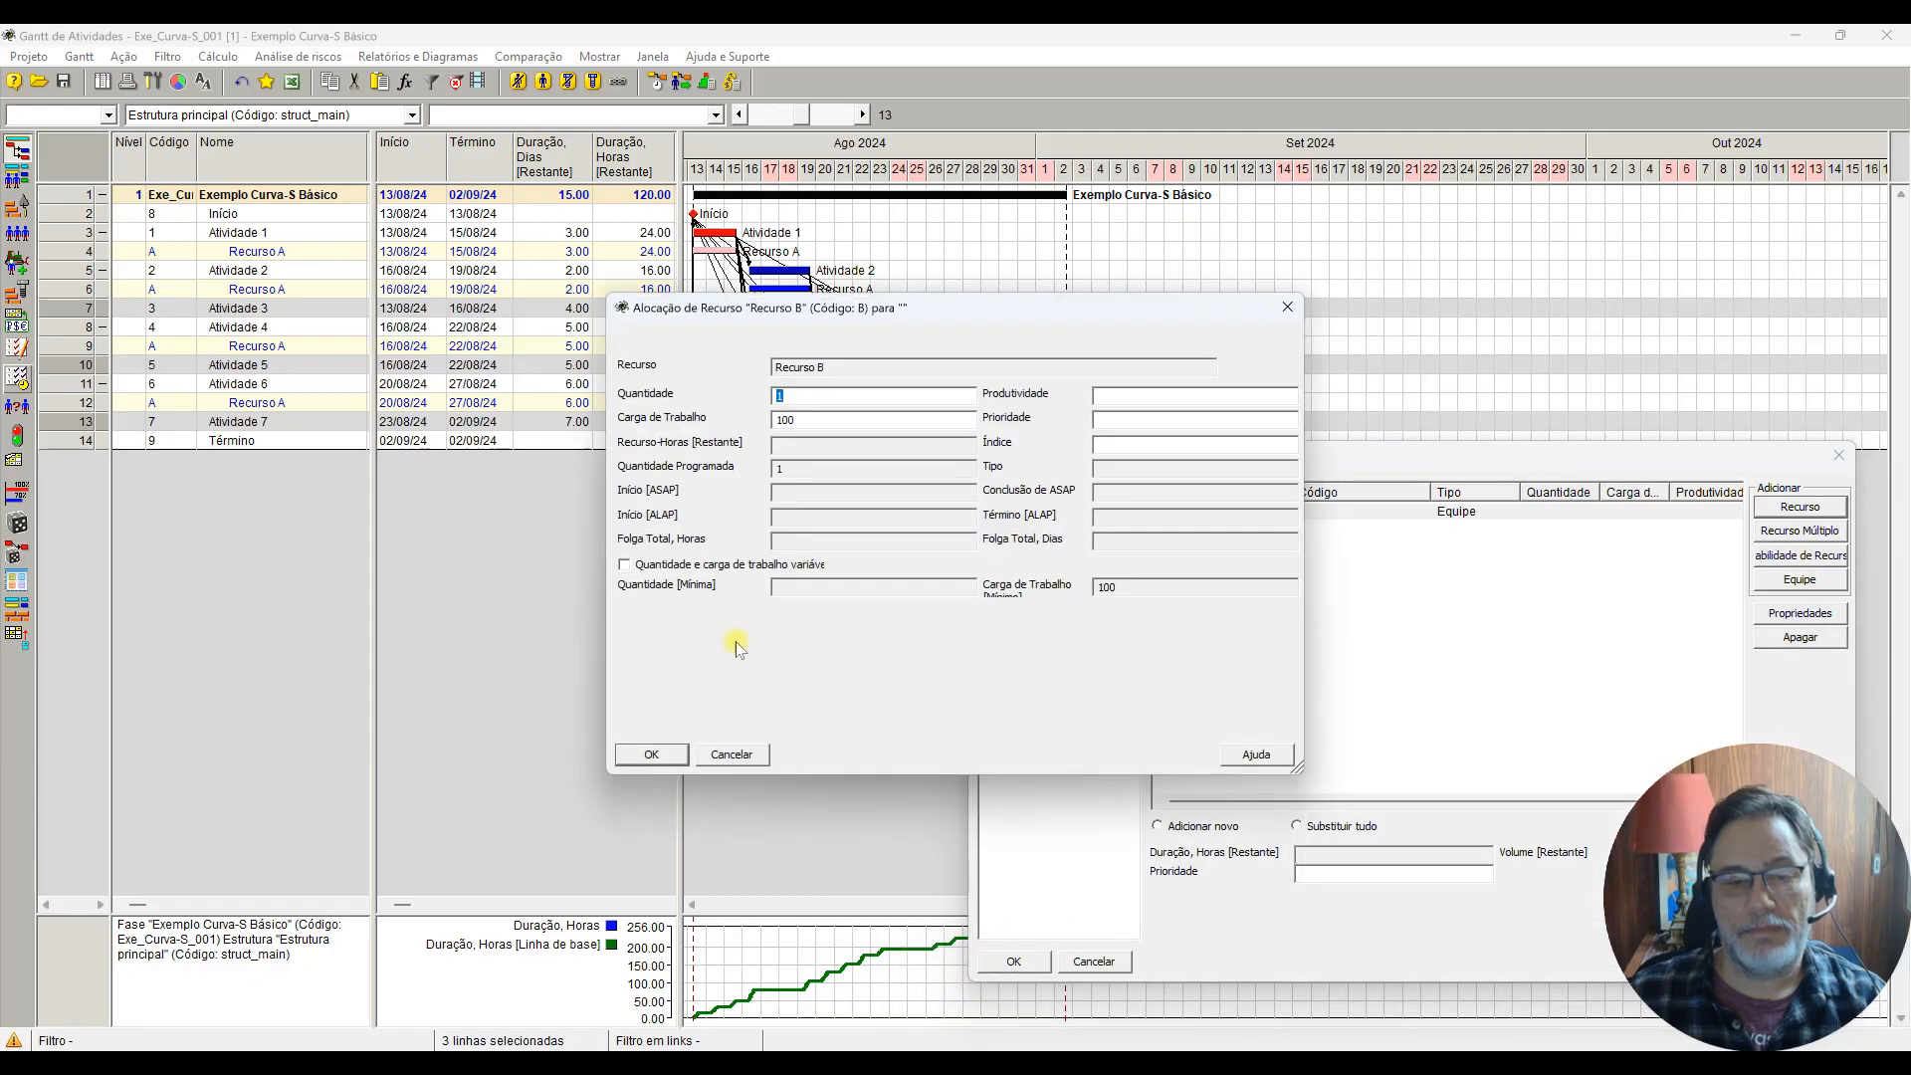
click(652, 754)
click(1035, 959)
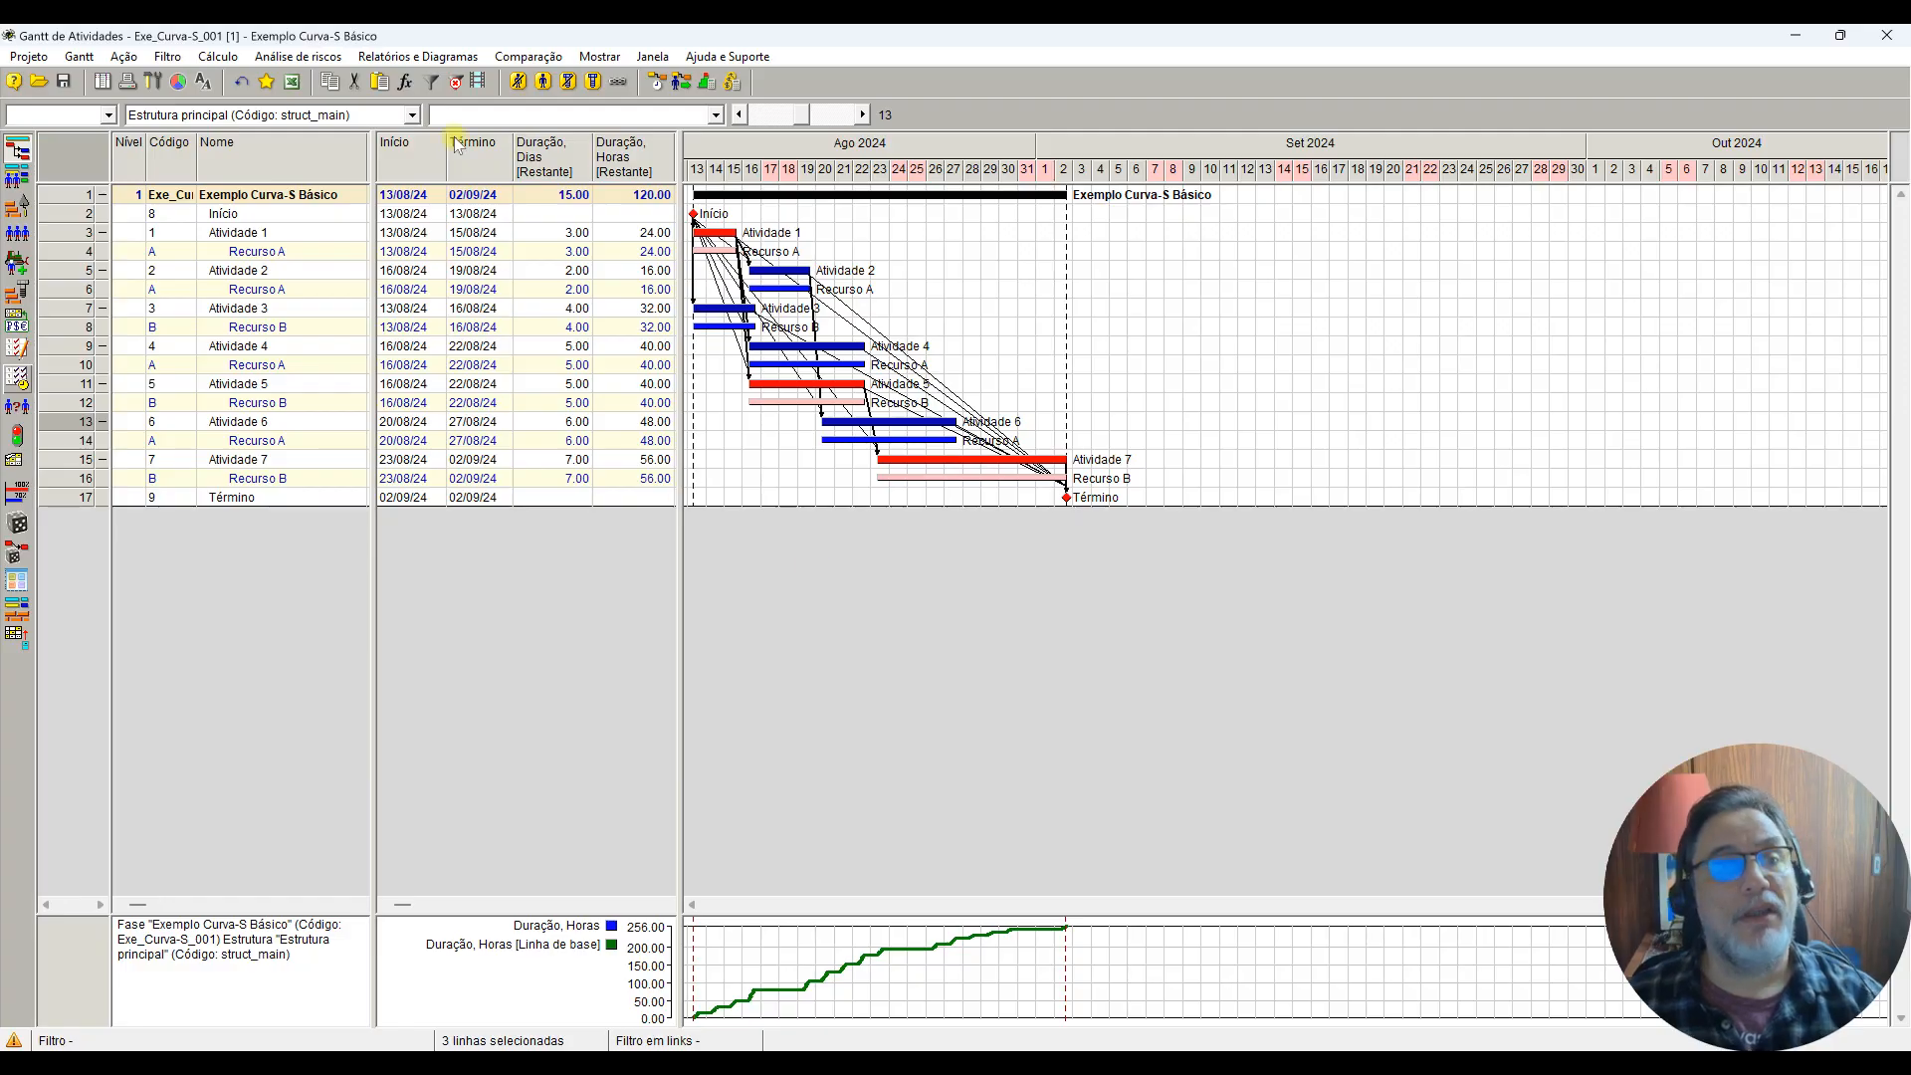
Step: Run the resource overload report, examine the overloaded dates for both resources, and close the report
click(418, 56)
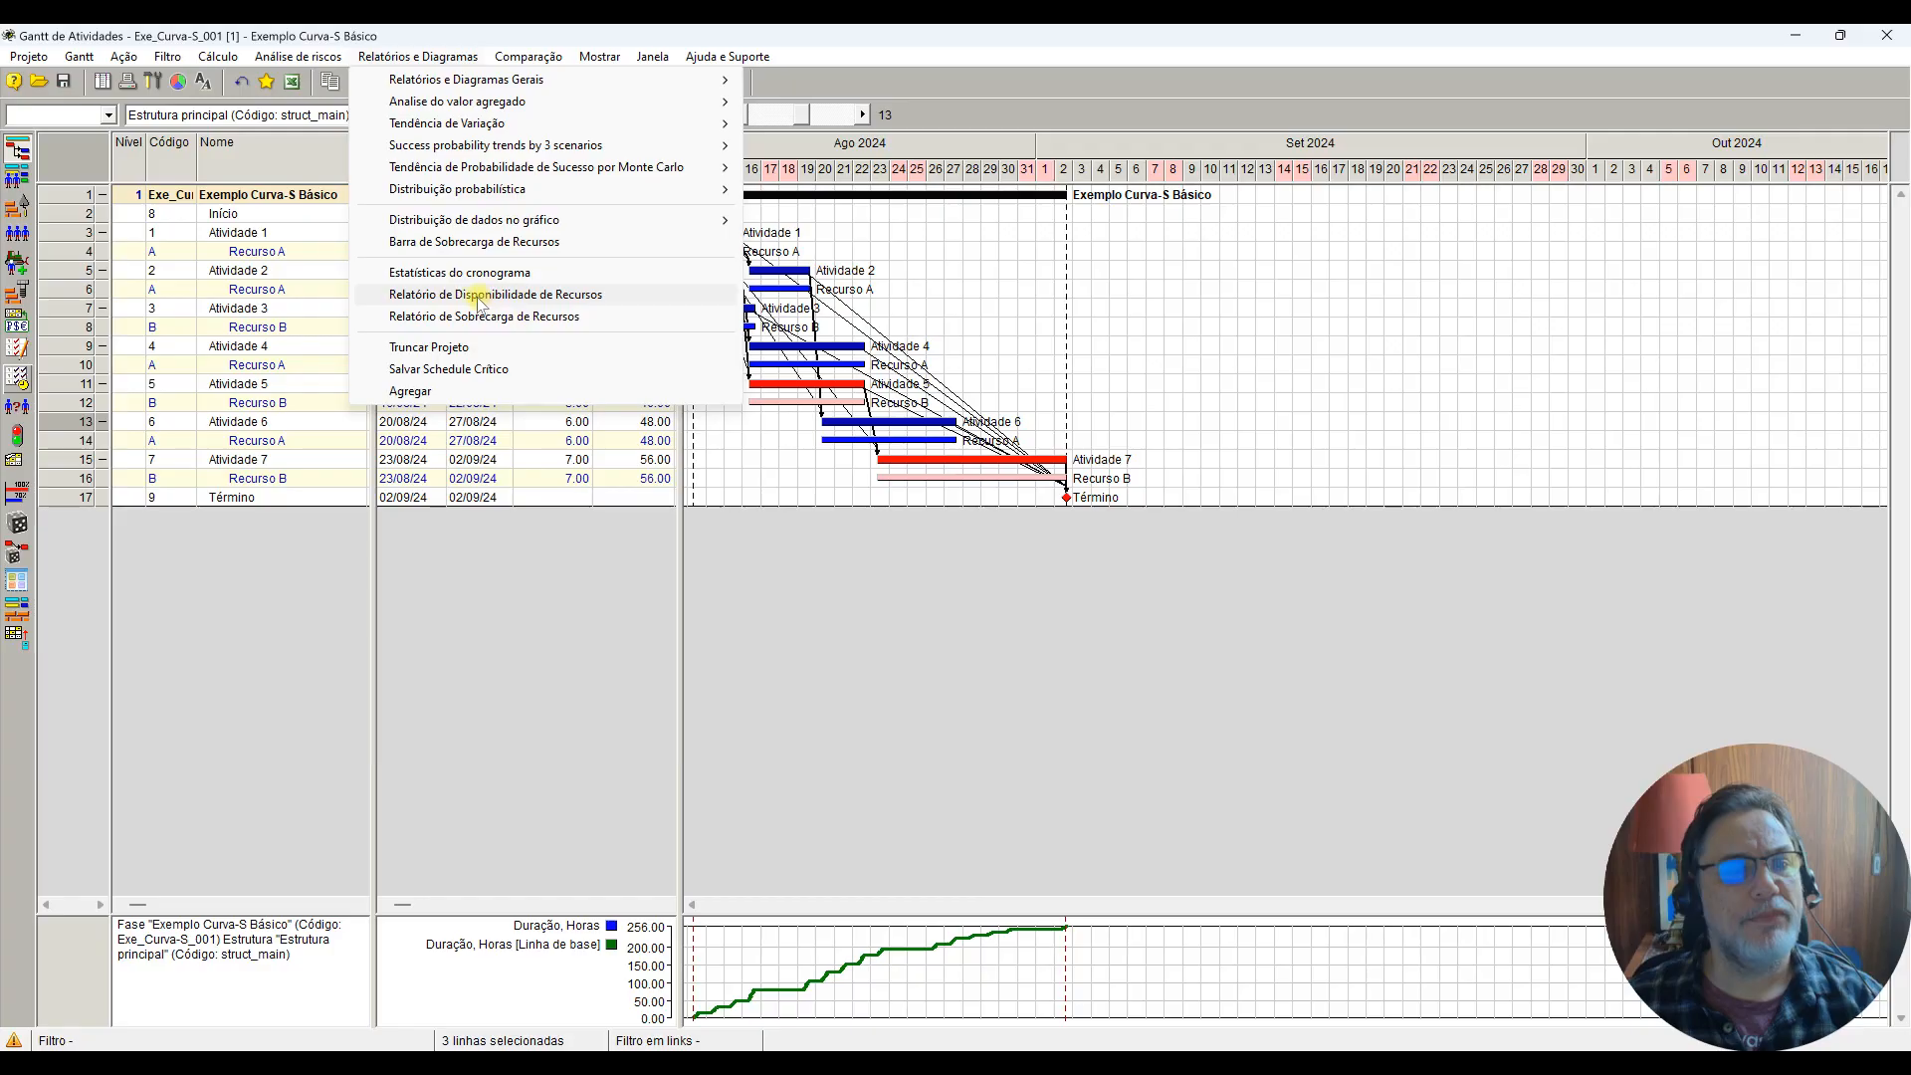
click(482, 316)
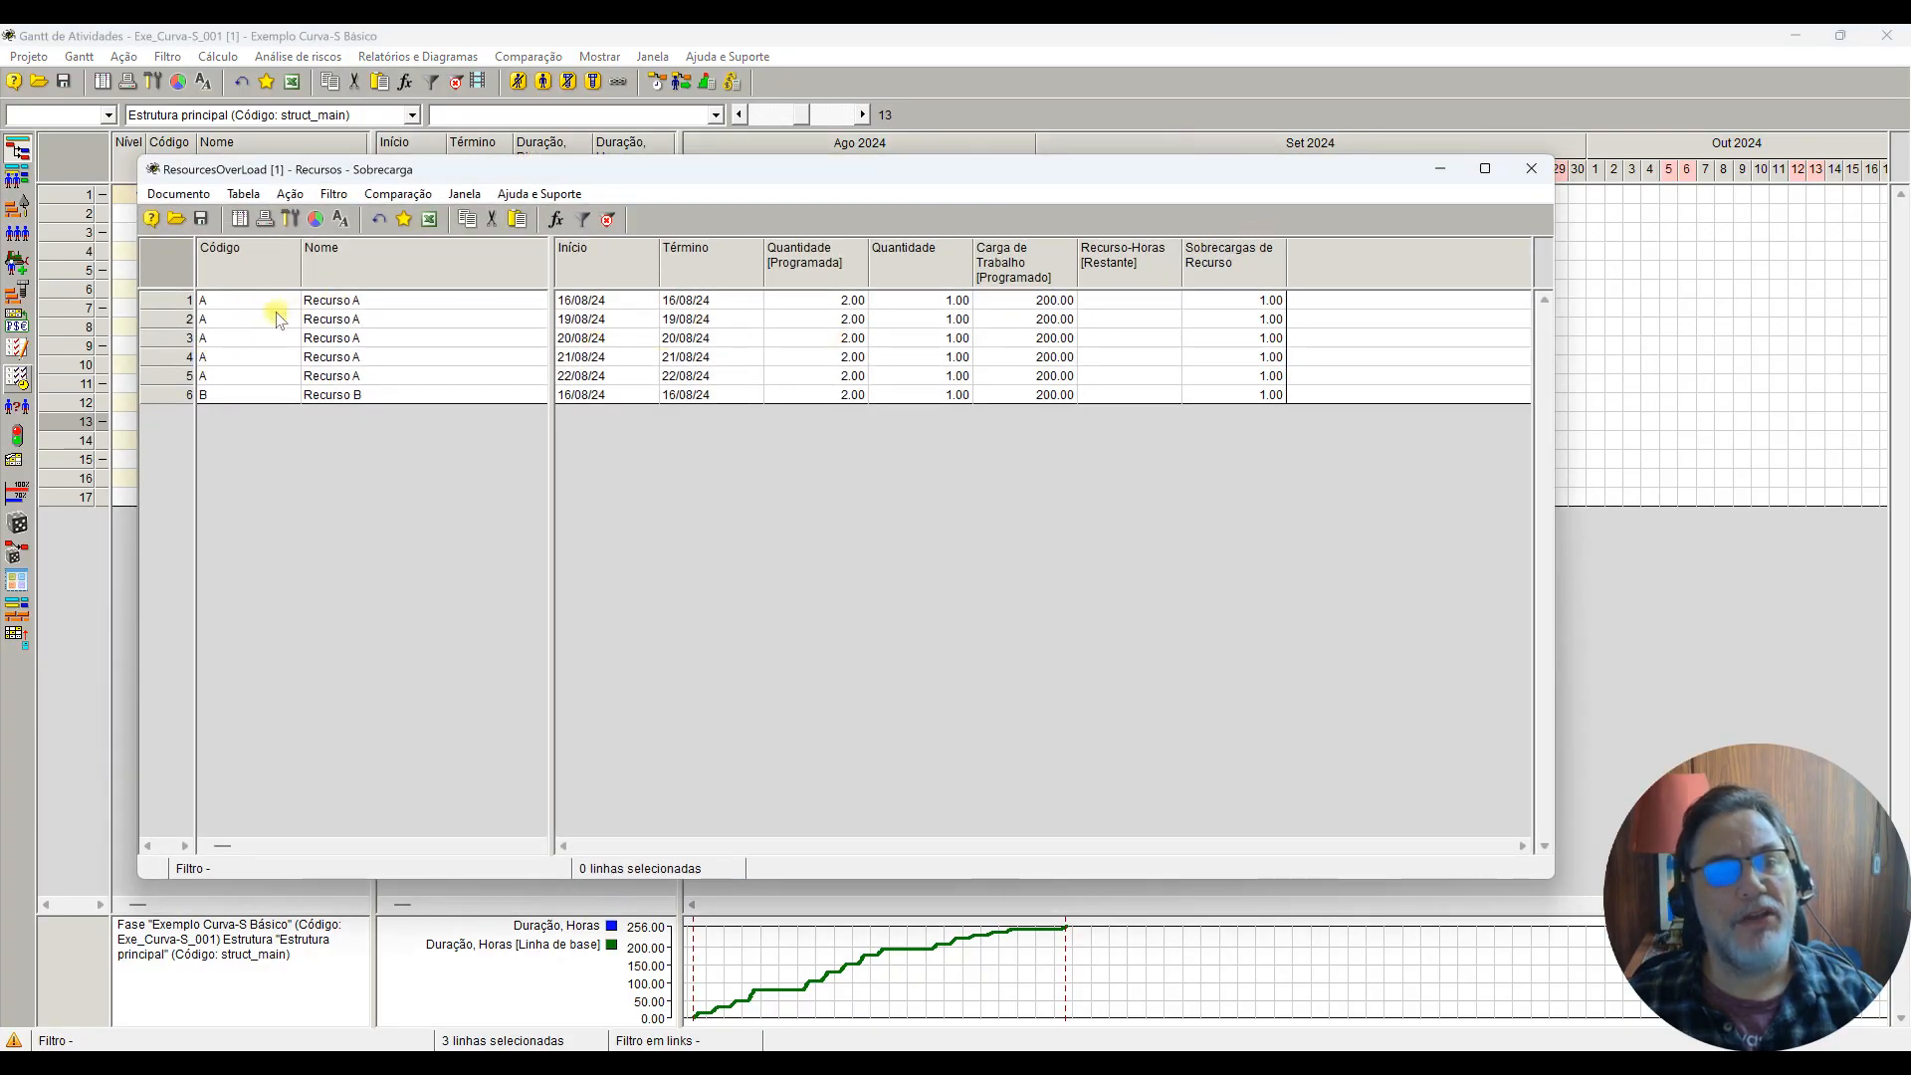
click(1531, 168)
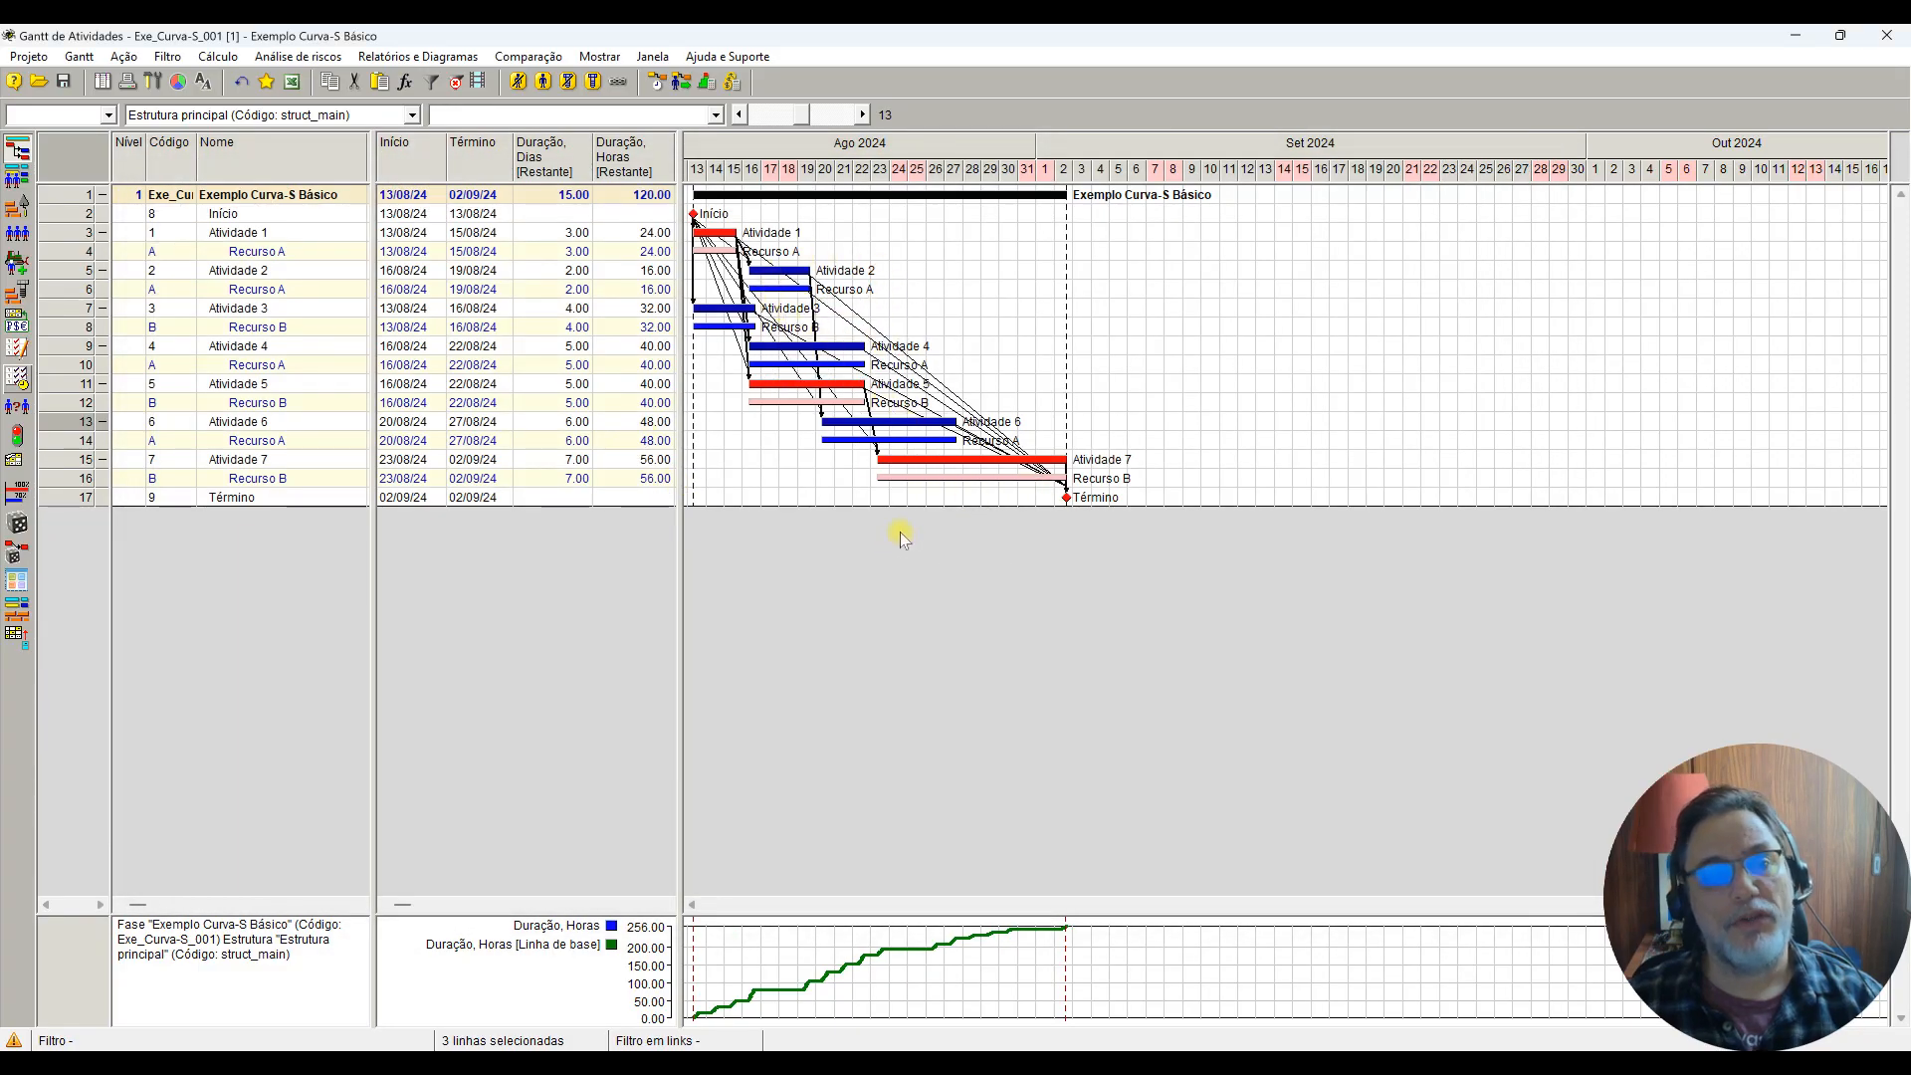
click(410, 58)
click(412, 57)
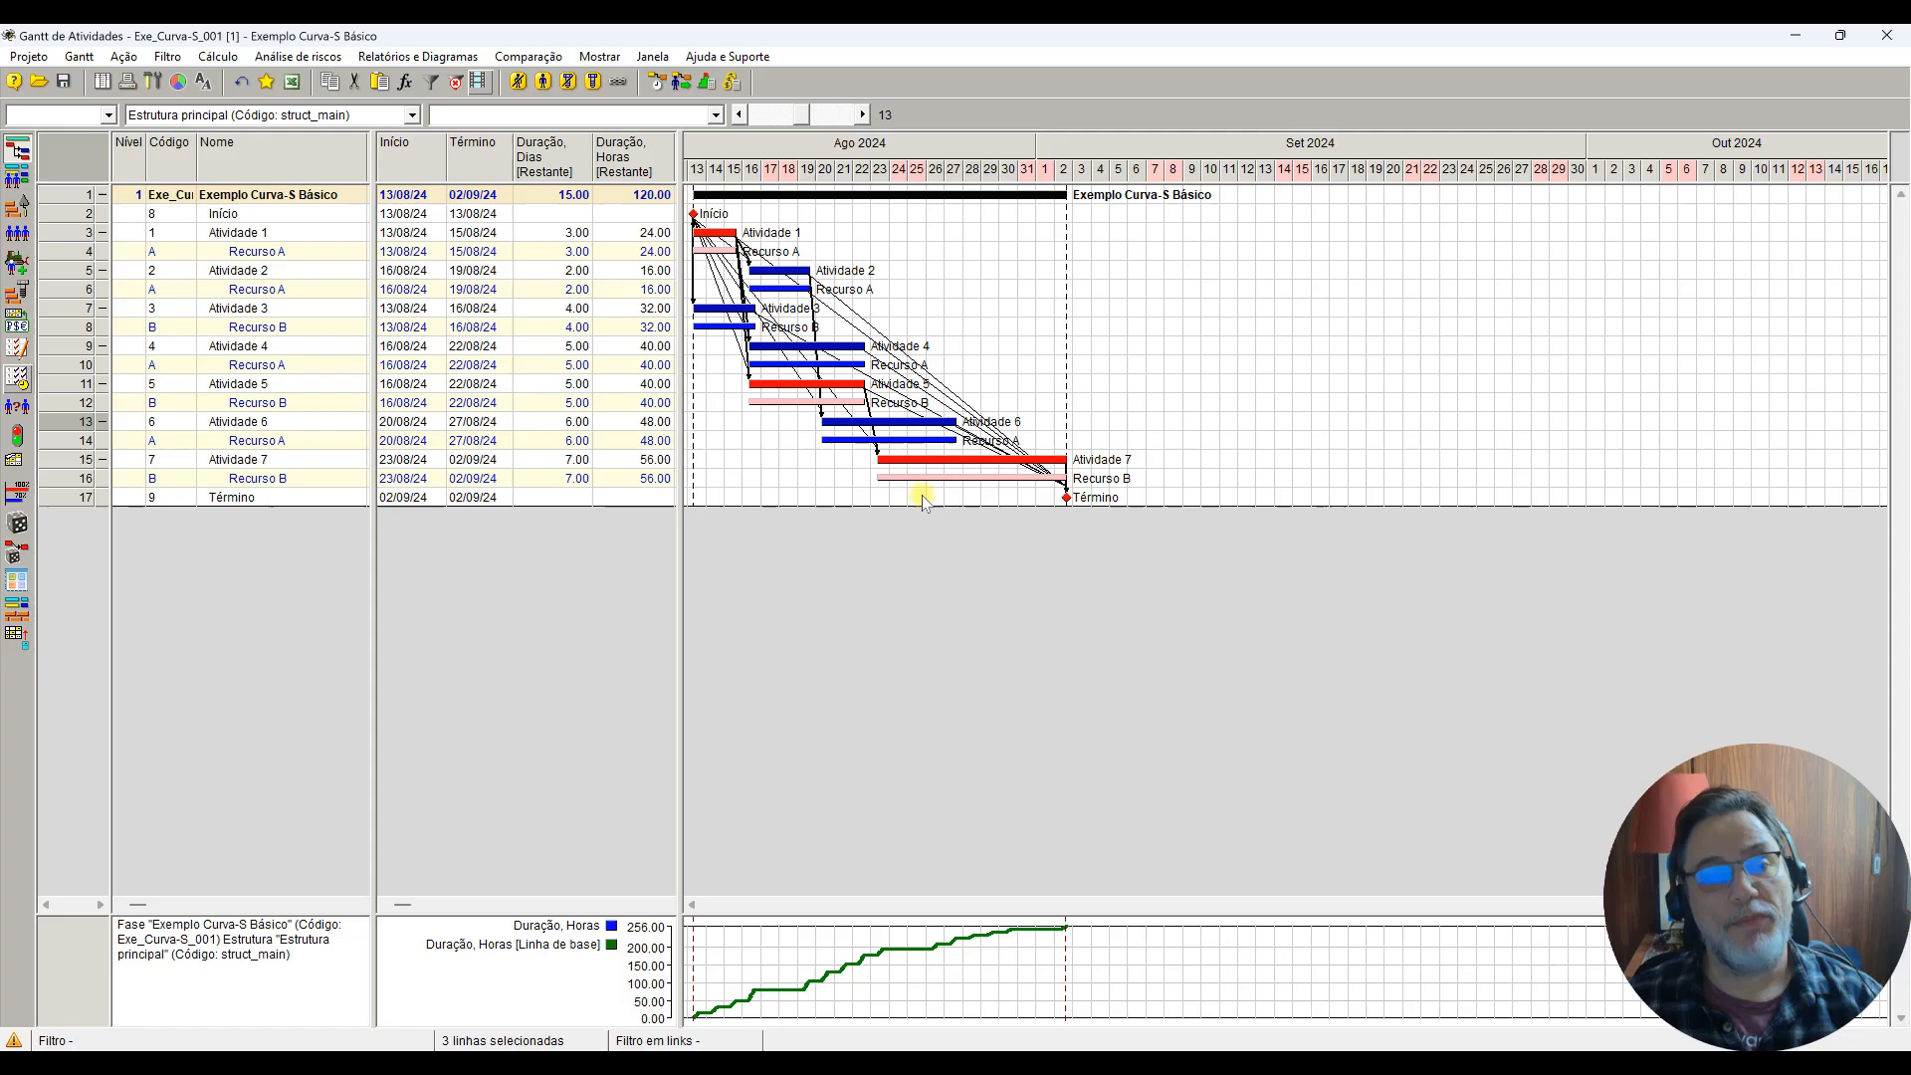
Step: Collapse the activity Gantt to the Atividades level so the resource rows are hidden
click(107, 115)
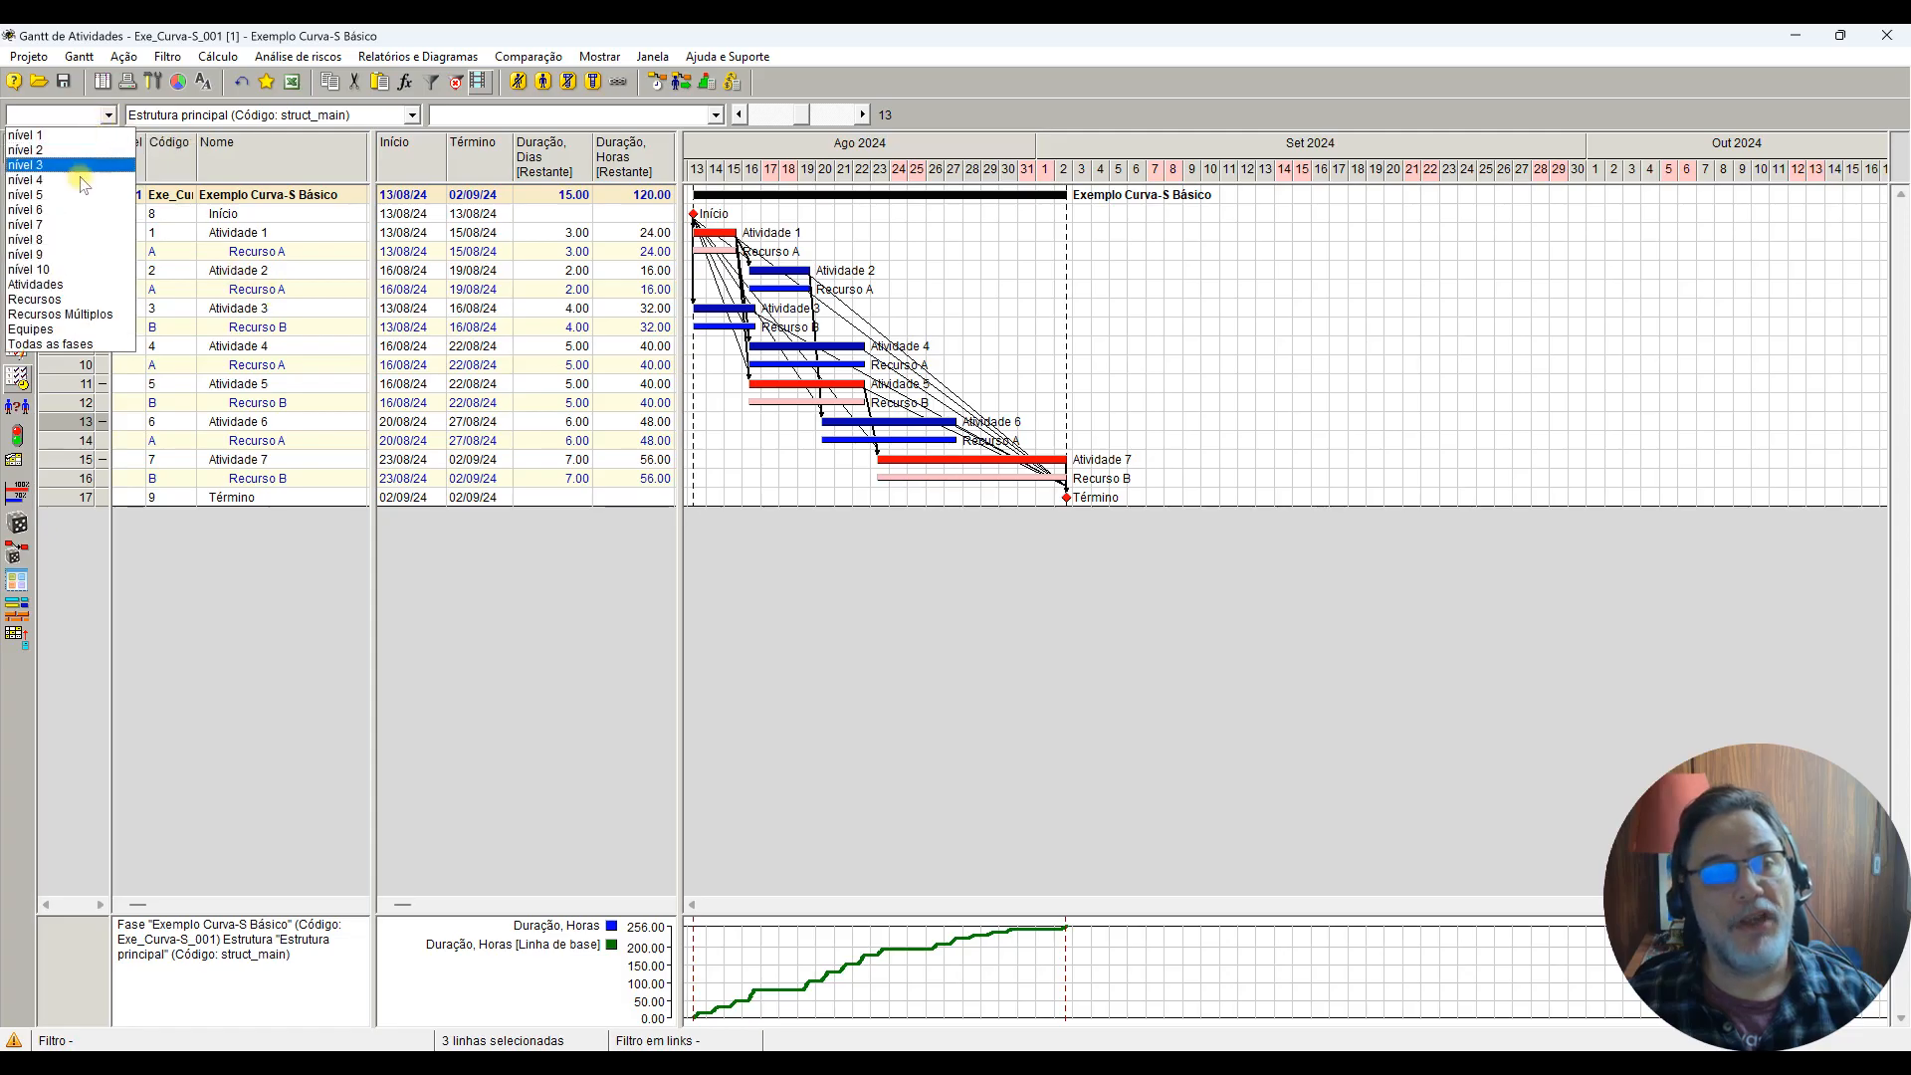
click(74, 285)
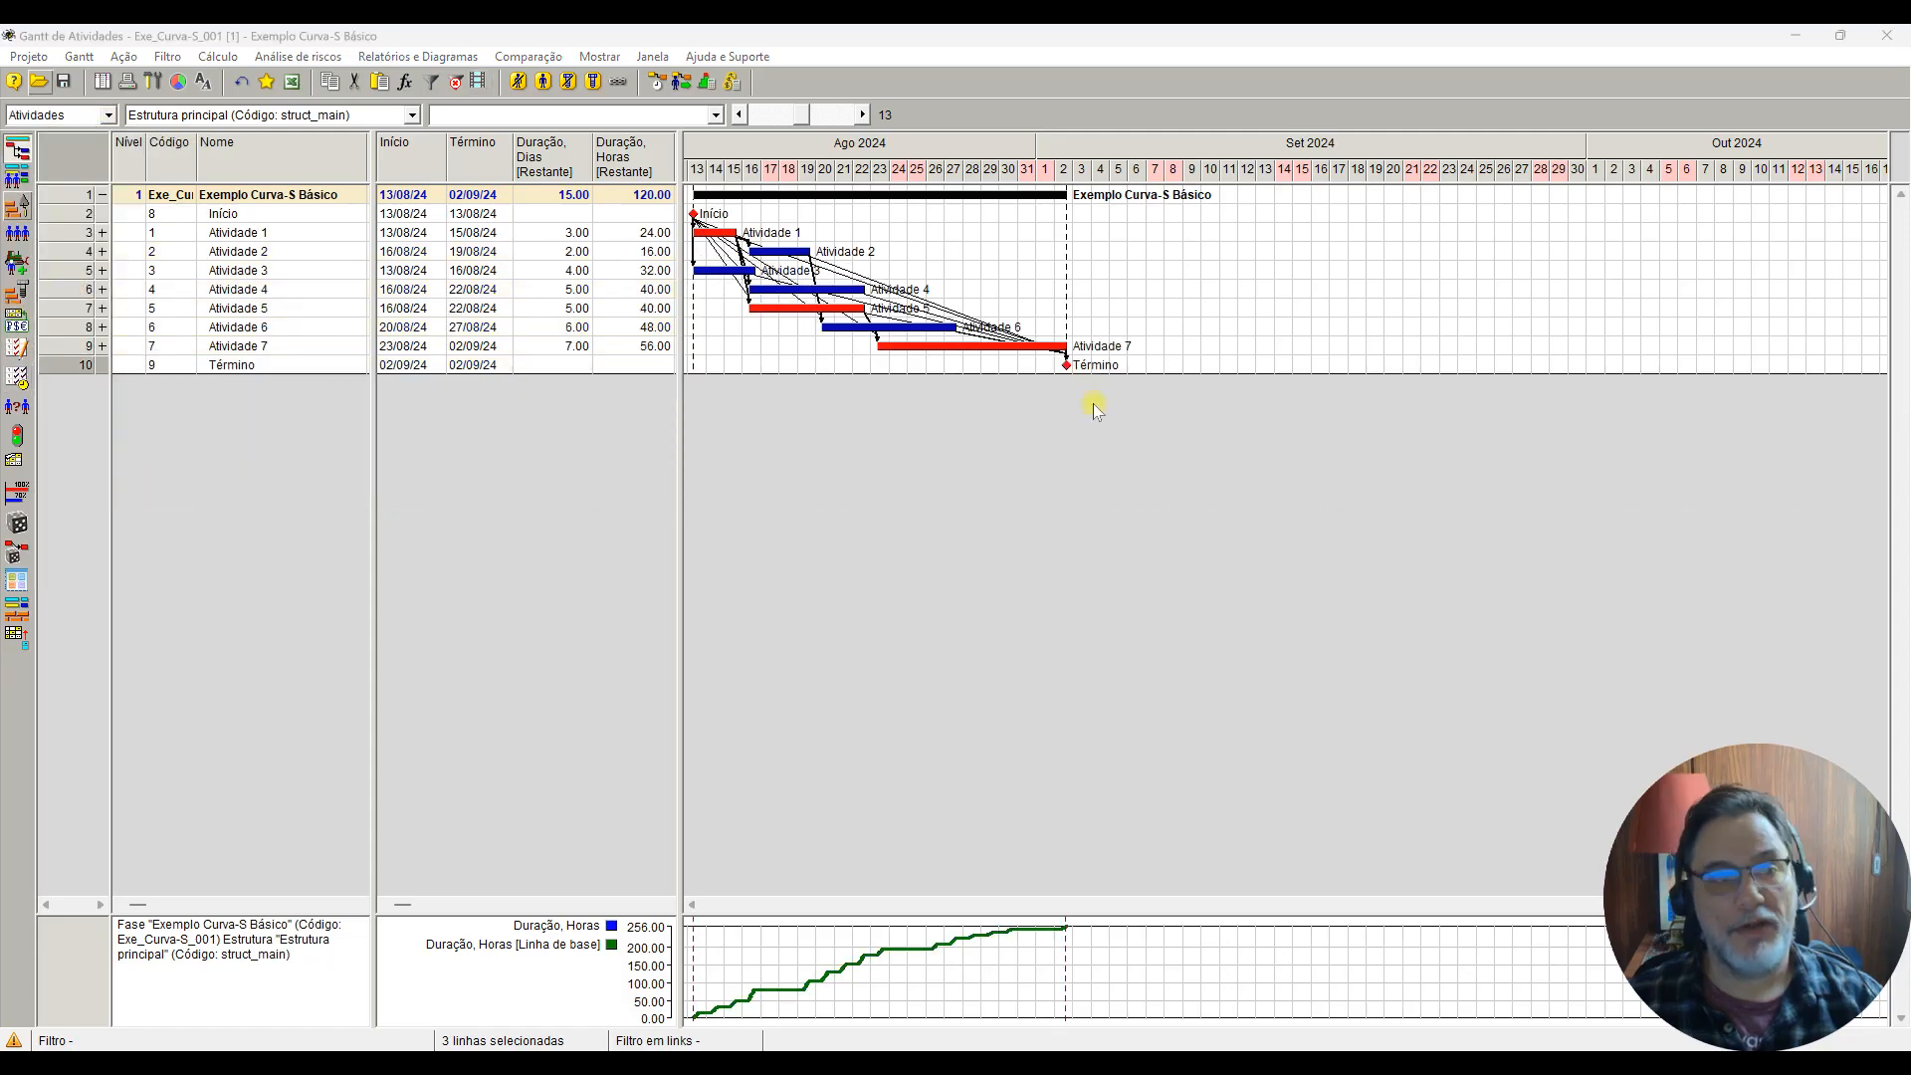
click(103, 251)
click(104, 251)
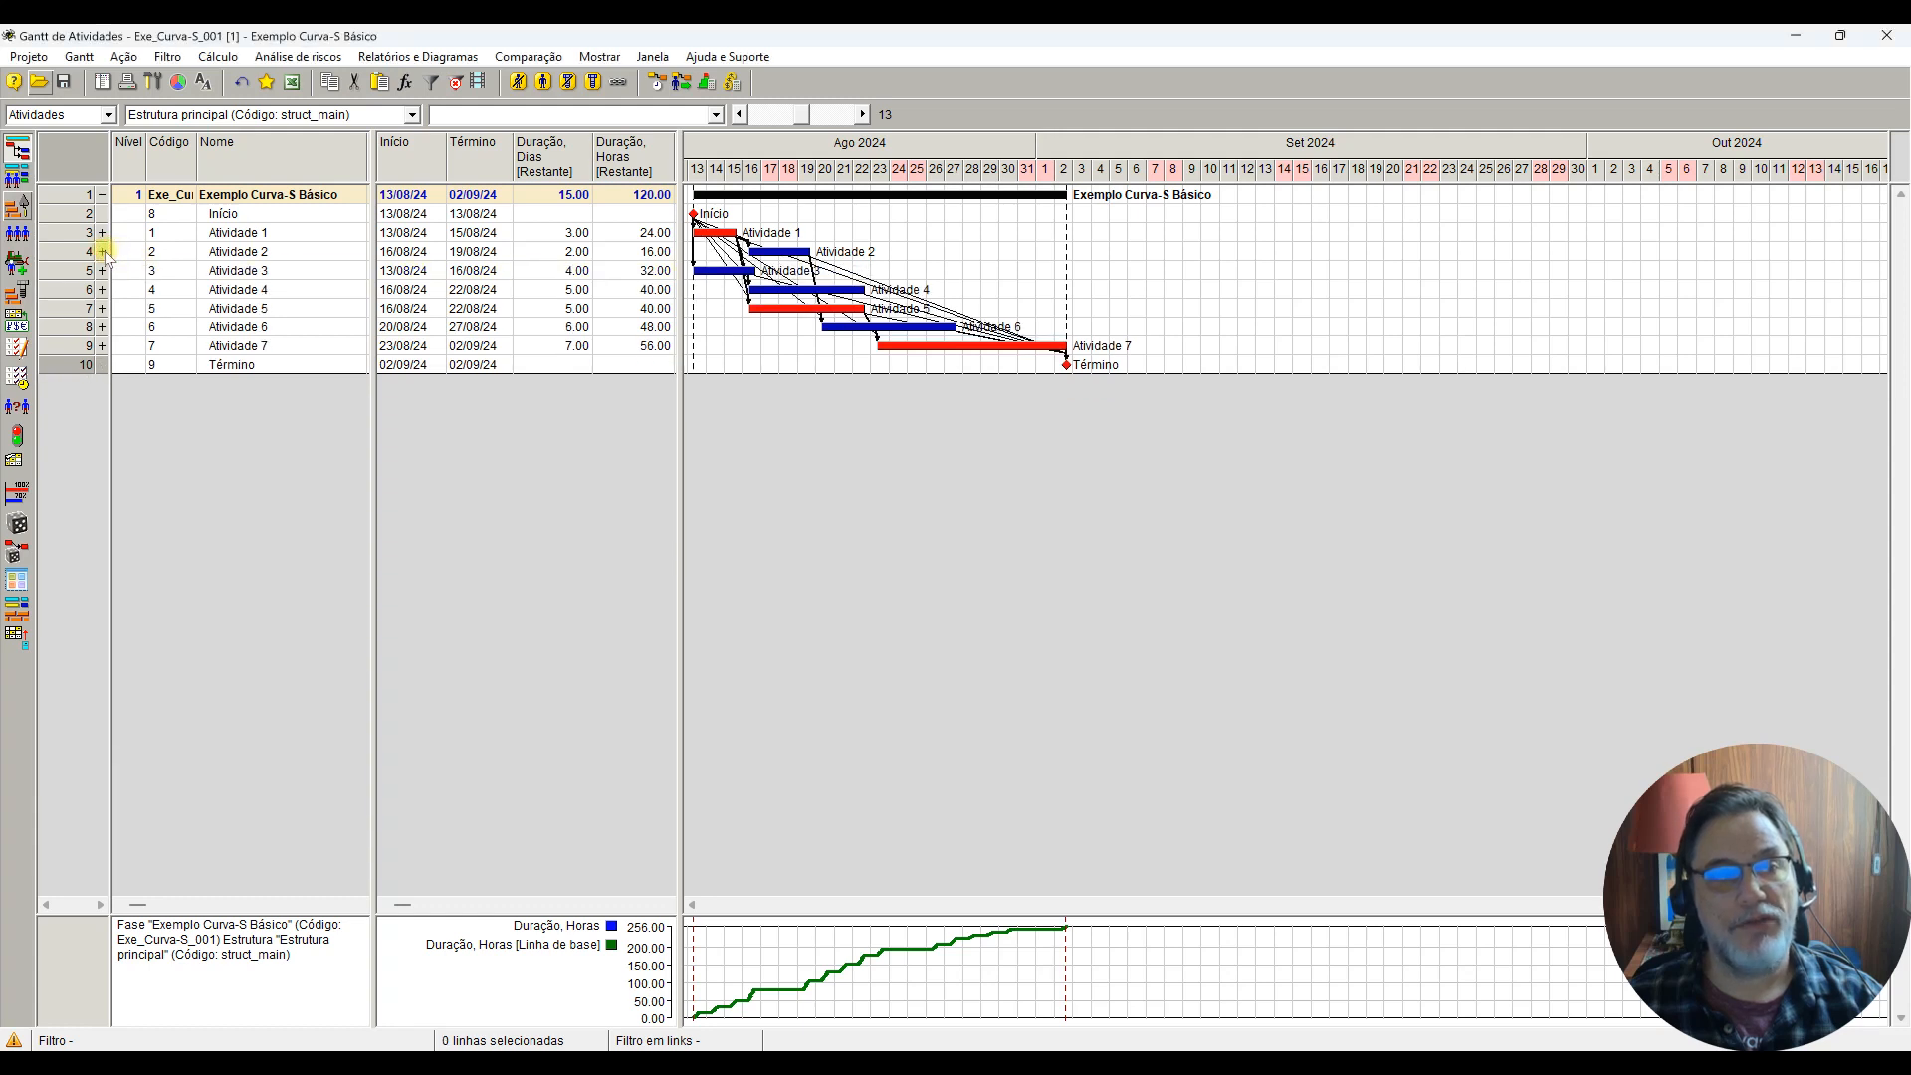
Step: Check the allocations in the resource Gantt, then calculate the resource-constrained schedule from the activity Gantt with the Adiantado direction and Otimização Plus method
click(18, 179)
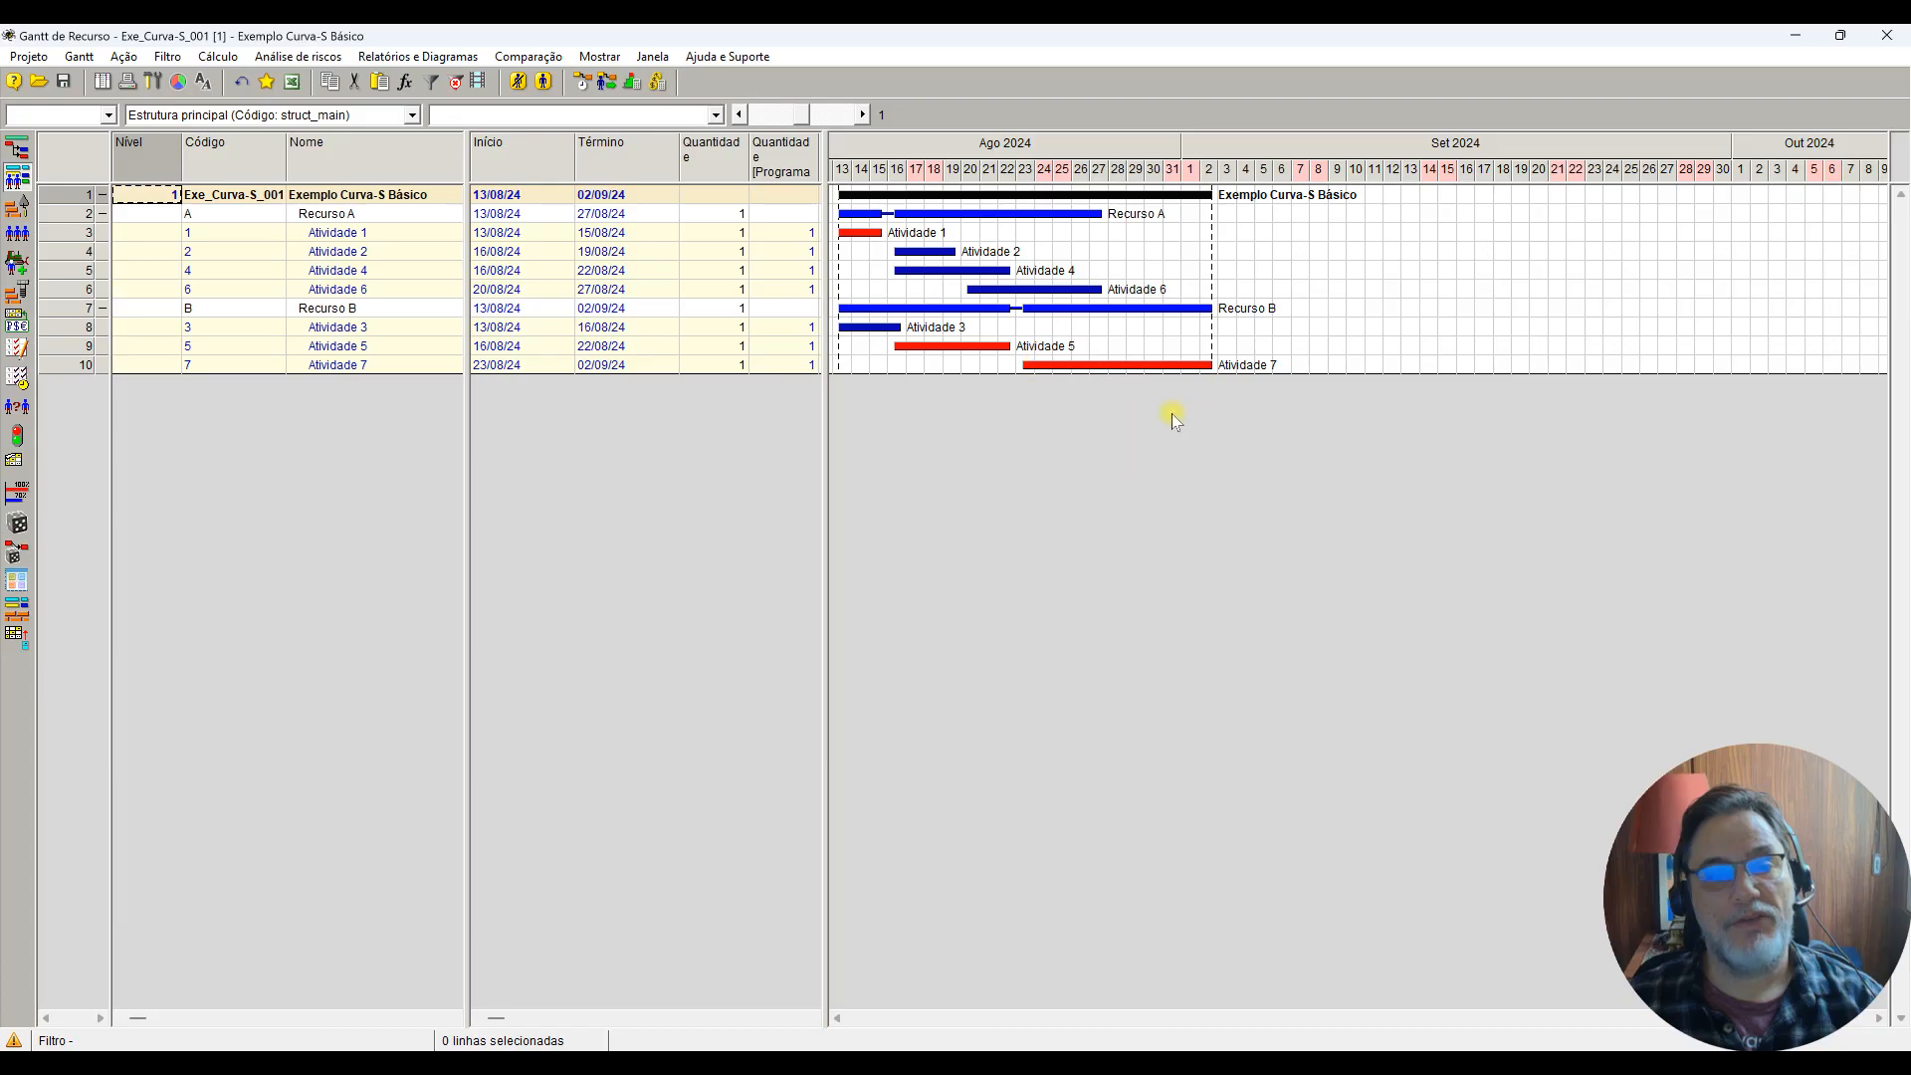
click(18, 149)
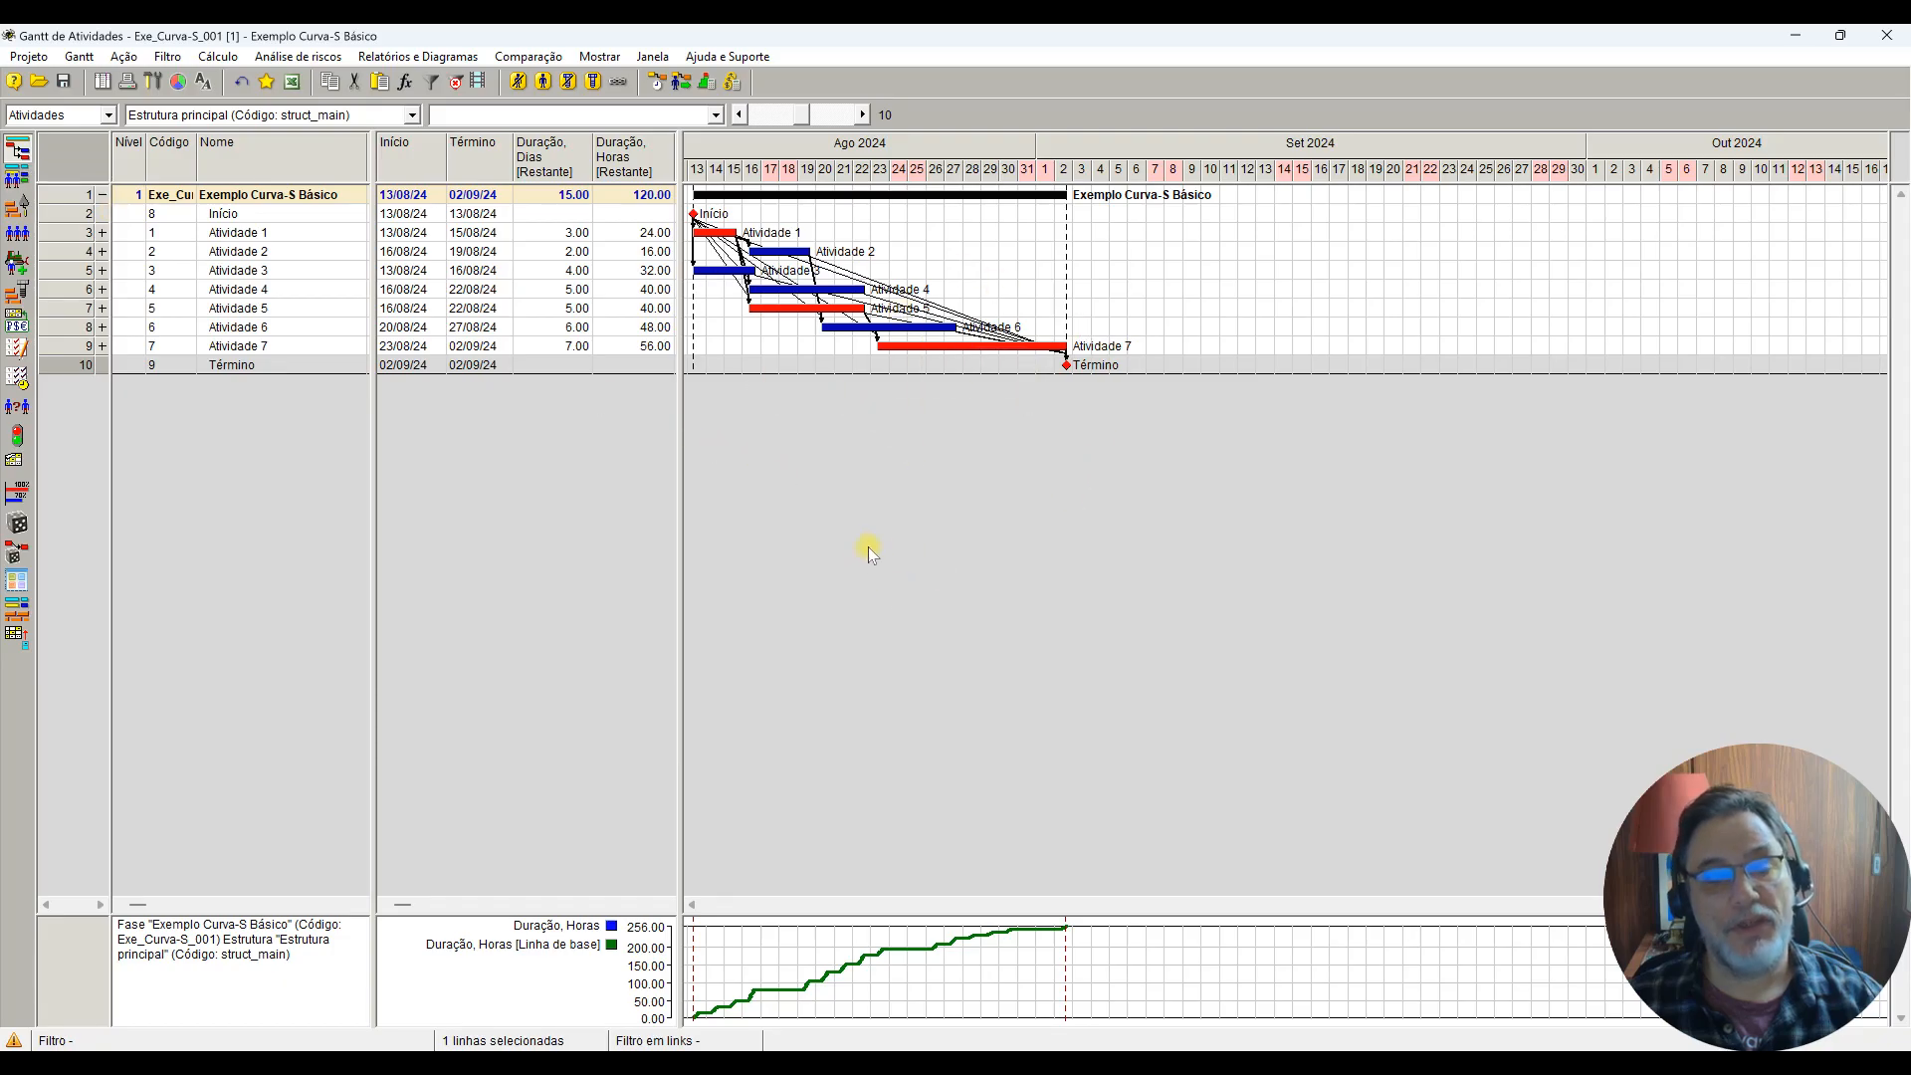
click(682, 86)
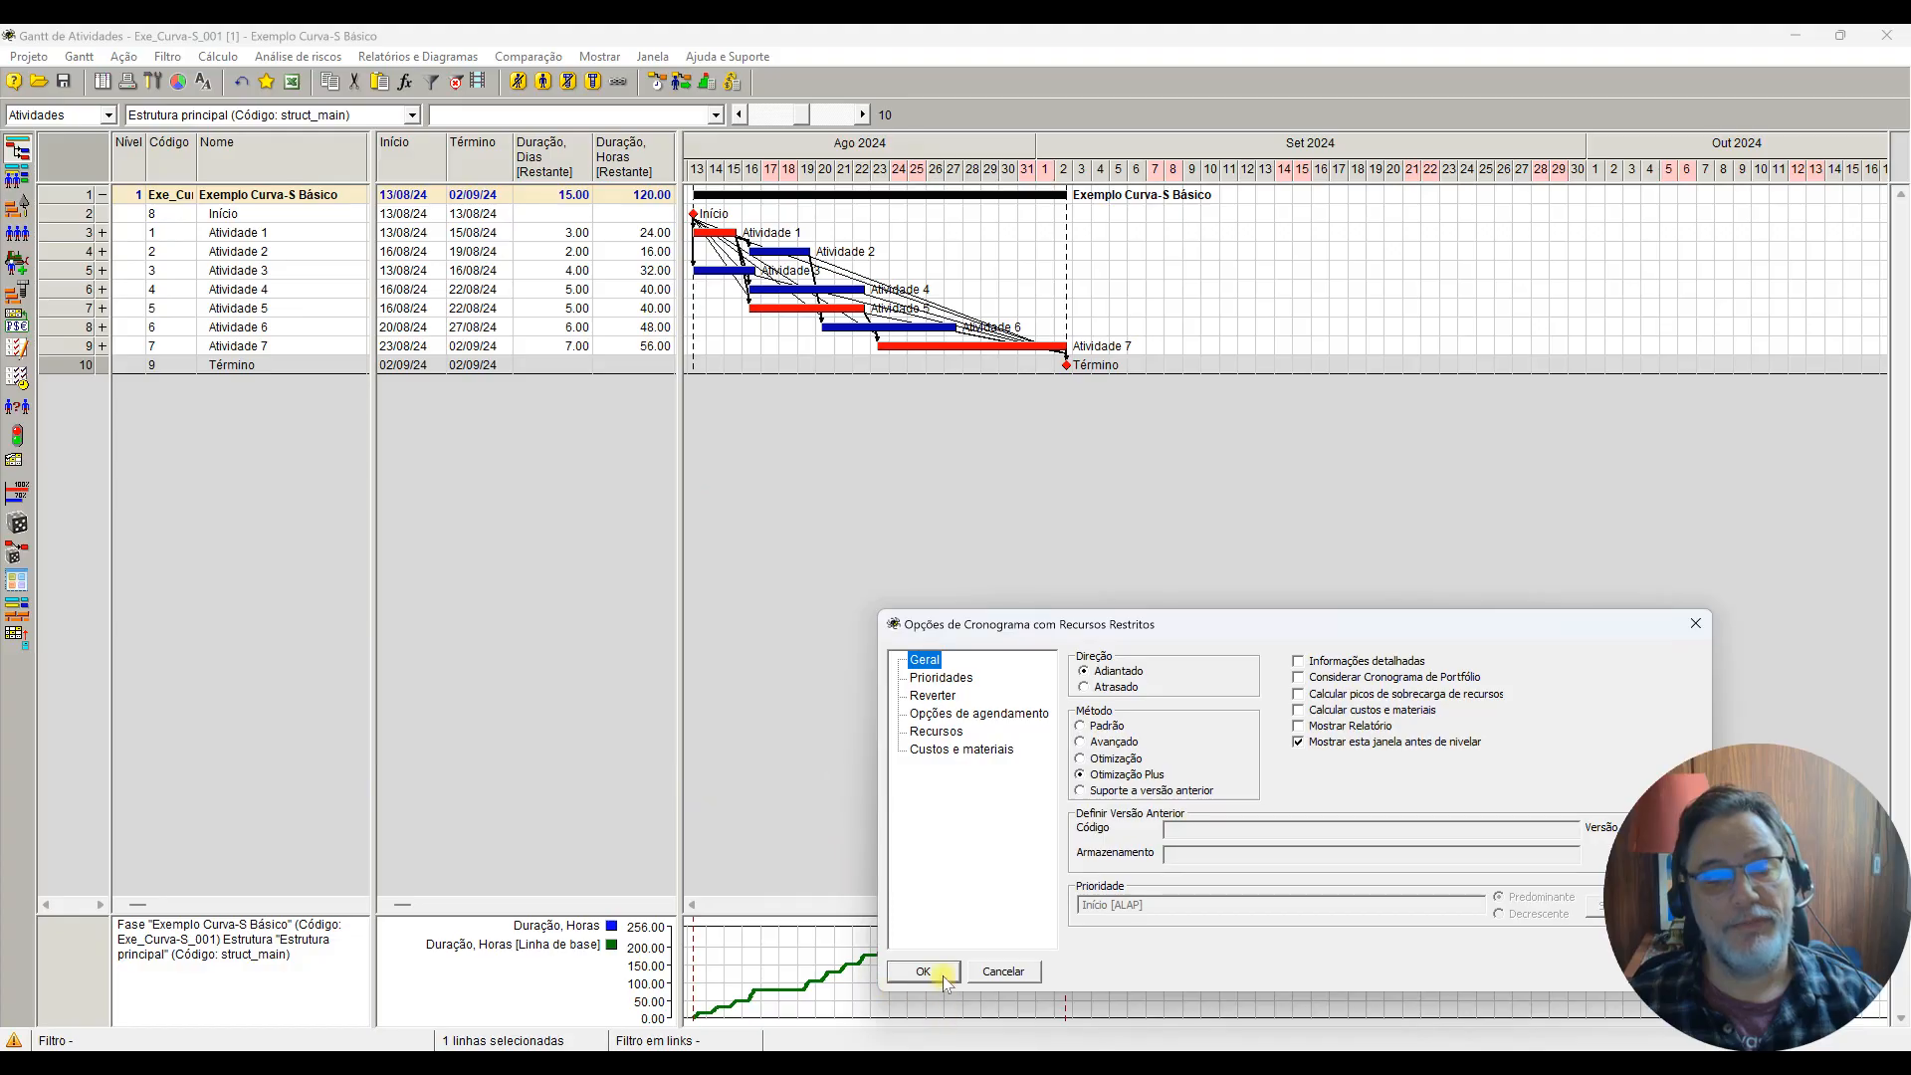
click(941, 974)
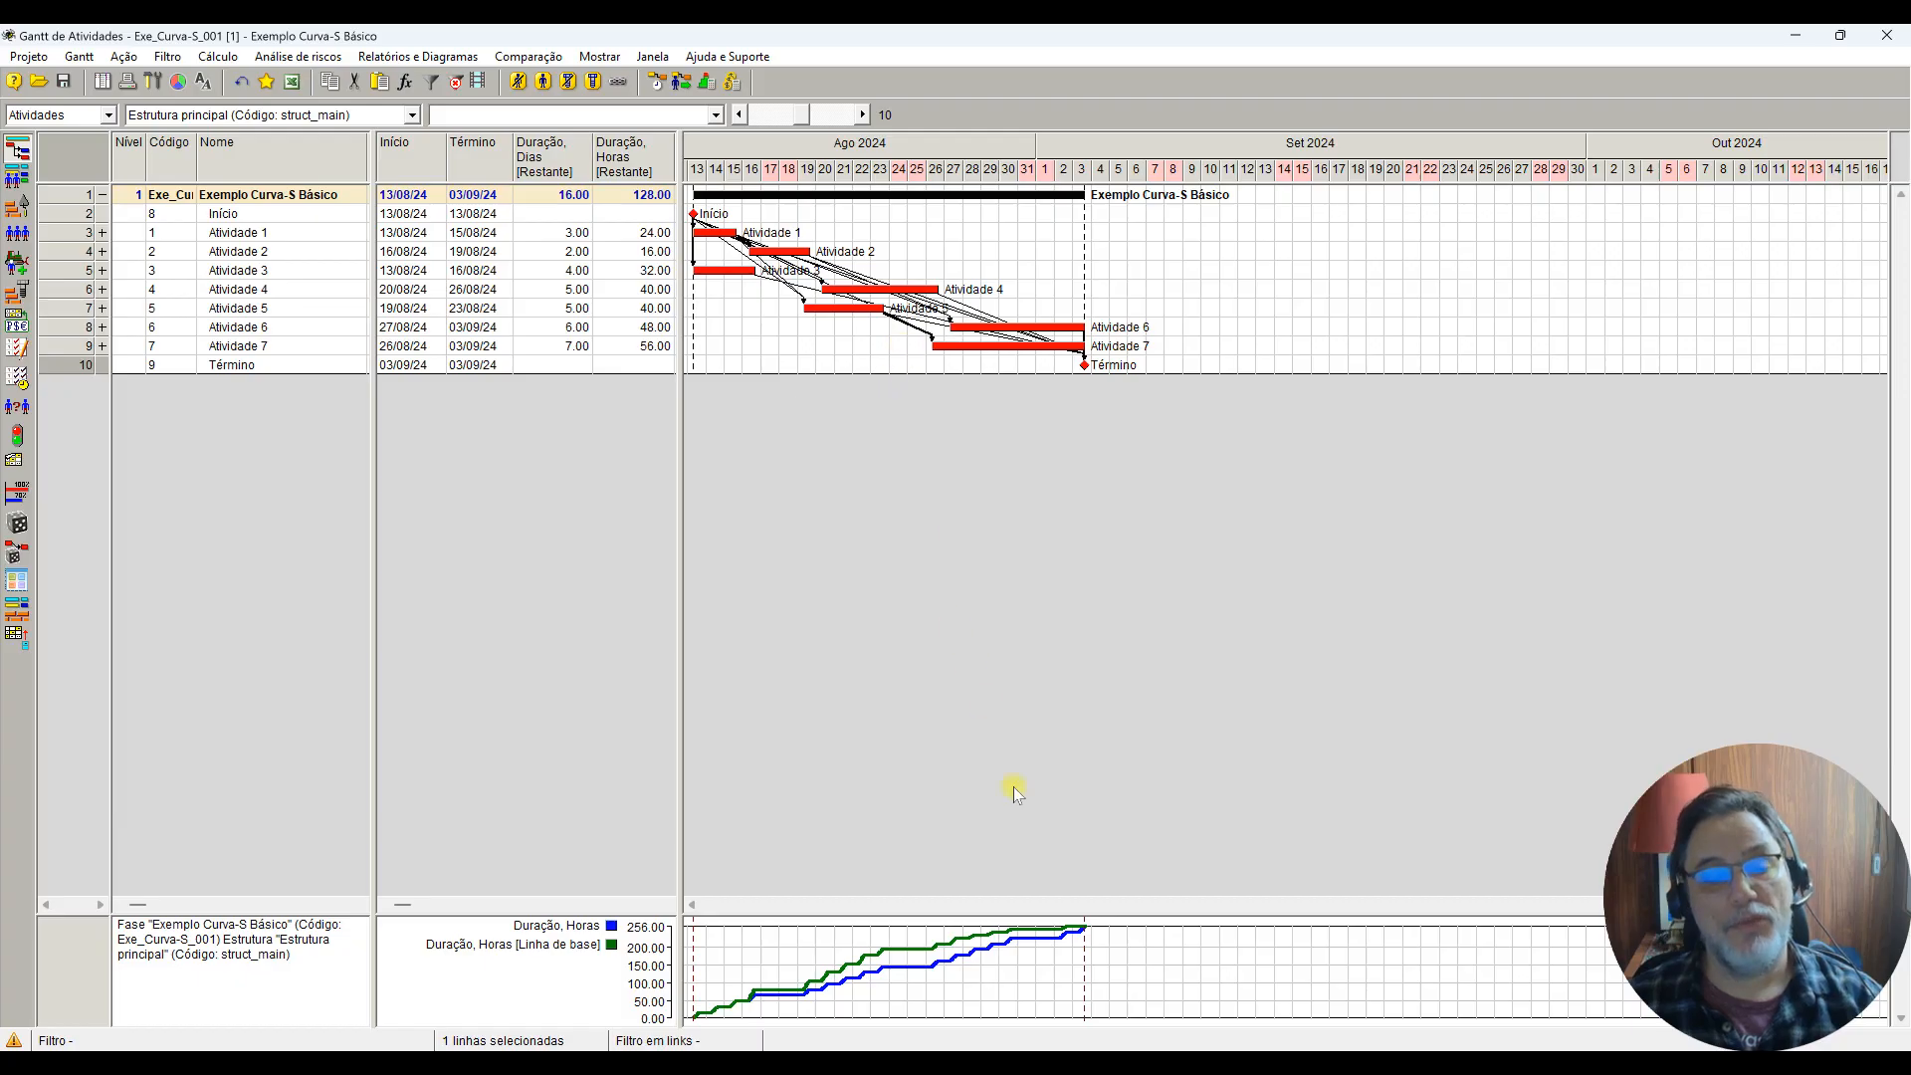
Step: Save the project and update the duration-hours diagram so its baseline curve follows the levelled schedule
click(68, 82)
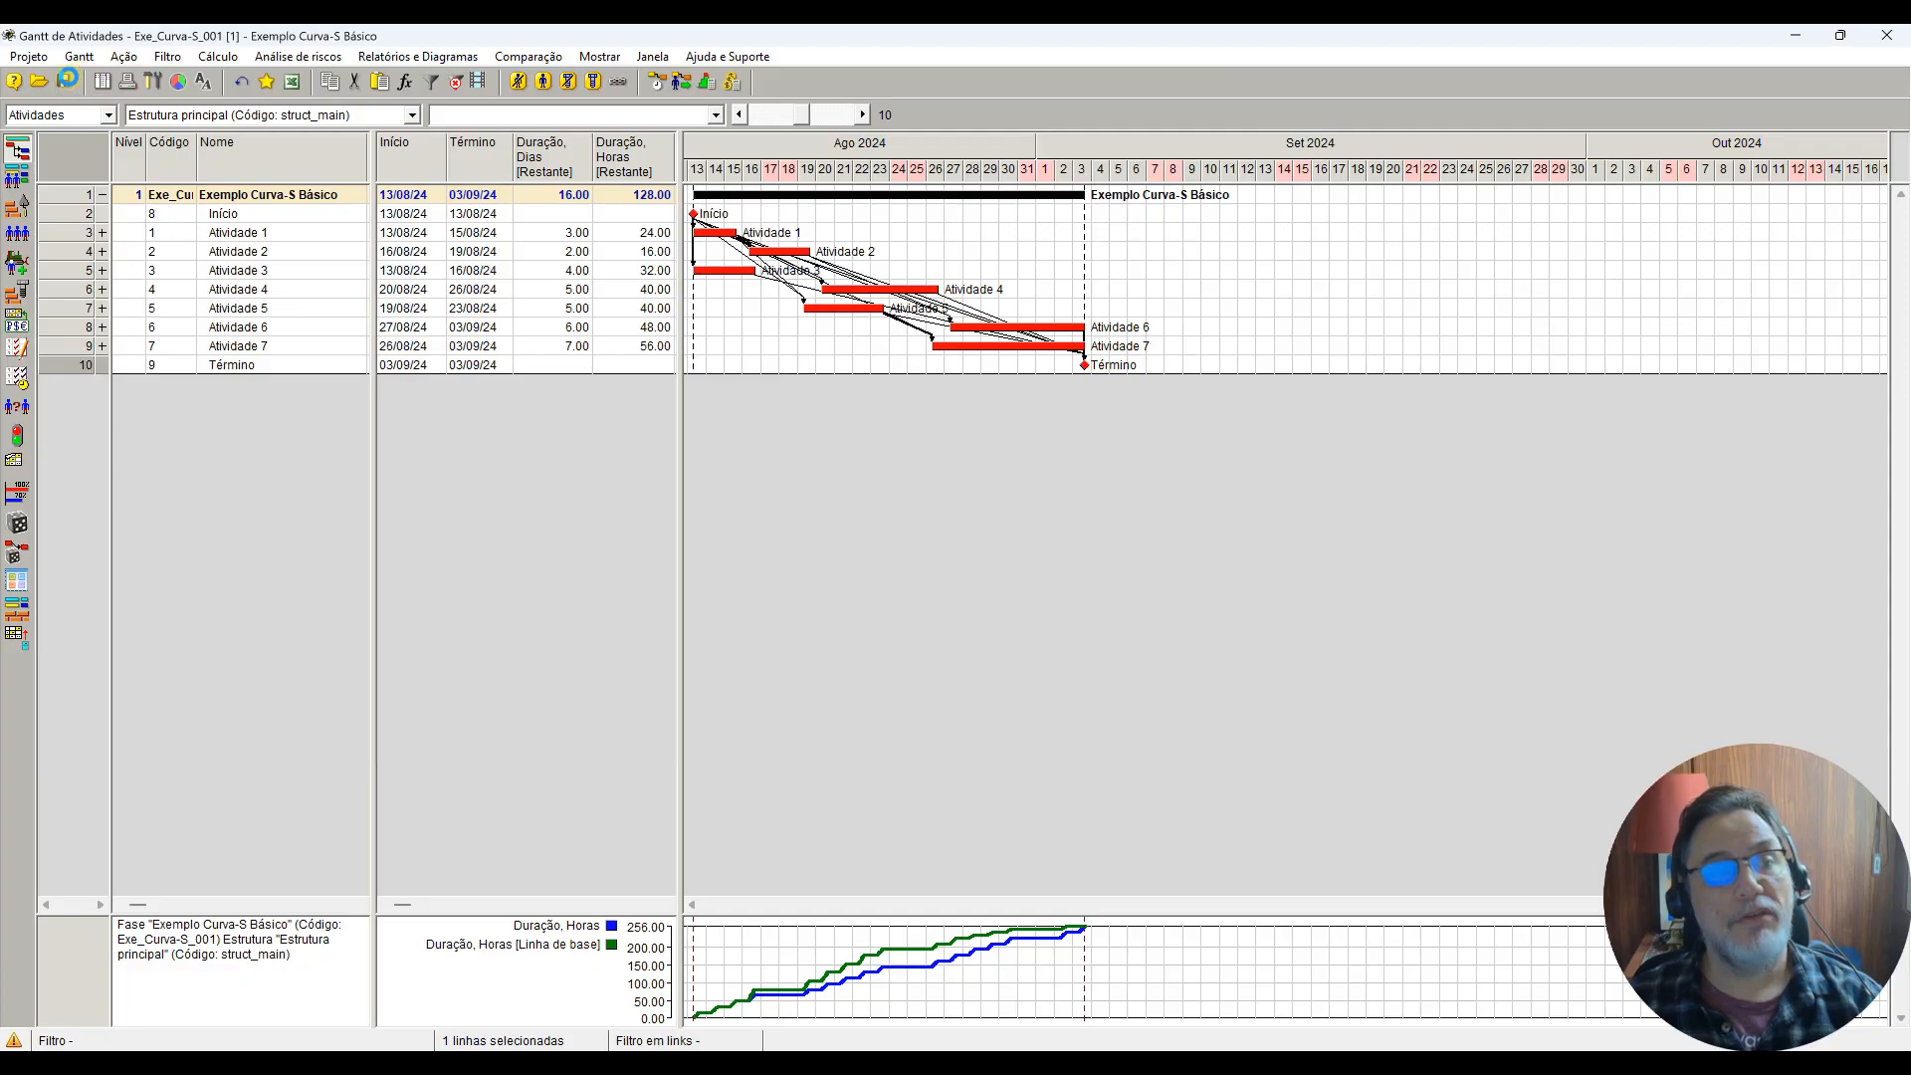
right_click(889, 936)
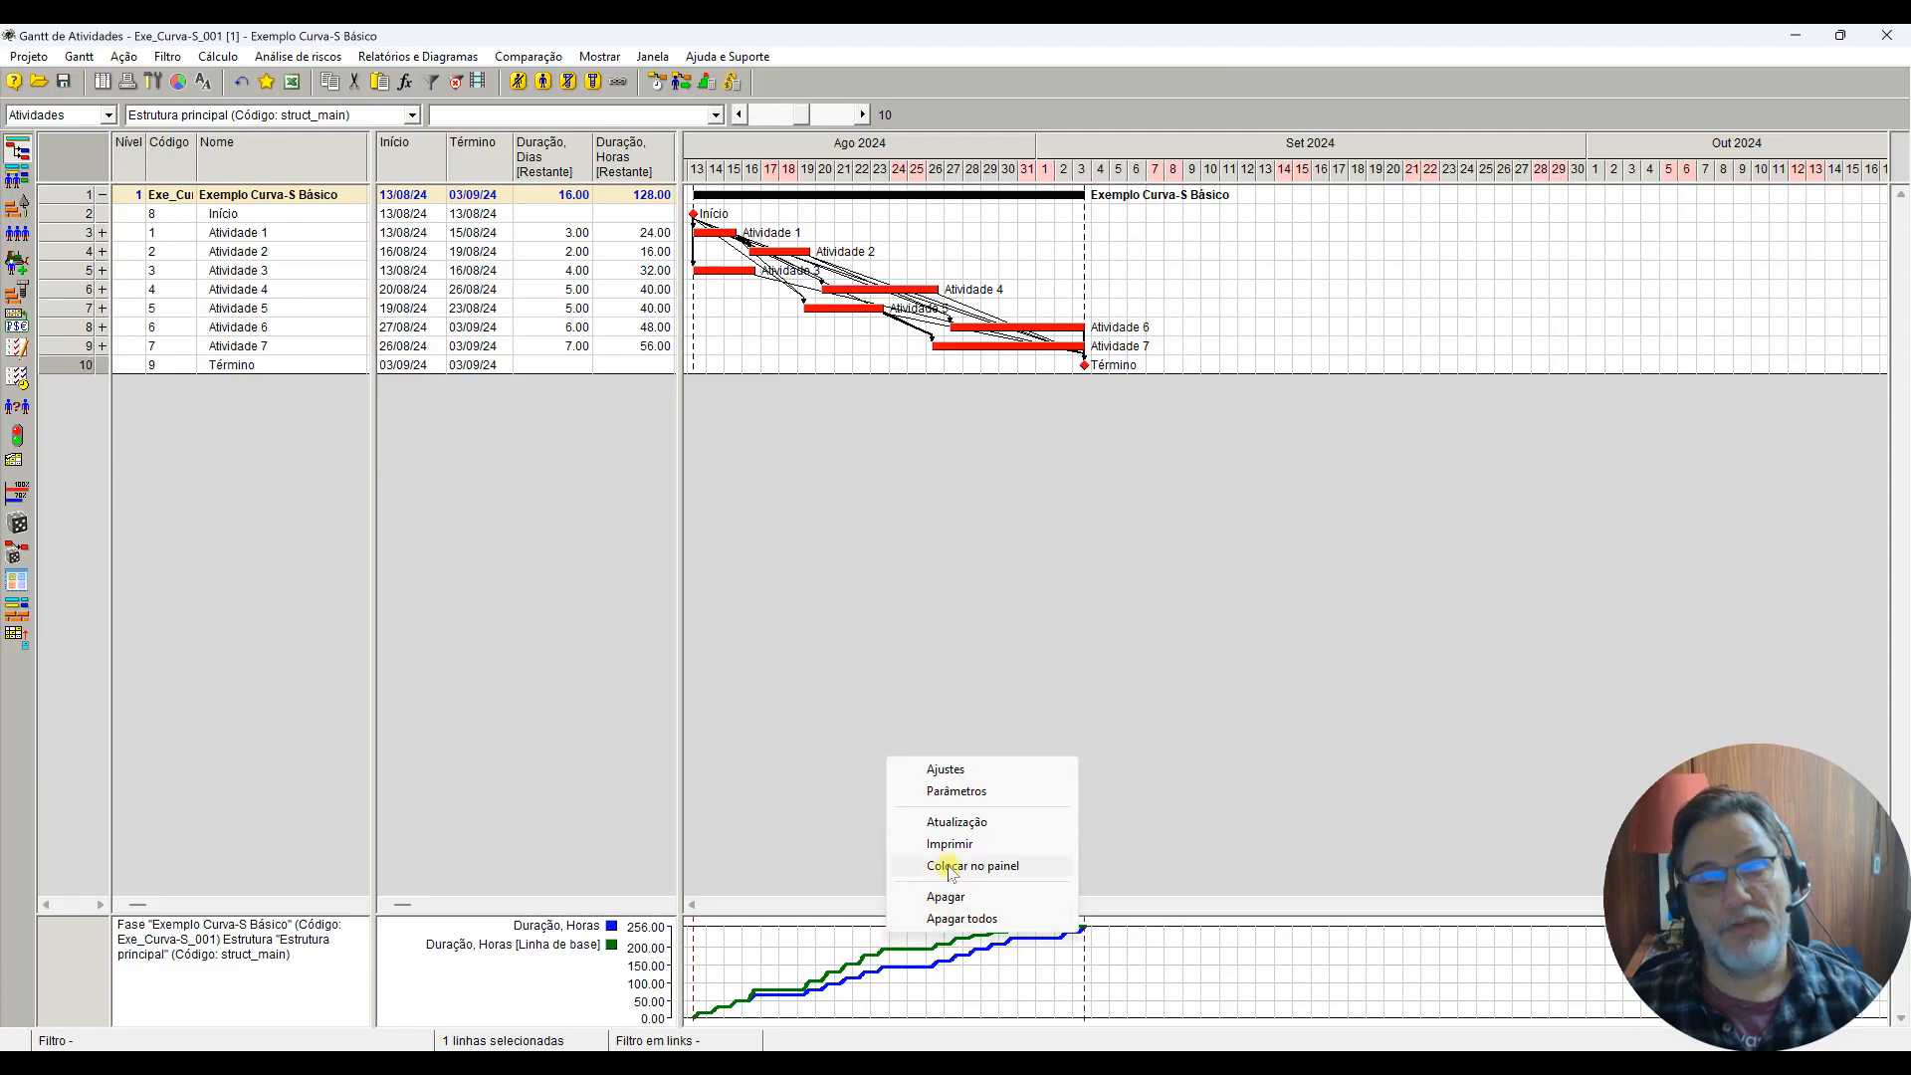
click(950, 823)
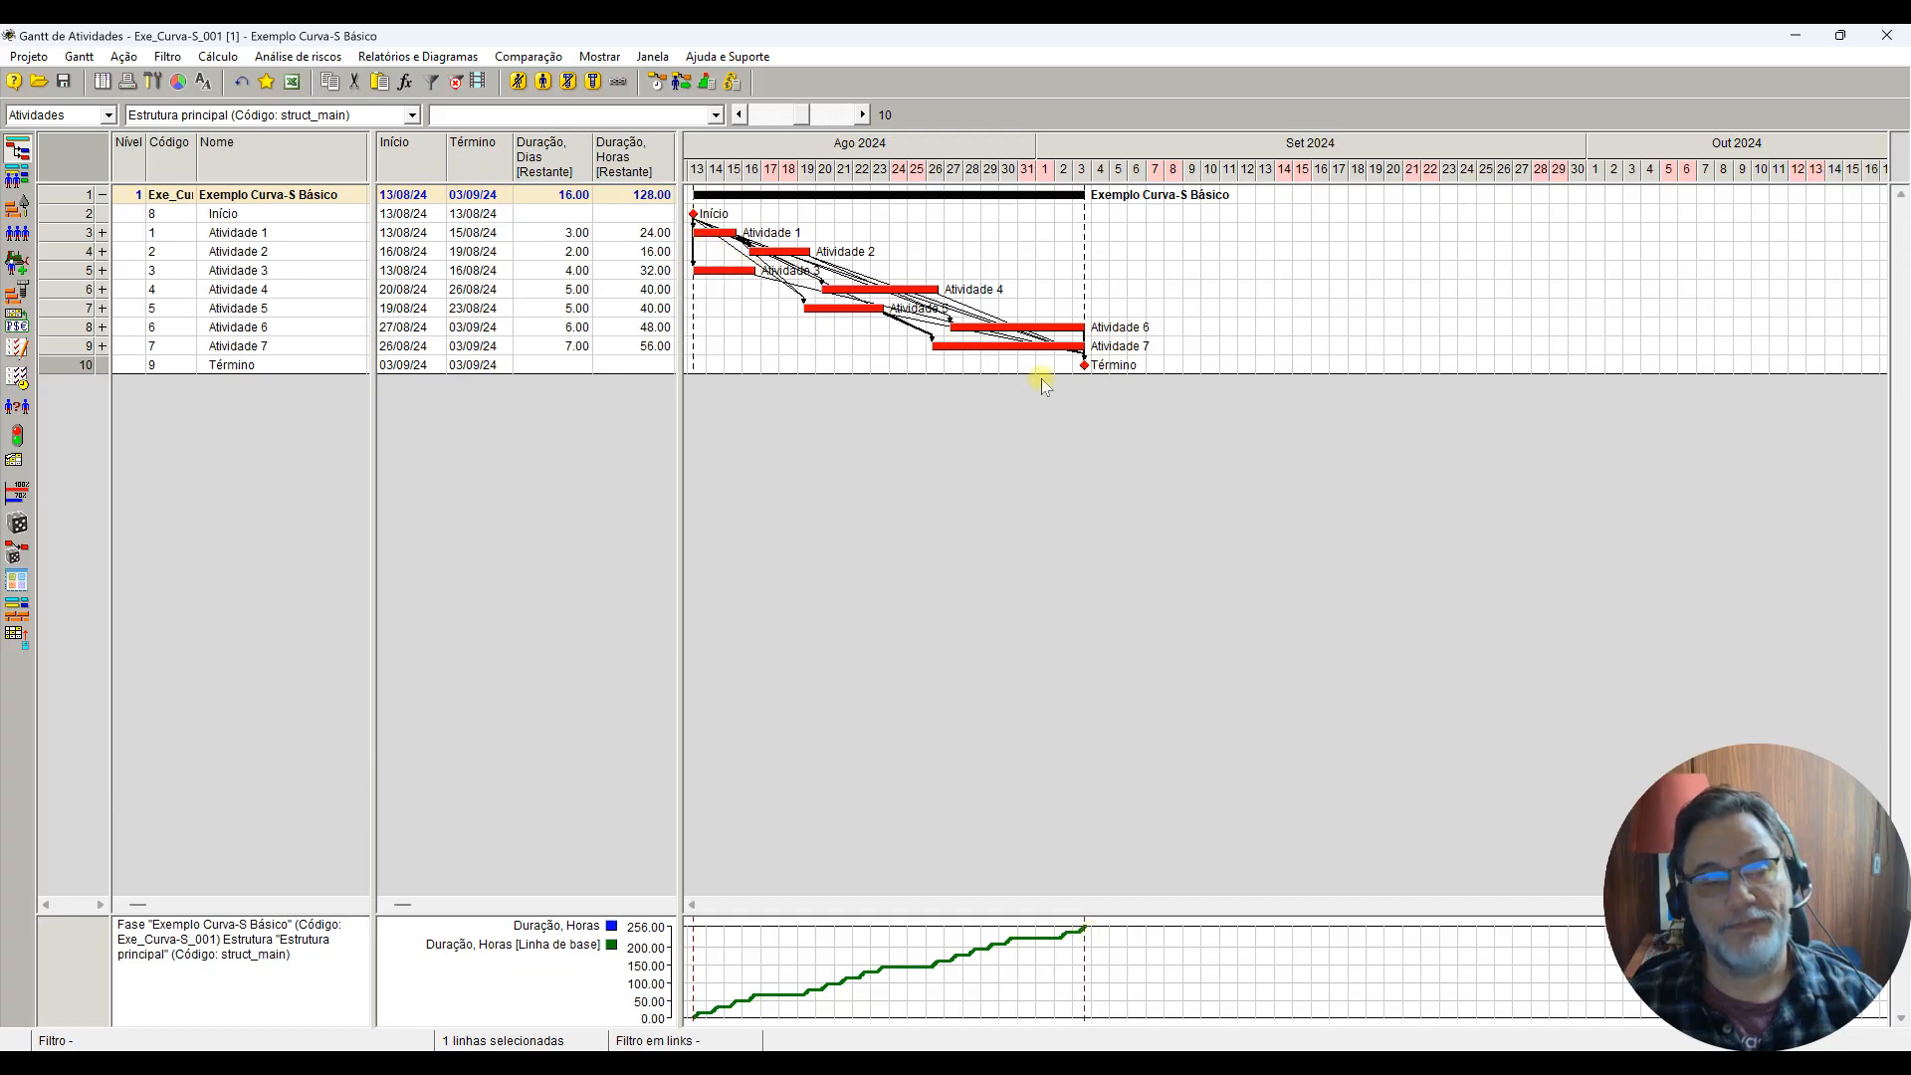
Step: Create an earned value analysis diagram for the project phase with Horas de Recurso for CRTR (ACWP), COTR (BCWP) and COTA (BCWS)
right_click(59, 198)
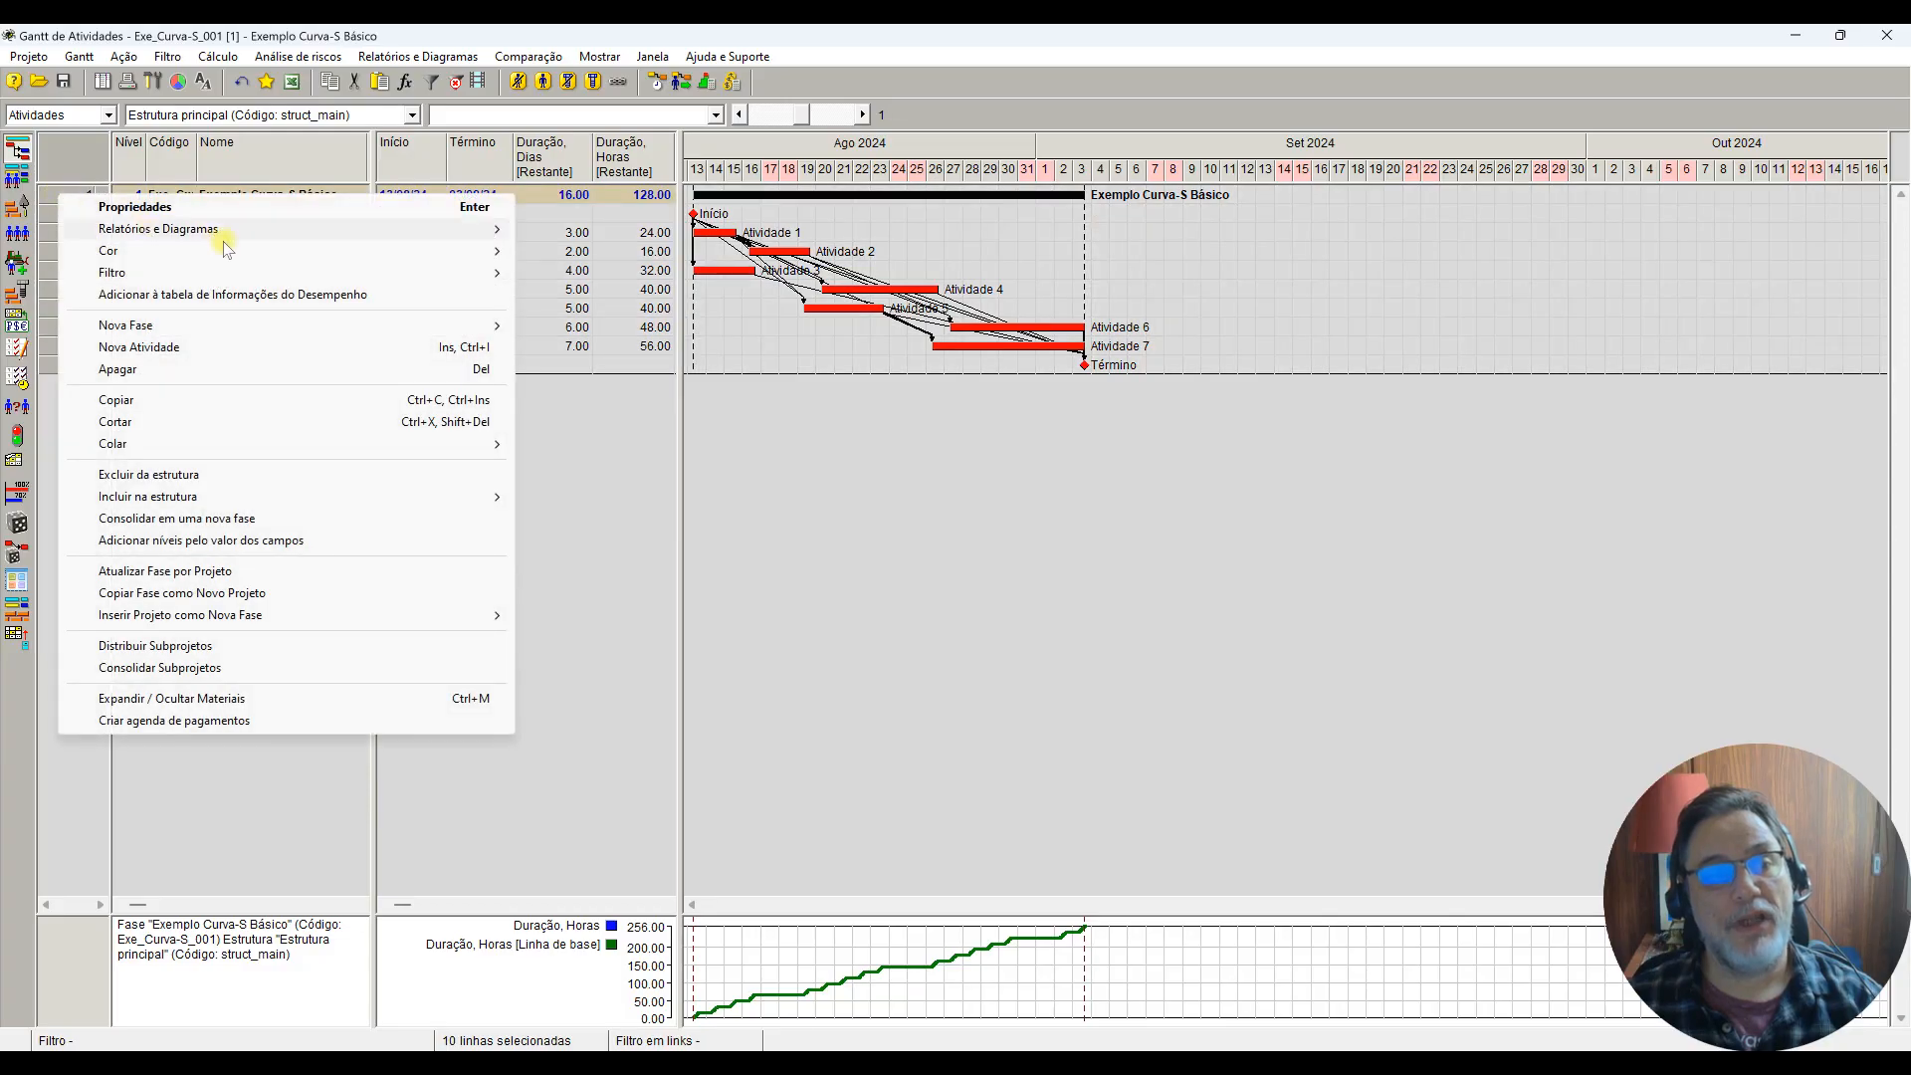
mouse_move(255, 225)
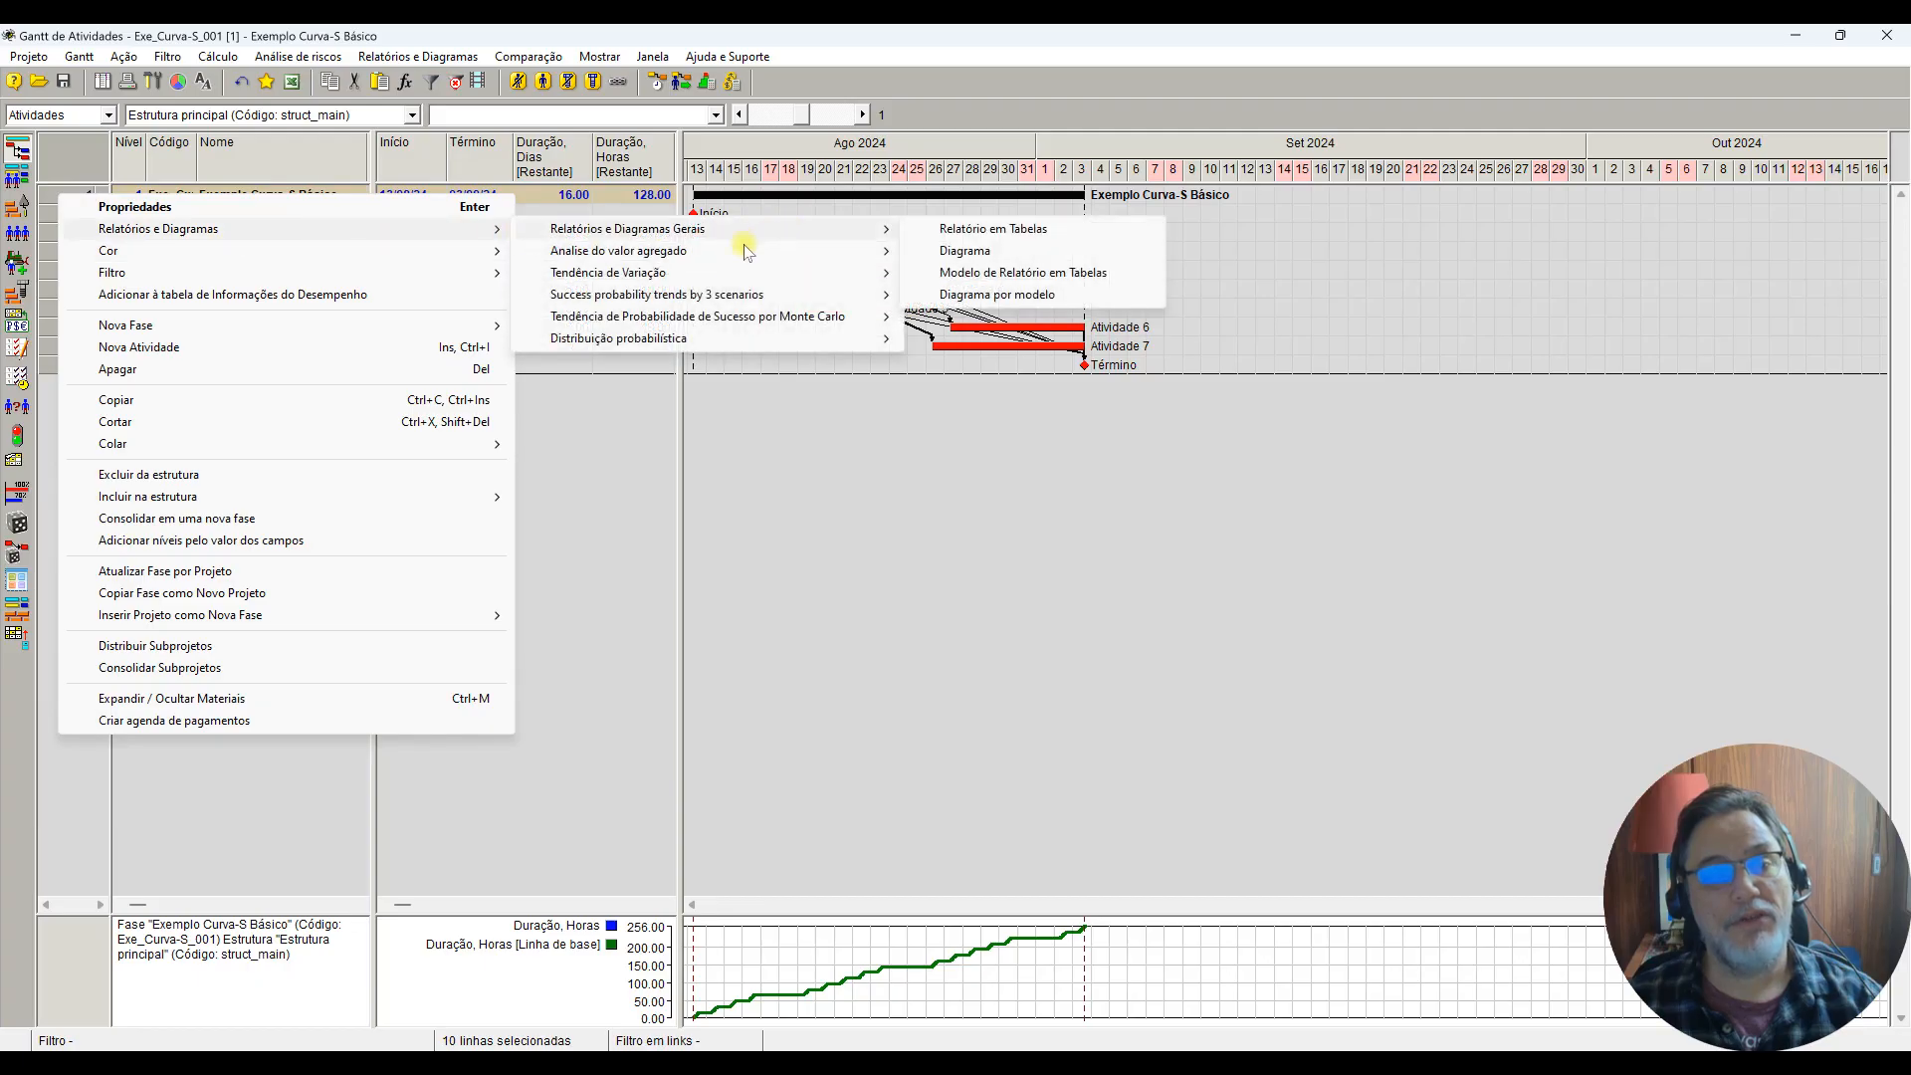
mouse_move(722, 261)
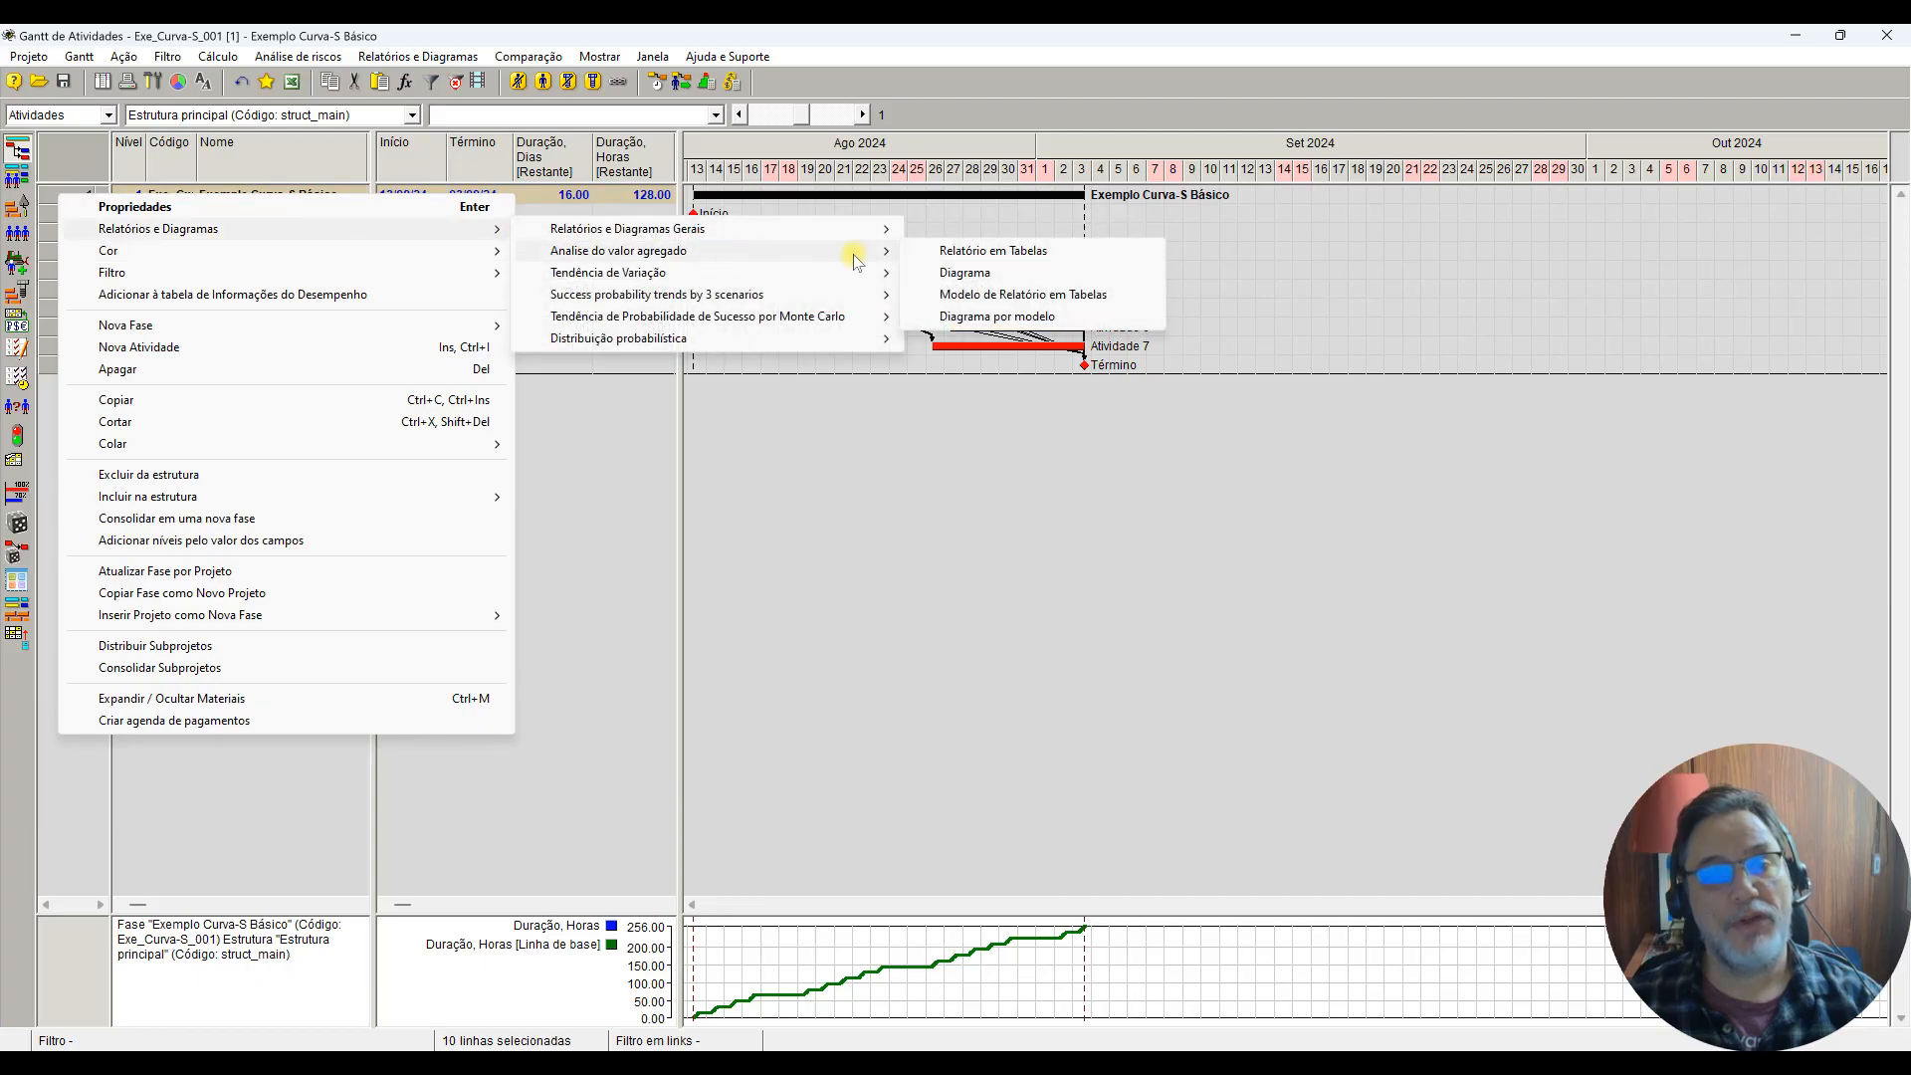
click(1001, 274)
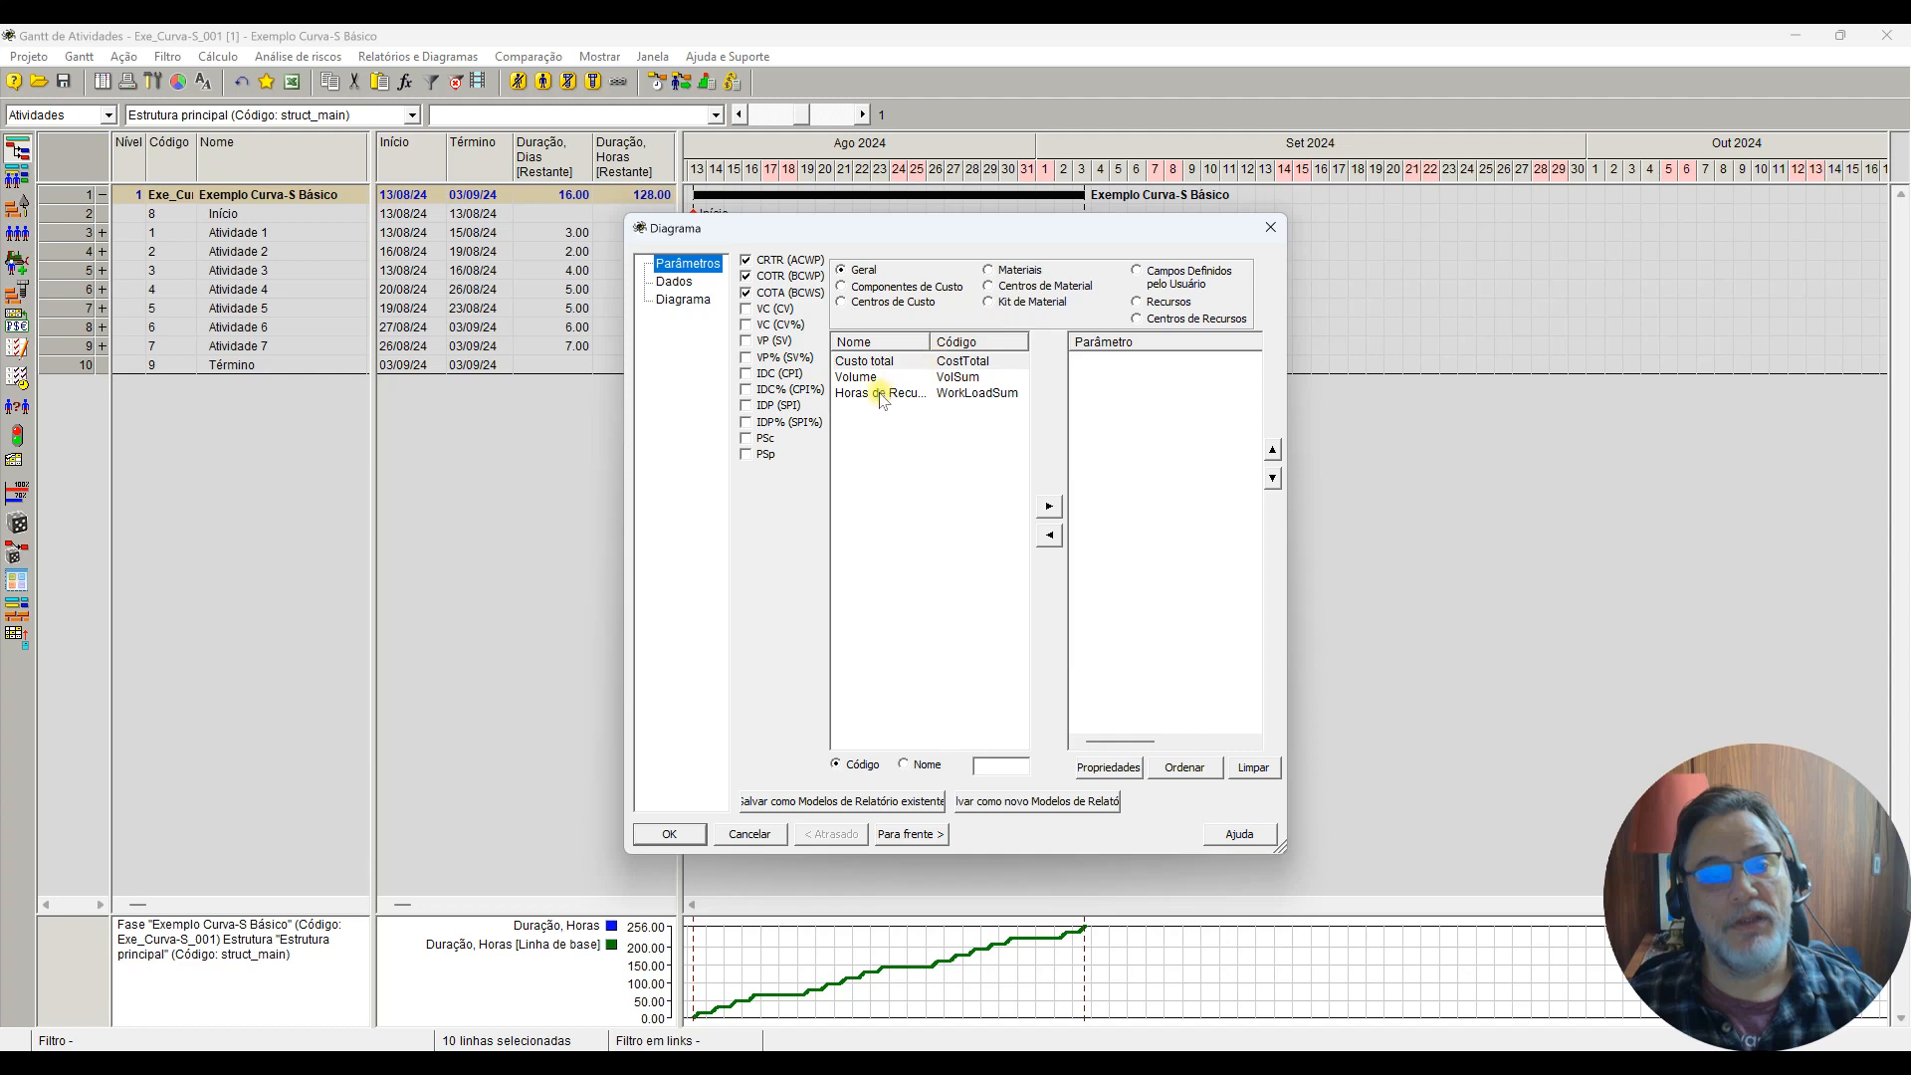
click(880, 394)
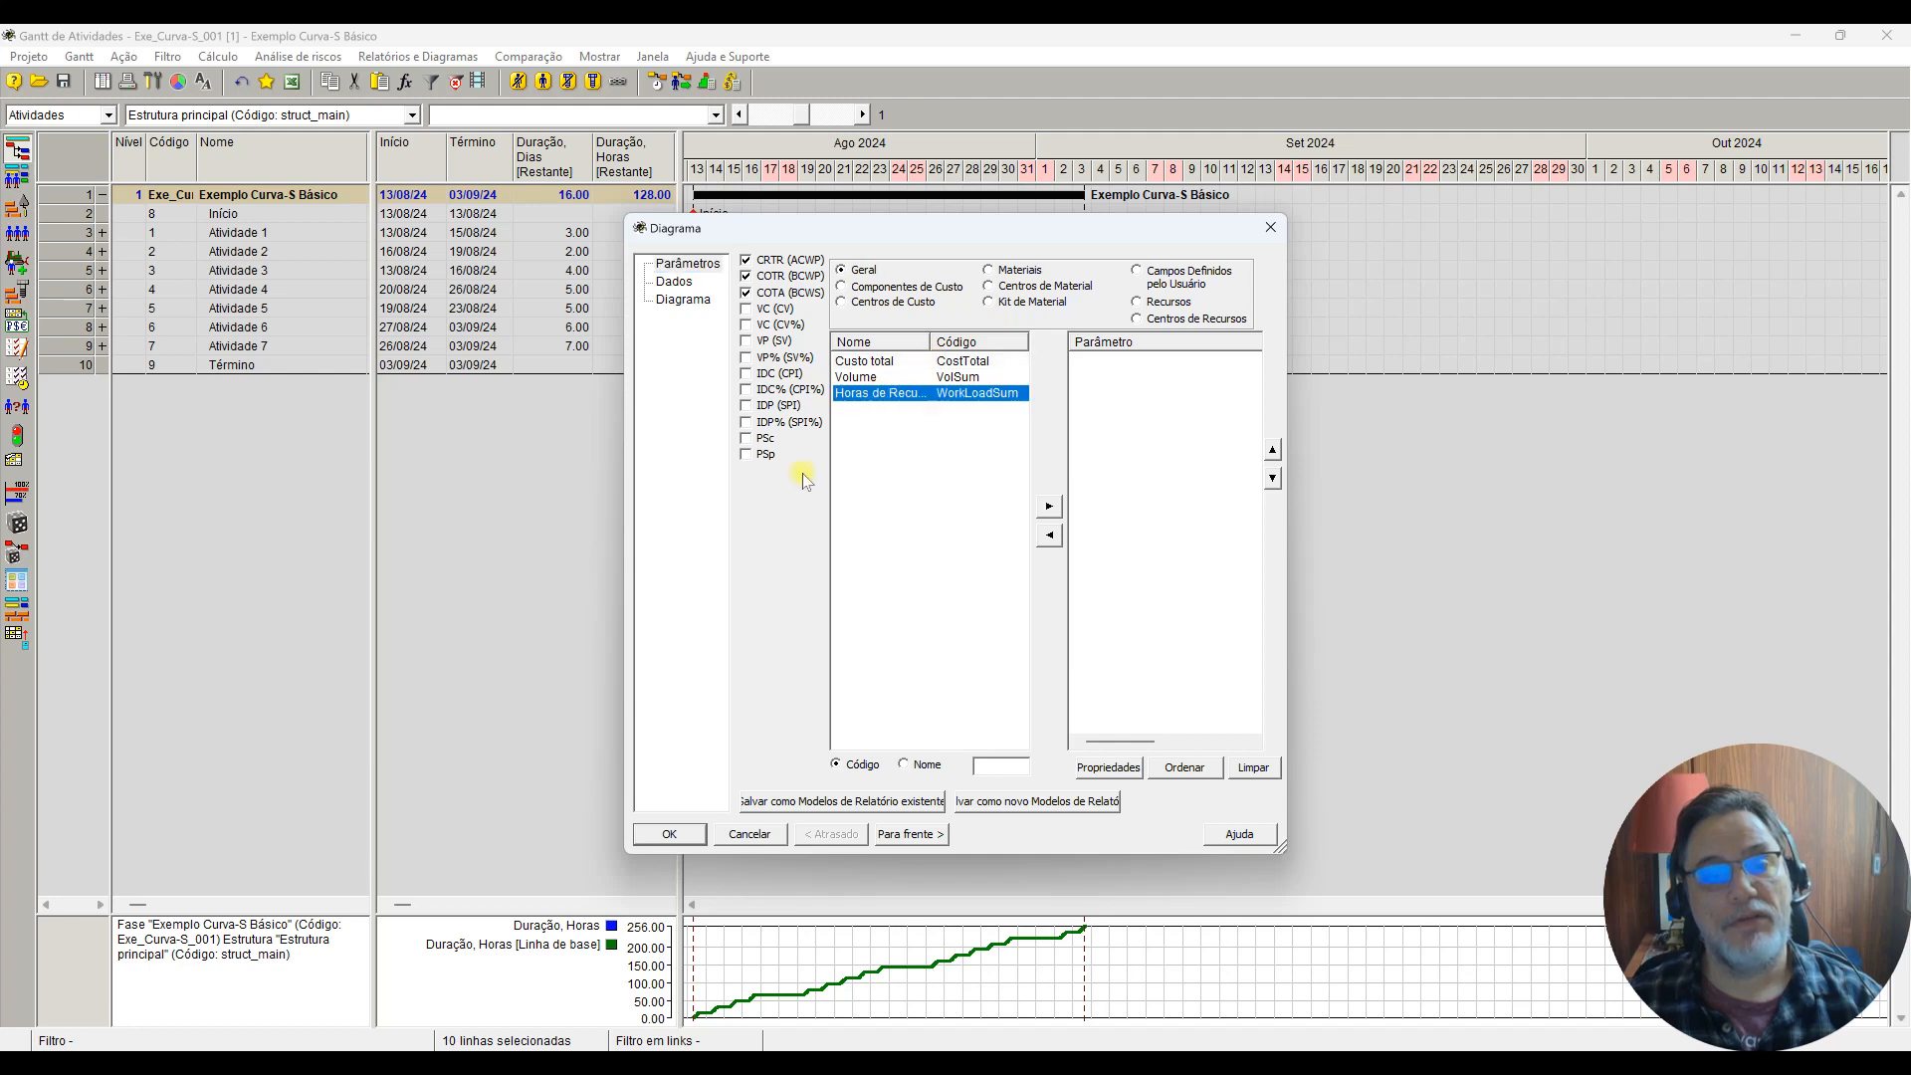
click(1051, 505)
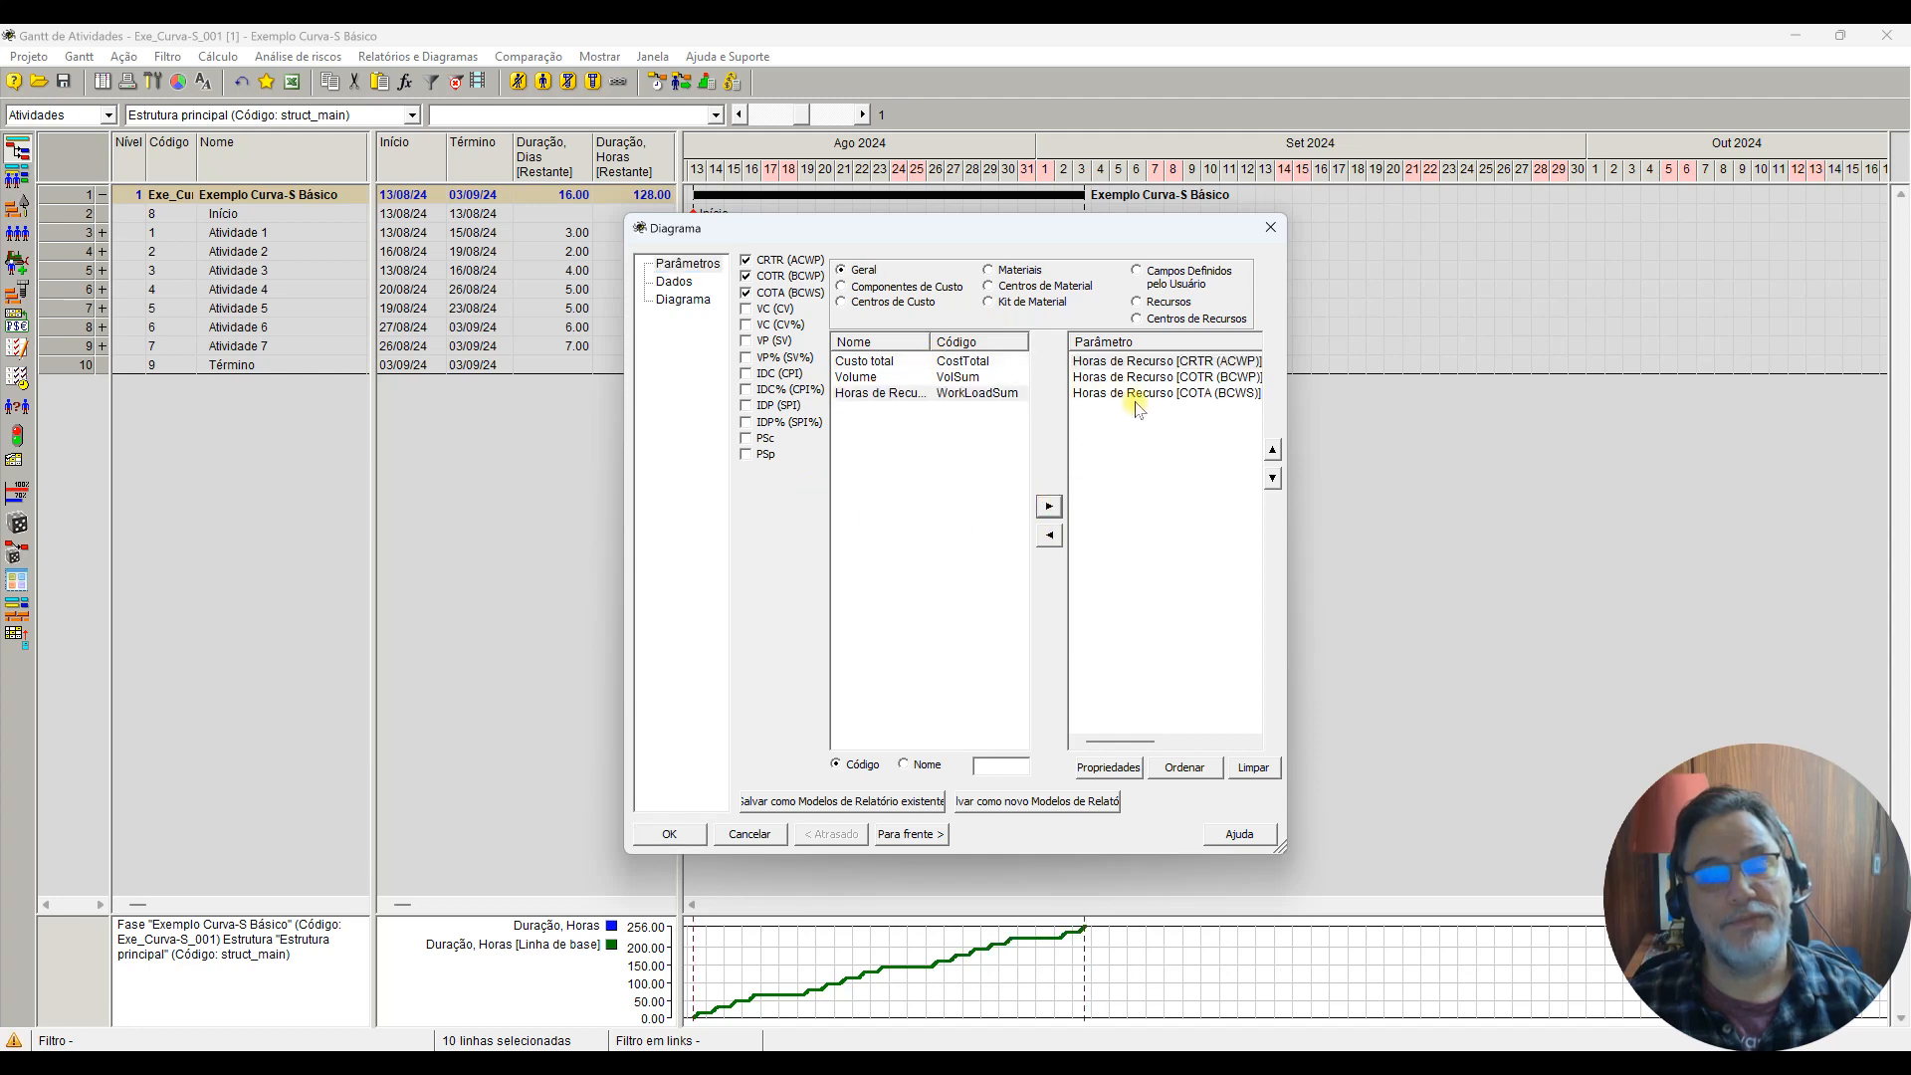
click(669, 834)
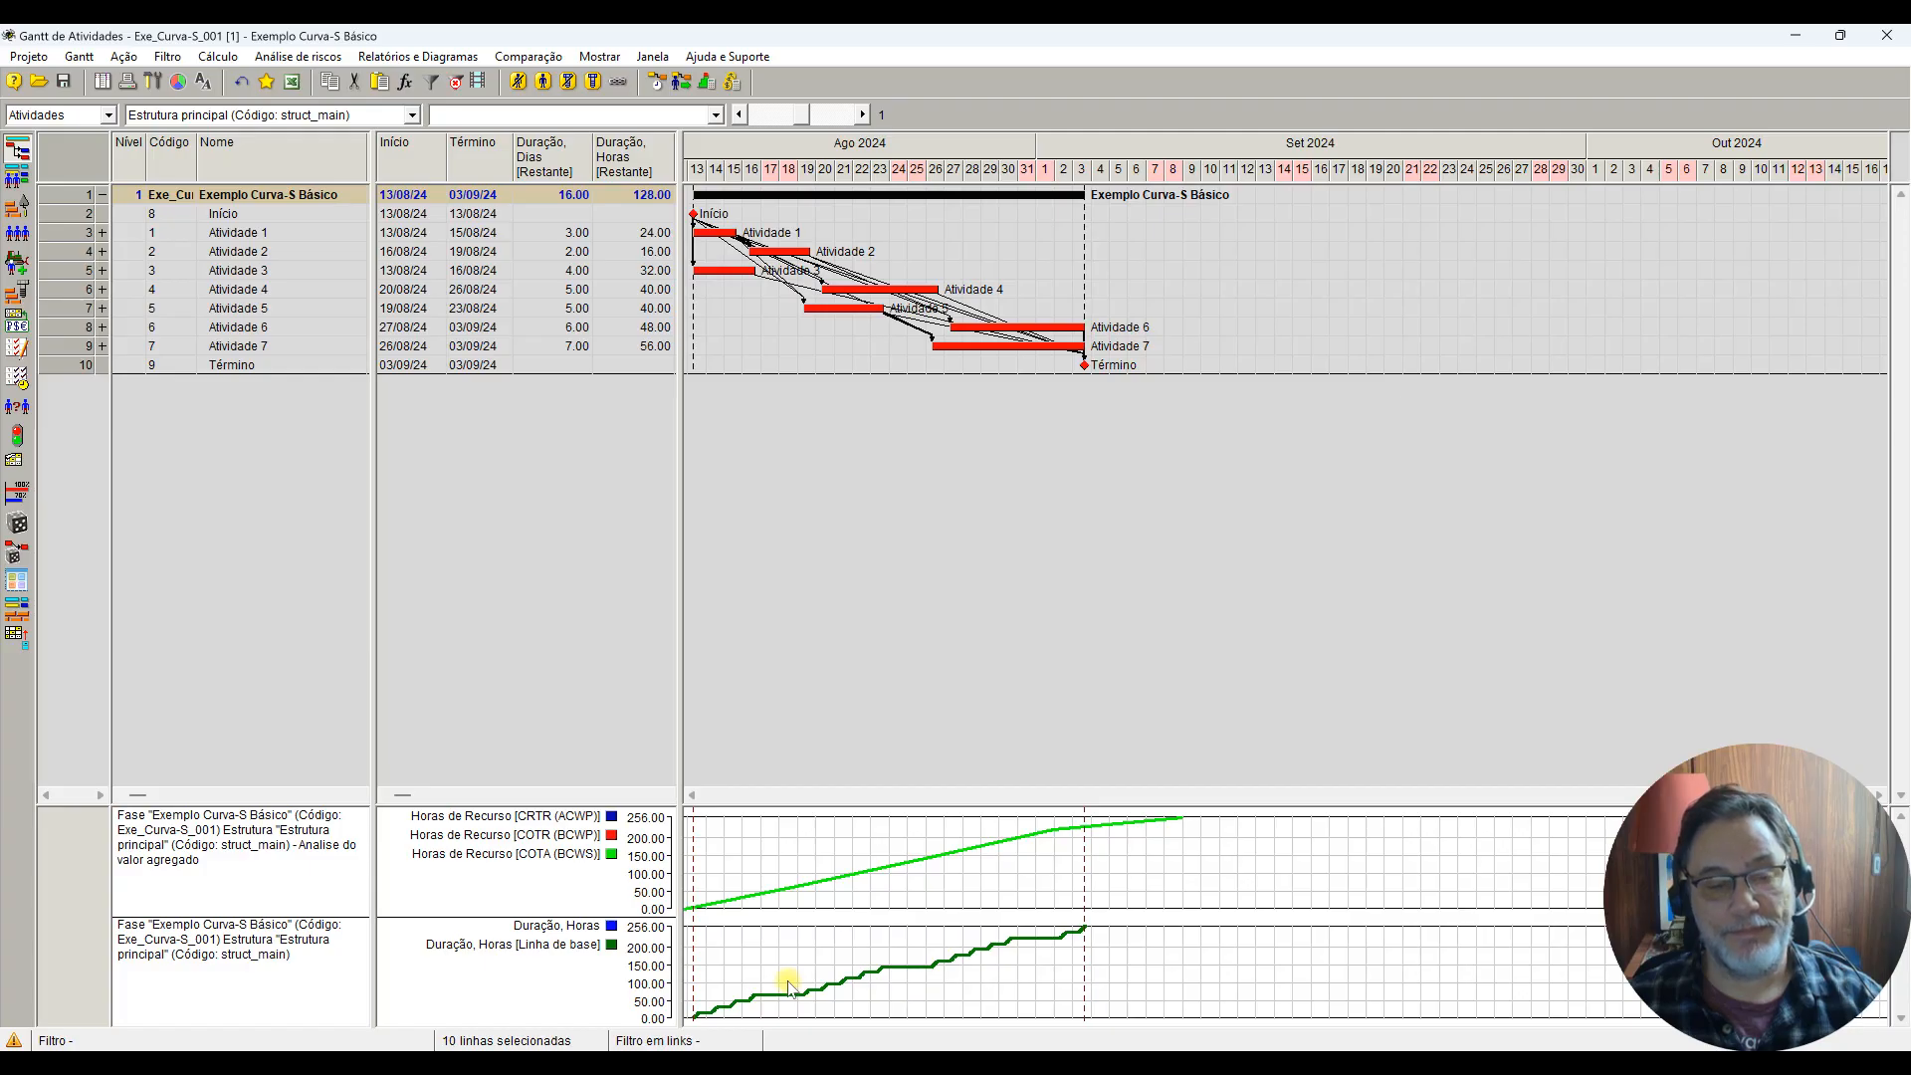
Step: Place the earned value diagram on the project's Painel page and position it beside the duration-hours diagram
right_click(1030, 863)
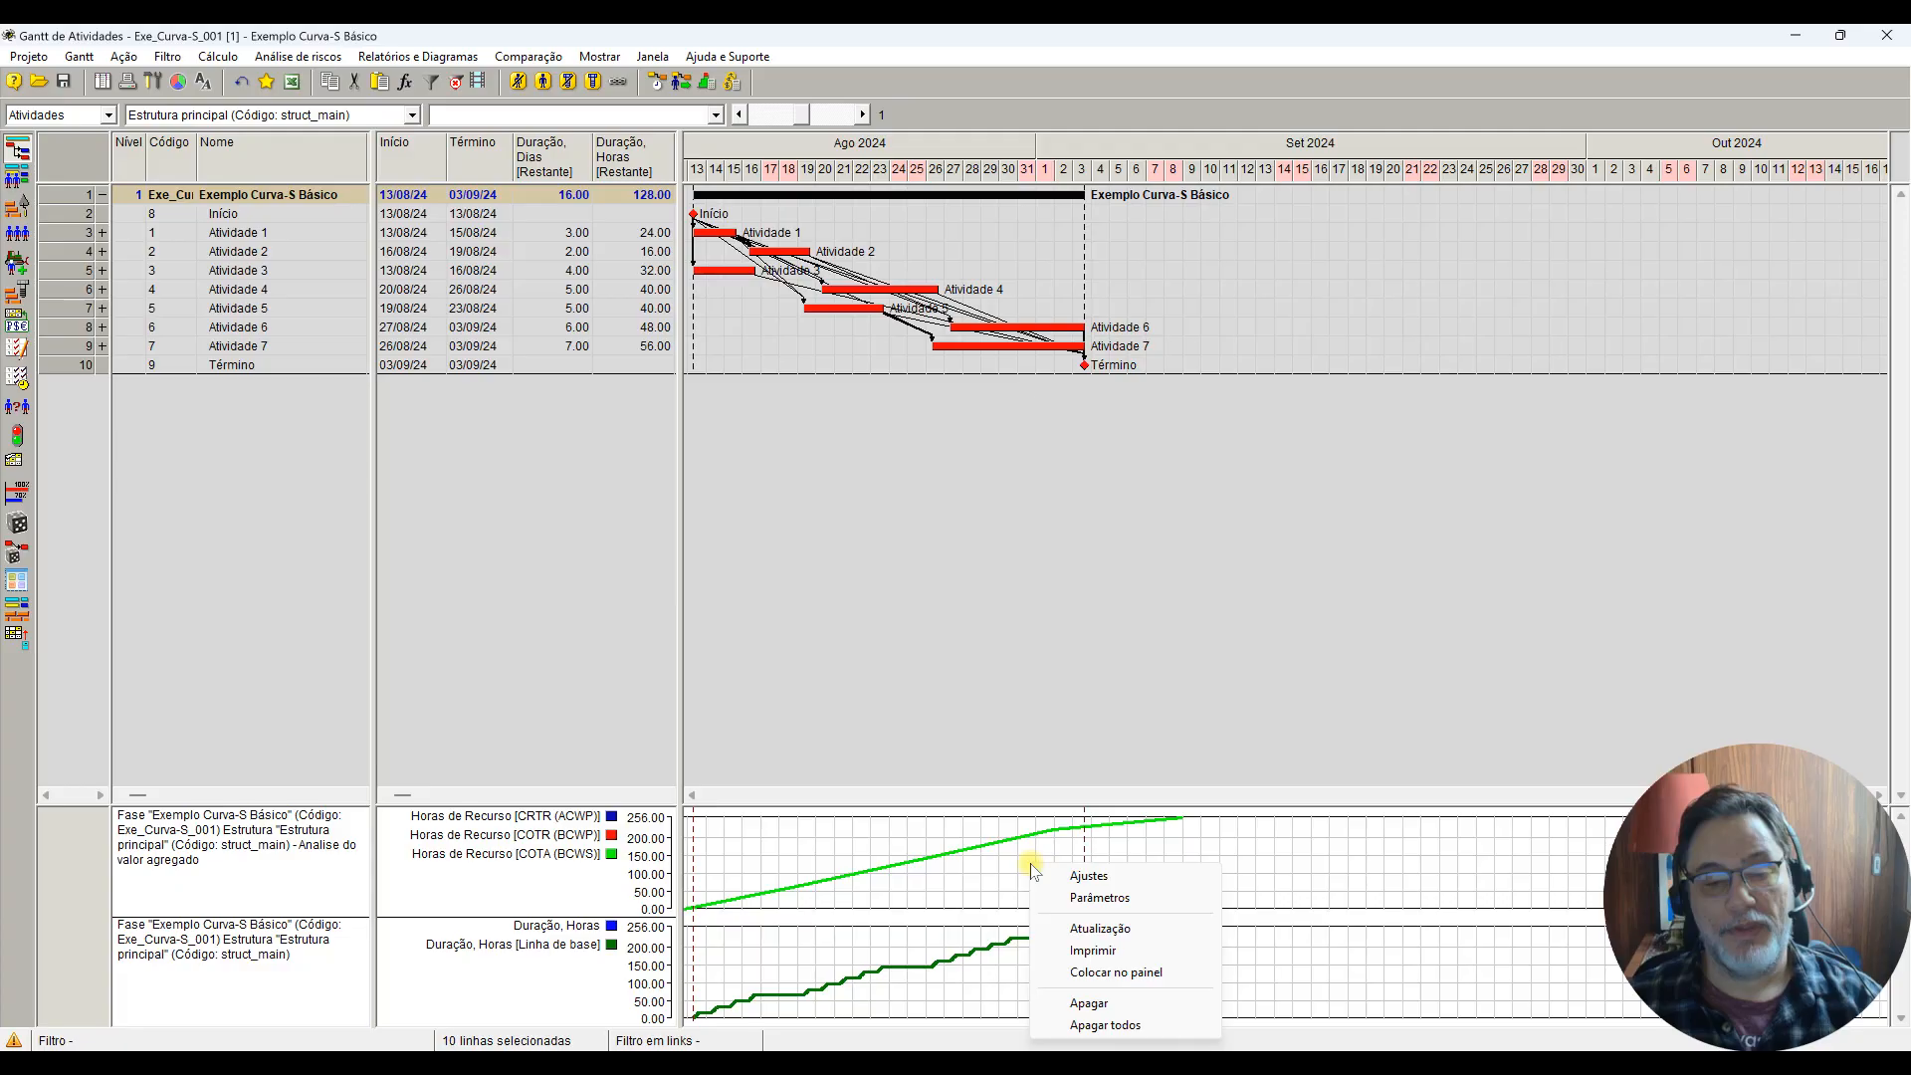
click(1087, 970)
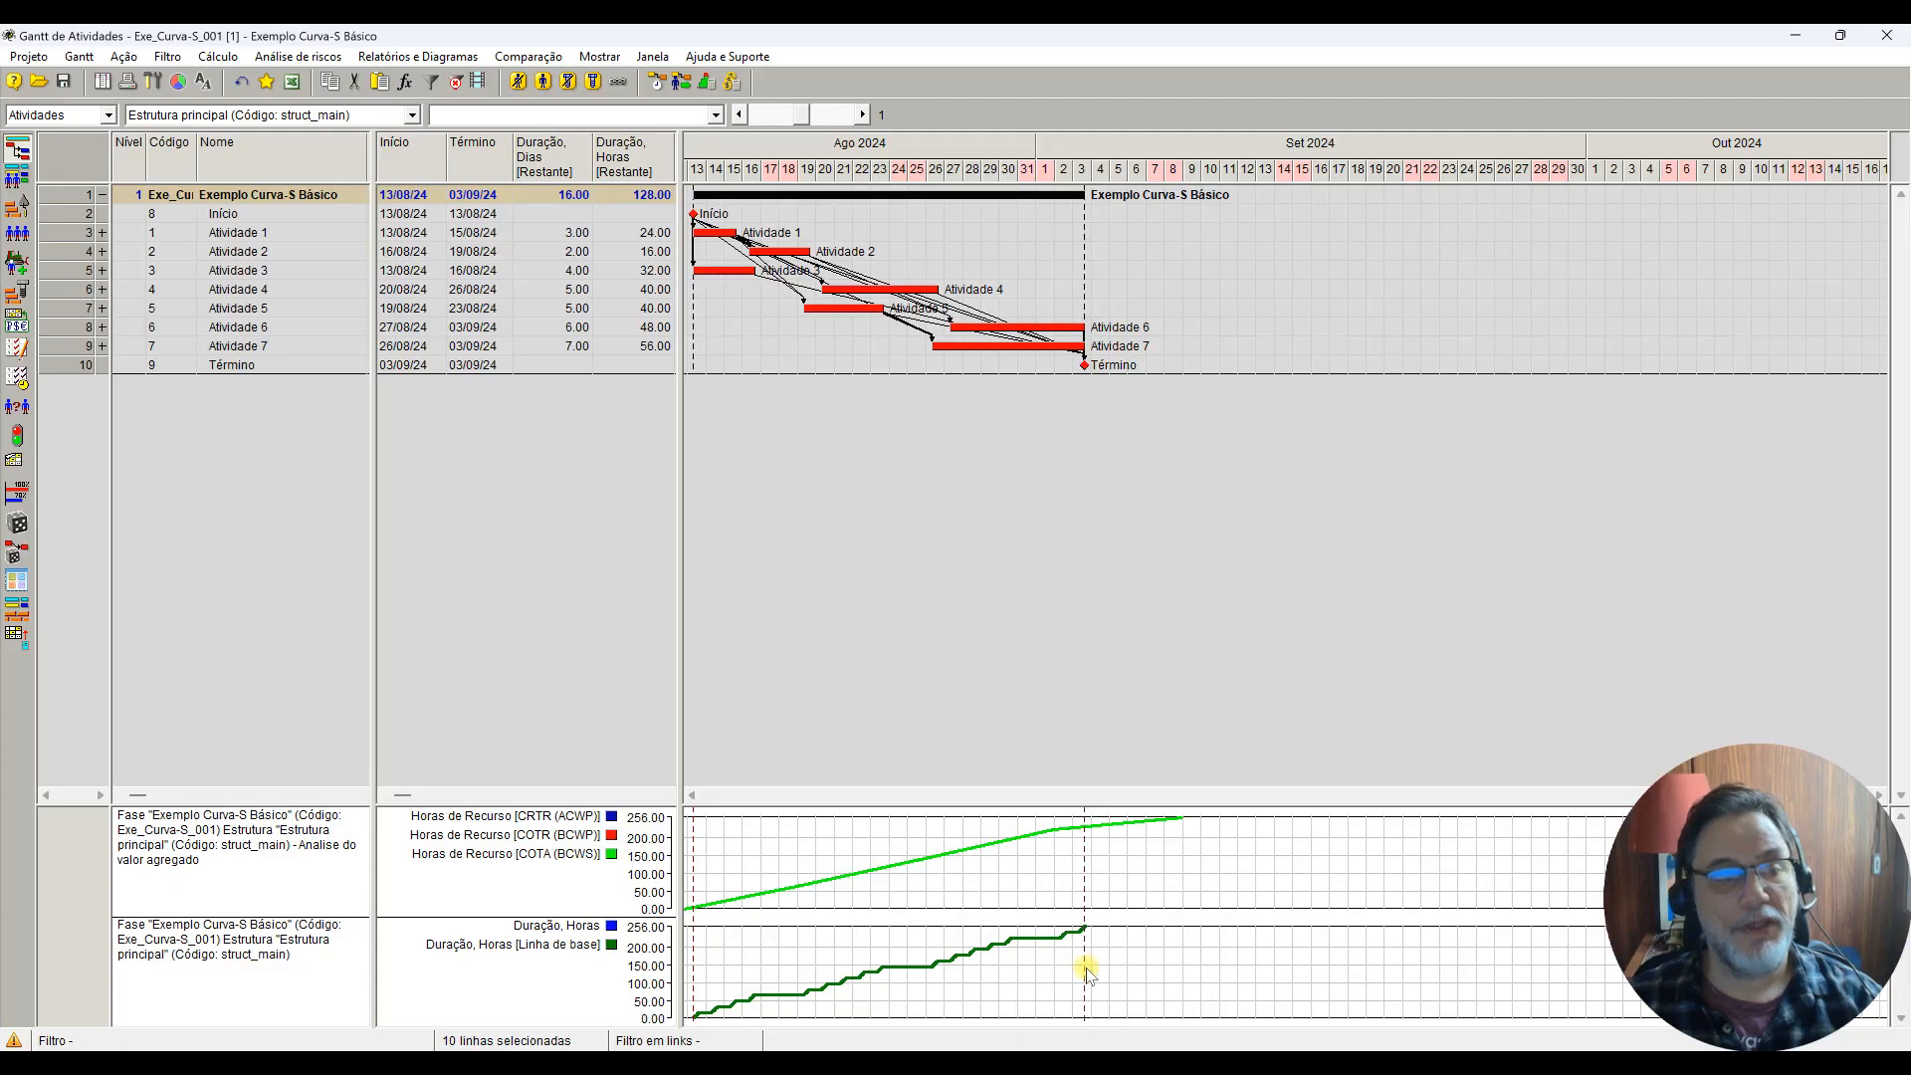
click(17, 635)
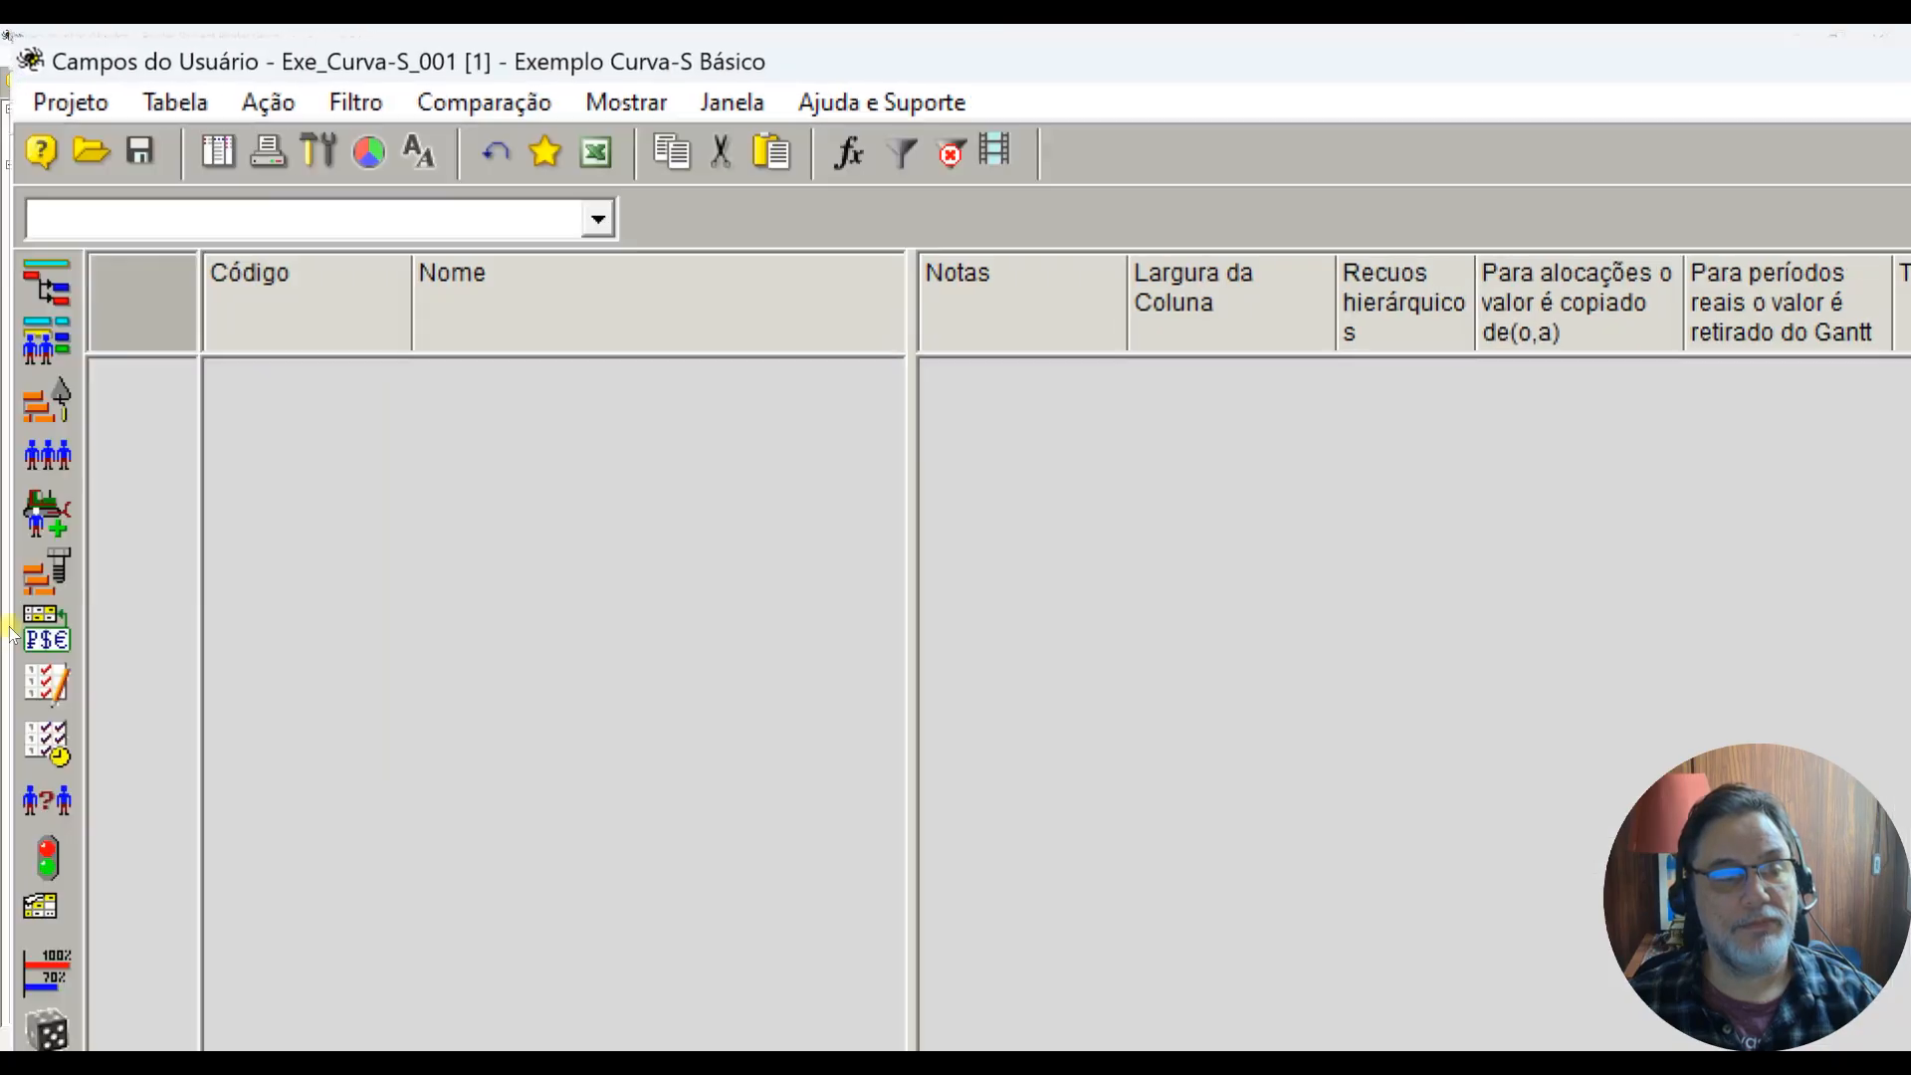
click(22, 587)
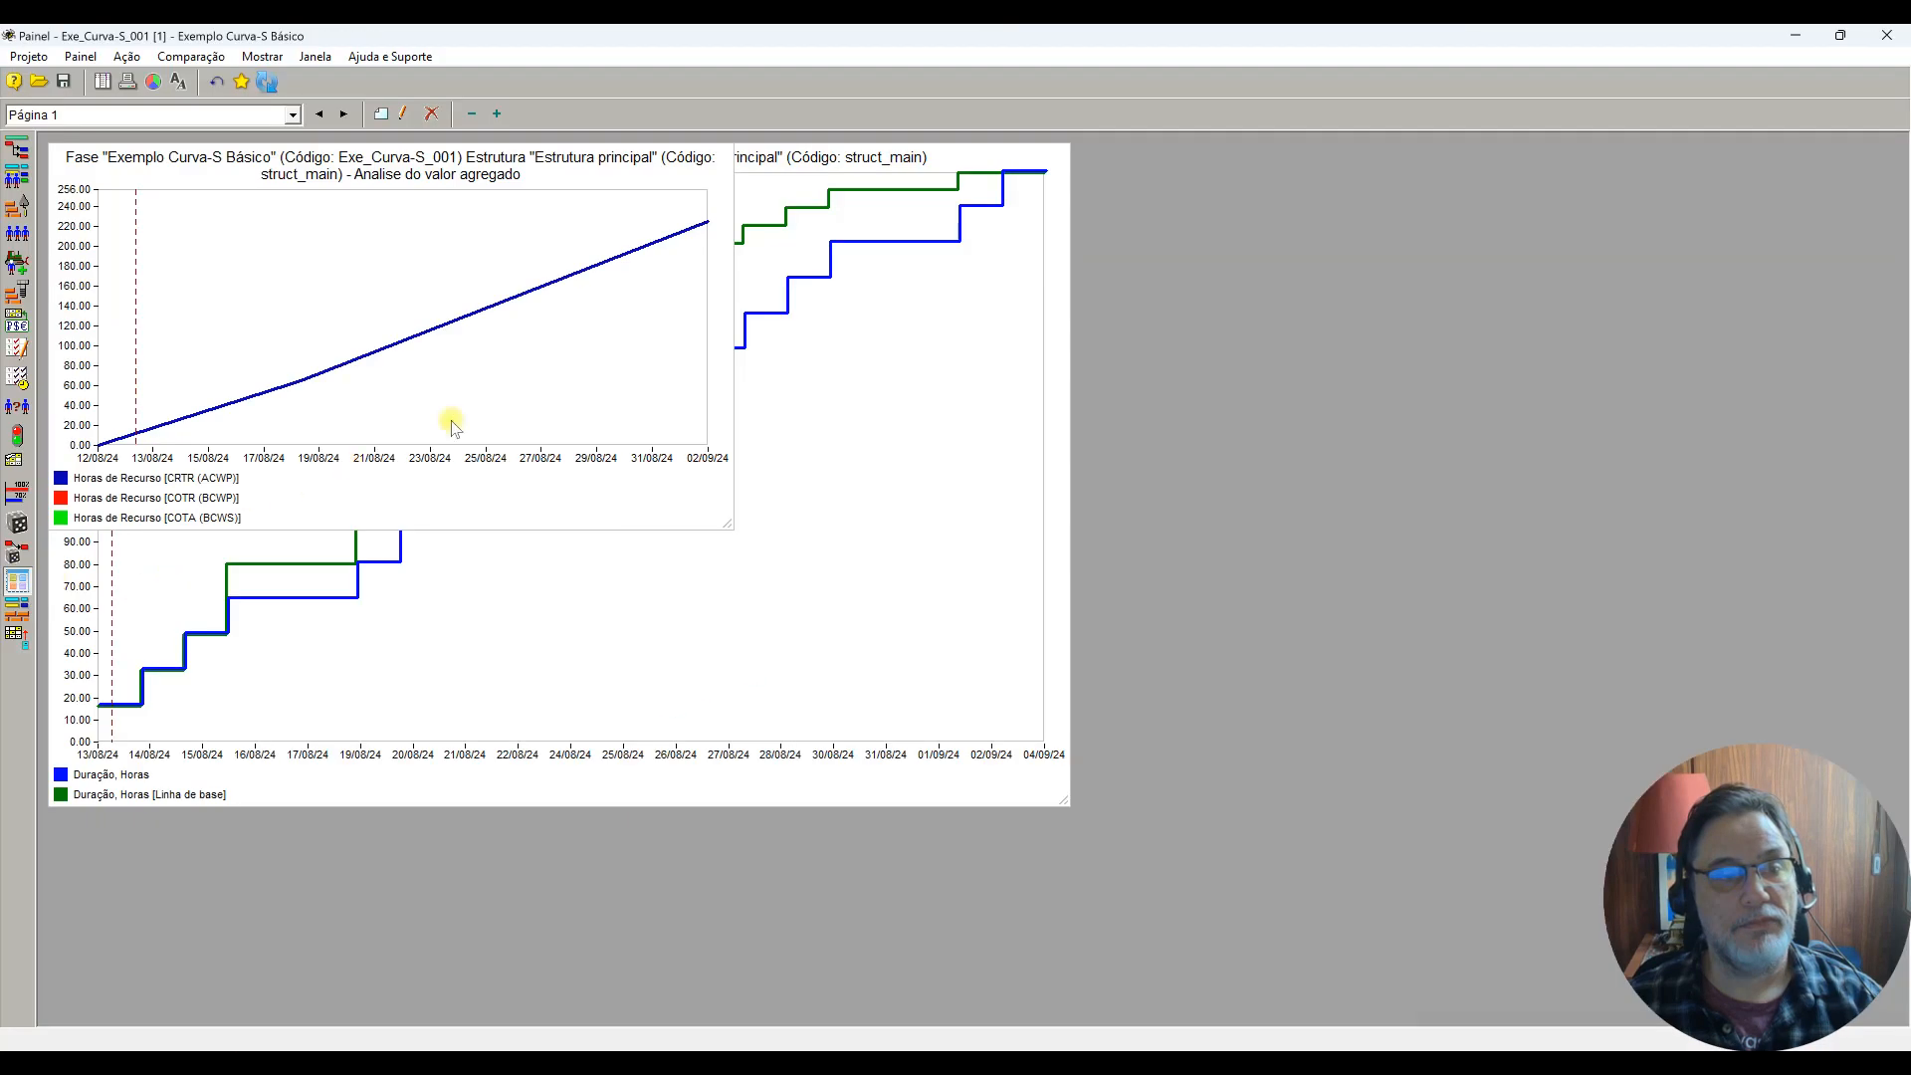
drag(508, 157, 1536, 159)
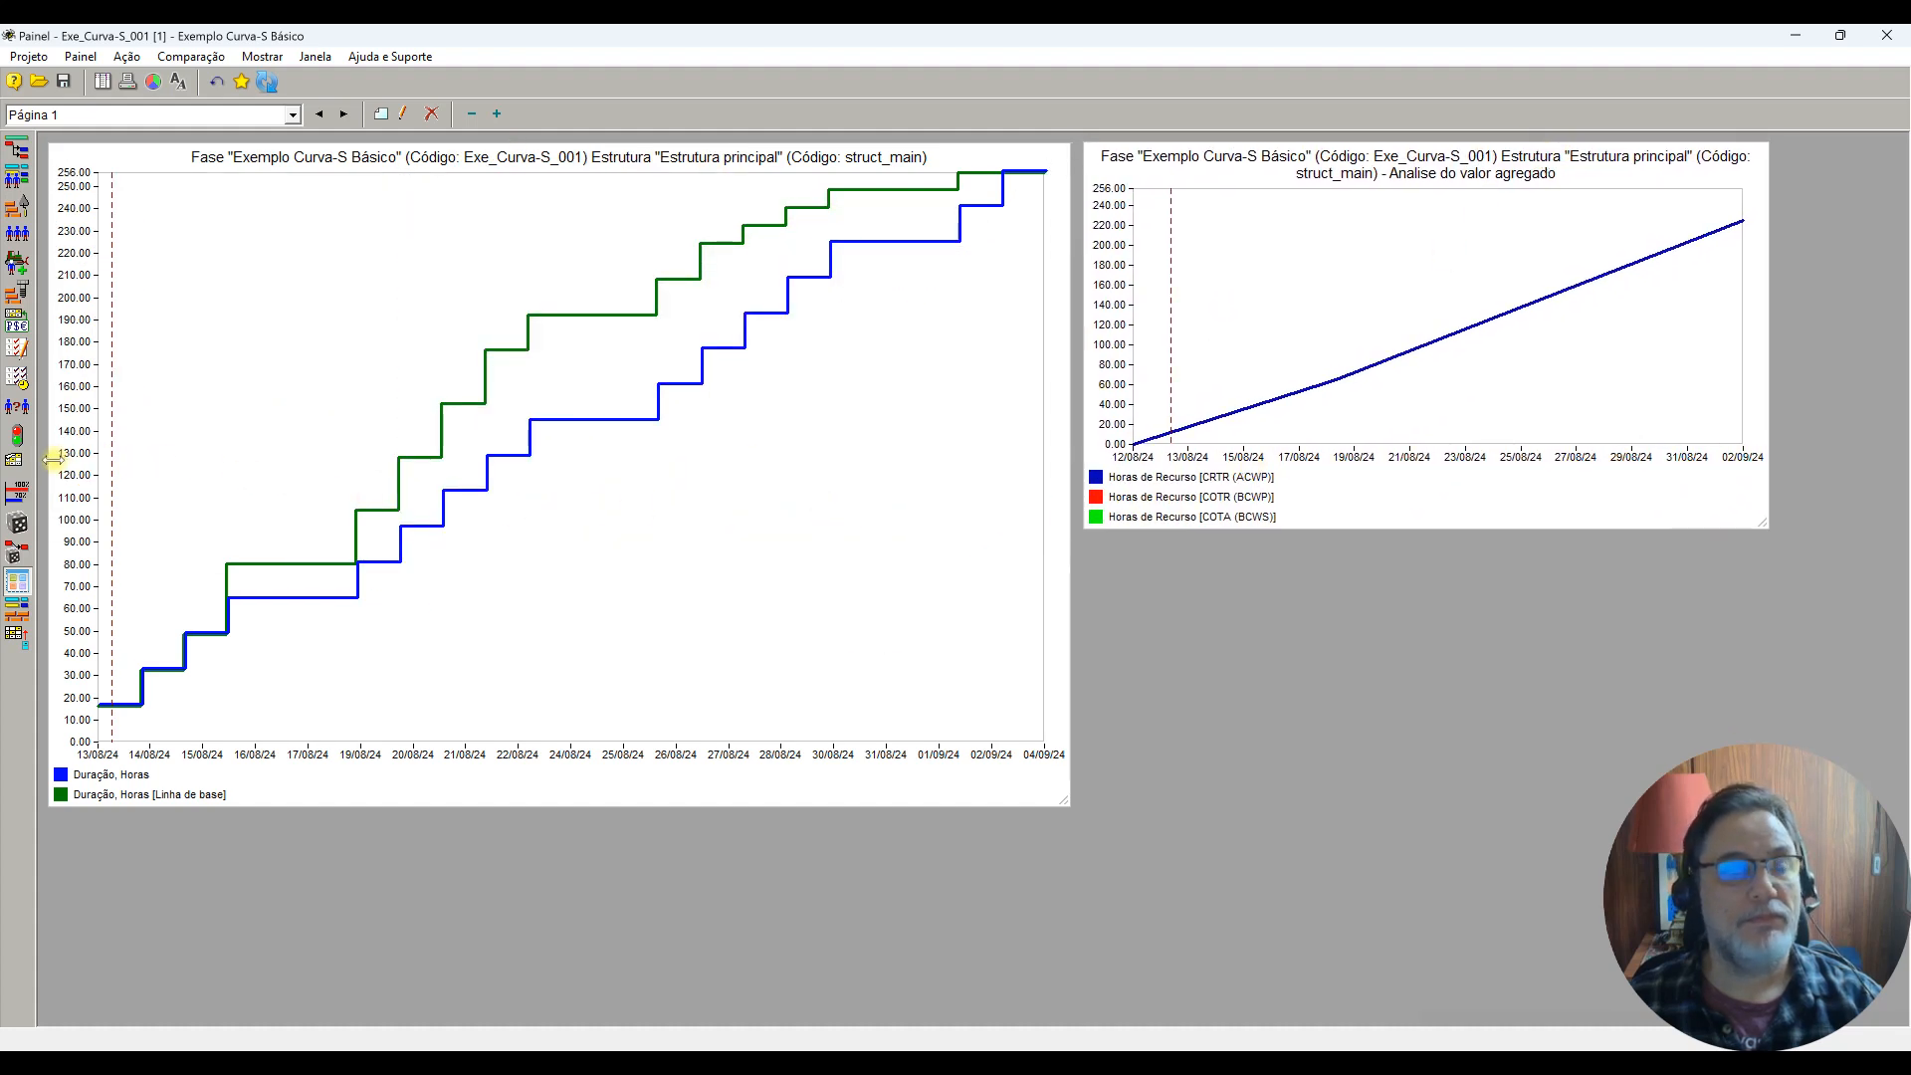
Step: Set the earned value diagram in the activity Gantt to be calculated by days (Por dias)
click(18, 150)
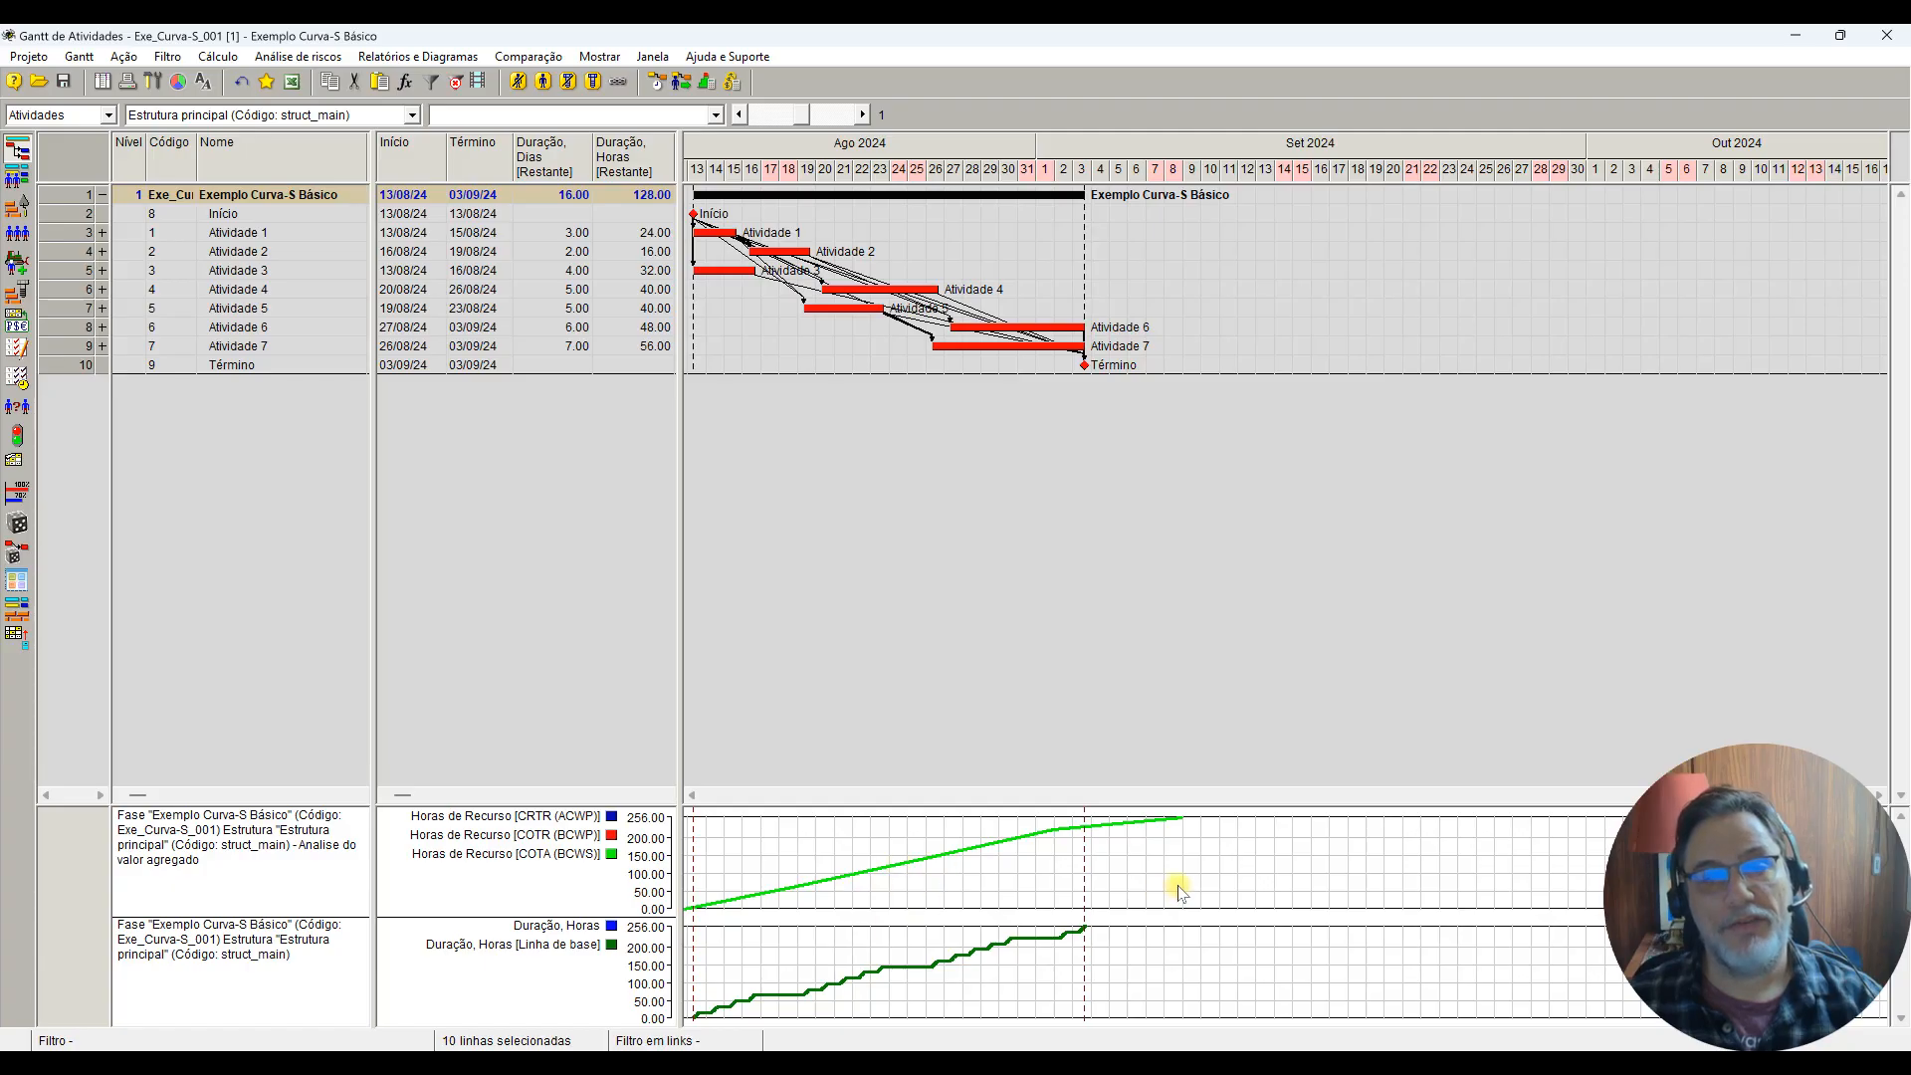
right_click(1113, 886)
click(1031, 906)
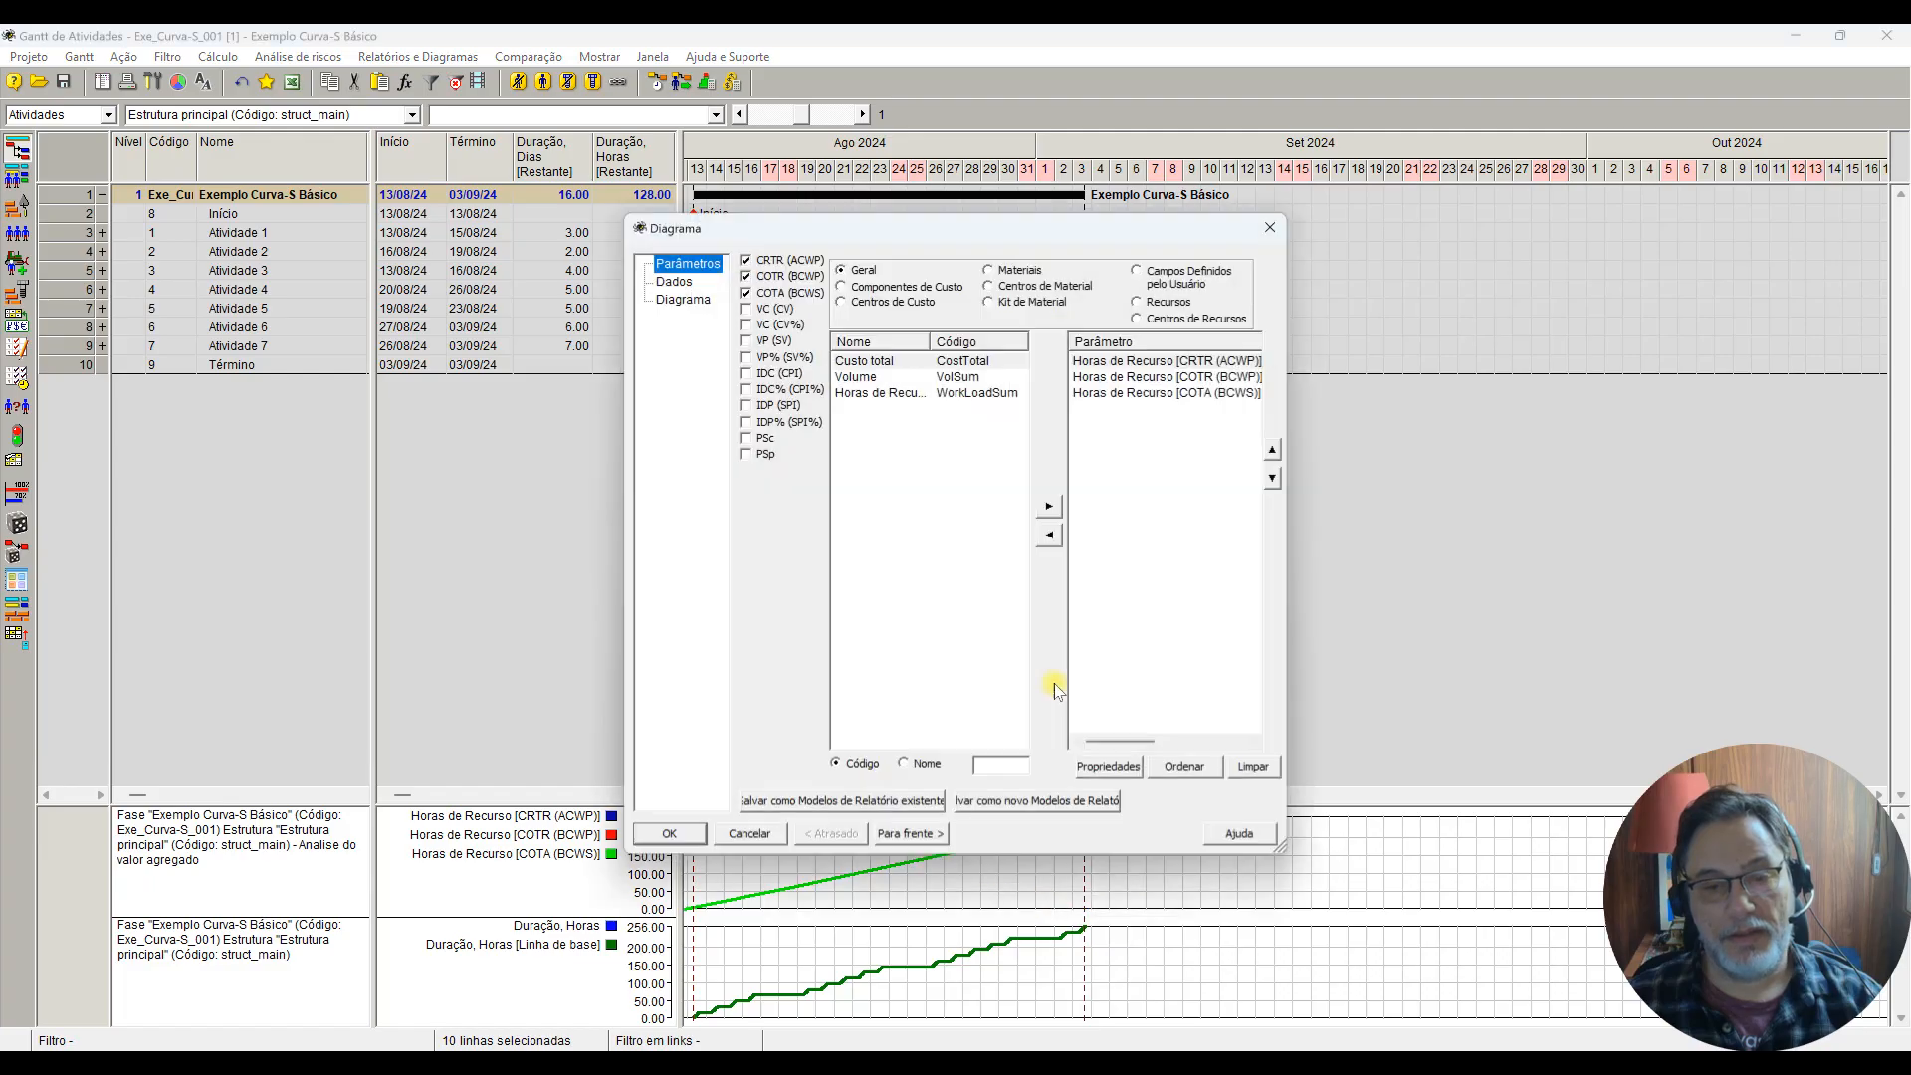
click(911, 834)
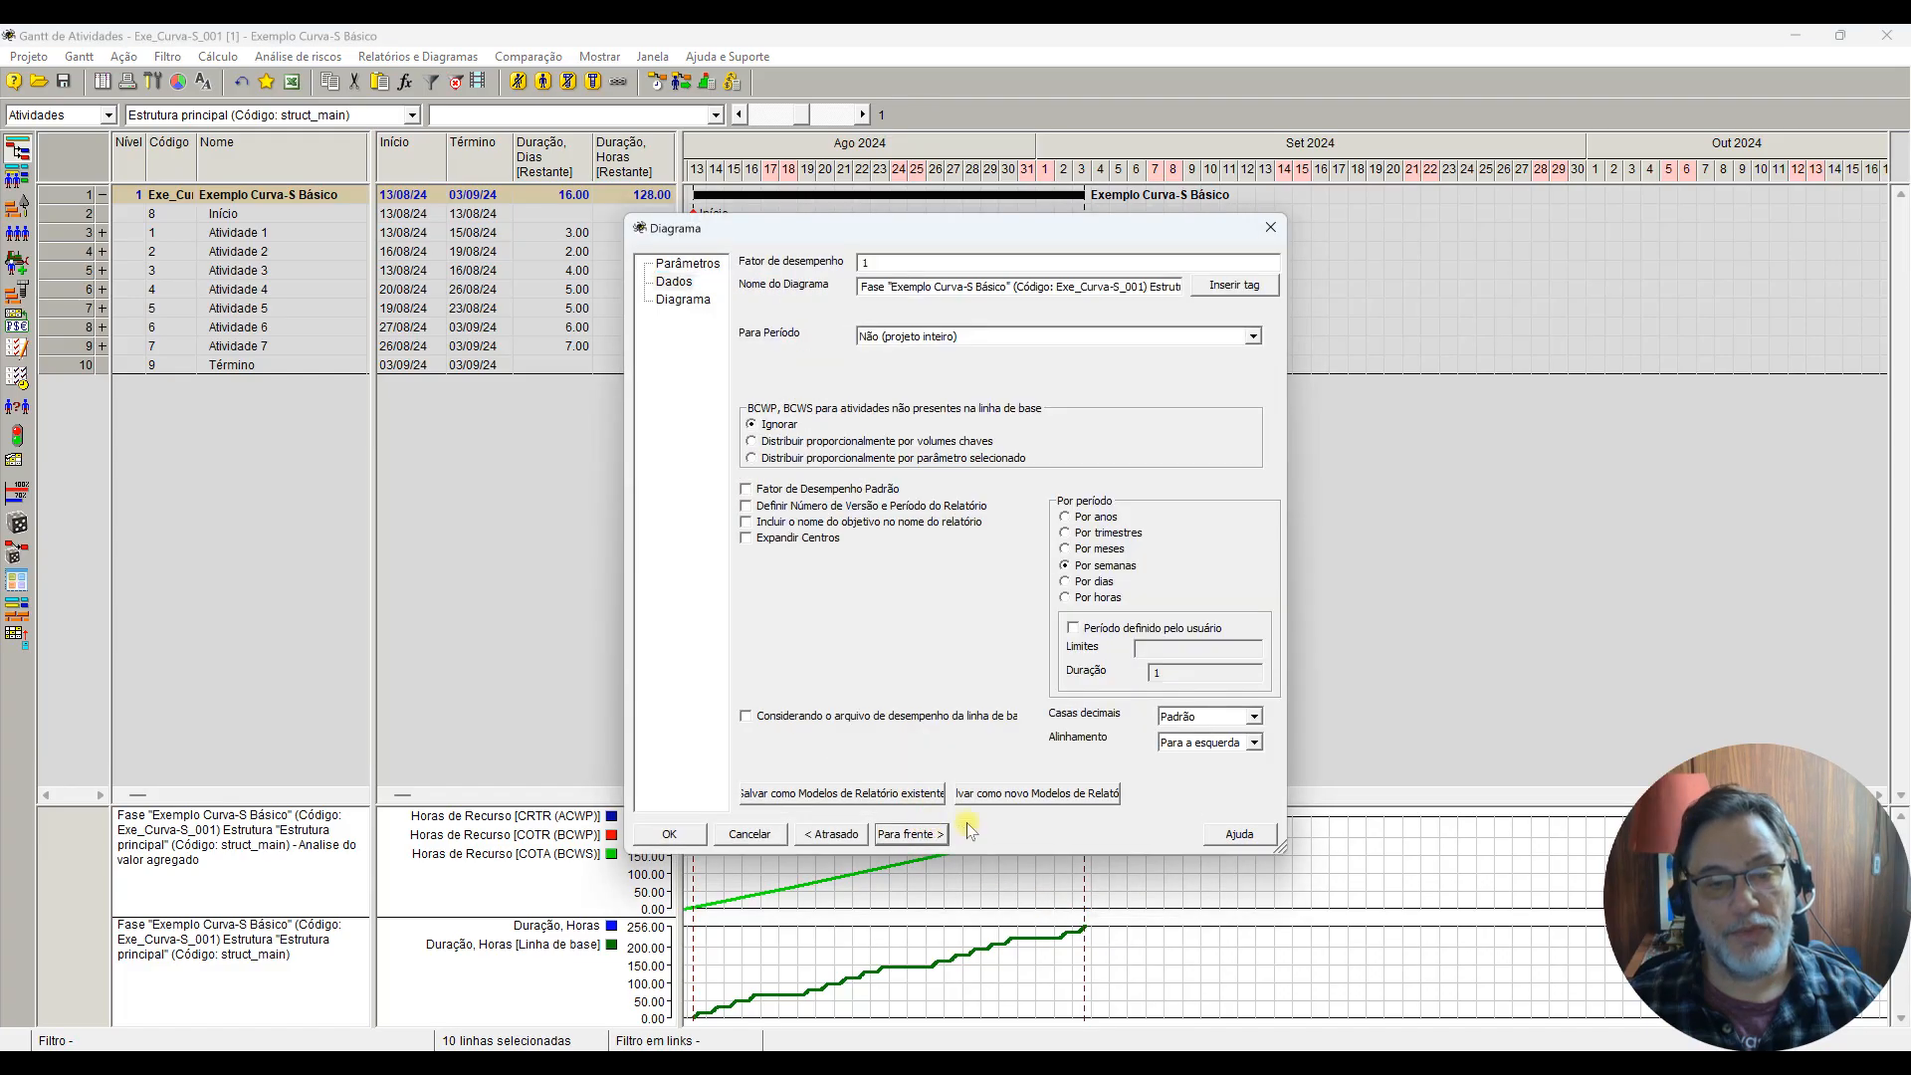
click(1065, 582)
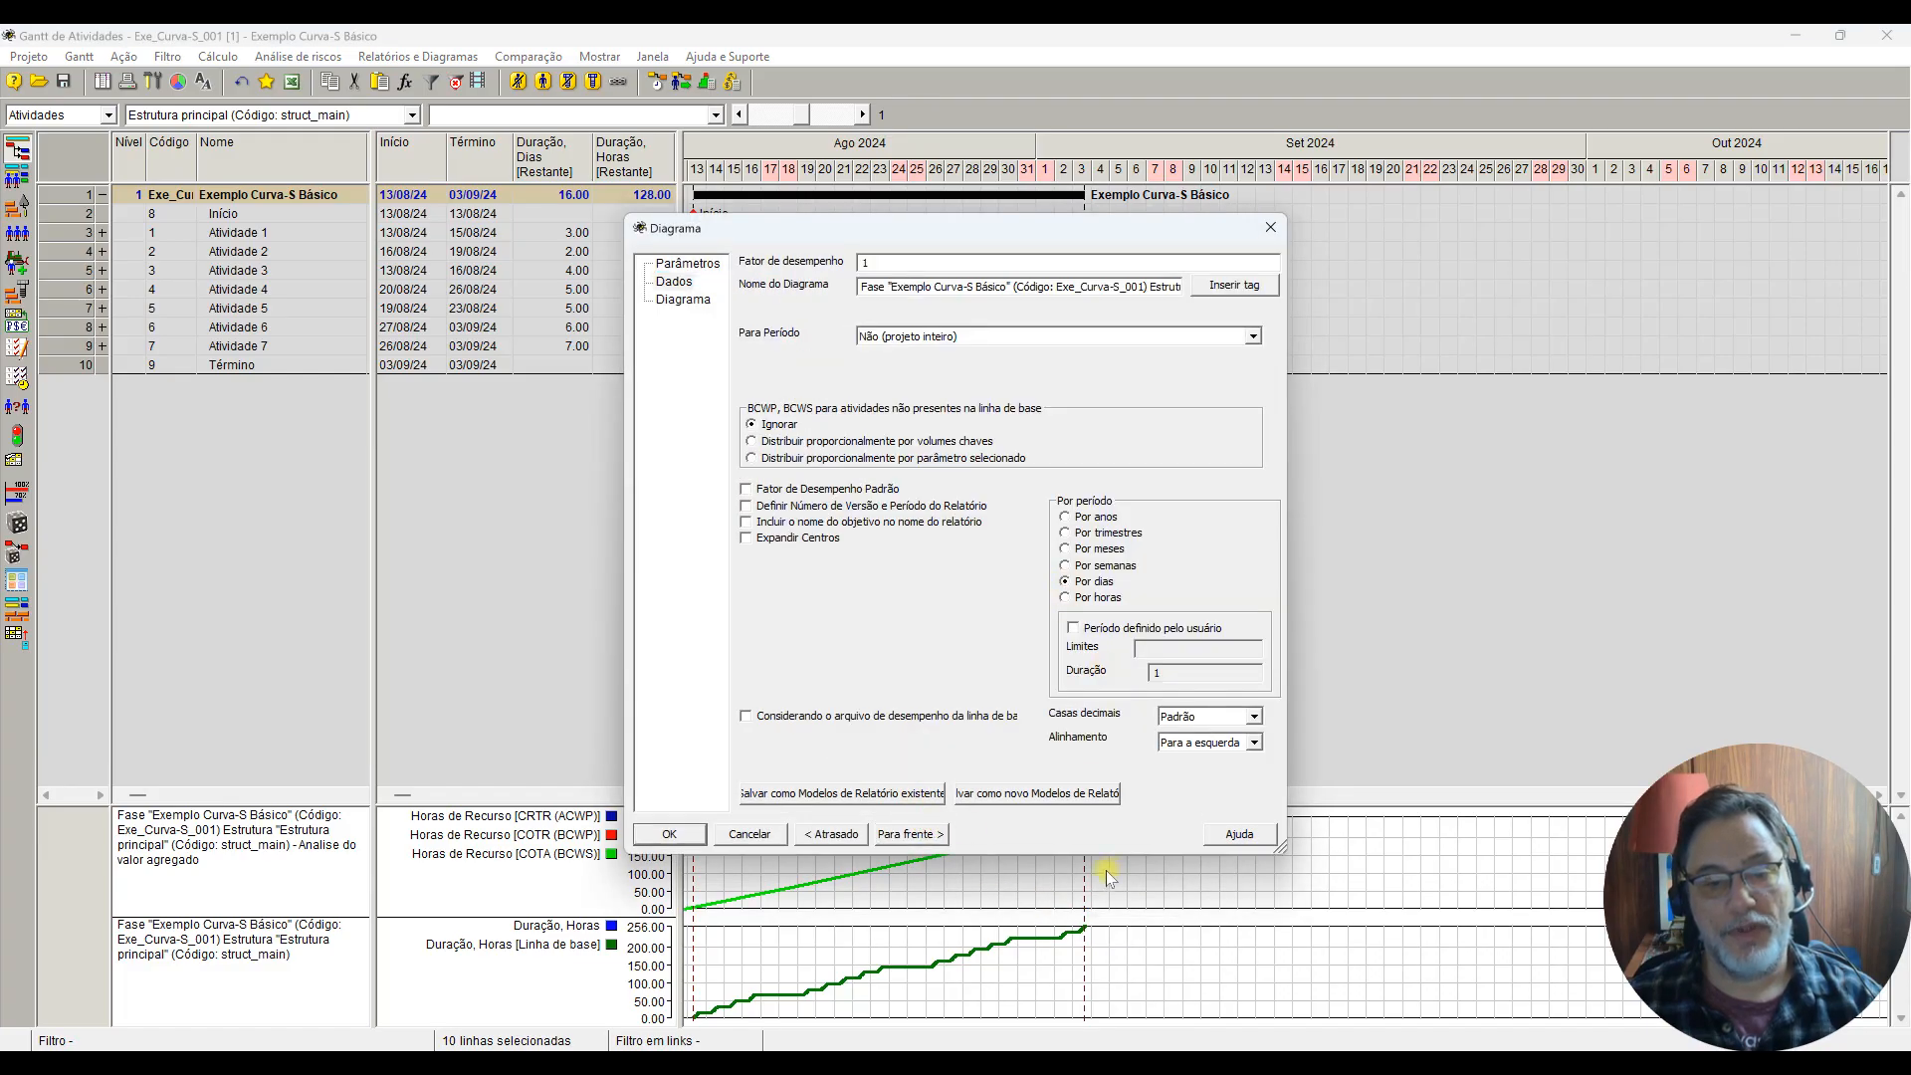
click(669, 833)
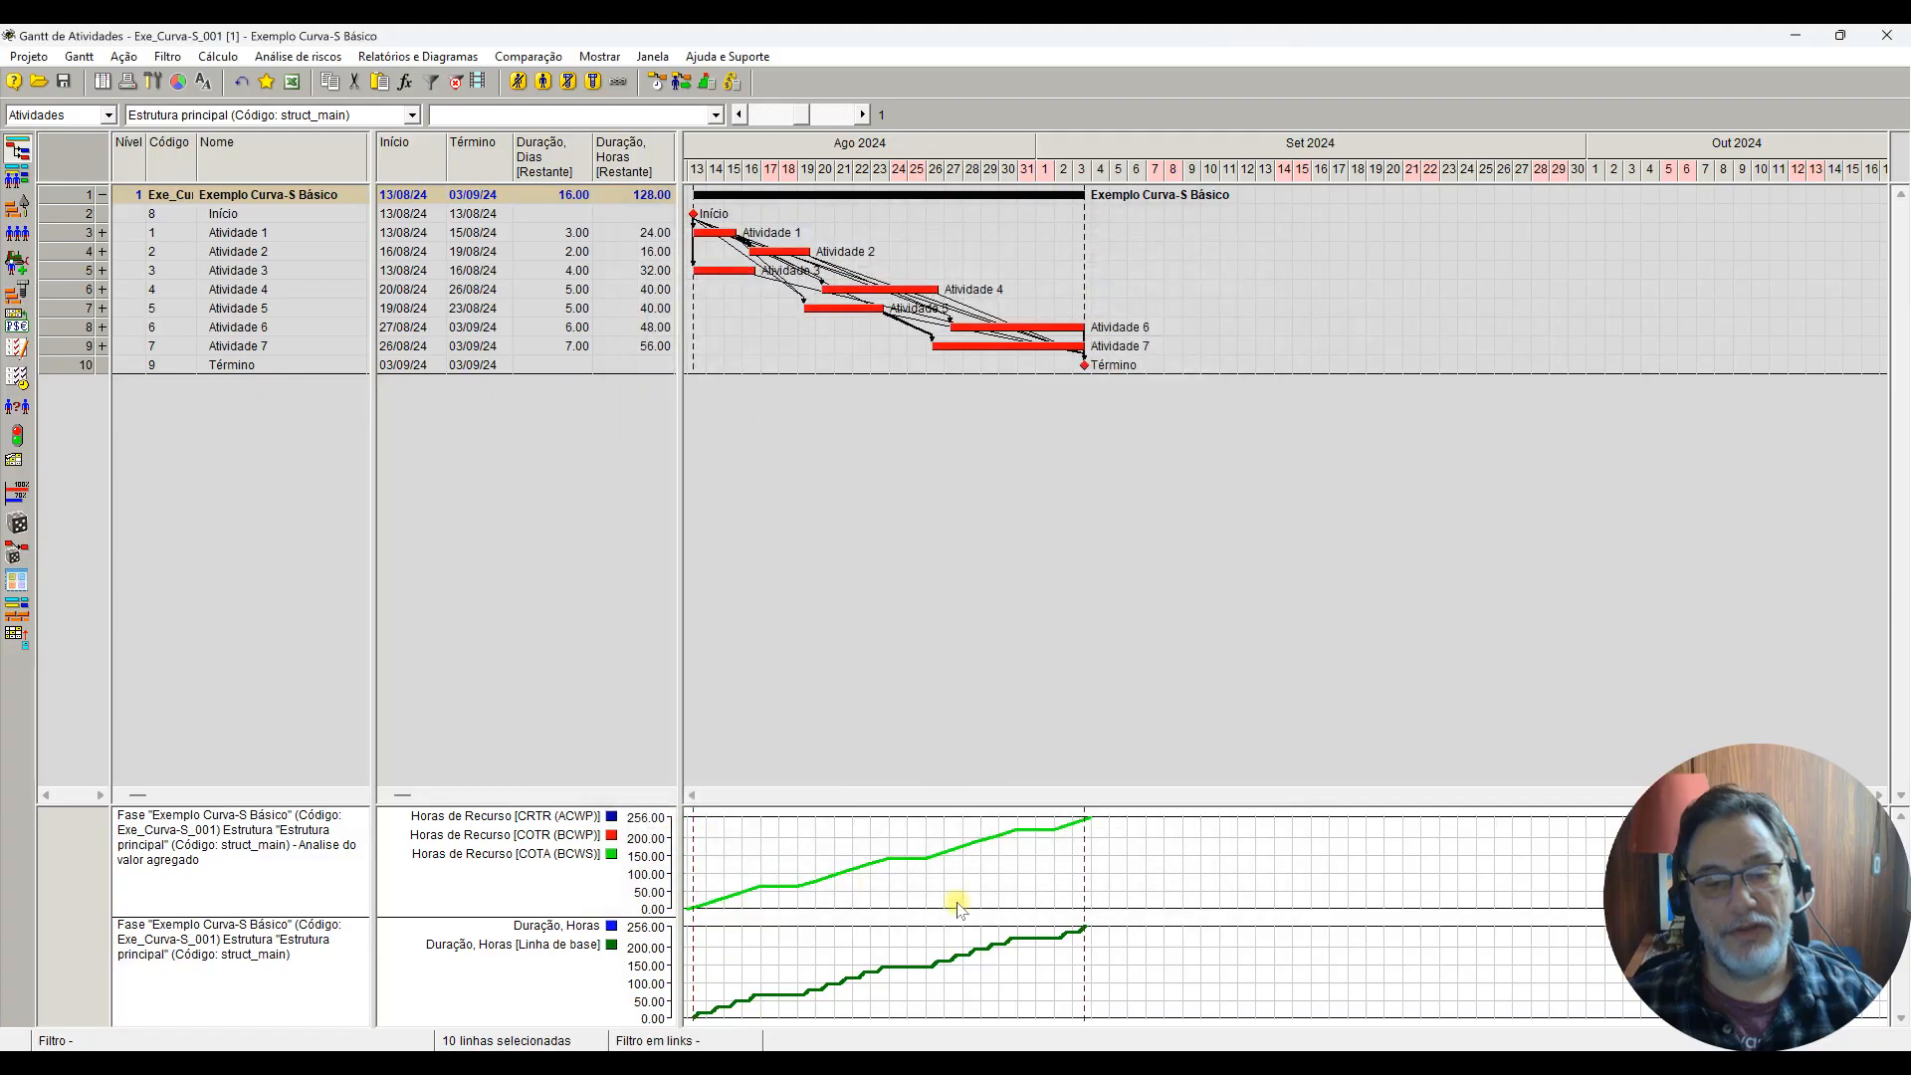
Step: Place the daily earned value diagram on the Painel page and position it below the weekly one
right_click(1066, 870)
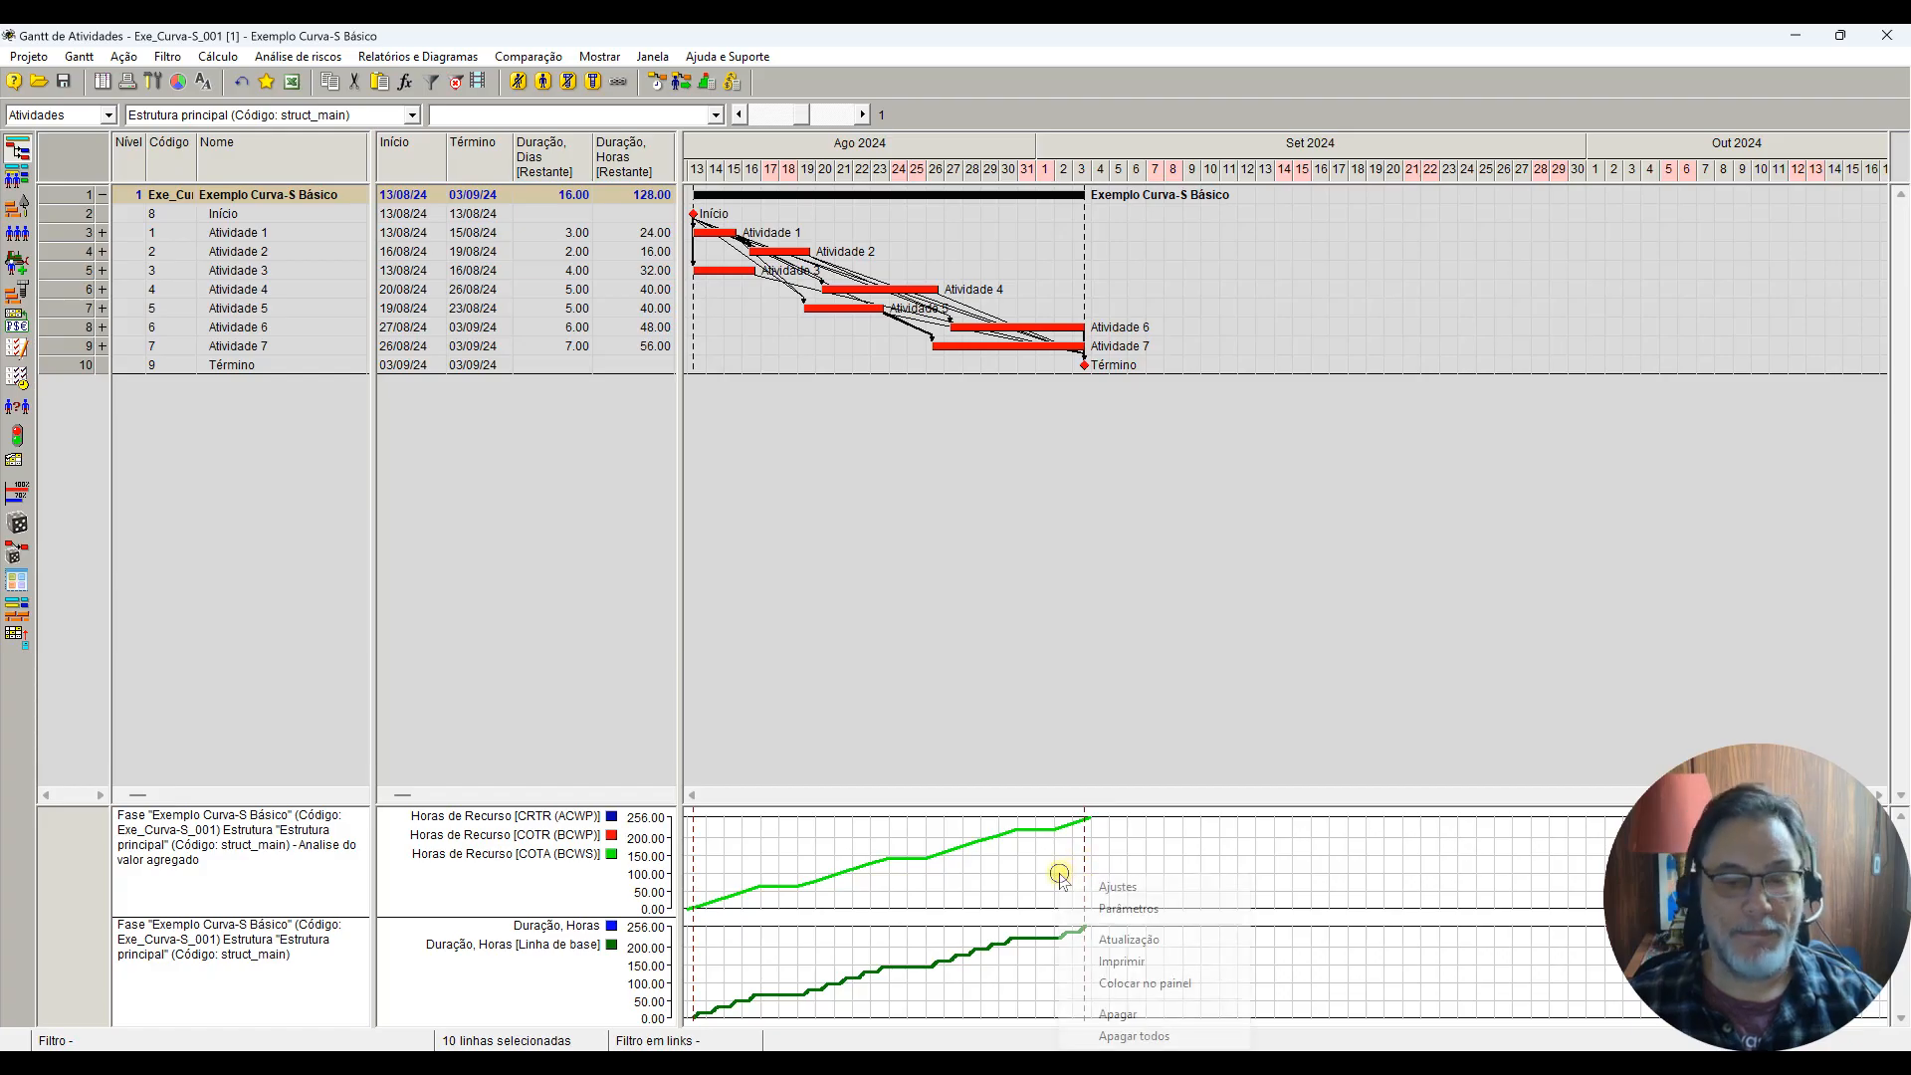
click(1143, 978)
click(18, 634)
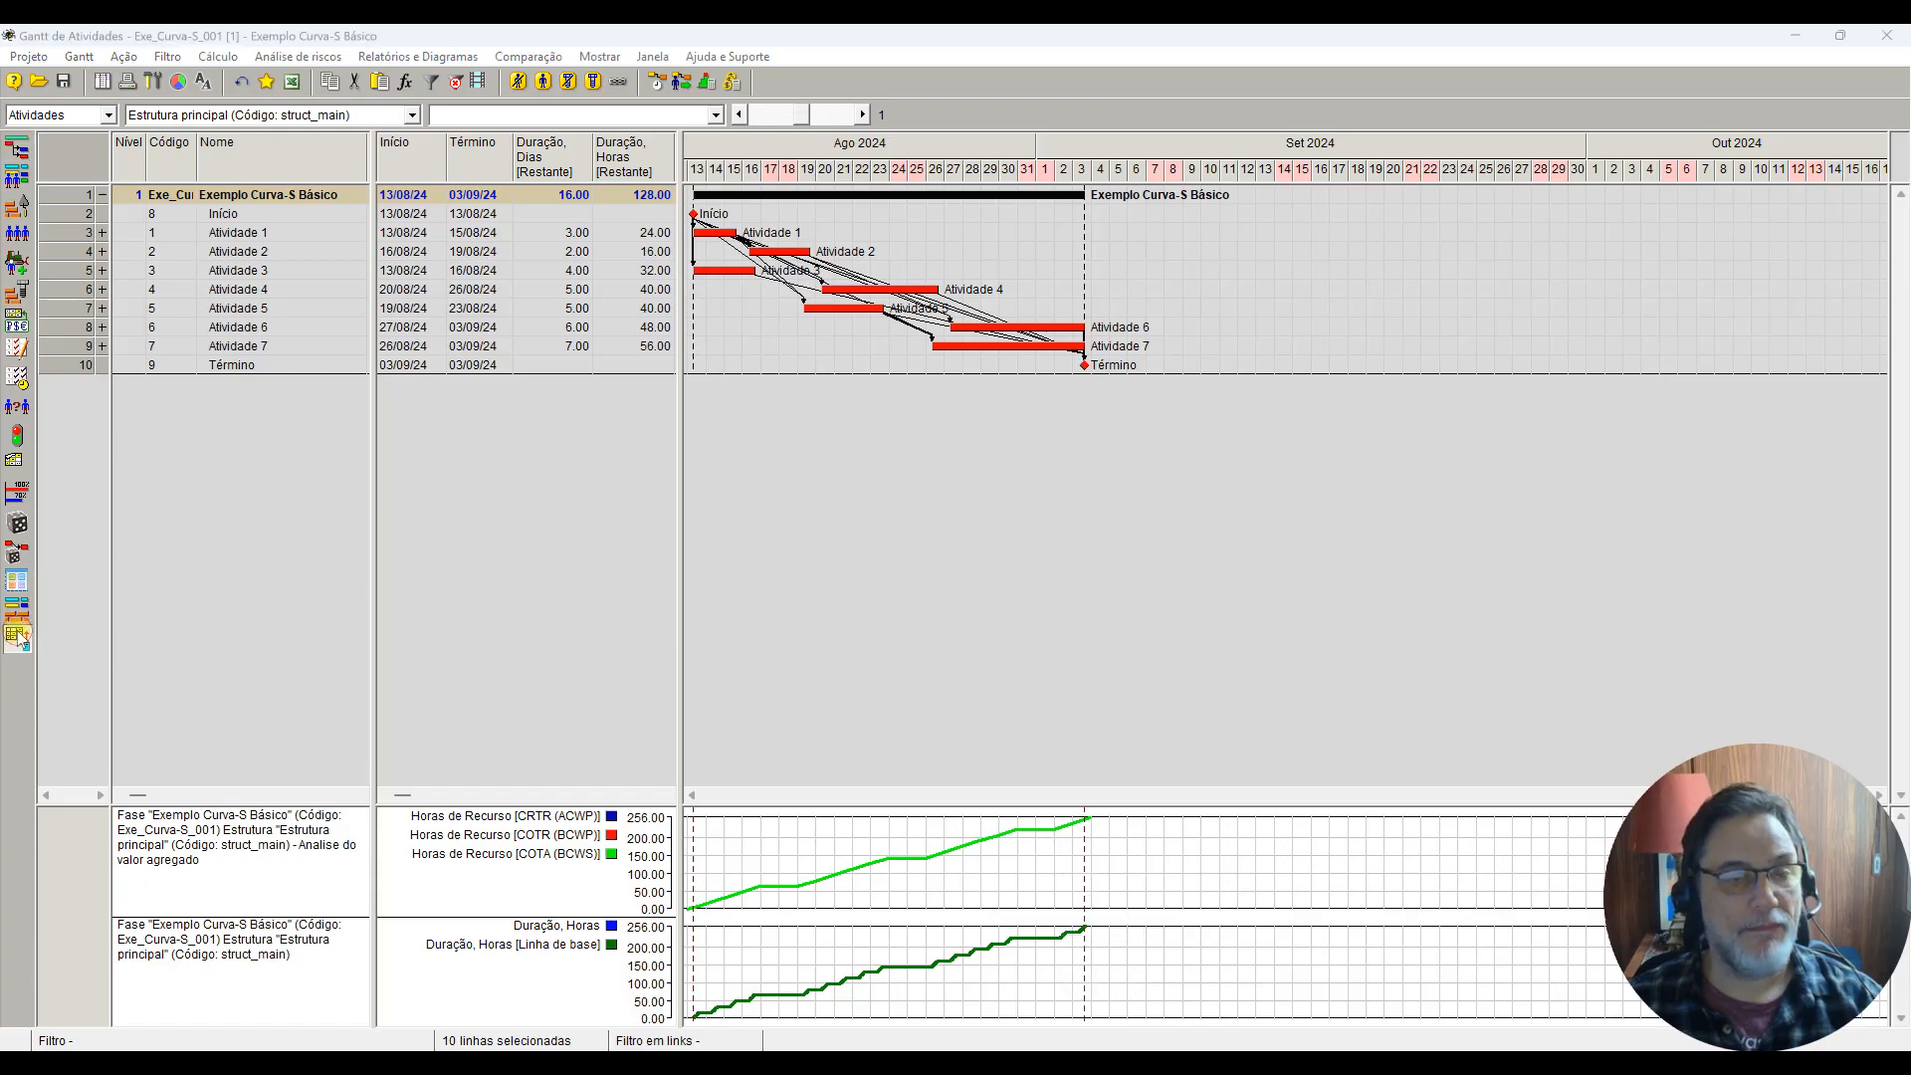
click(16, 581)
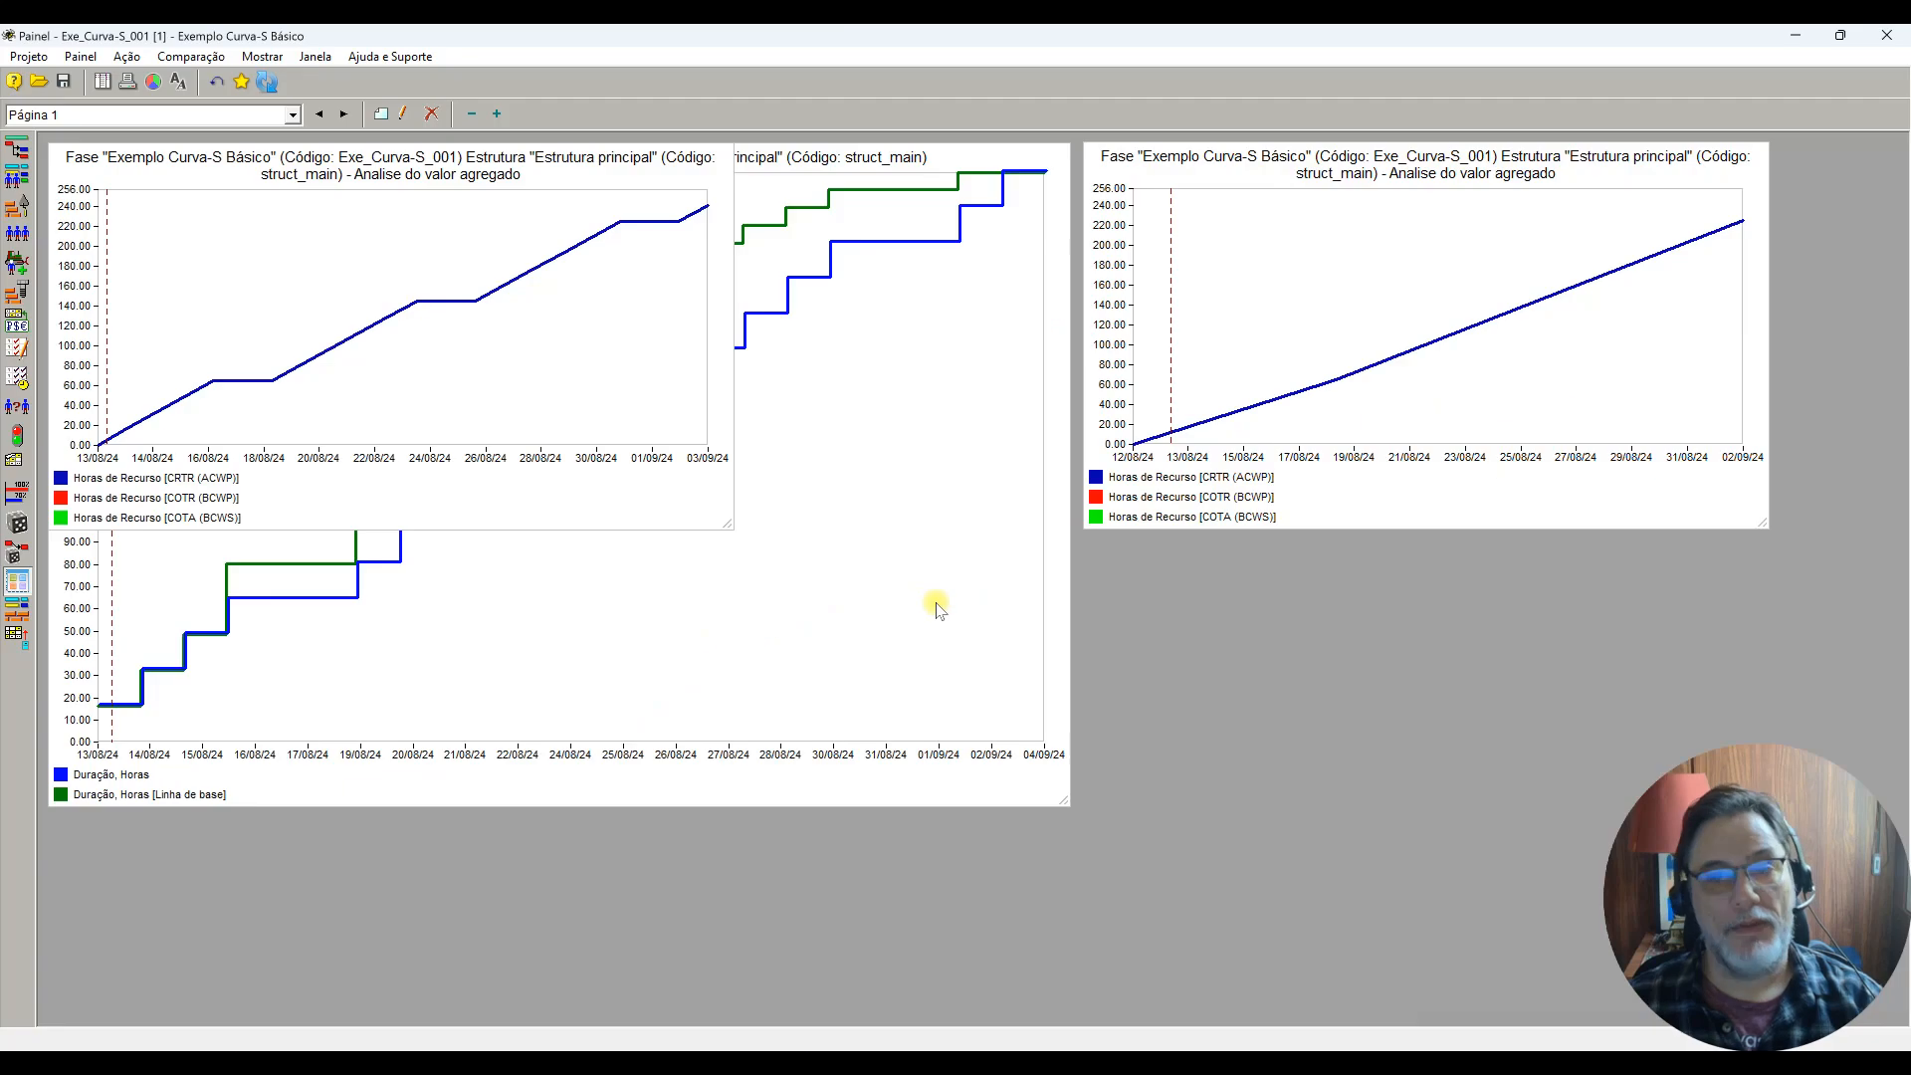
drag(447, 159, 1483, 551)
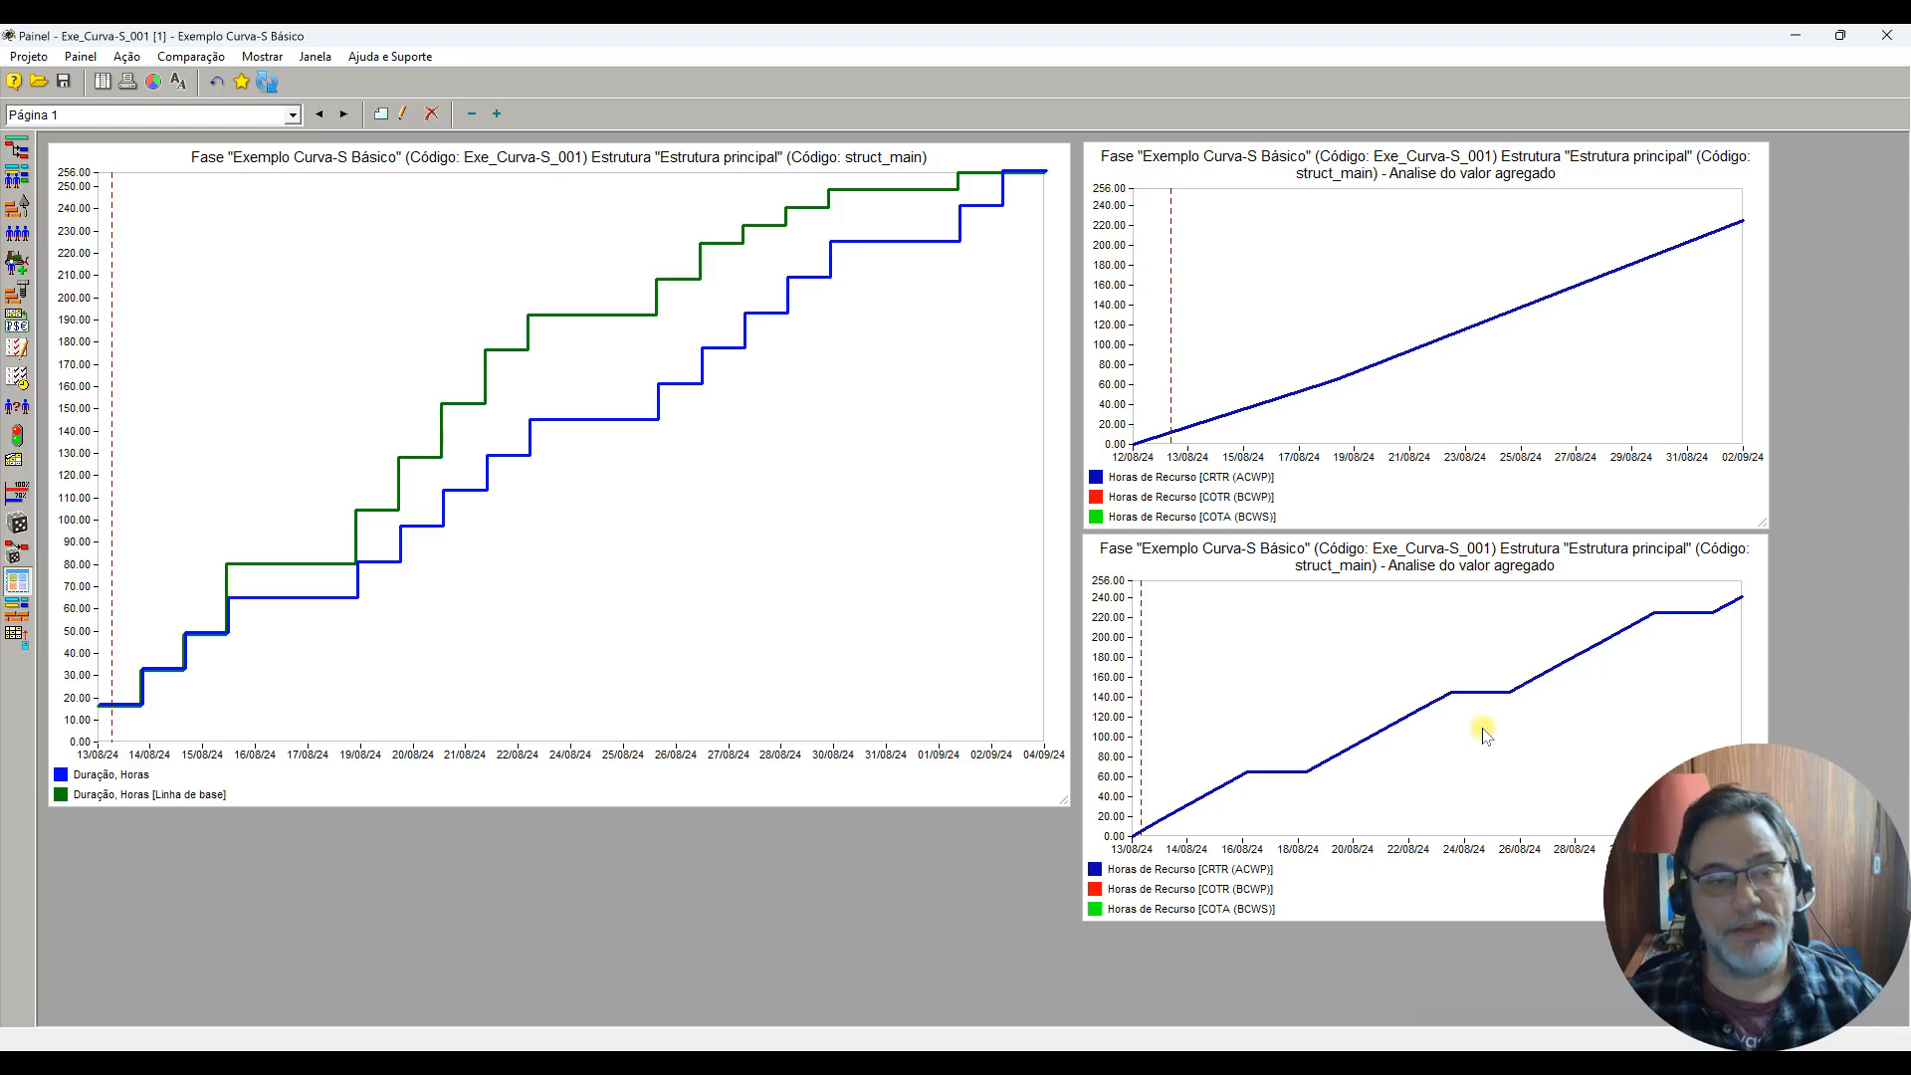
Step: Delete the old duration-hours diagram from the Painel page, then enlarge and align the daily and weekly earned value diagrams side by side
right_click(947, 491)
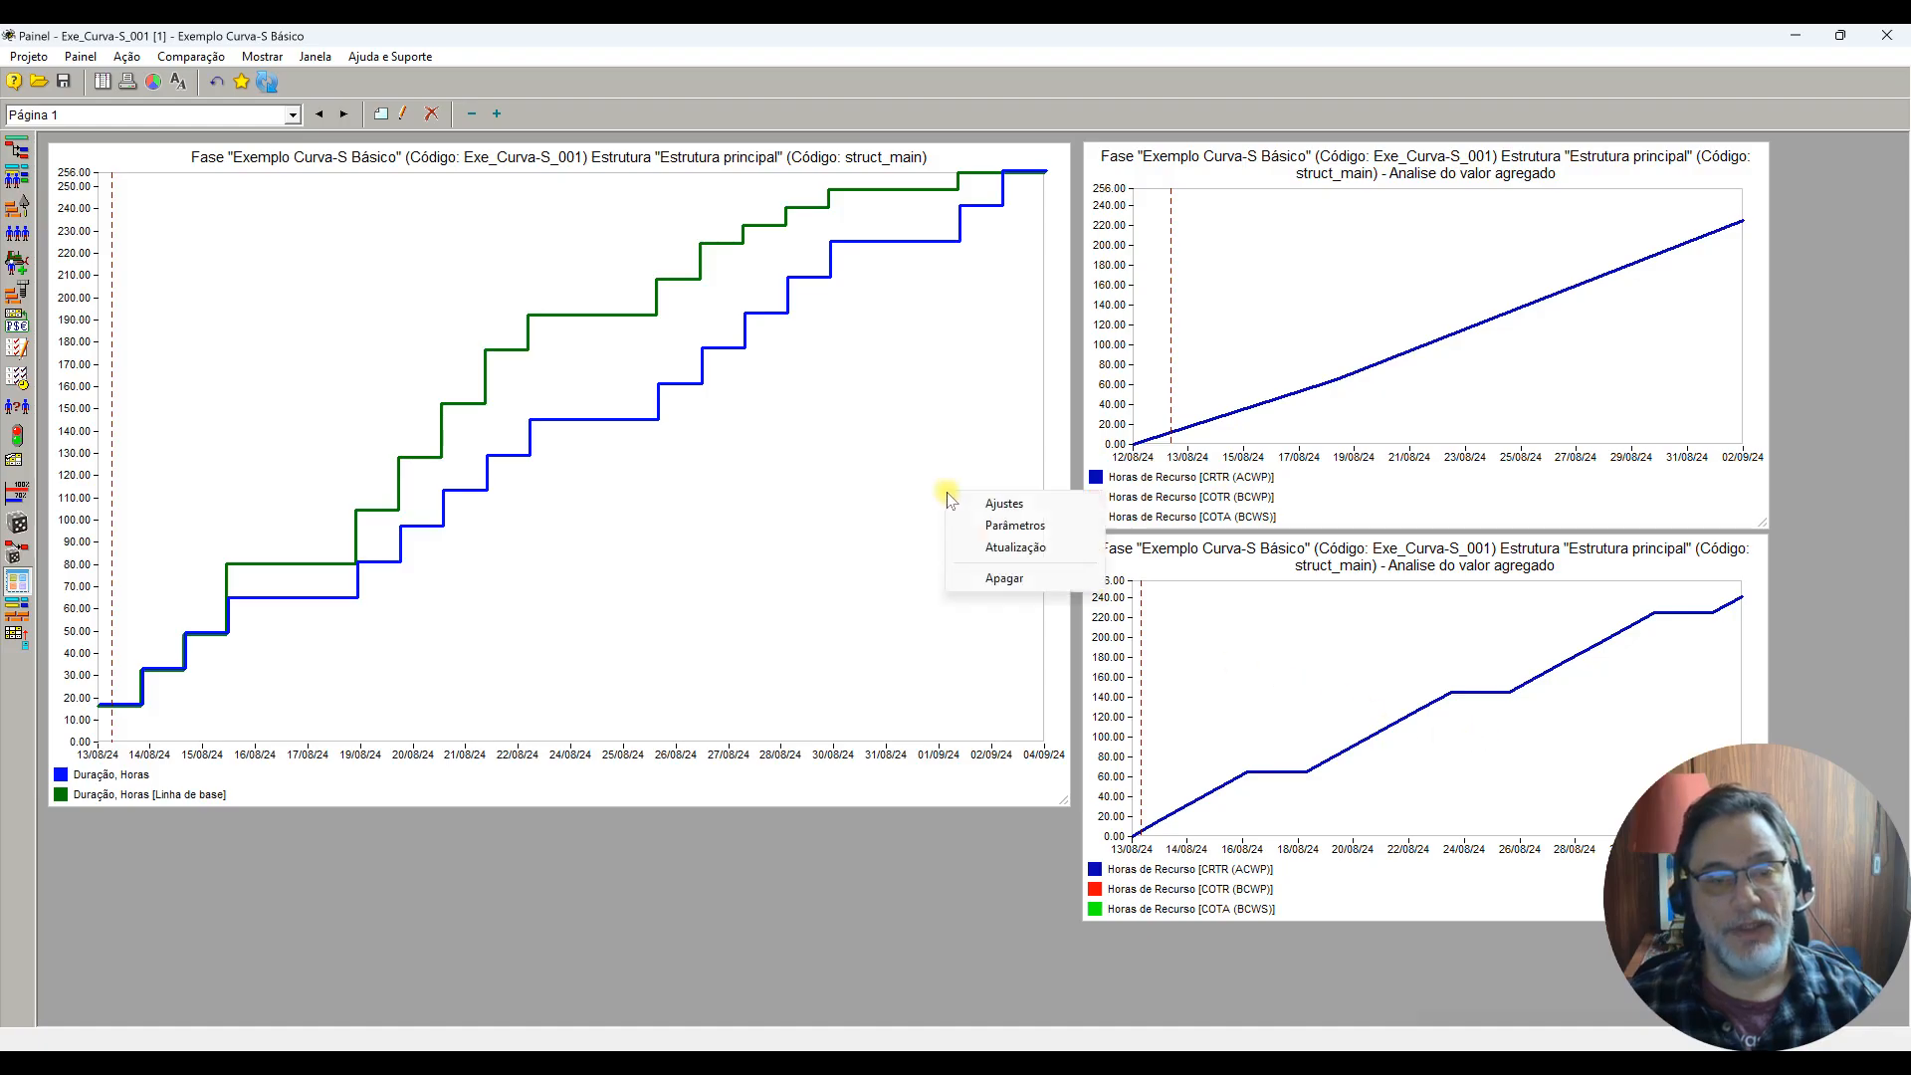
click(992, 580)
drag(1409, 542, 911, 610)
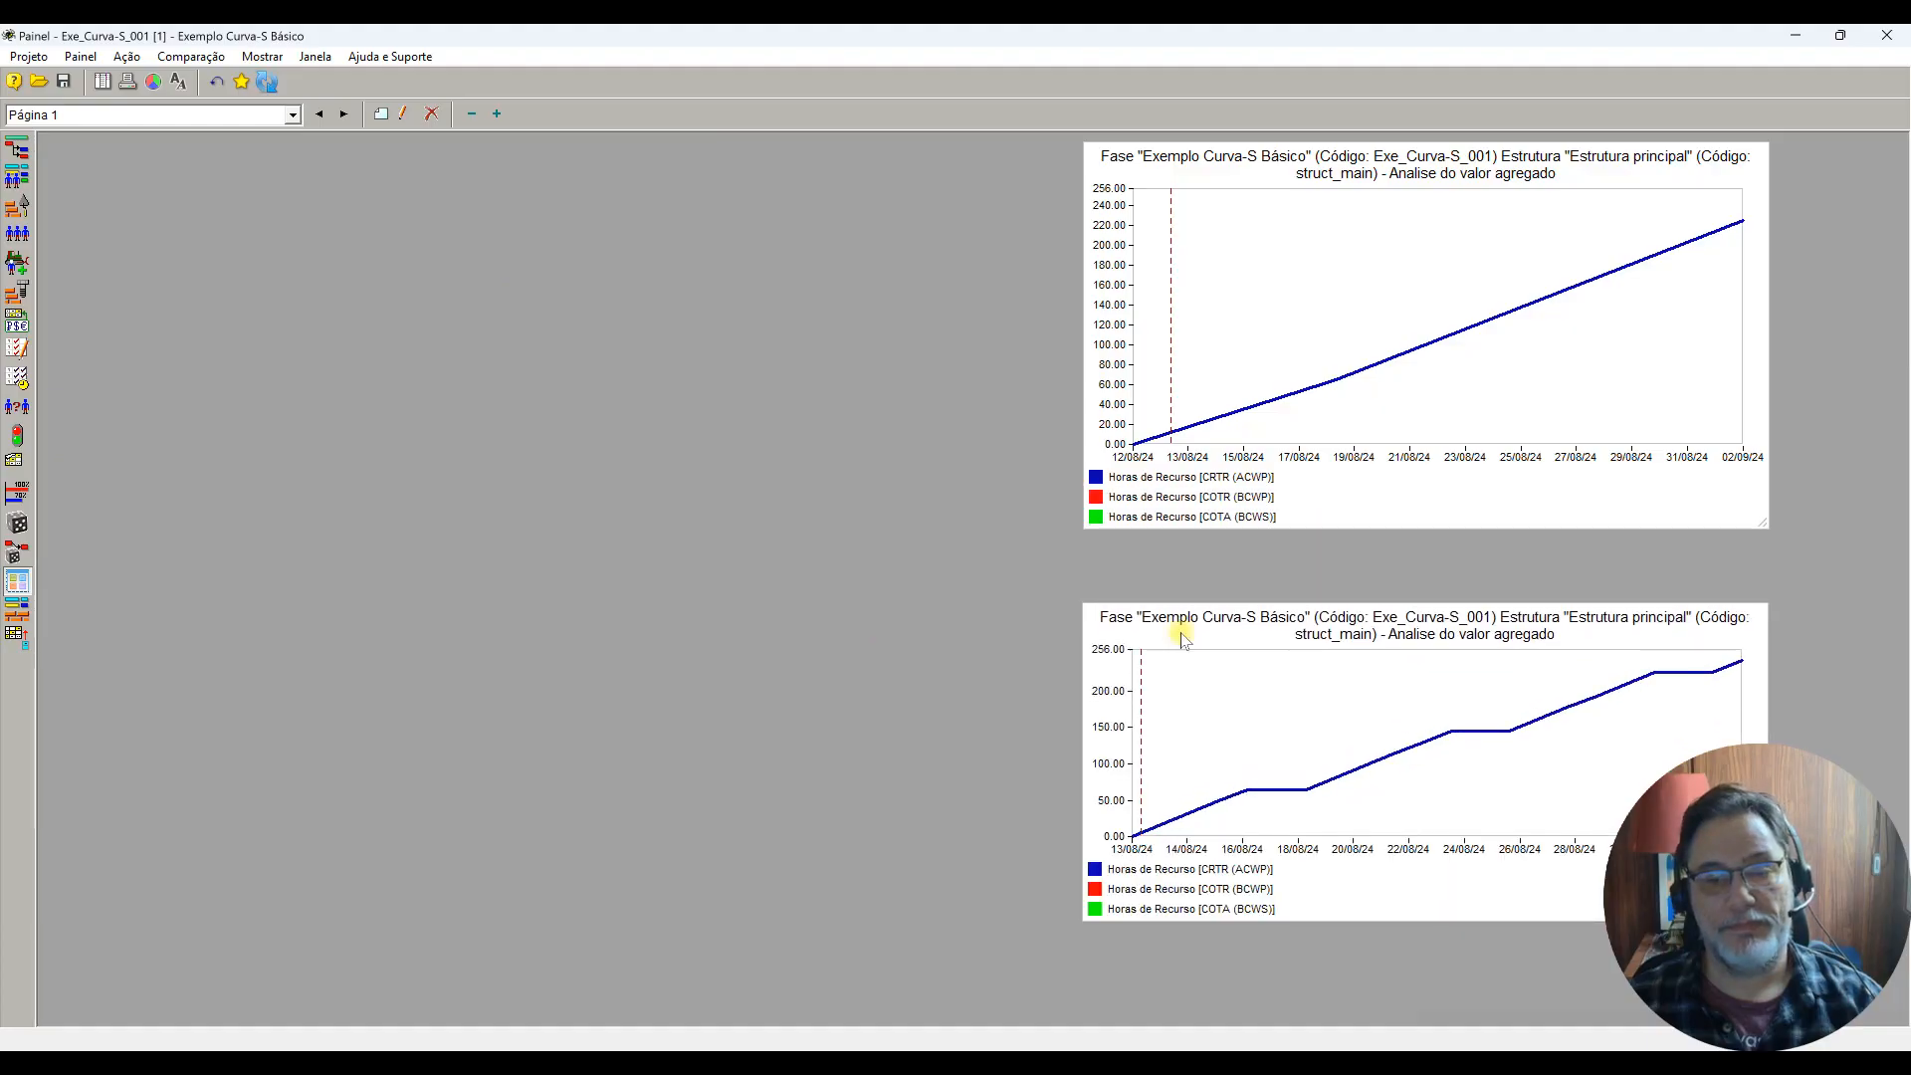
drag(1453, 619, 422, 155)
drag(731, 455, 780, 544)
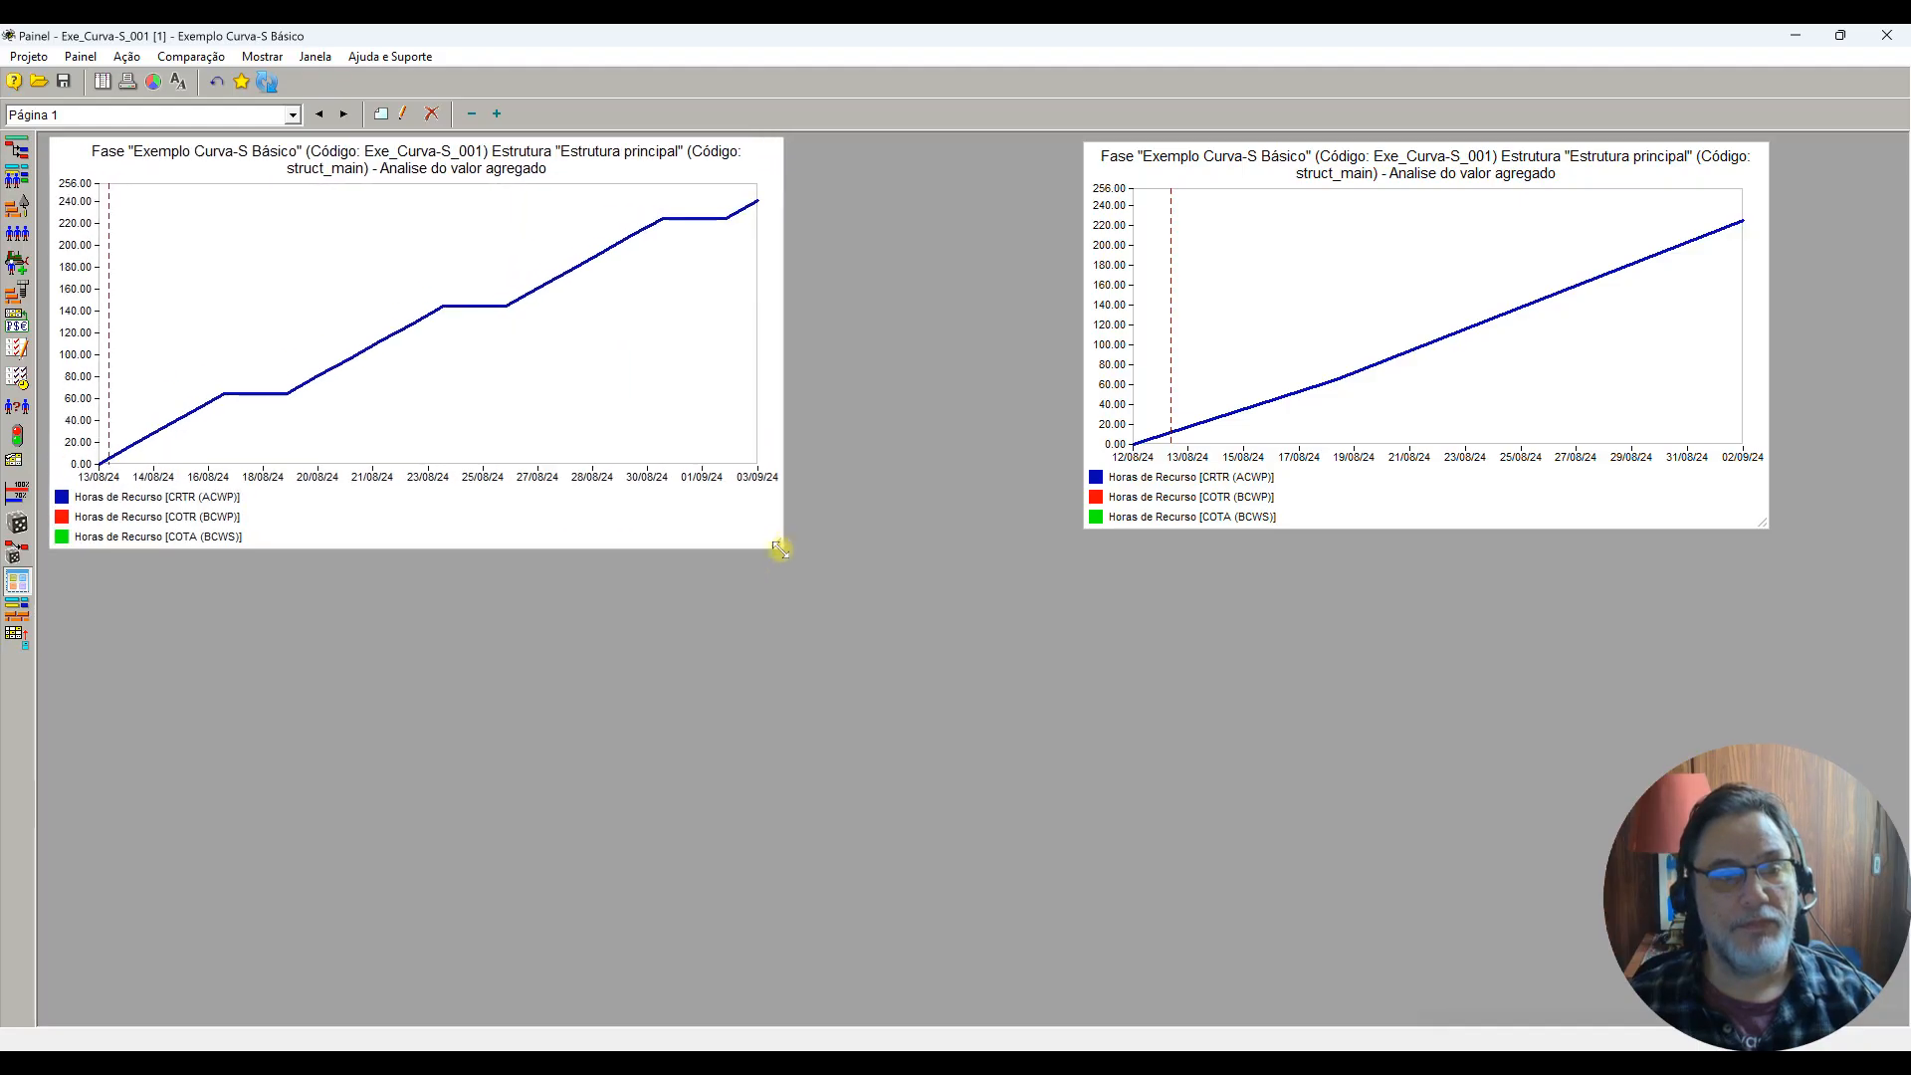
drag(1359, 159, 1064, 154)
drag(1467, 521, 1492, 545)
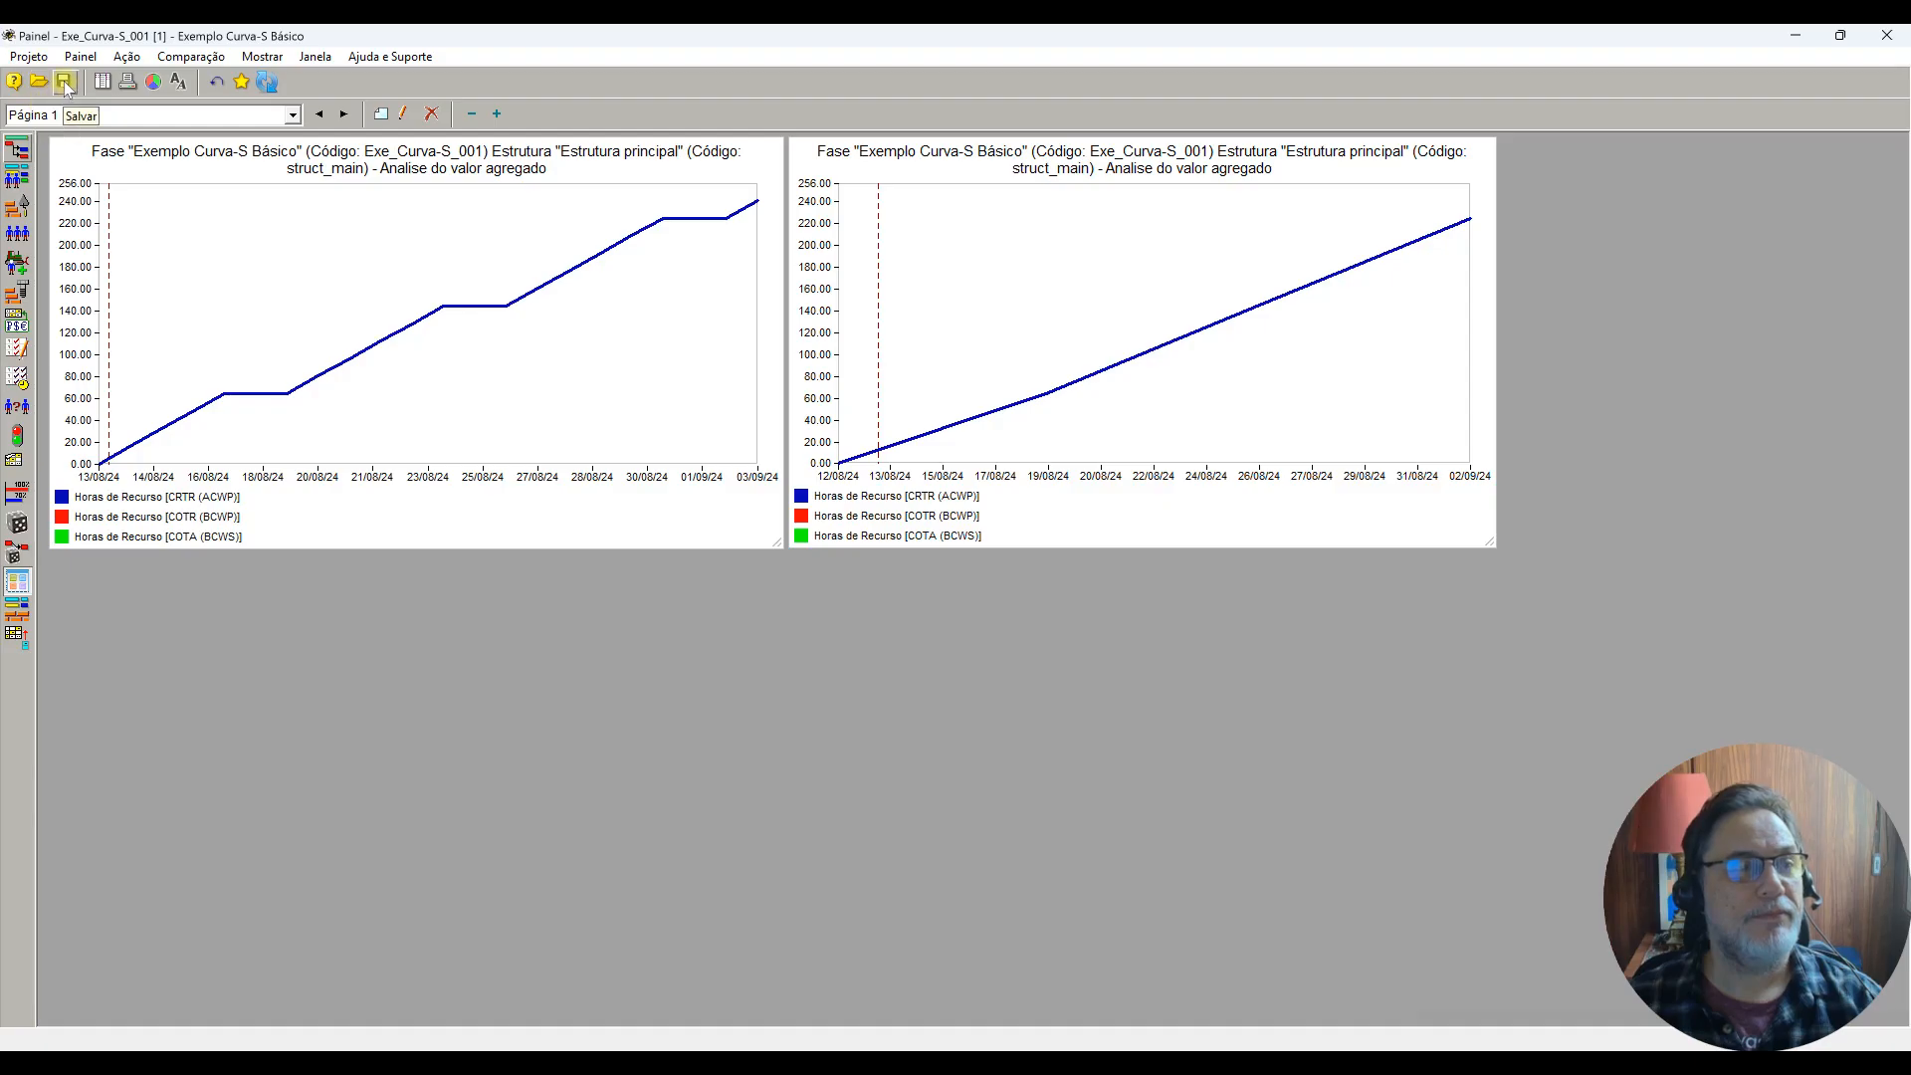
Step: Place the updated duration-hours diagram from the activity Gantt on the Painel page, below the daily earned value diagram and matched to its width
click(18, 150)
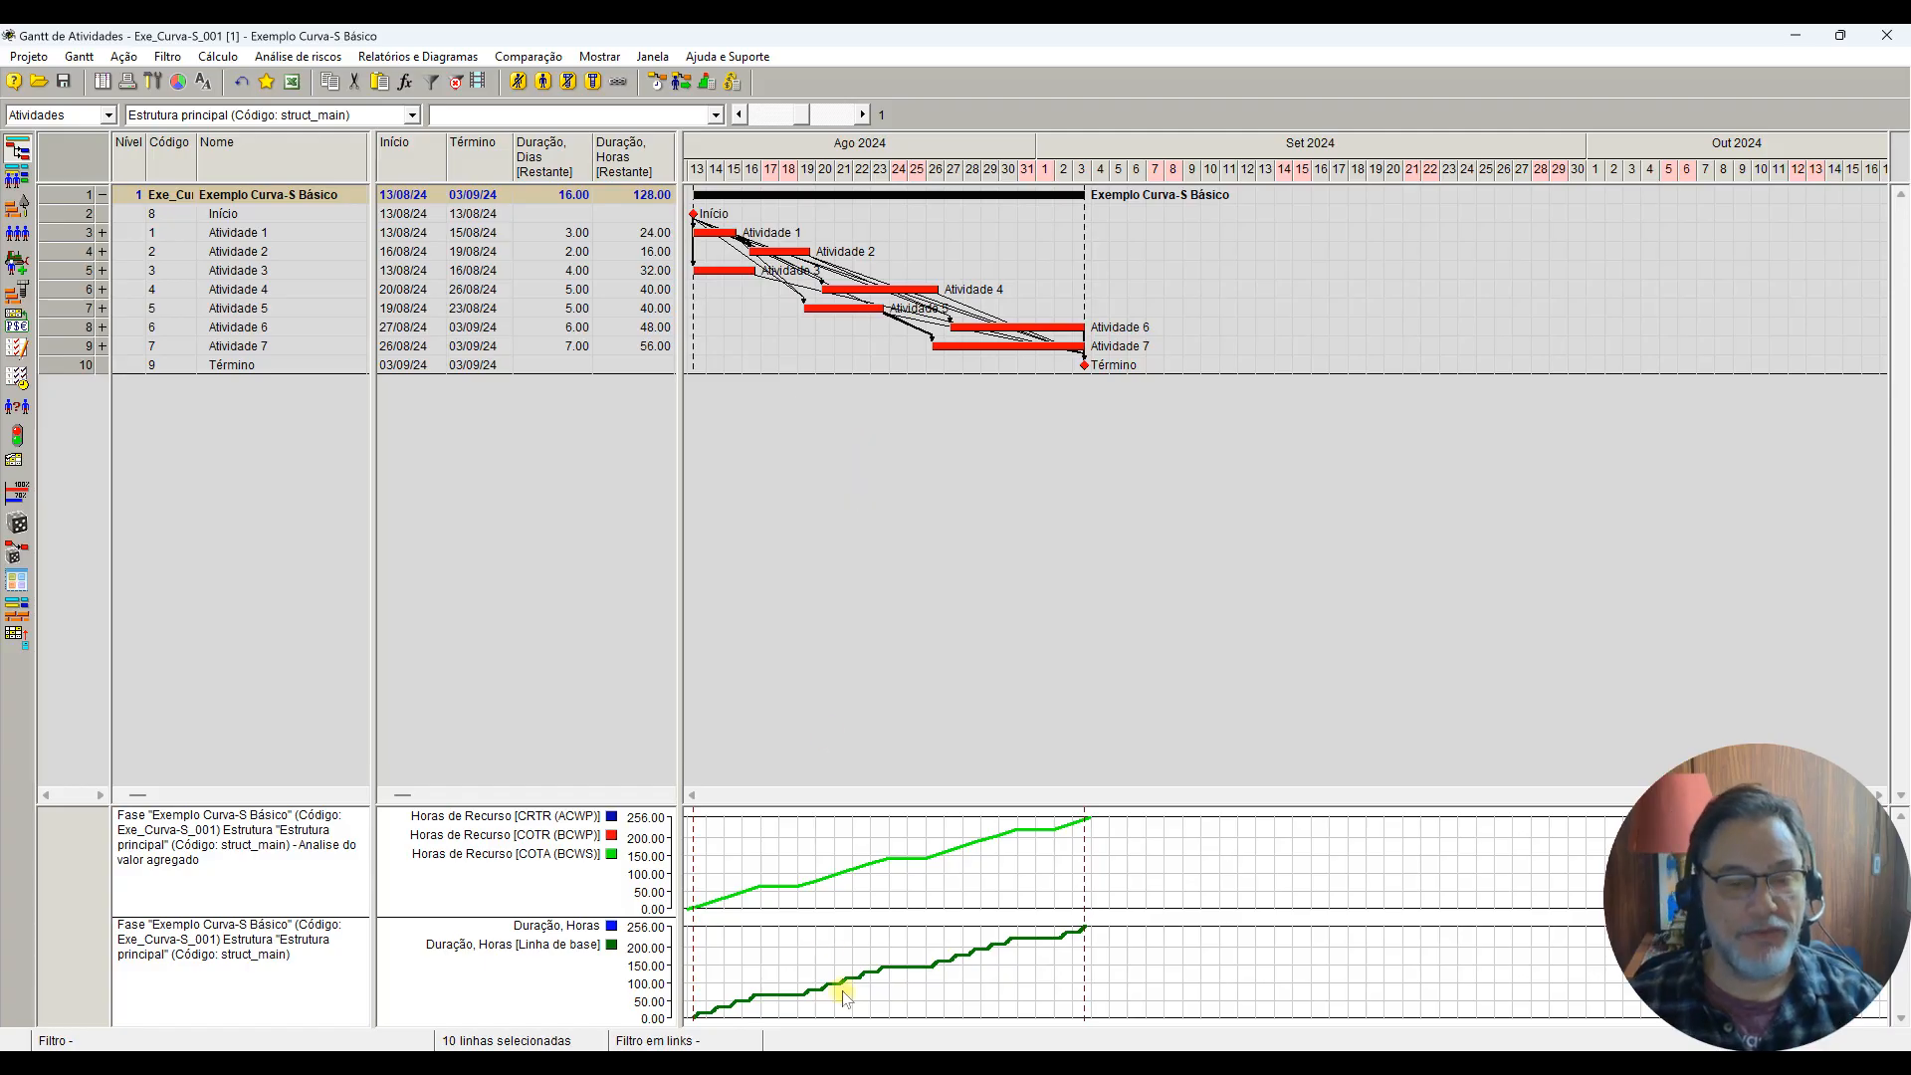
right_click(810, 948)
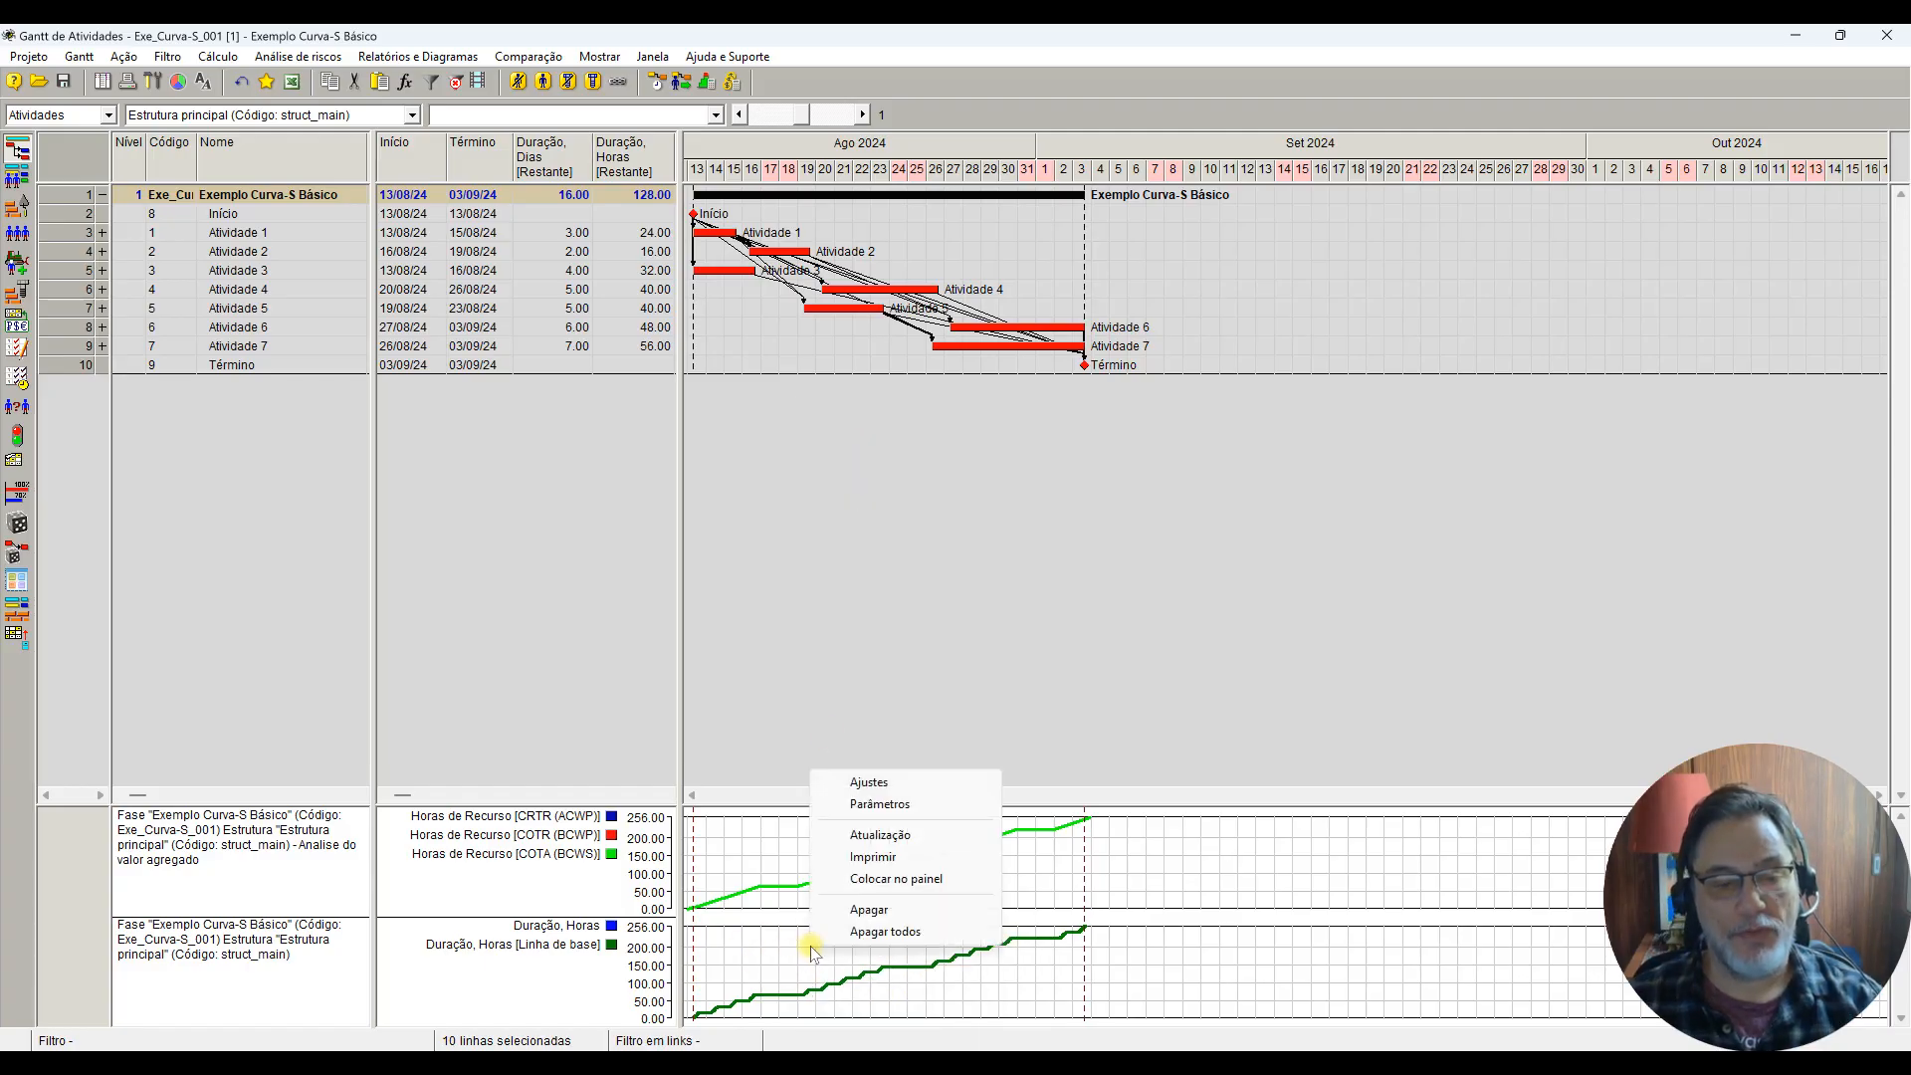
click(916, 882)
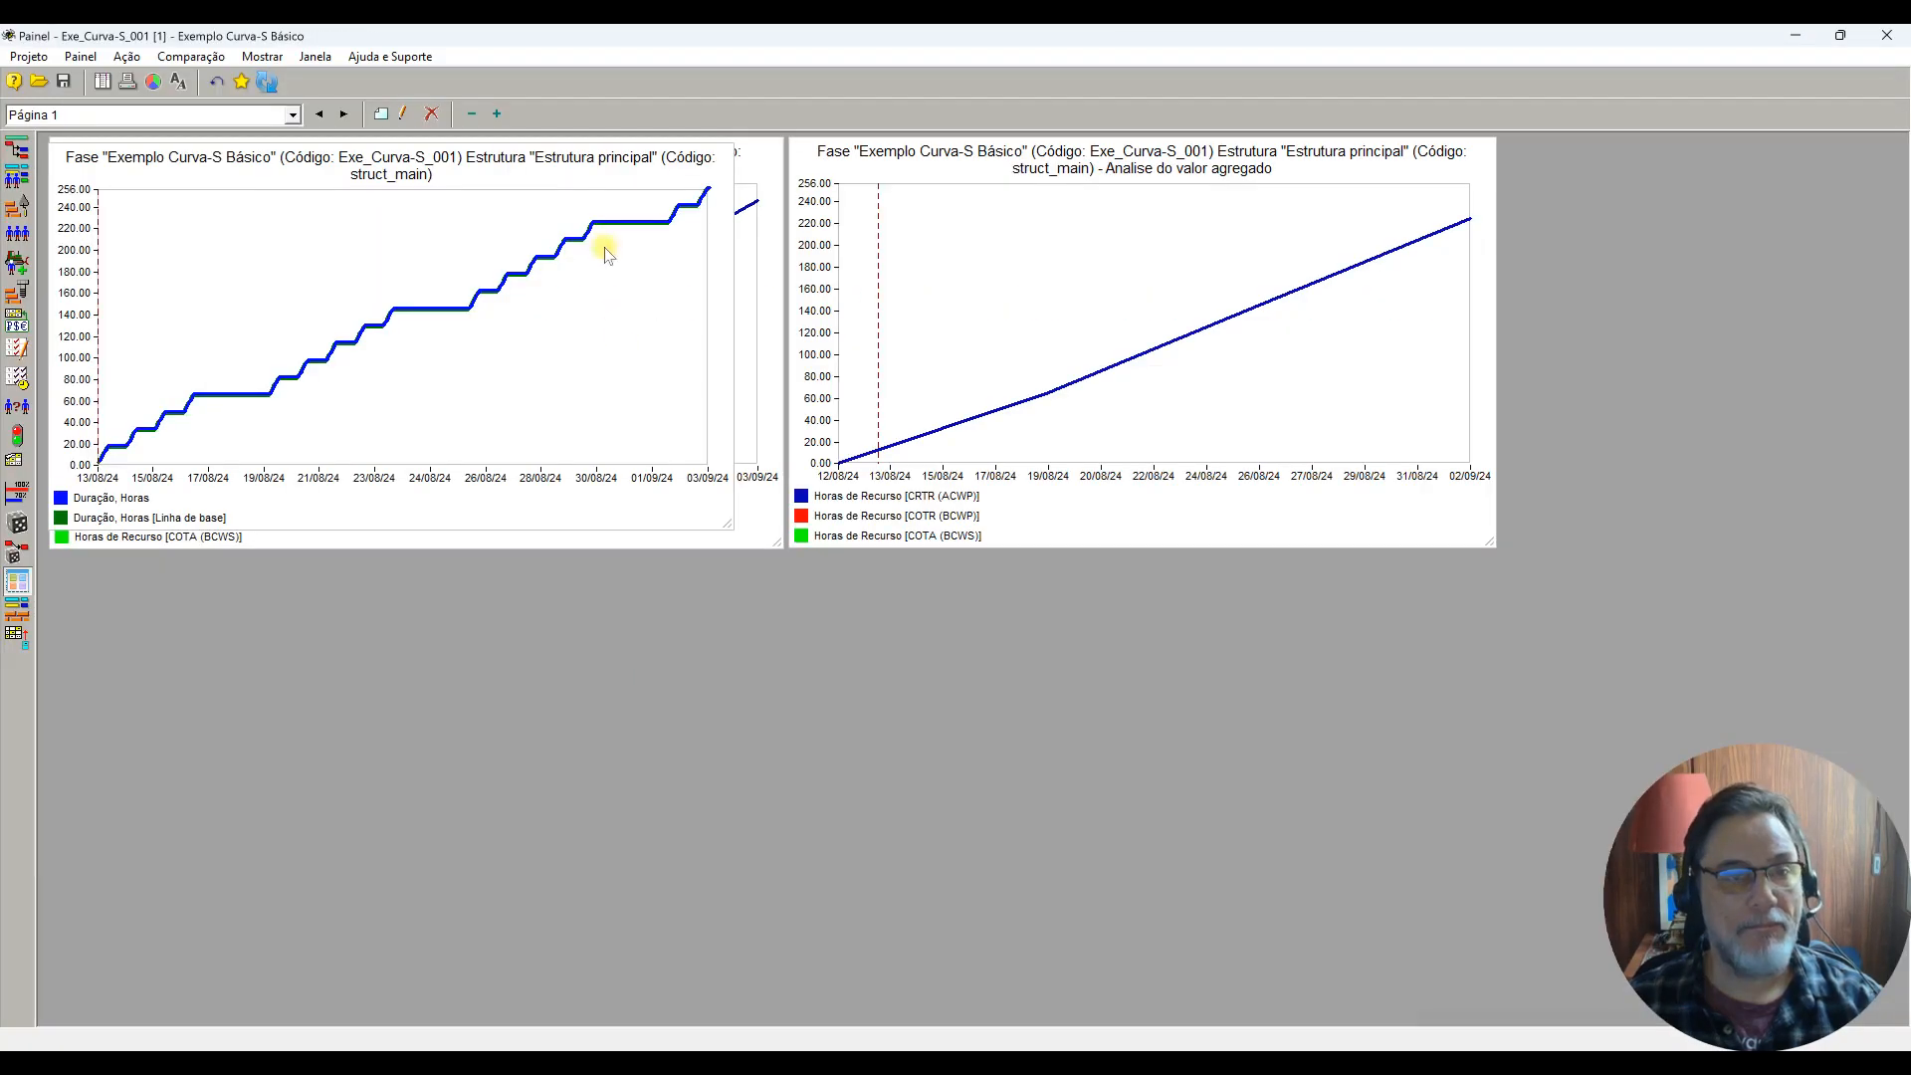
drag(623, 159, 620, 560)
drag(734, 755, 777, 759)
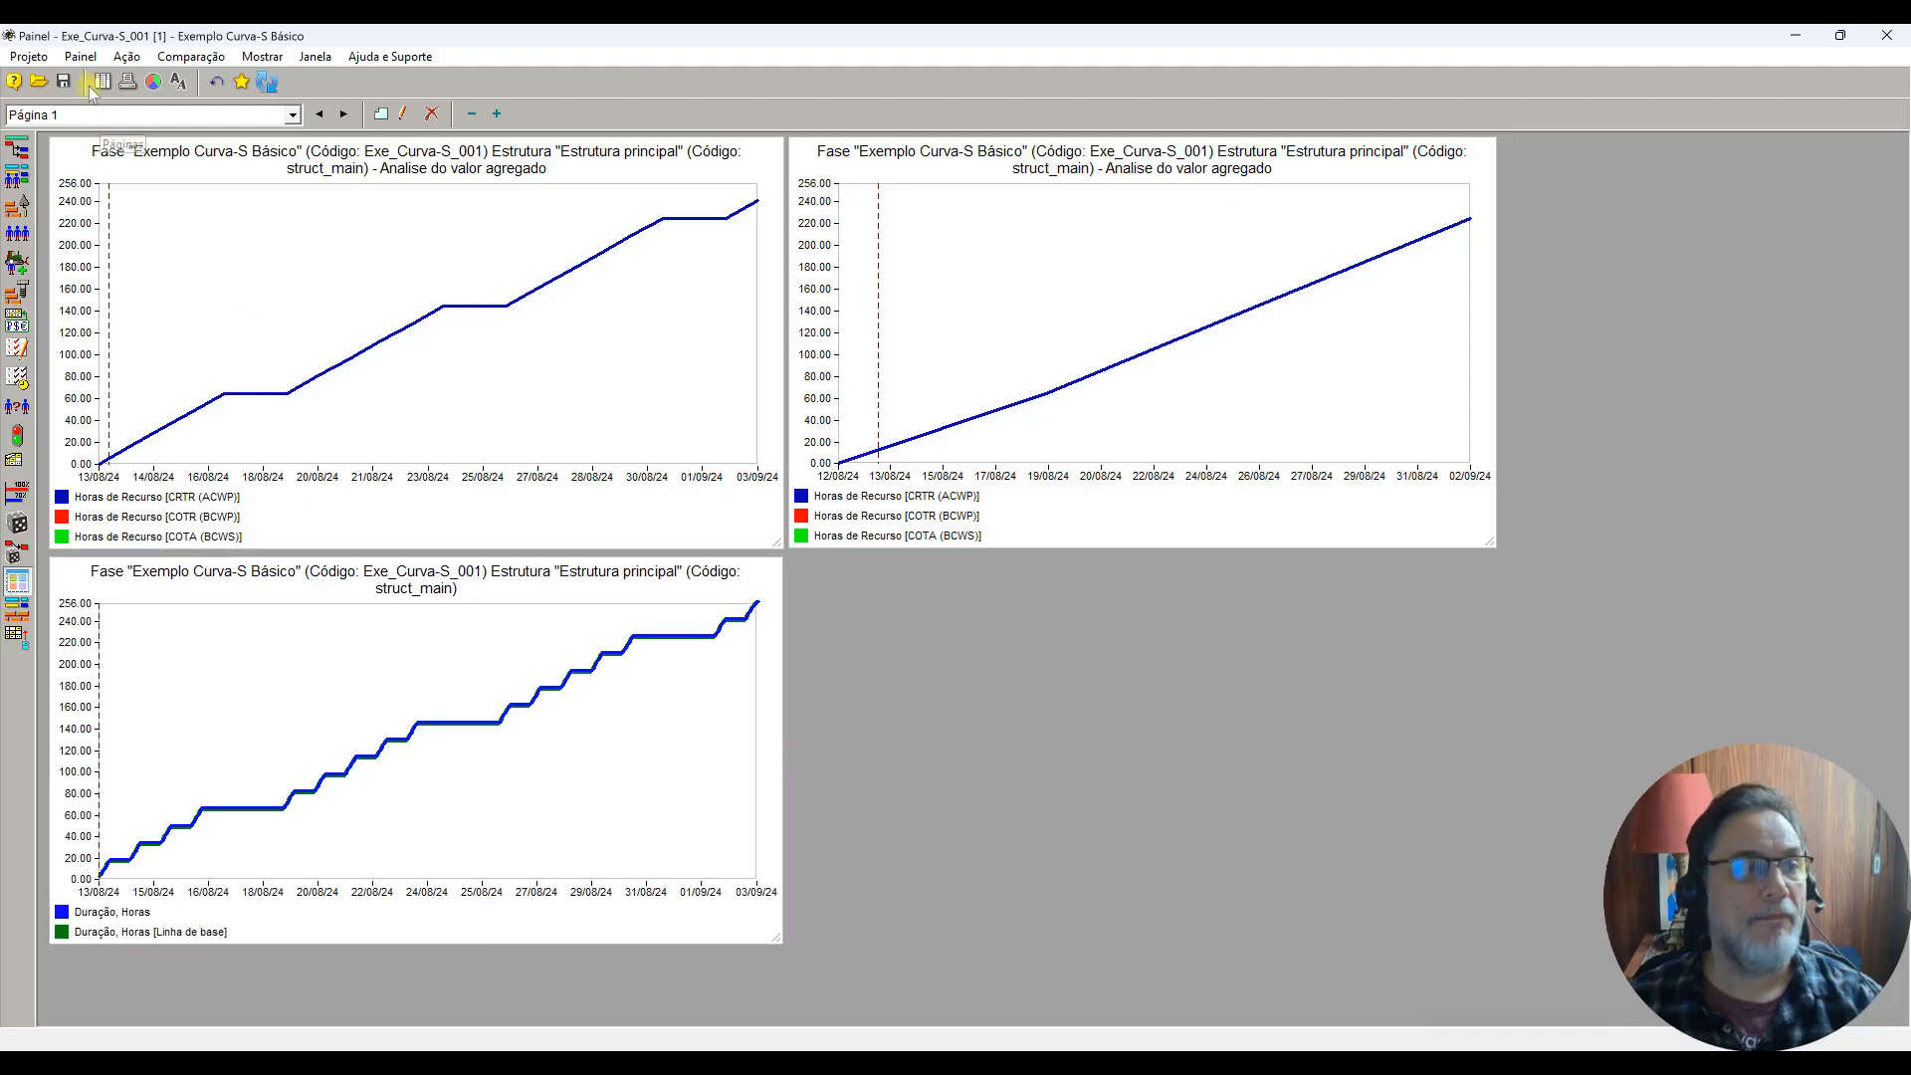
Step: Add the scheduled activities to the Informações do Desempenho table for a 3-day period starting from the project's status date
click(18, 152)
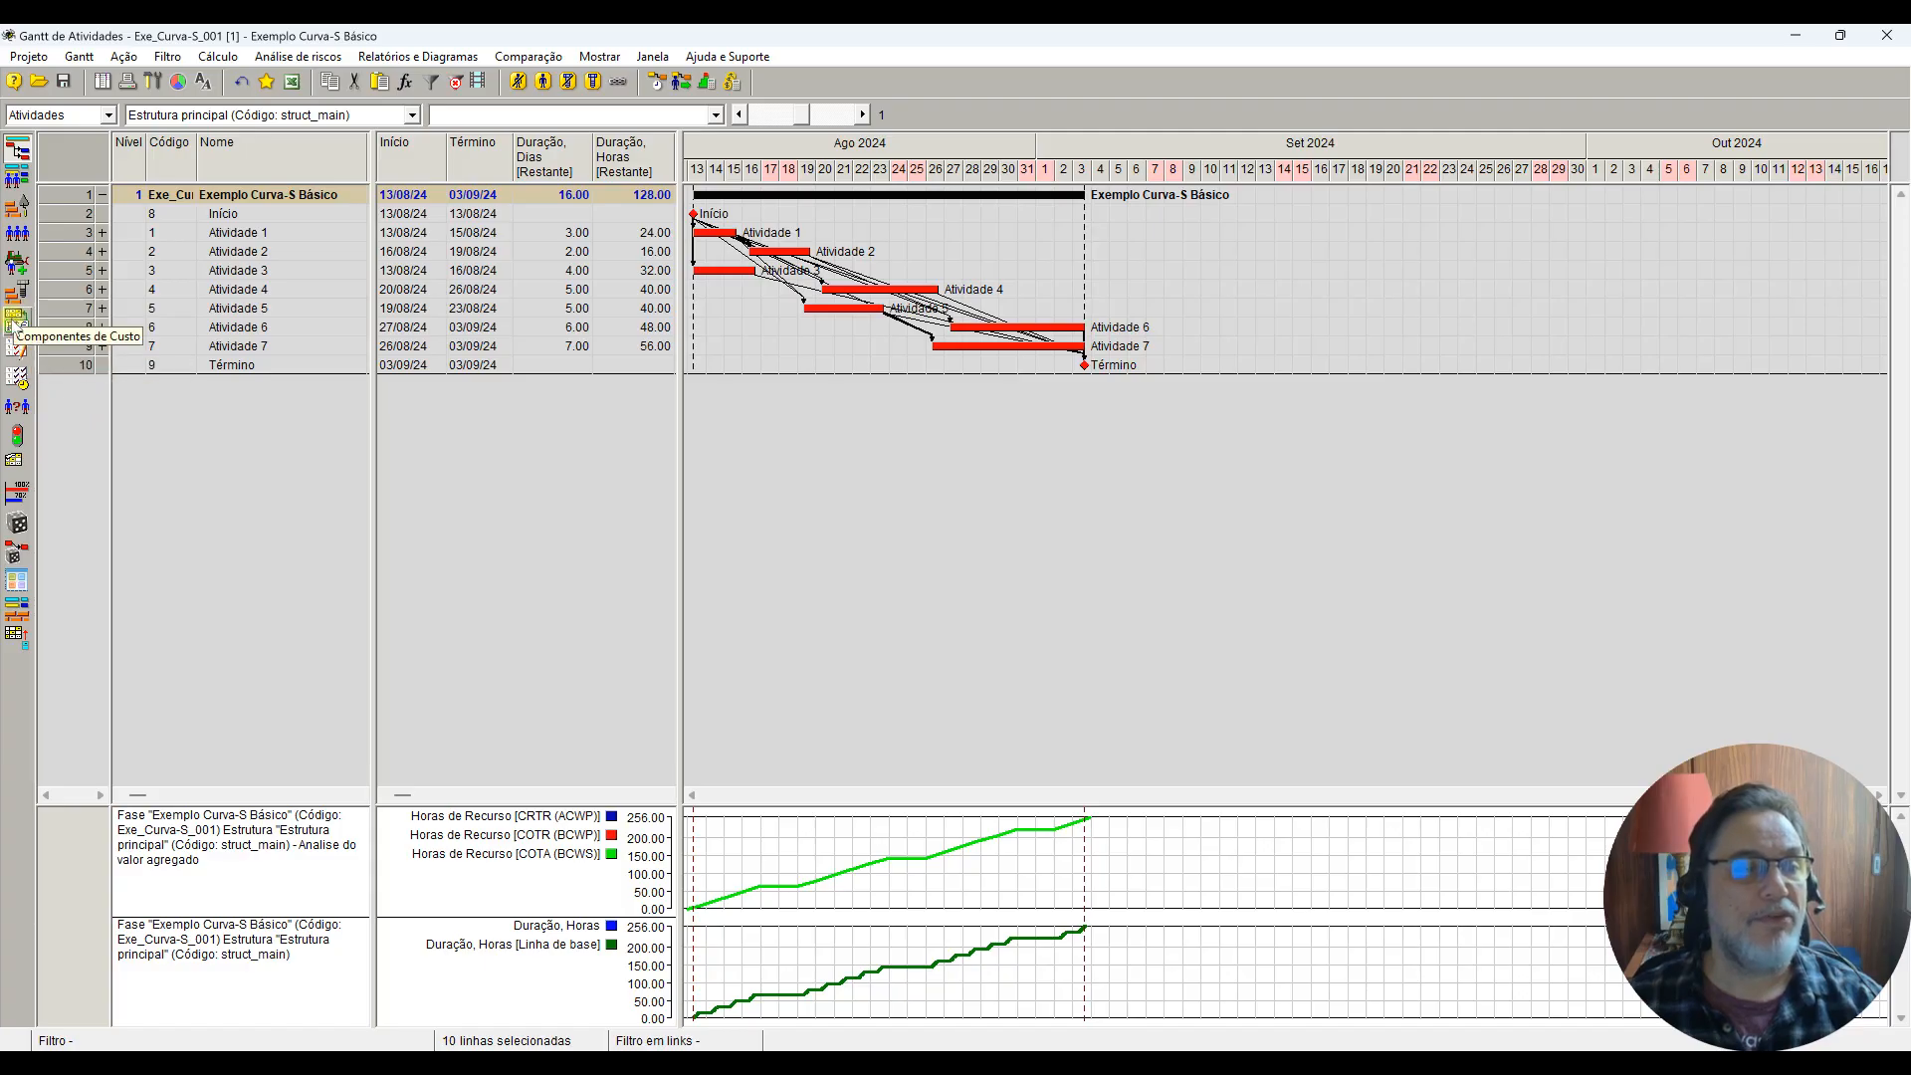
click(18, 349)
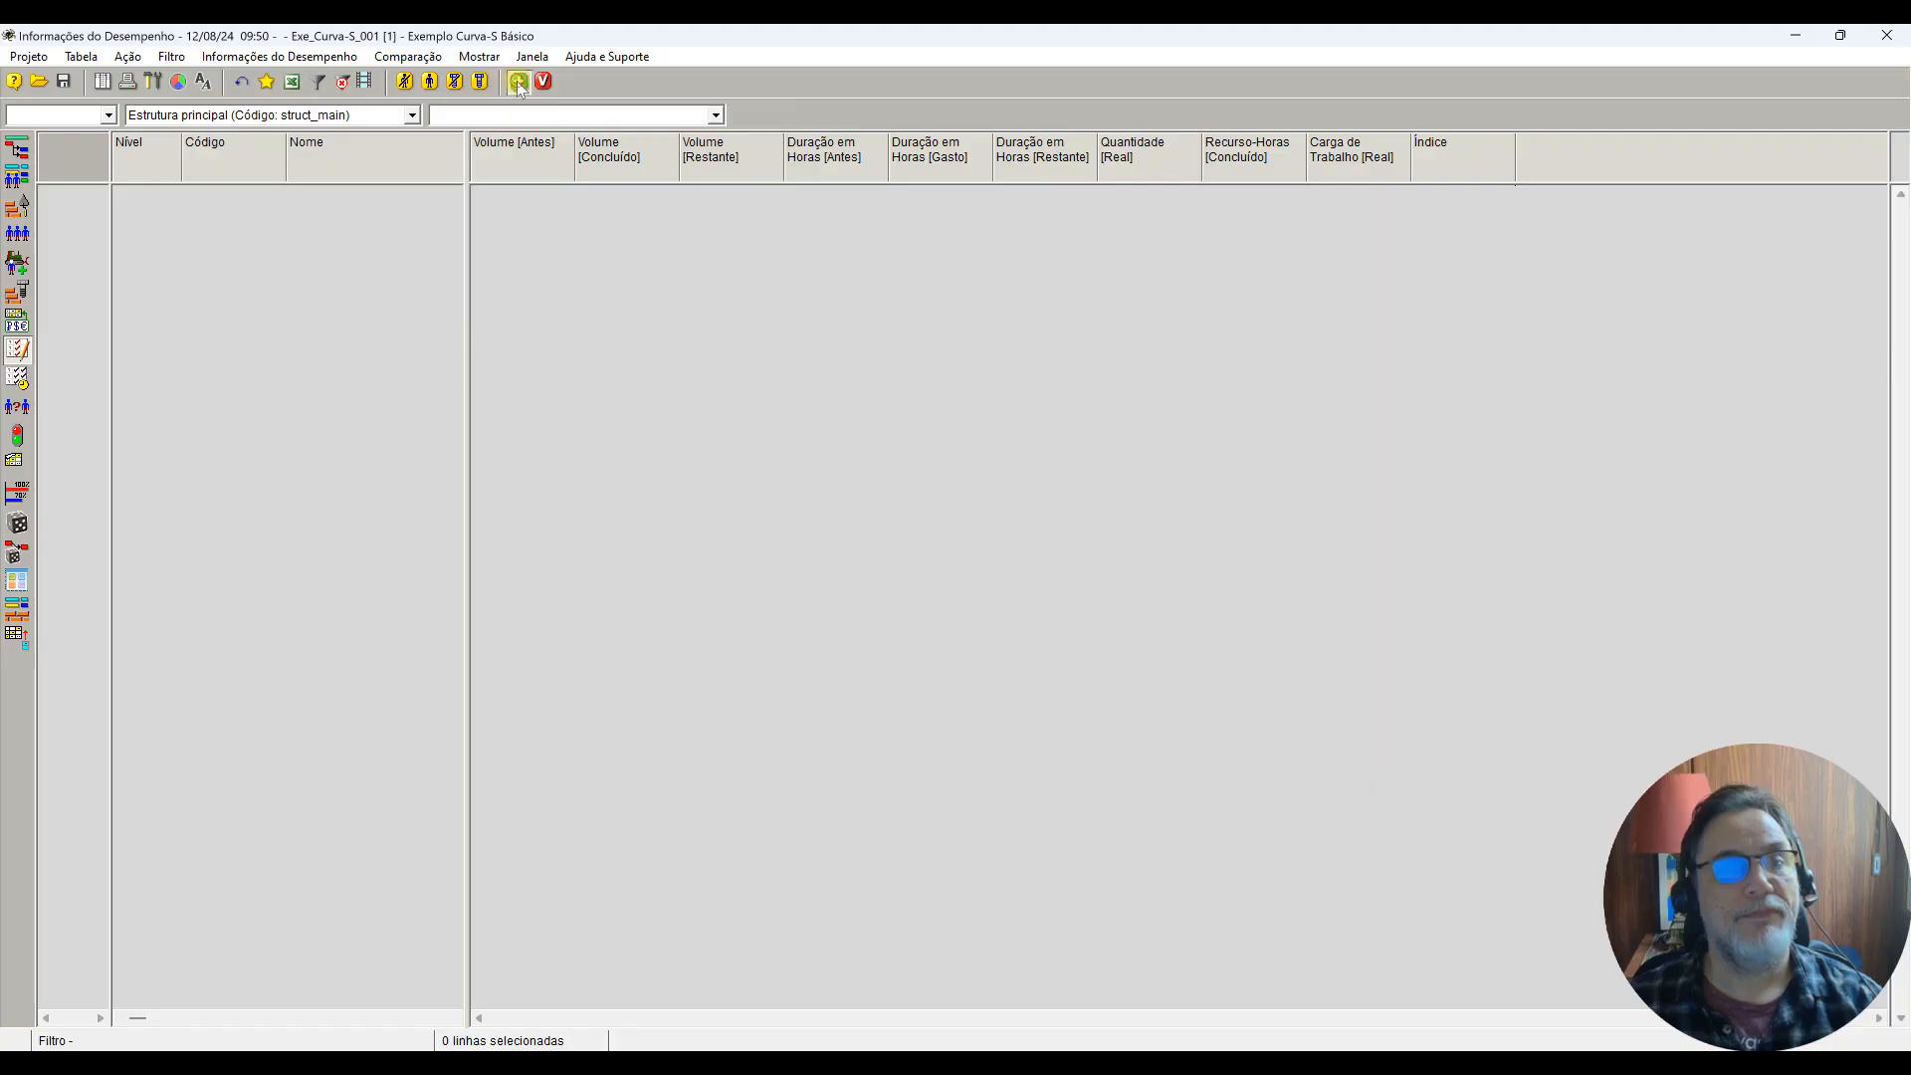
click(518, 81)
click(719, 358)
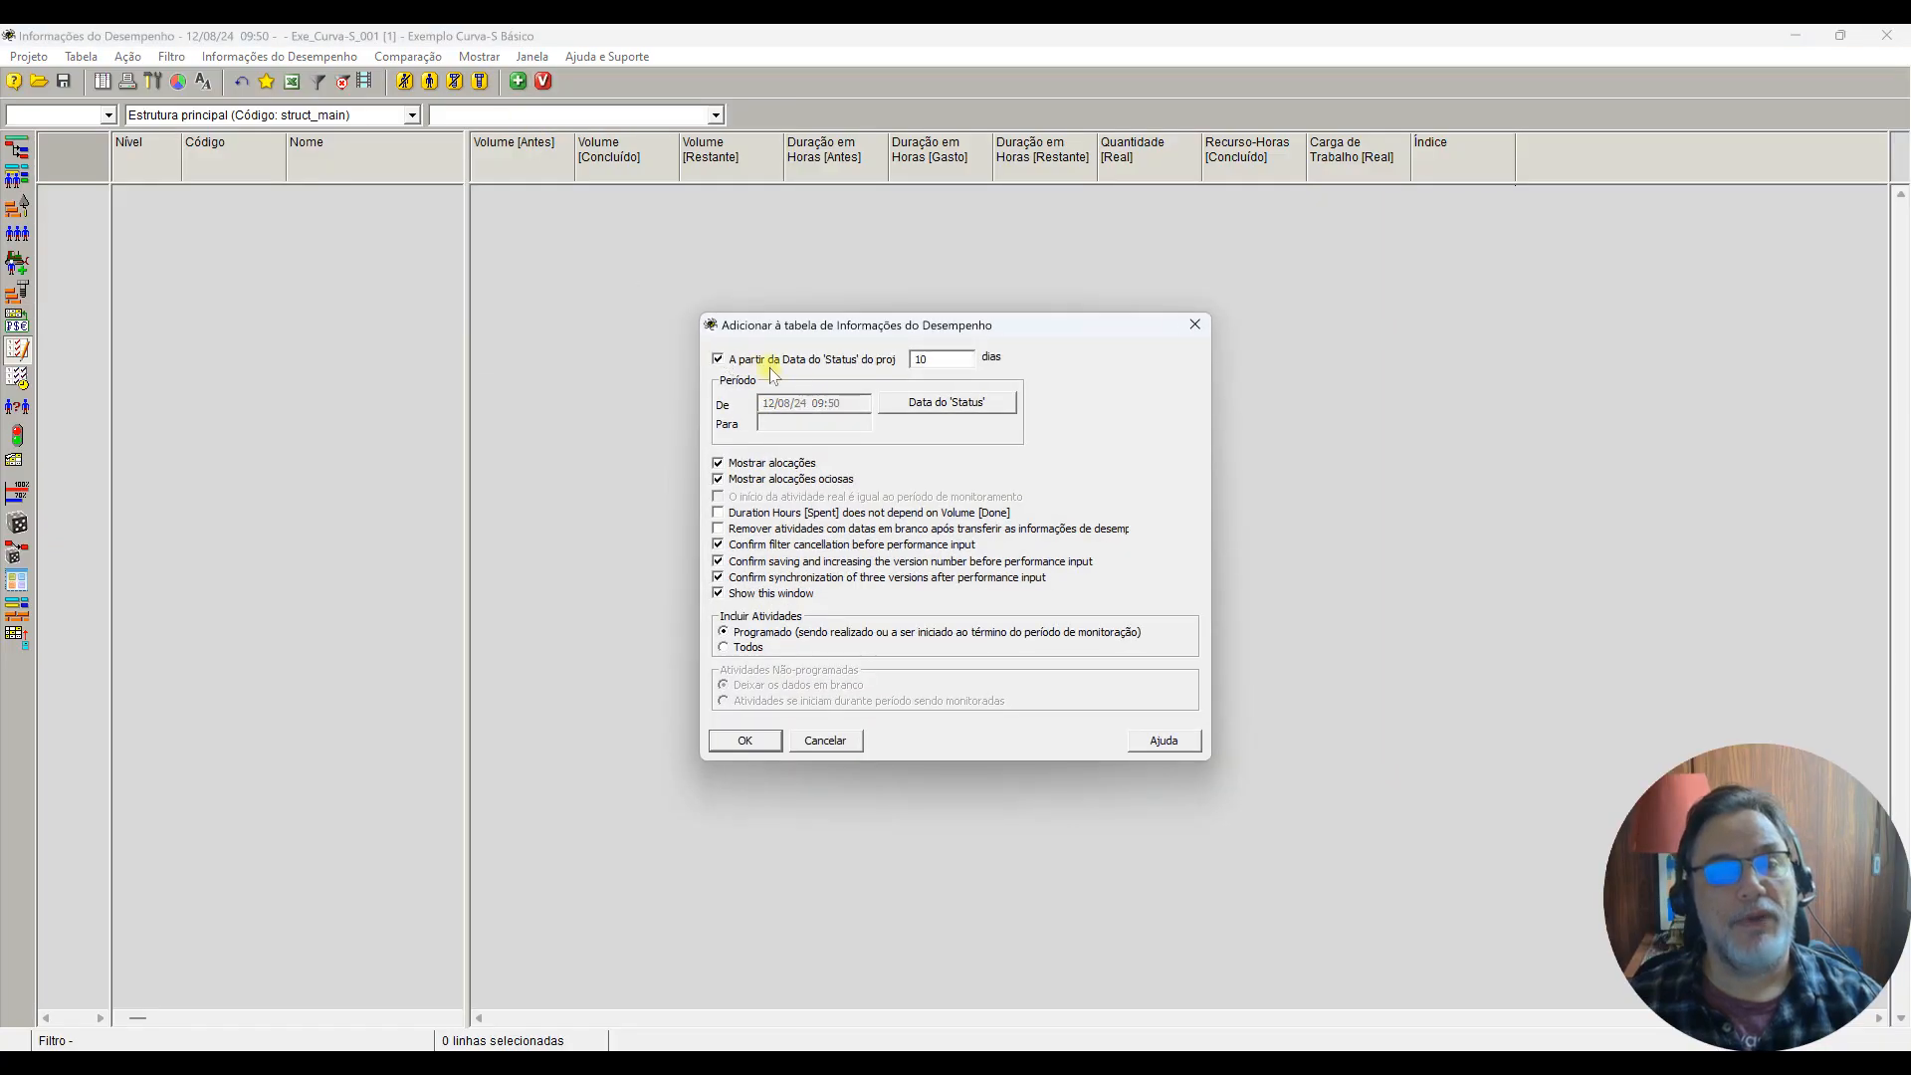
double_click(923, 359)
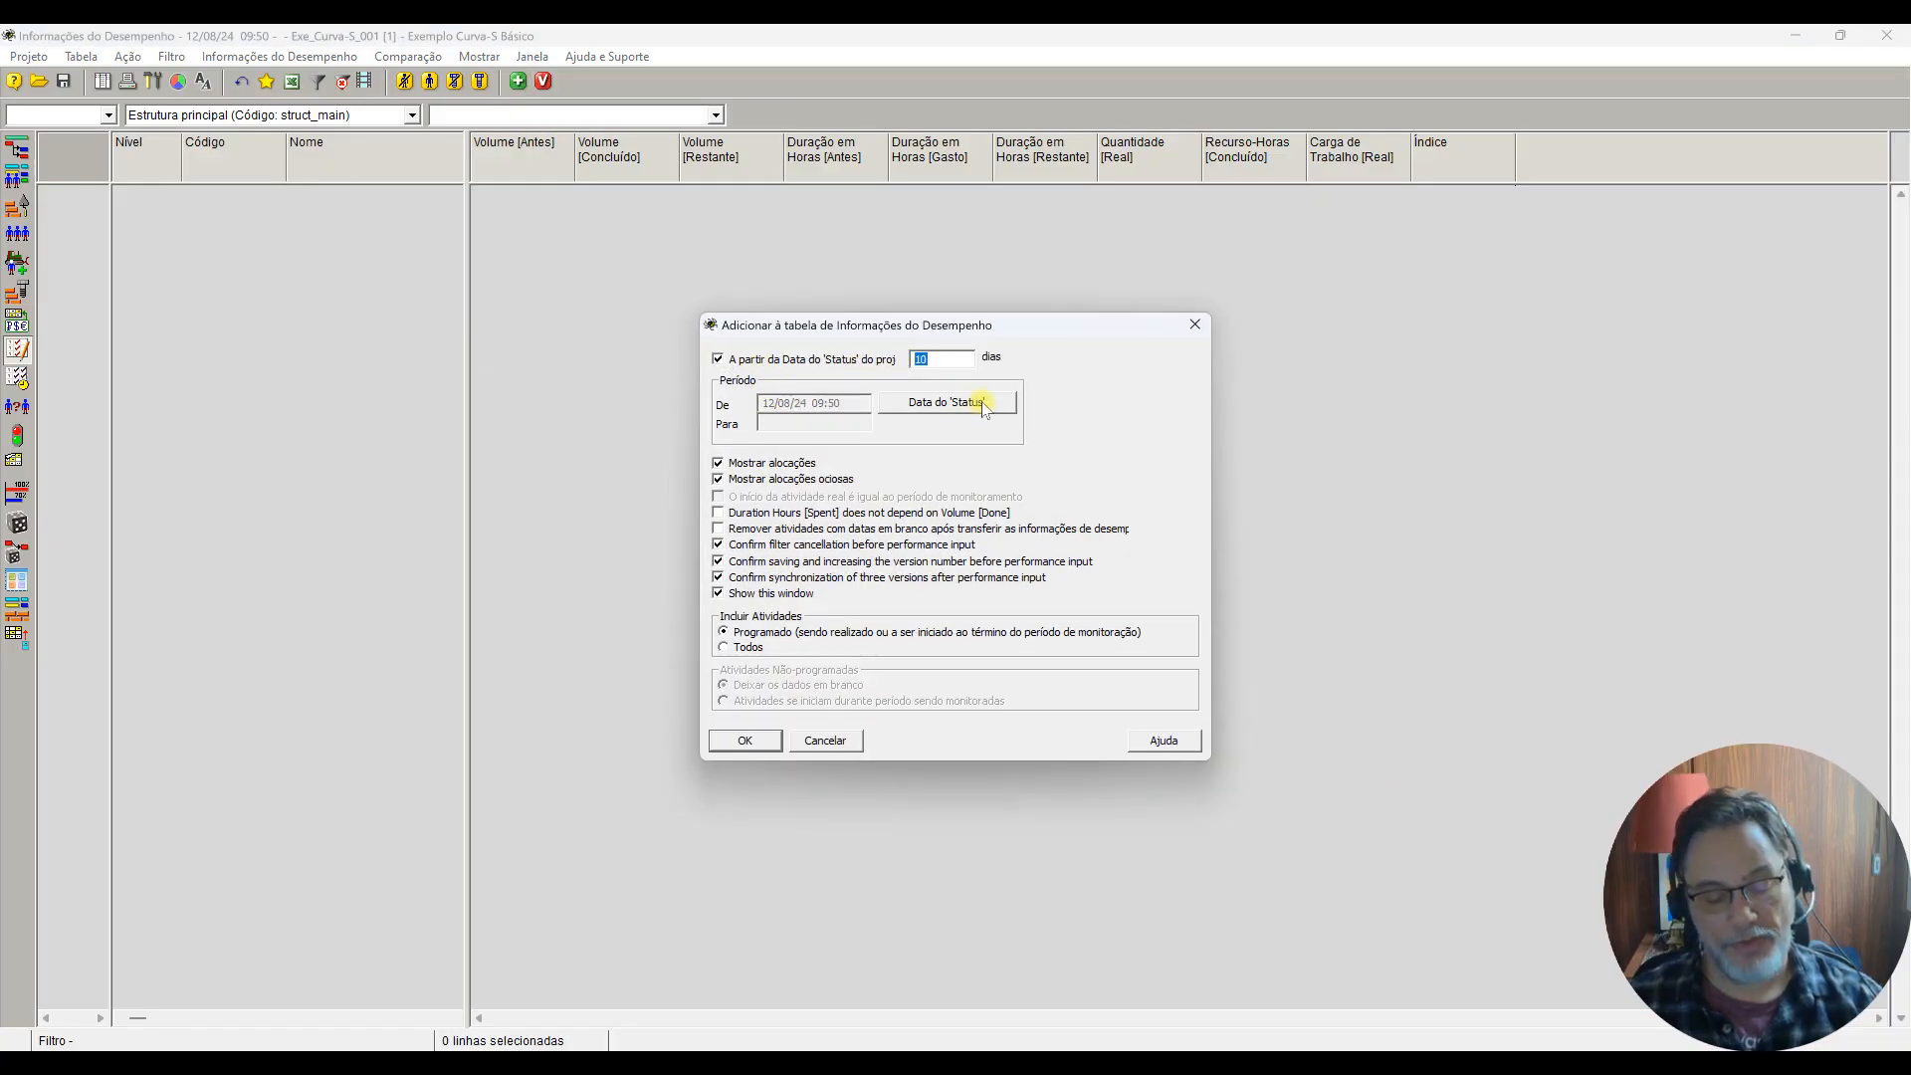
text(3)
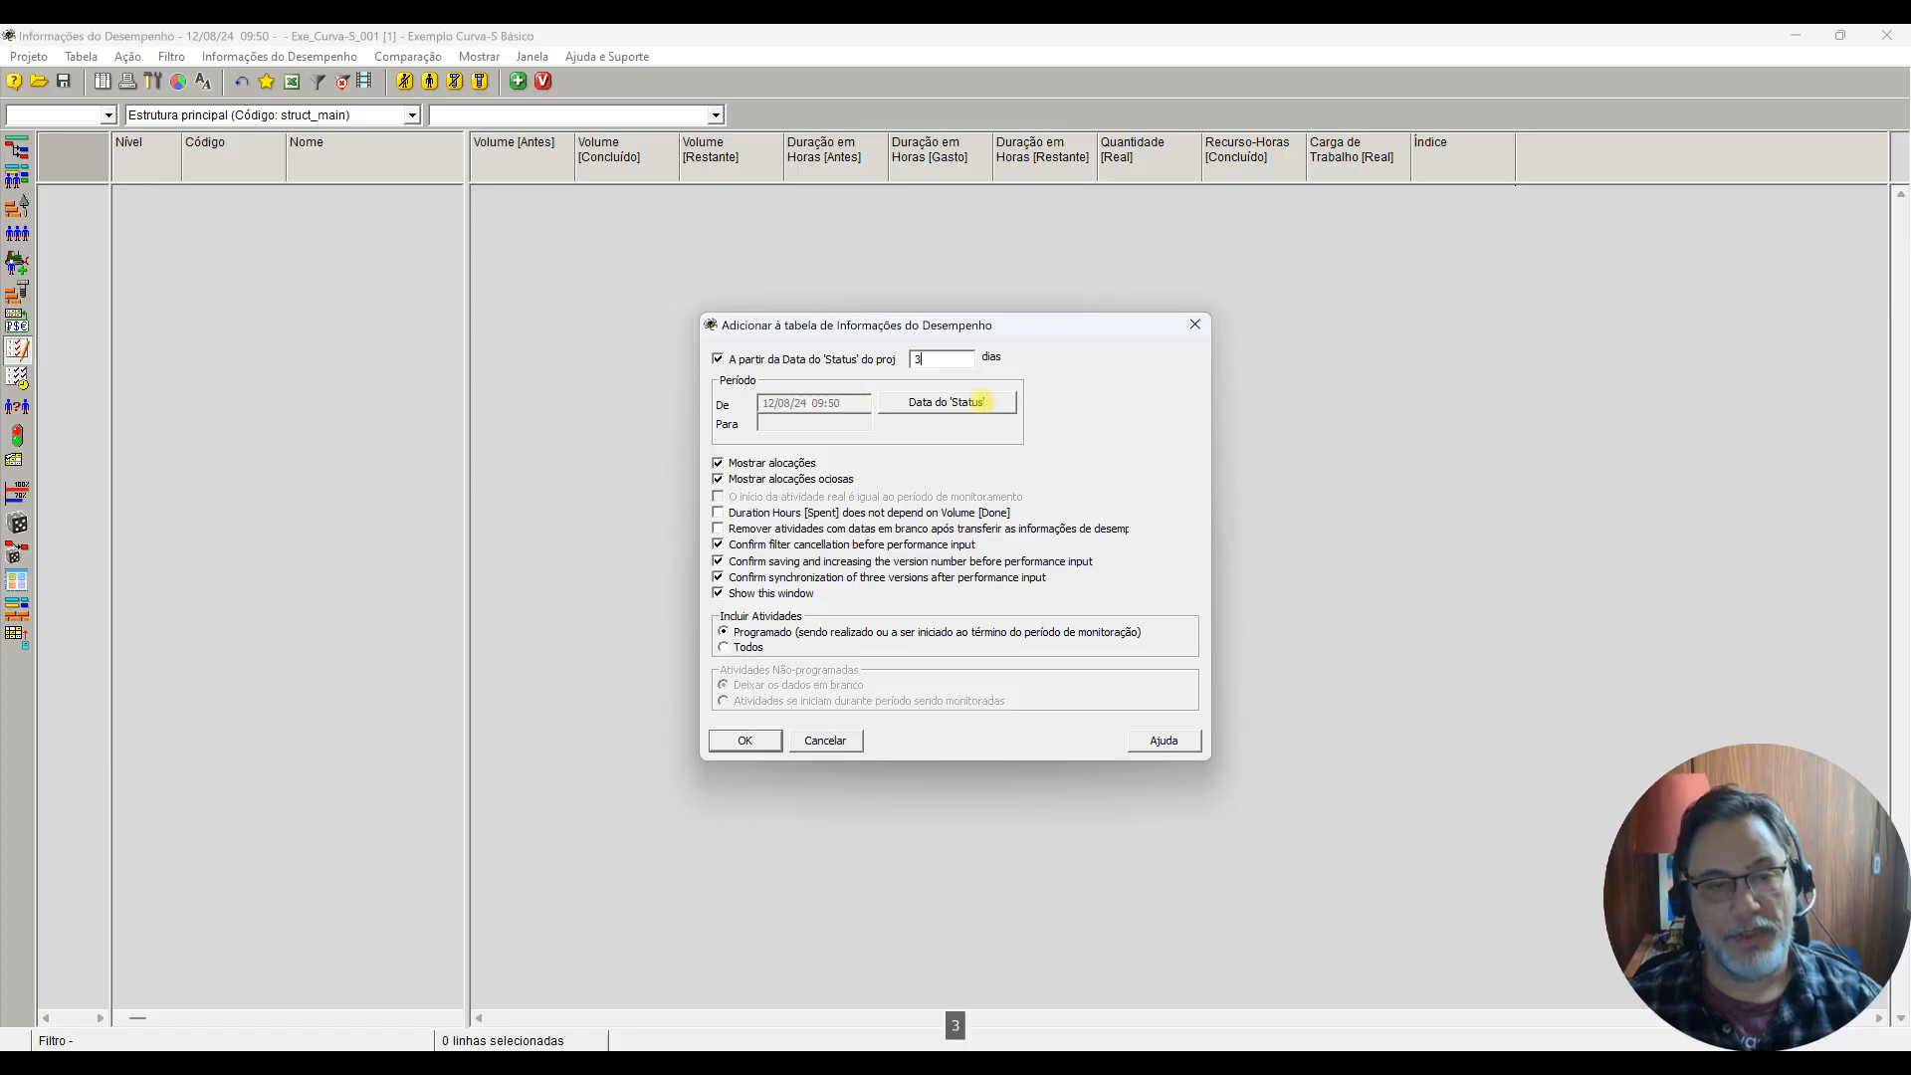
click(748, 740)
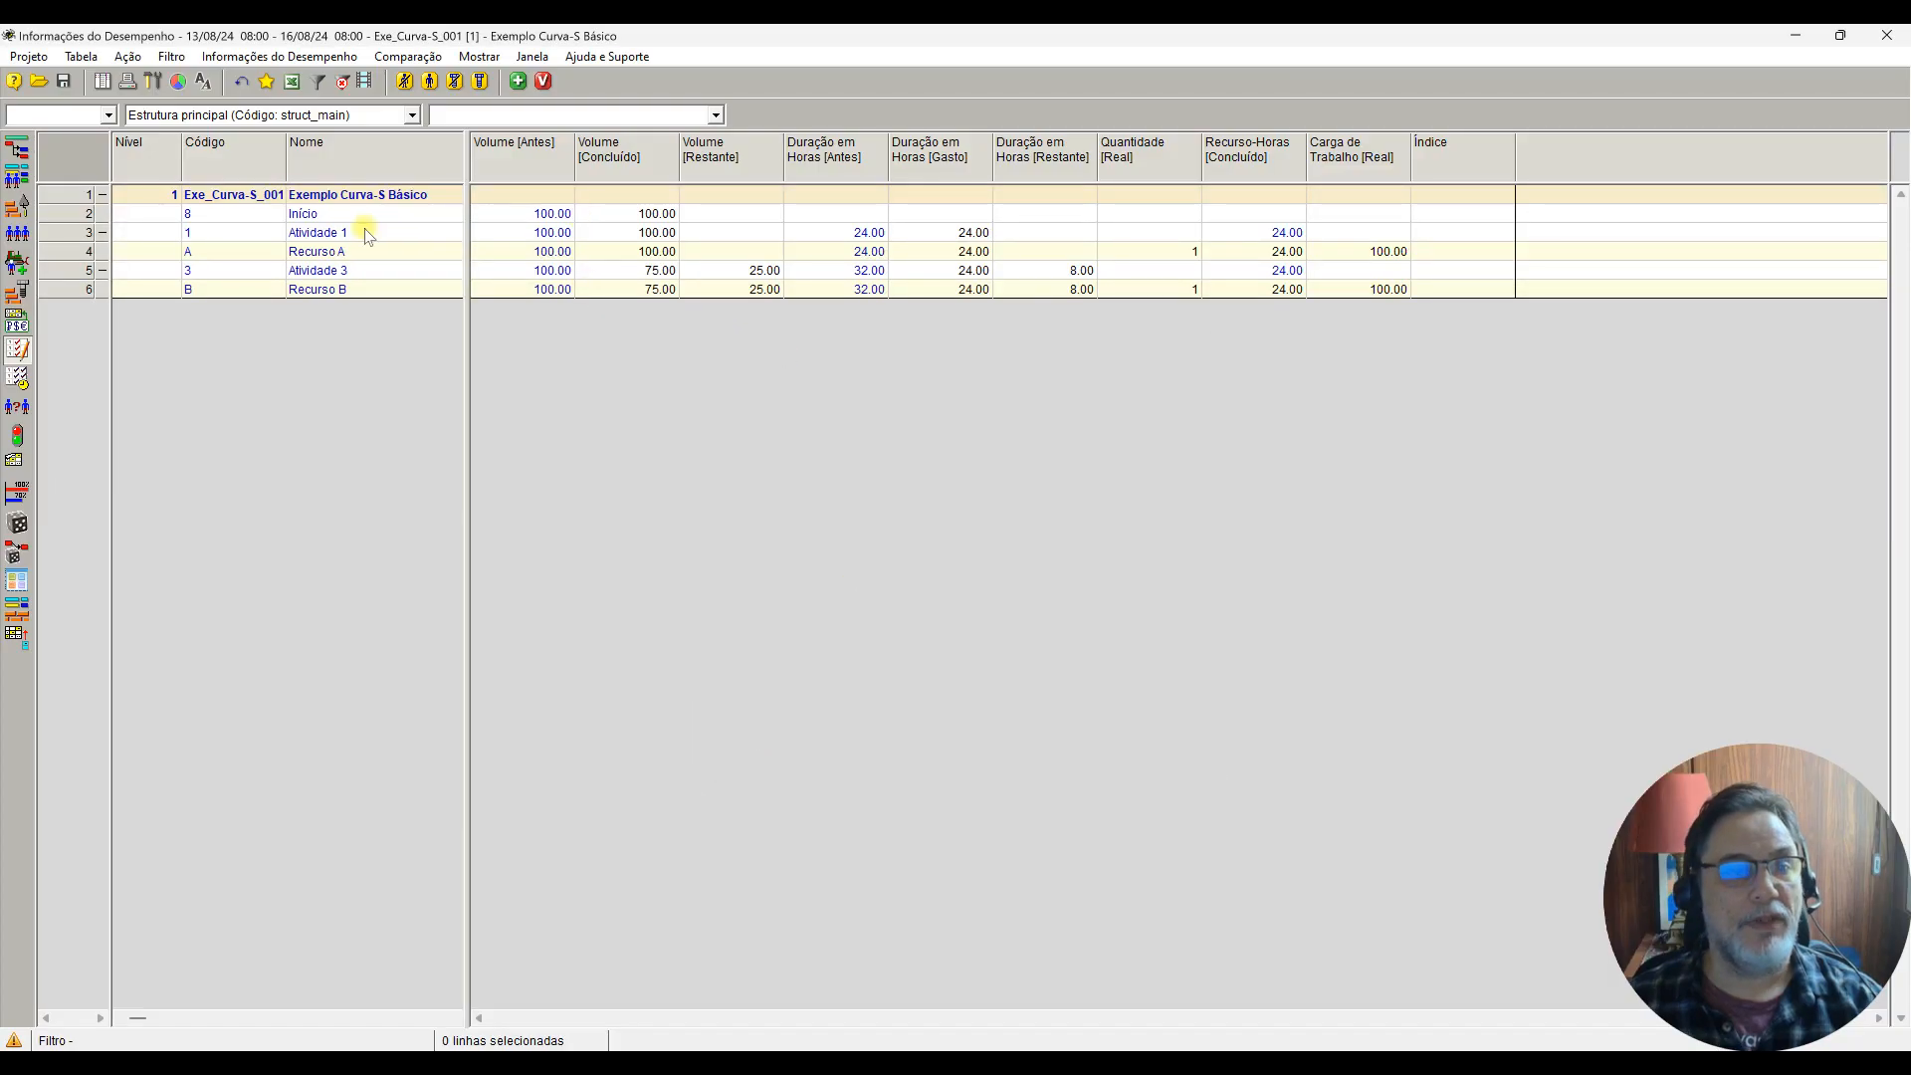
Step: Try a completed volume of 40 for Atividade 3 in the performance table
click(629, 232)
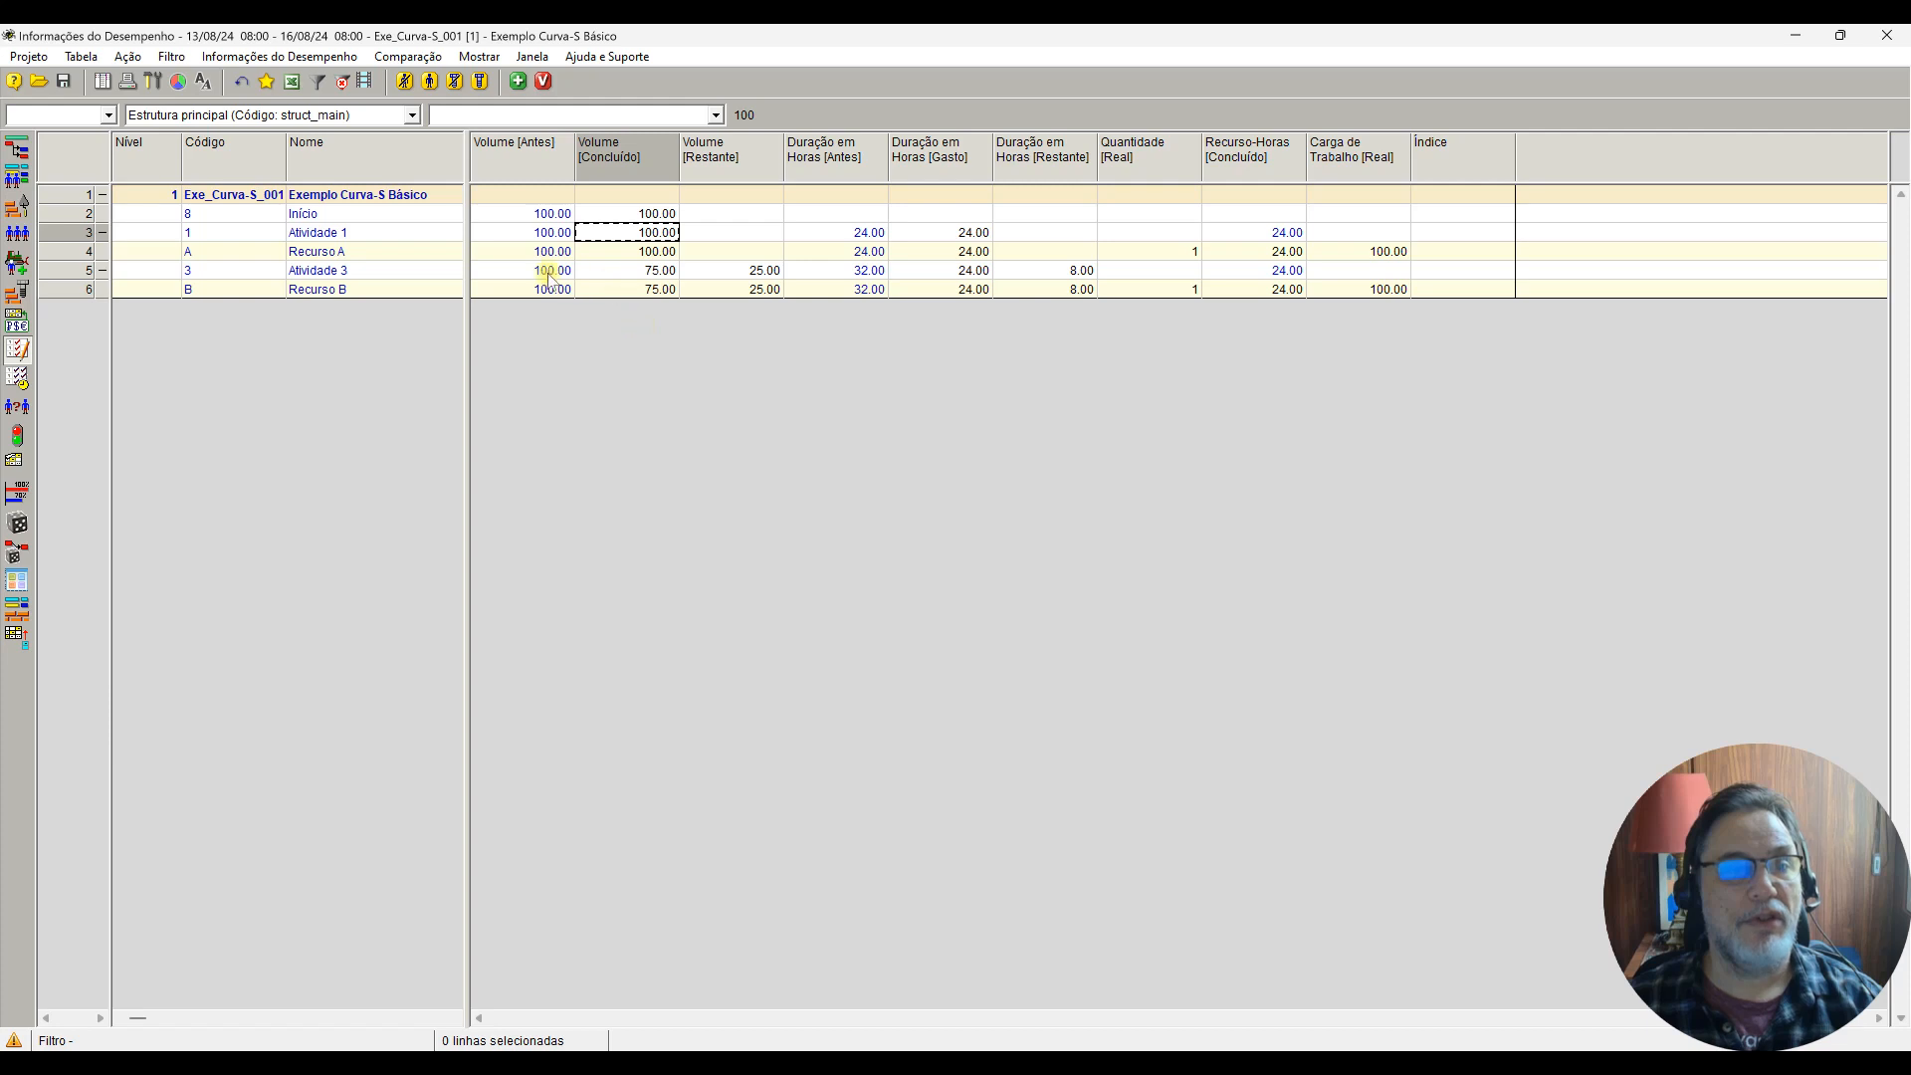
click(622, 270)
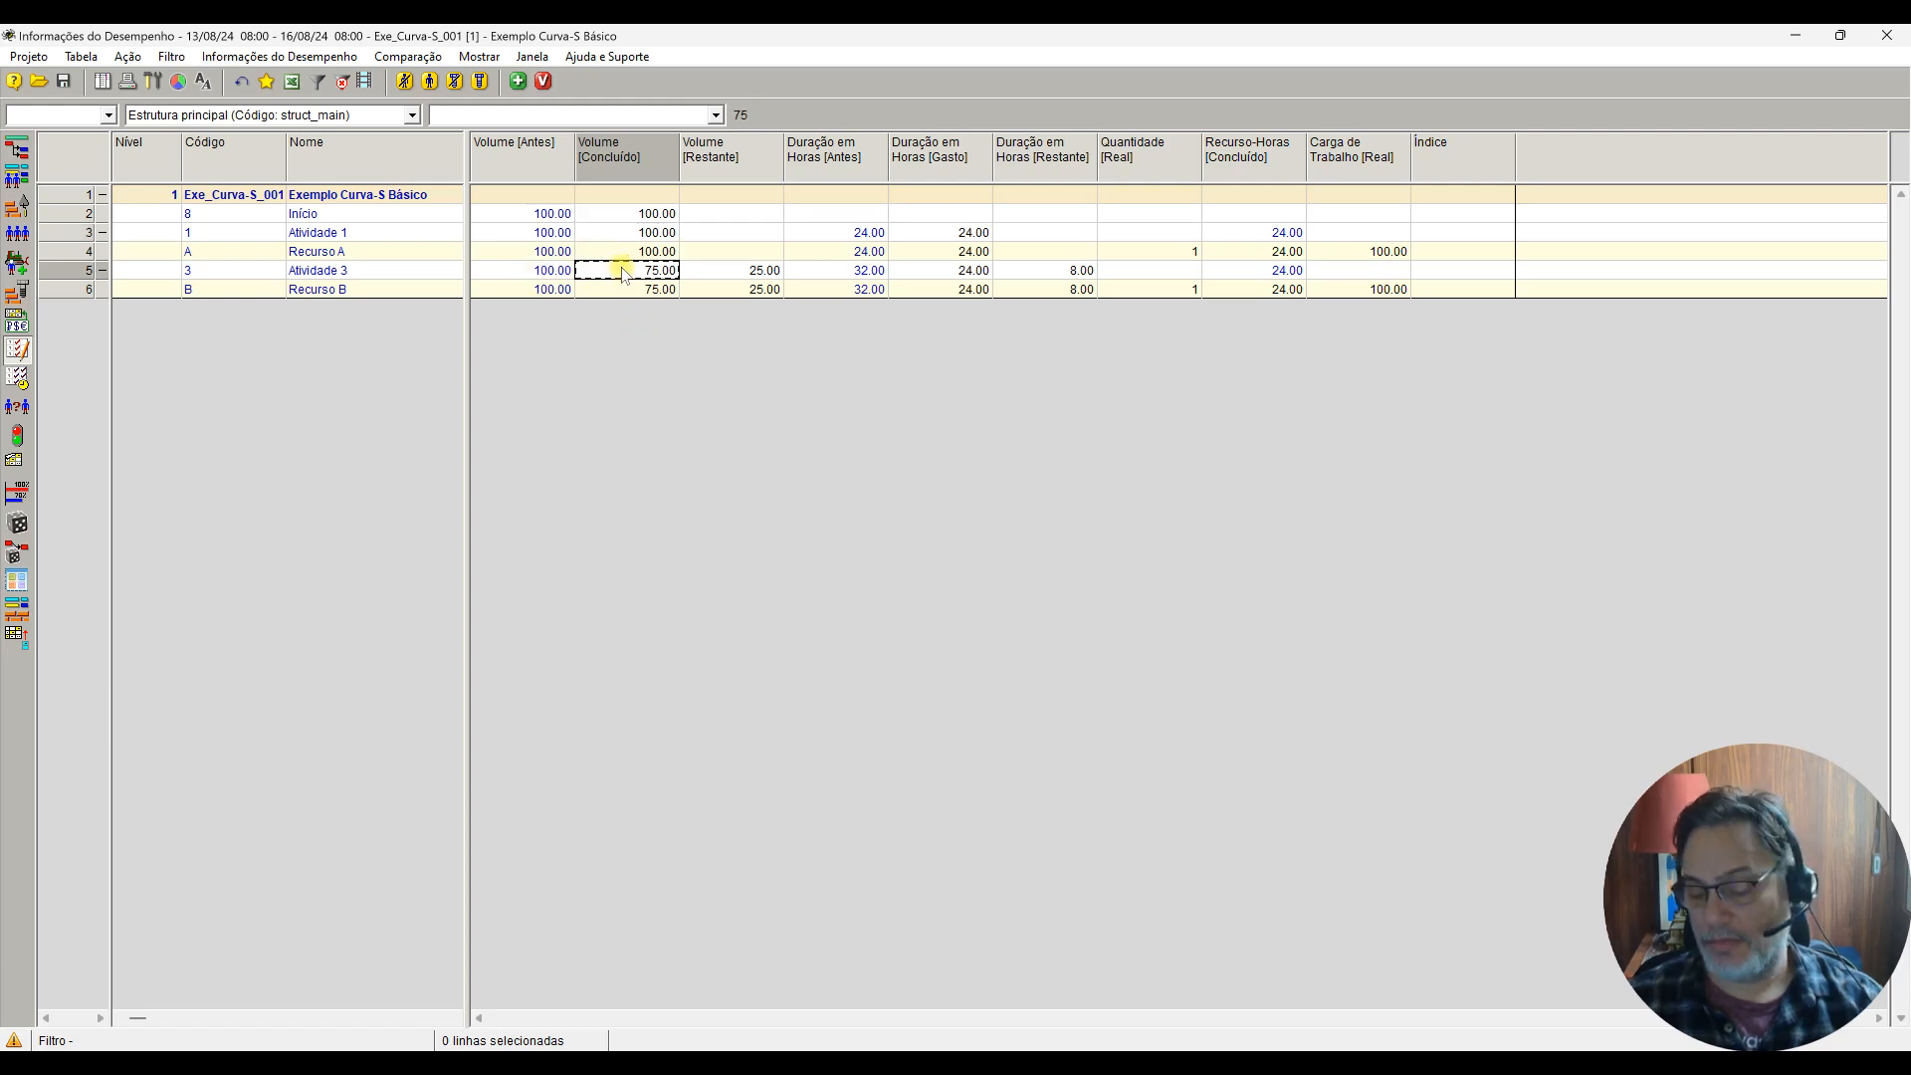
text(4)
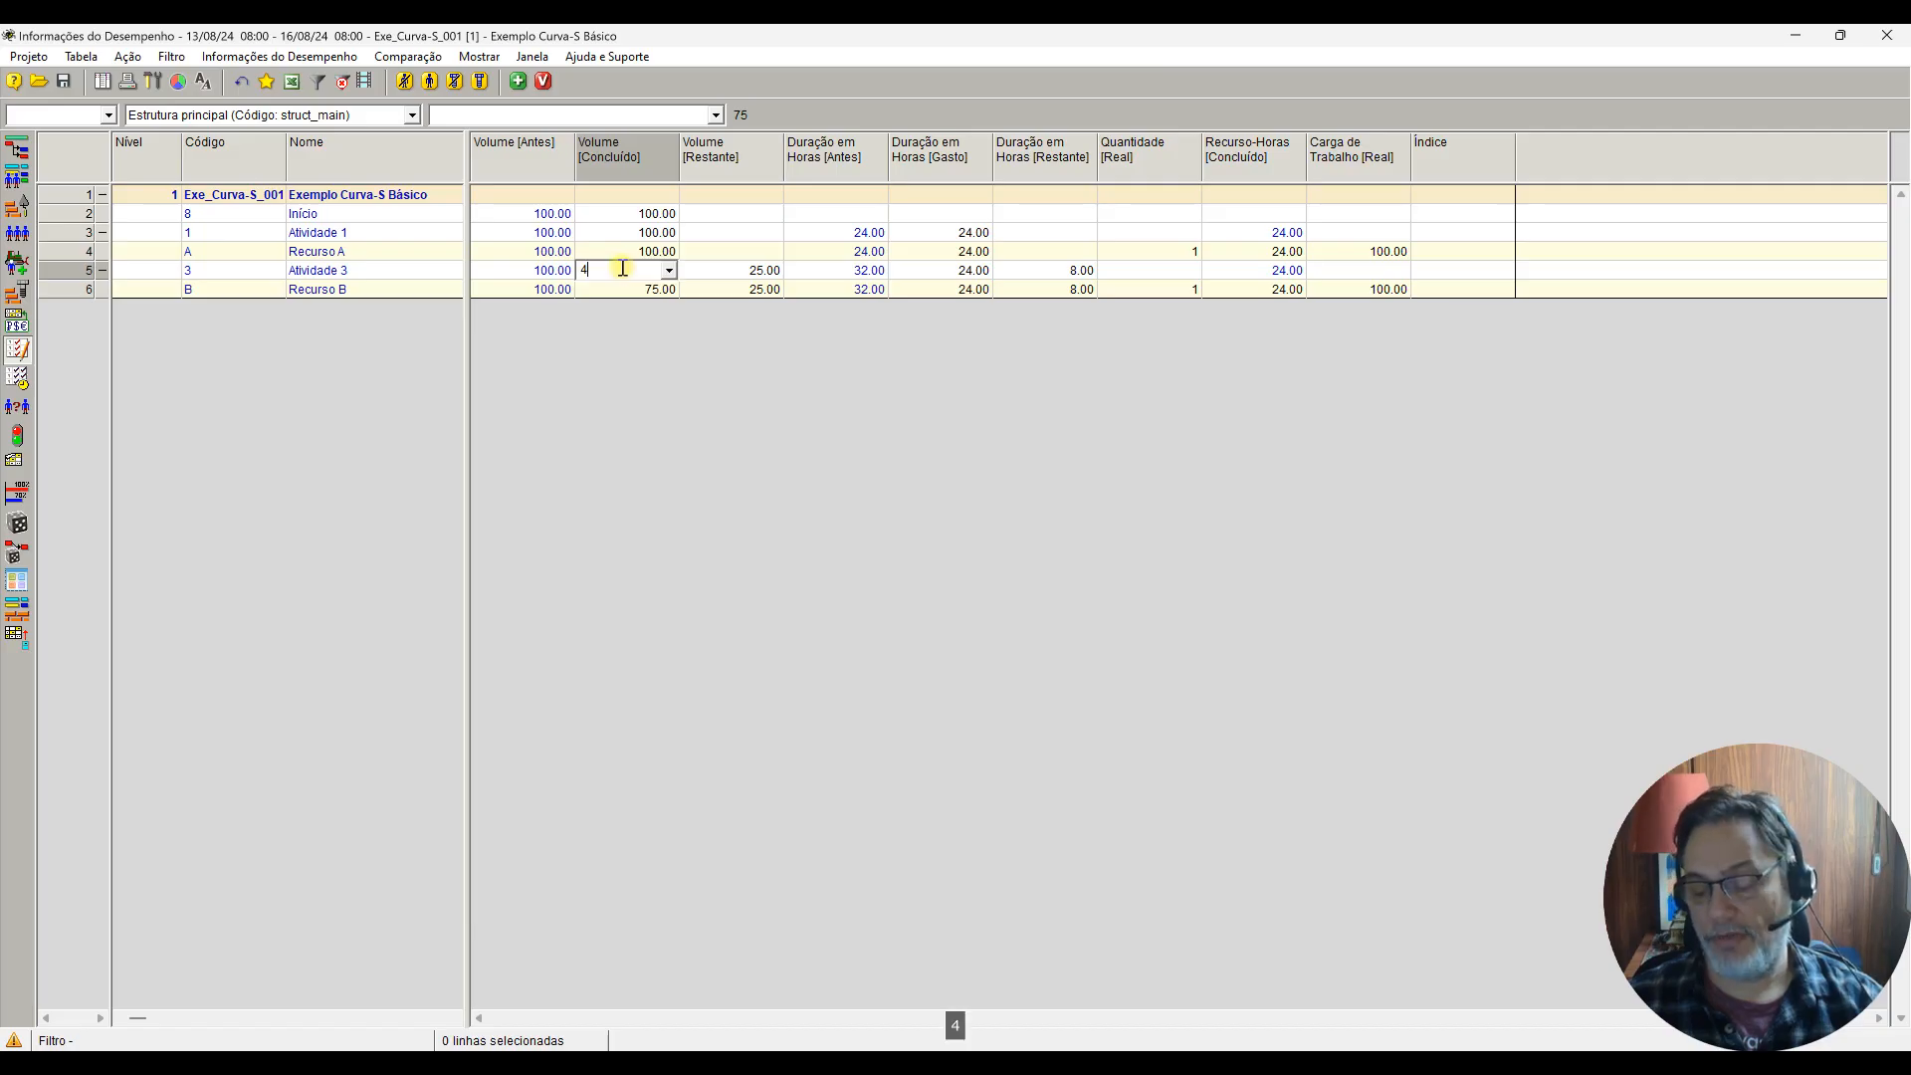
text(0)
key(Return)
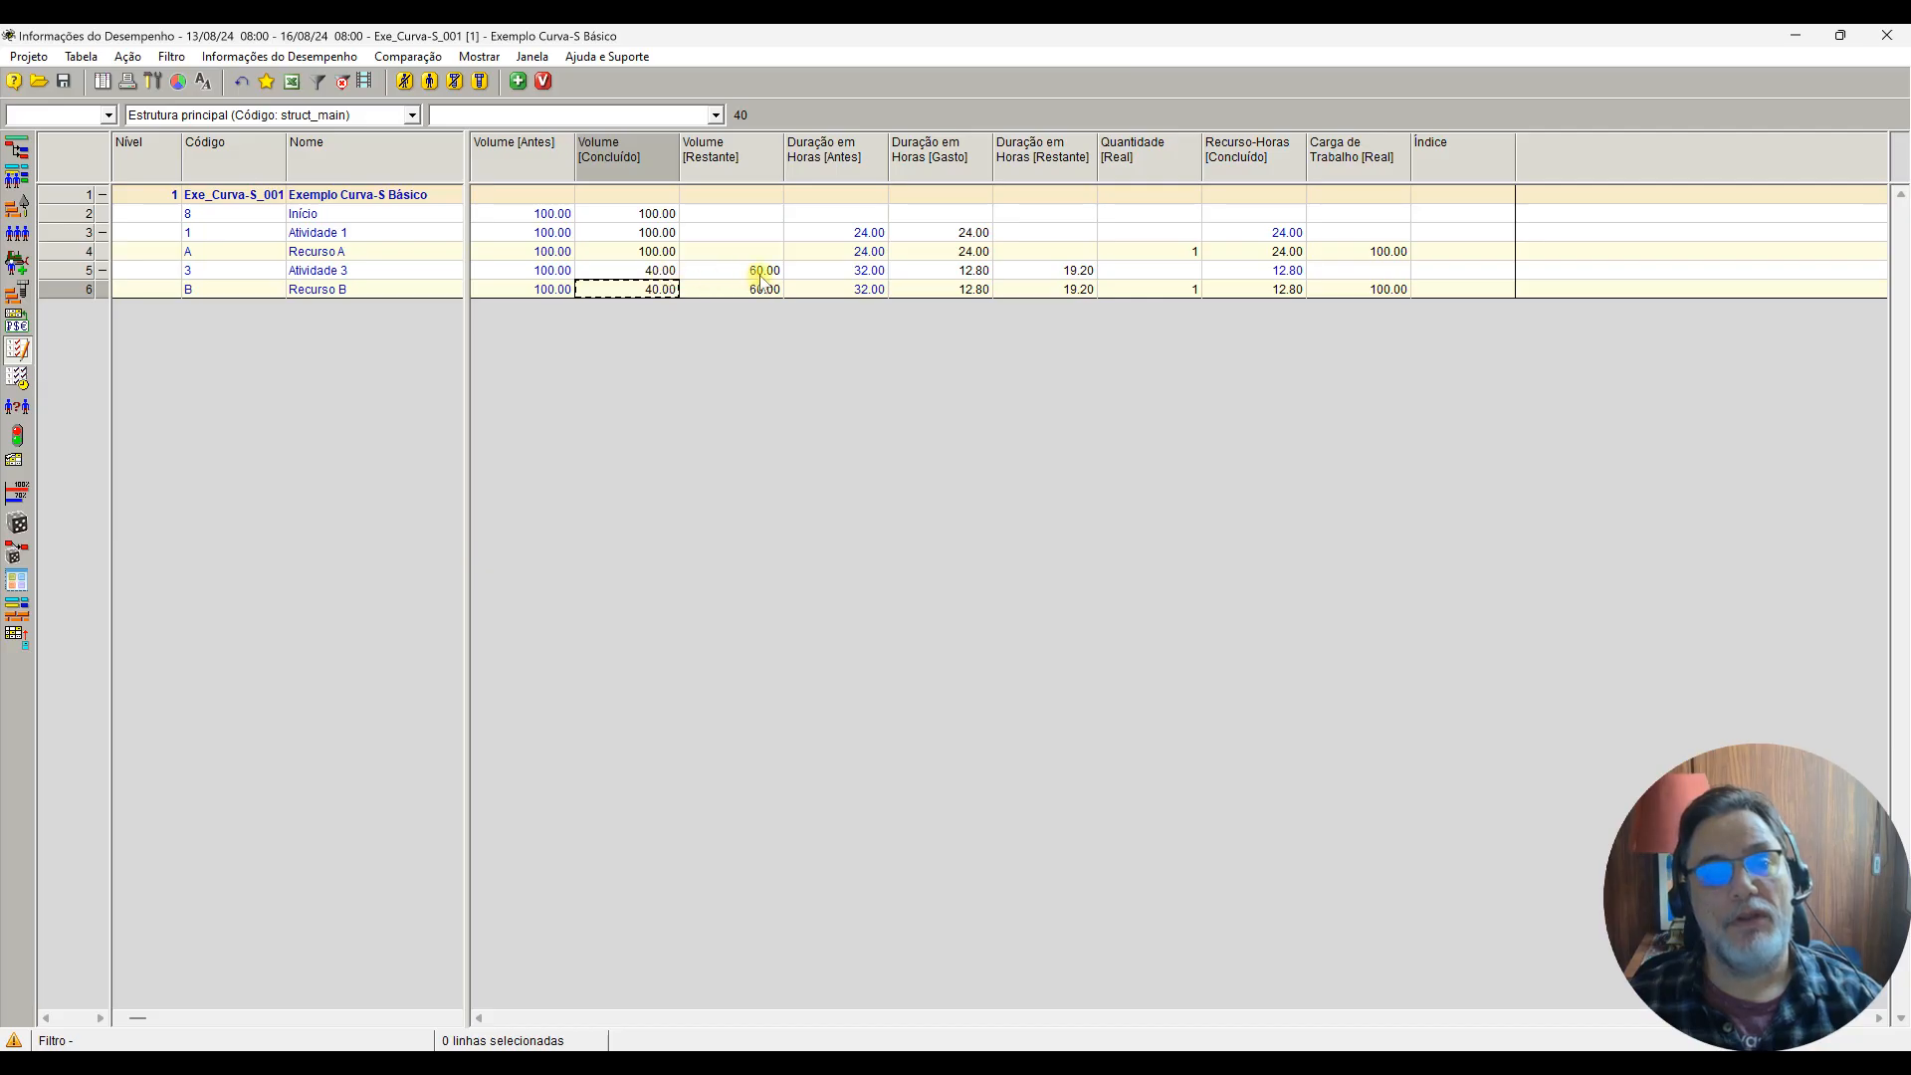
Step: Set the completed volume of Atividade 3 back to 75 and check the spent hours of Atividade 1 and Atividade 3
click(626, 272)
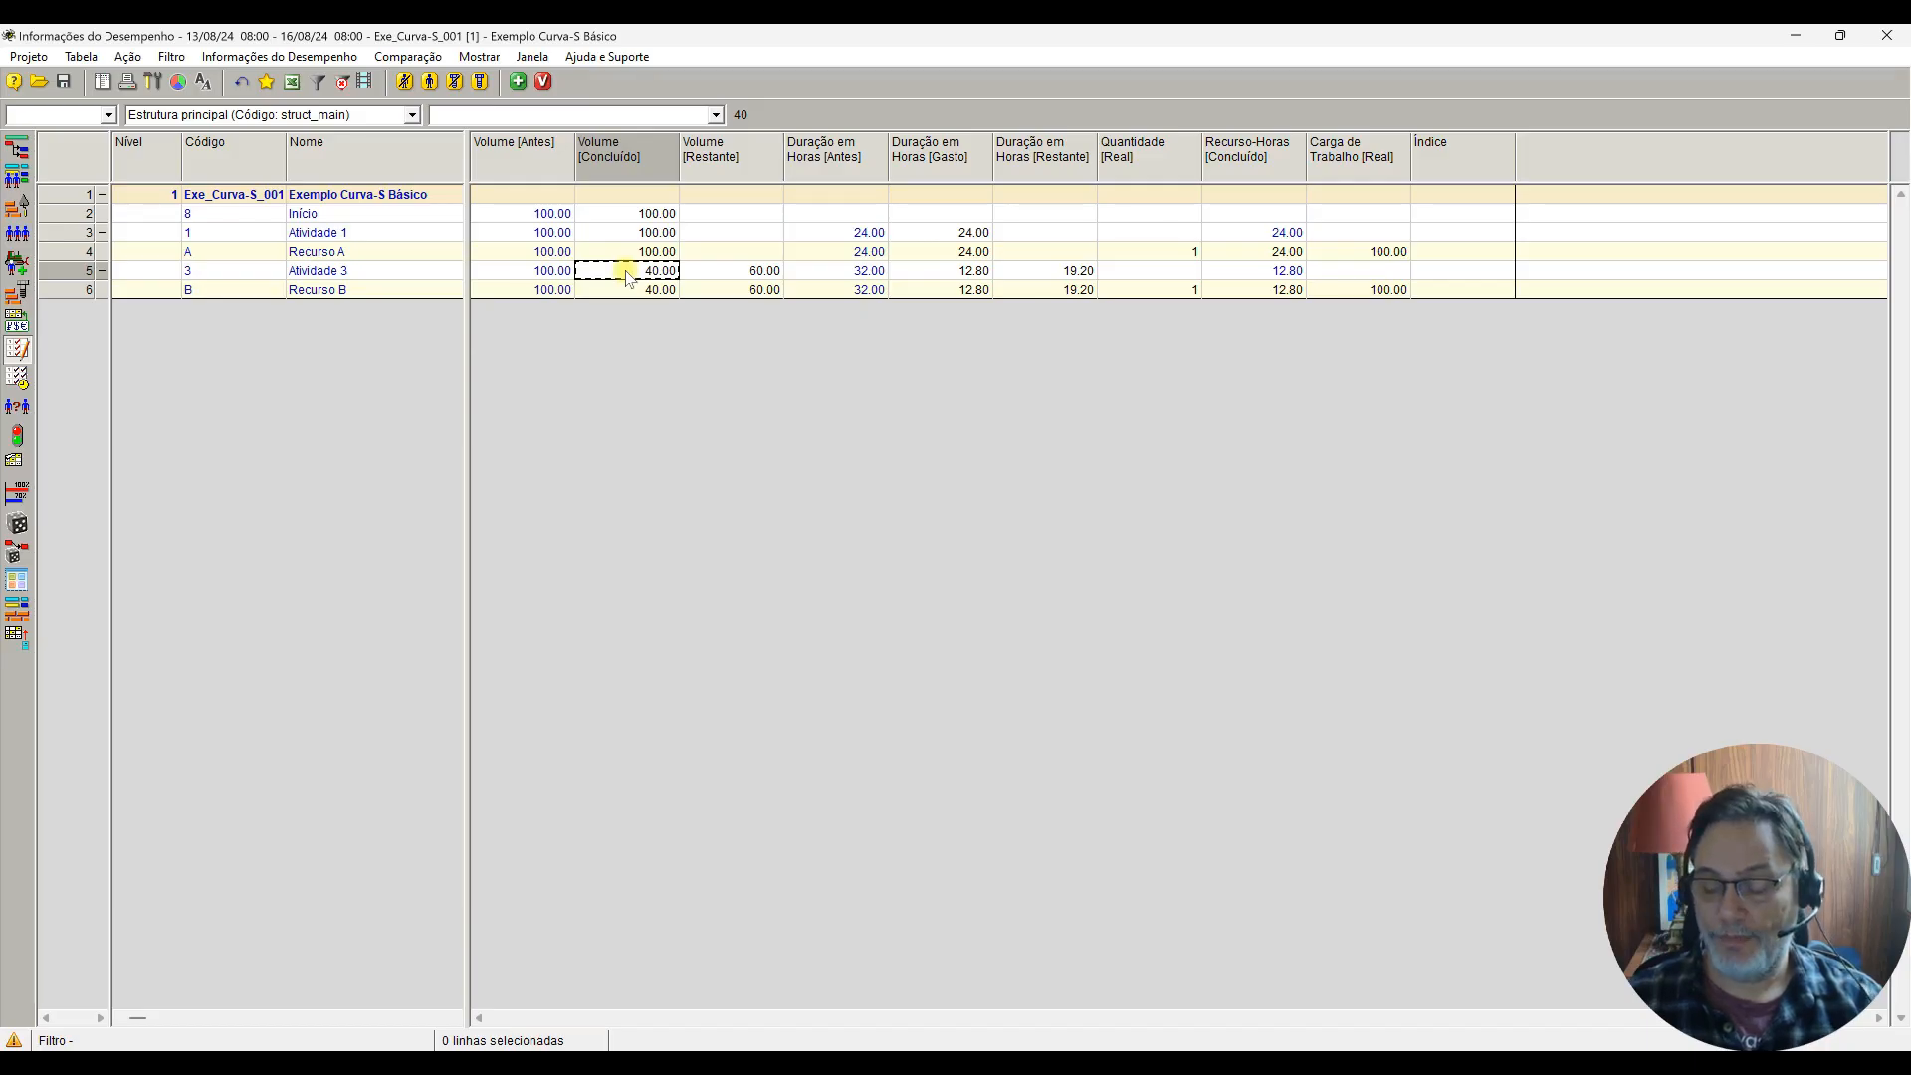
text(75)
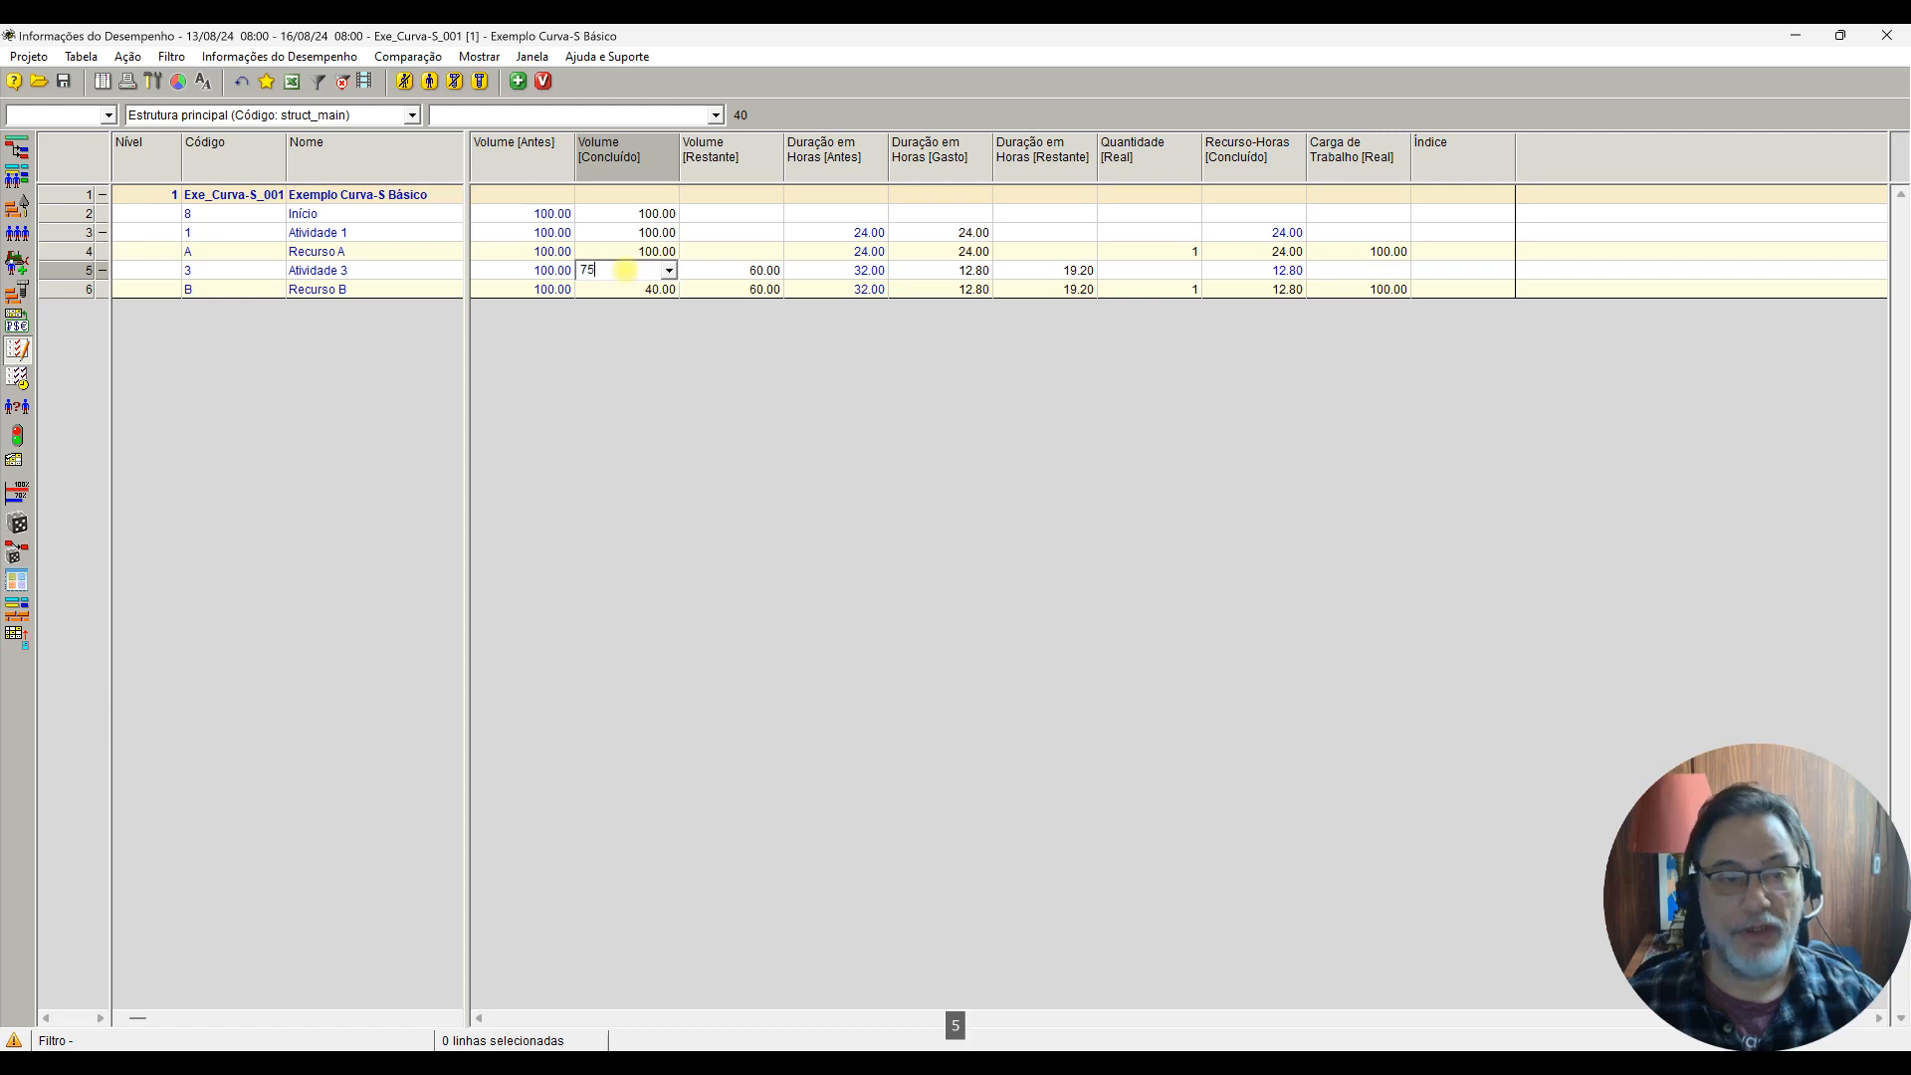
click(716, 271)
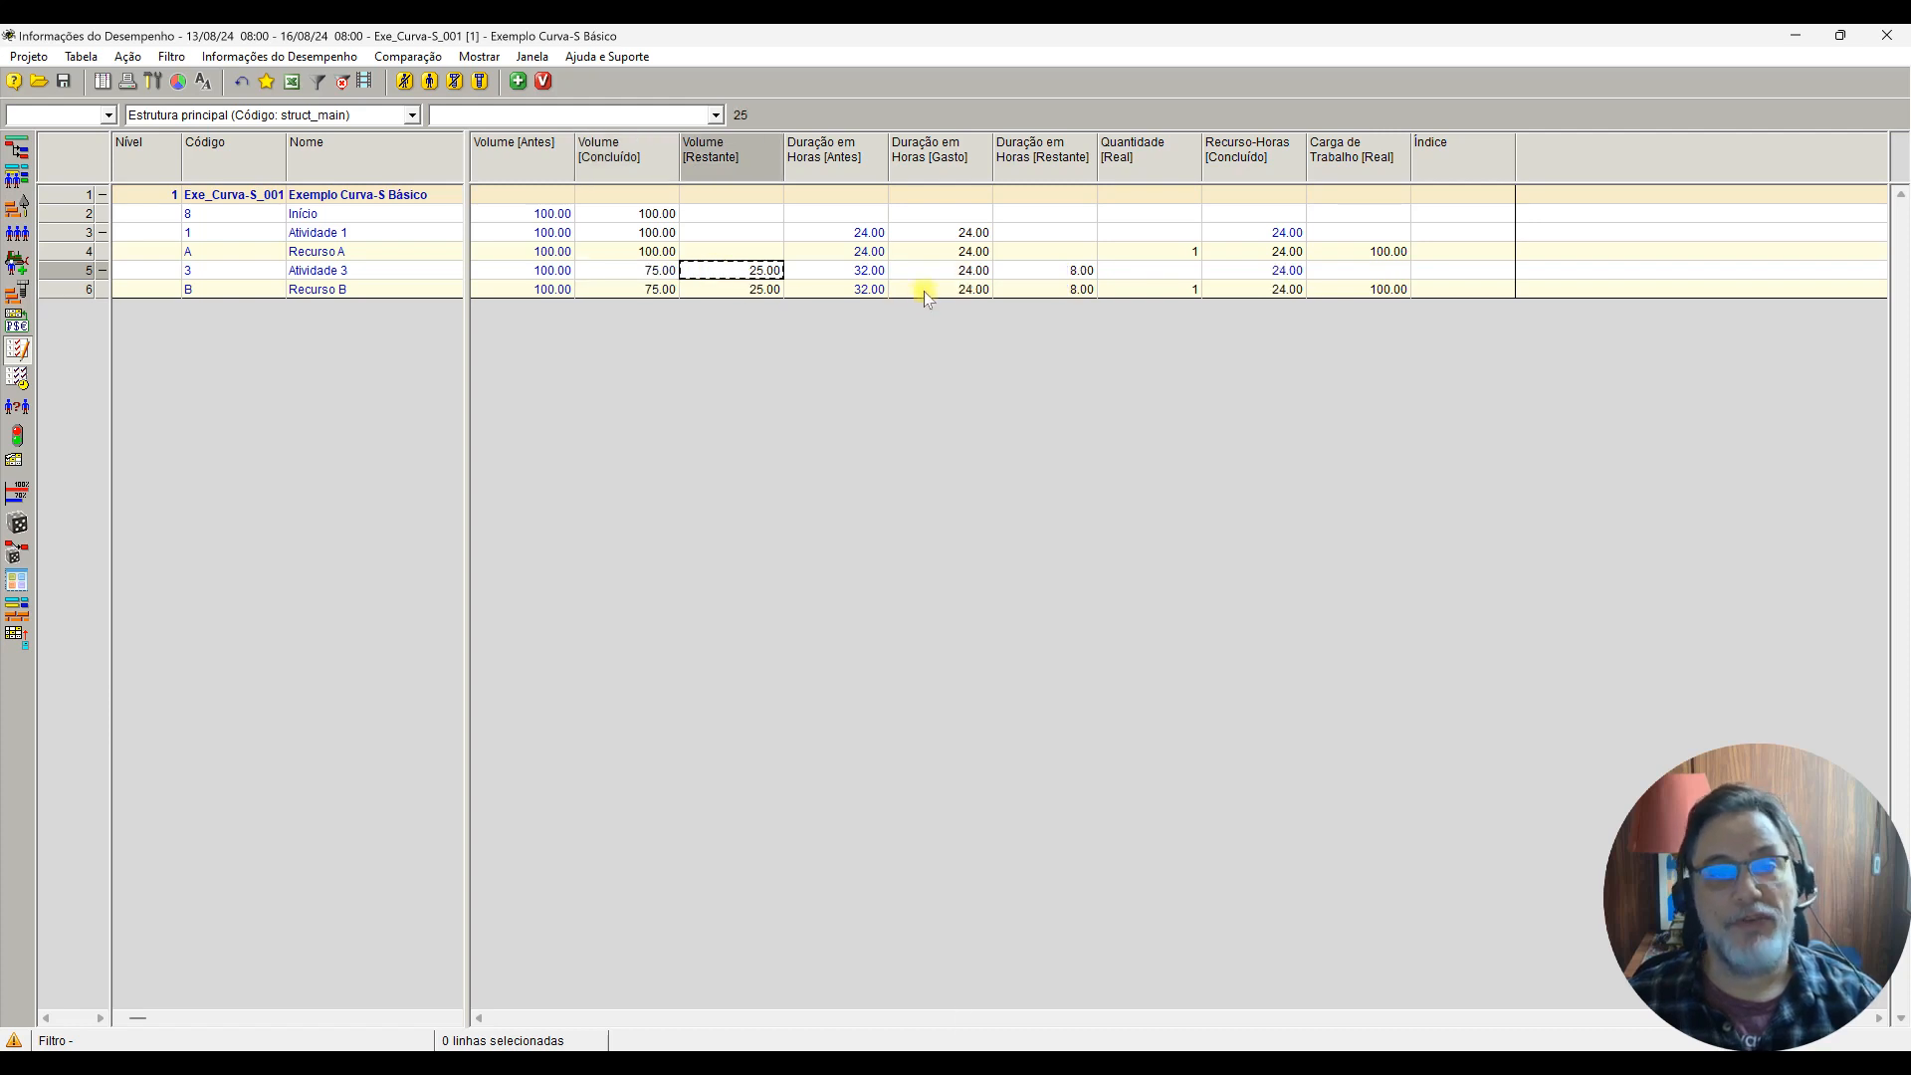
click(957, 272)
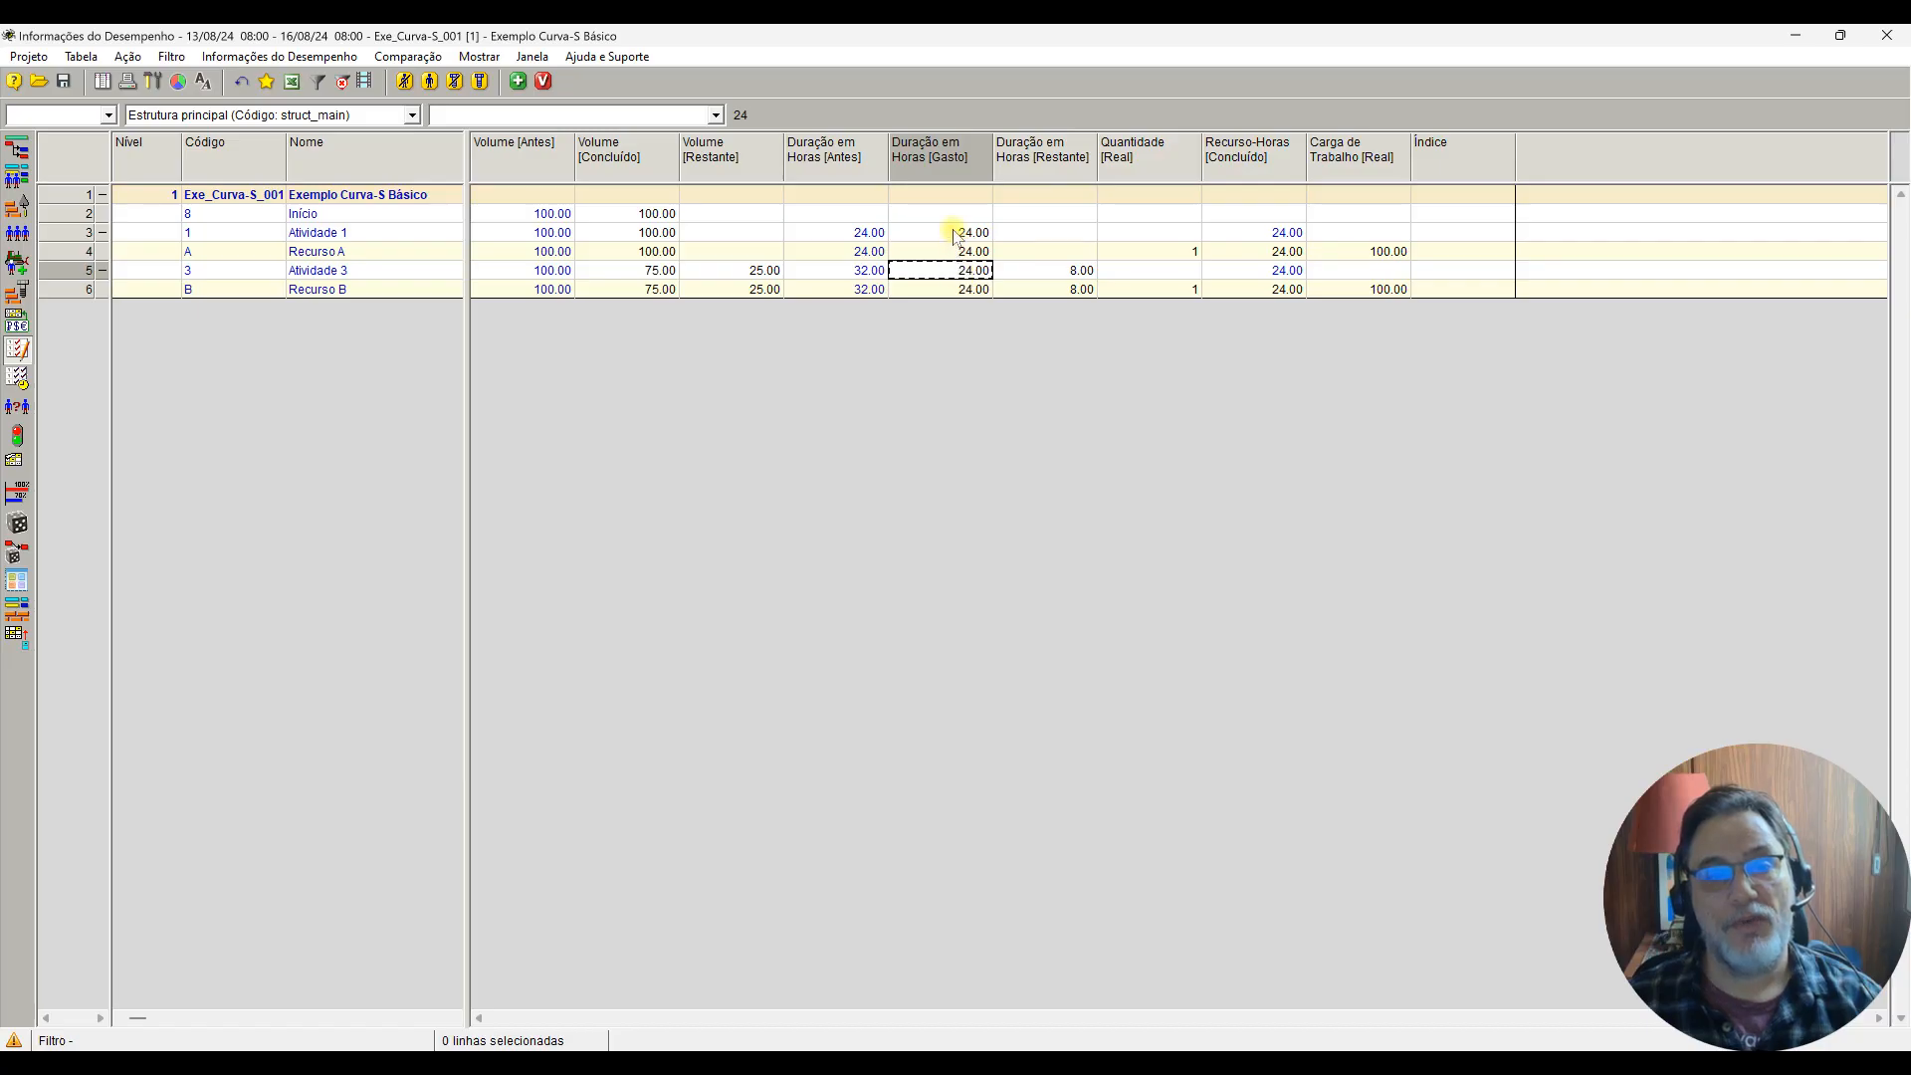
click(956, 235)
click(327, 234)
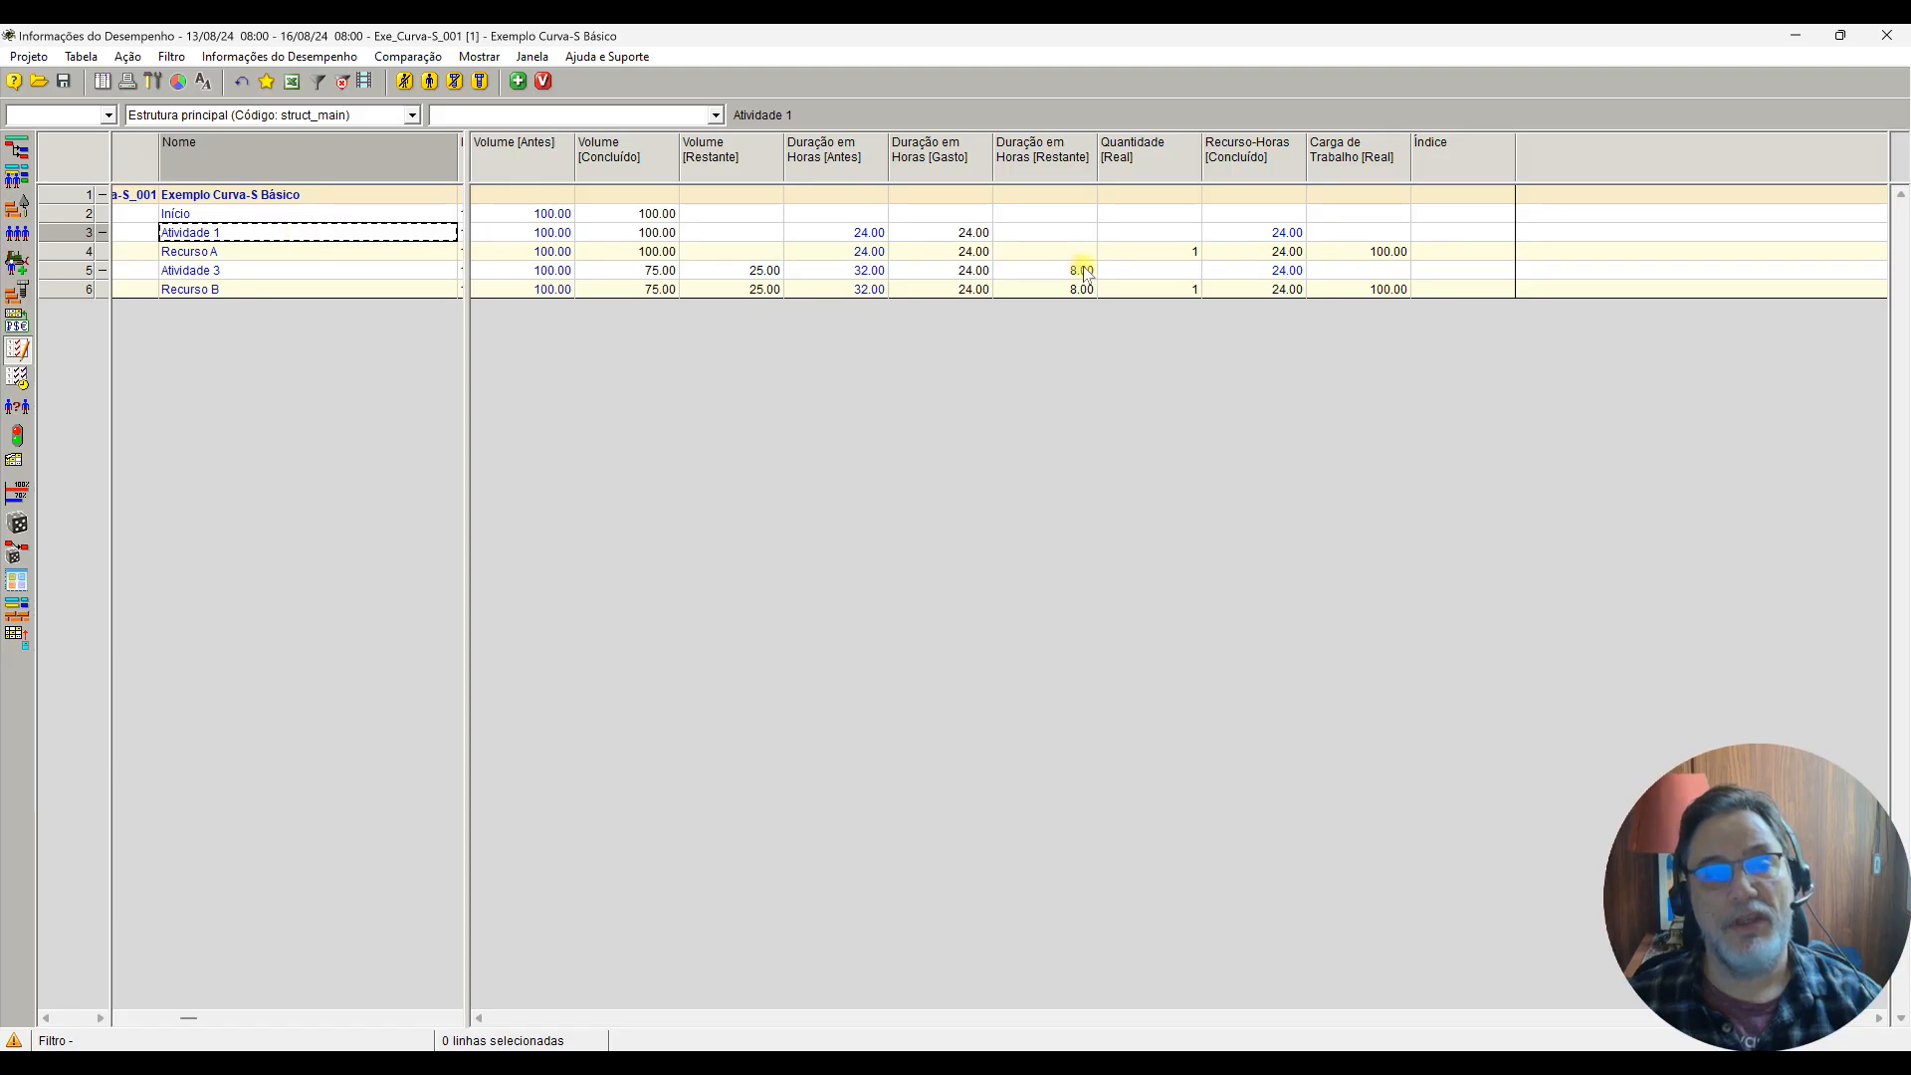
click(961, 271)
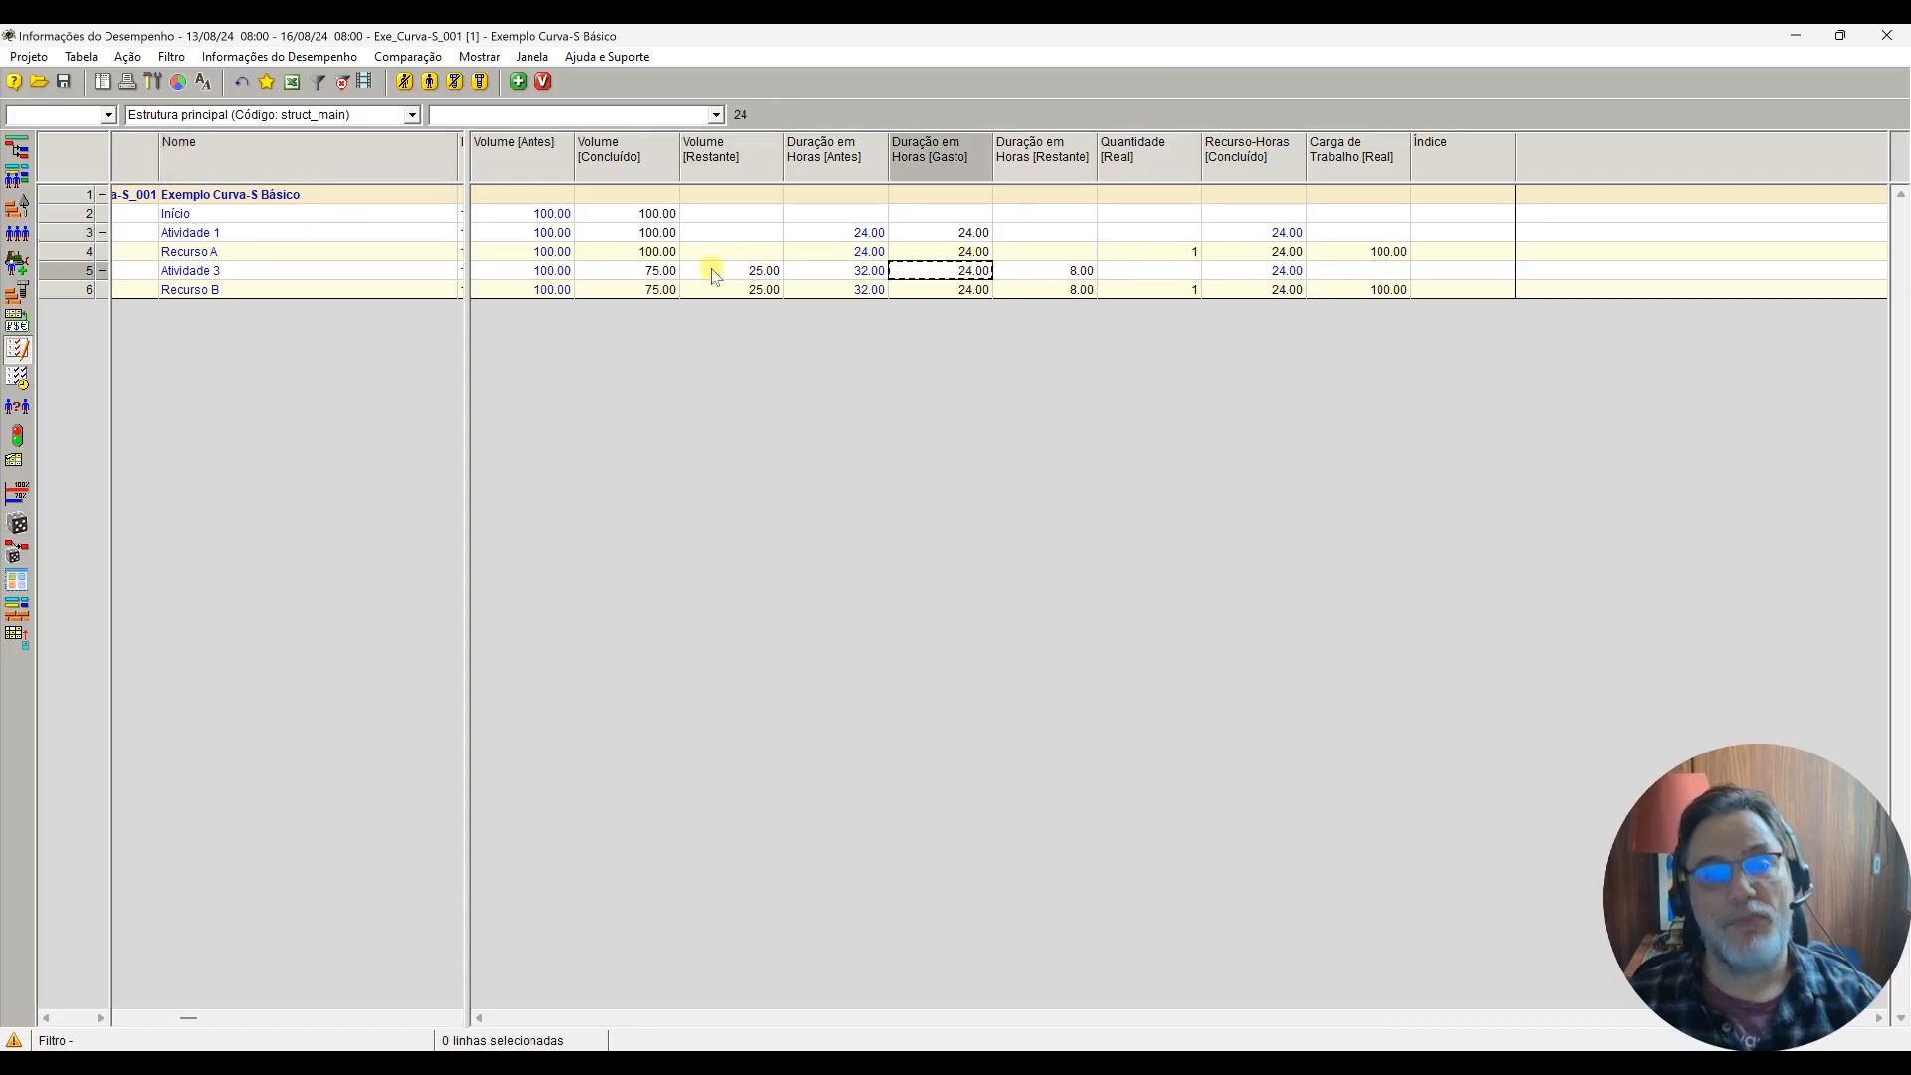
Step: Set the completed volume of Atividade 3 to 60 and its spent duration to 24 hours
click(631, 278)
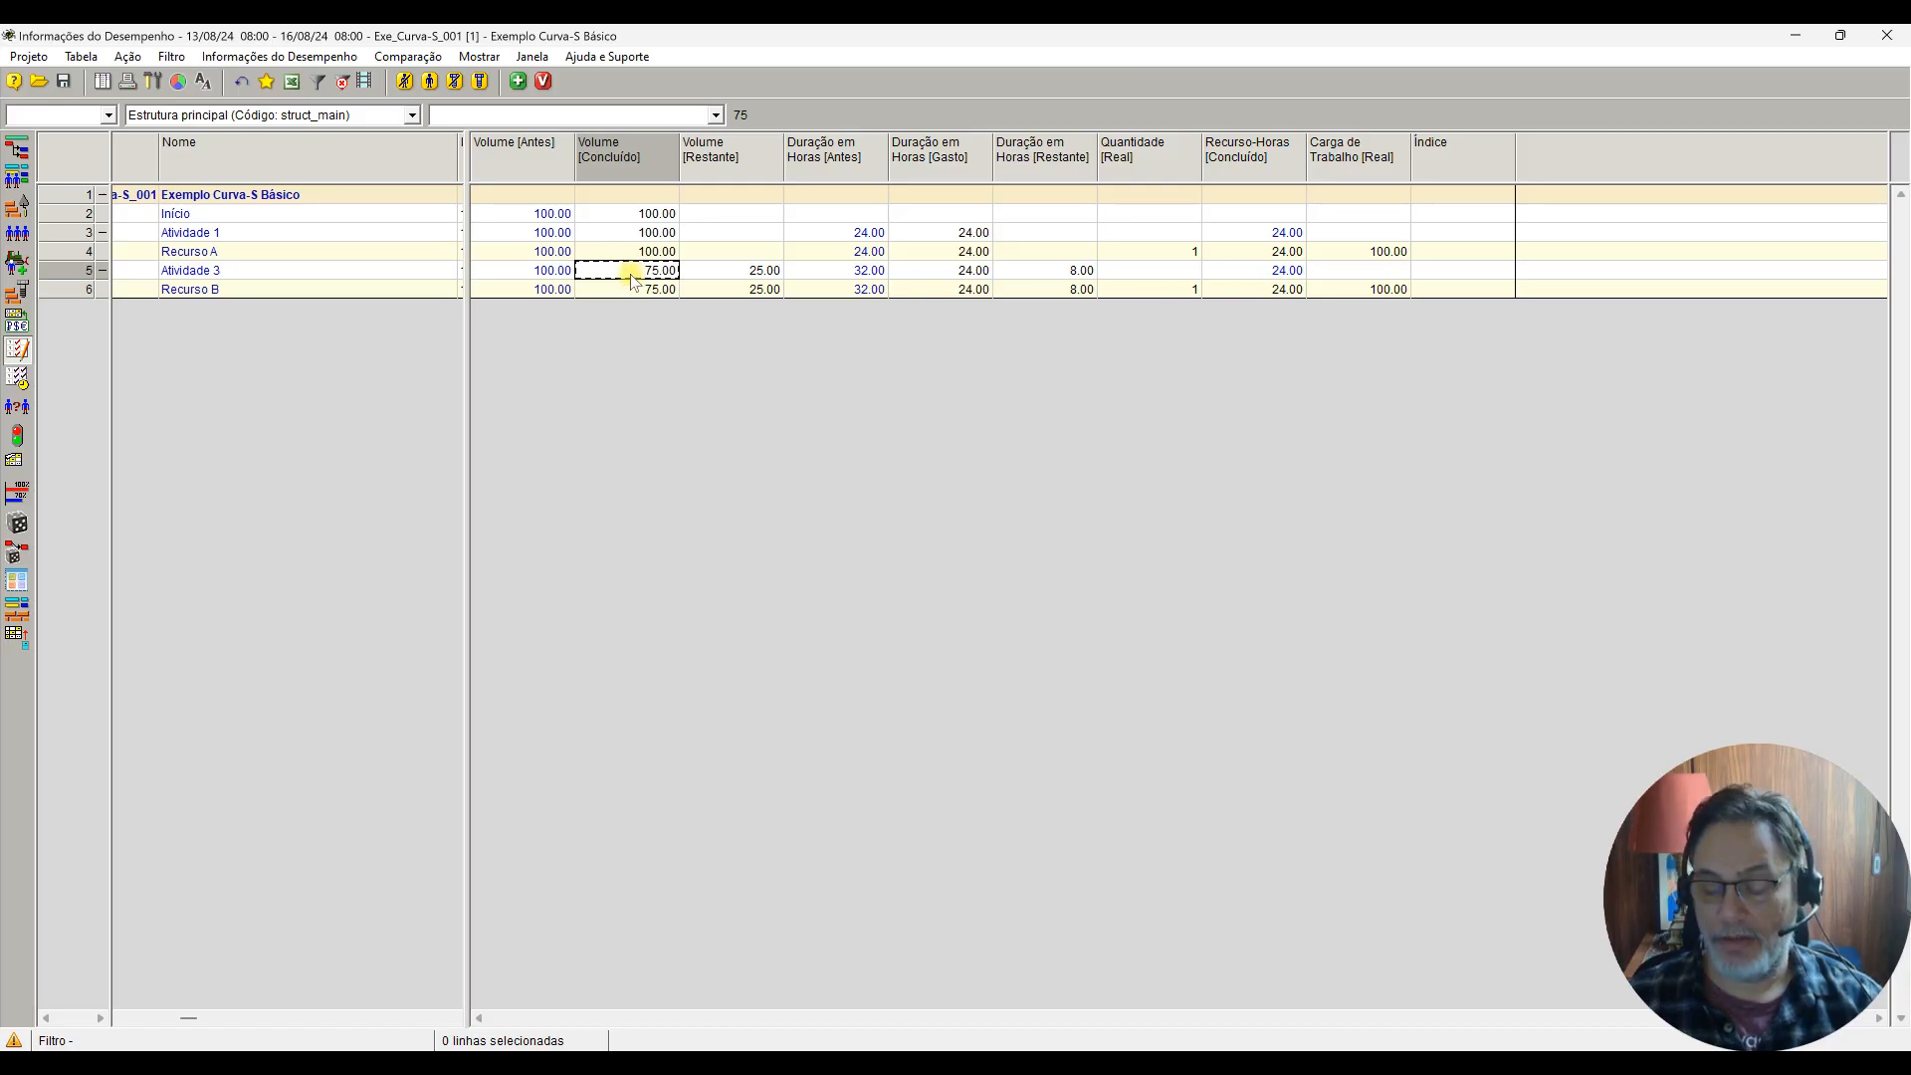
text(60)
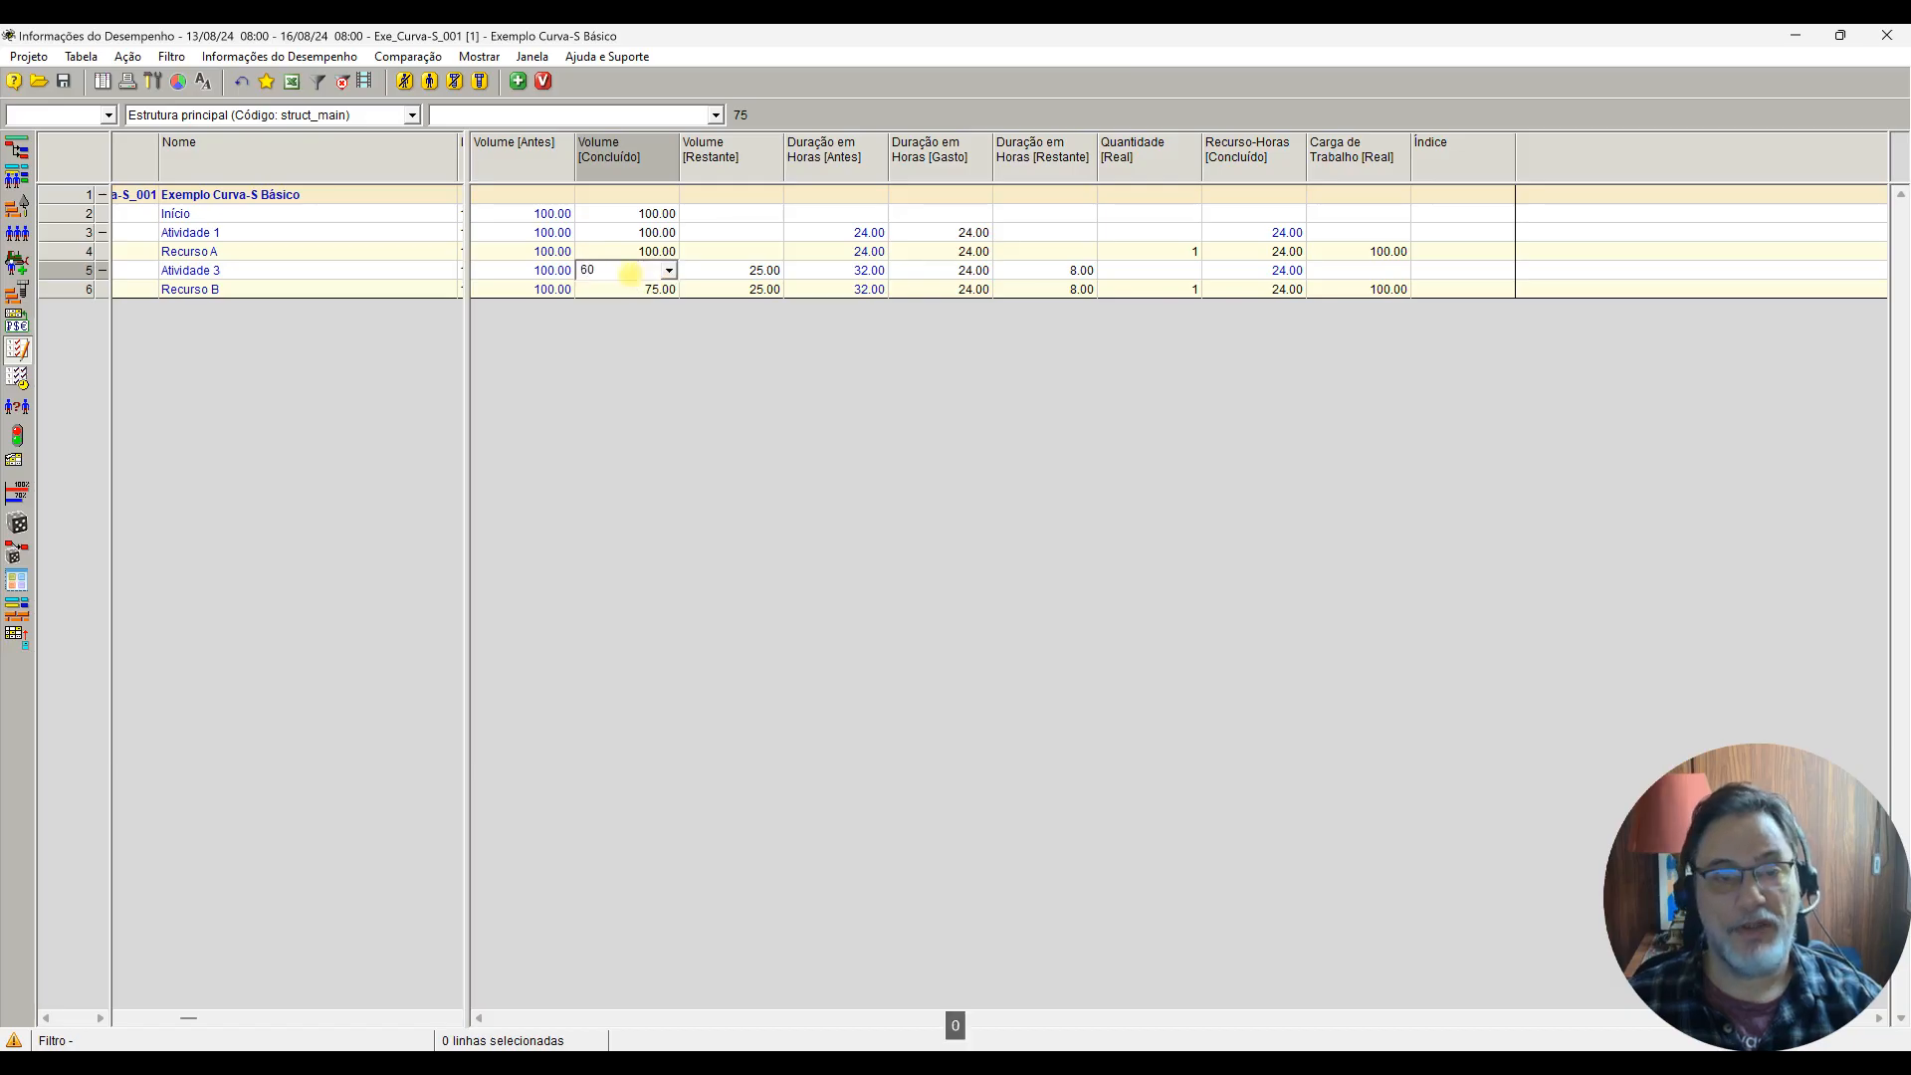
key(Return)
click(941, 270)
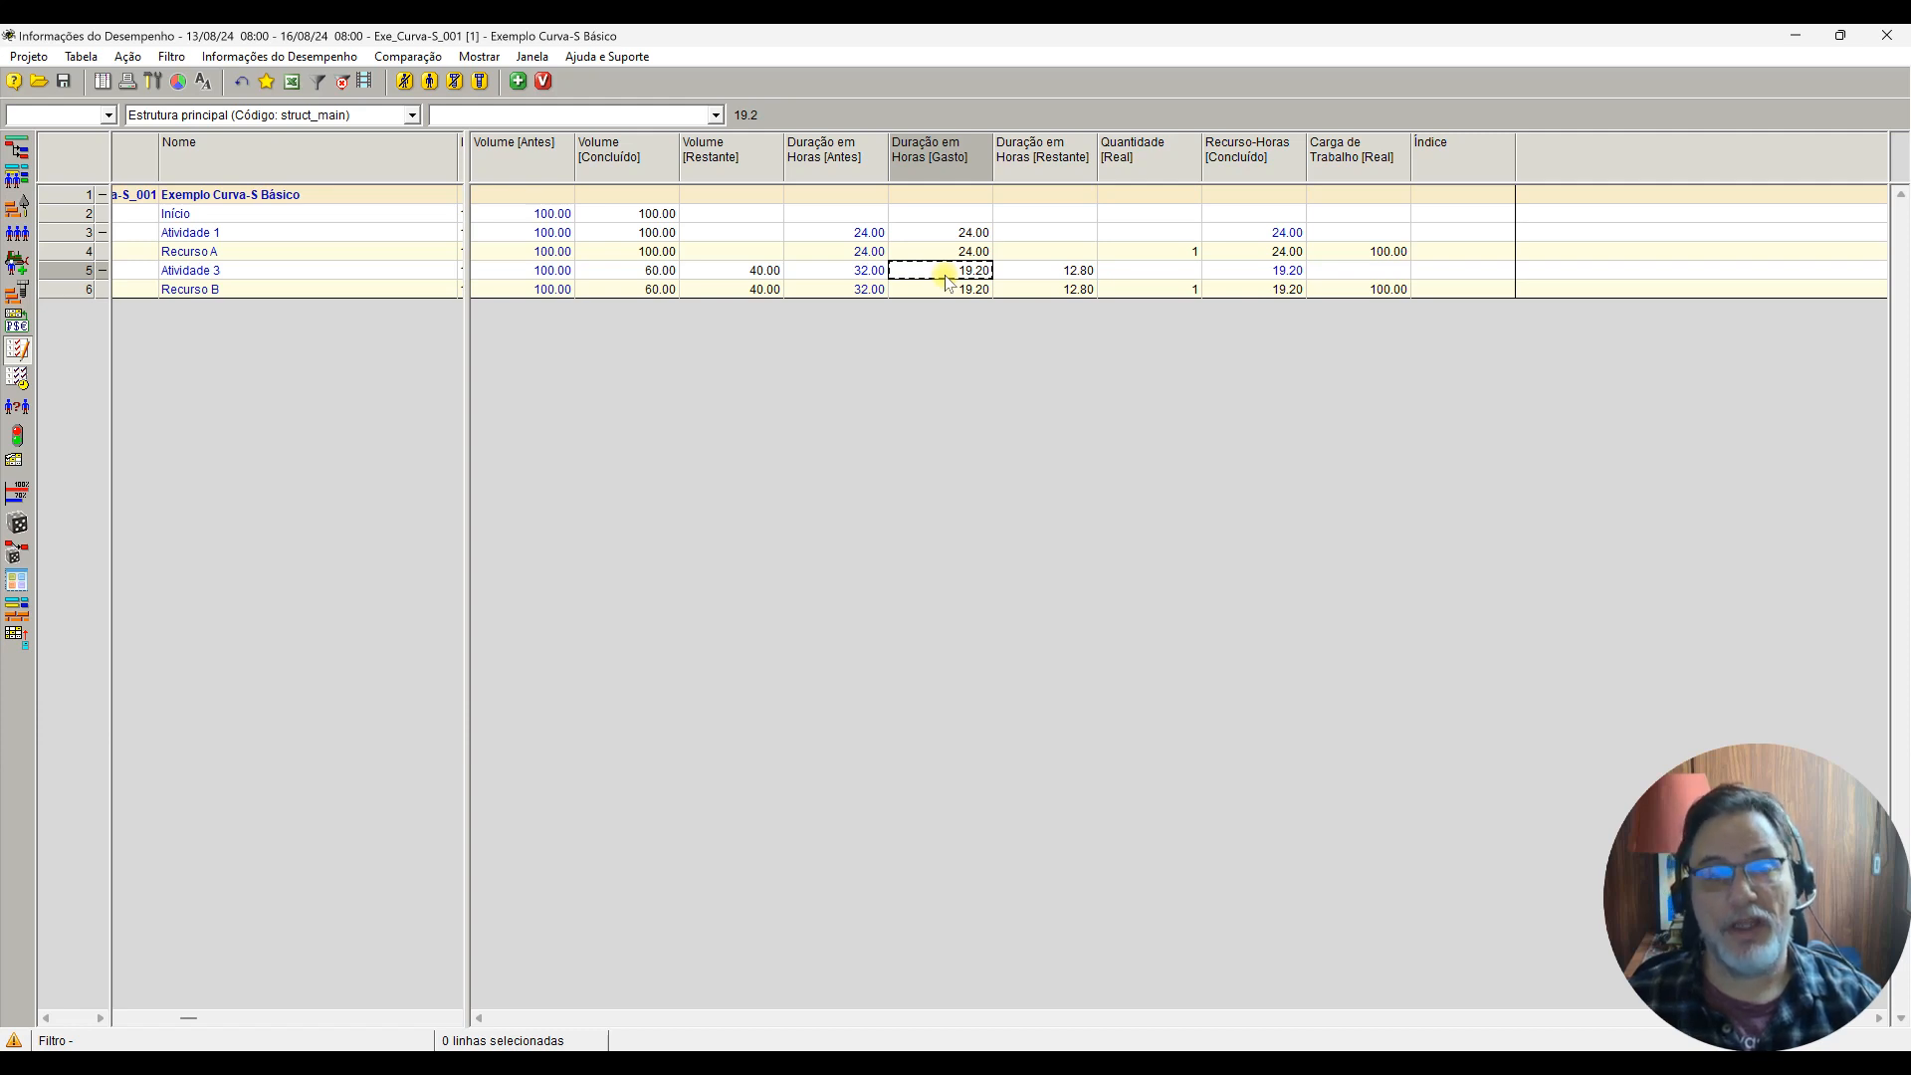
text(24)
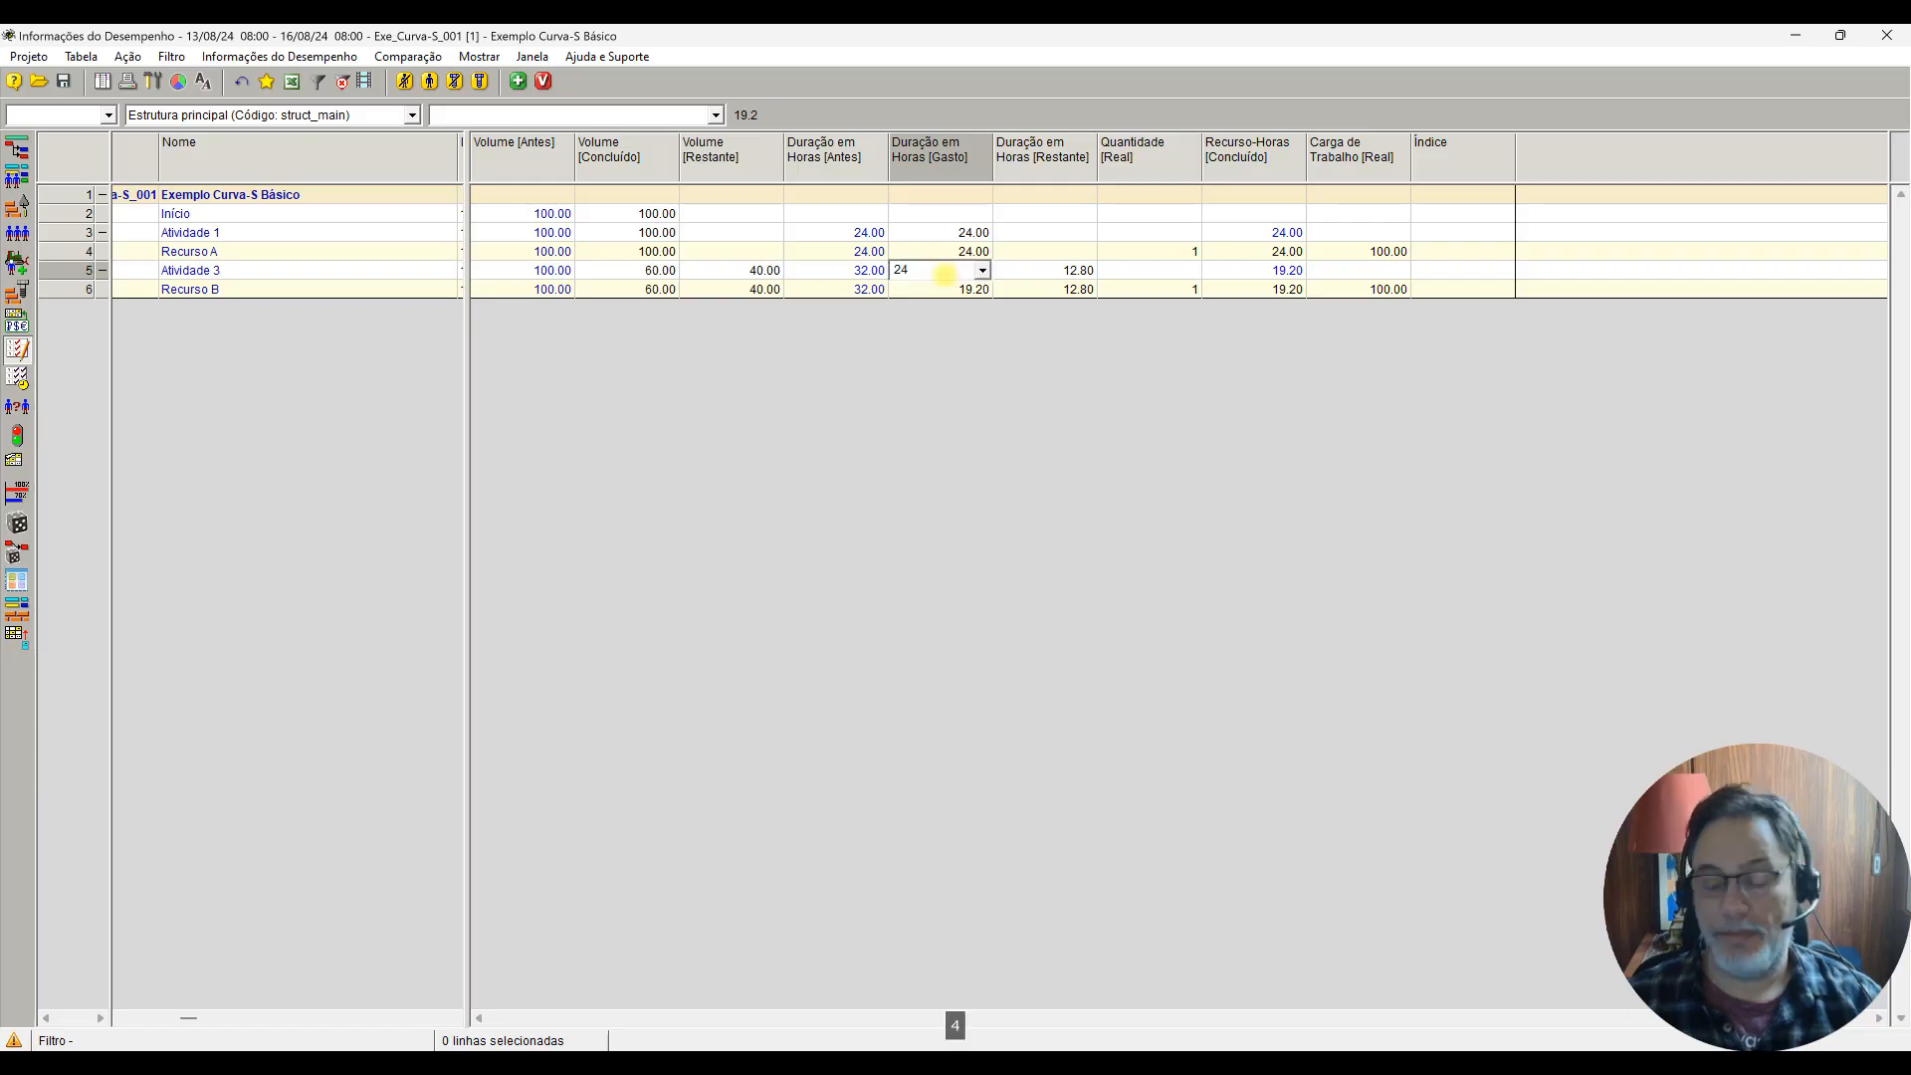
key(Return)
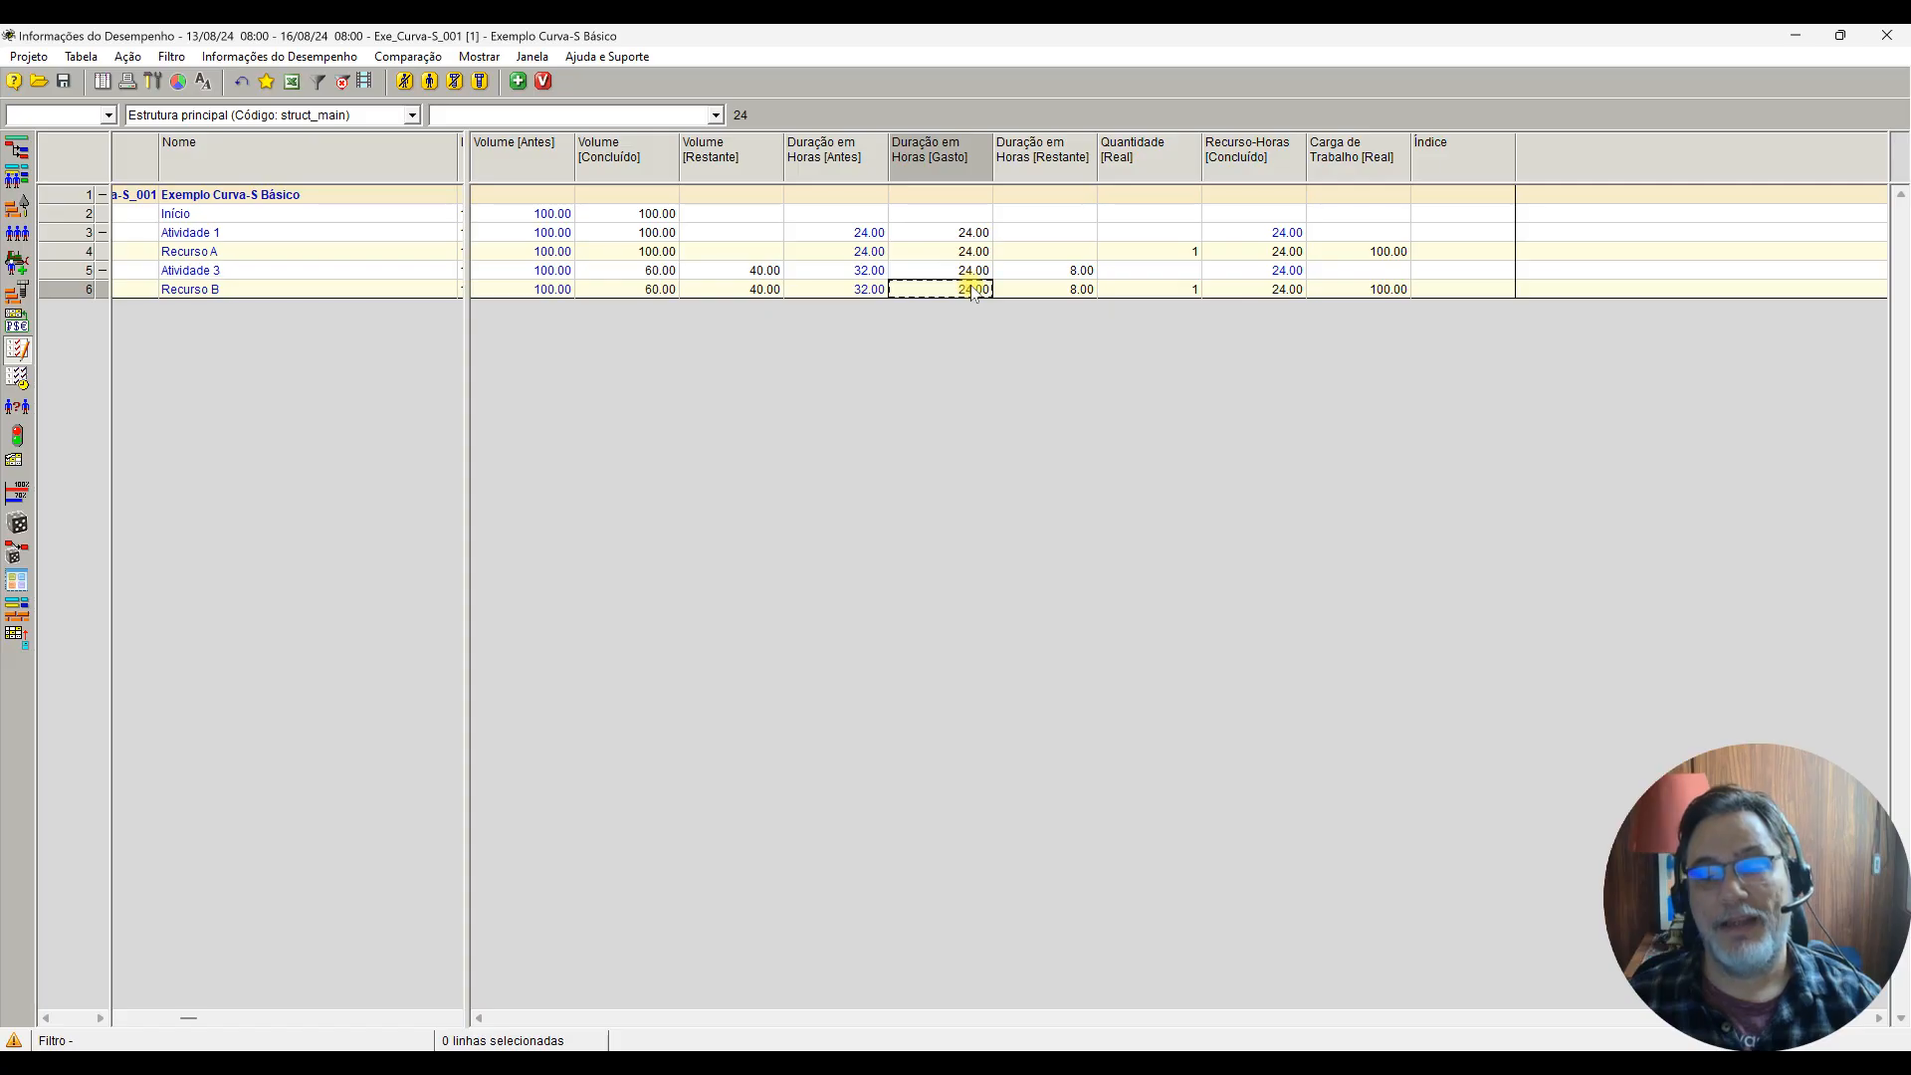
Step: Transfer the performance data, saving the project with an increased version number, and level the schedule with the Otimização Plus method
click(546, 82)
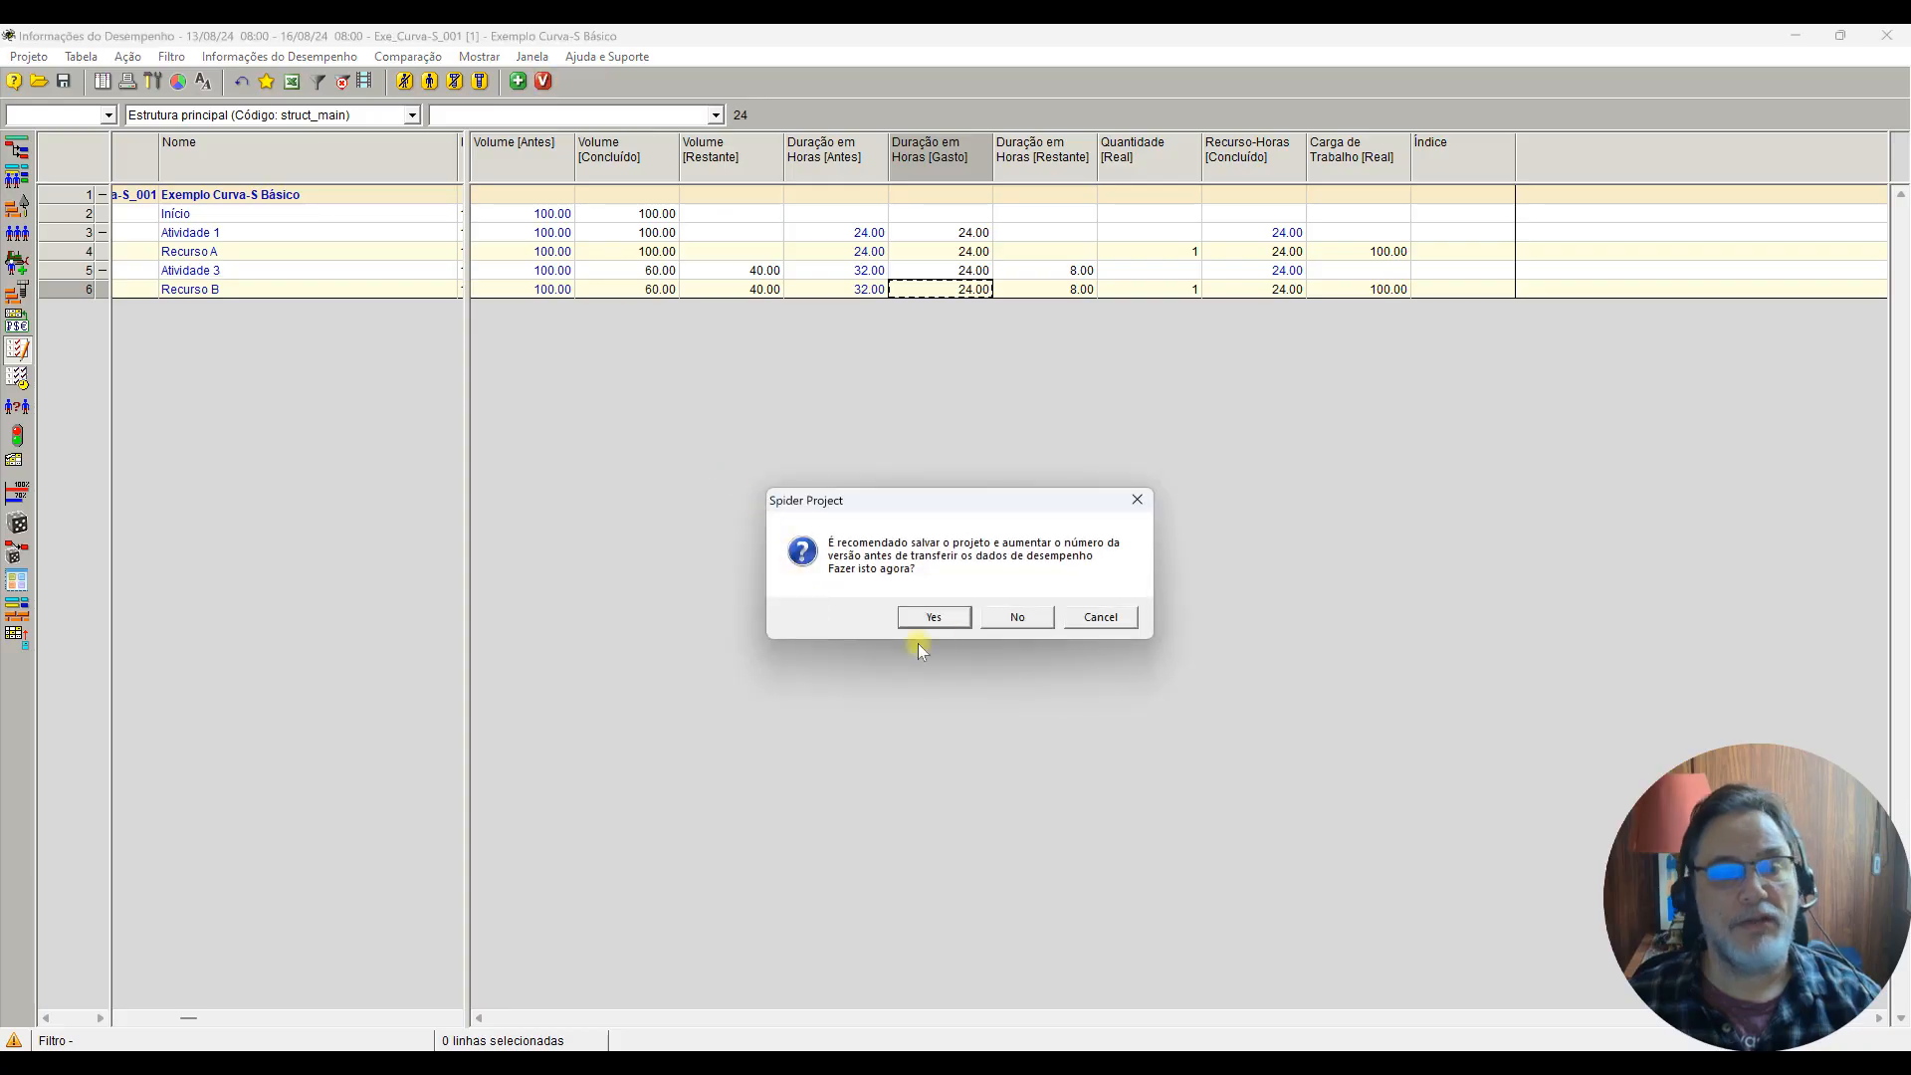
click(936, 617)
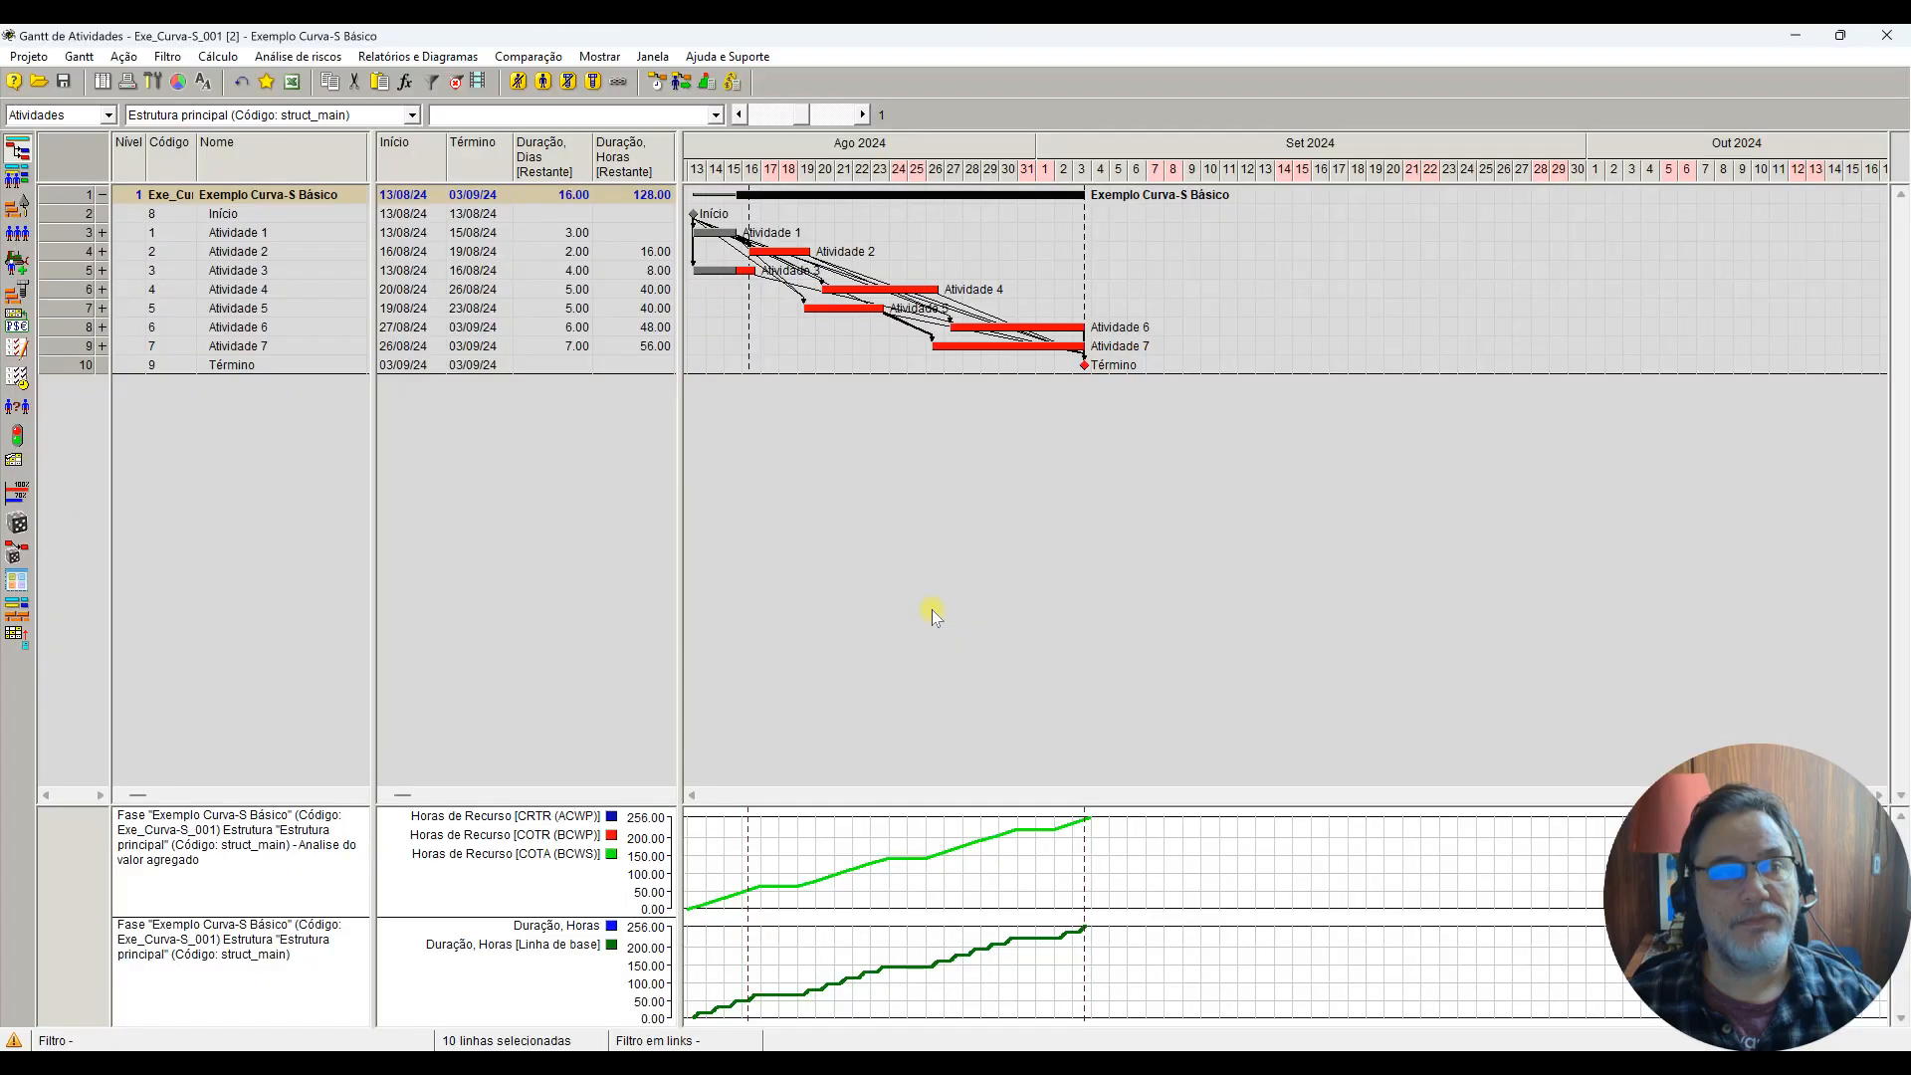
click(682, 81)
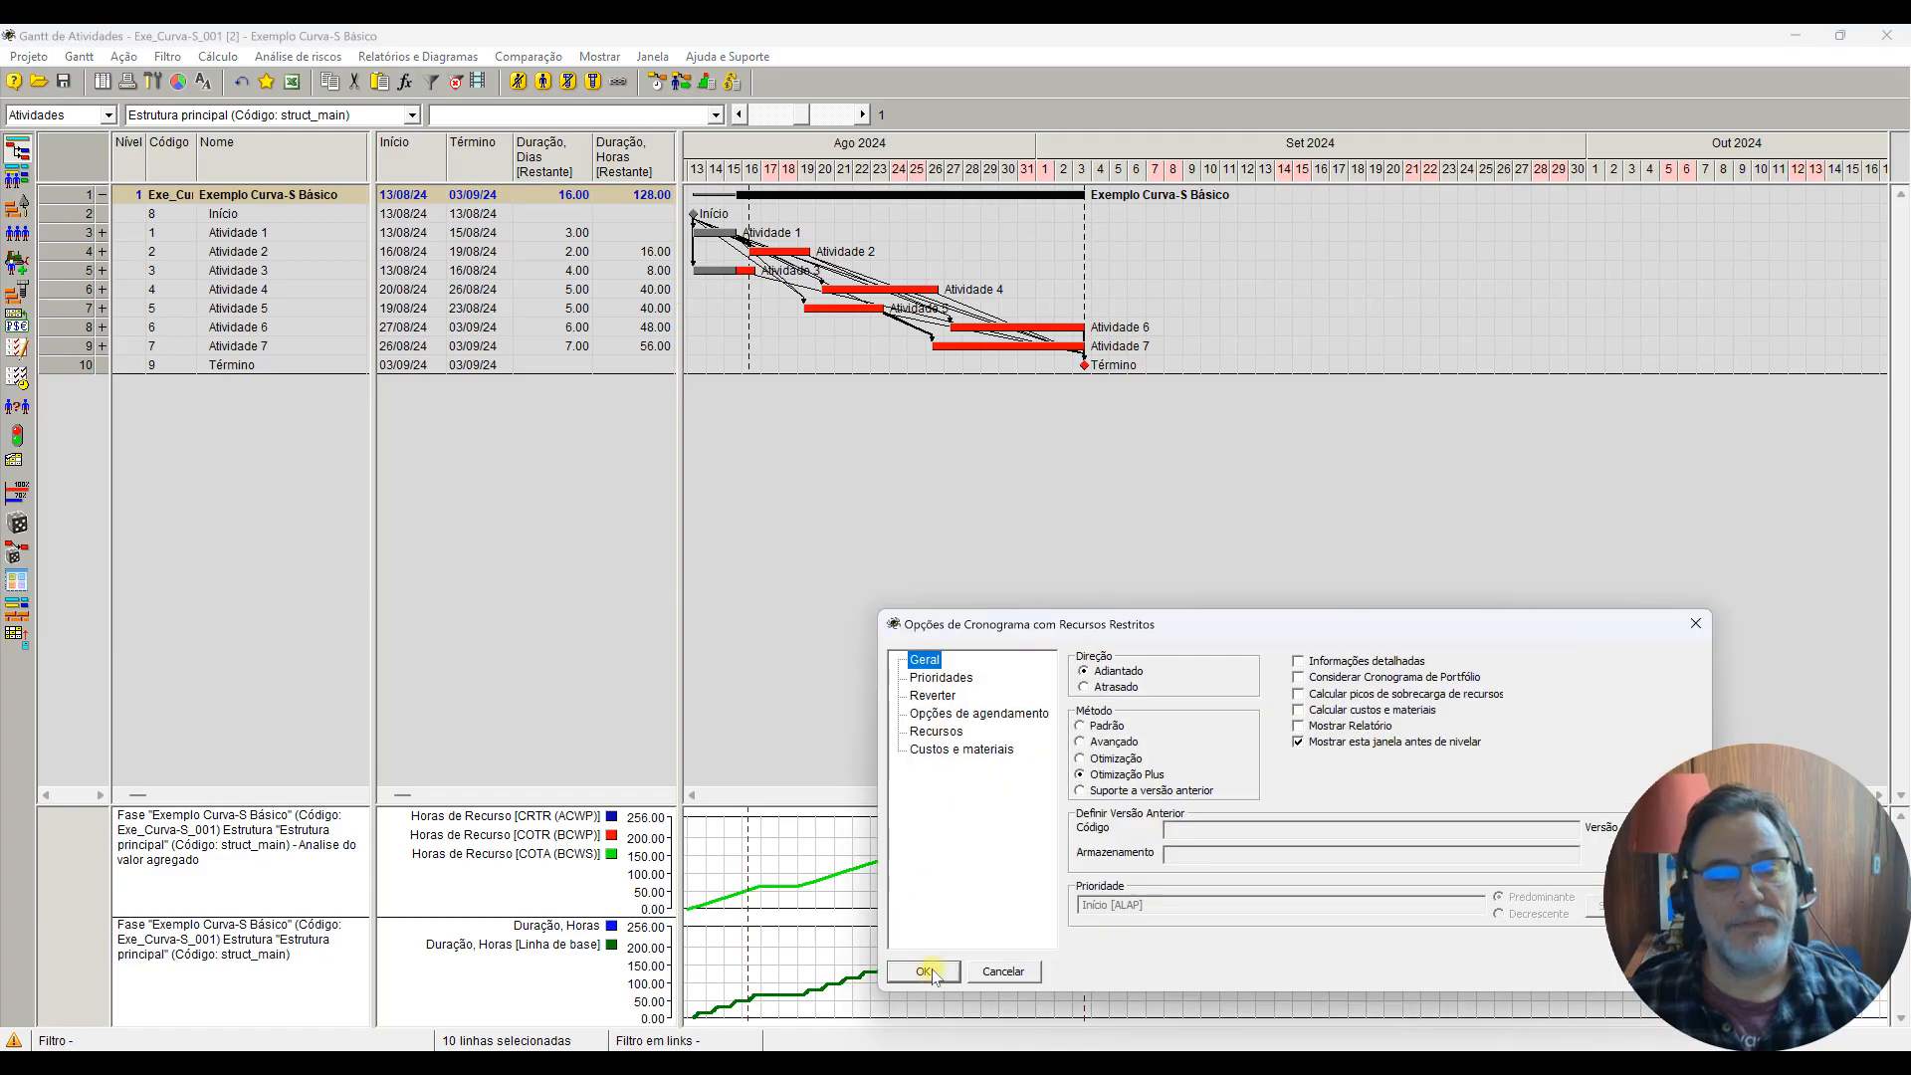
click(932, 943)
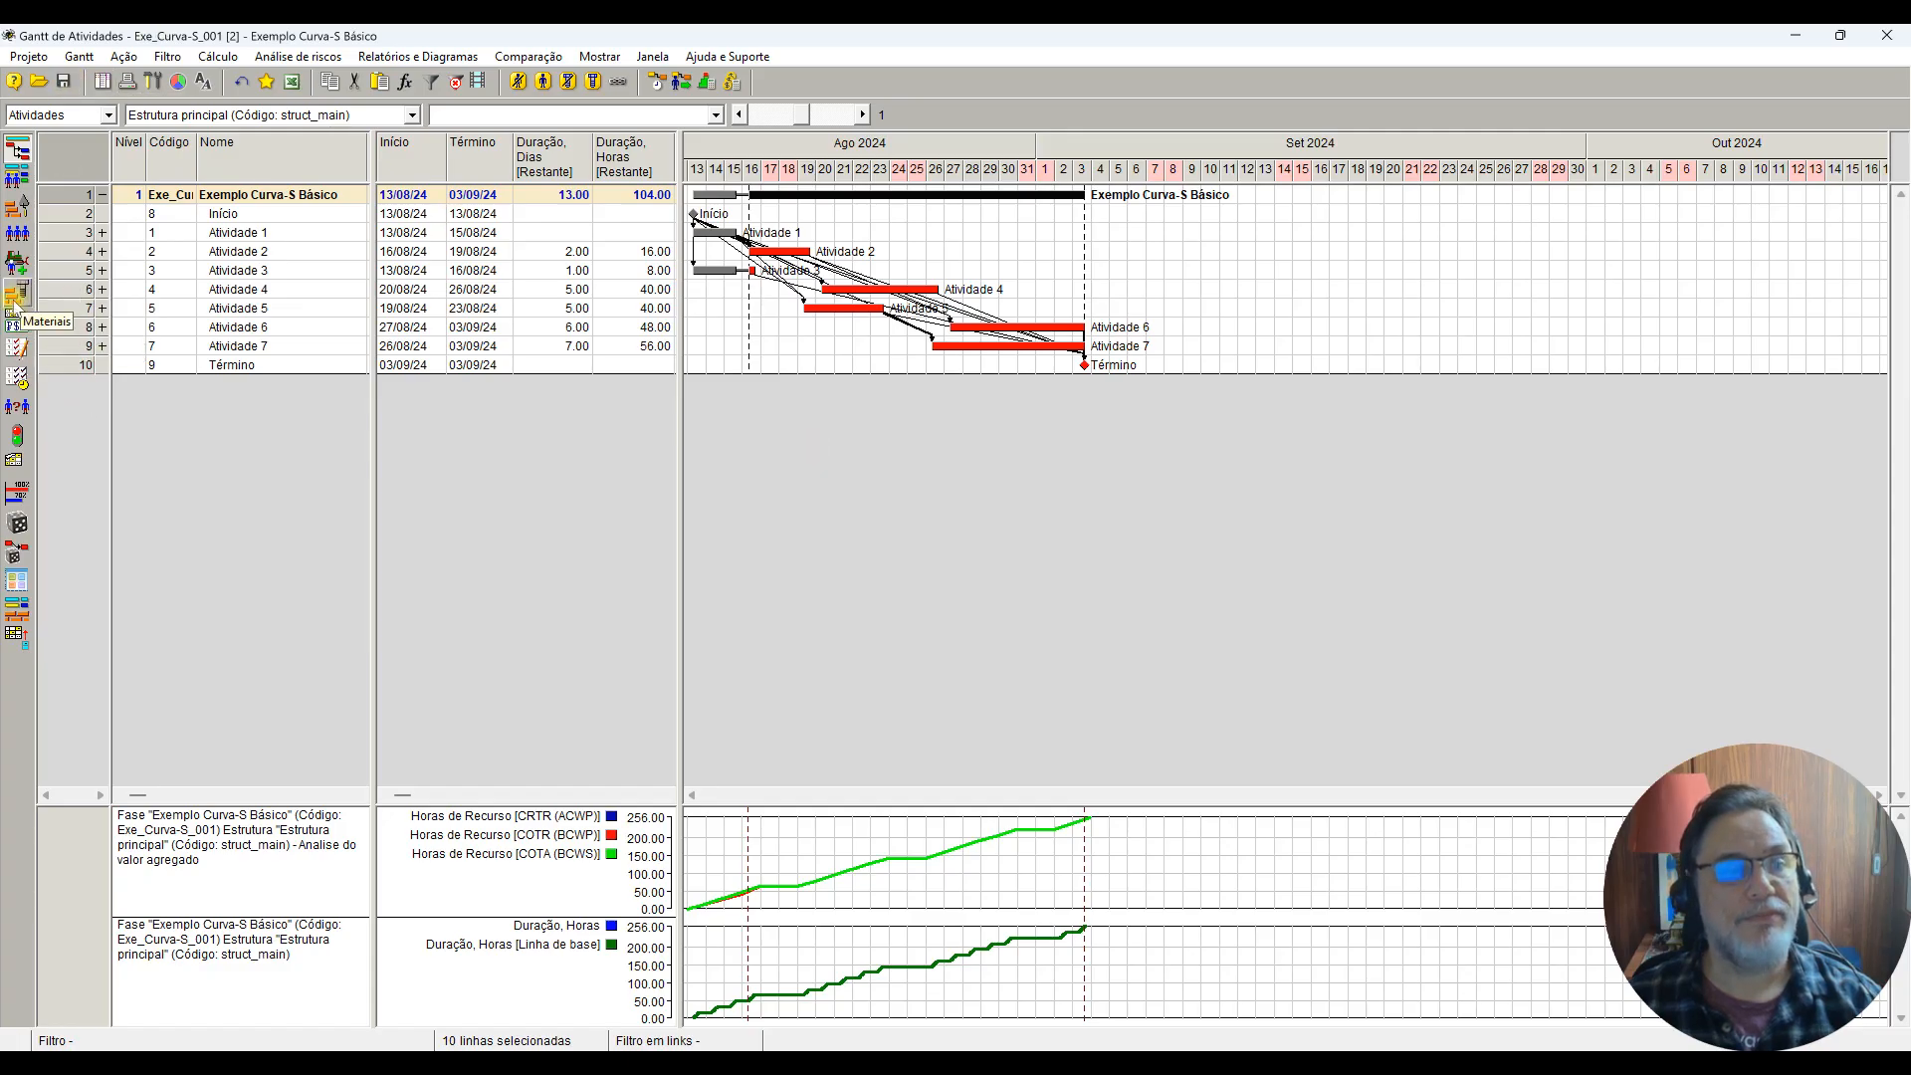
Step: Add the scheduled activities for the next 3 days from the project's status date to the Informações do Desempenho table
click(17, 348)
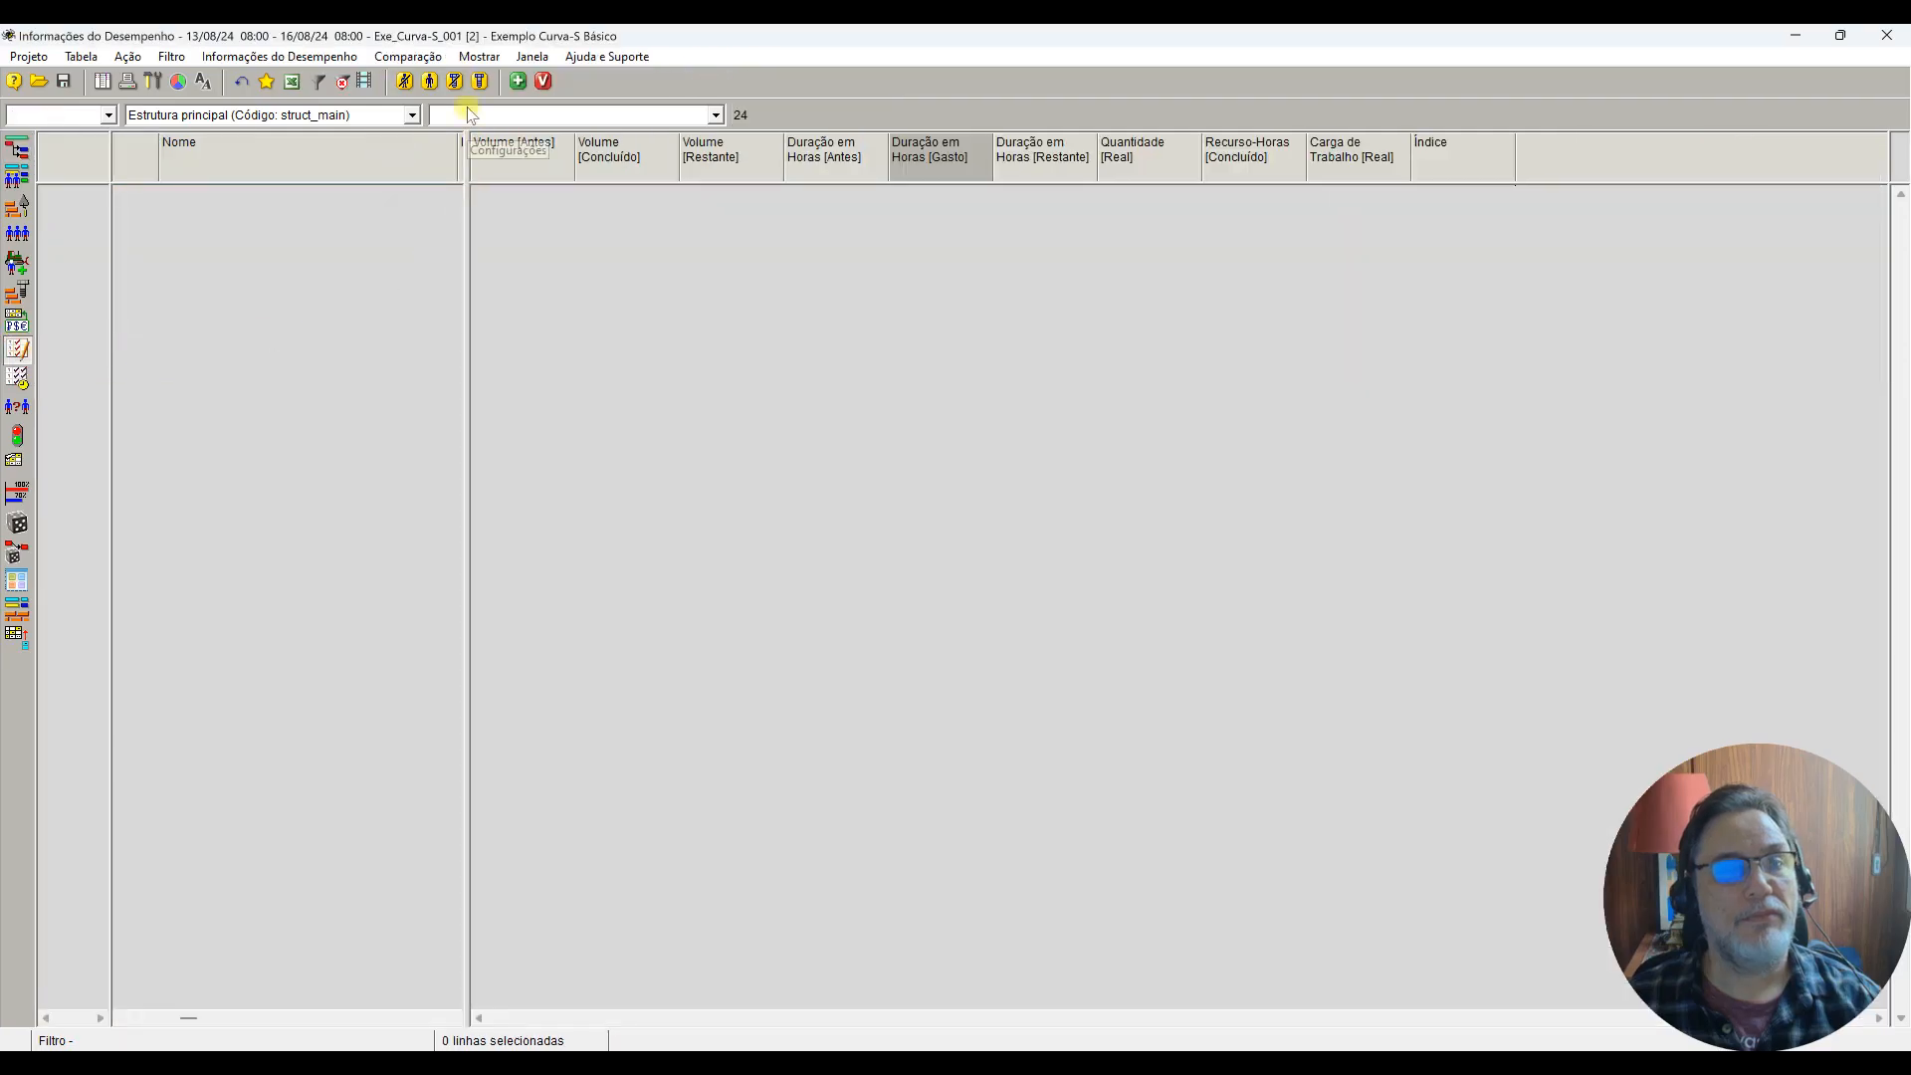
click(518, 82)
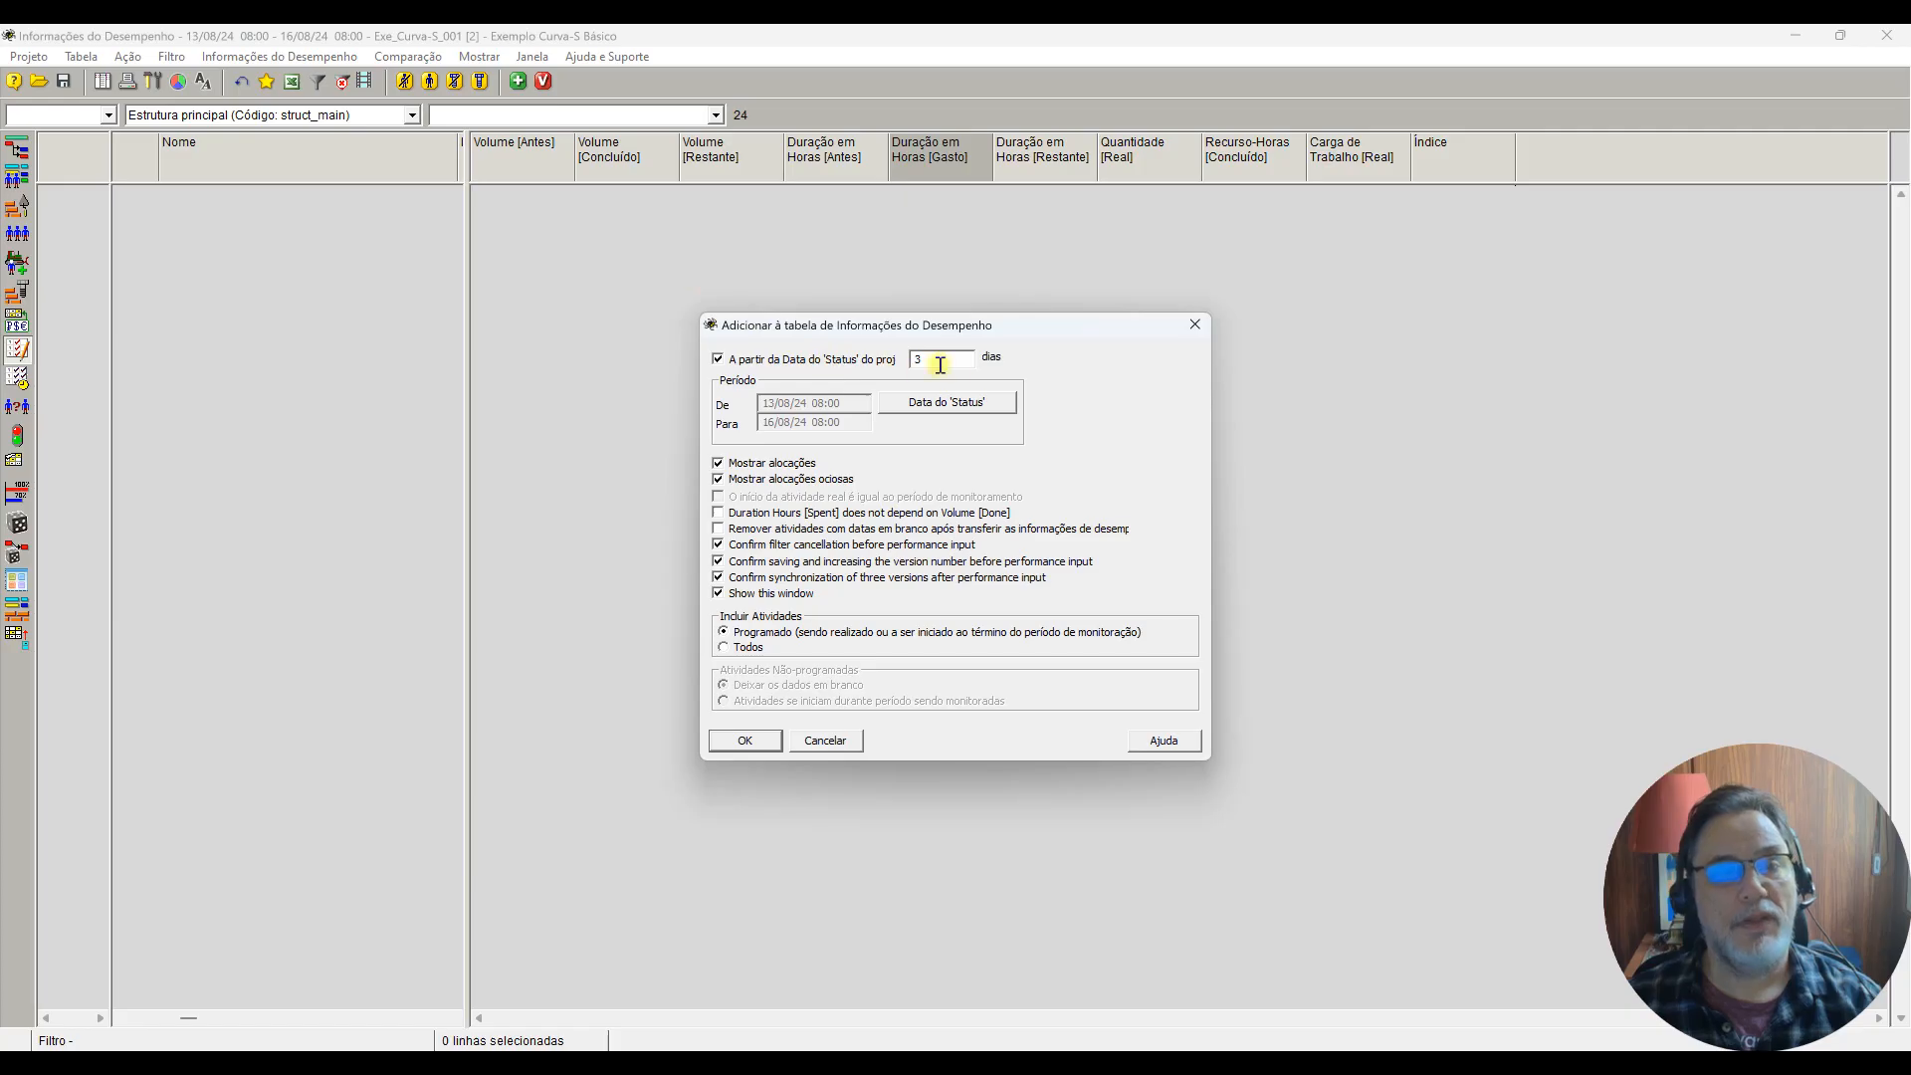
click(757, 741)
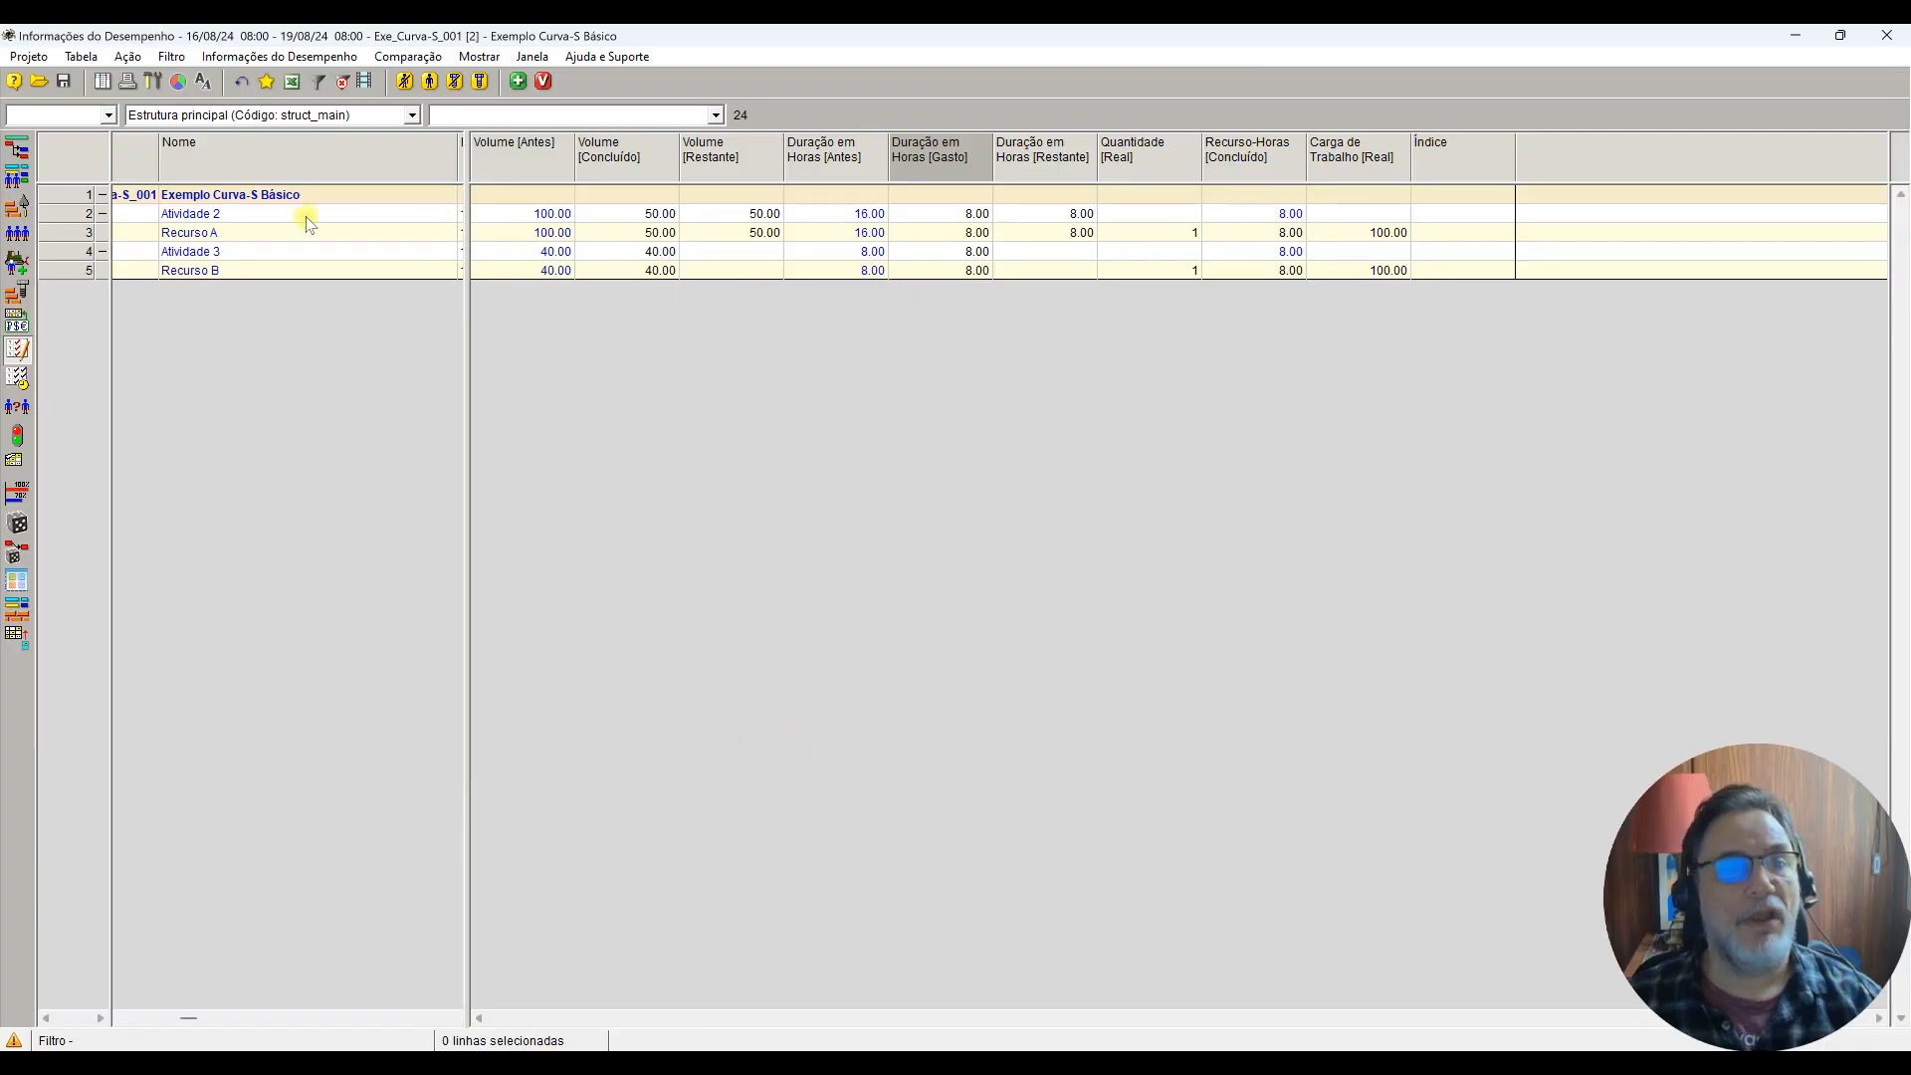
Step: Set the completed volume of Atividade 2 to 10 and its spent duration to 8 hours
click(617, 218)
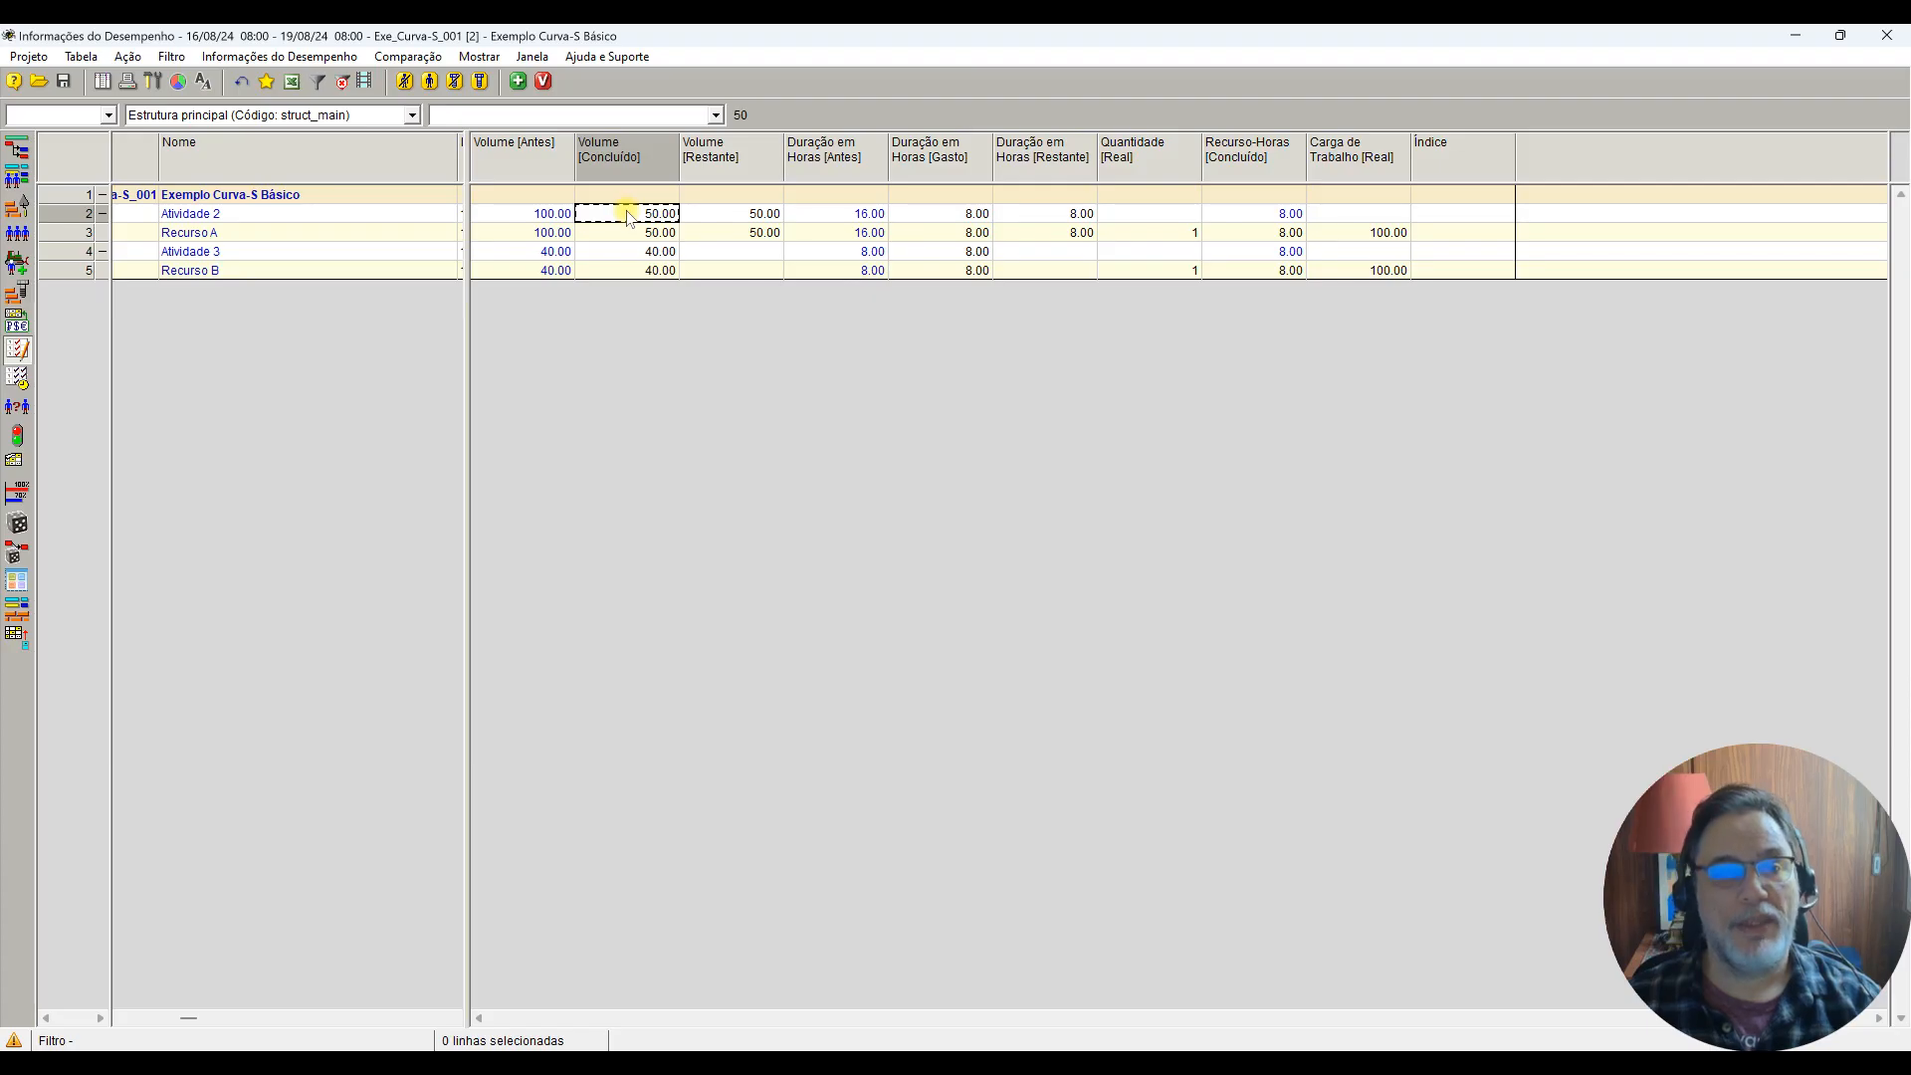
text(10)
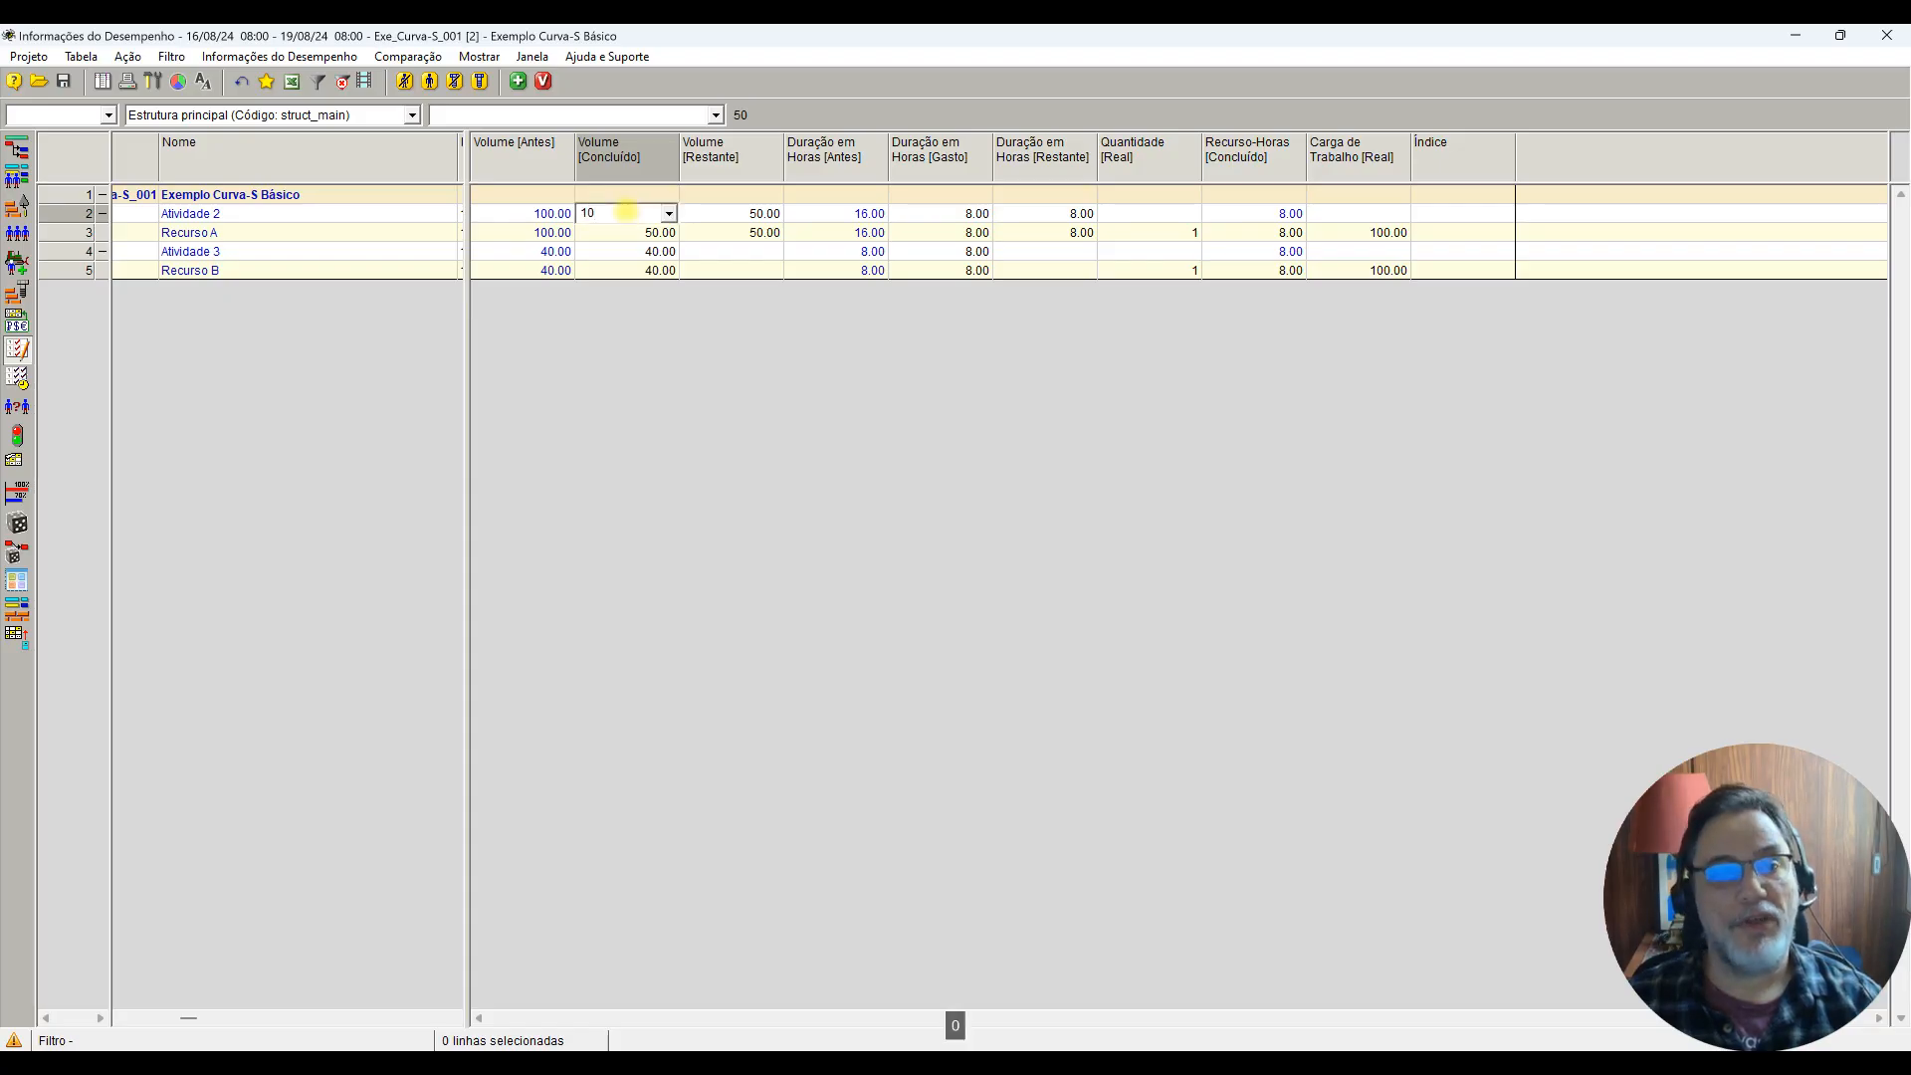
key(Return)
click(945, 218)
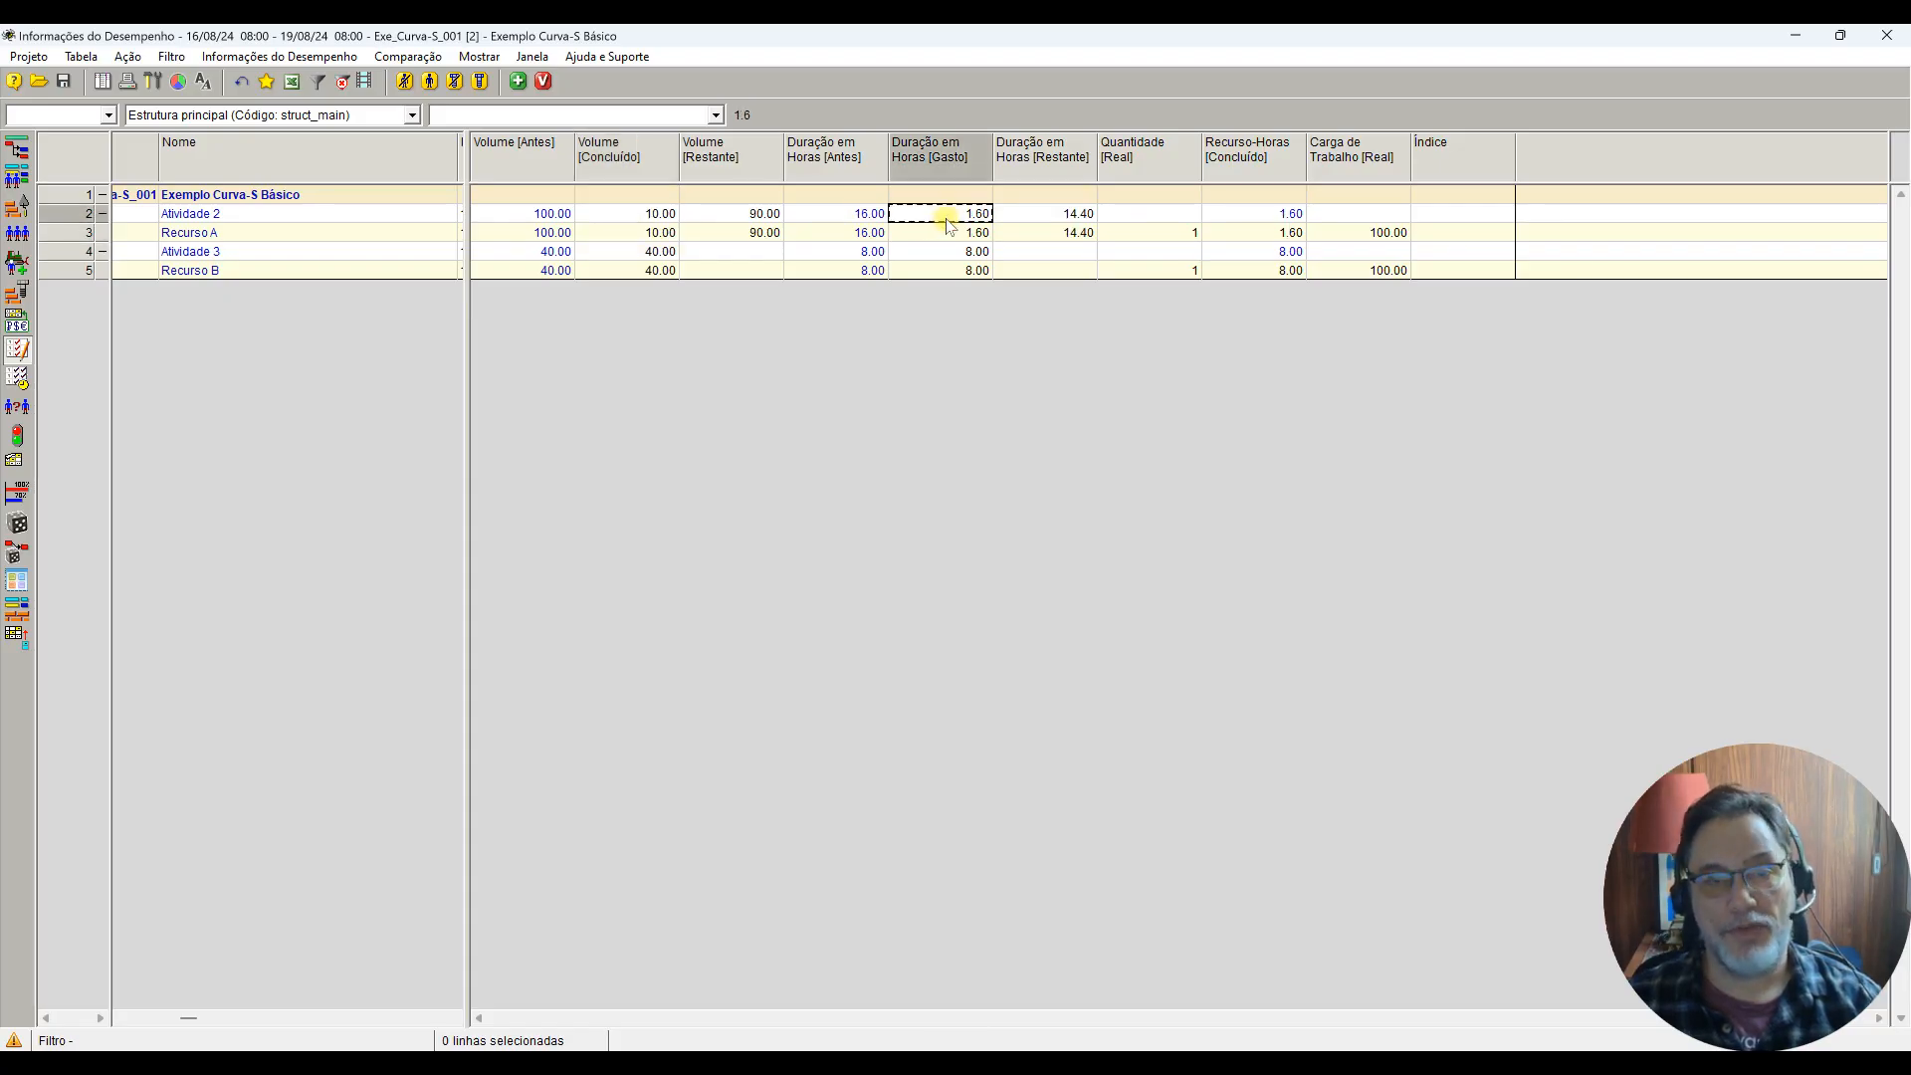
text(8)
key(Return)
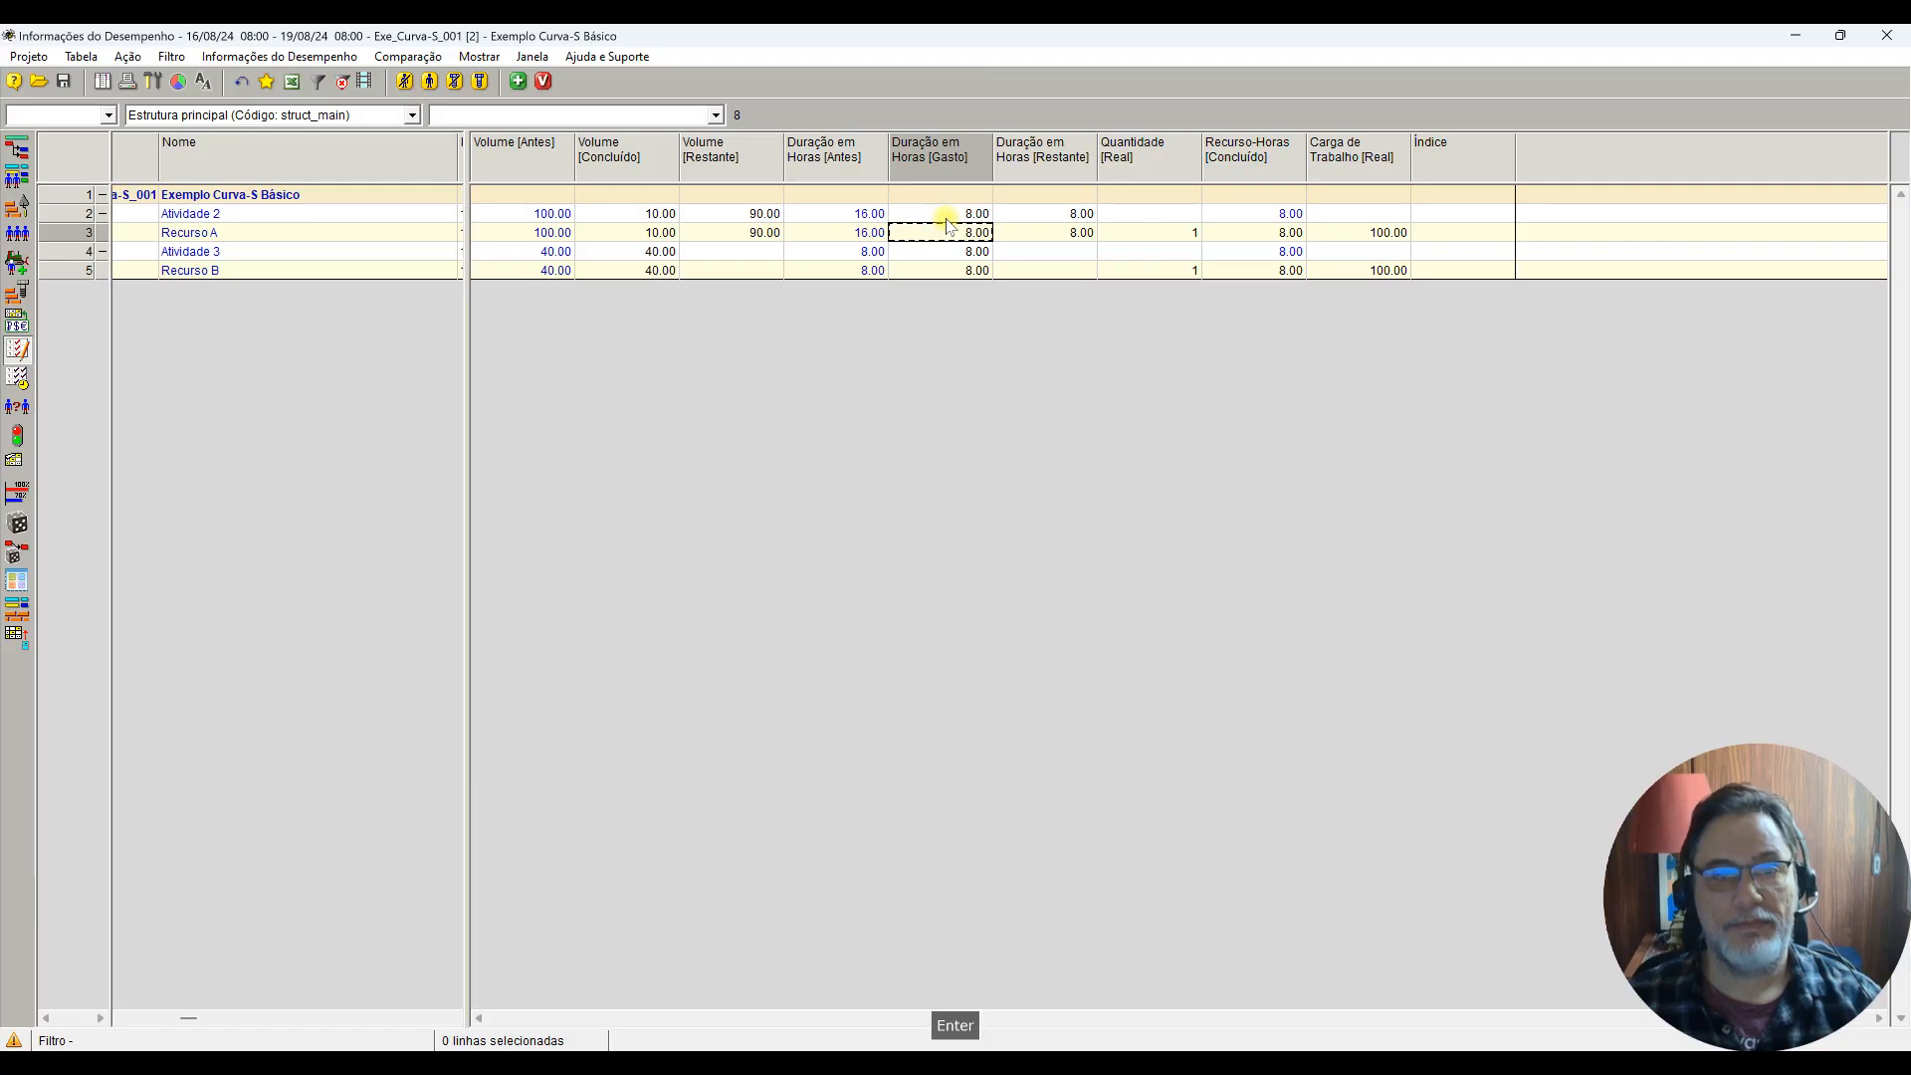
click(945, 217)
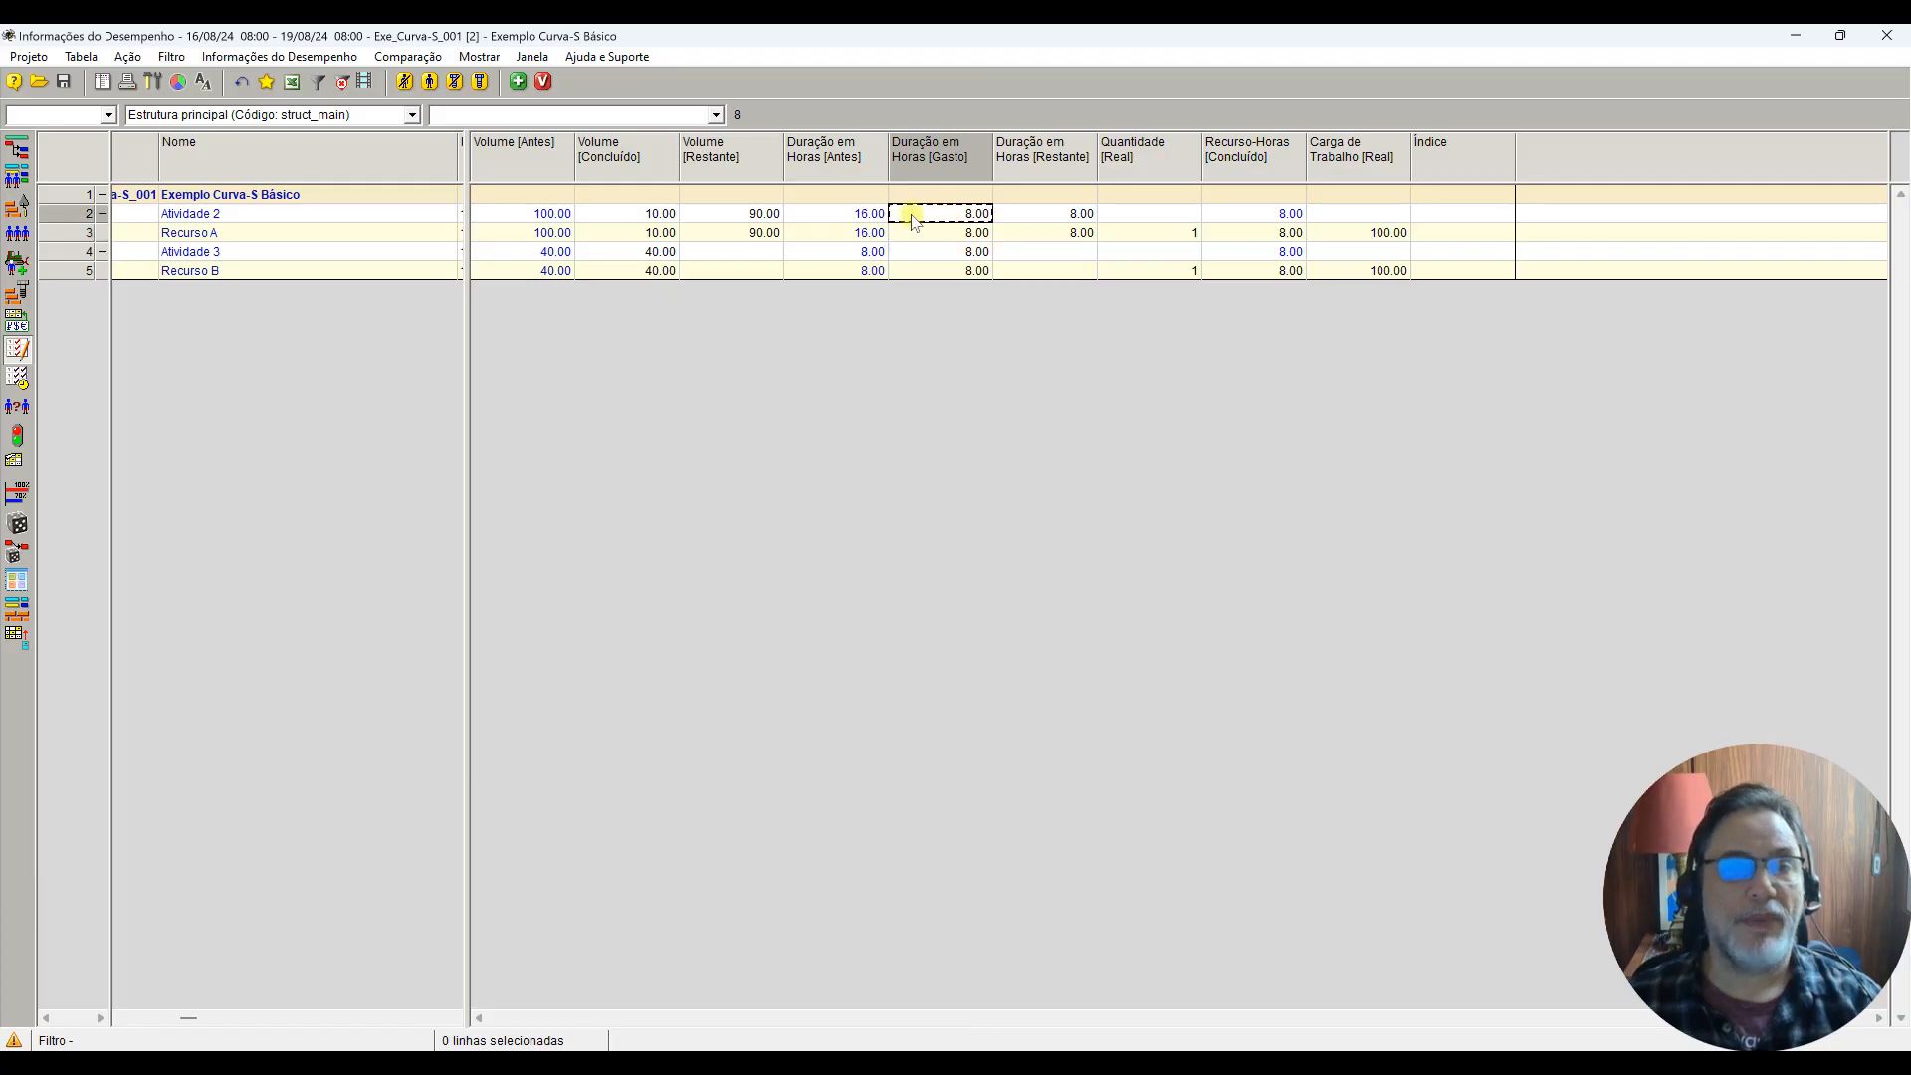
Step: Set Atividade 3 to a completed volume of 20, with 8 hours spent and 8 hours remaining
click(652, 251)
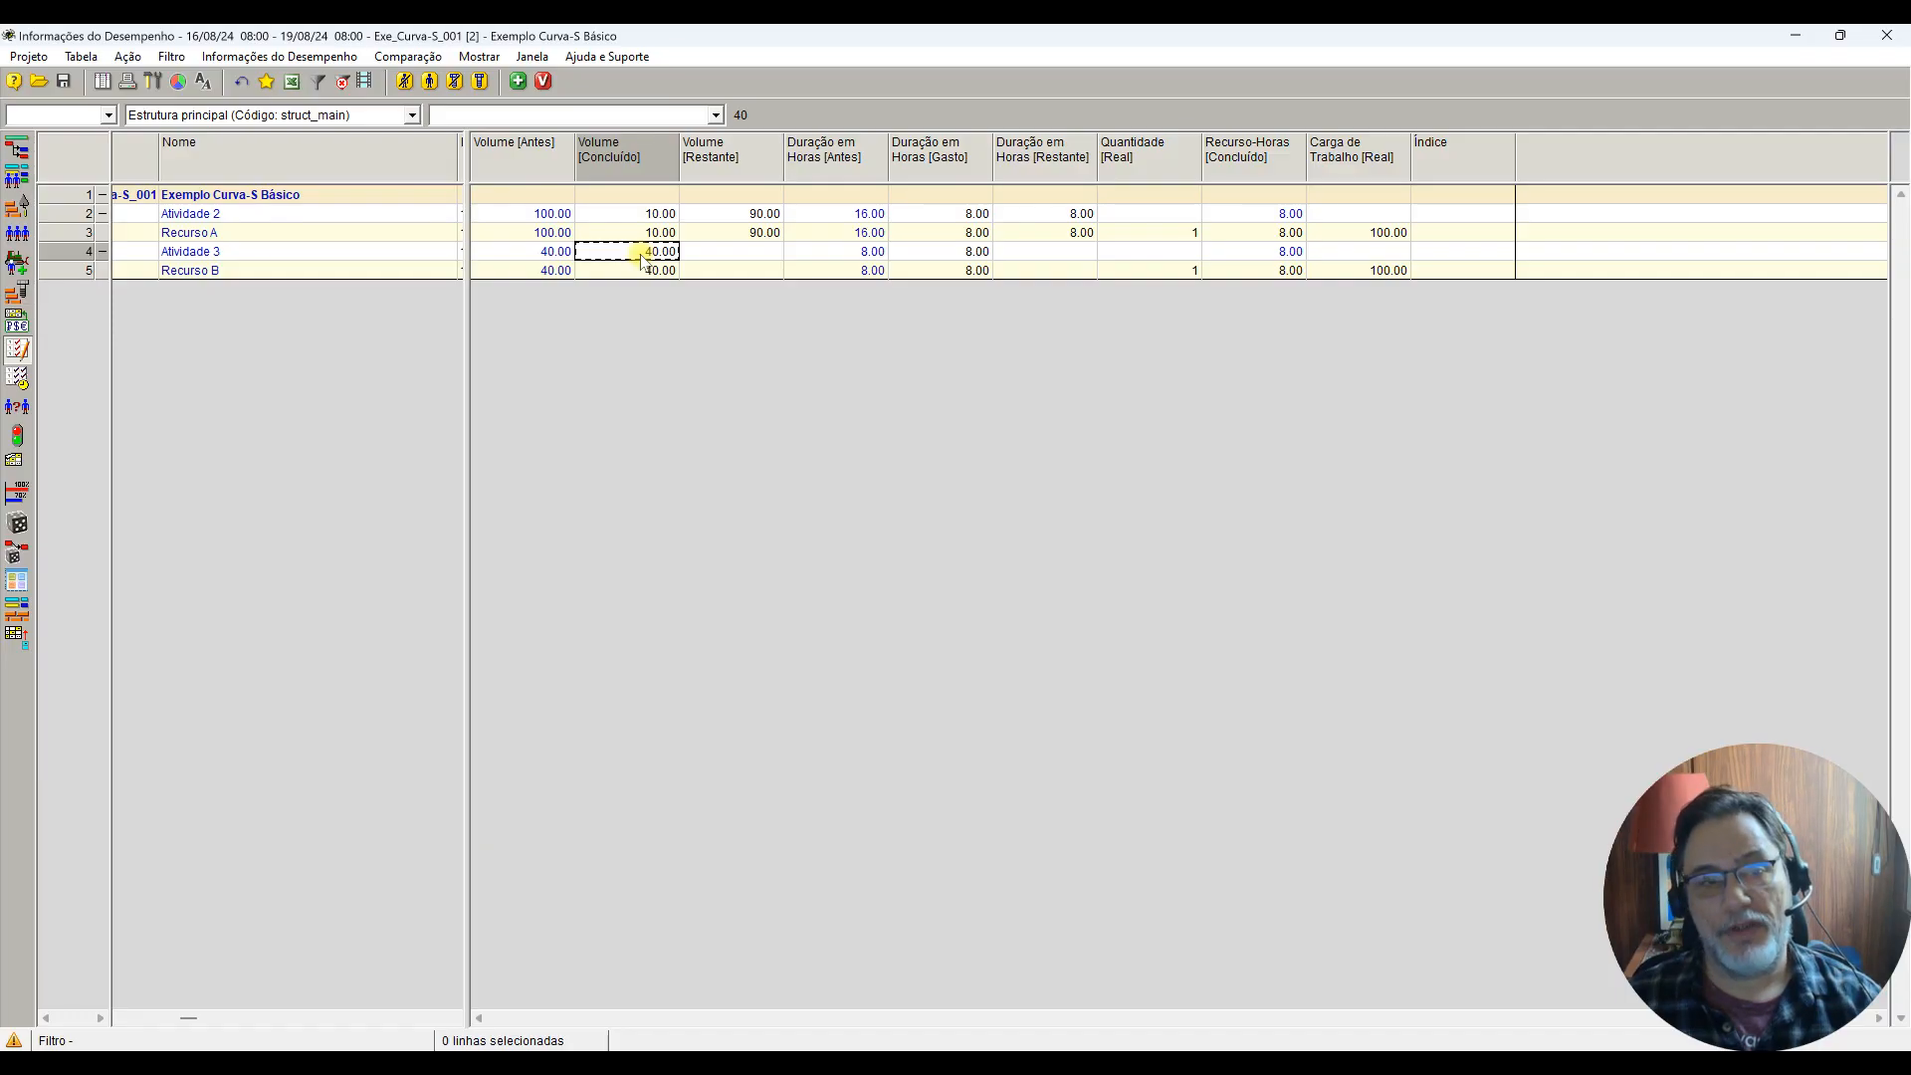
text(20)
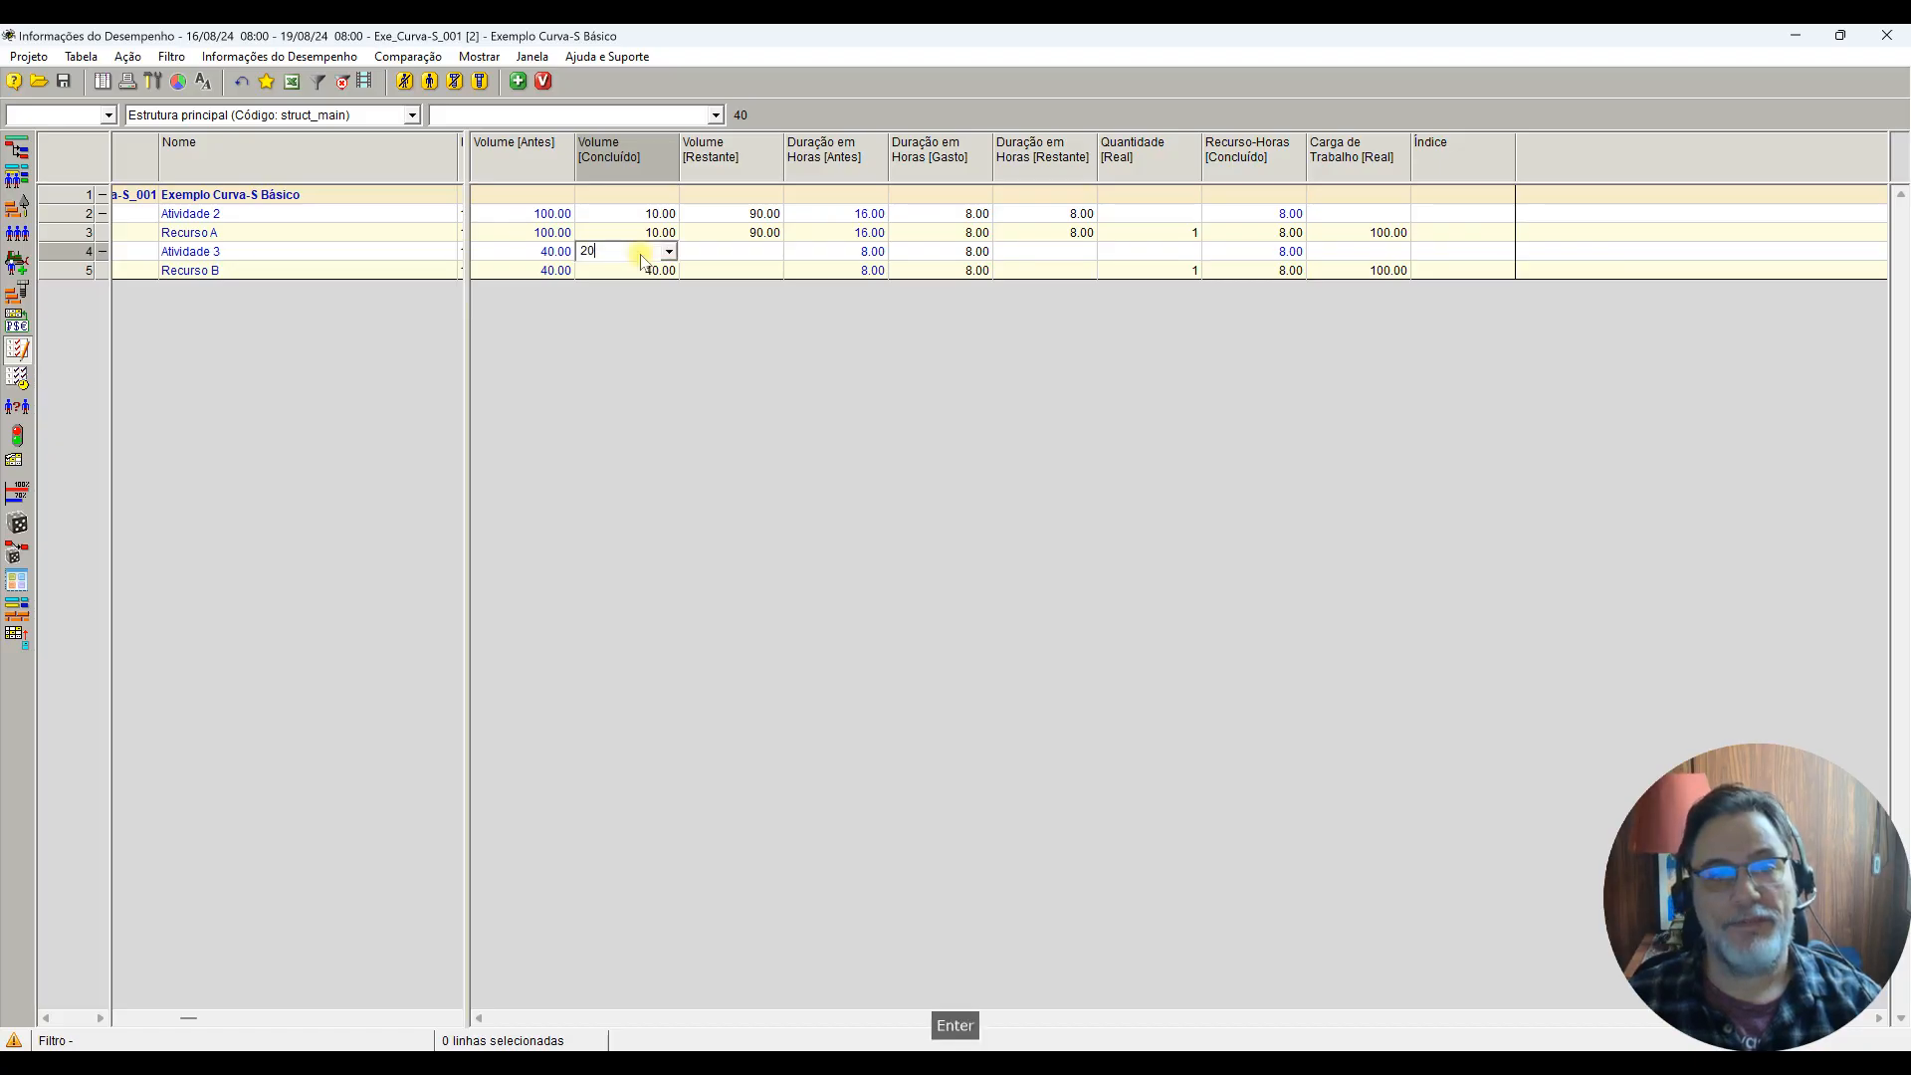
key(Return)
click(961, 253)
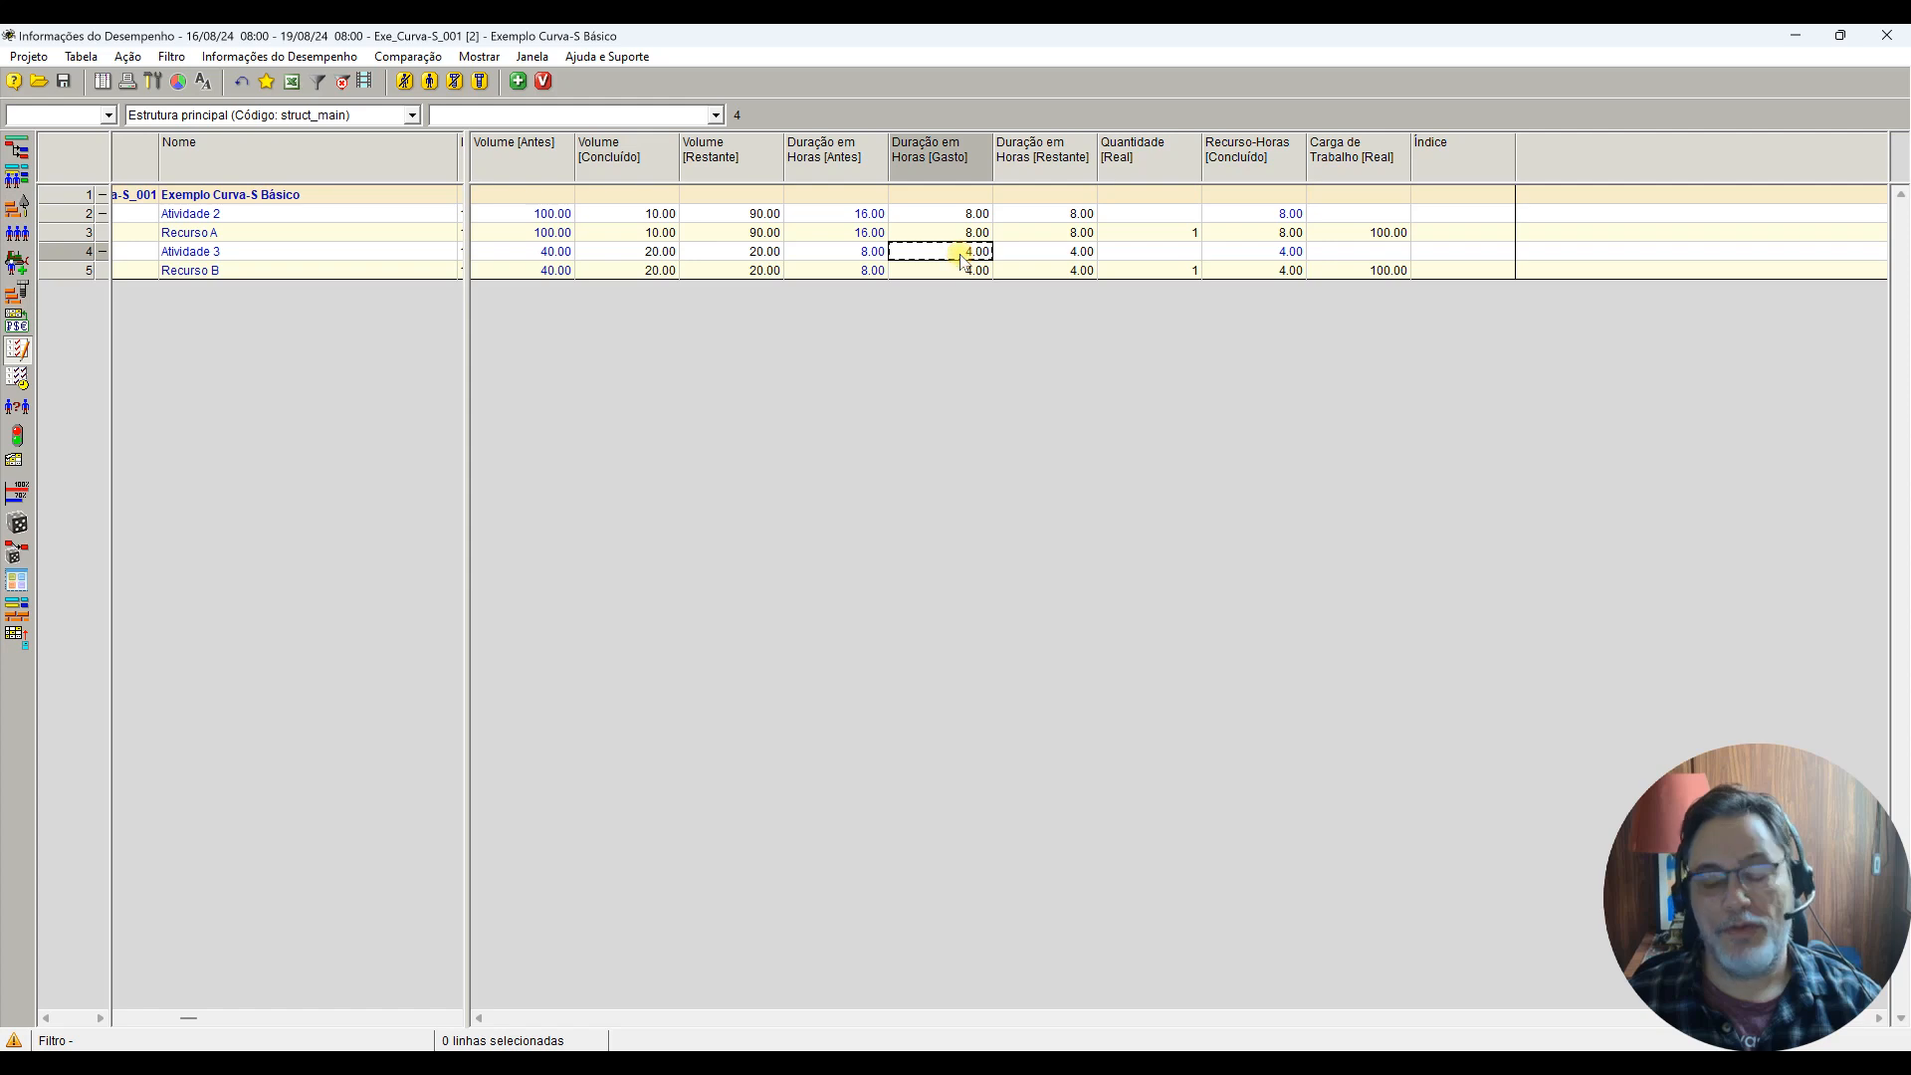
text(8)
key(Return)
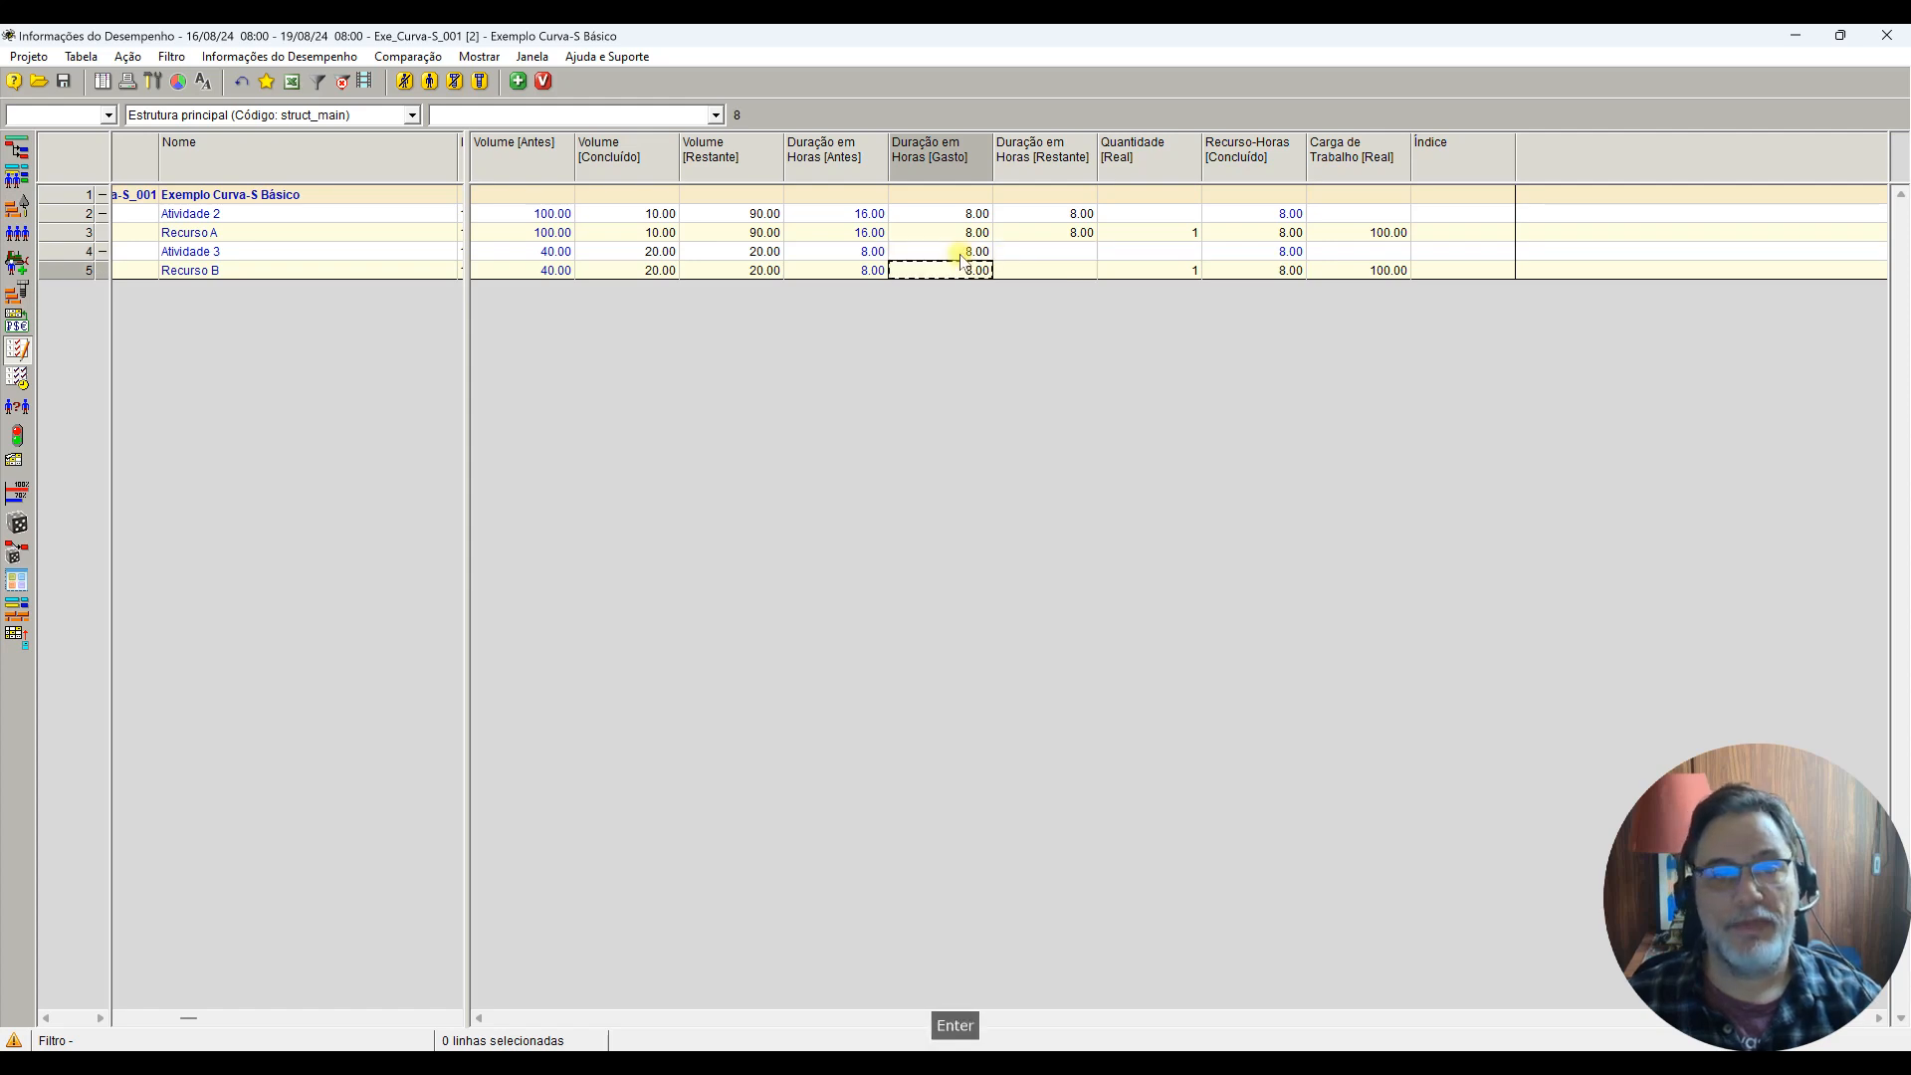
click(1052, 254)
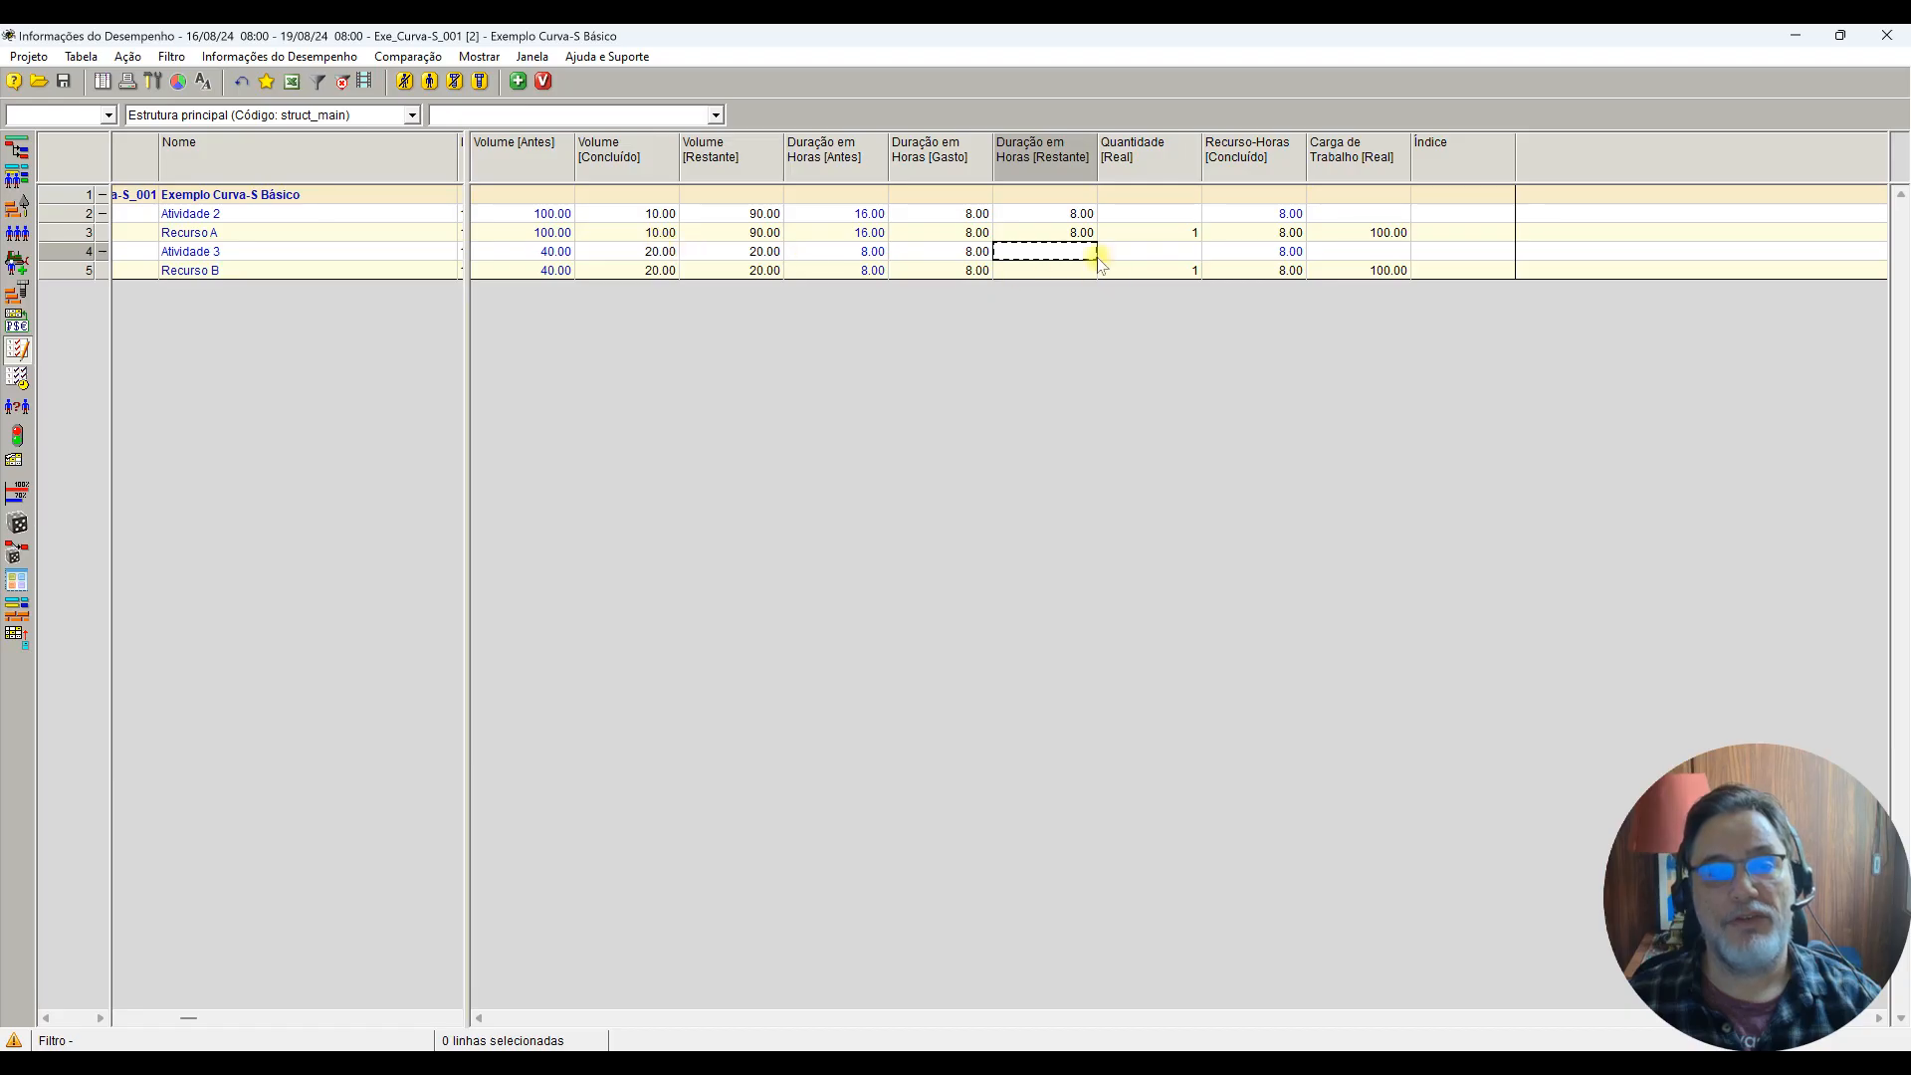
text(8)
key(Return)
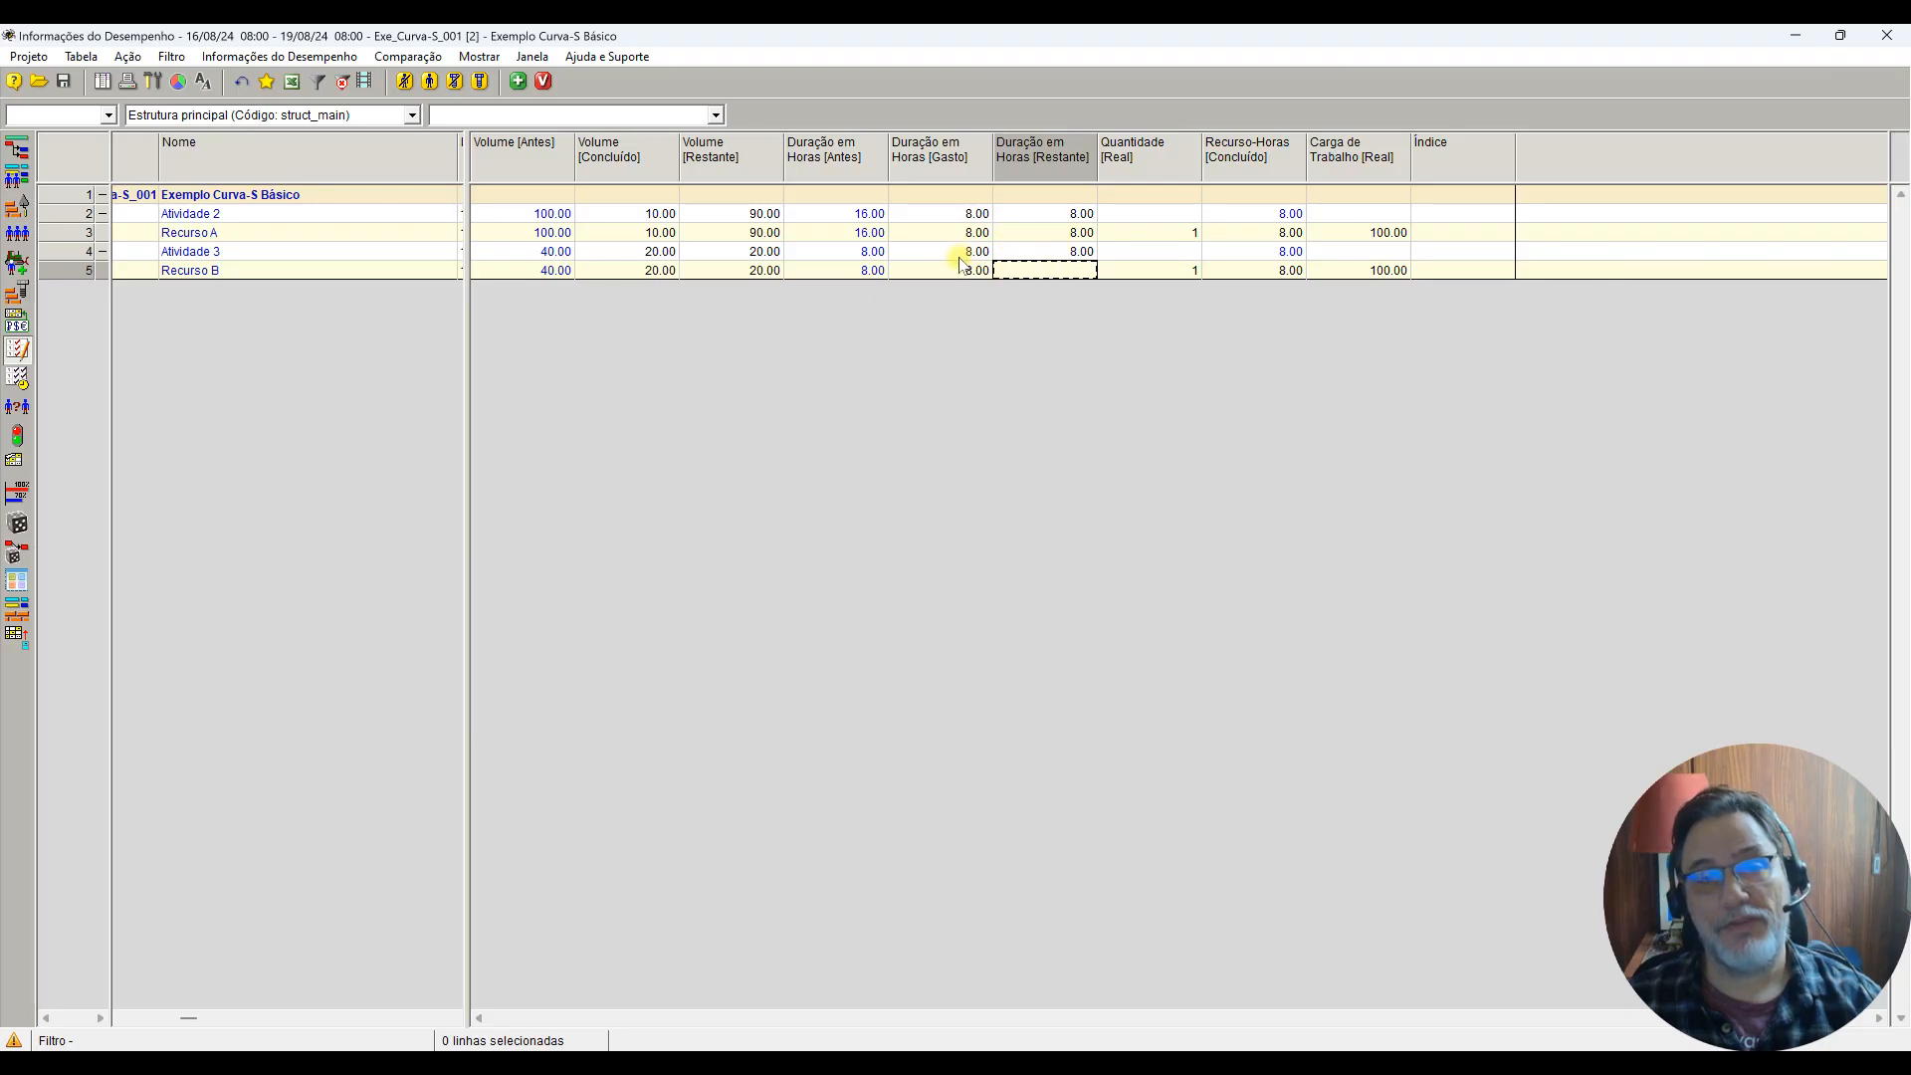
Step: Transfer the recorded performance data of Atividade 2 and Atividade 3 to the project and re-level its resources with the Otimização Plus method
click(543, 83)
click(924, 611)
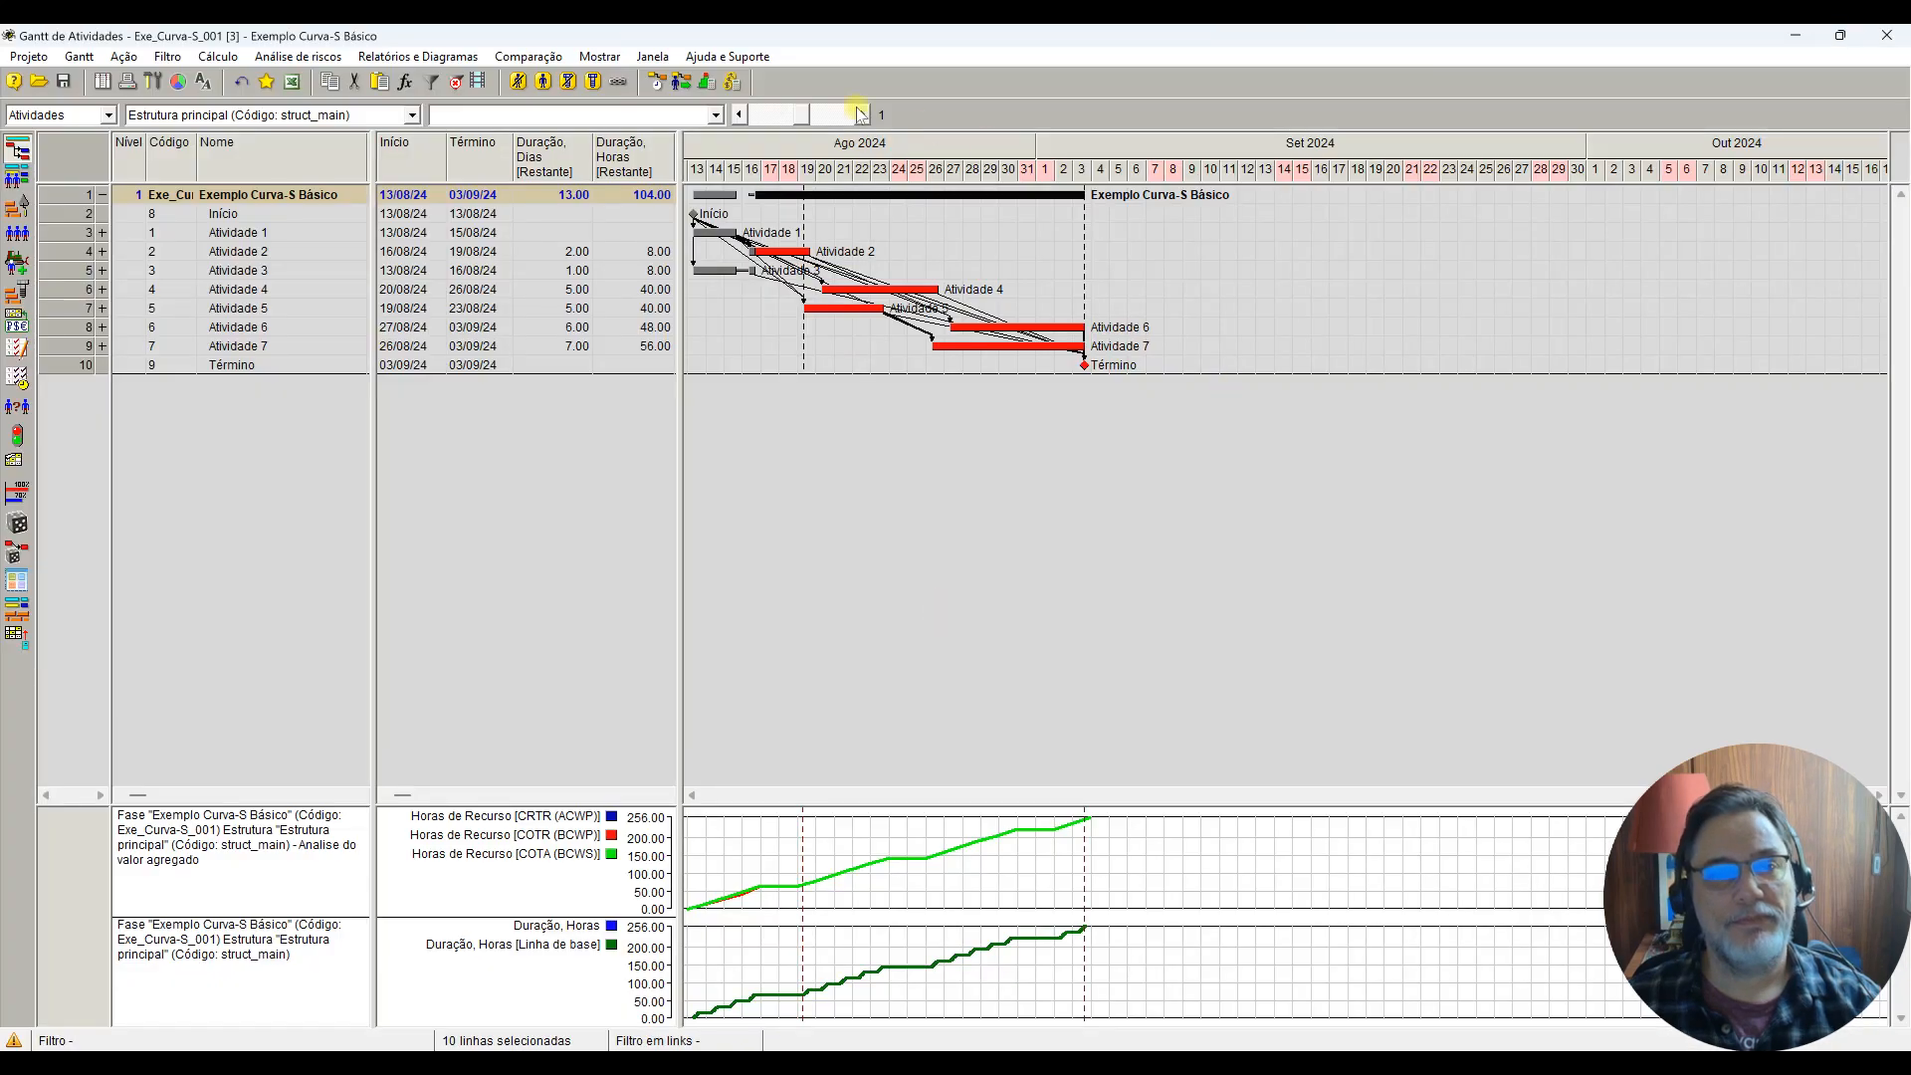
click(681, 82)
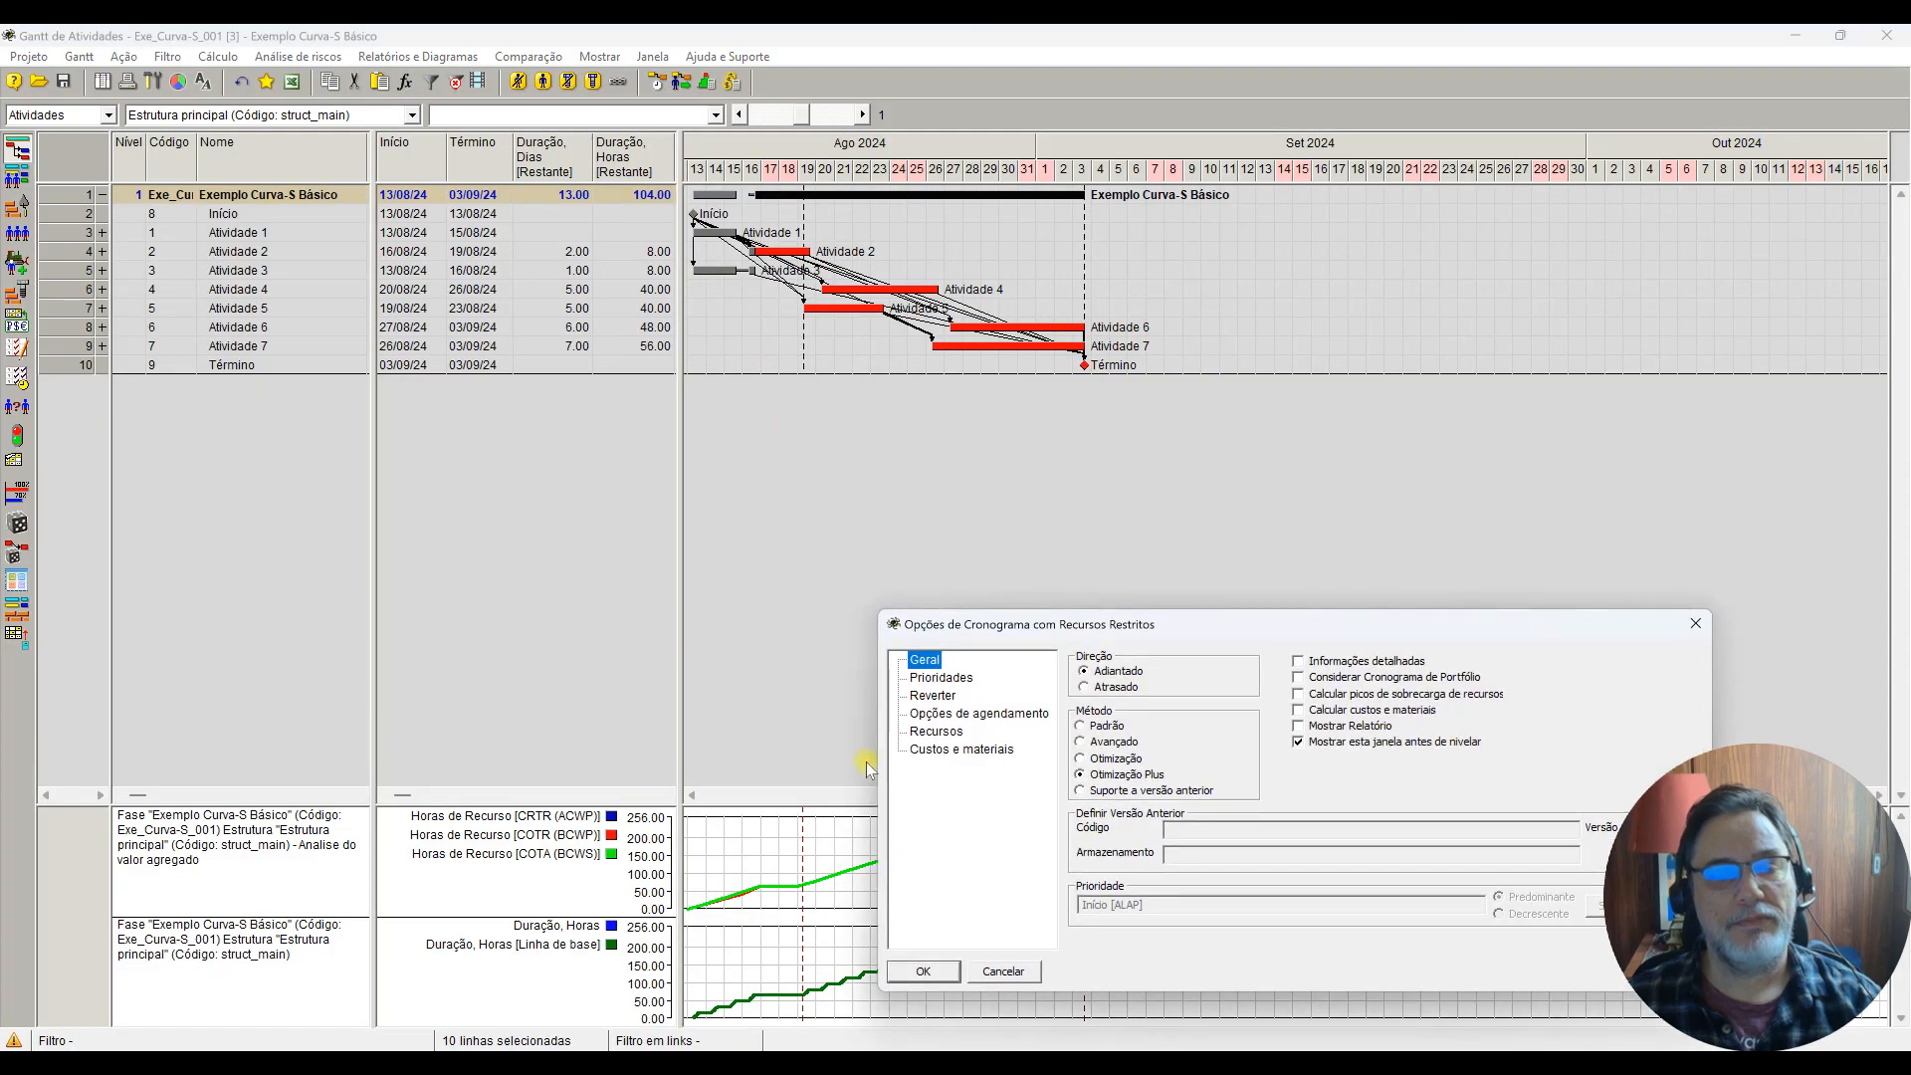
click(923, 971)
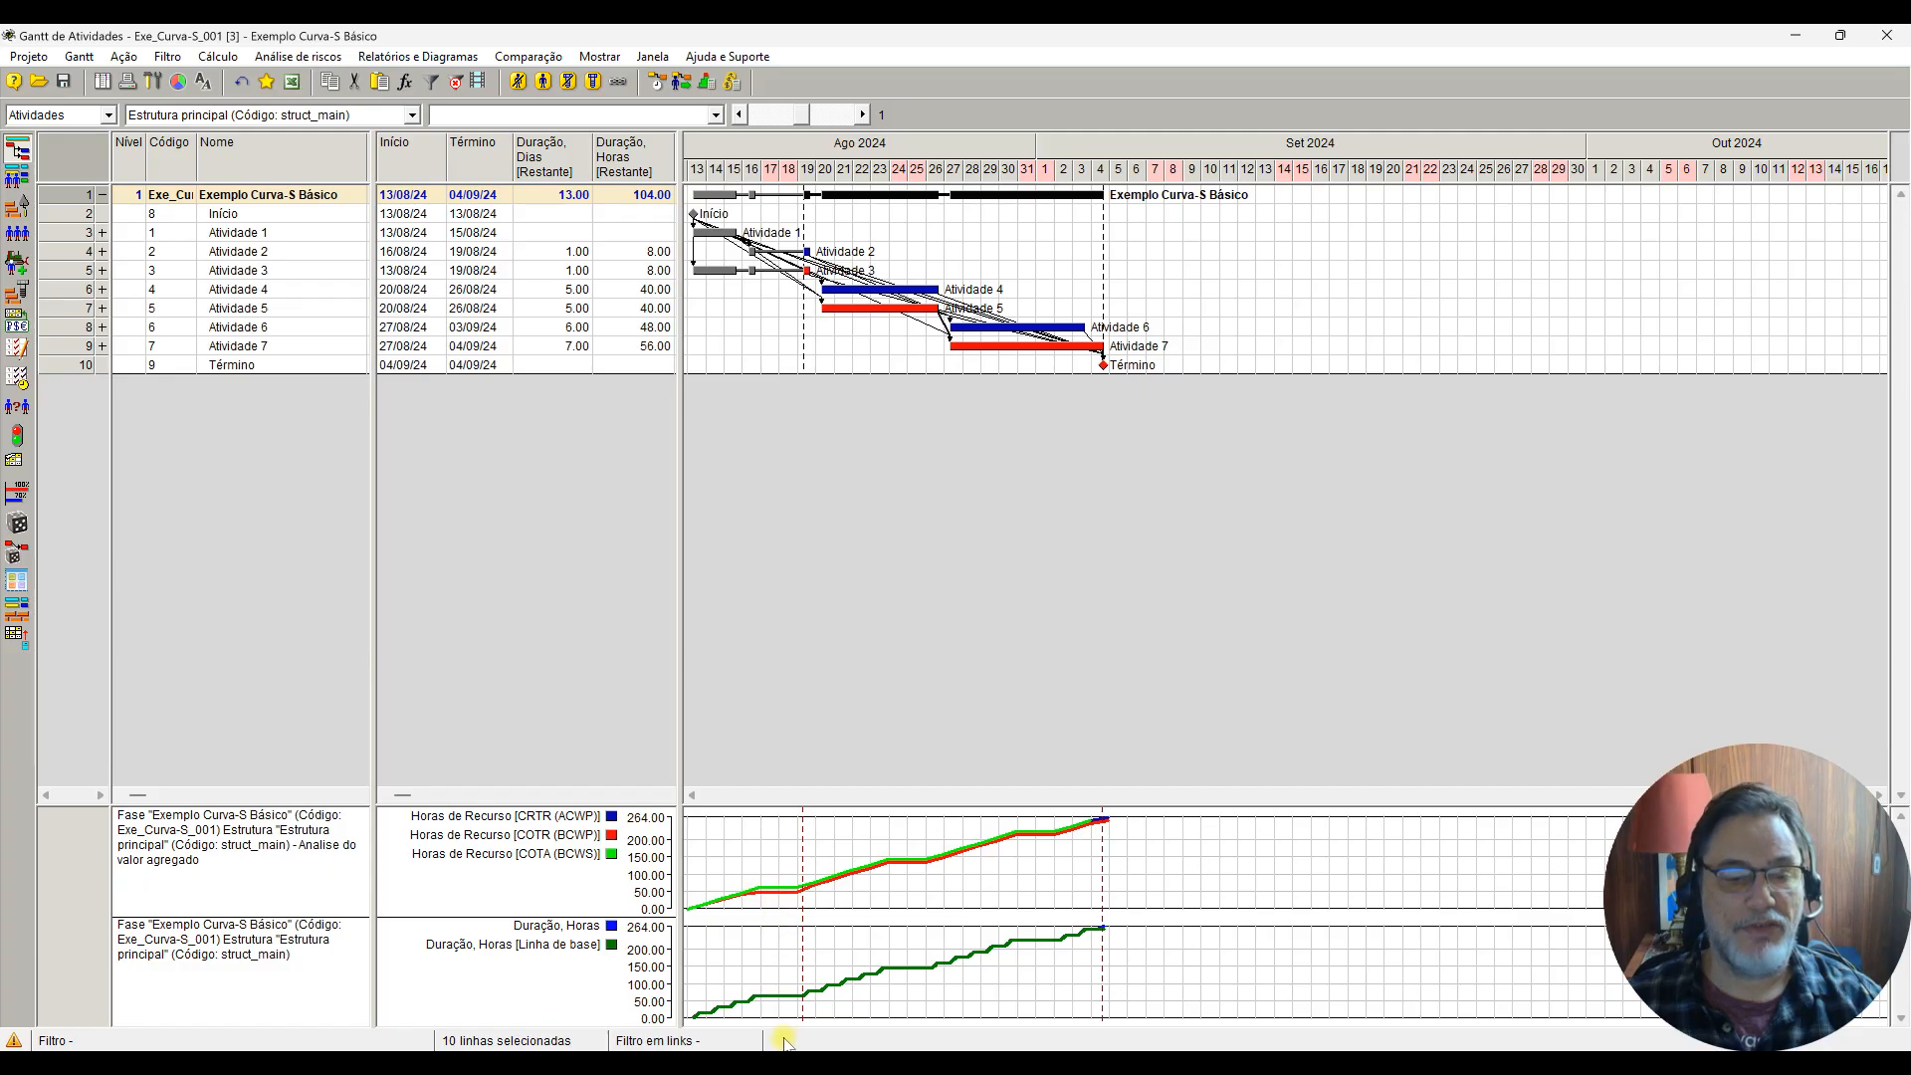
mouse_move(783, 260)
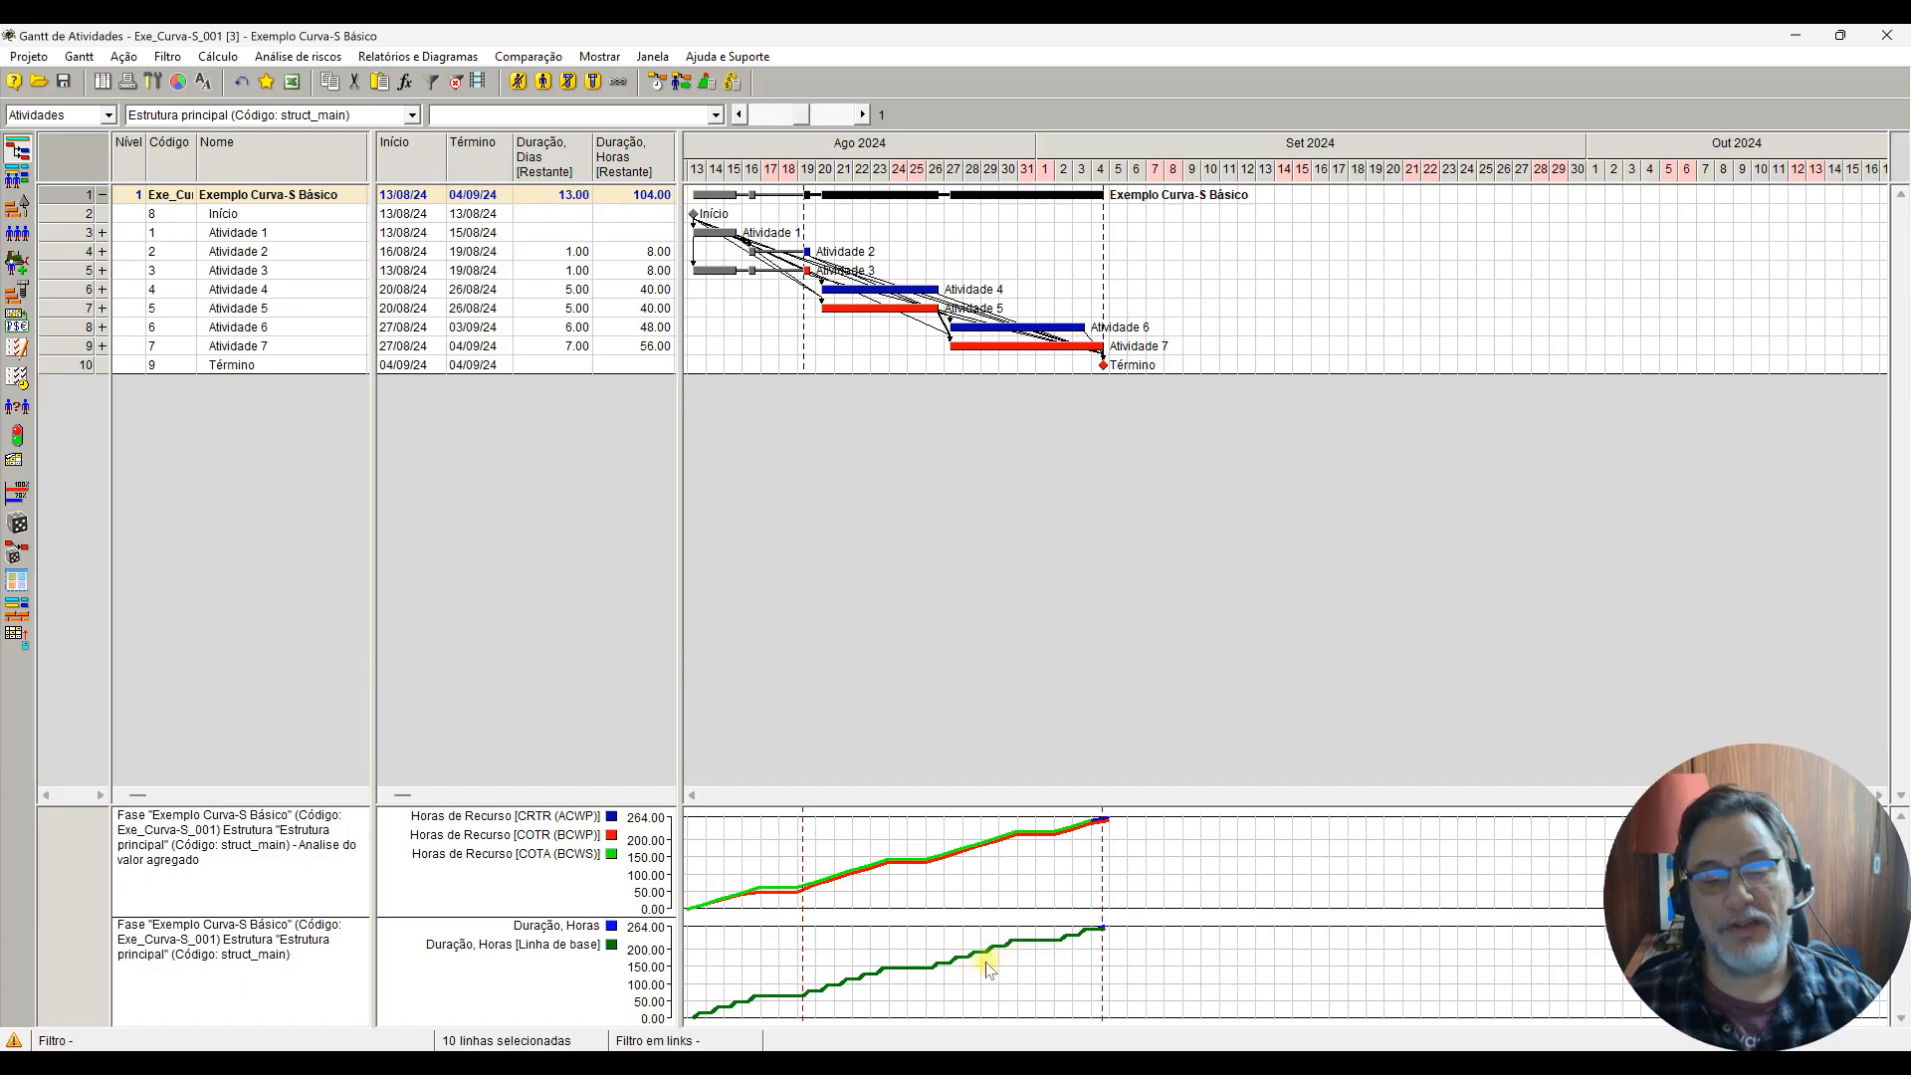
Step: Enlarge the duration-versus-baseline S-curve diagram on the project dashboard and return to the activity Gantt
click(18, 587)
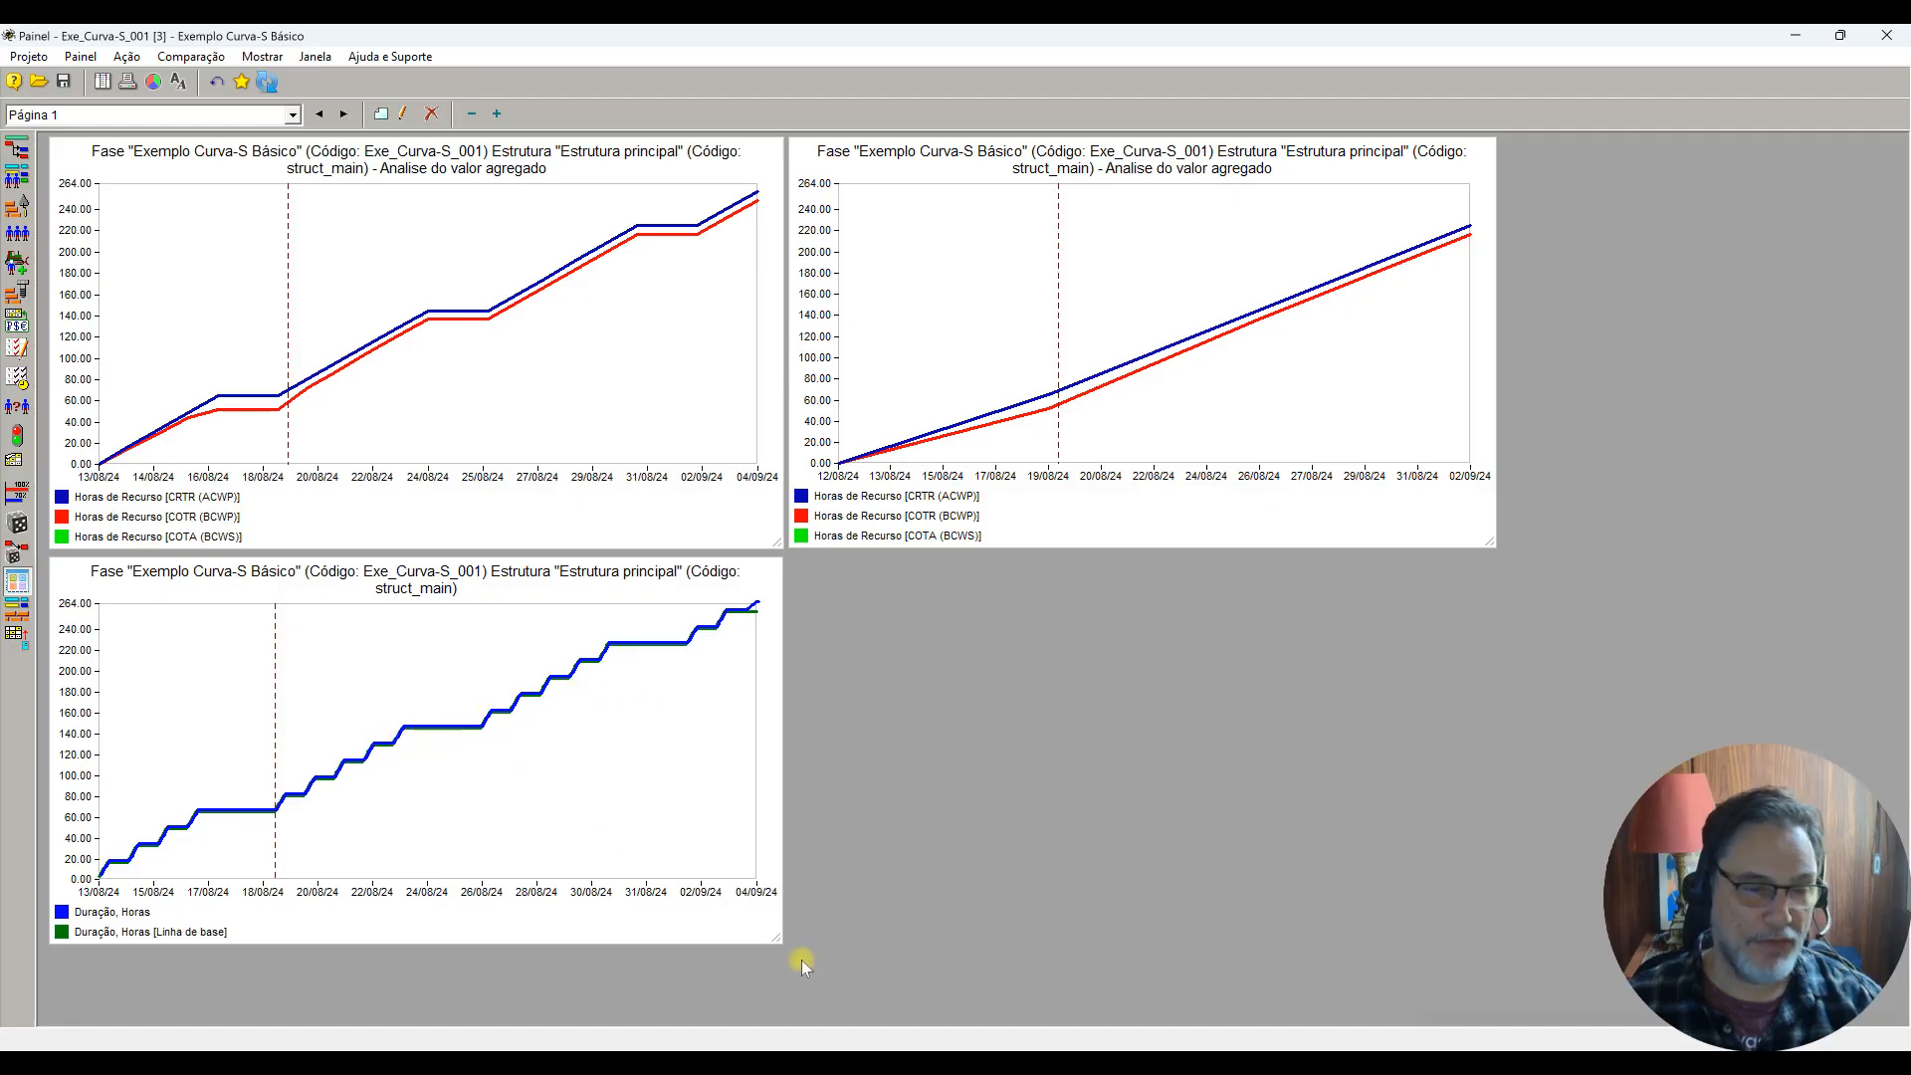
drag(781, 941, 1322, 1015)
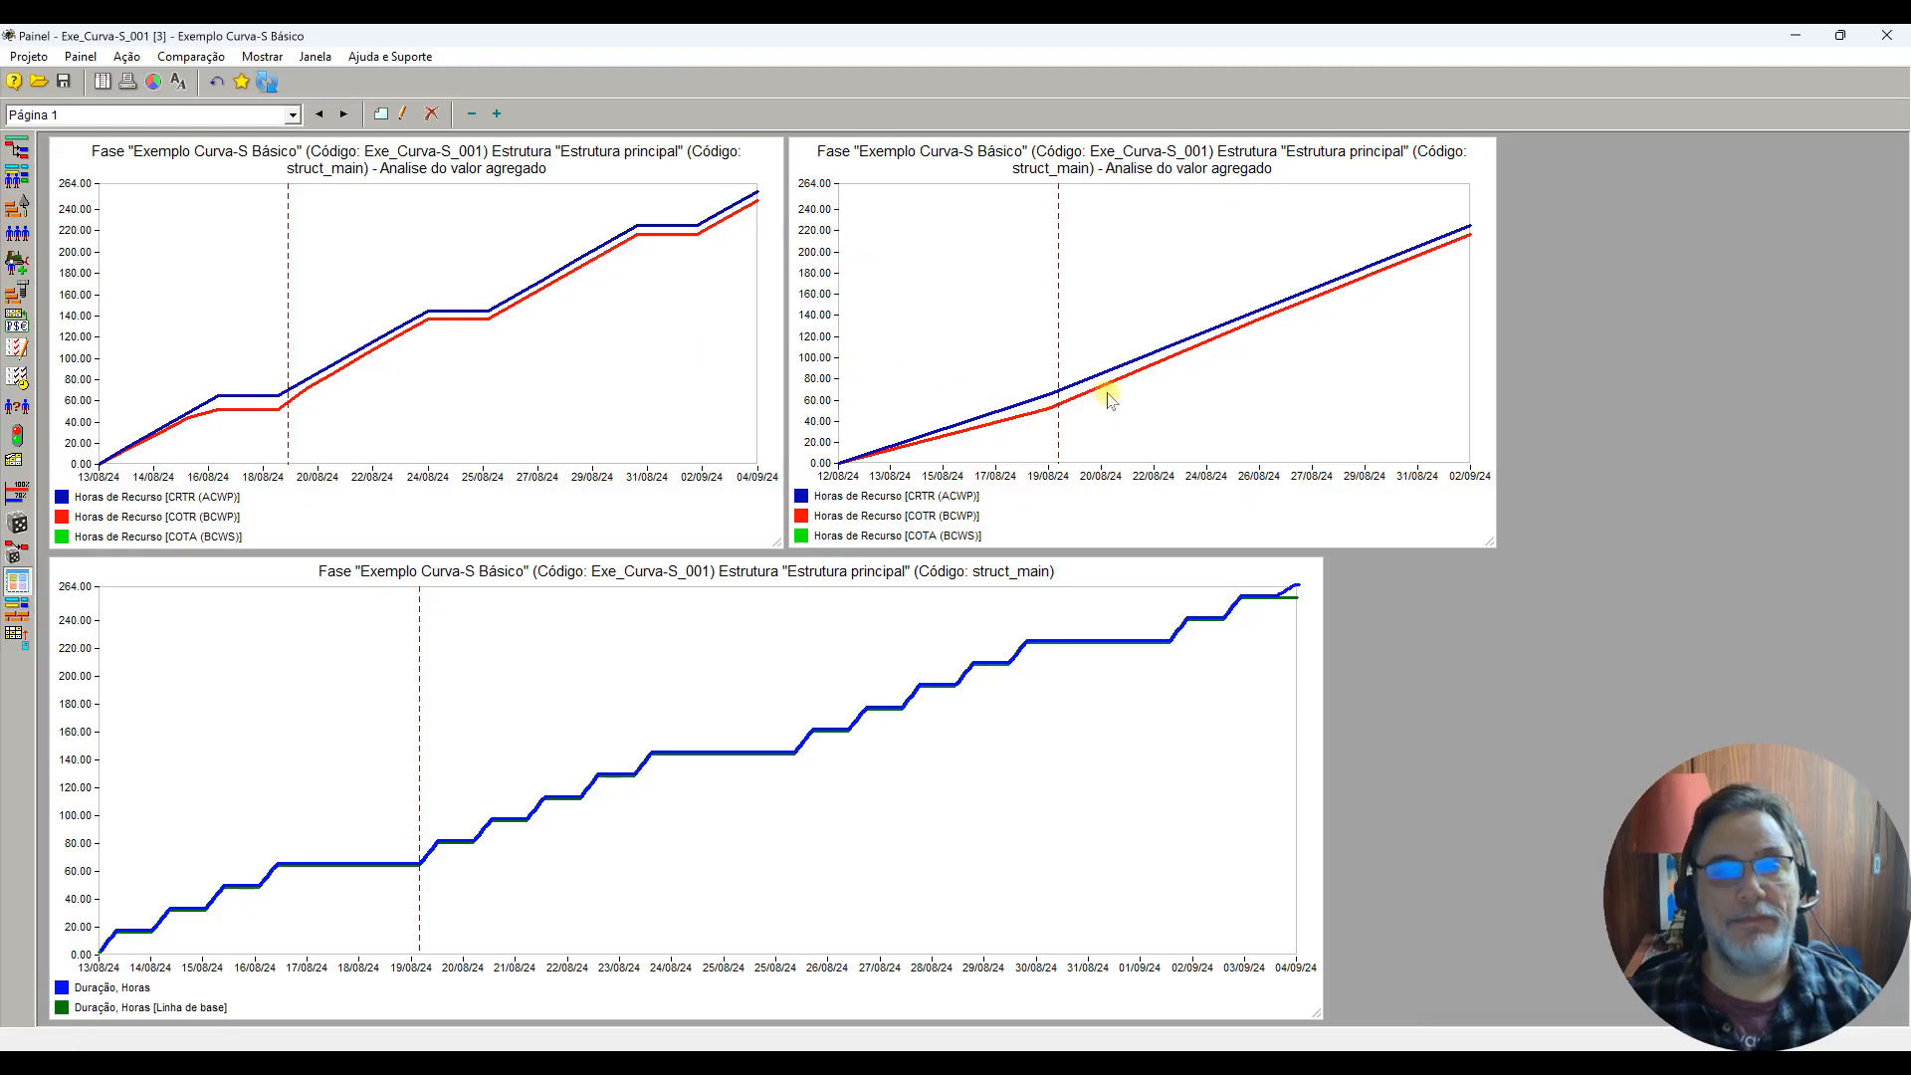
click(20, 151)
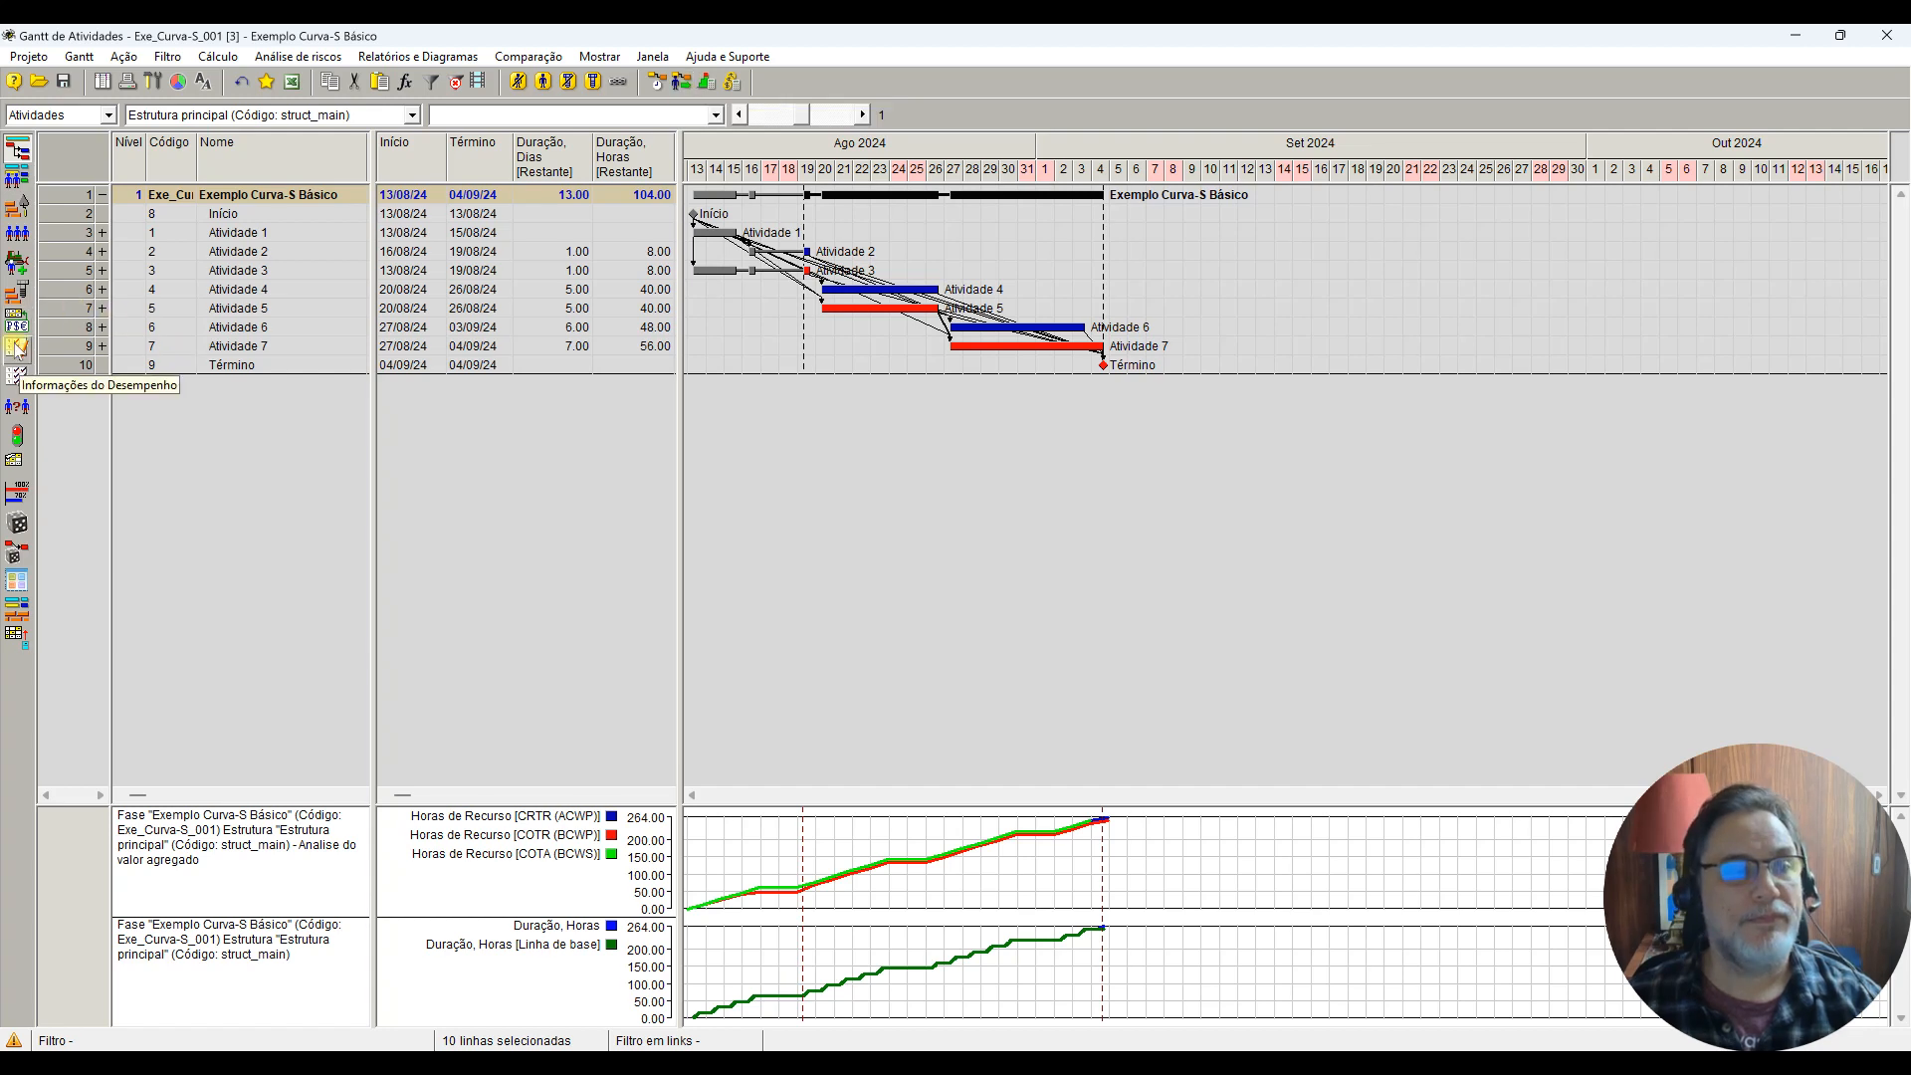
Step: Narrow the remaining duration columns and widen the Gantt's activity table to reveal the Volume [Restante] and Unidade de Volume columns
drag(593, 159, 810, 171)
click(683, 84)
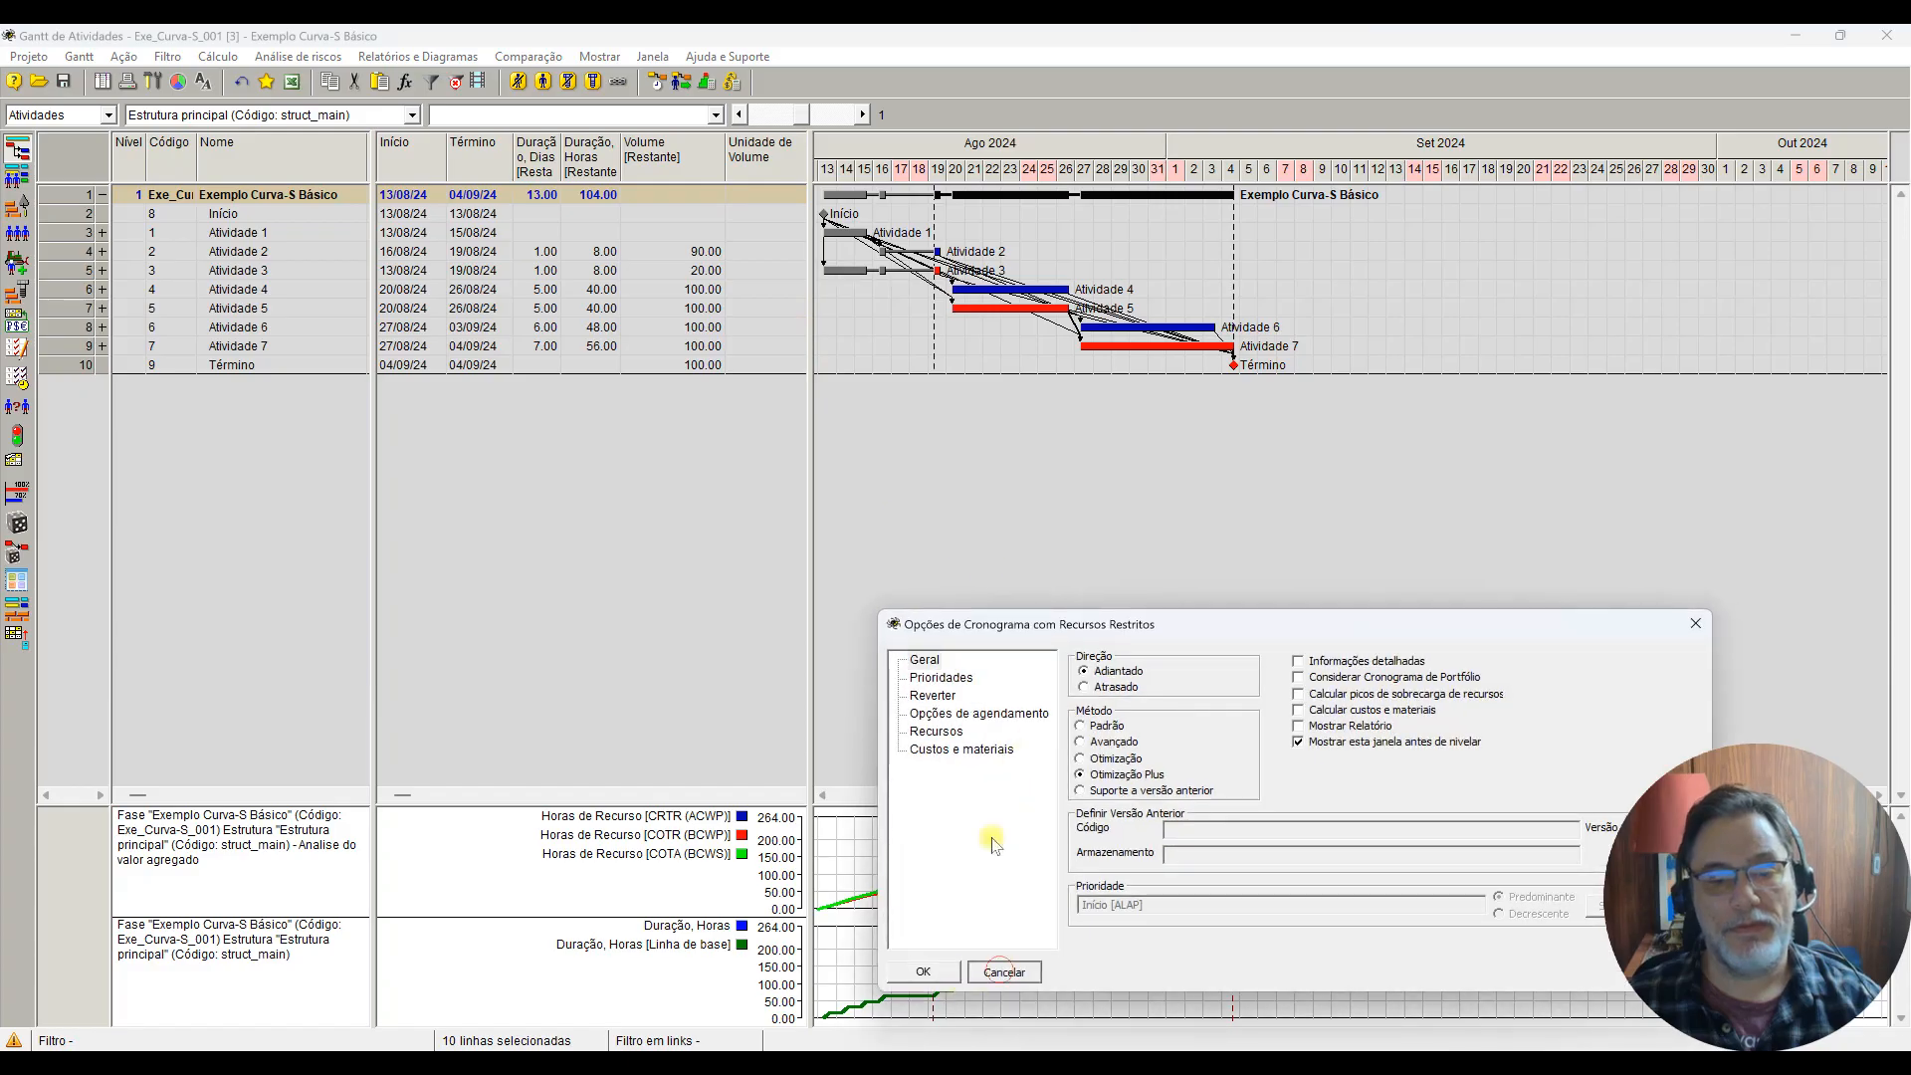
click(951, 975)
Step: Run the cost and materials calculation with EVA parameters based on Horas de Recurso and the time deviation included
click(732, 81)
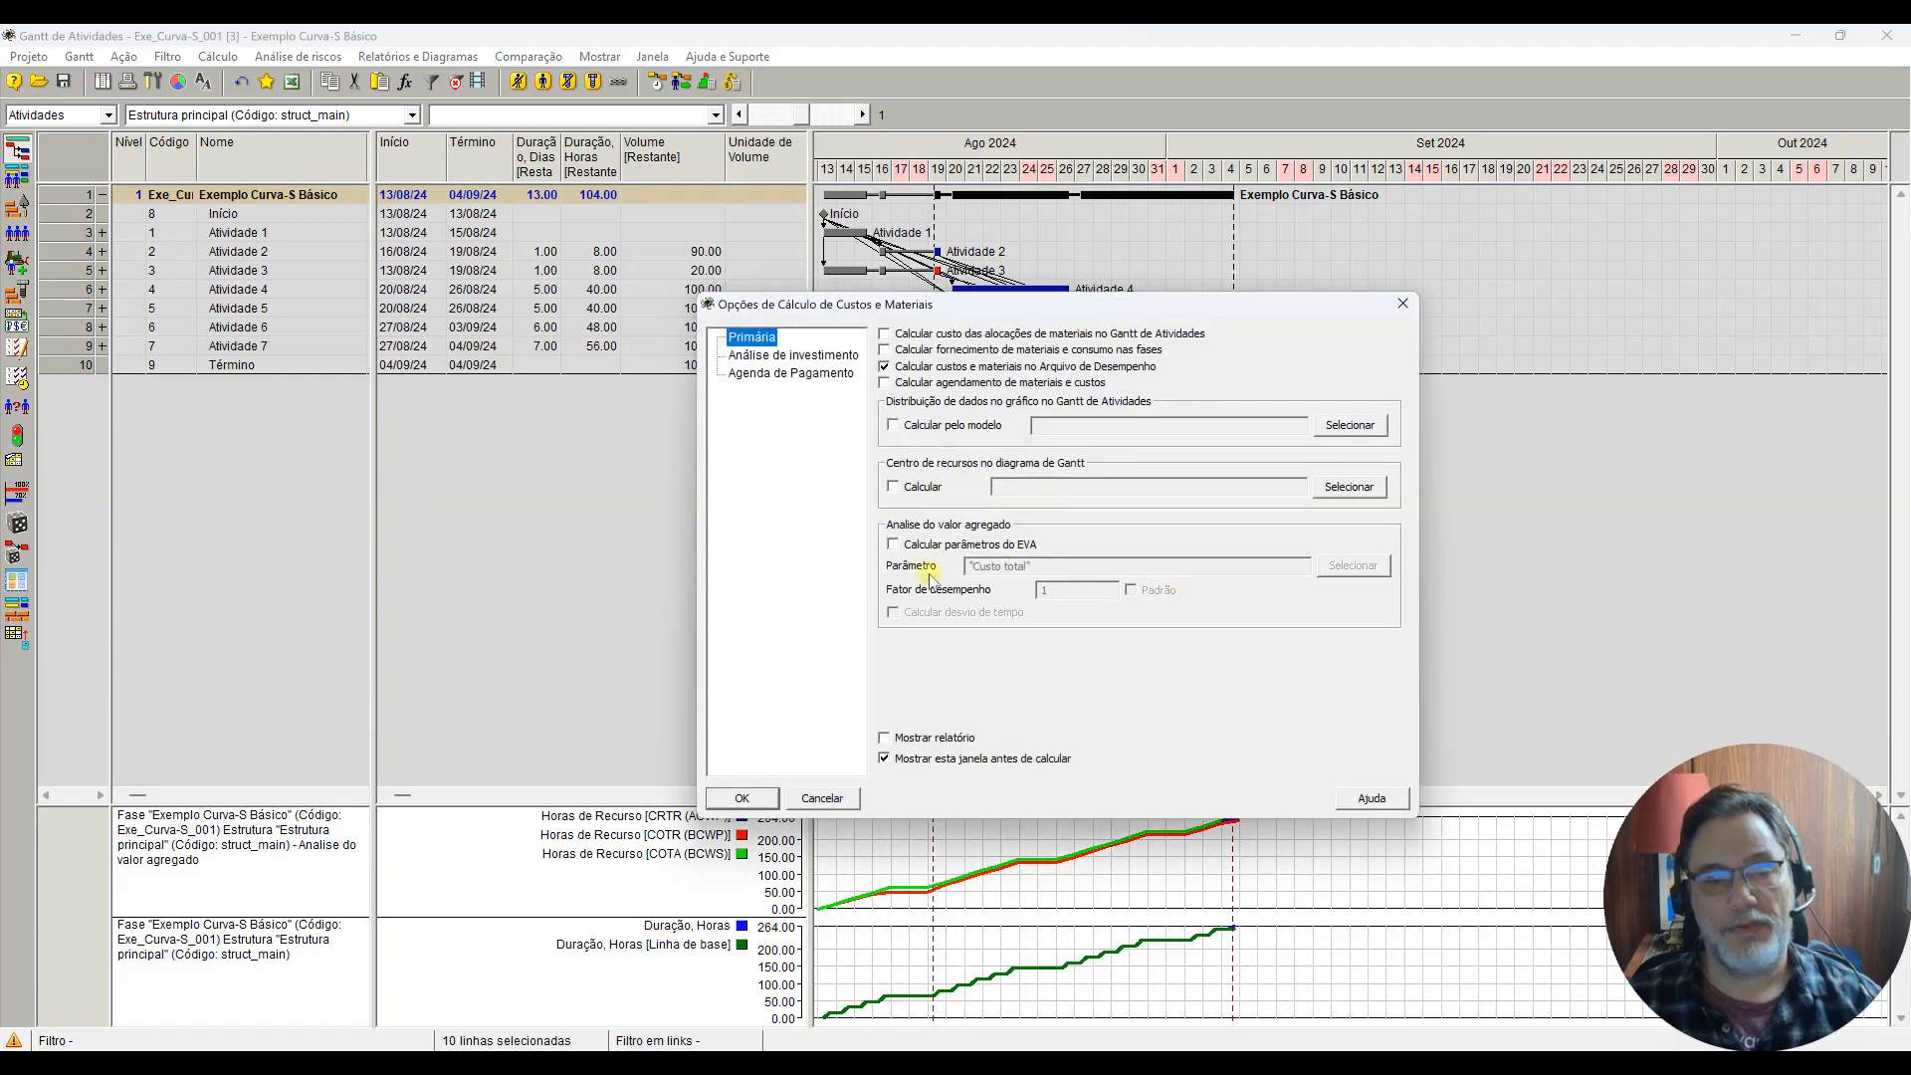
click(892, 543)
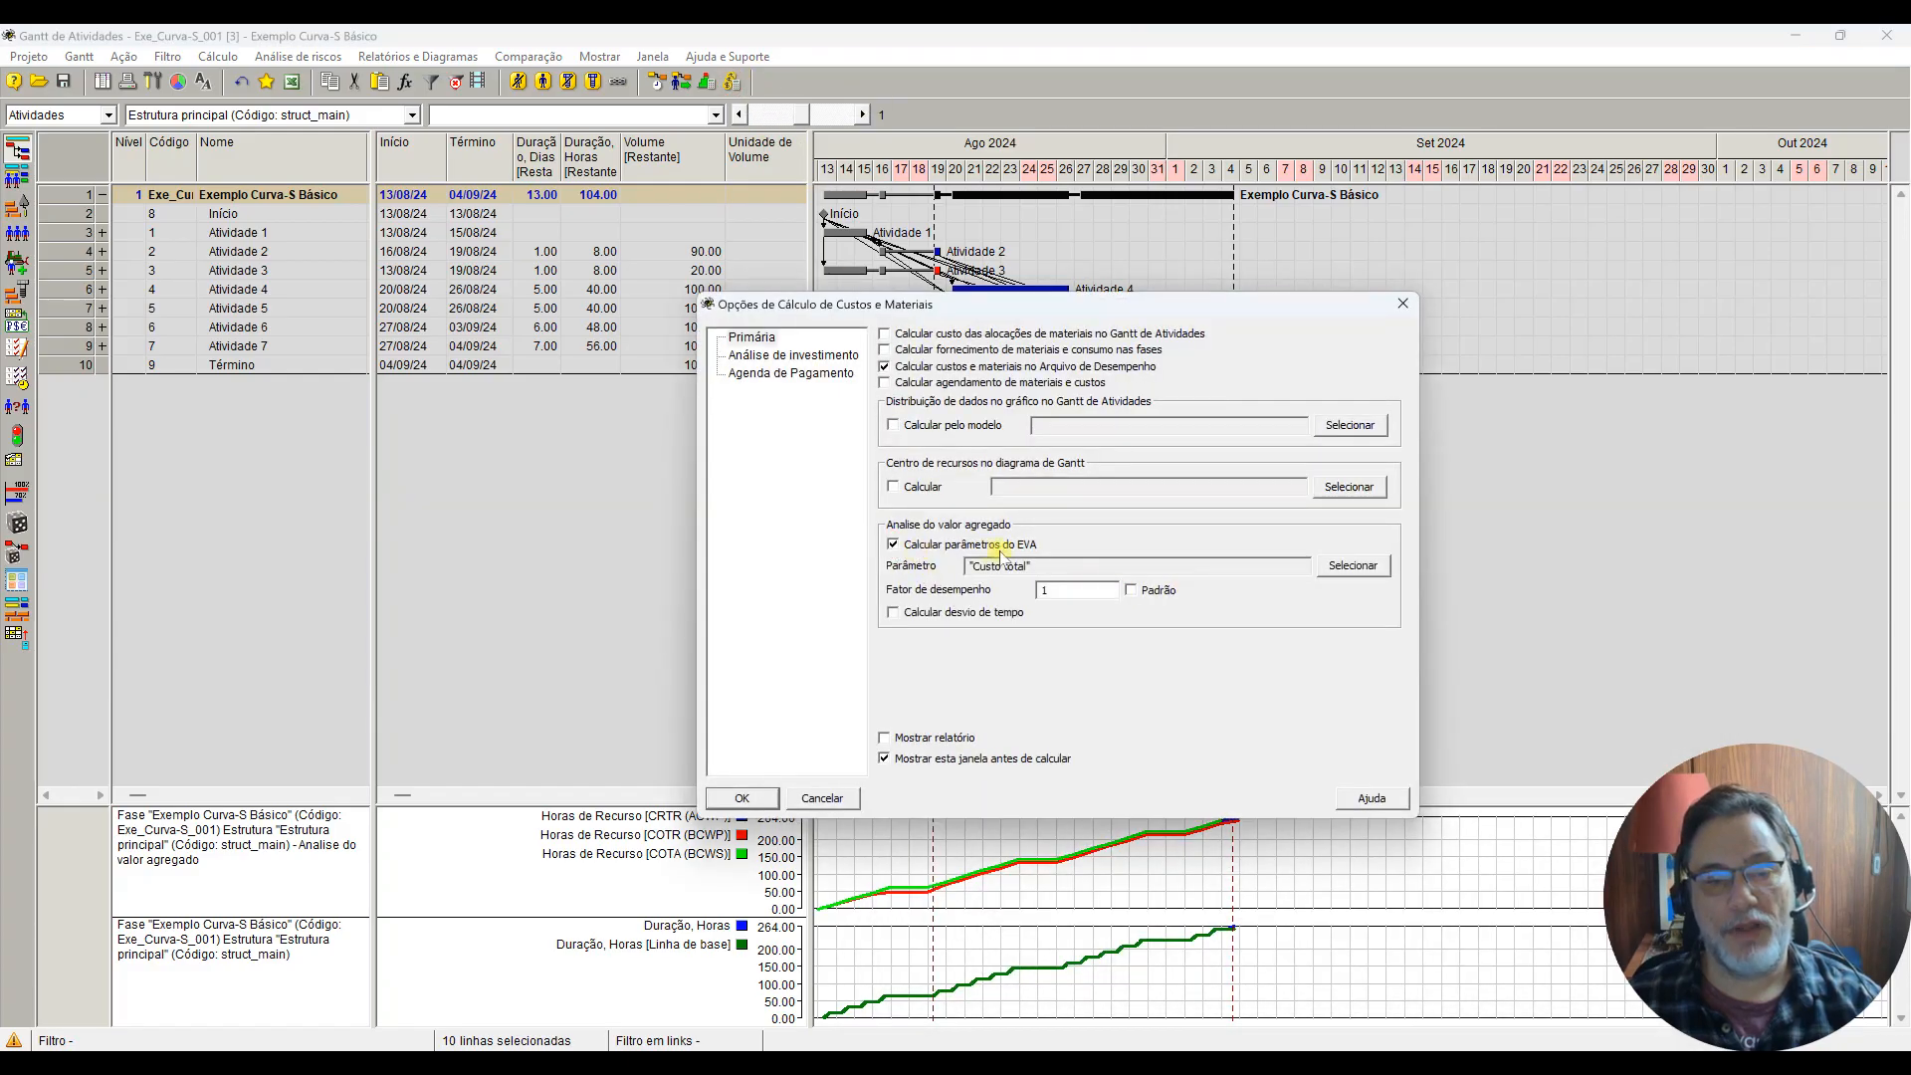
click(1350, 566)
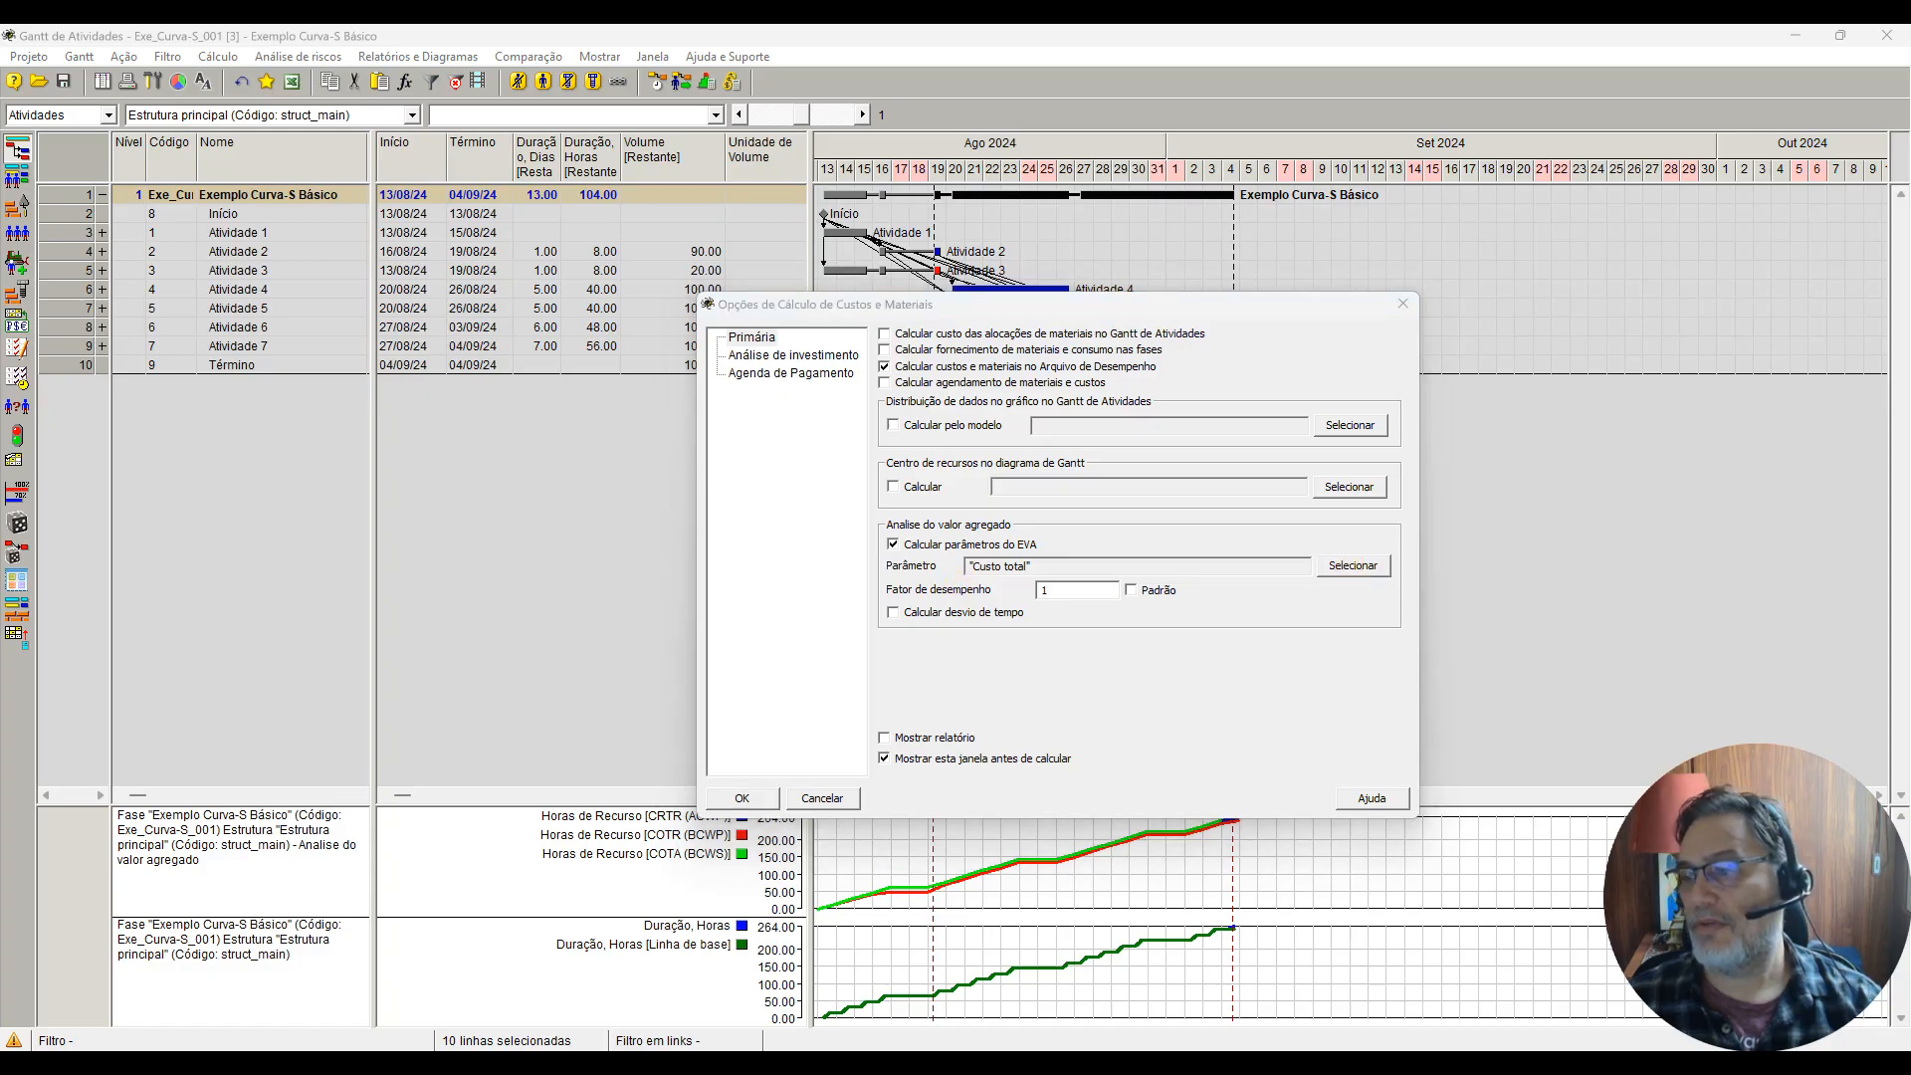
click(1353, 565)
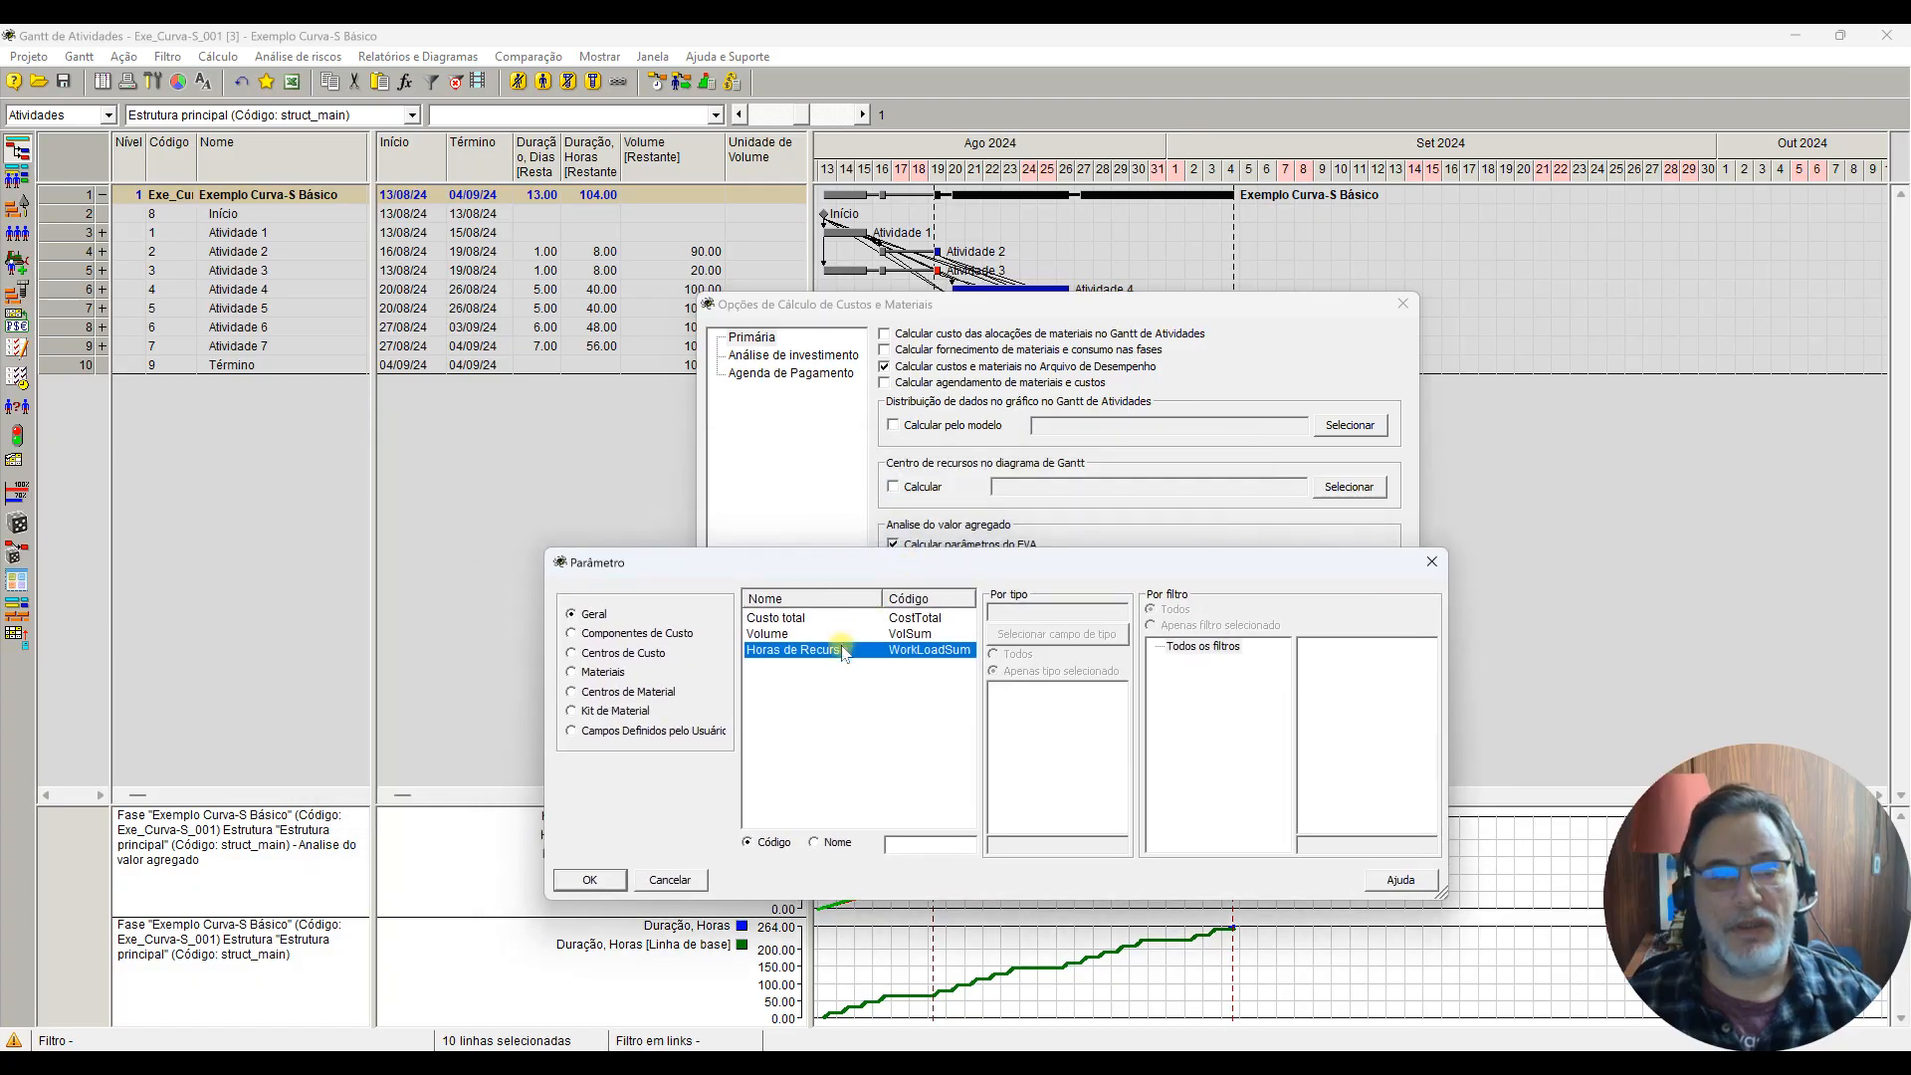
click(595, 879)
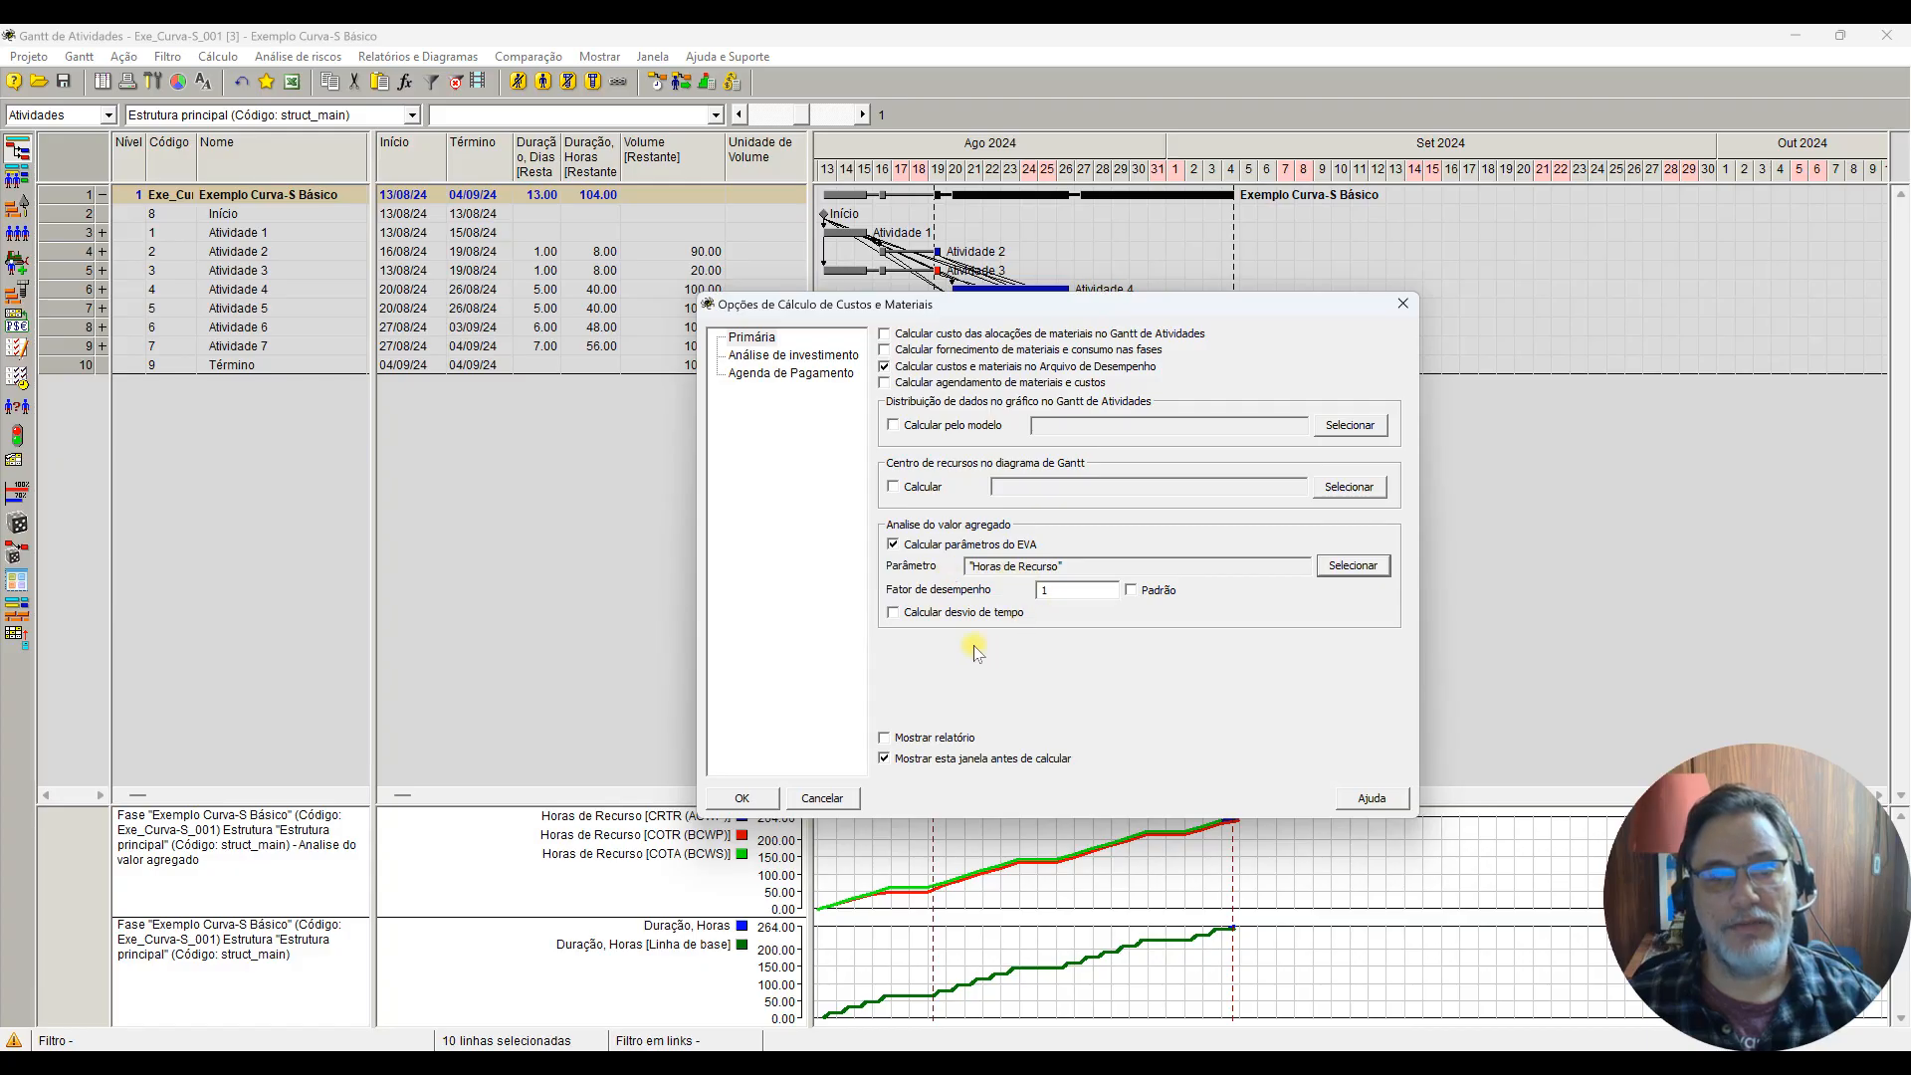
click(893, 615)
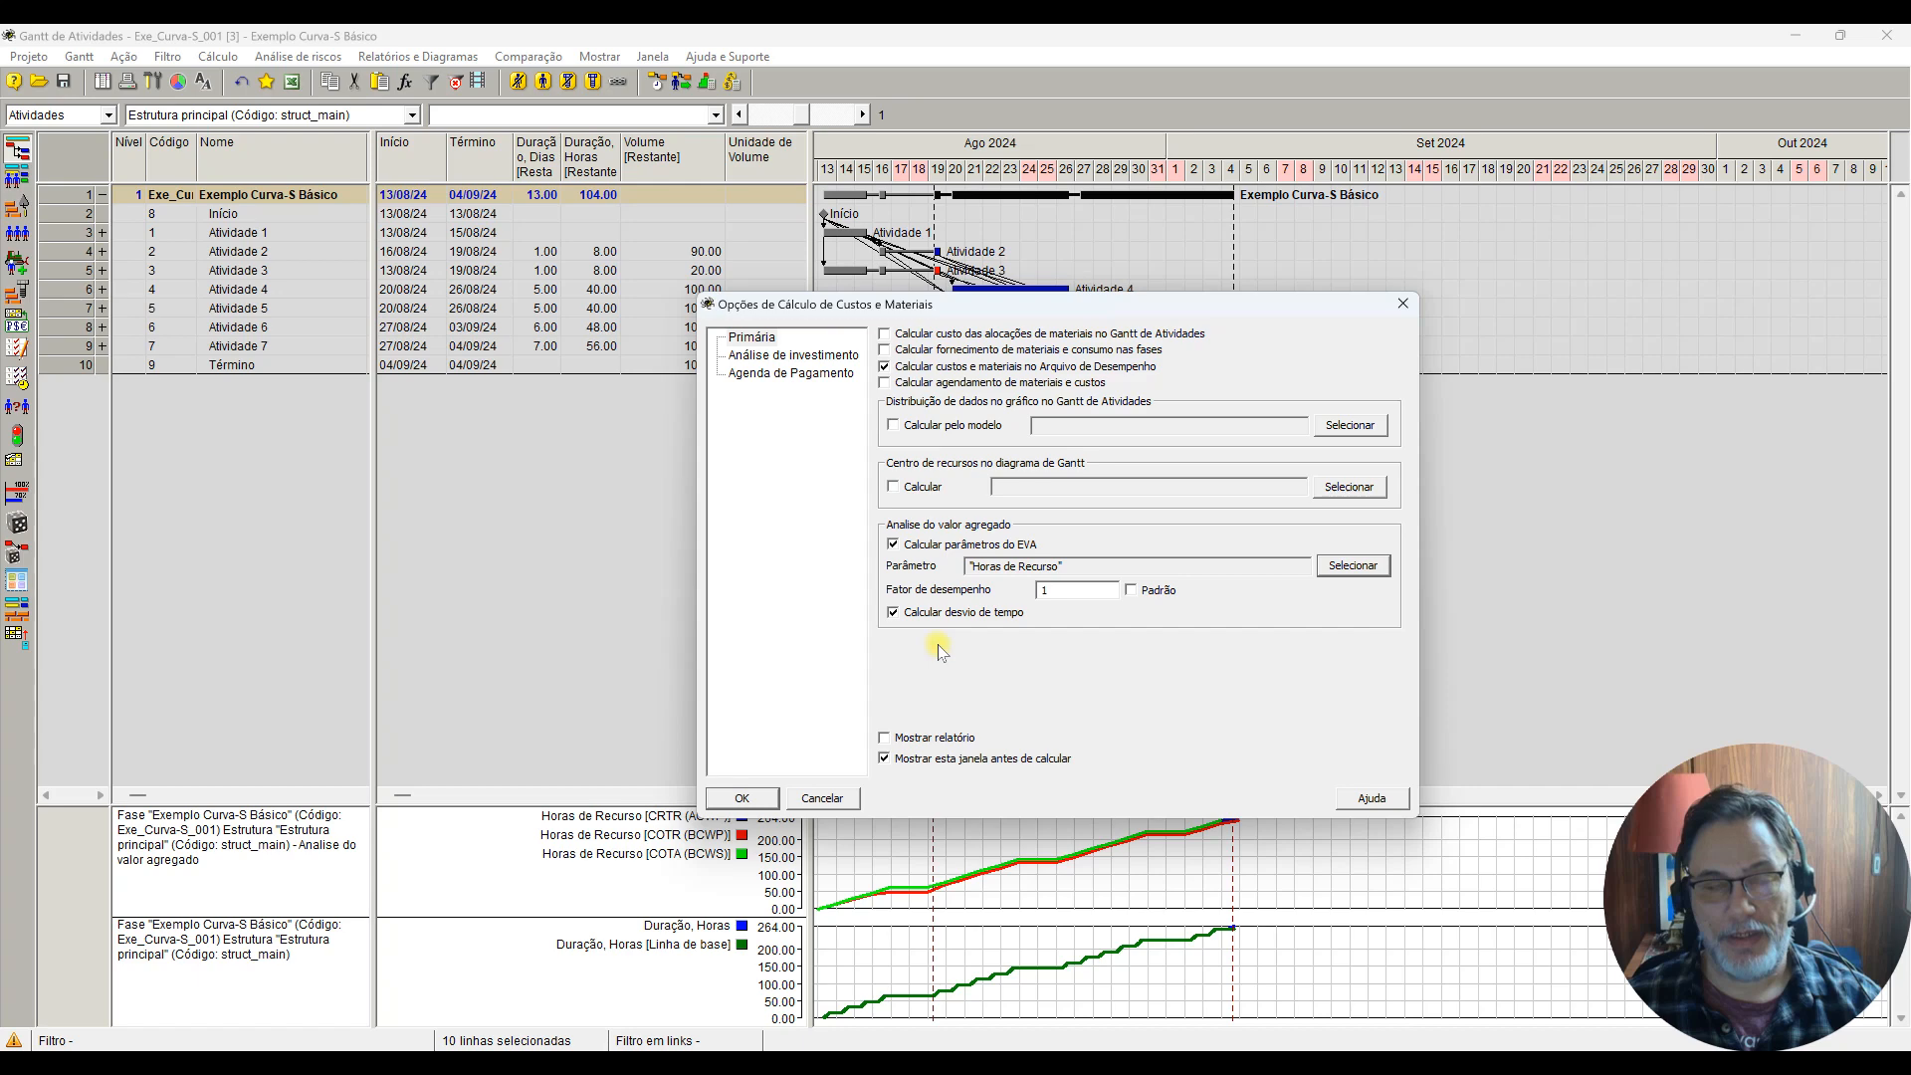
click(758, 797)
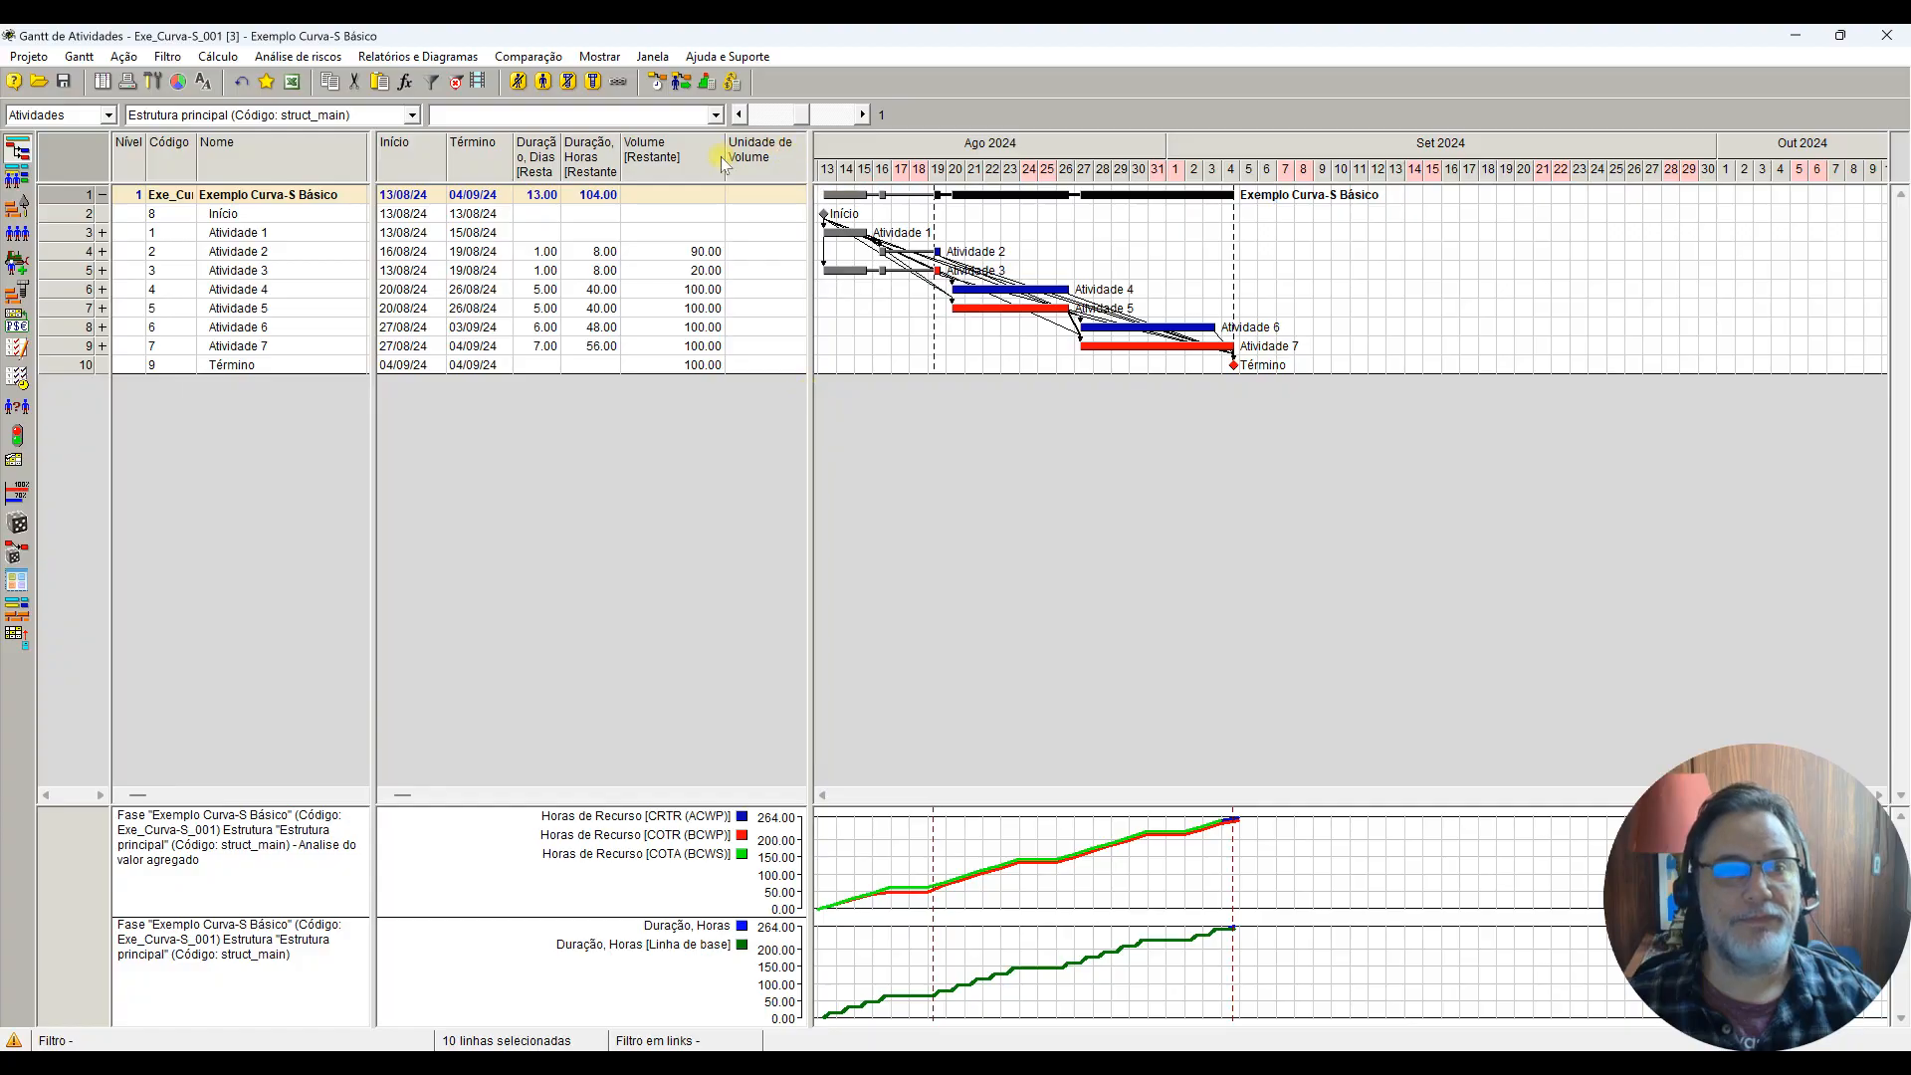
Step: Narrow the Volume [Restante] column and add the earned value columns COTA (BCWS), COTR (BCWP), CRTR (ACWP), IDC (CPI) and IDP (SPI) after it
drag(723, 159, 683, 159)
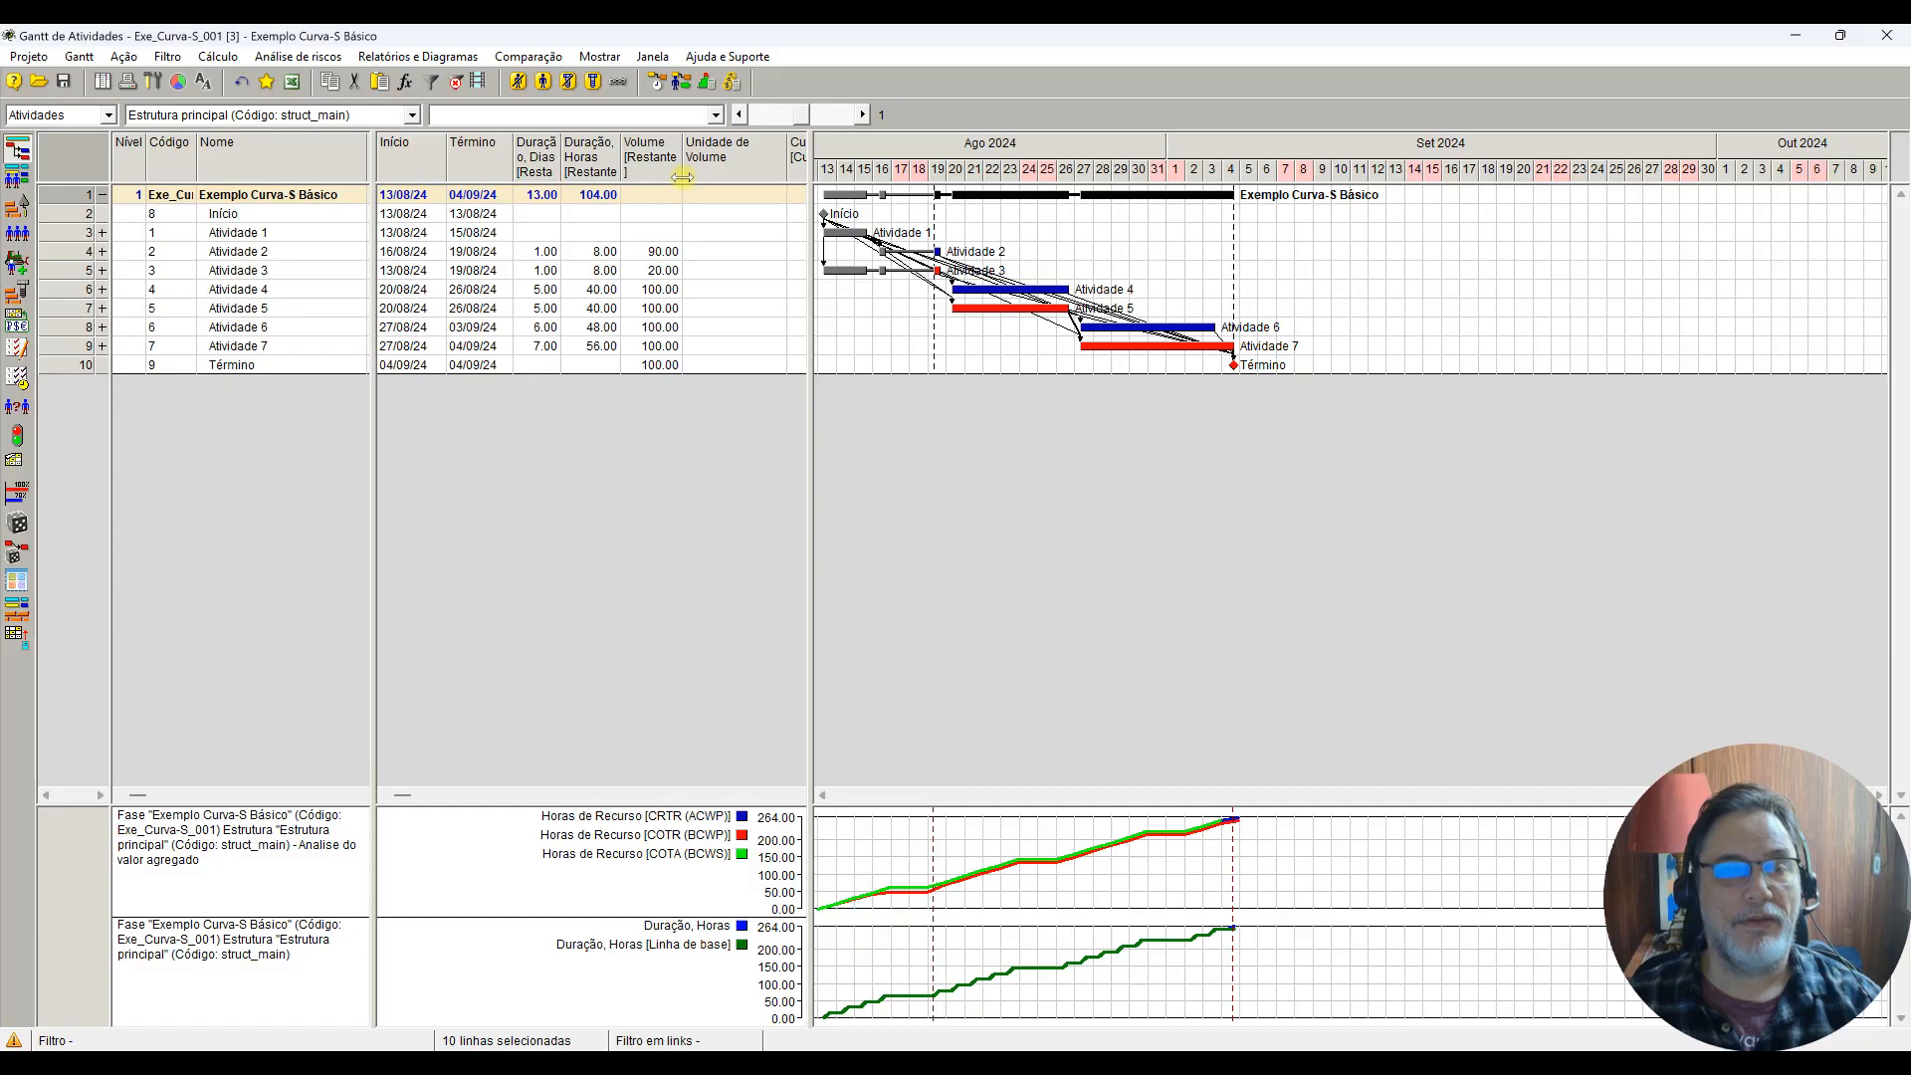
right_click(726, 166)
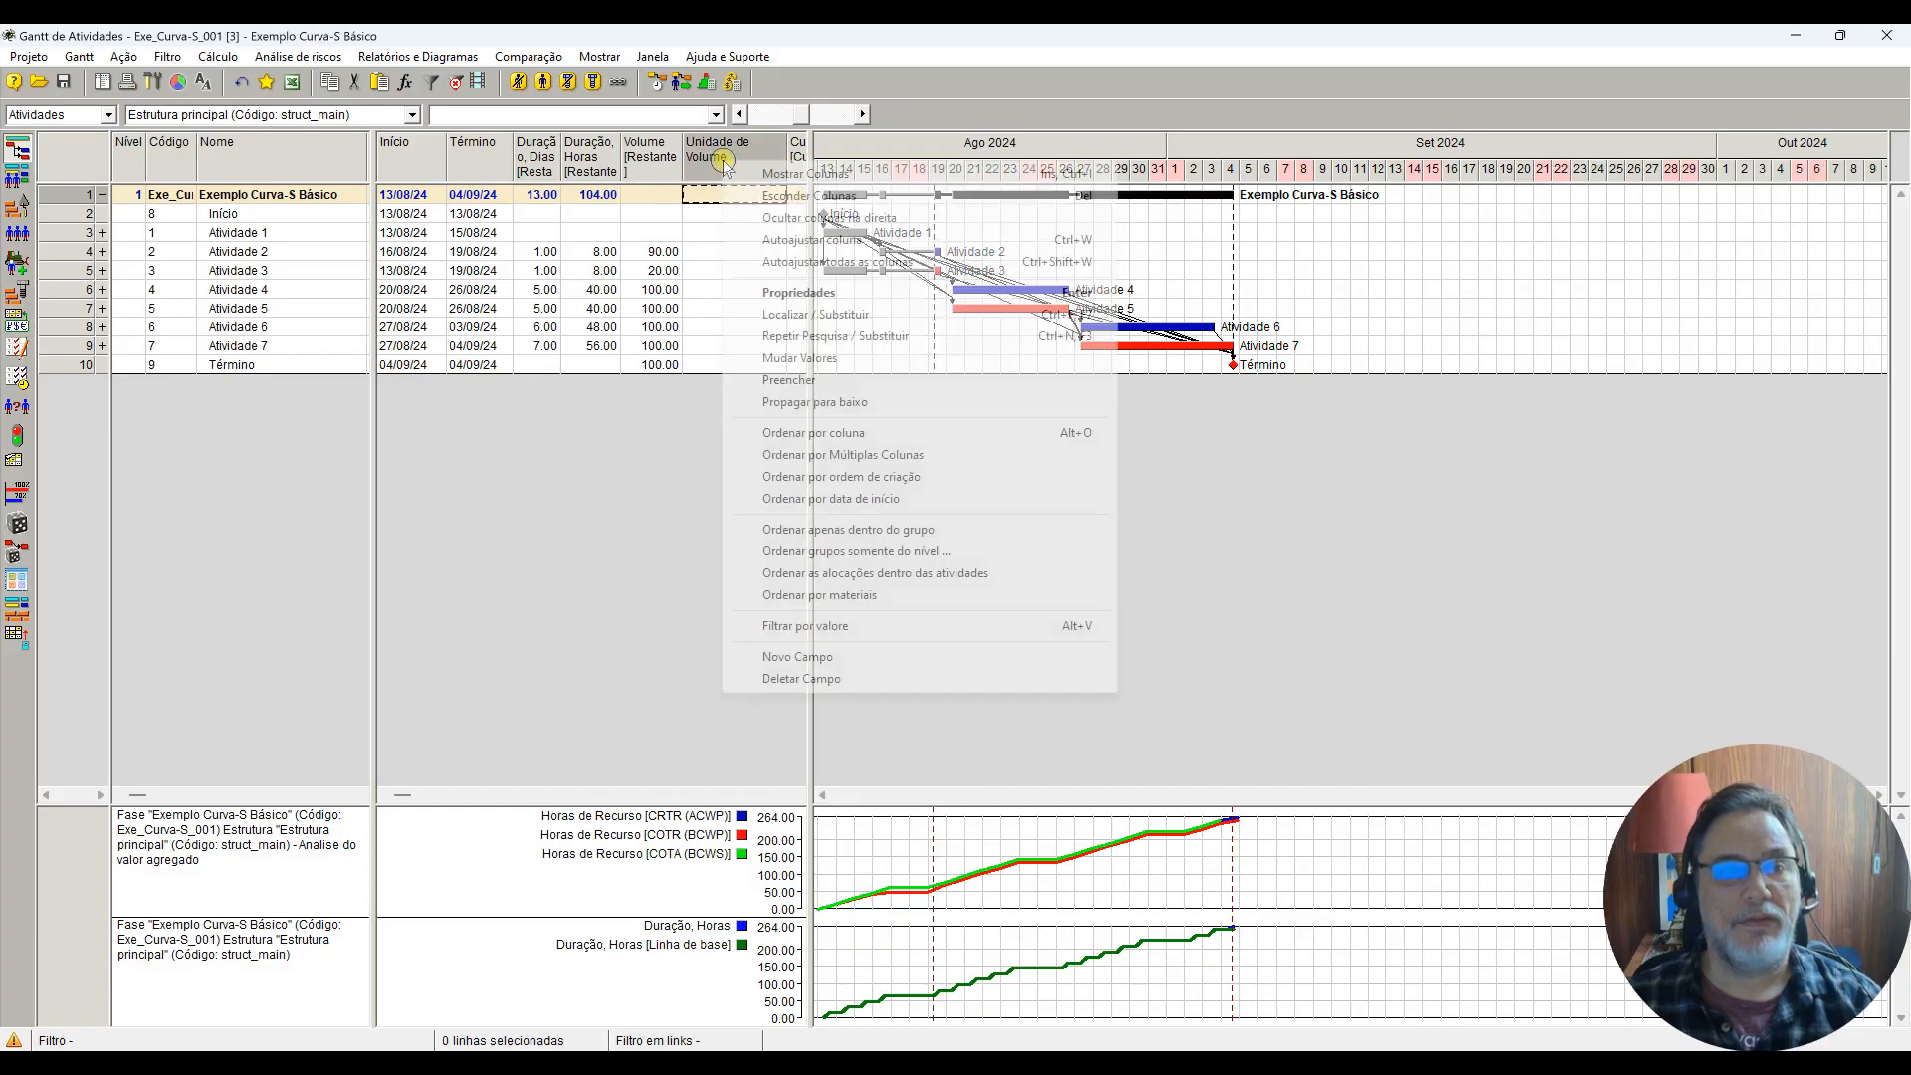
click(803, 175)
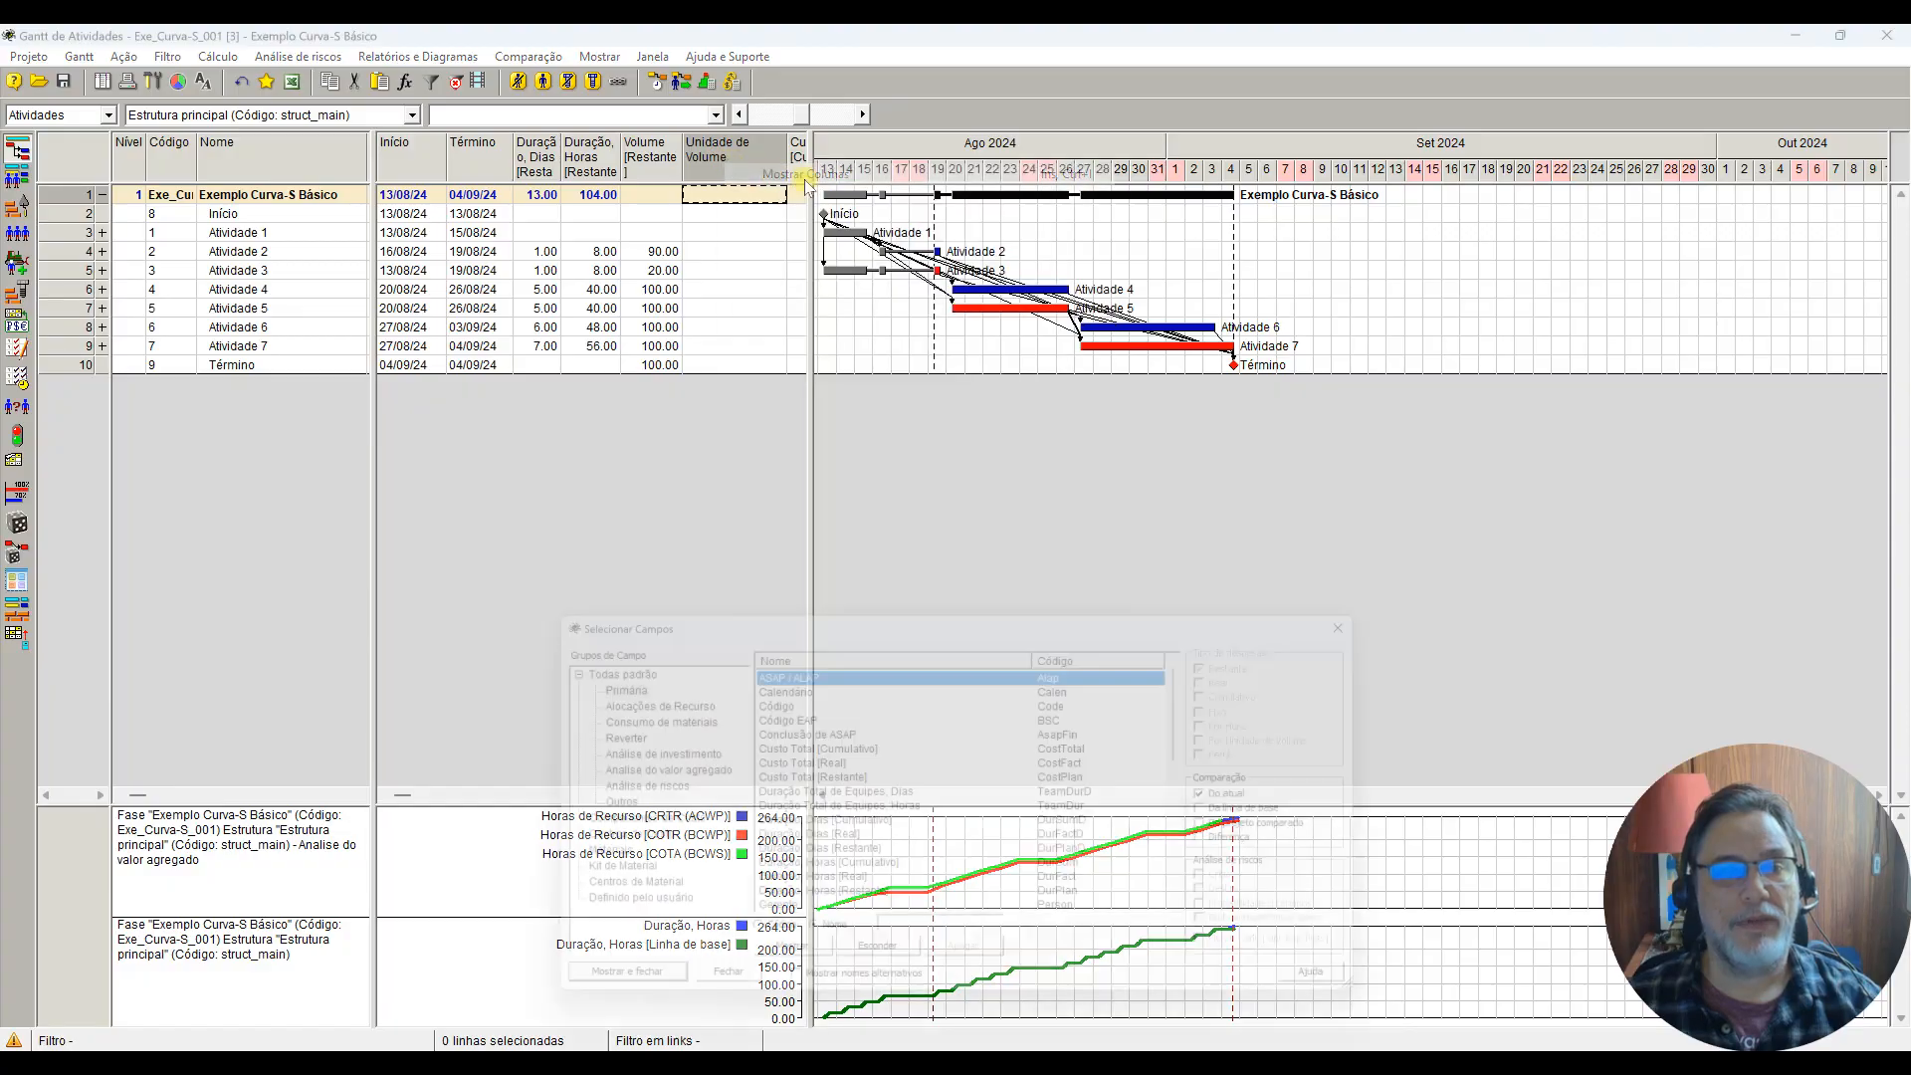
click(647, 785)
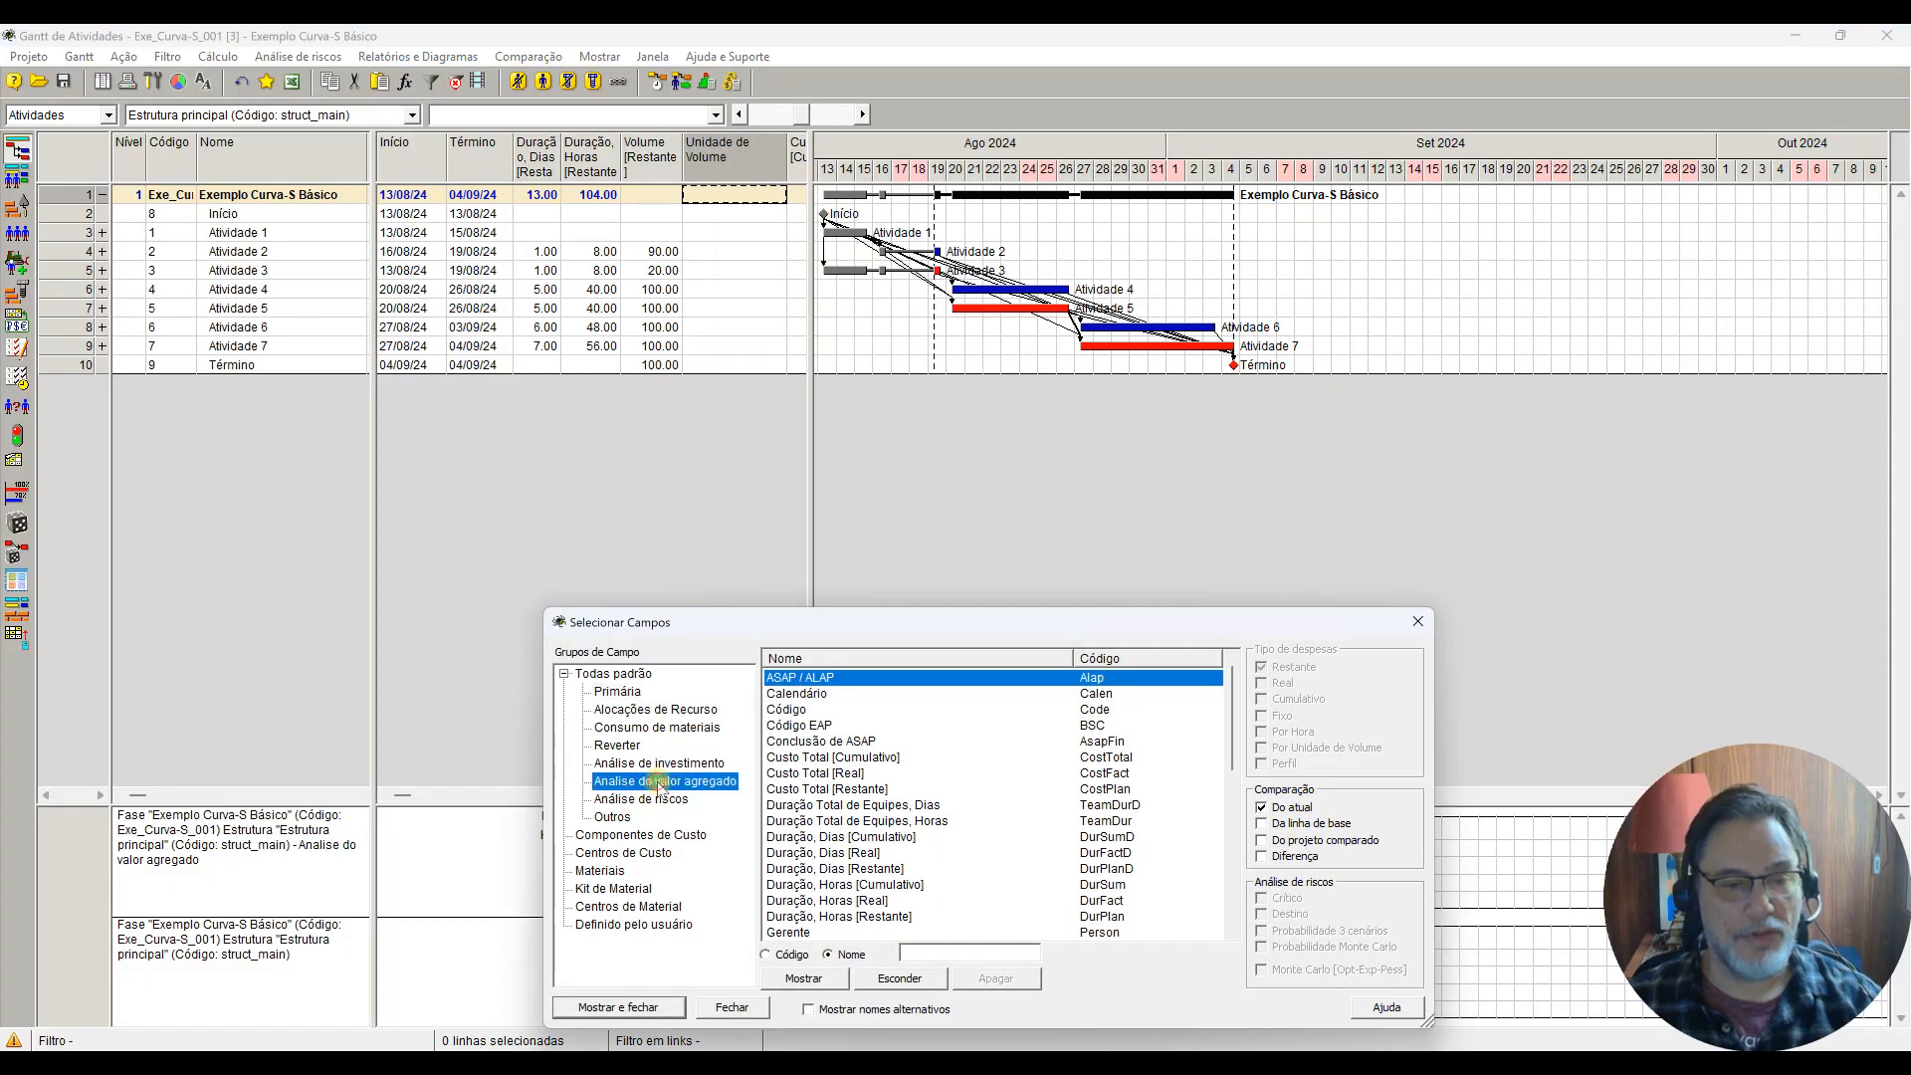
click(818, 680)
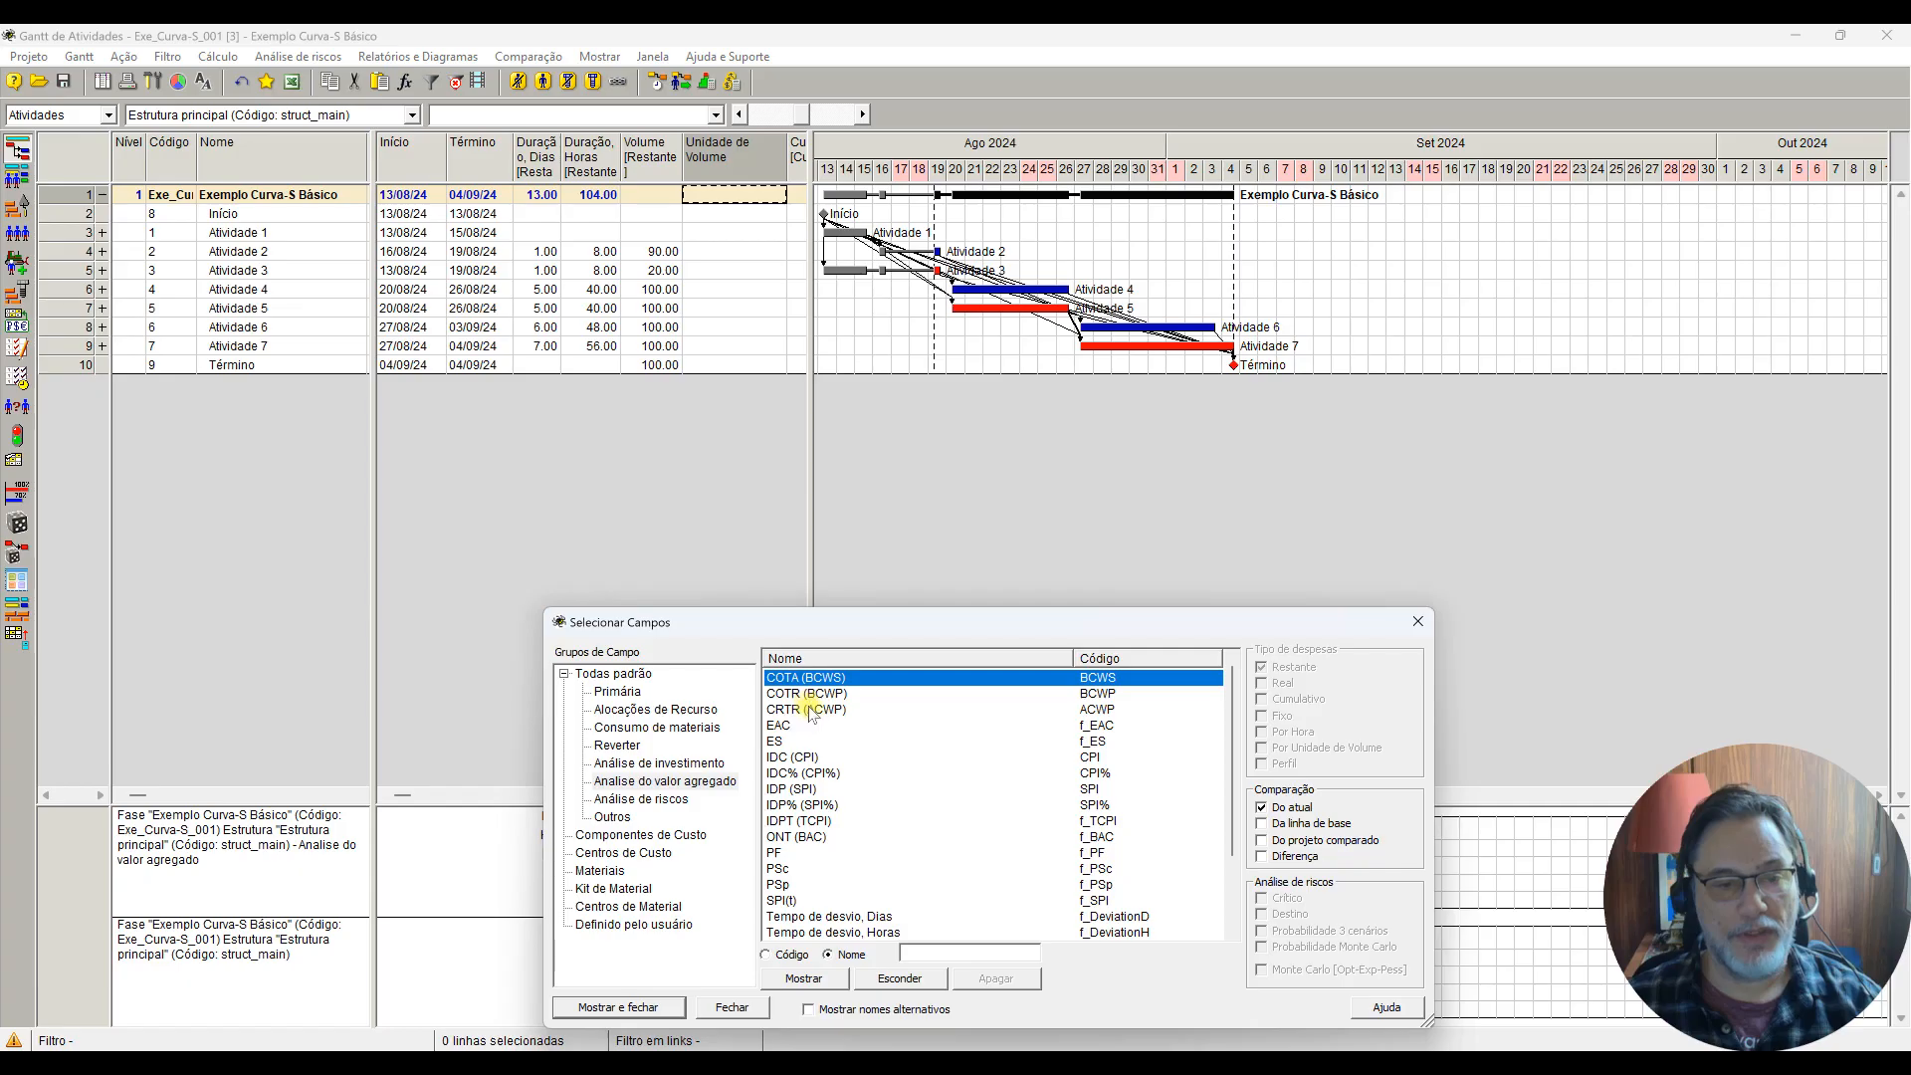
shift+click(814, 710)
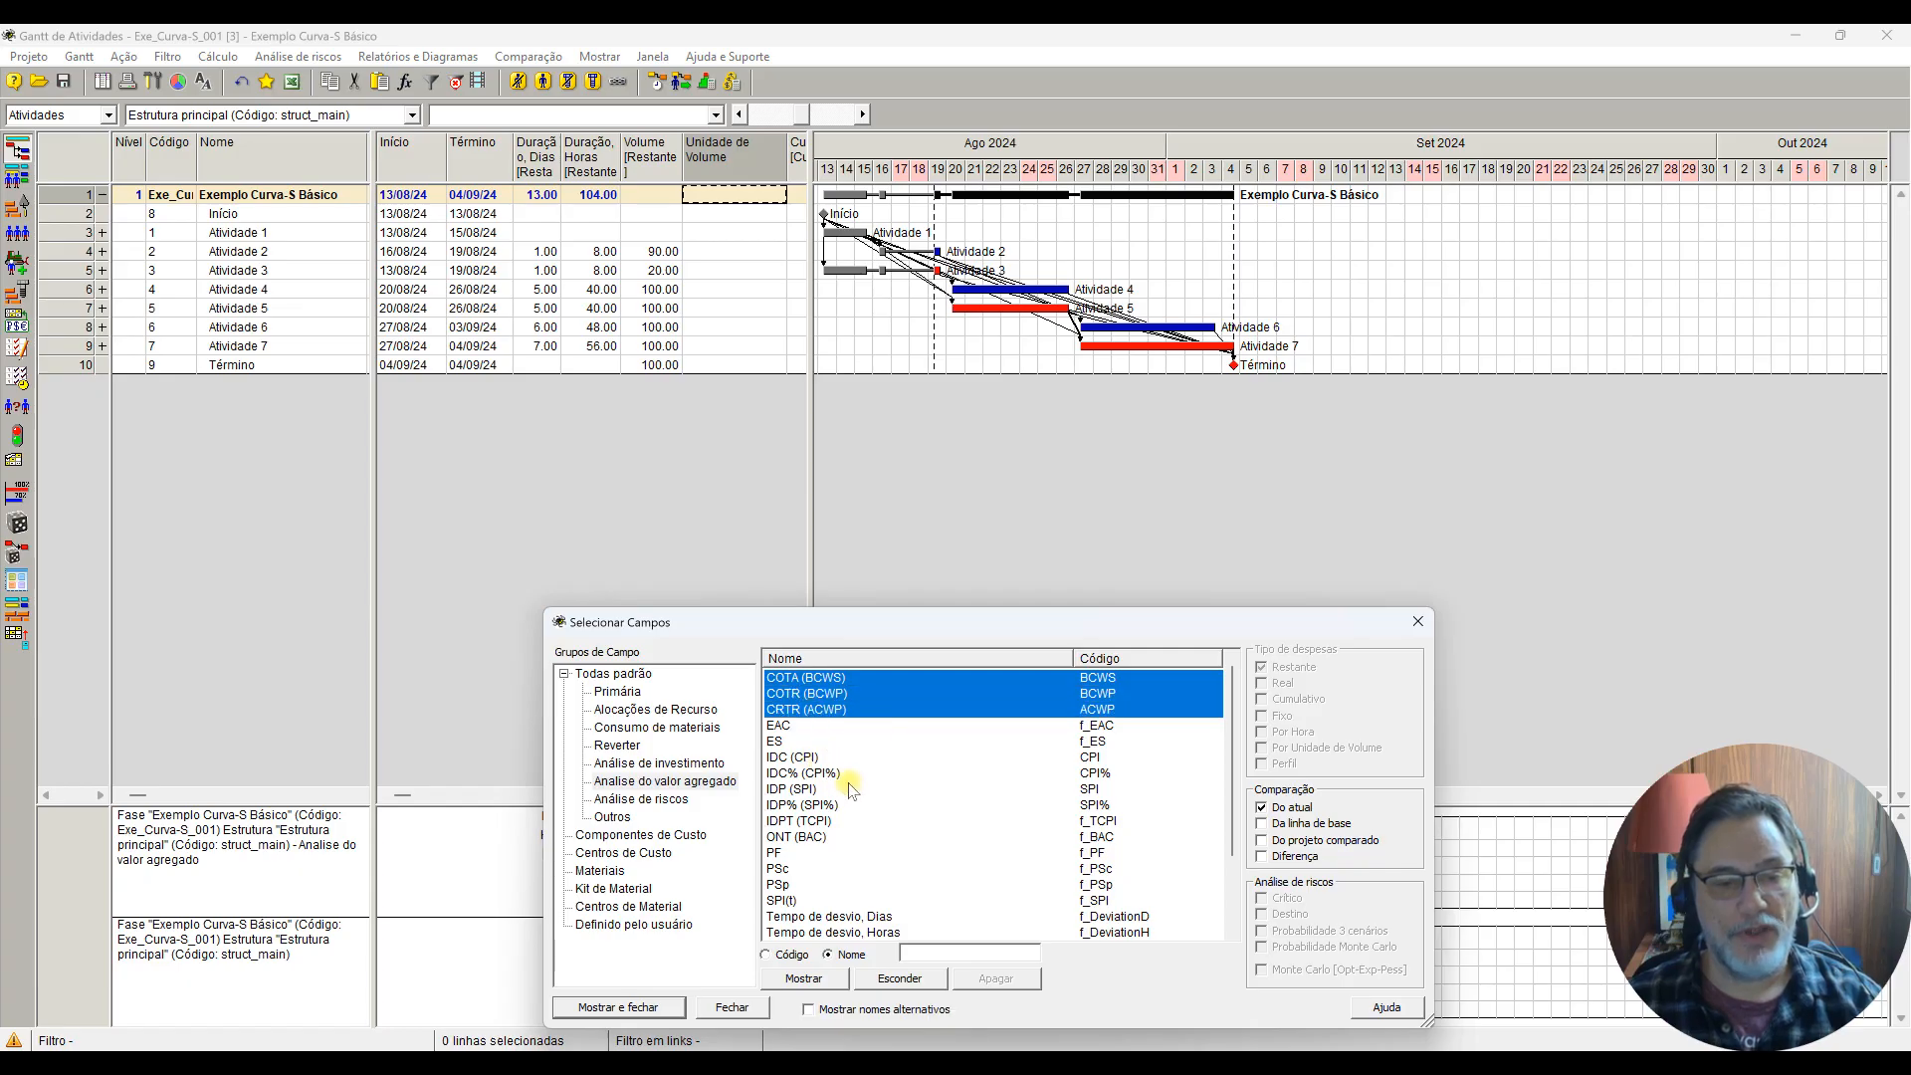
ctrl+click(804, 788)
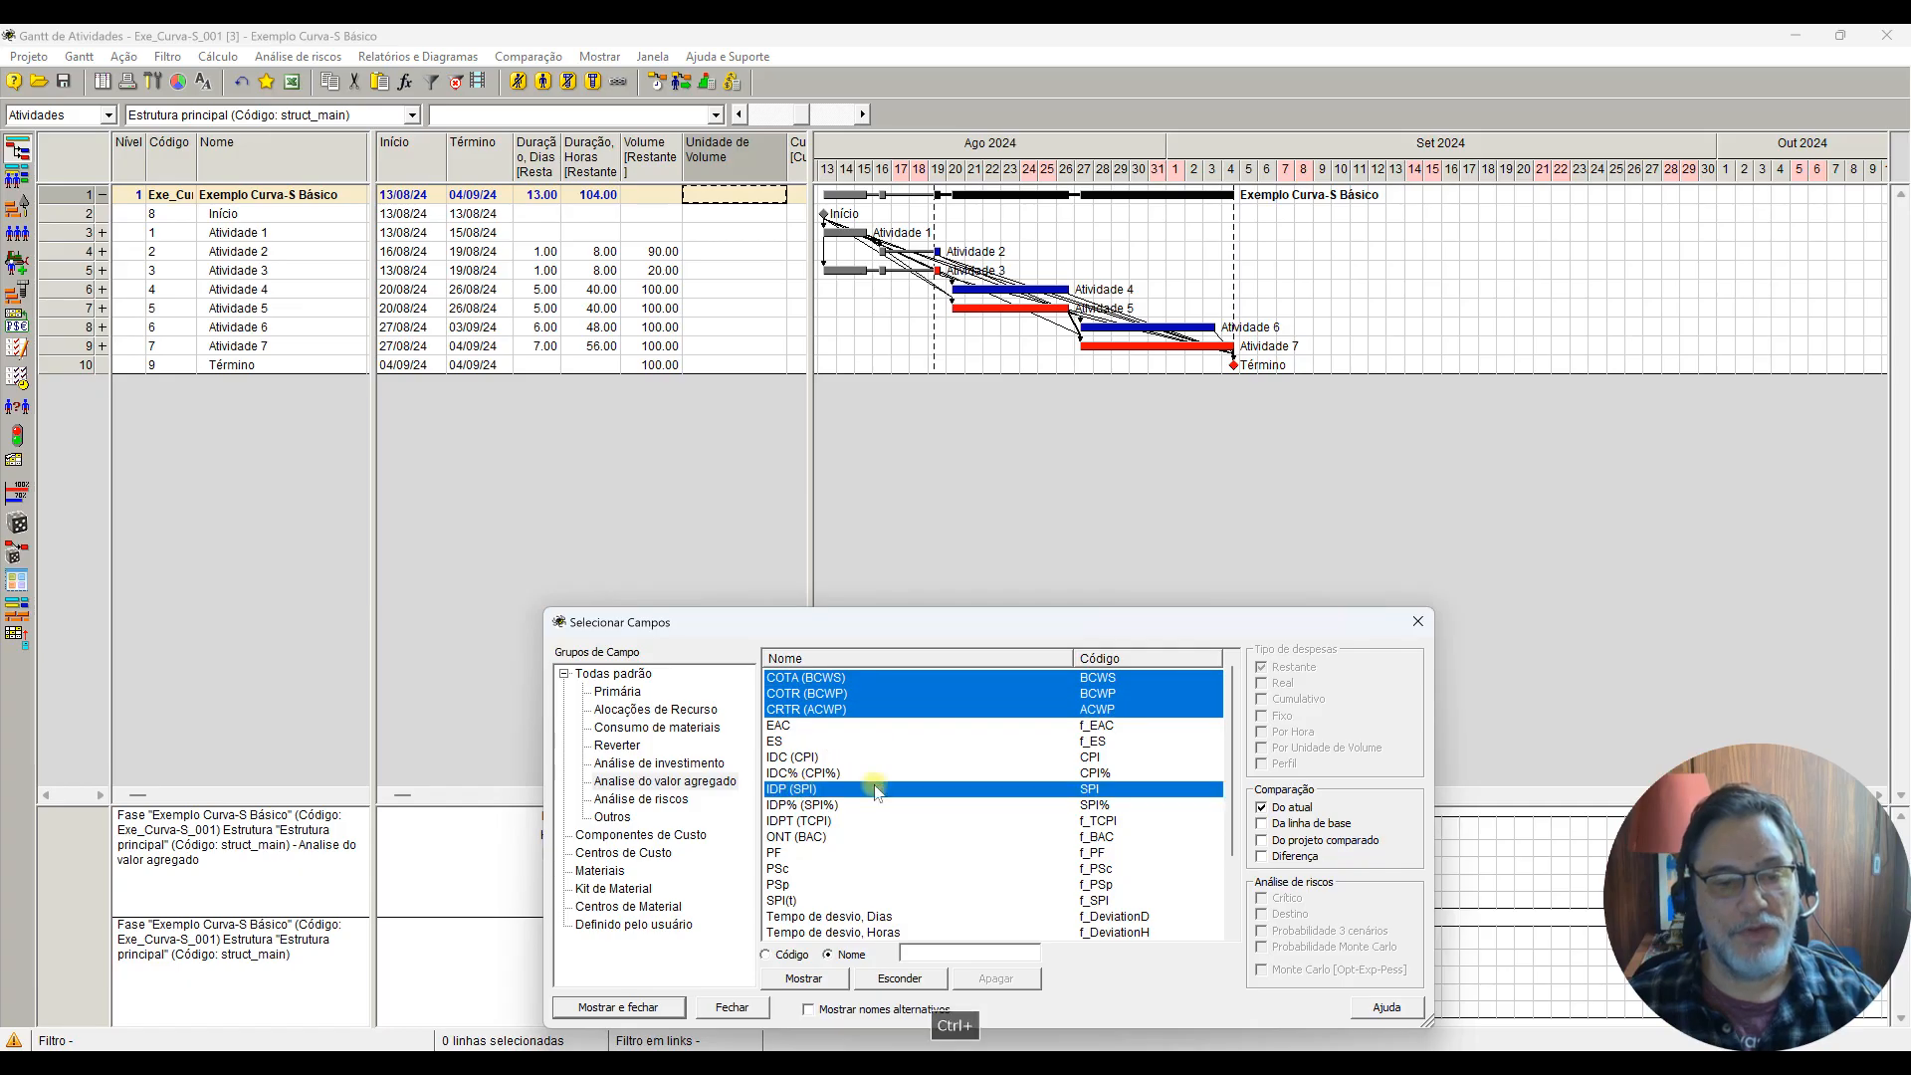
ctrl+click(804, 757)
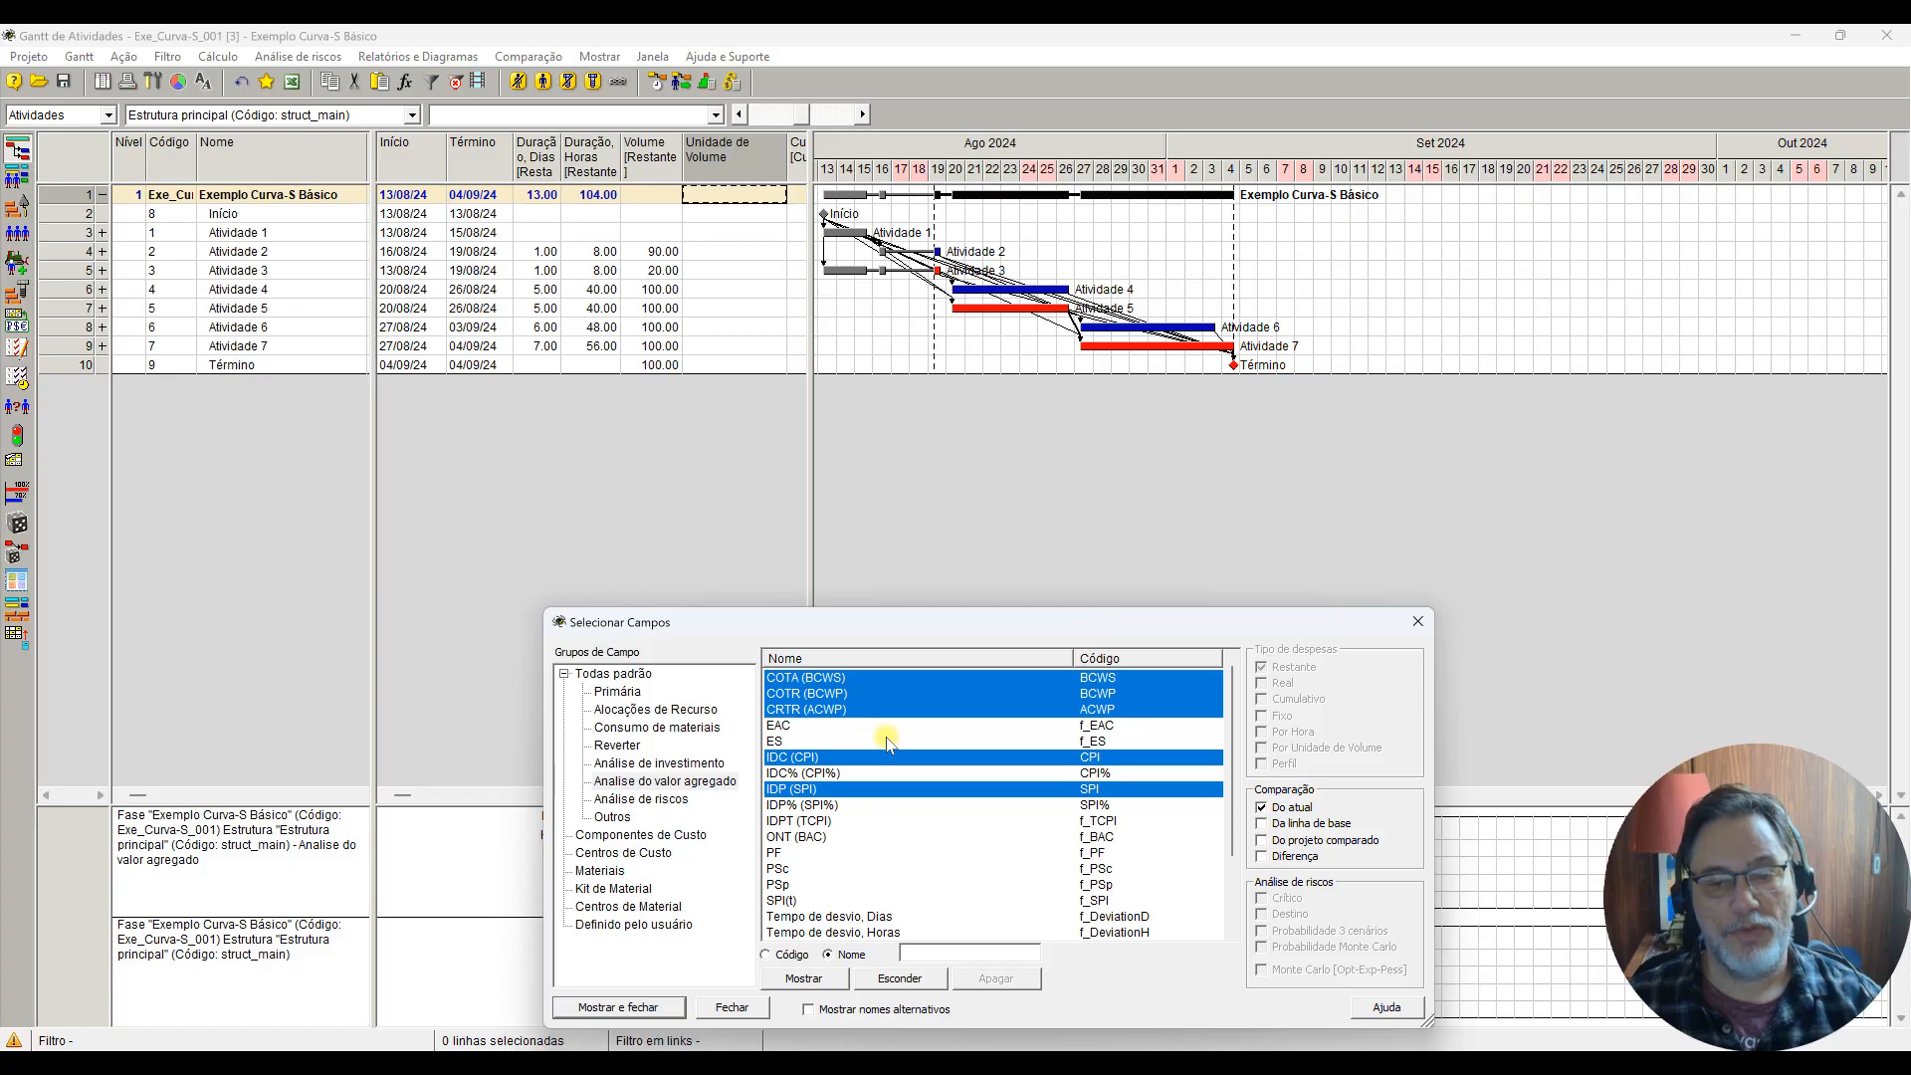
click(644, 1008)
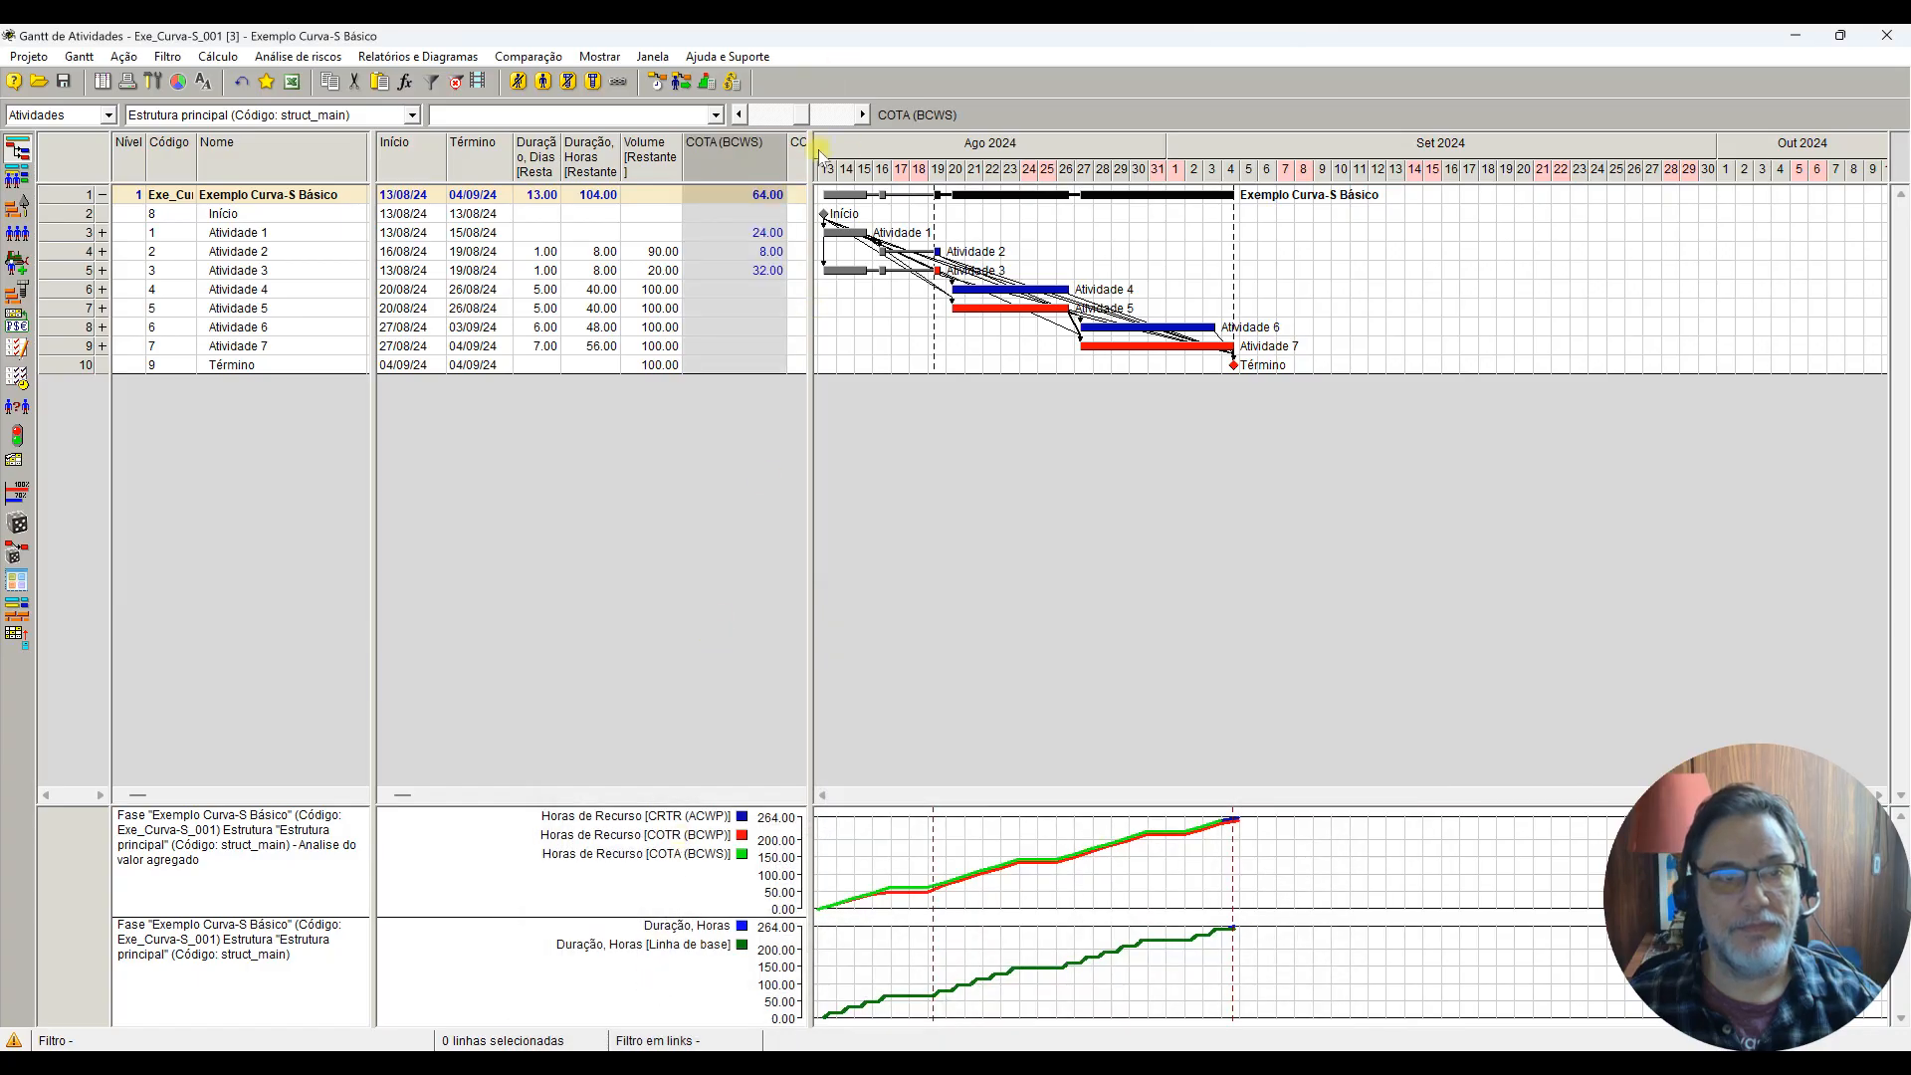
Step: Widen the activity table and narrow the COTA, COTR, CRTR, IDC and IDP columns so all of them fit
drag(810, 162, 1003, 162)
drag(785, 163, 751, 163)
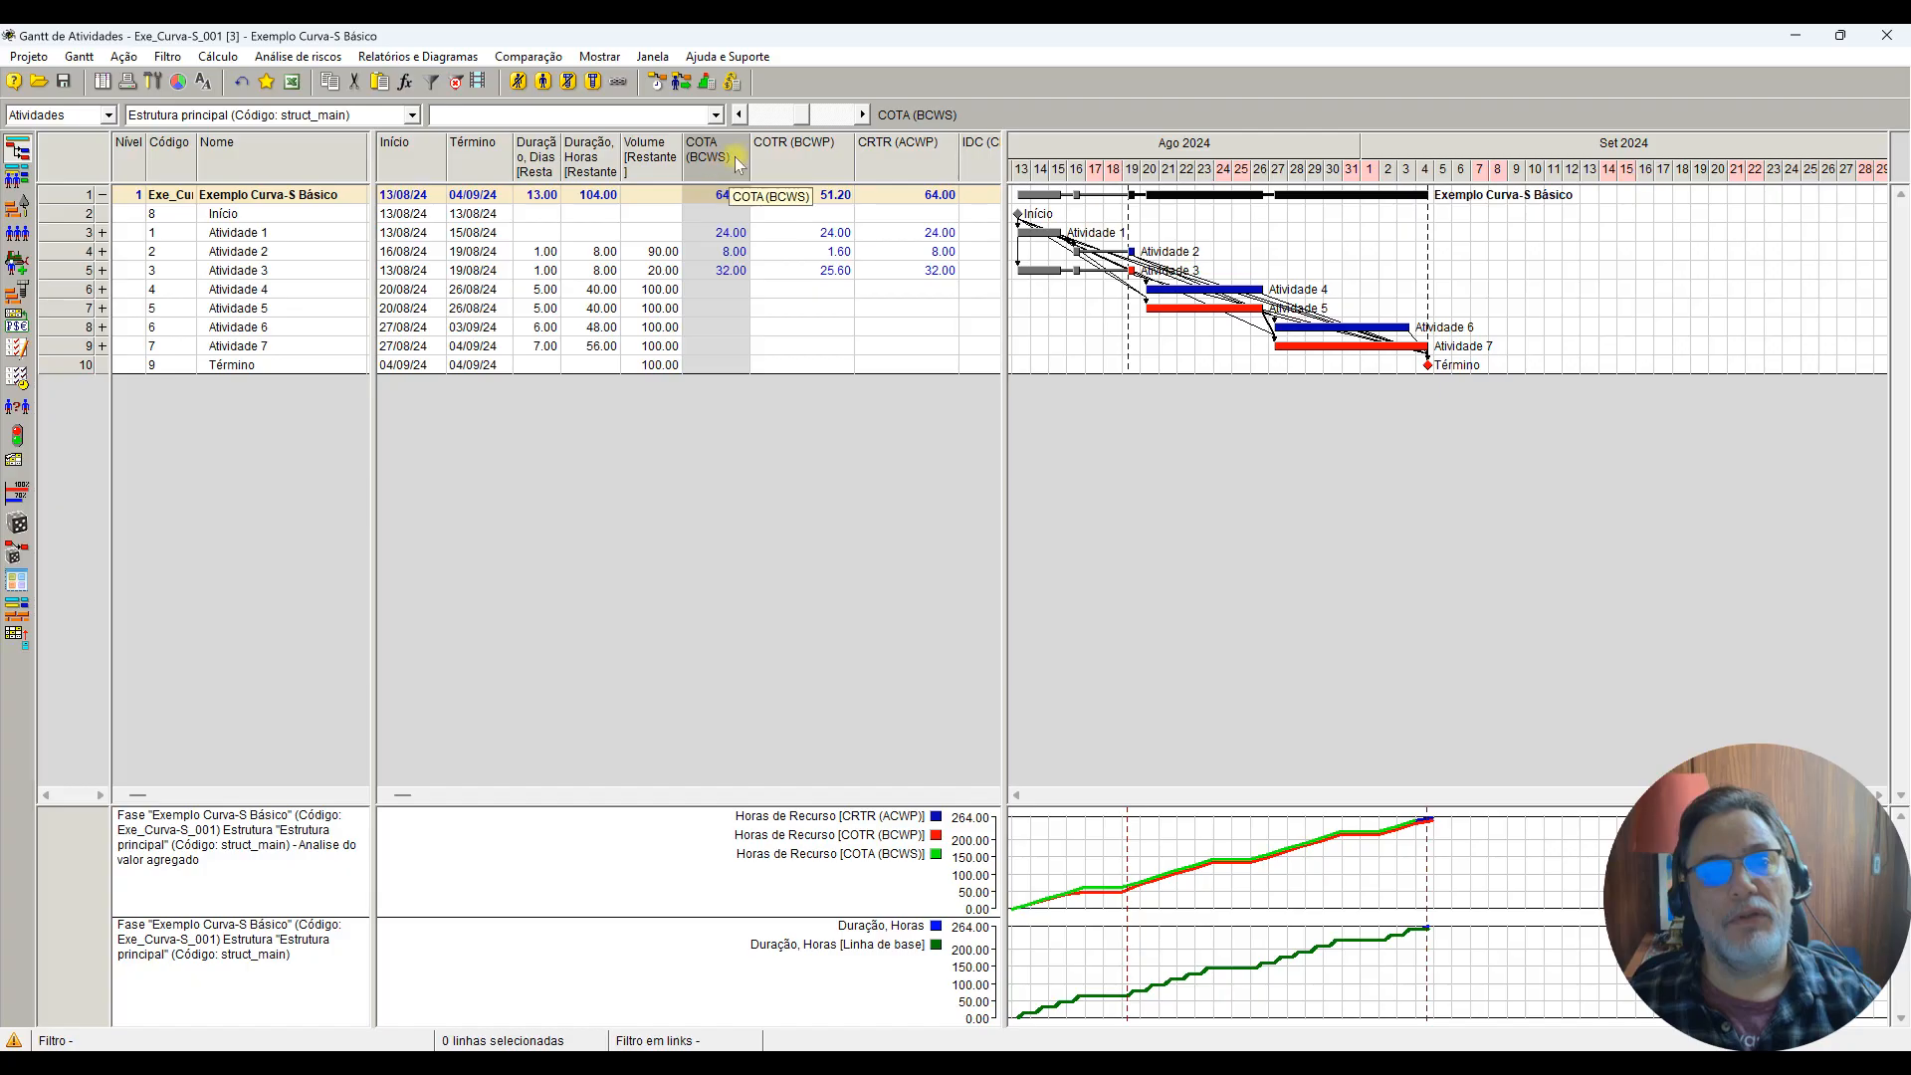
drag(851, 165, 815, 171)
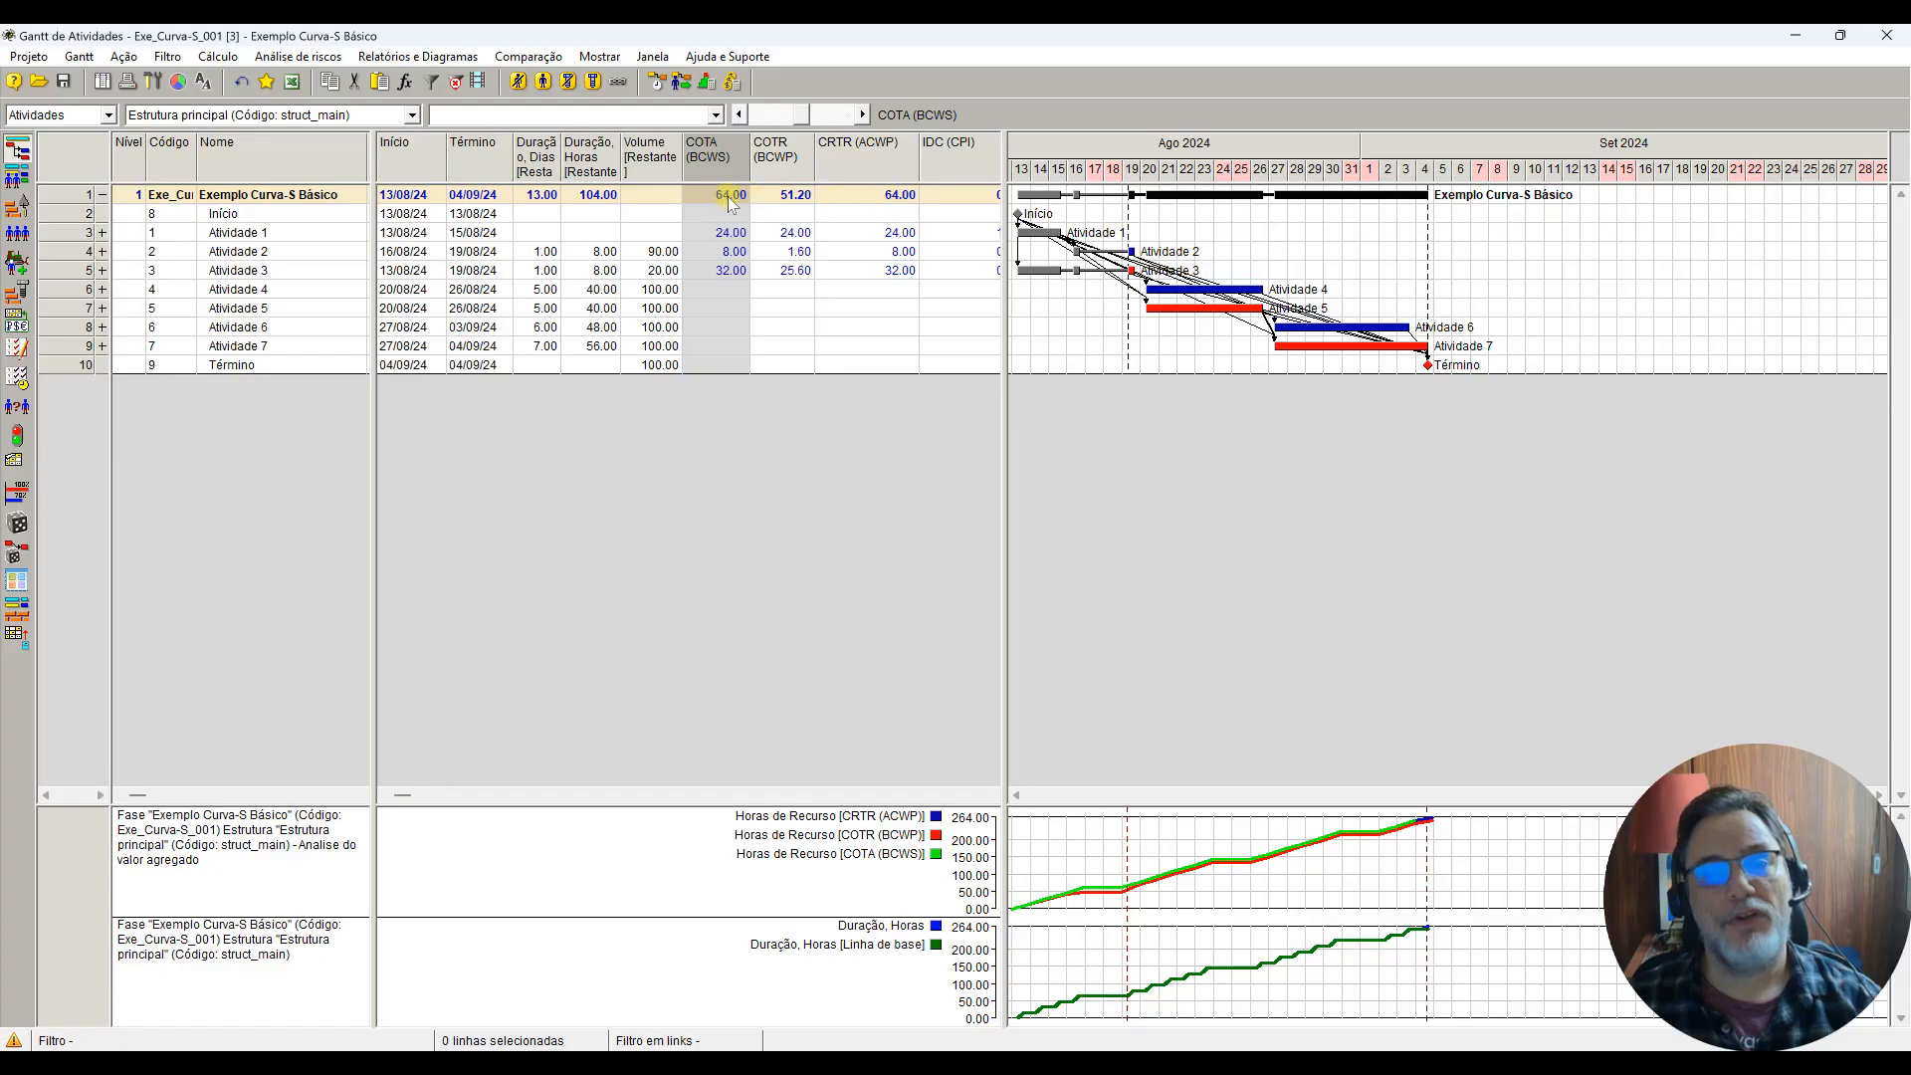
mouse_move(919, 159)
mouse_down()
mouse_move(871, 176)
mouse_move(946, 171)
mouse_move(914, 178)
mouse_up()
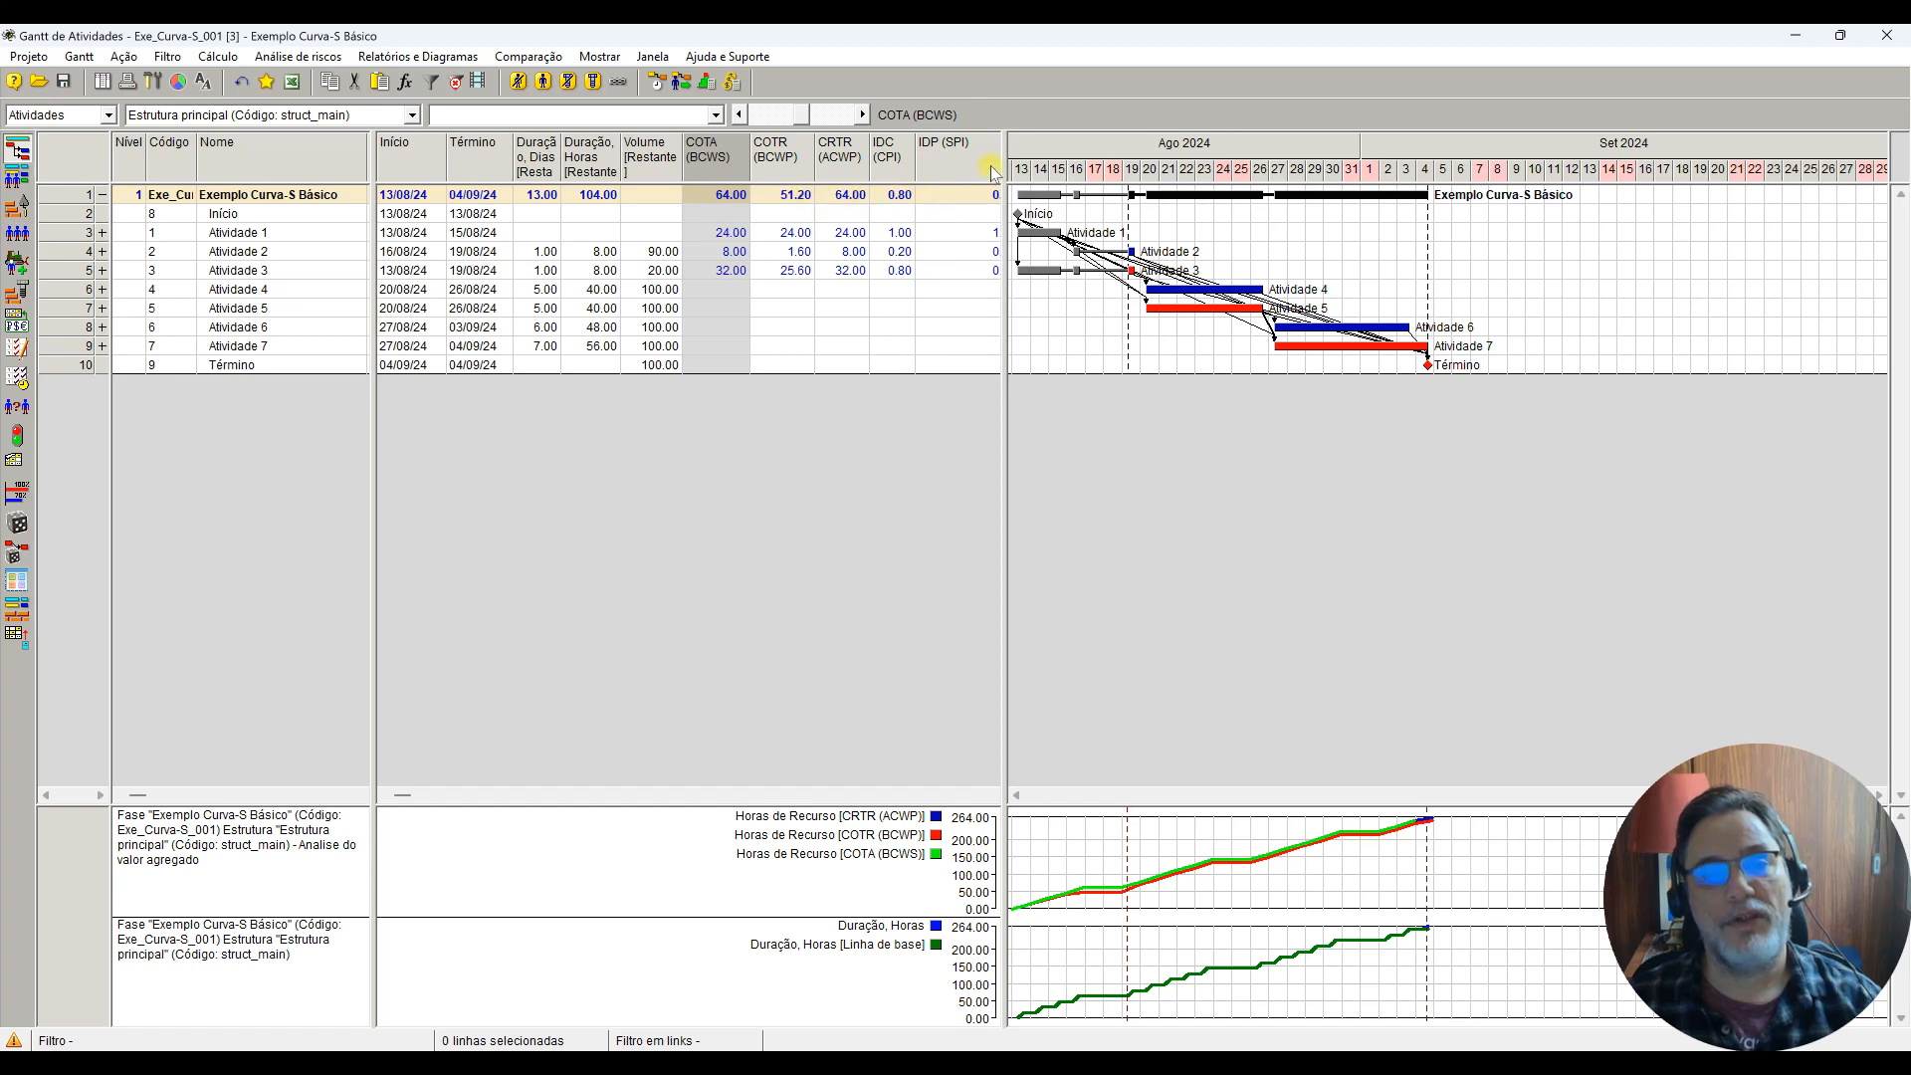
drag(1002, 164, 958, 159)
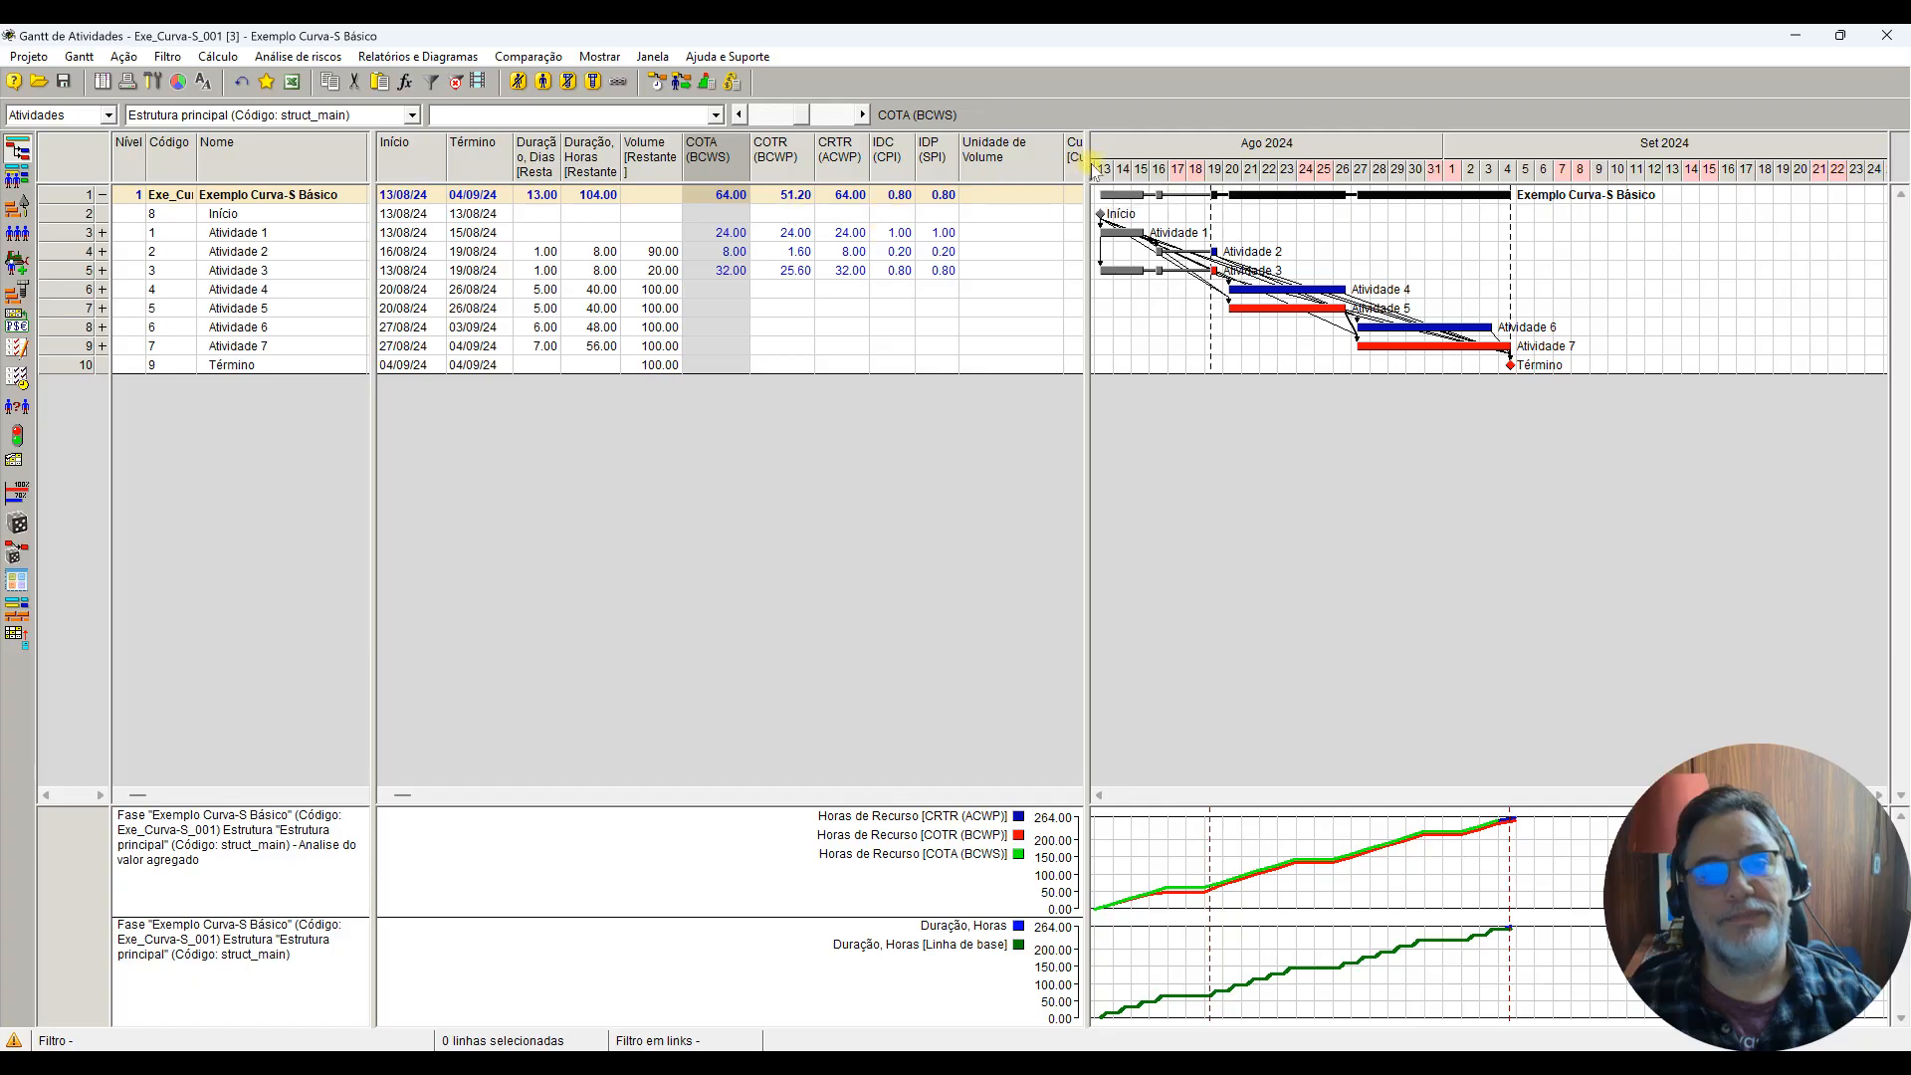
drag(1085, 165, 1080, 225)
Step: Add the earned value column Tempo de desvio, Dias before Unidade de Volume and narrow it
right_click(980, 152)
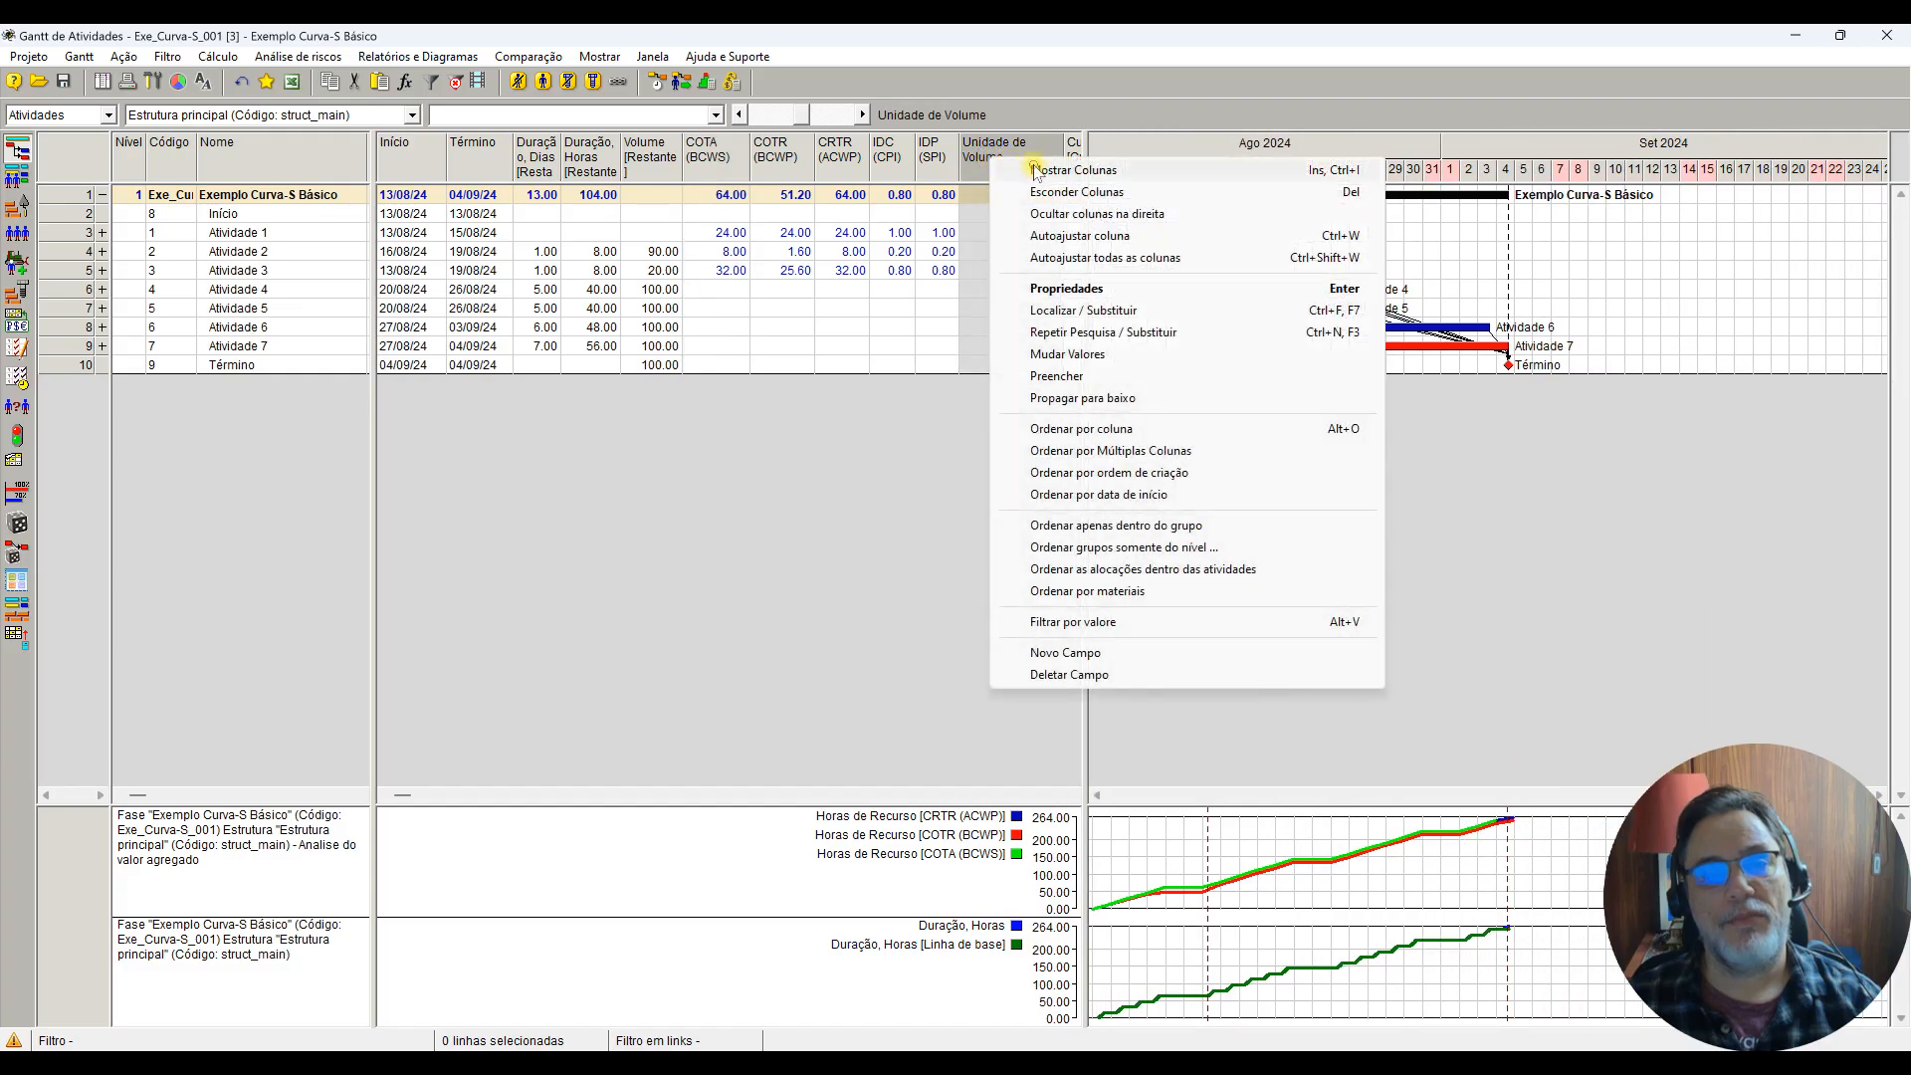
click(1015, 162)
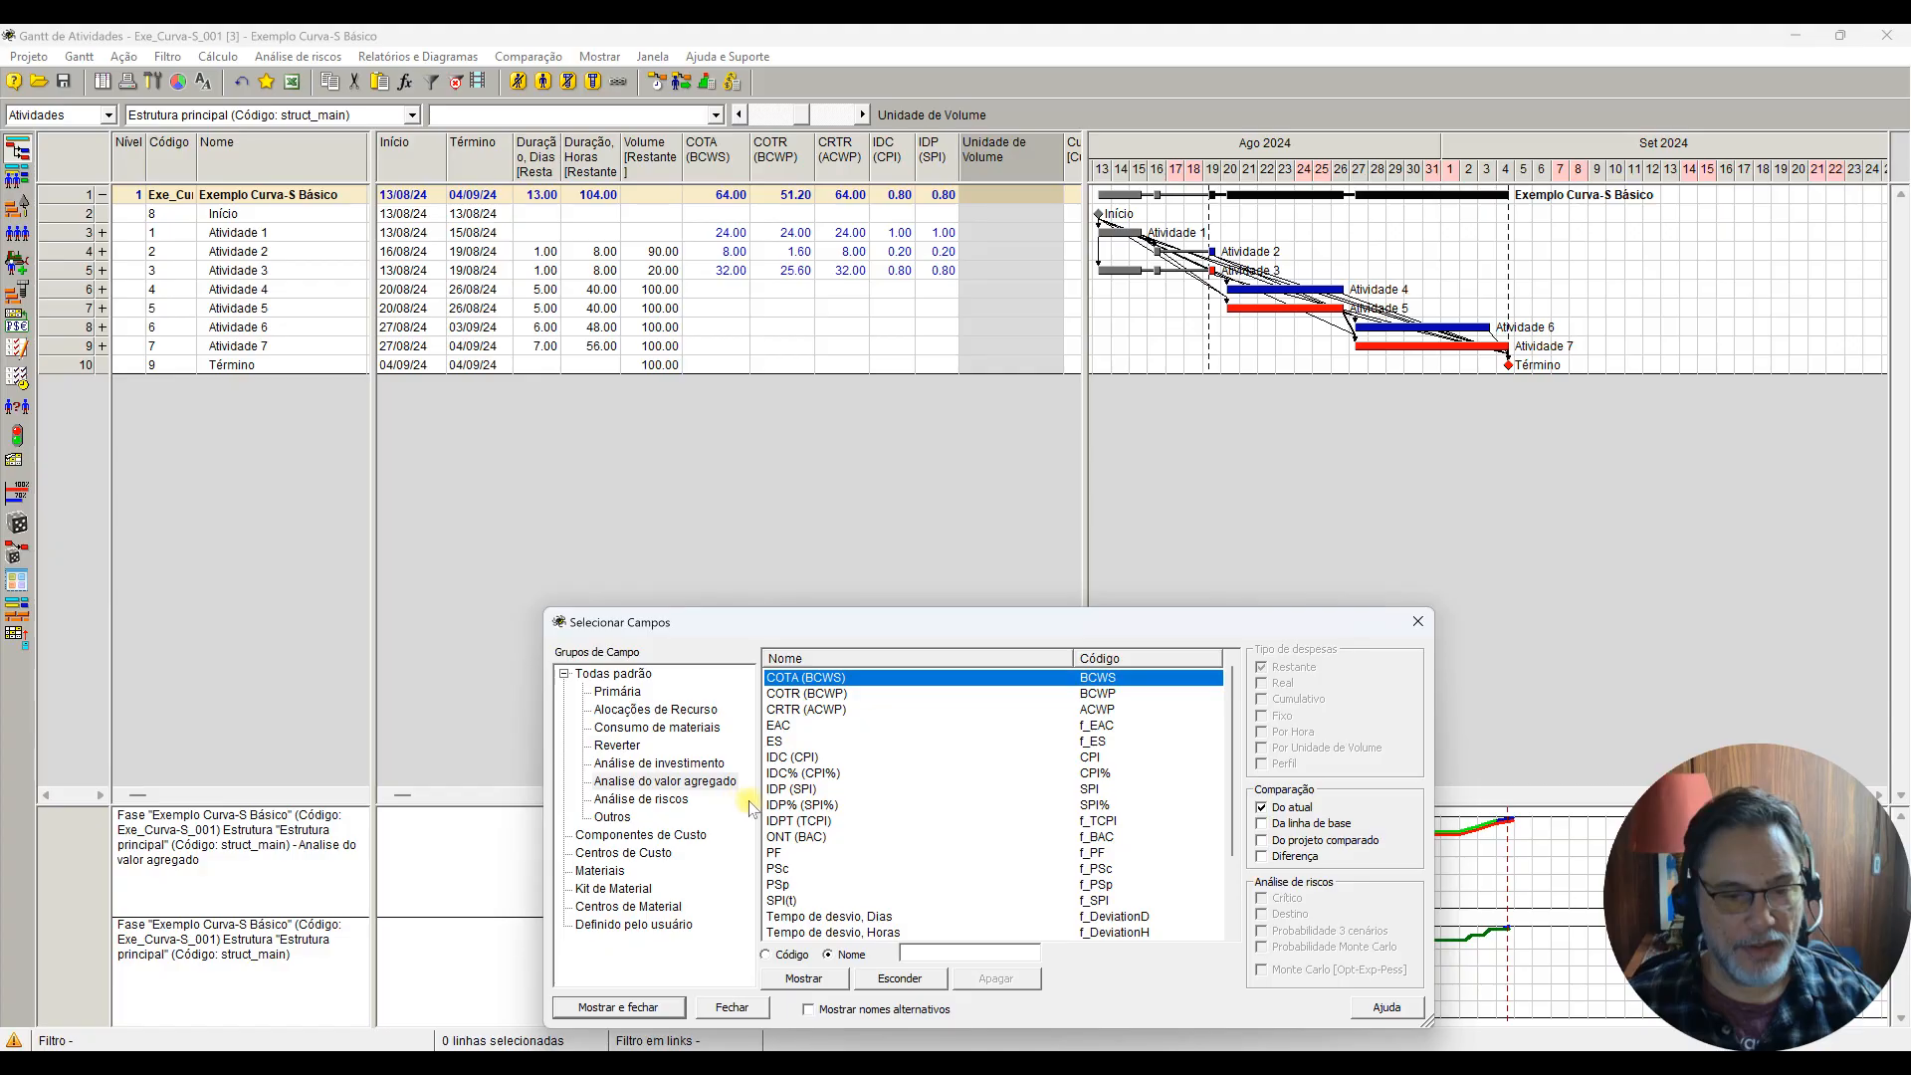
scroll(793, 822, down, 1)
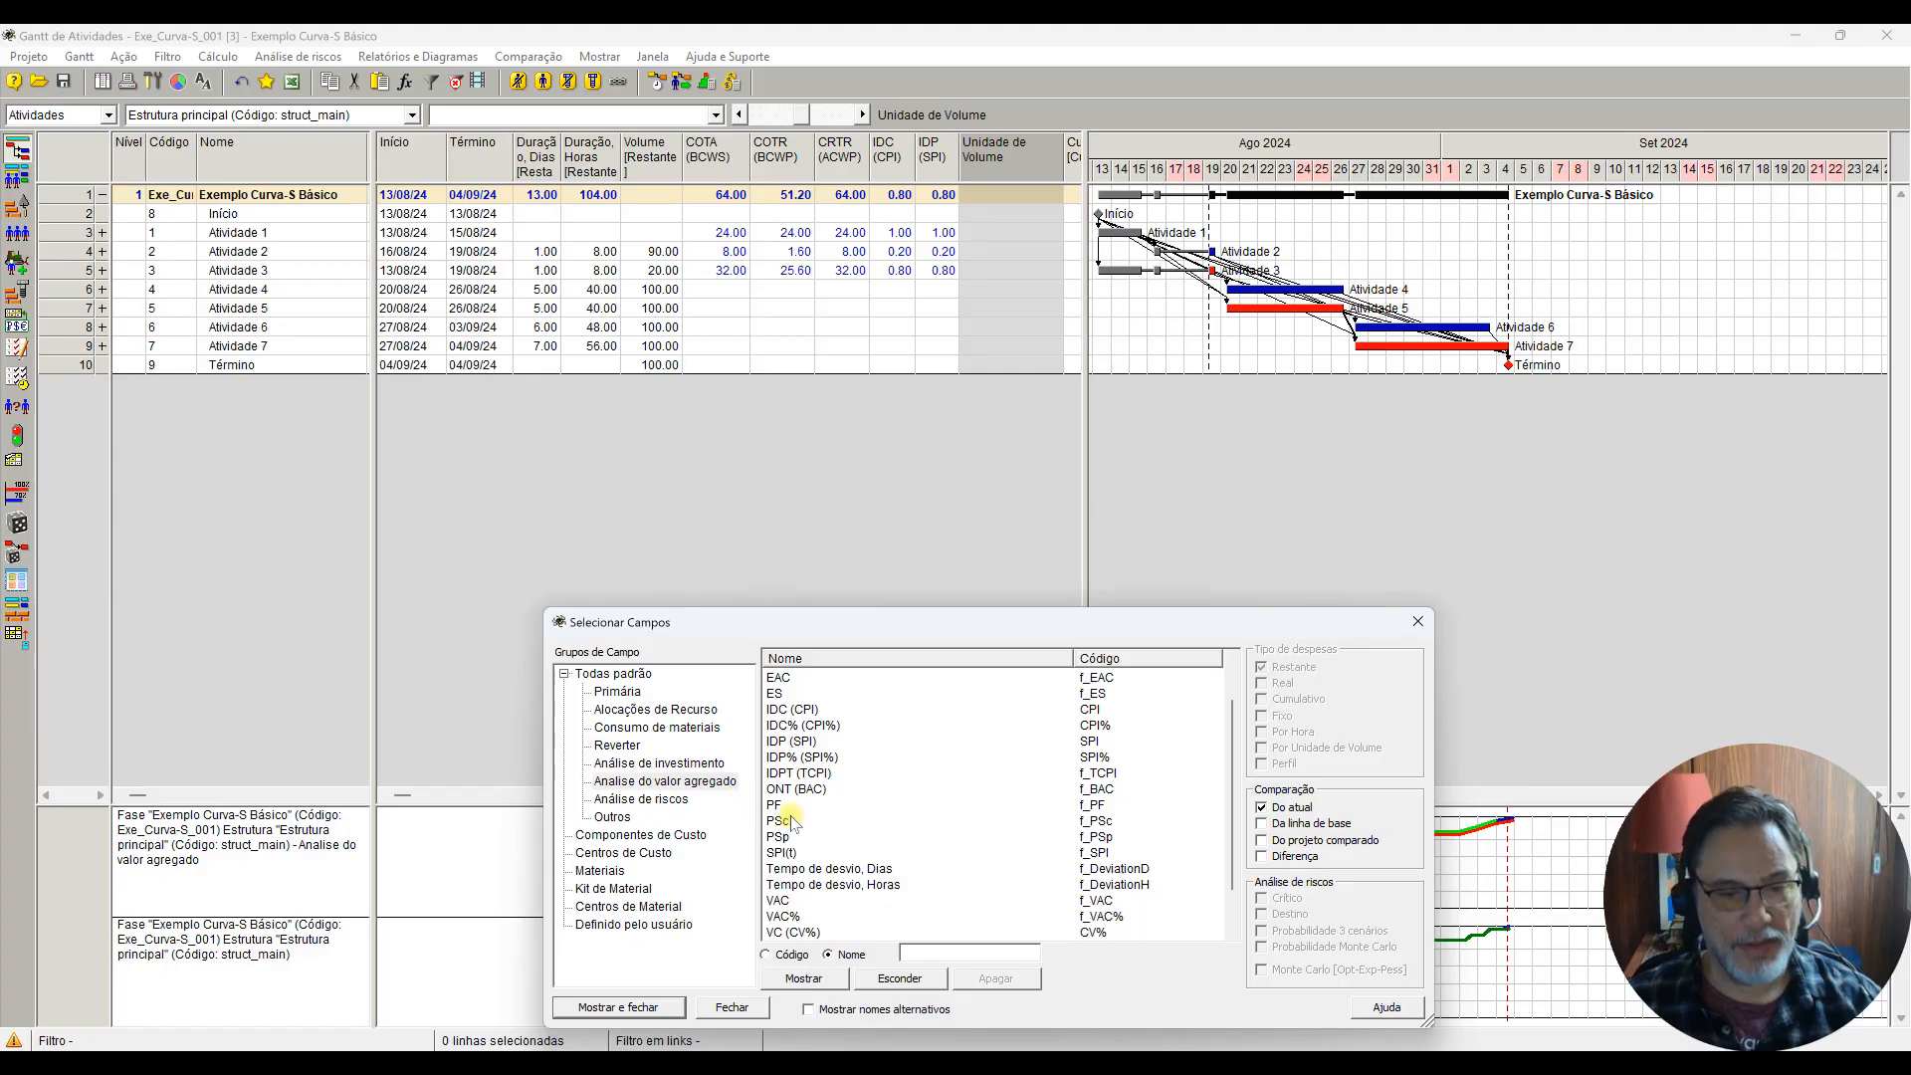
click(808, 870)
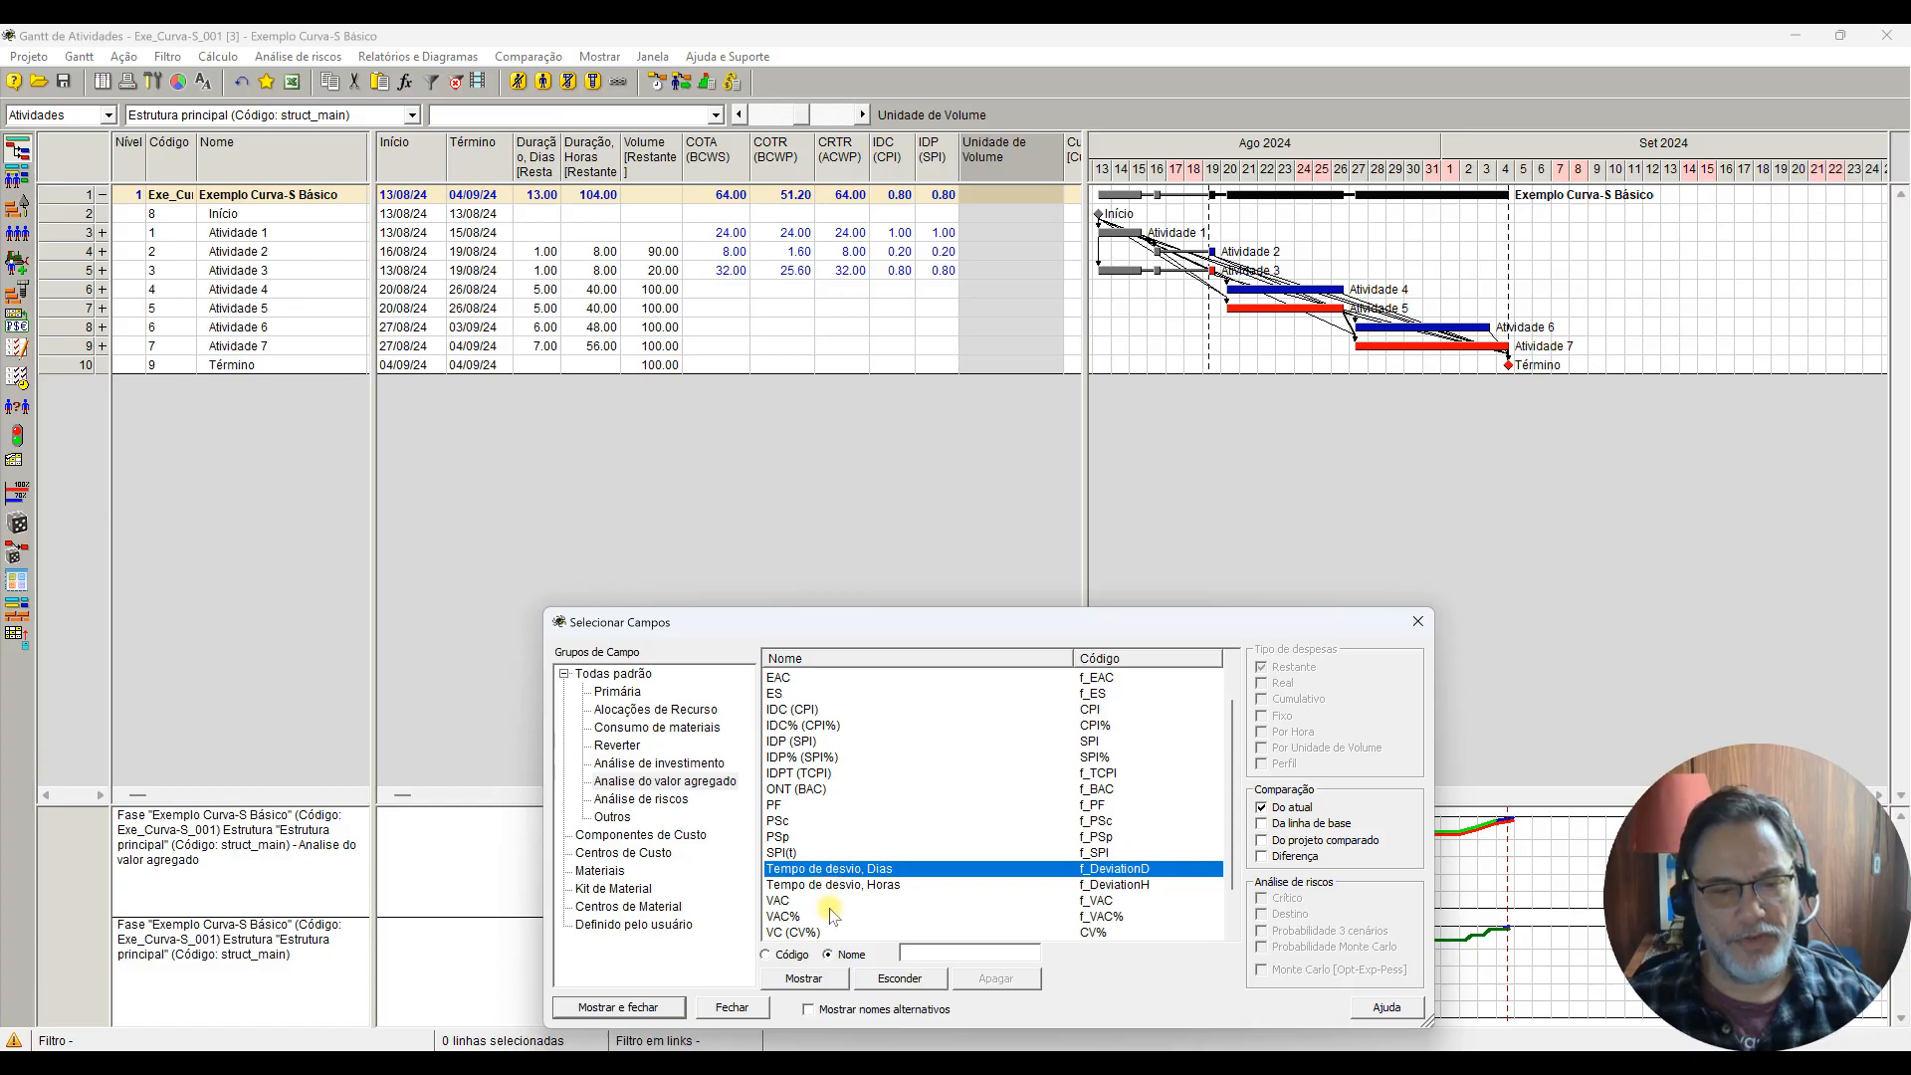
click(642, 1007)
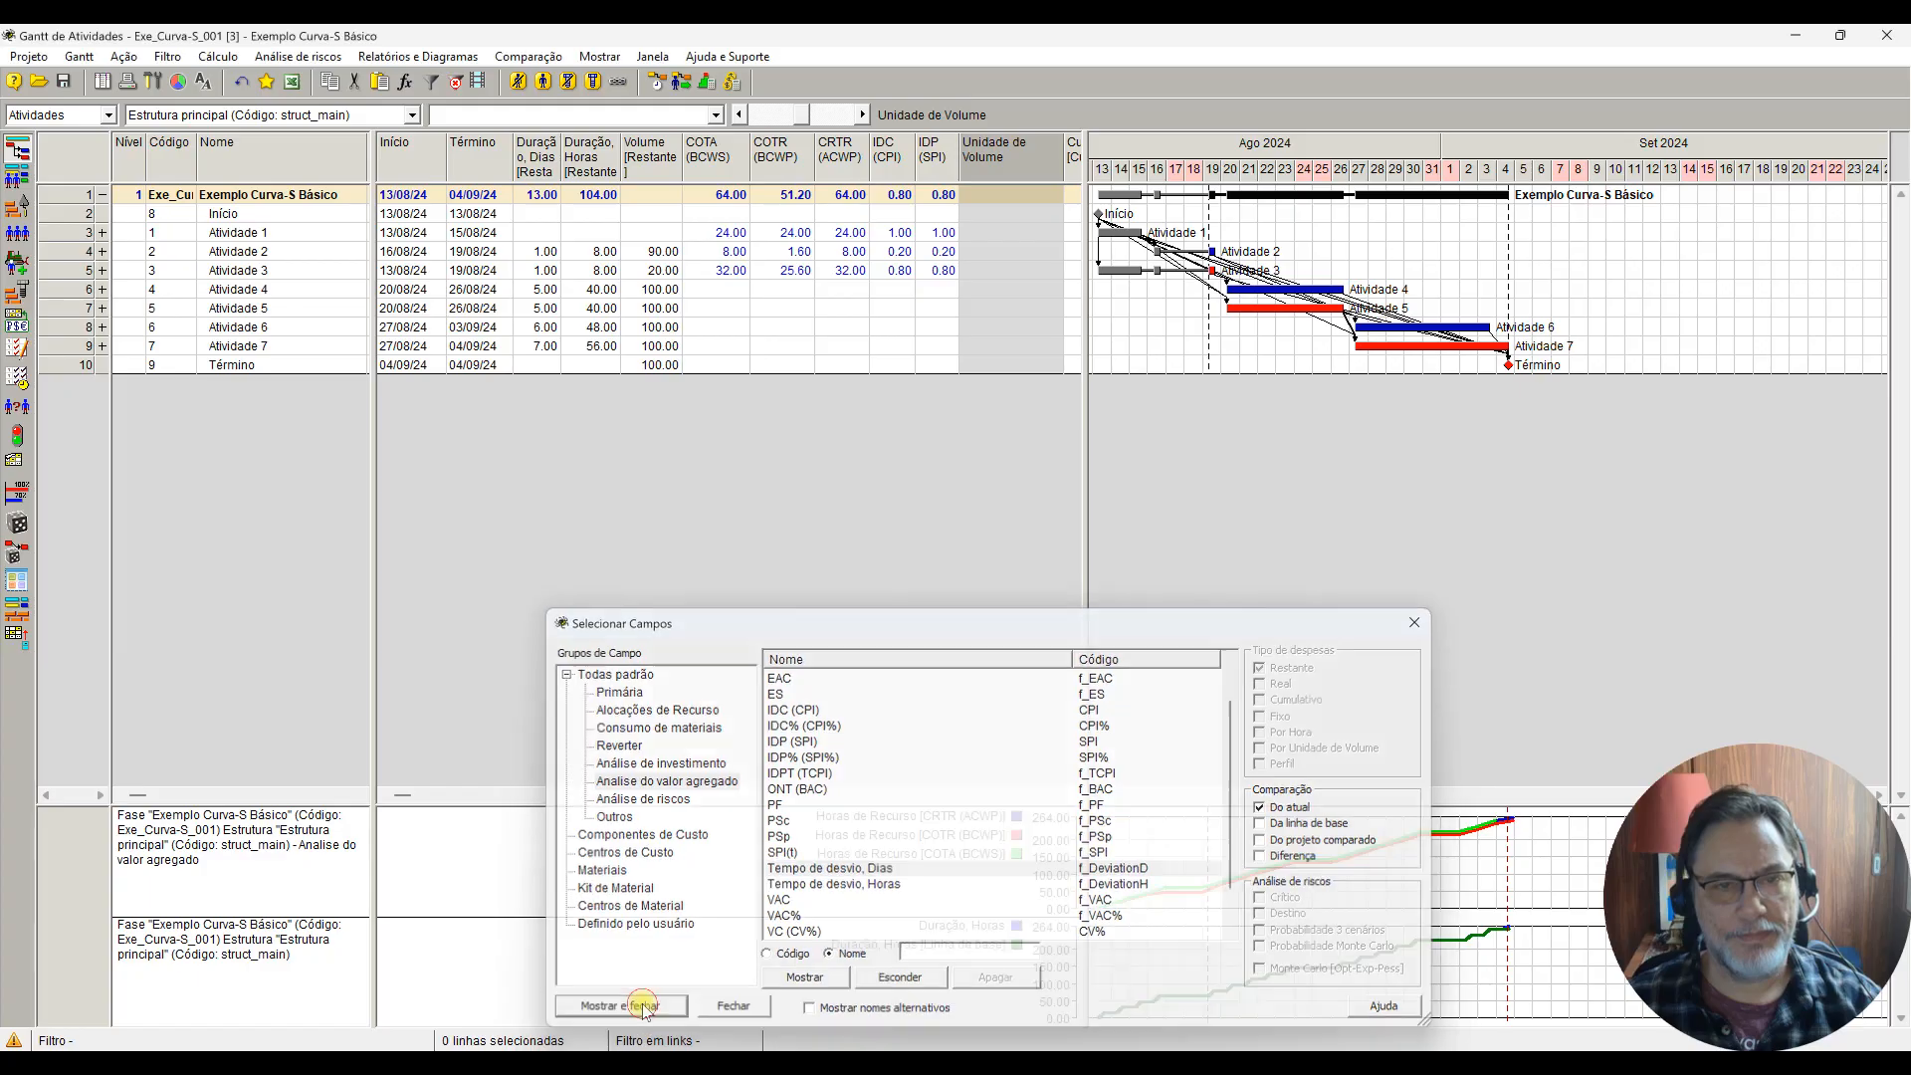
drag(1064, 159, 1006, 182)
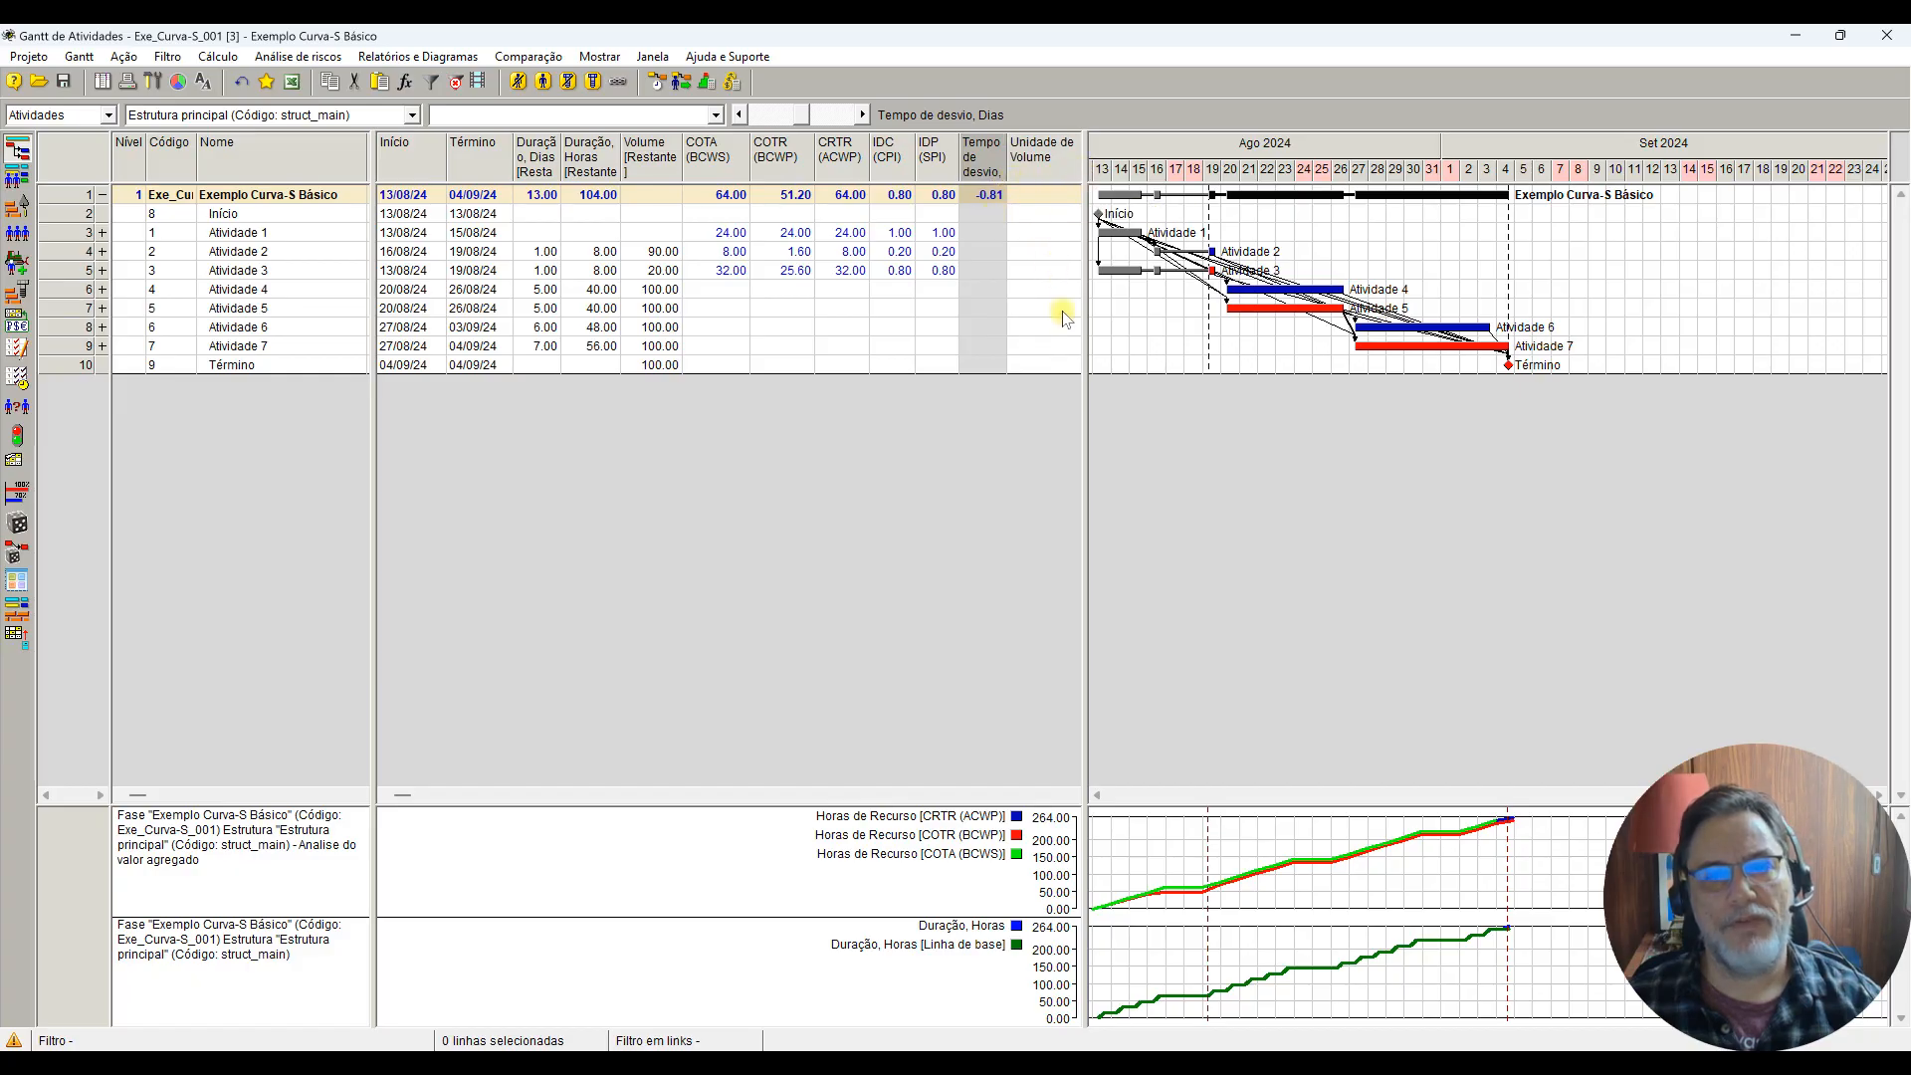
Step: Compare the project with its baseline, showing the compared schedule in the Gantt chart, and end the activity table at the Tempo de desvio column
click(530, 58)
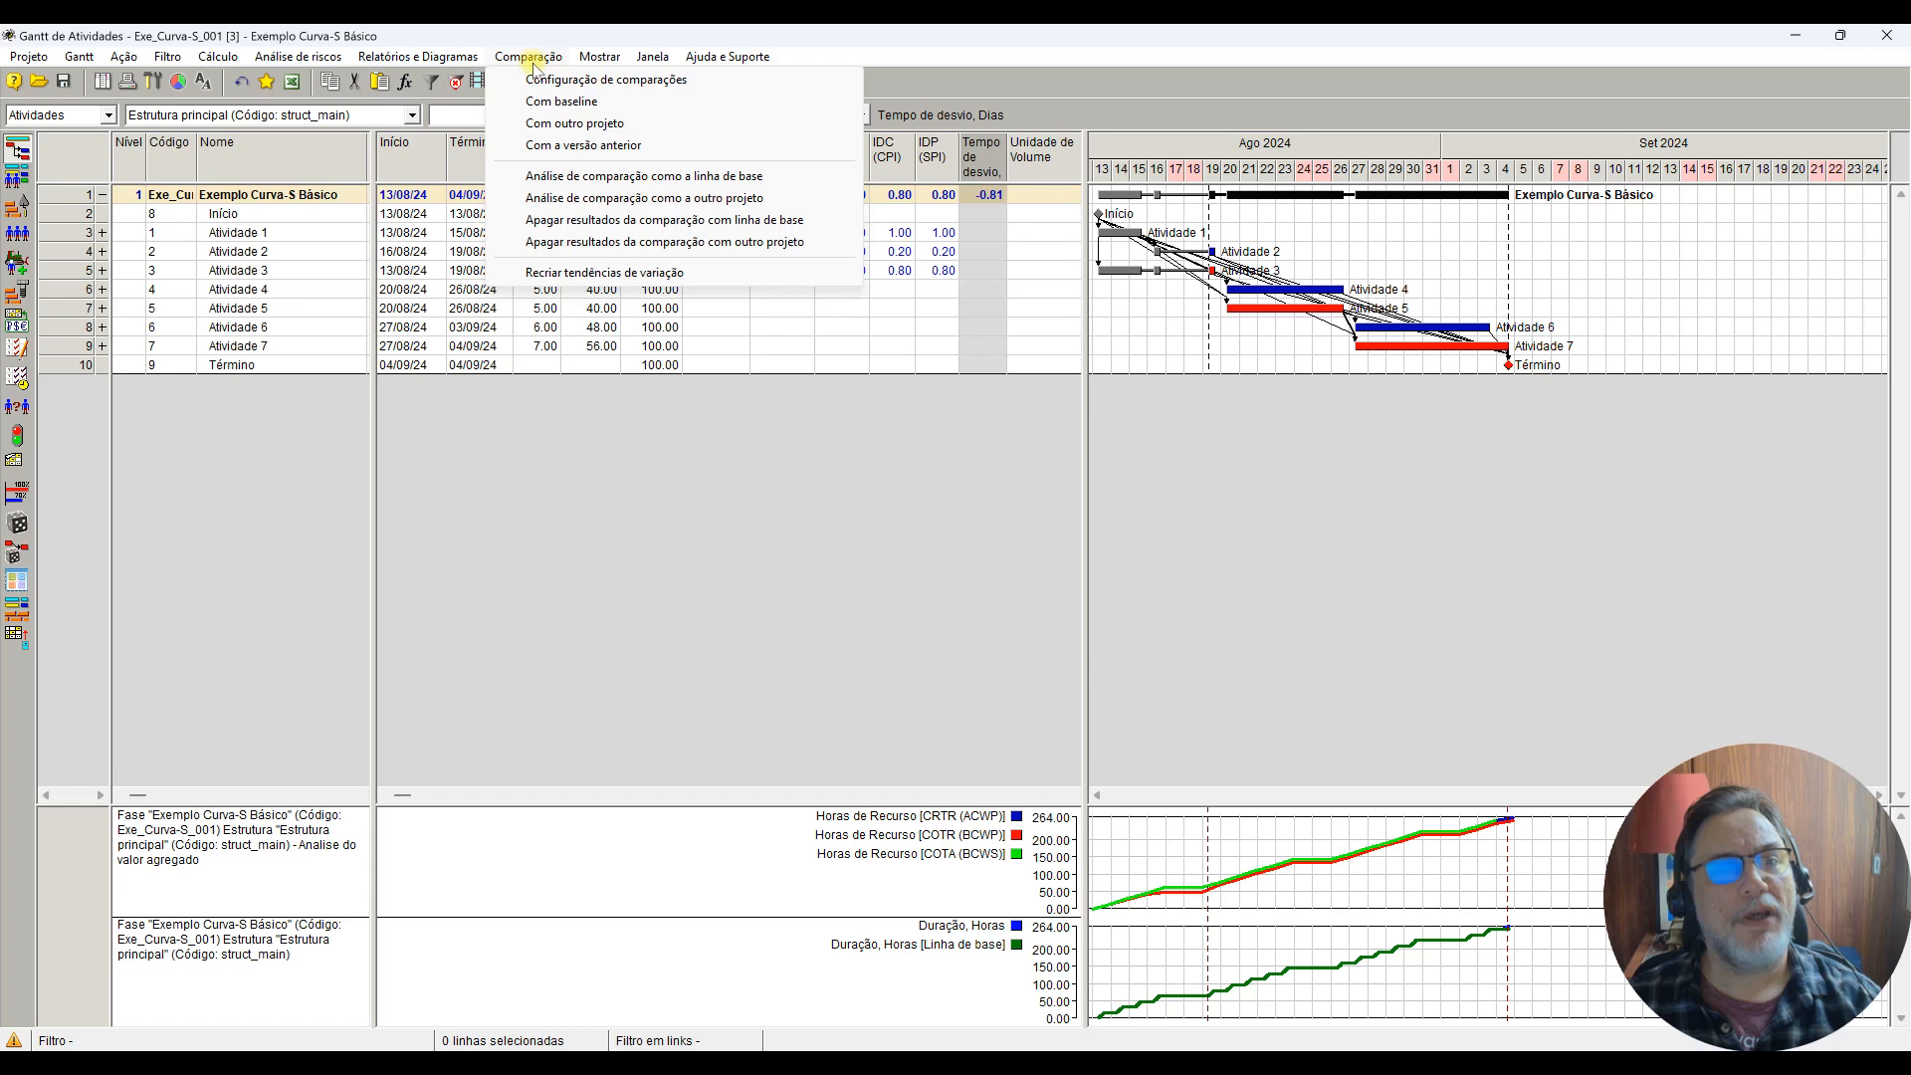
click(557, 79)
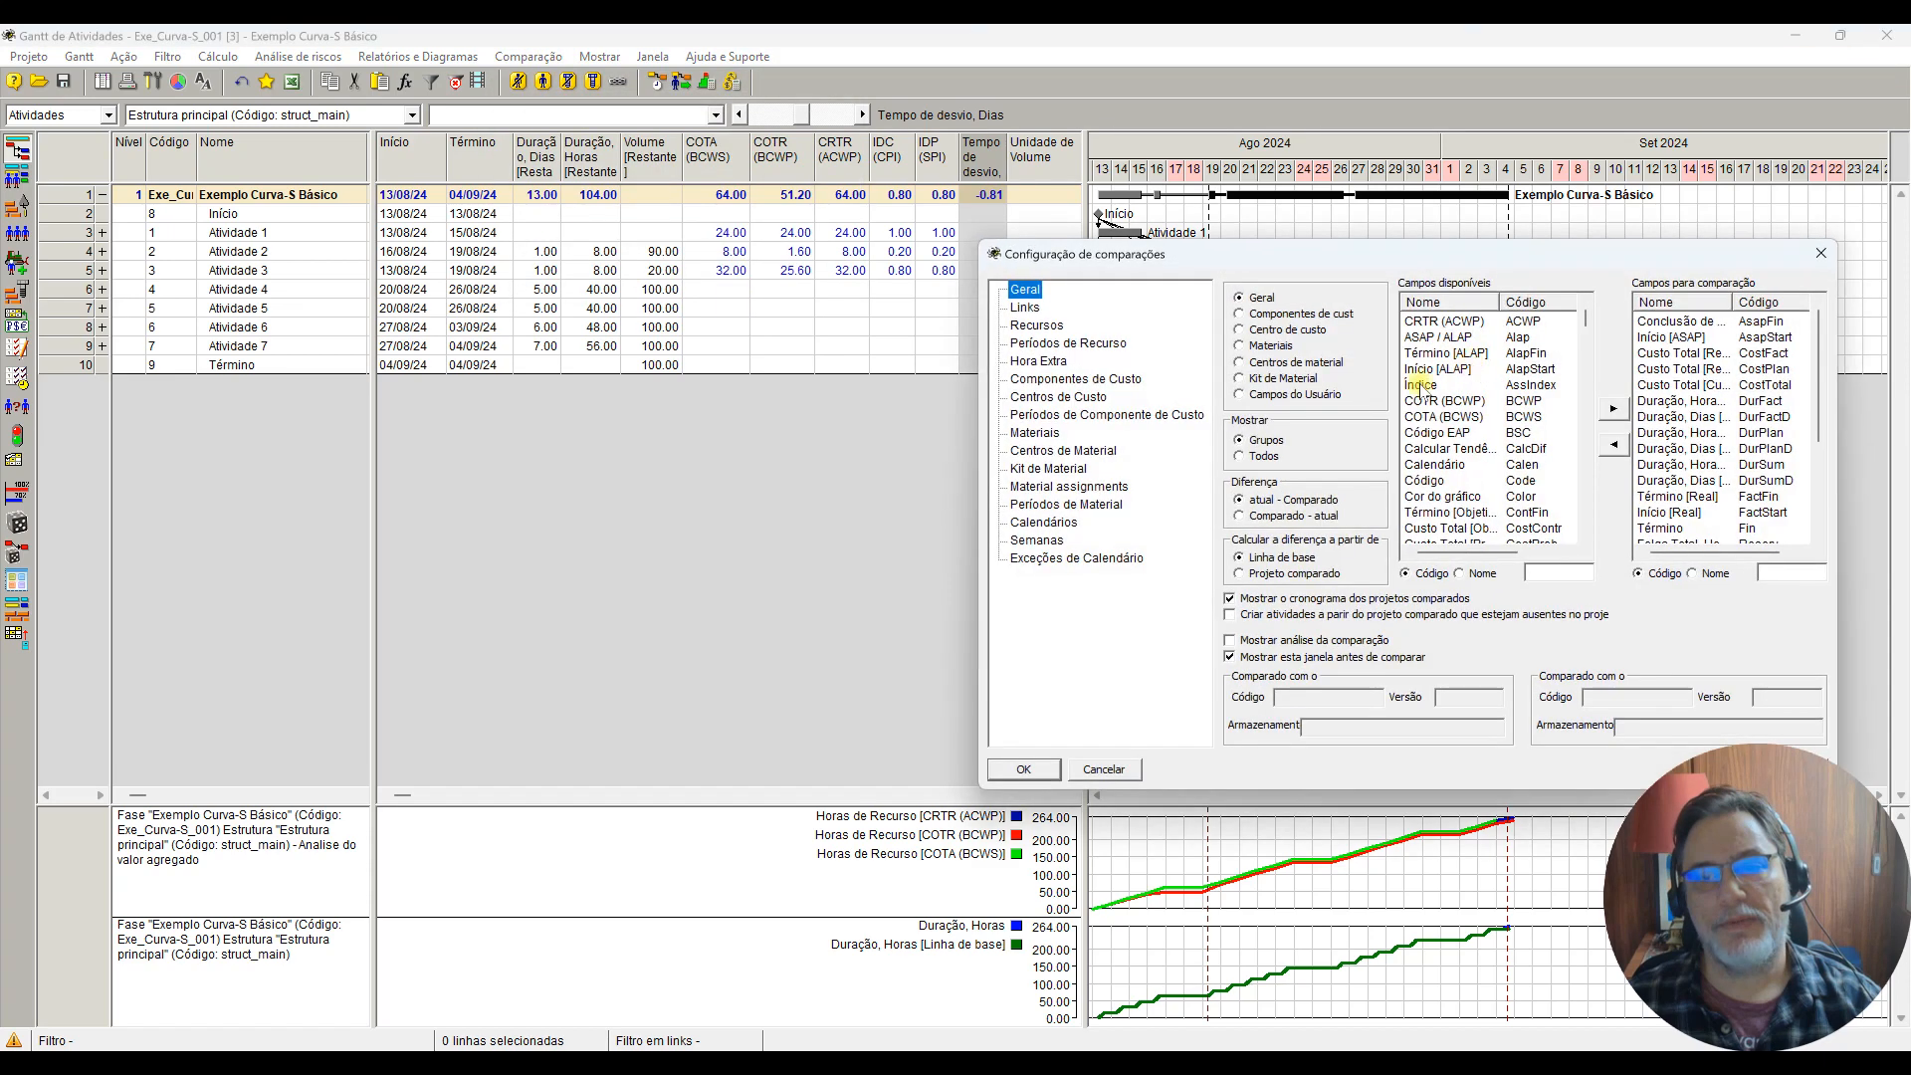
click(1023, 770)
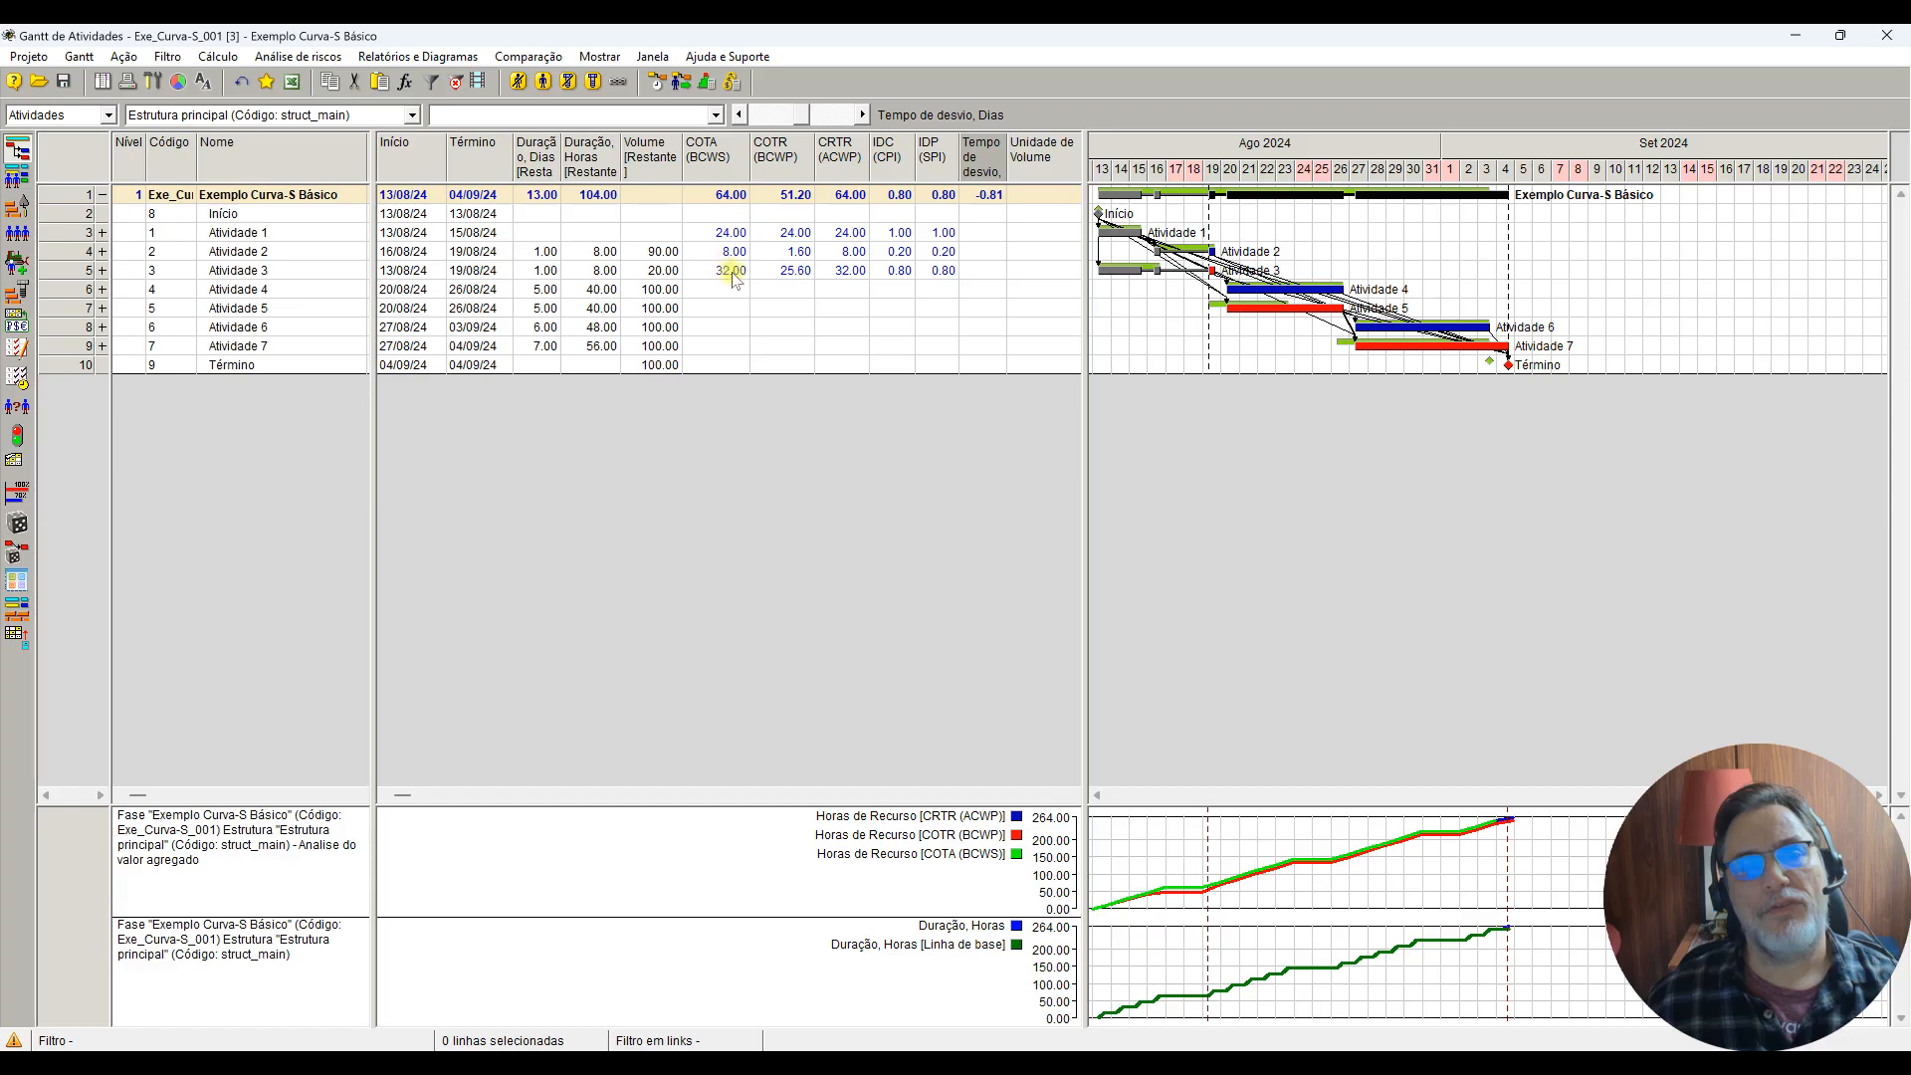
drag(1092, 314, 1009, 345)
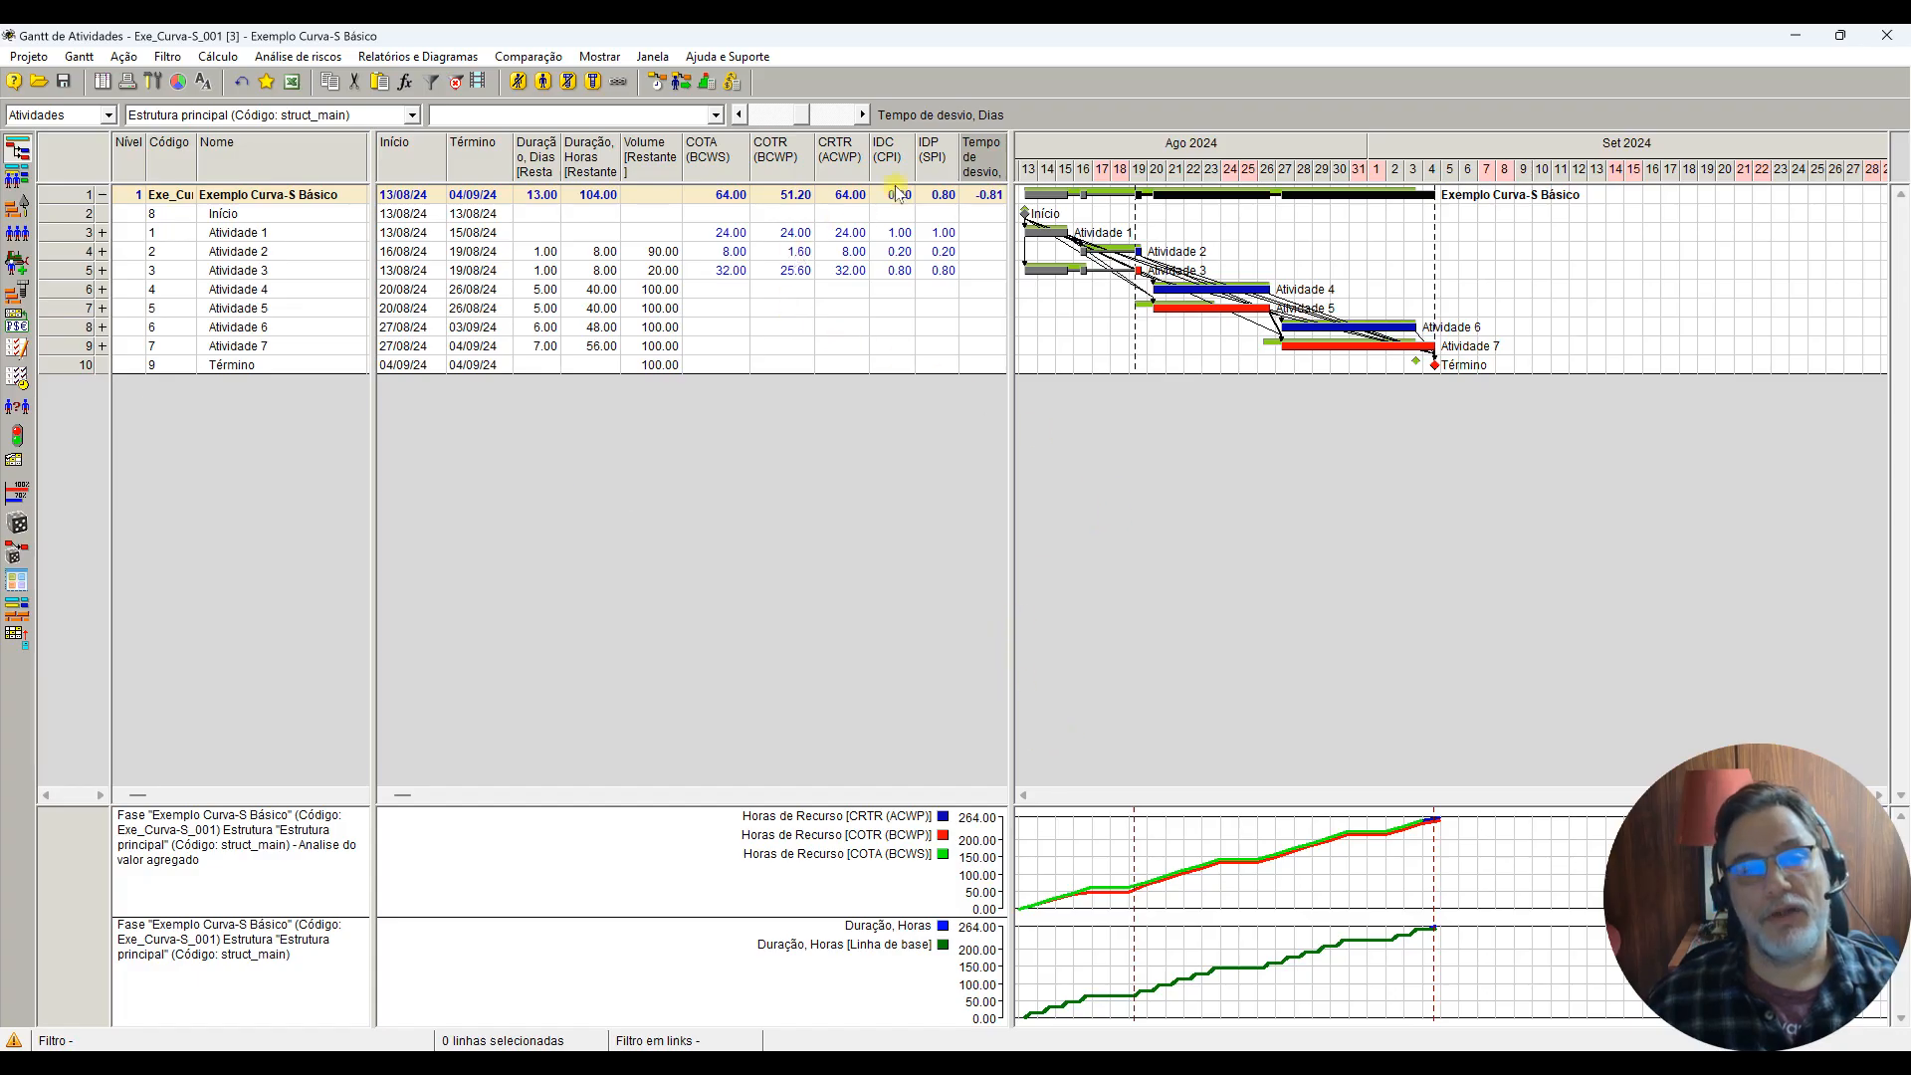
Step: Start an earned value diagram for the project phase and clear its CRTR (ACWP), COTR (BCWP) and COTA (BCWS) selections and parameters
right_click(69, 199)
mouse_move(304, 231)
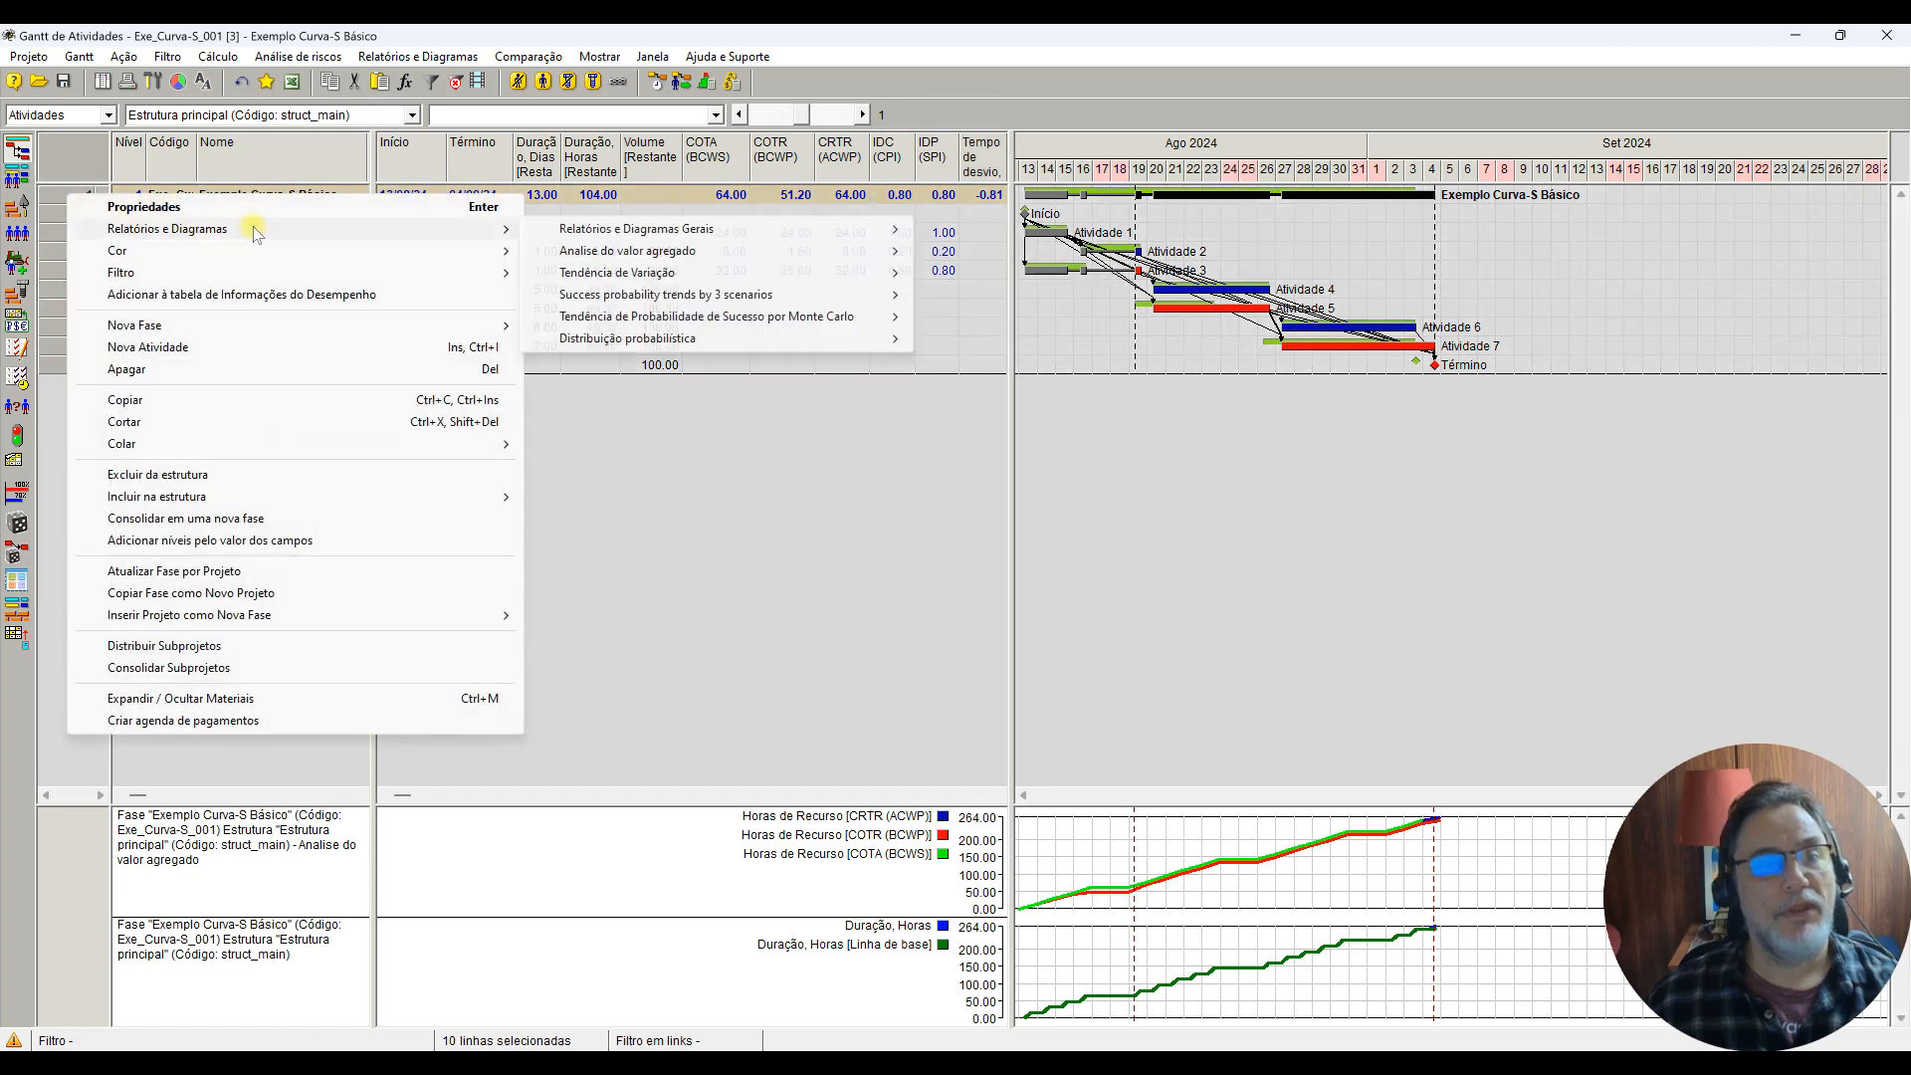
mouse_move(695, 251)
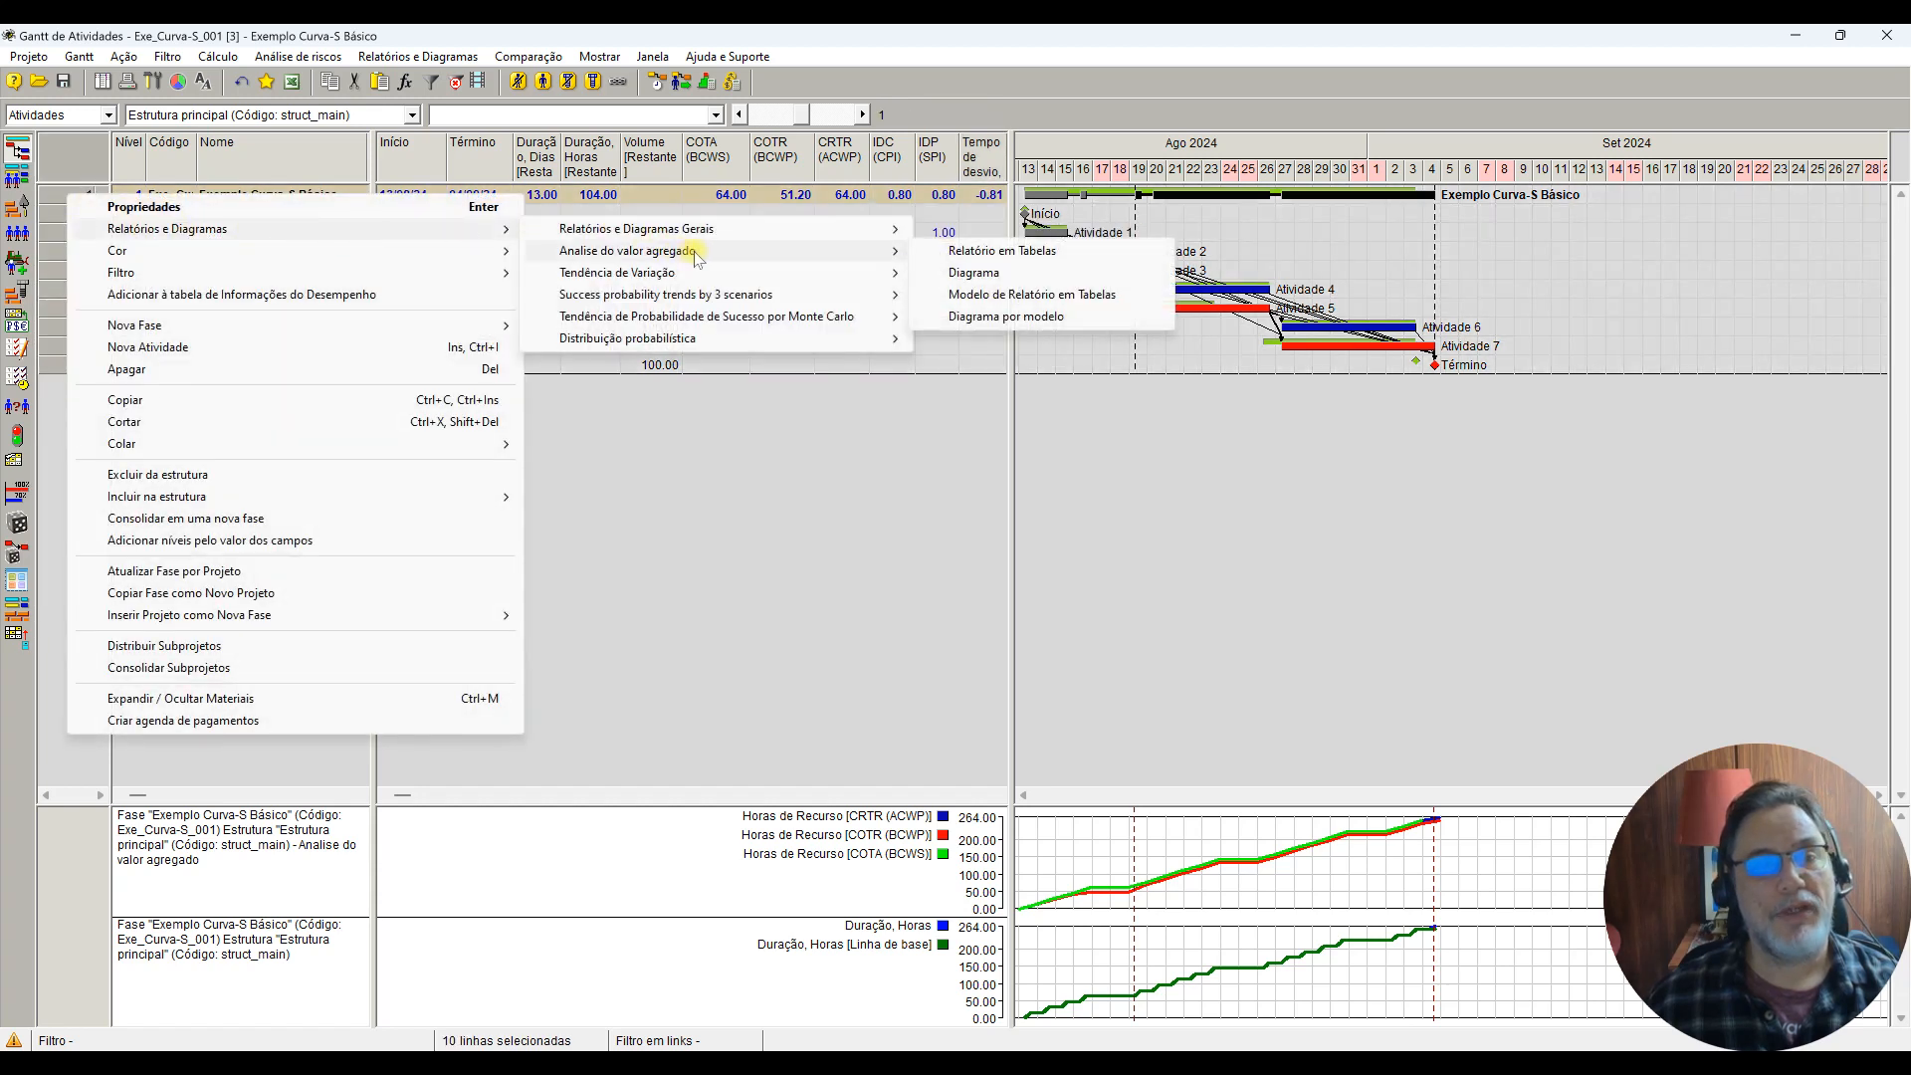
click(996, 271)
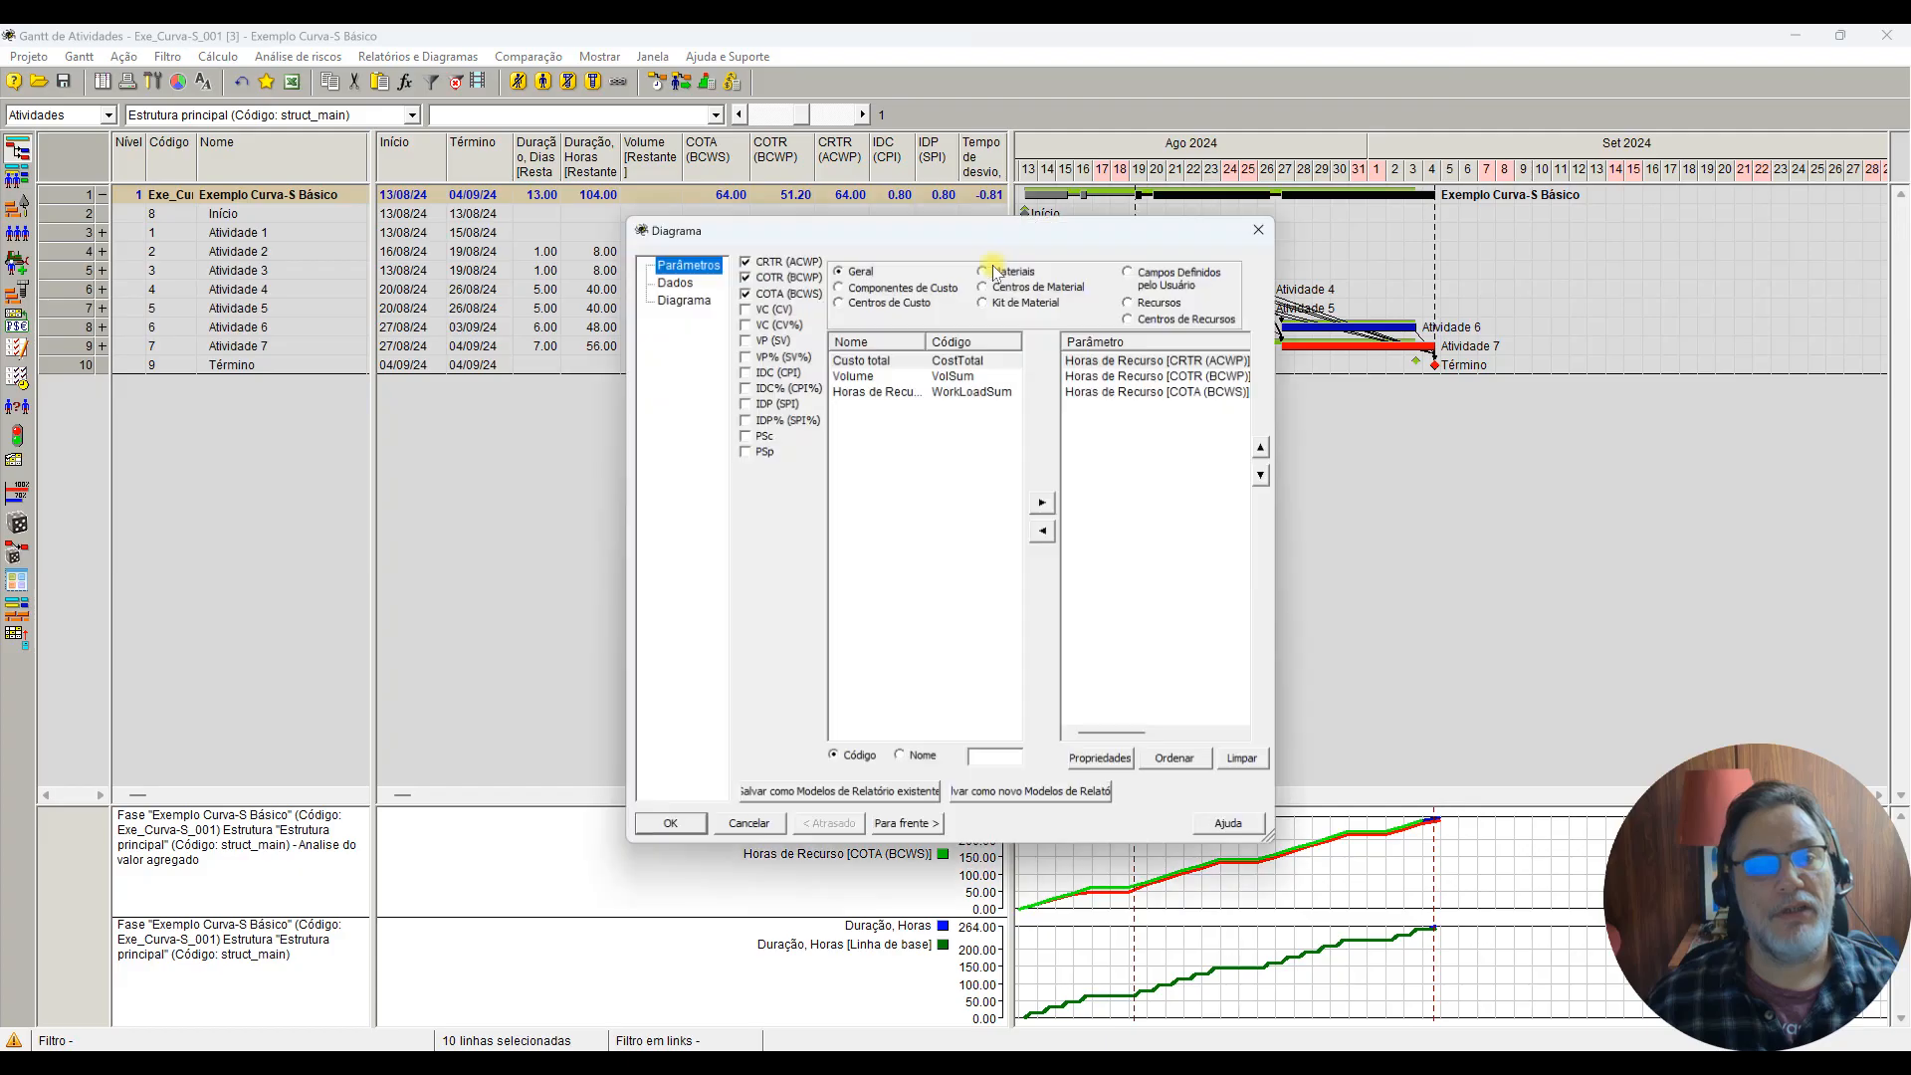
click(746, 260)
click(746, 276)
click(746, 292)
click(1120, 361)
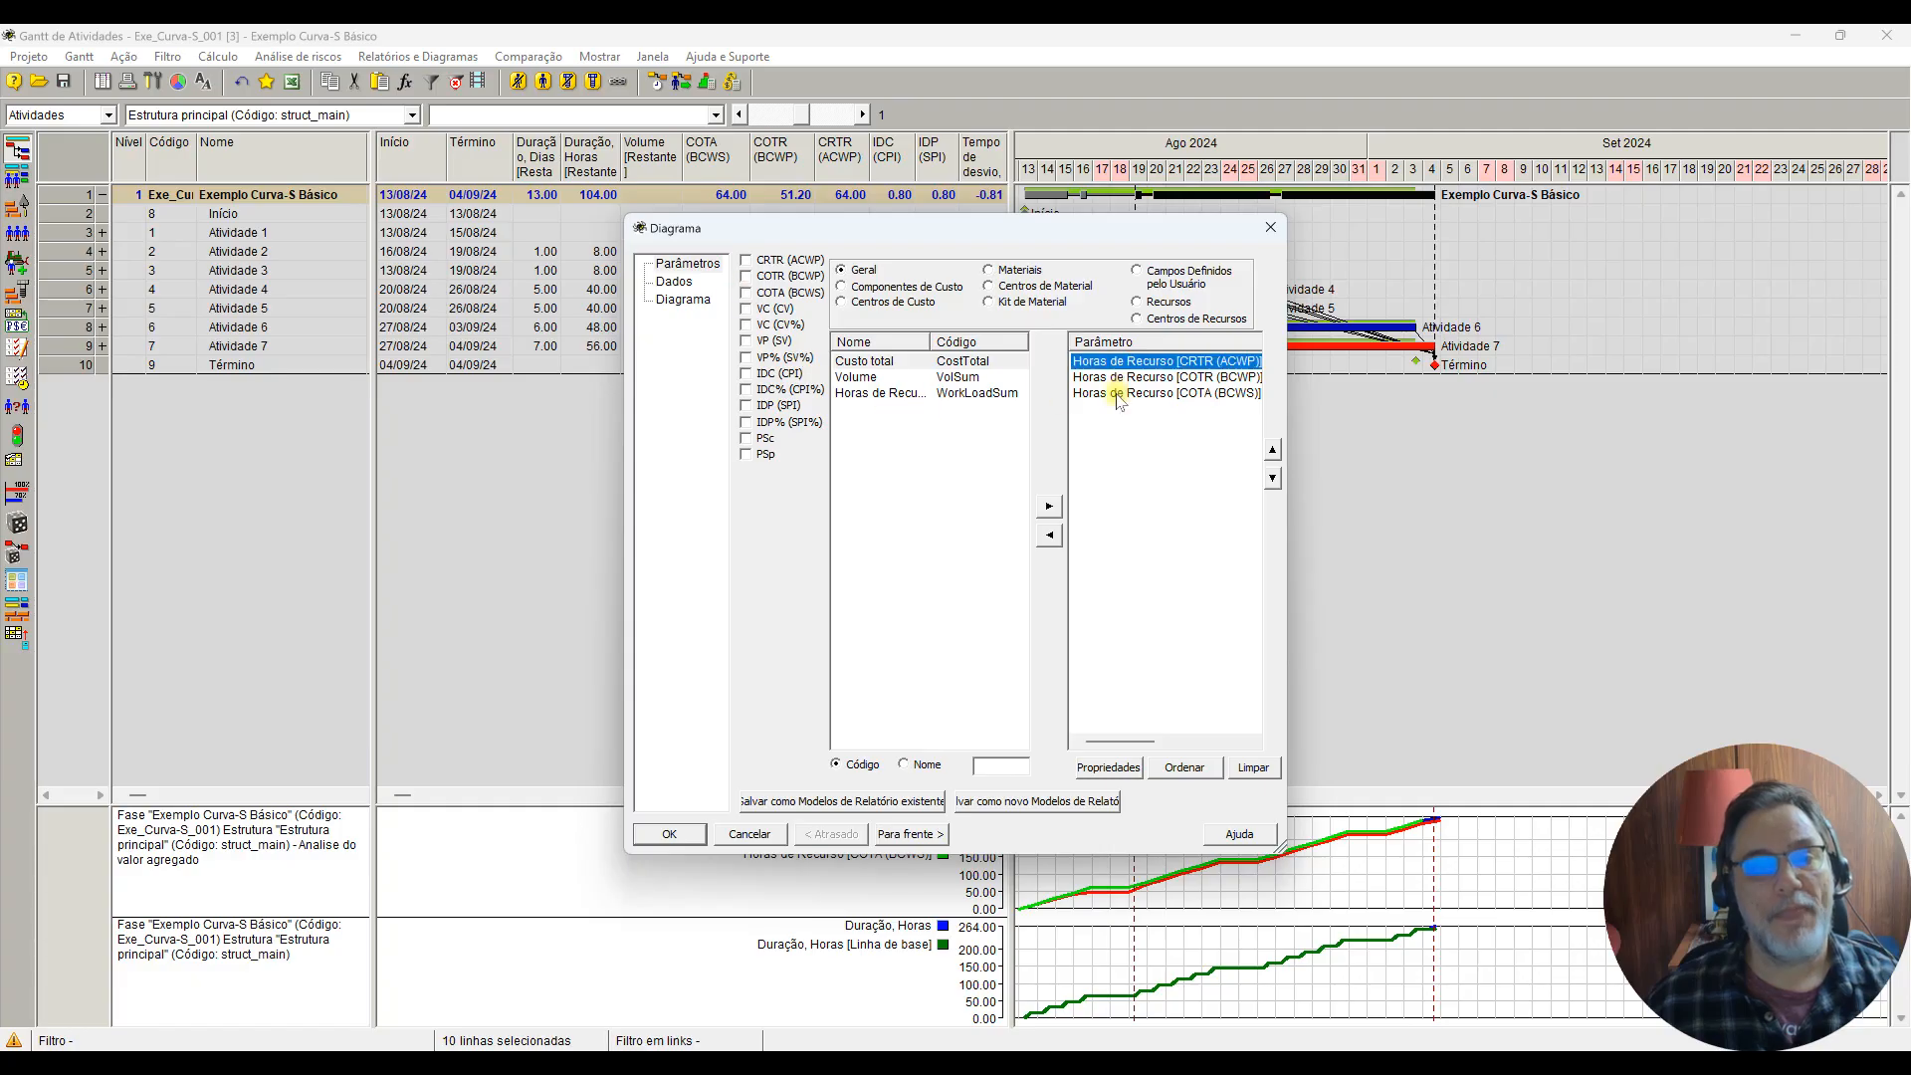
shift+click(1119, 393)
click(1049, 535)
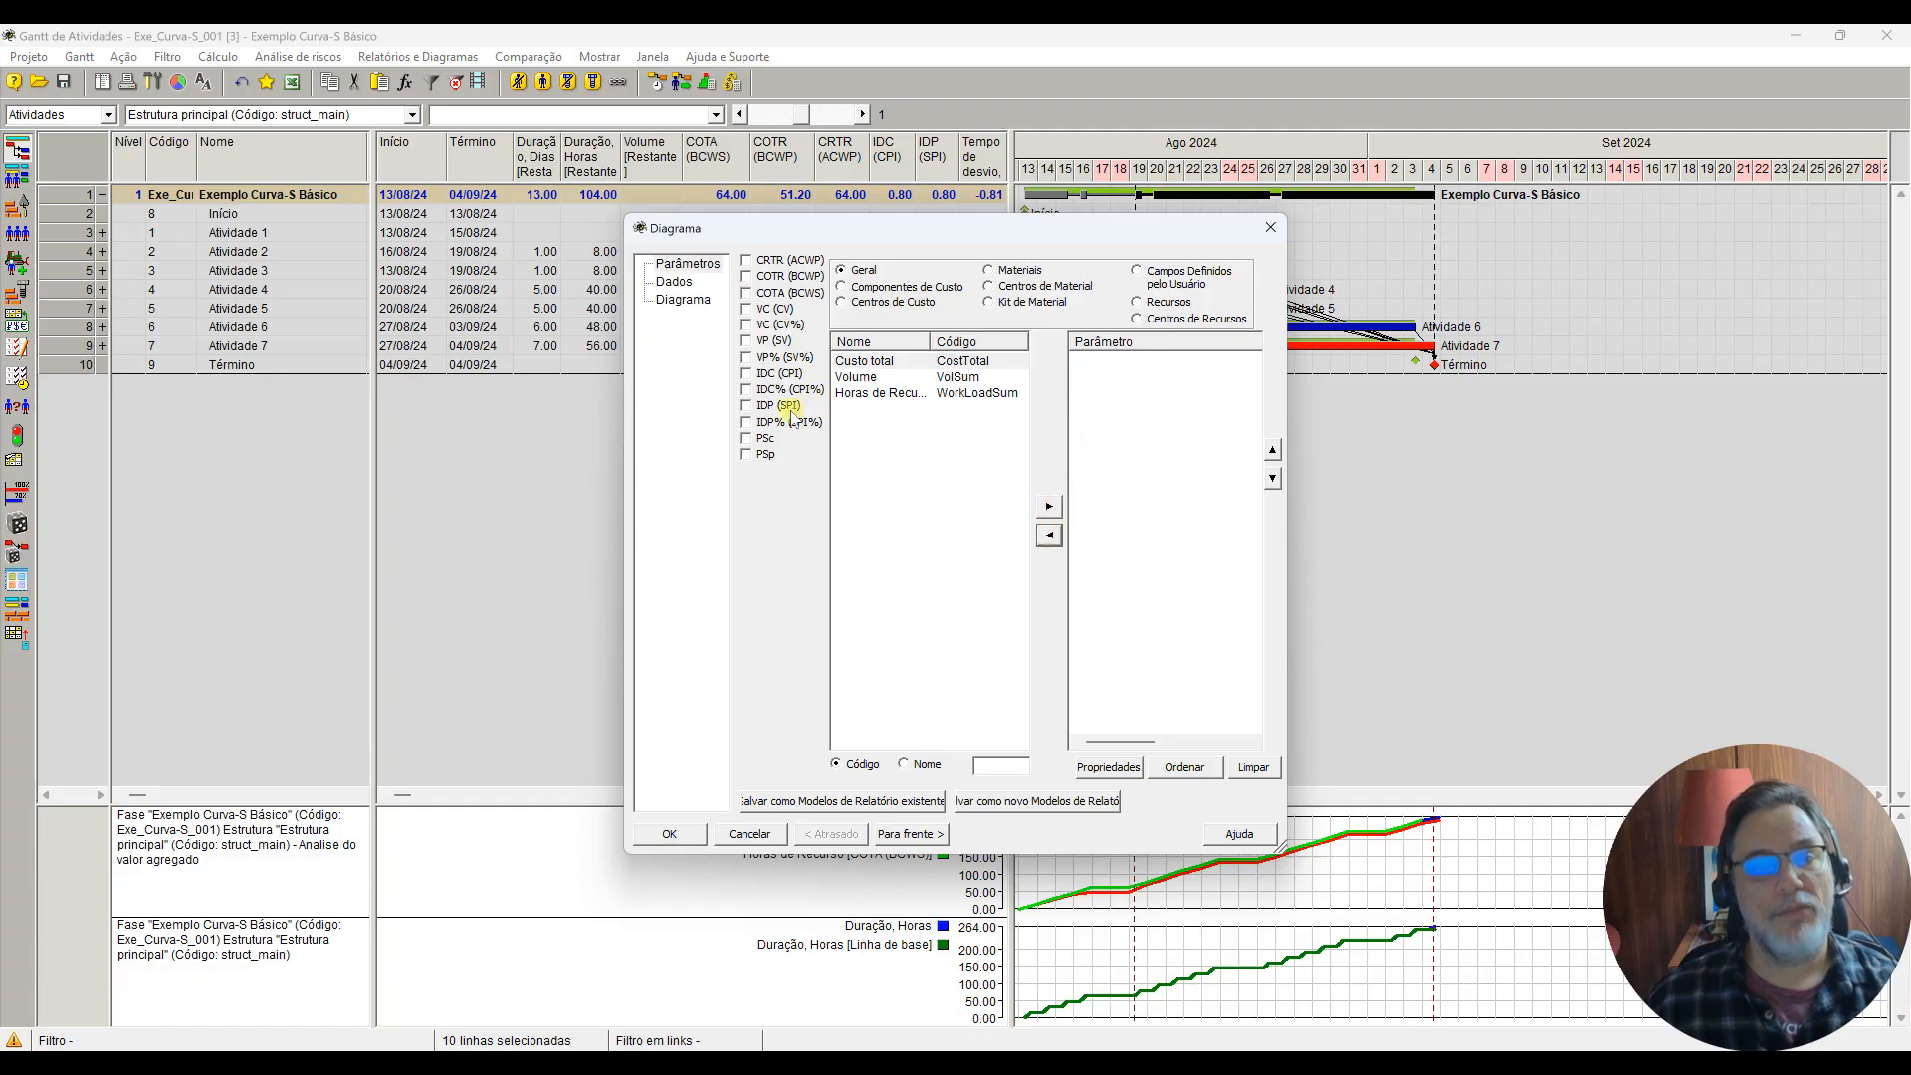
Step: Create the diagram with Horas de Recurso [IDP (SPI)] as its only parameter
click(744, 373)
click(886, 398)
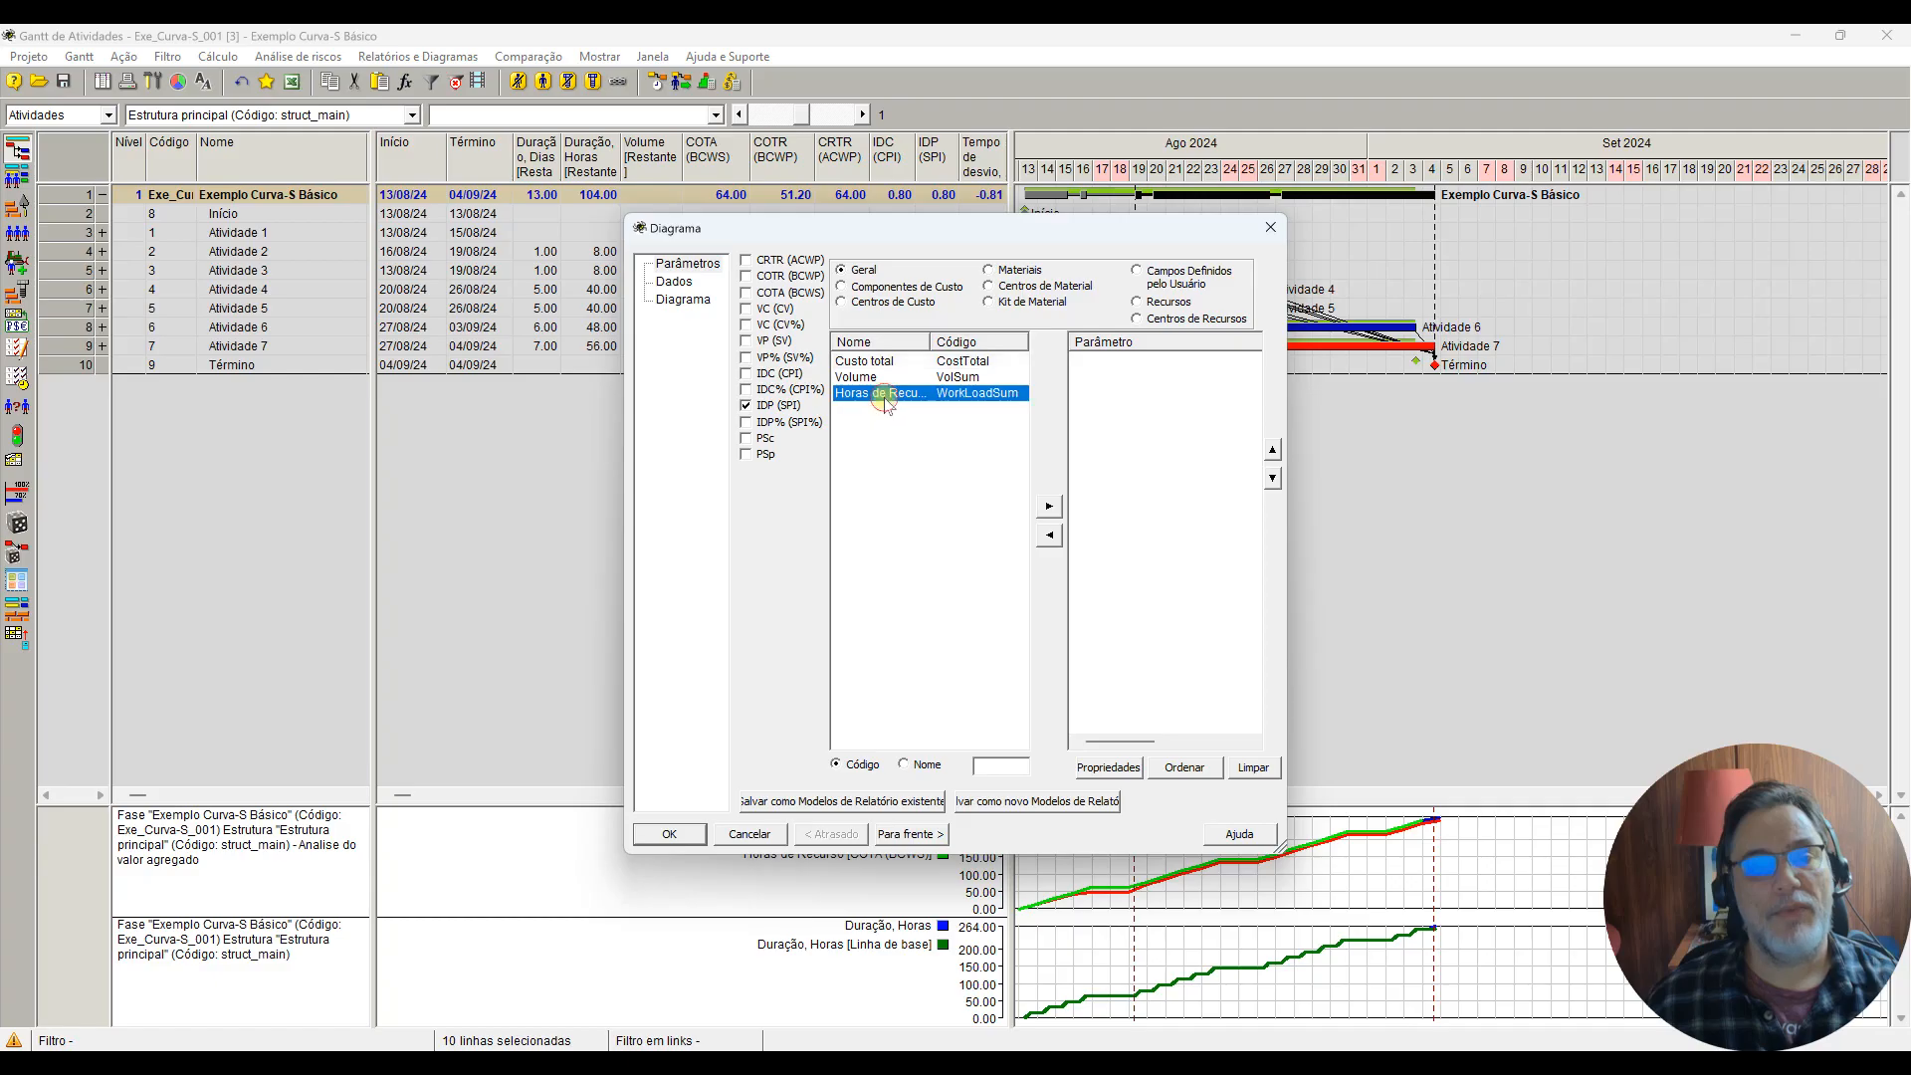
click(1049, 506)
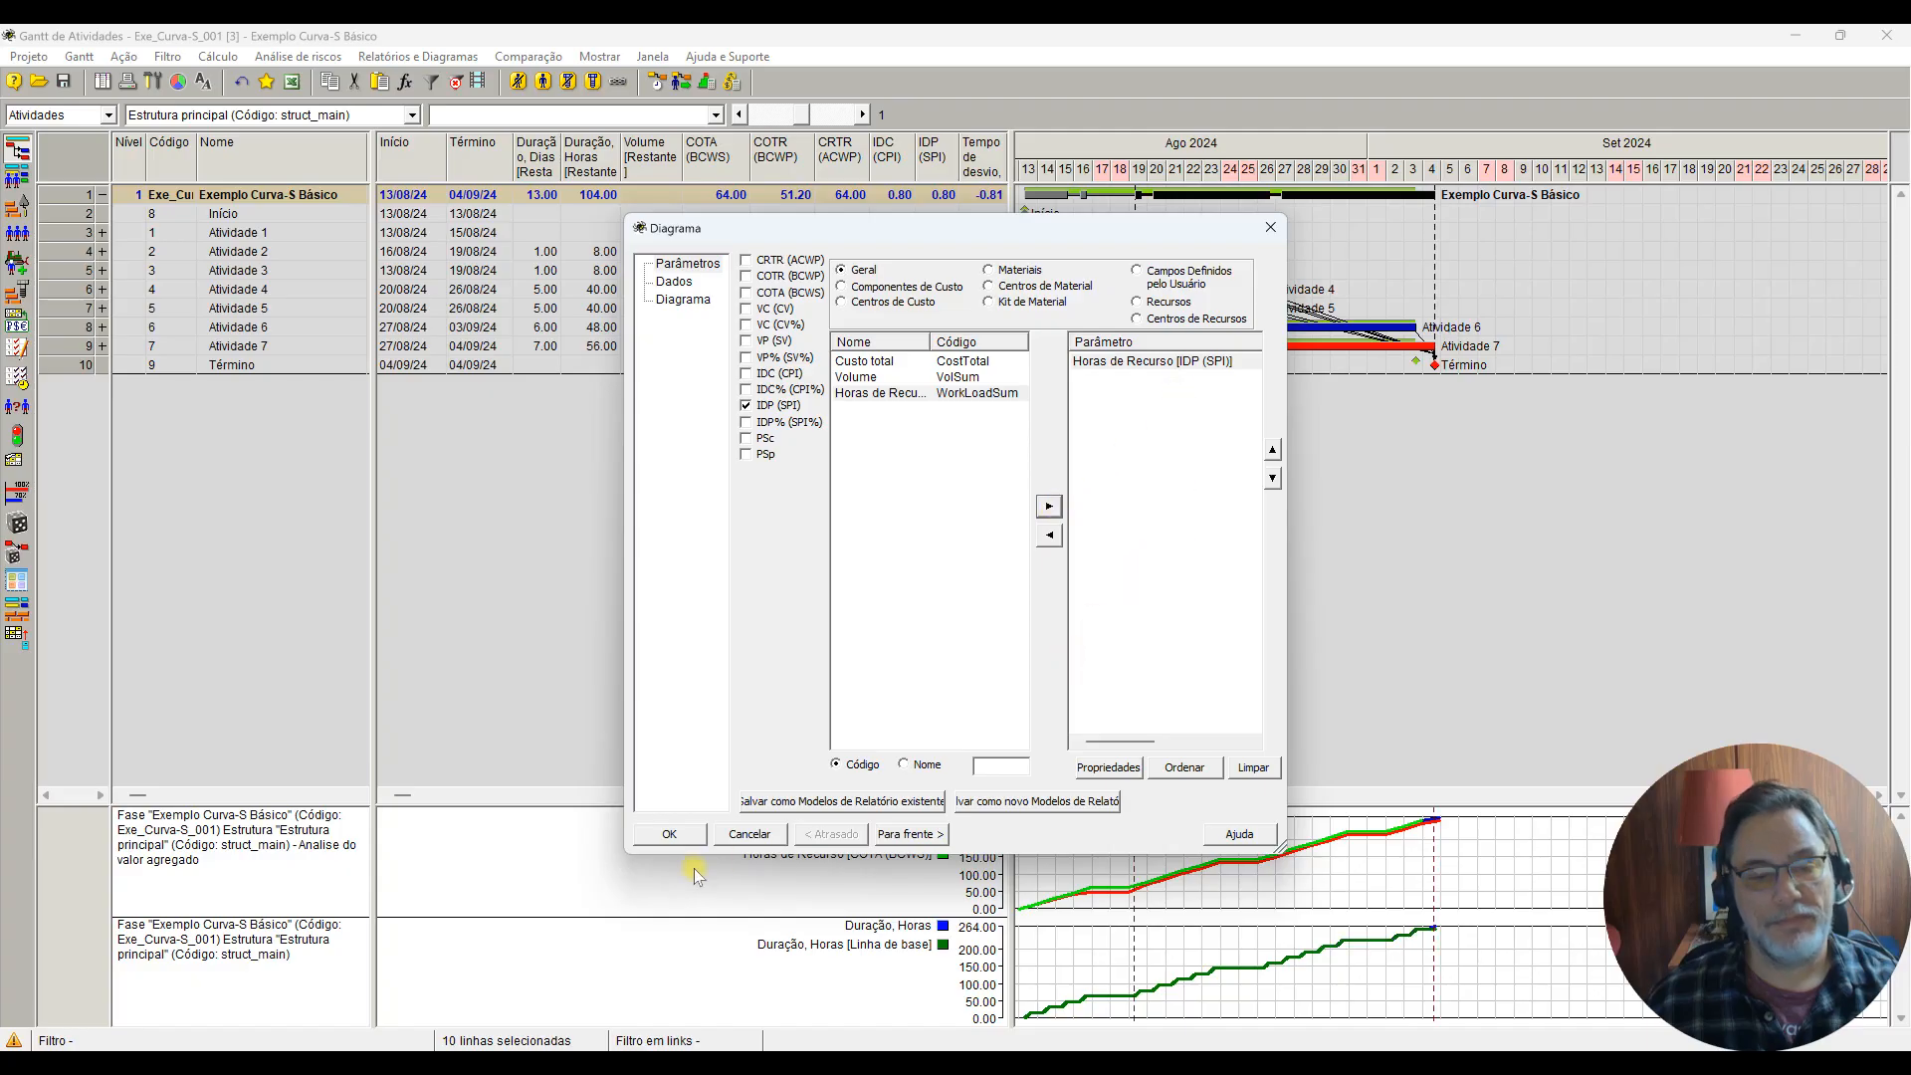
click(673, 835)
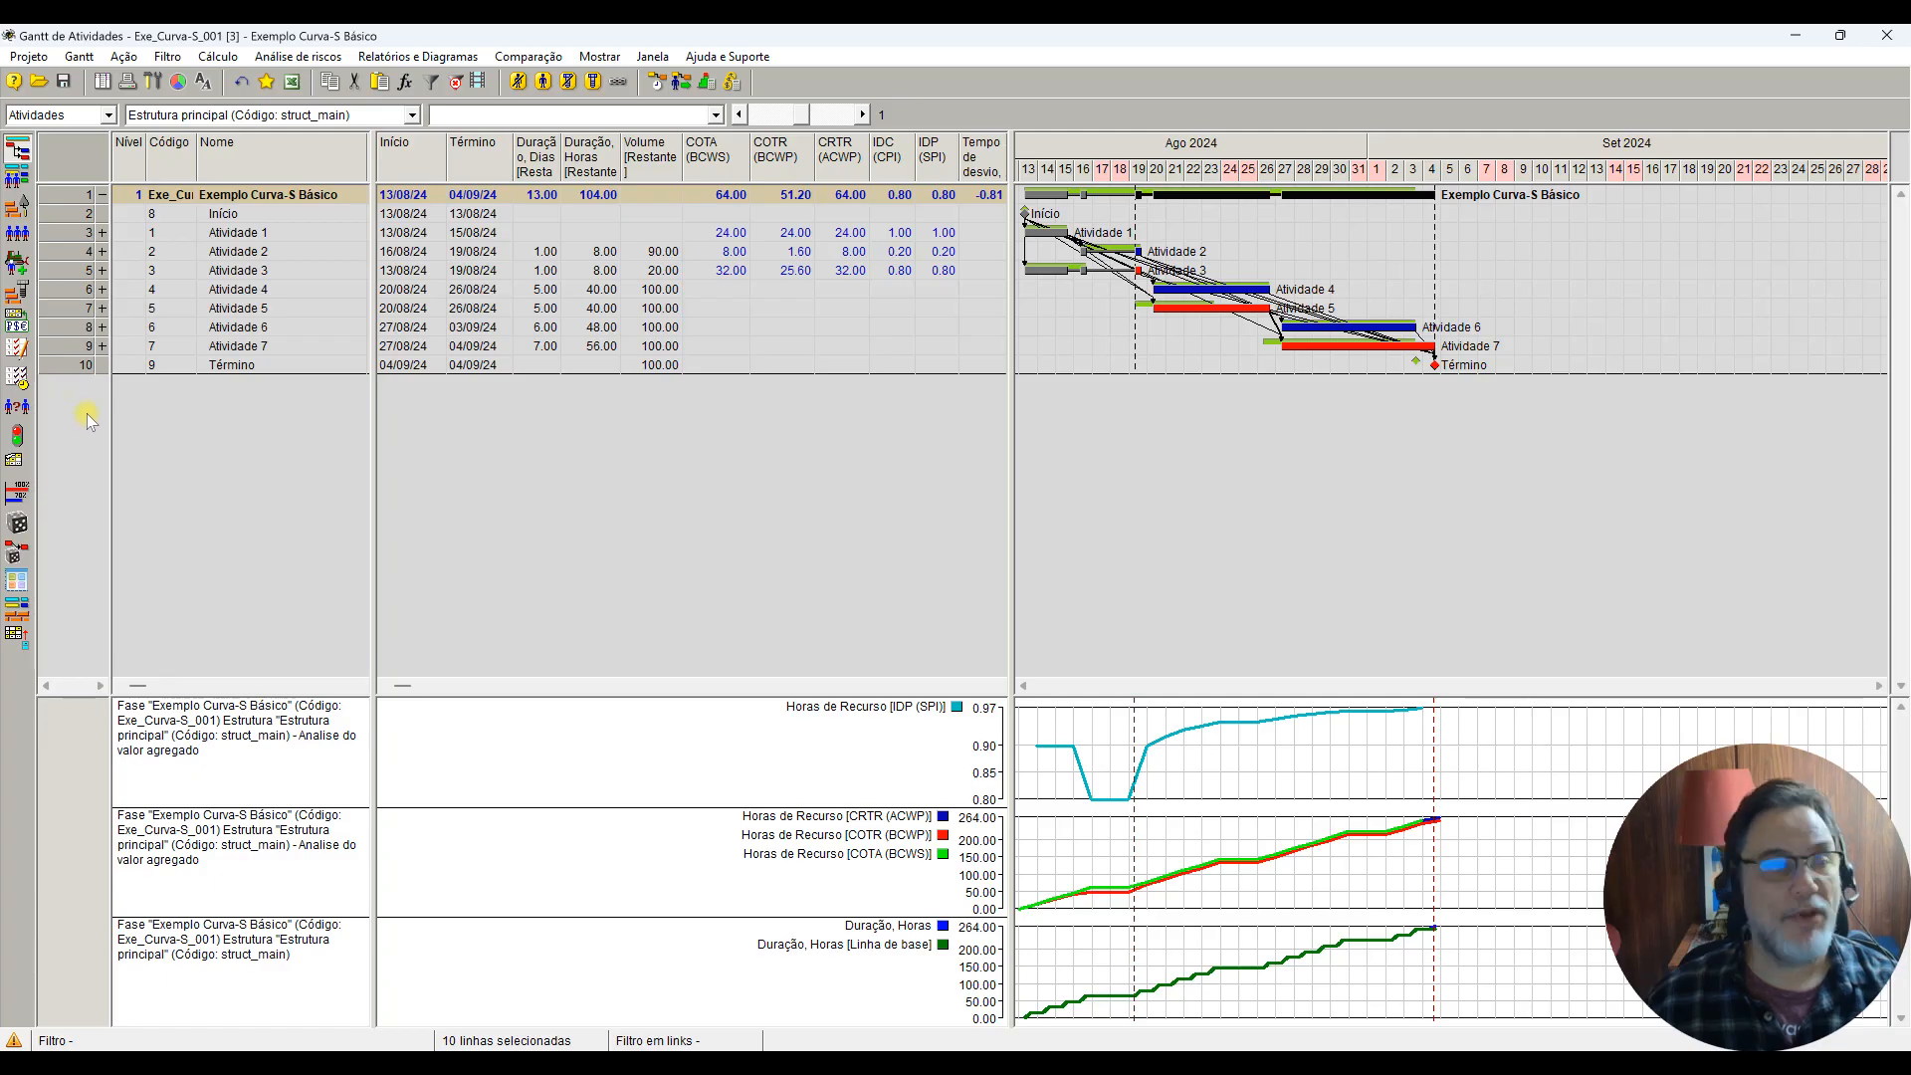
Step: Fill the Informações do Desempenho table with the scheduled activities for 3 days from the project status date, including allocations
click(19, 350)
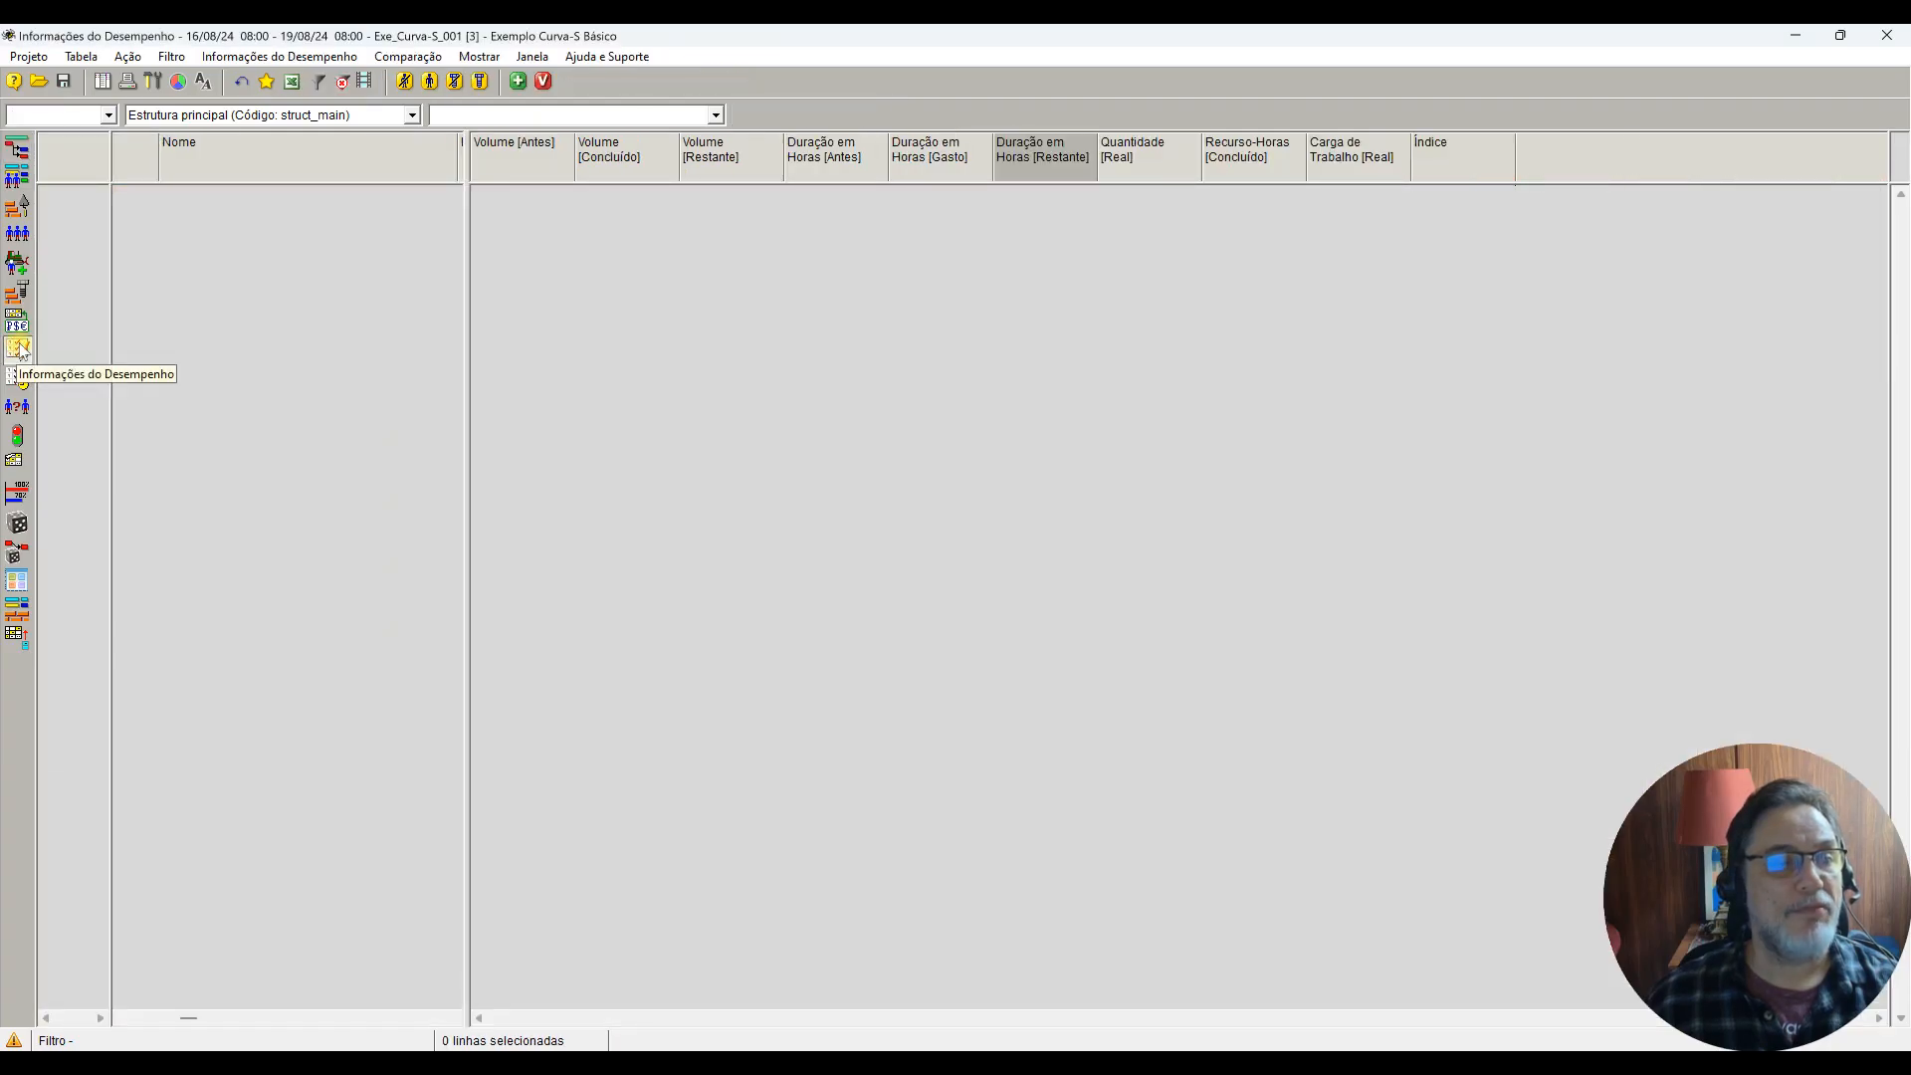
click(516, 83)
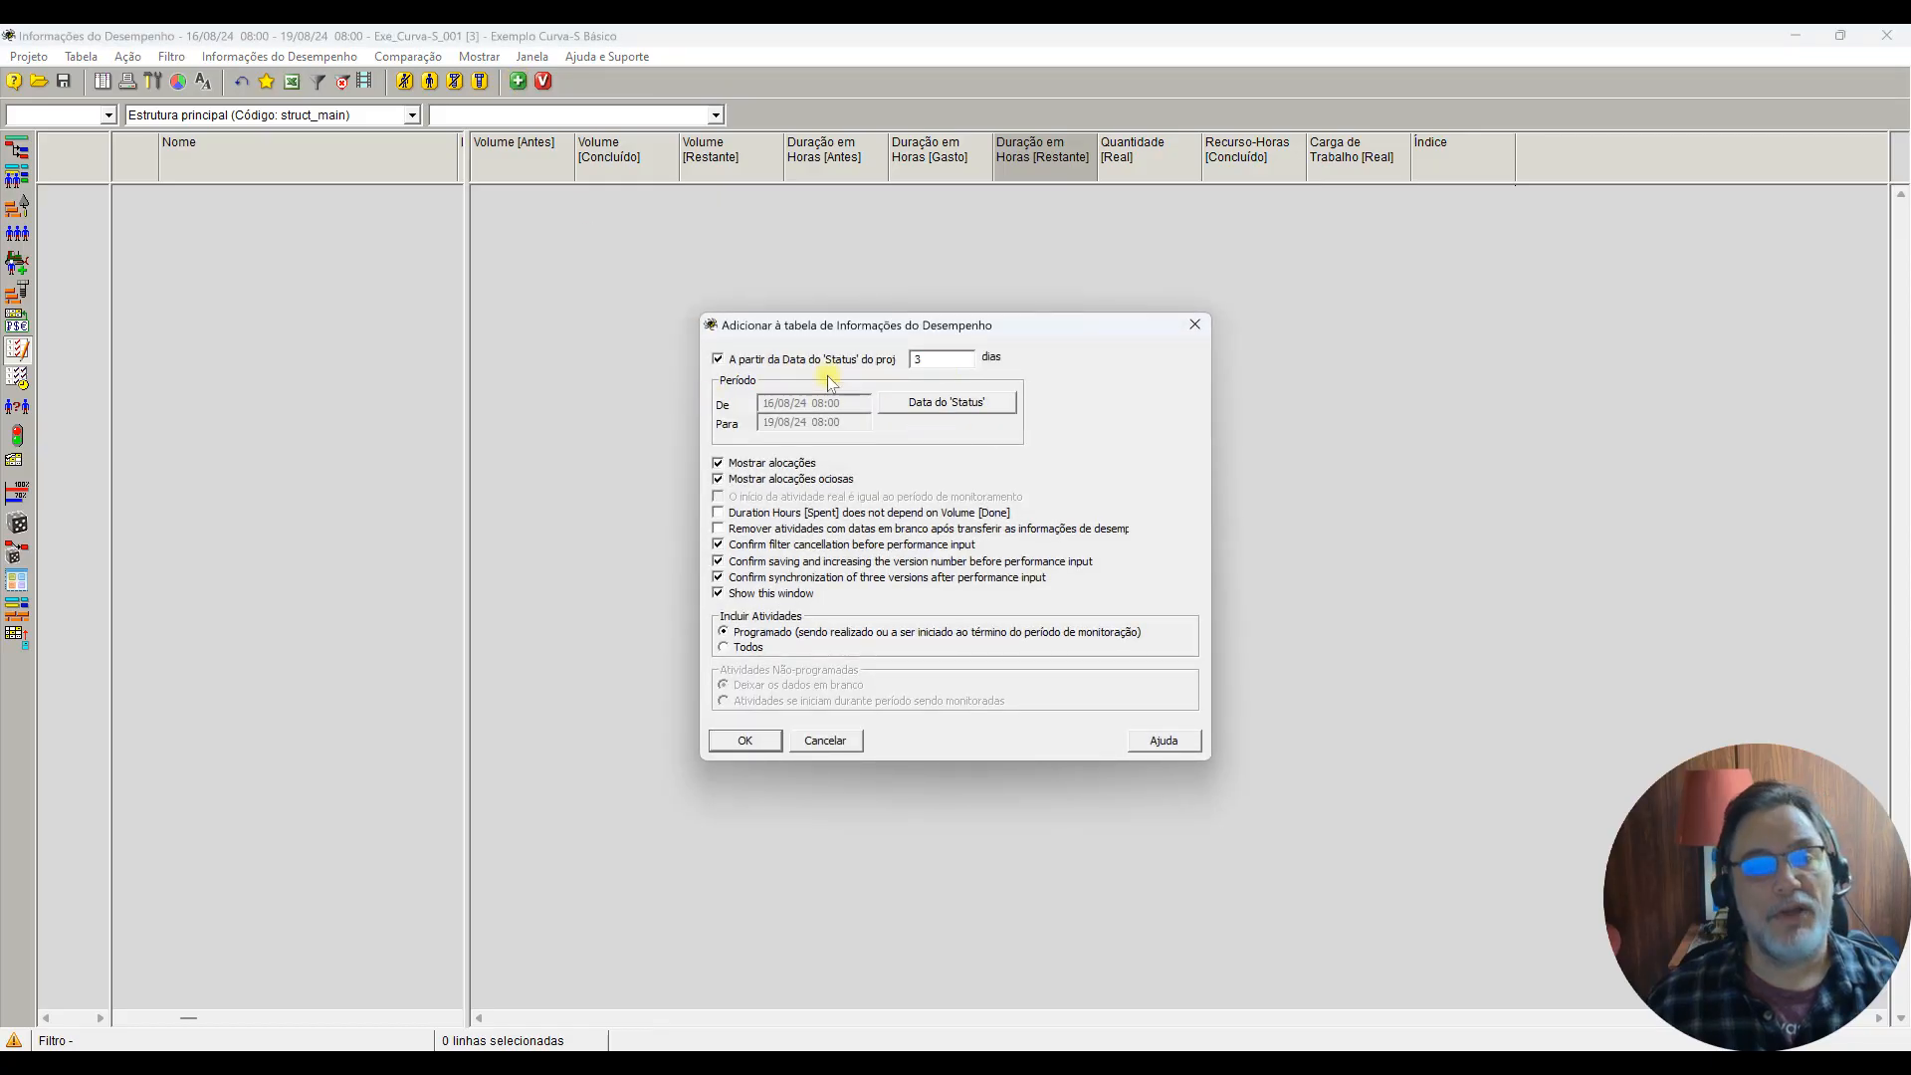
click(742, 751)
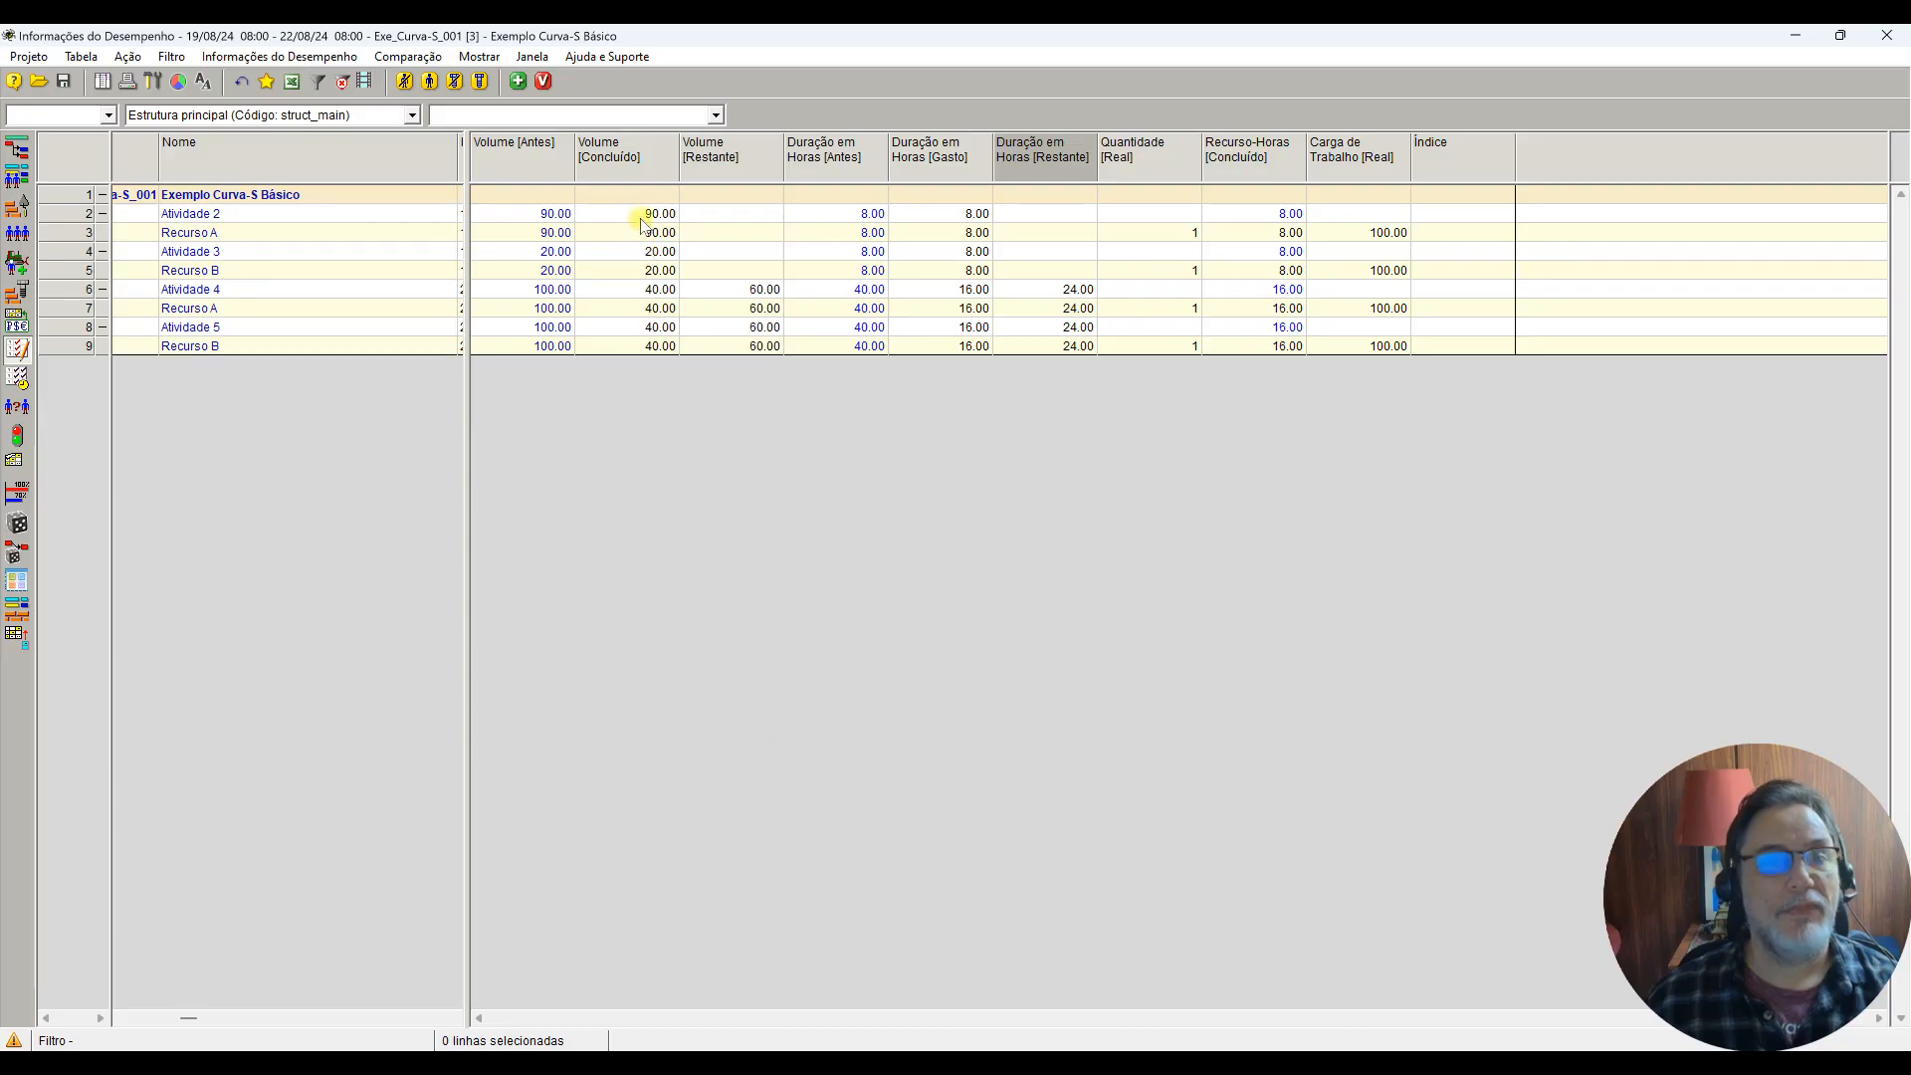
Step: For Atividade 2, set Volume [Concluído] to 10, Duração em Horas [Gasto] to 8 and Duração em Horas [Restante] to 40
click(642, 217)
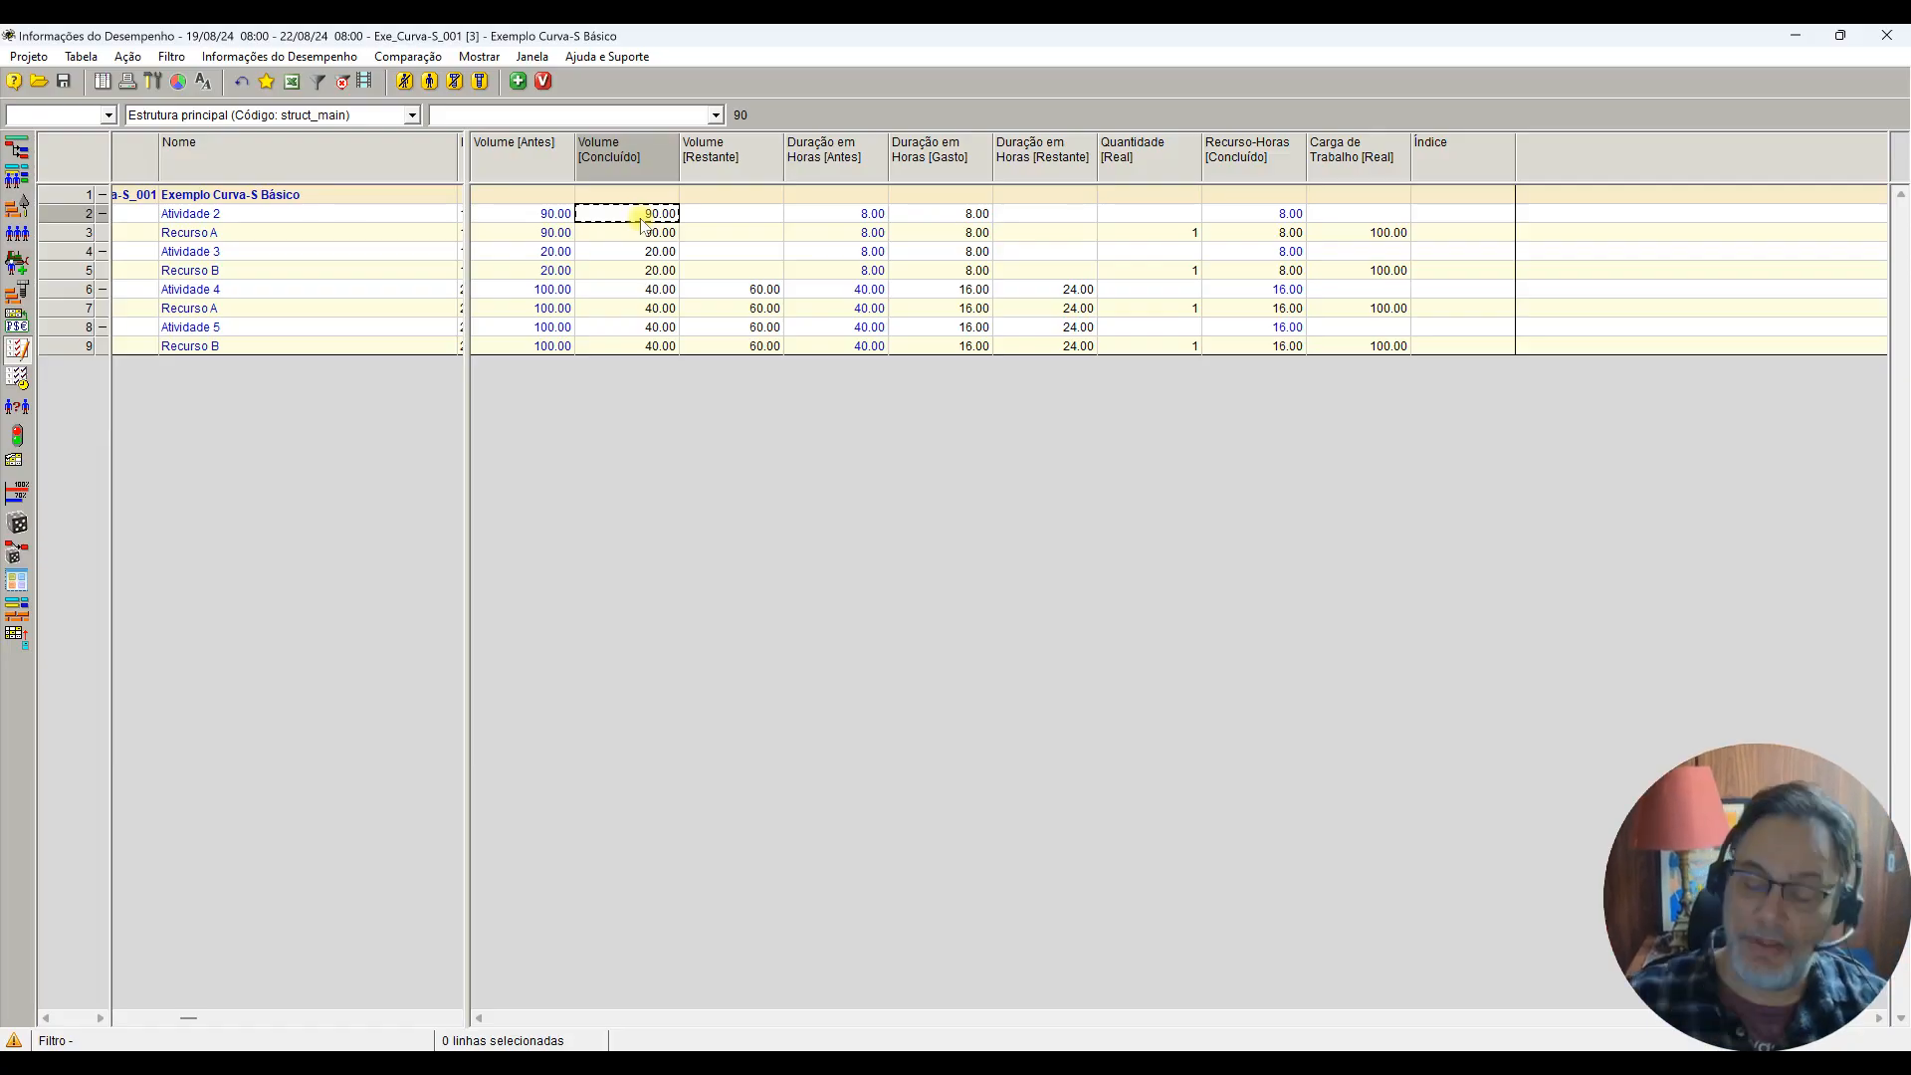
text(10)
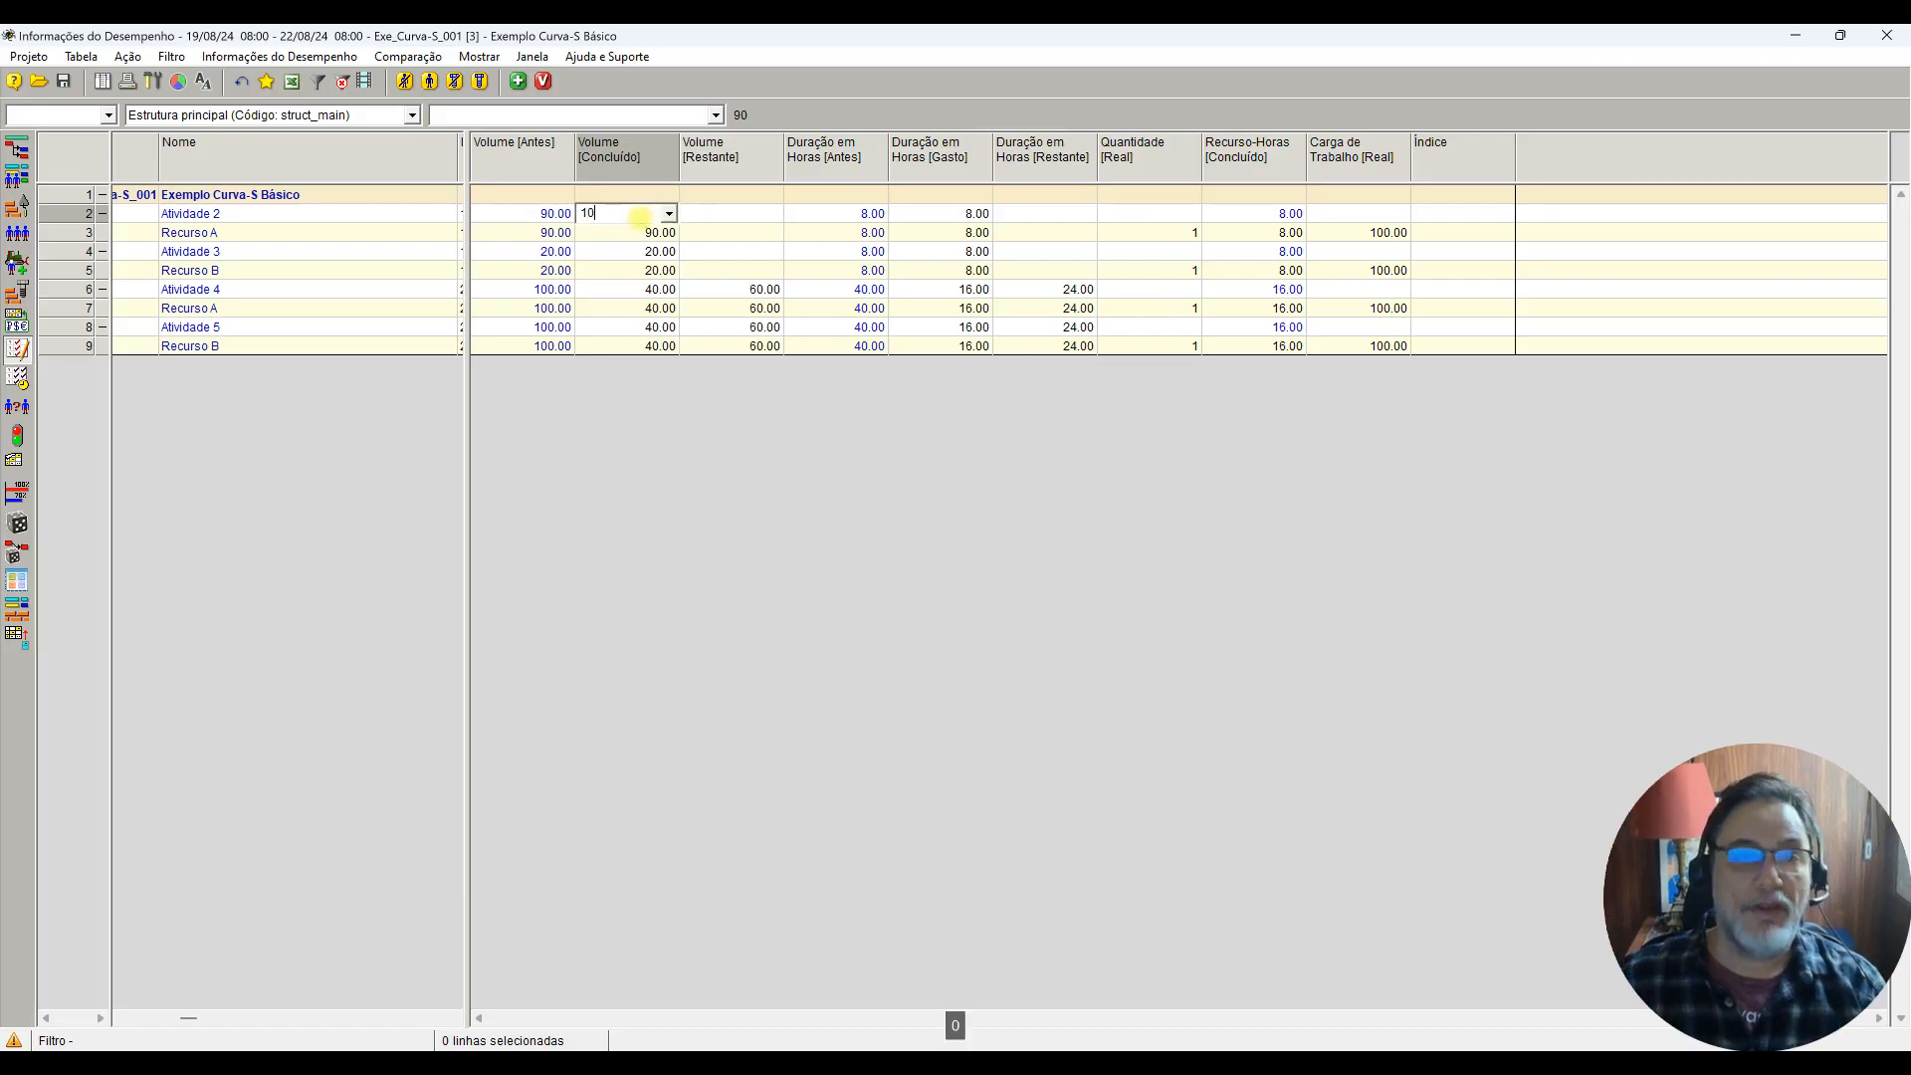
key(Return)
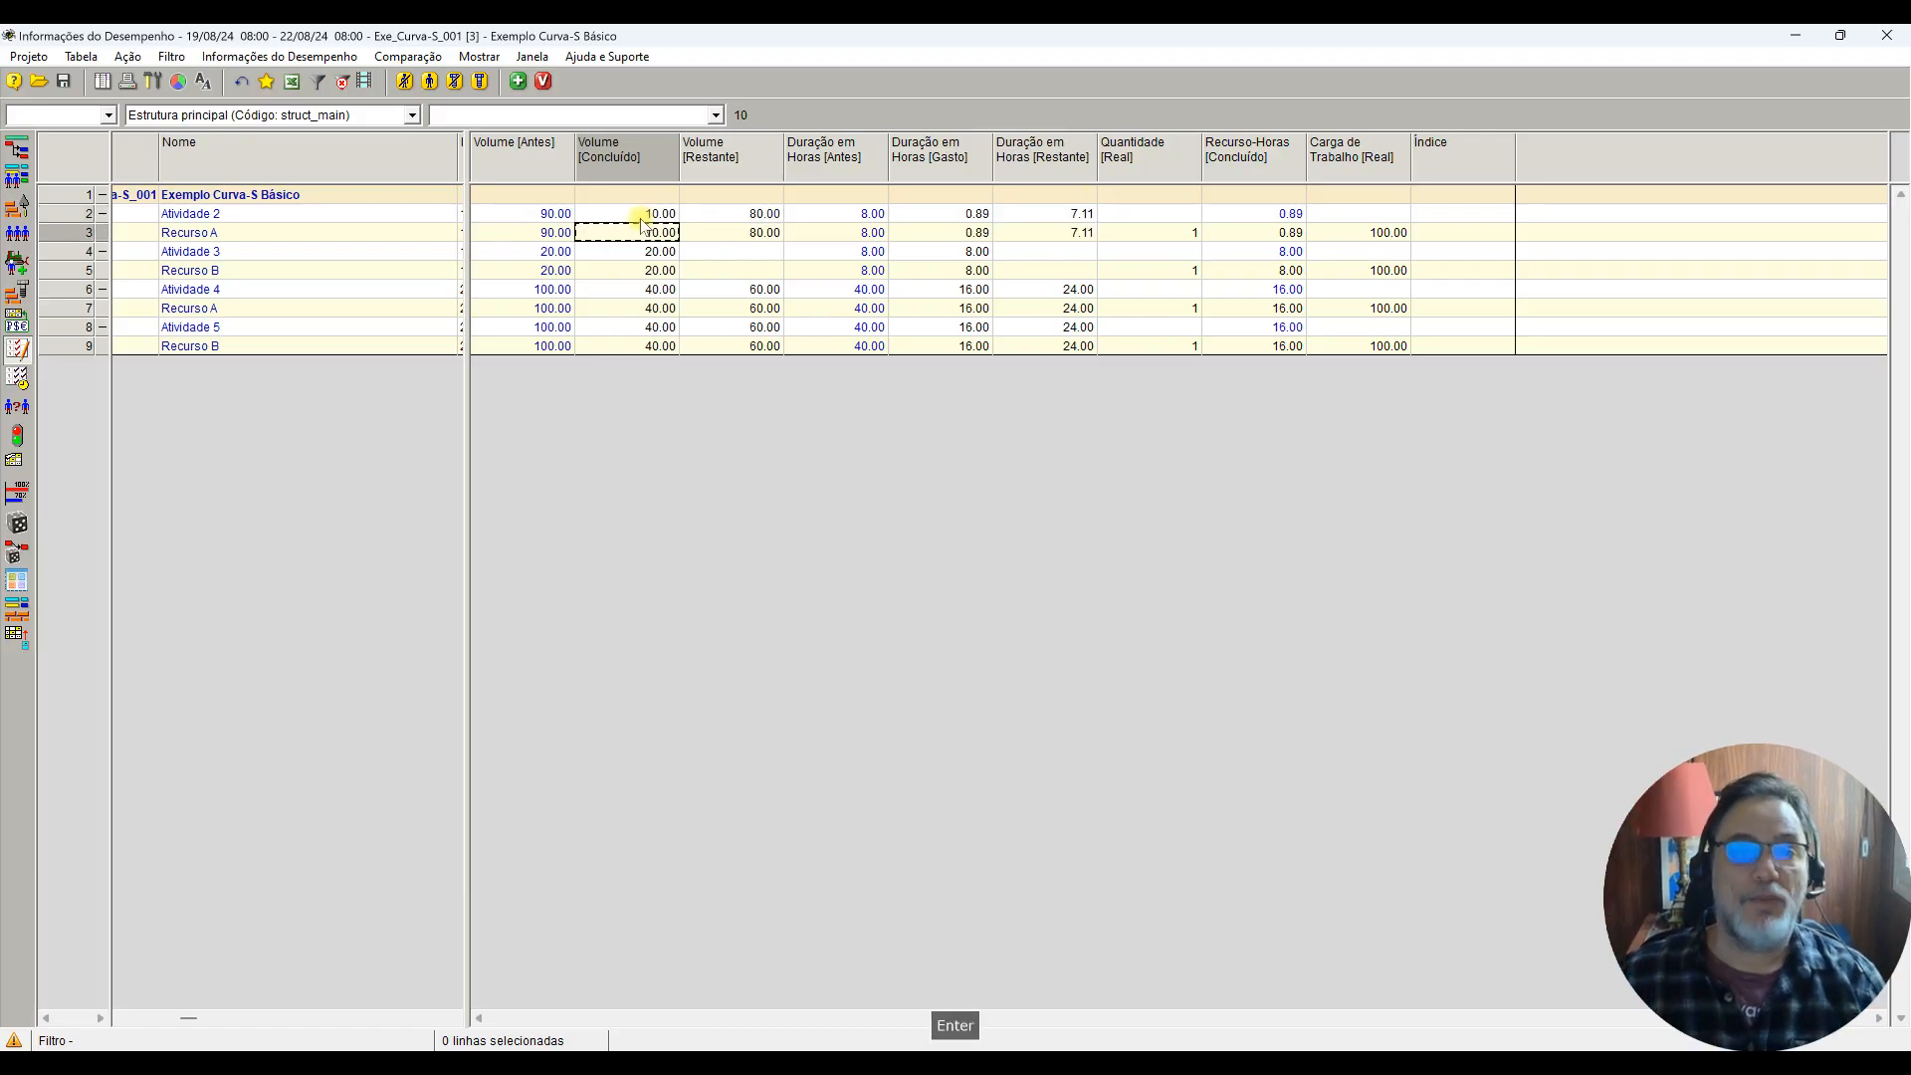
click(955, 215)
text(8)
key(Return)
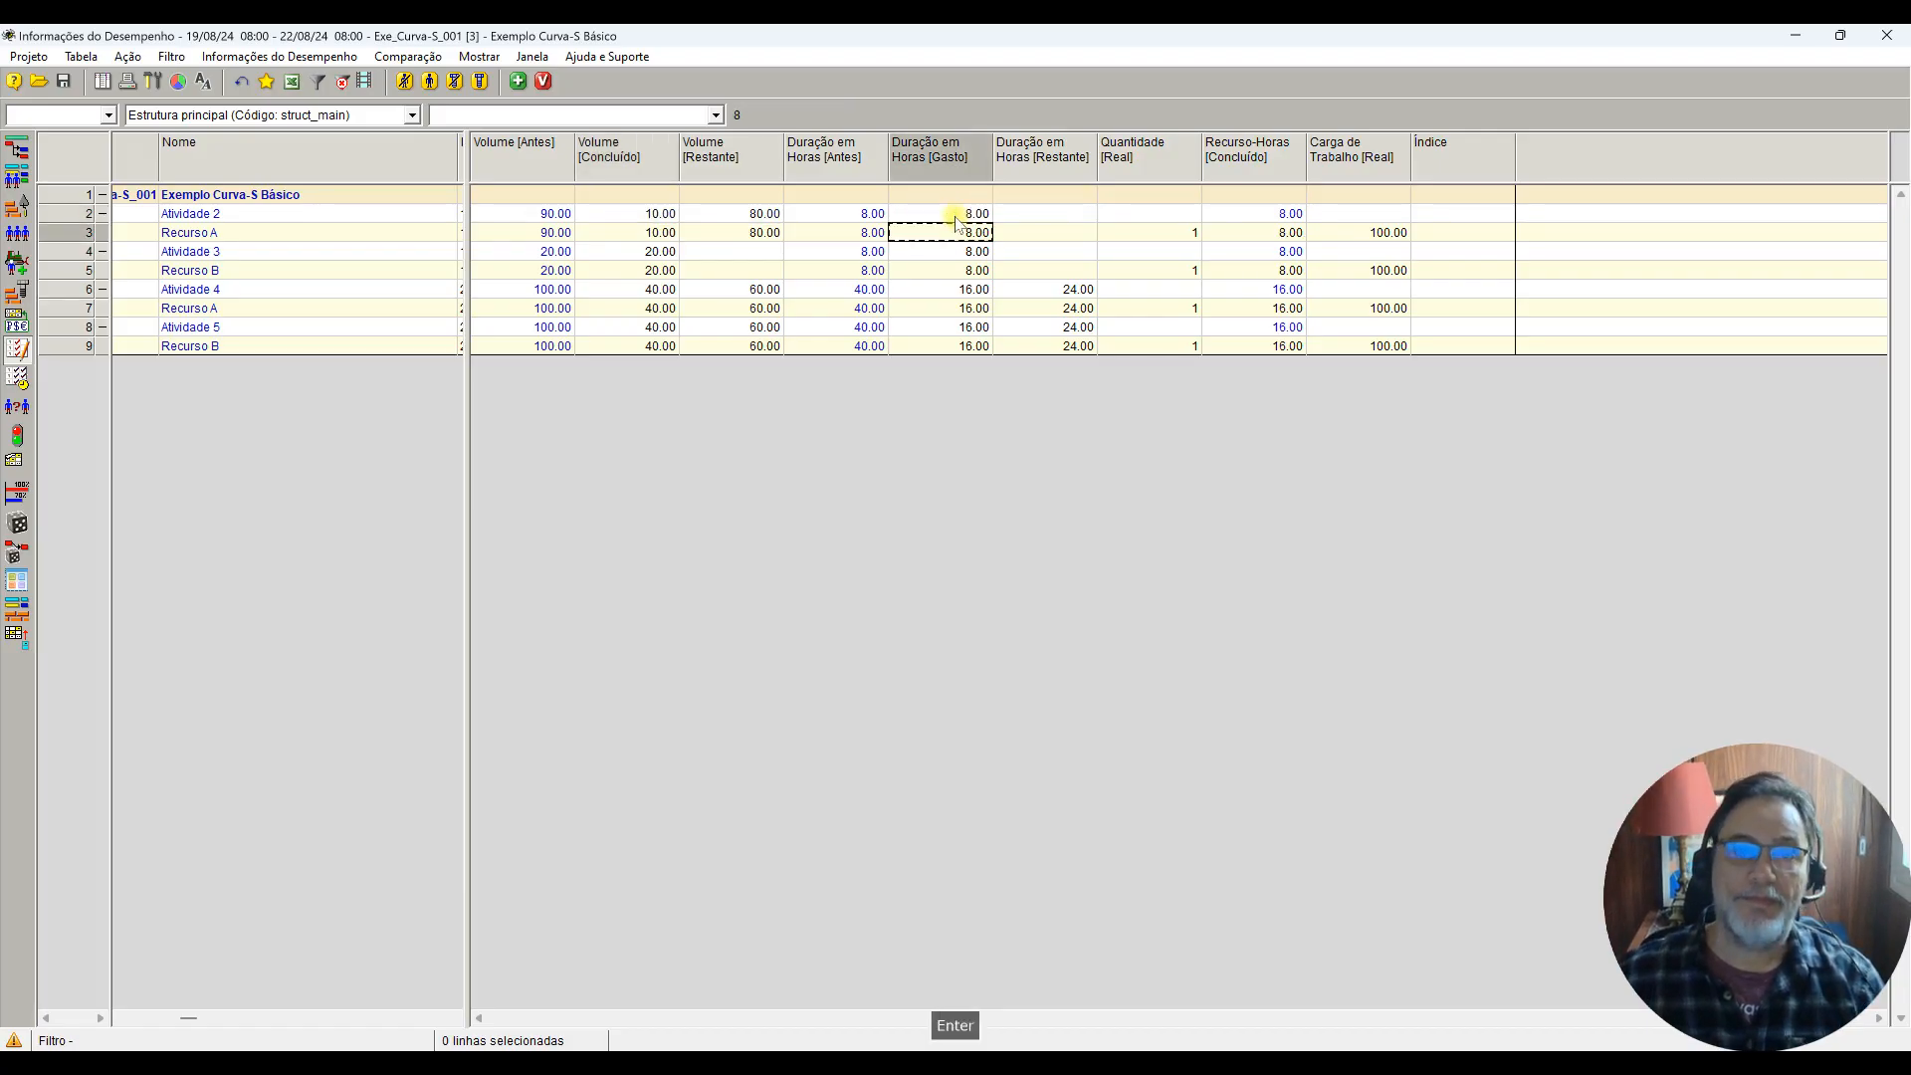
click(1048, 214)
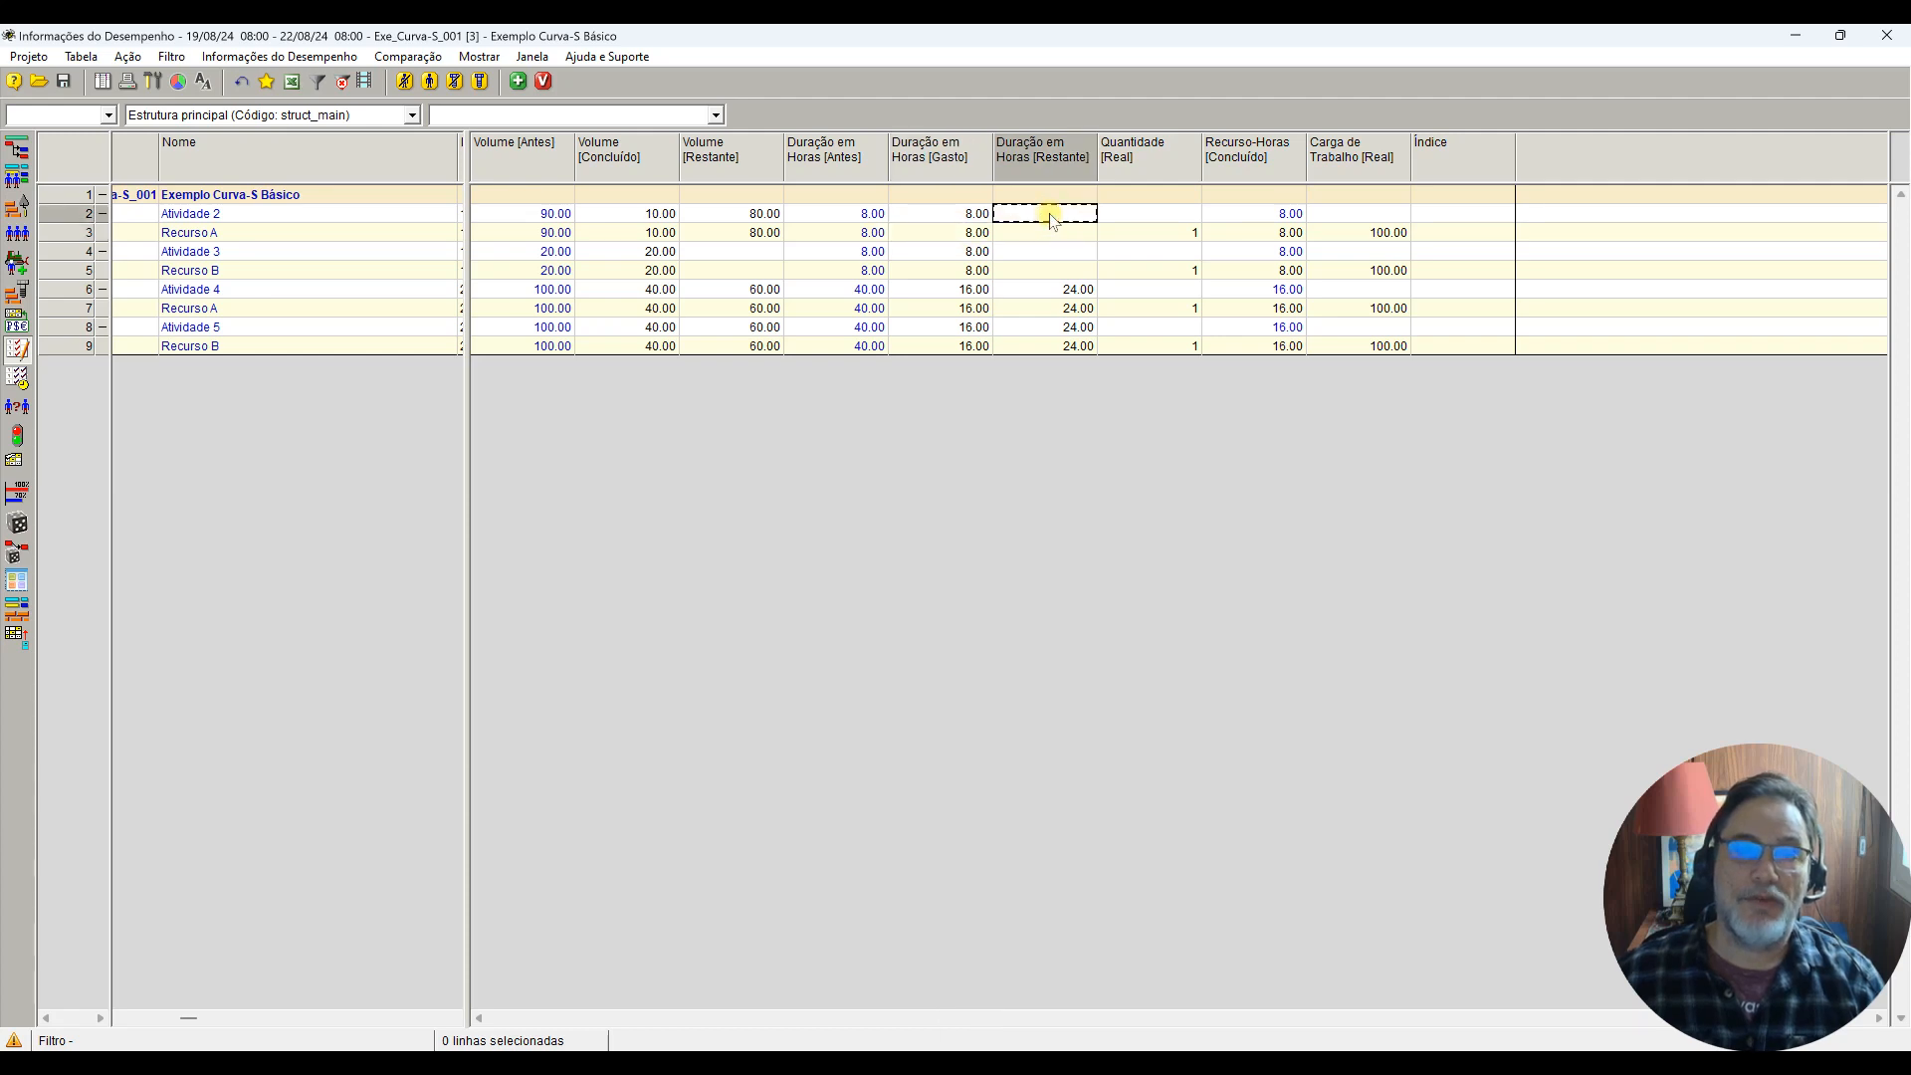
text(40)
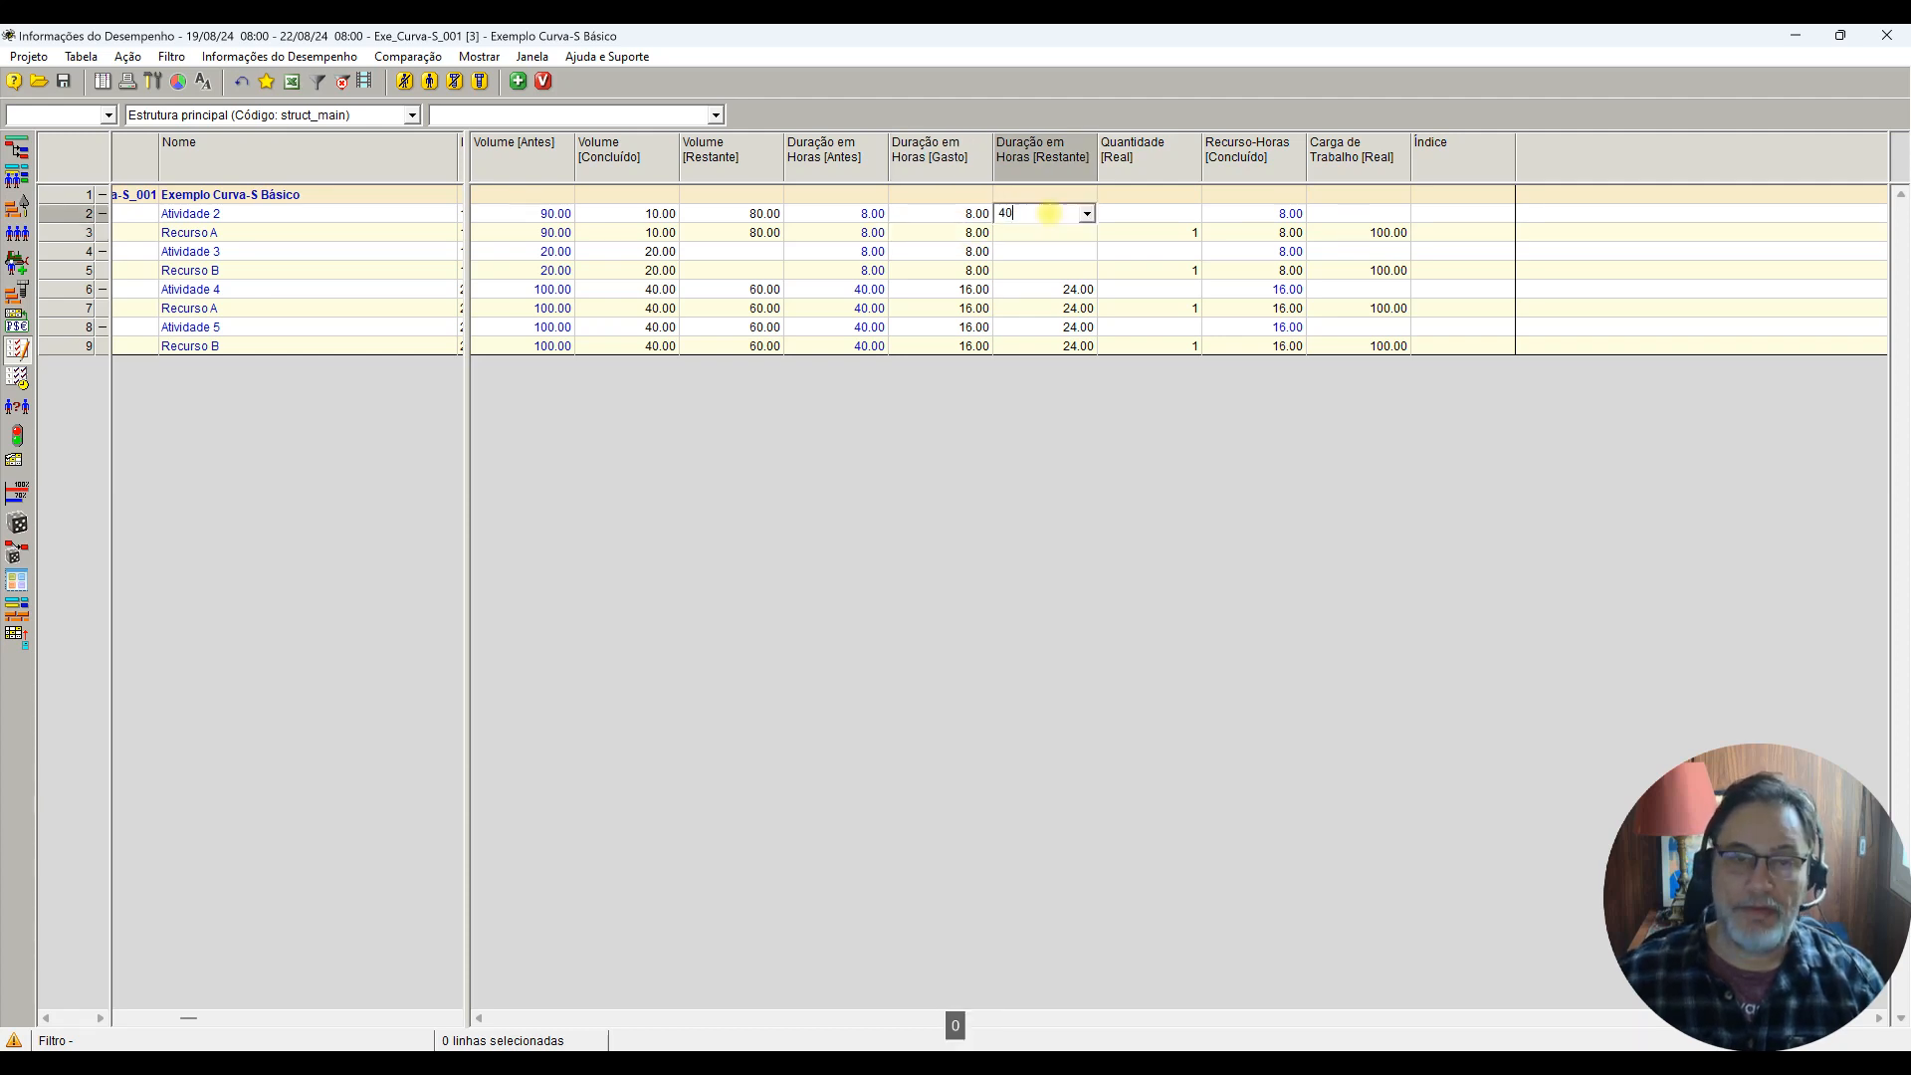
key(Return)
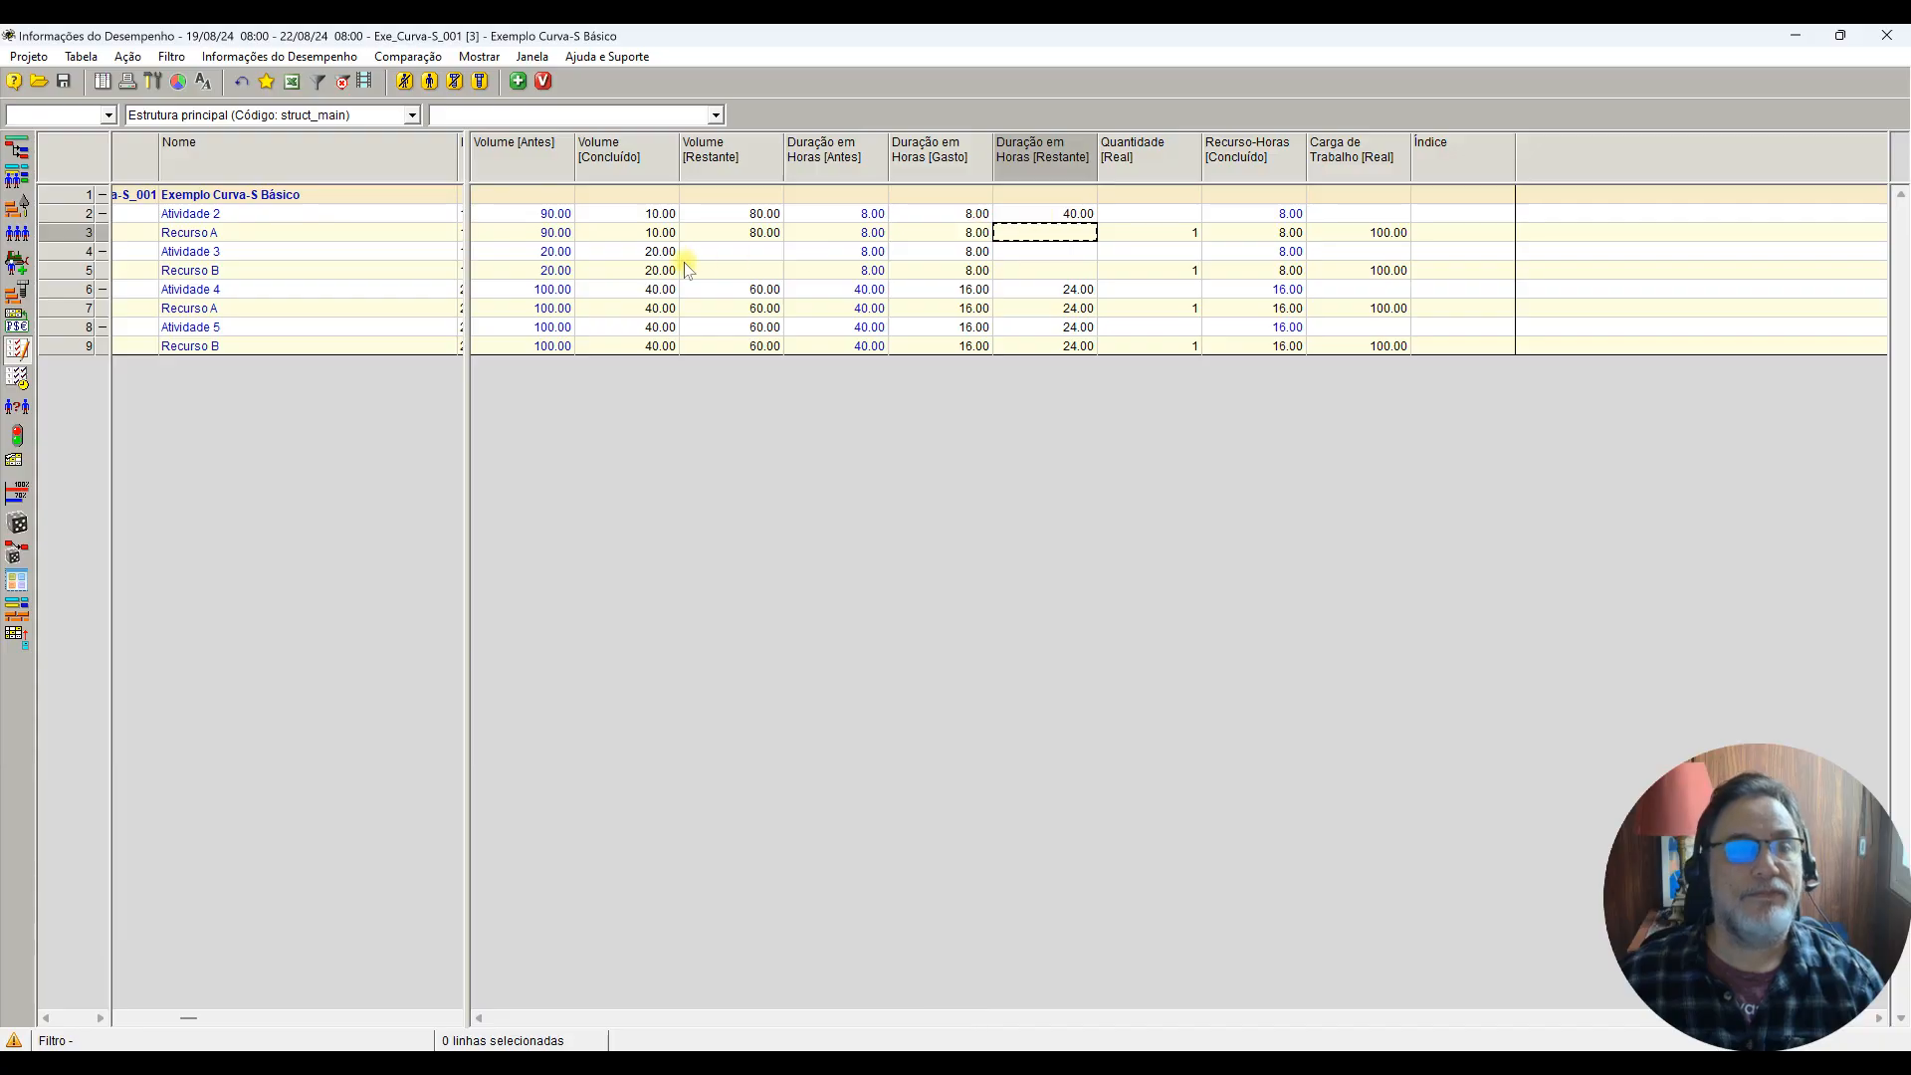
Step: Set the Duração em Horas [Gasto] of Atividade 3 to 12
click(642, 255)
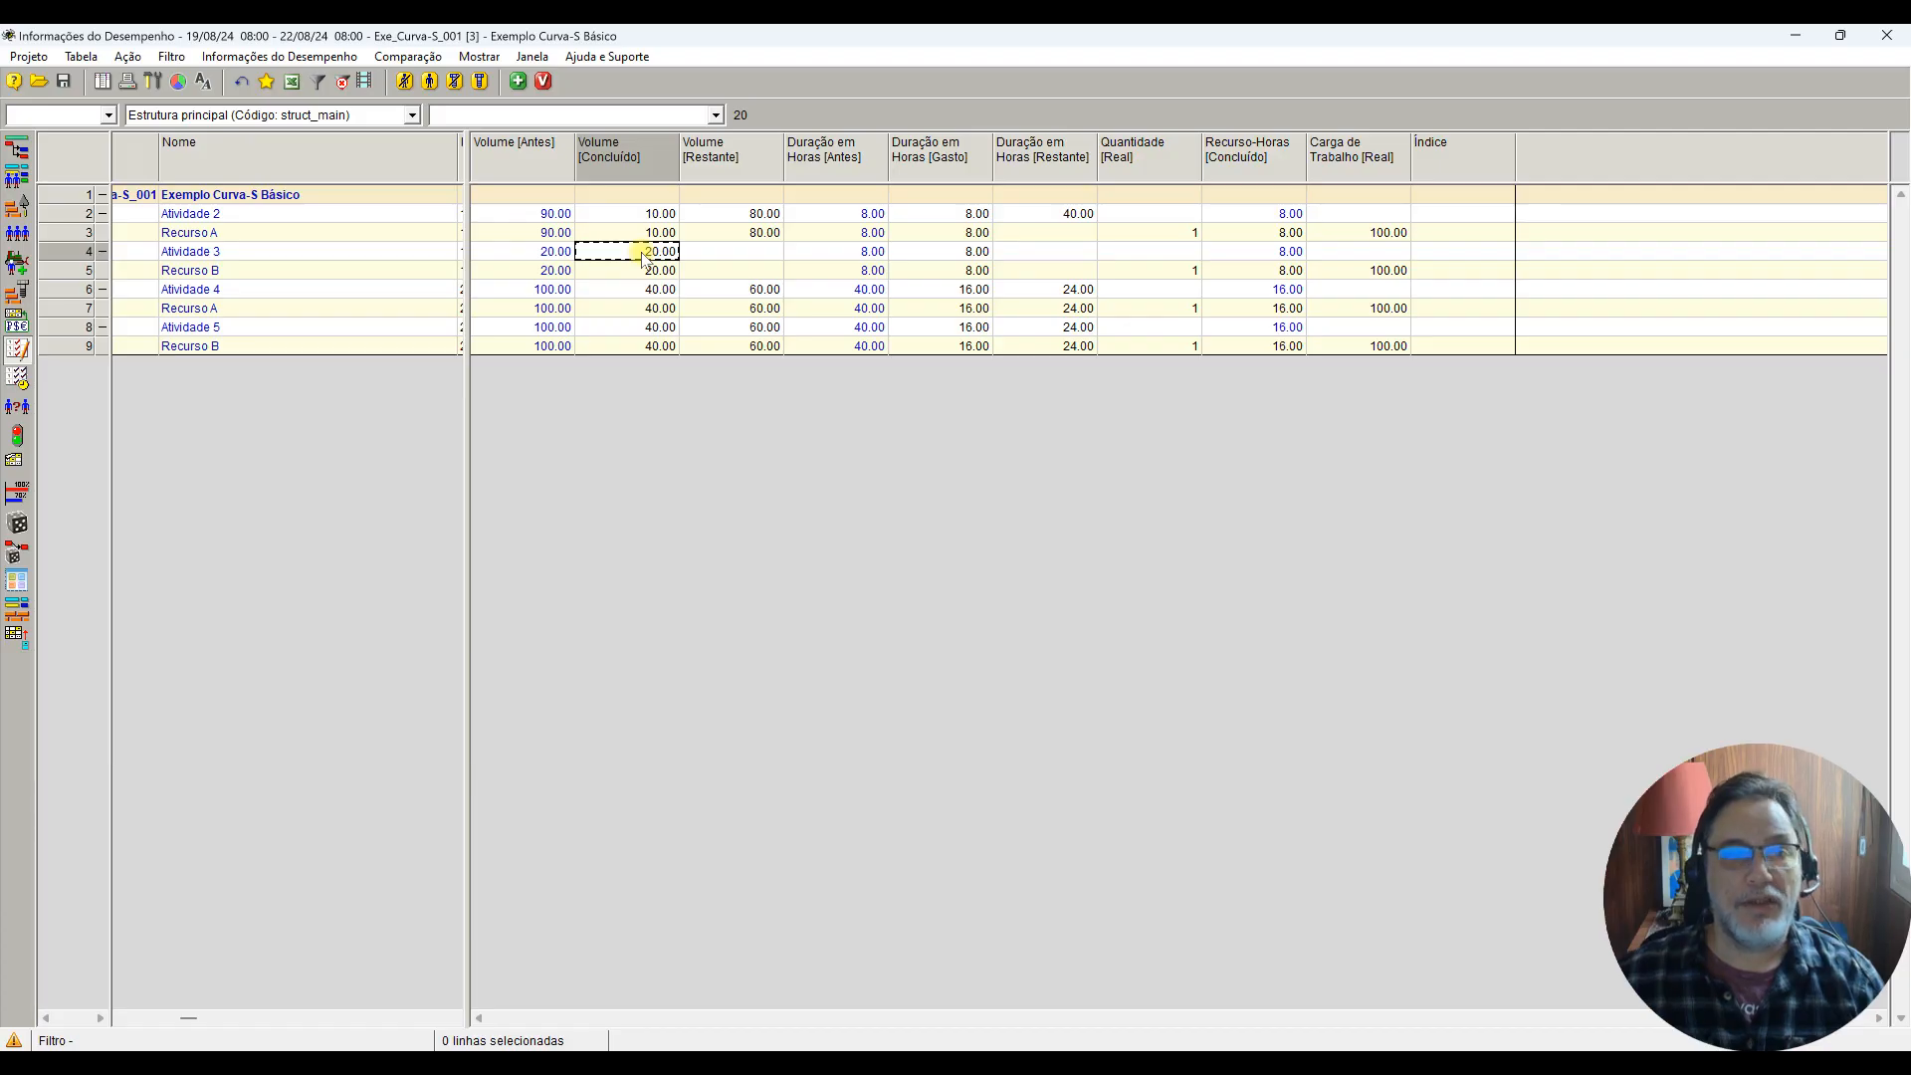
click(548, 252)
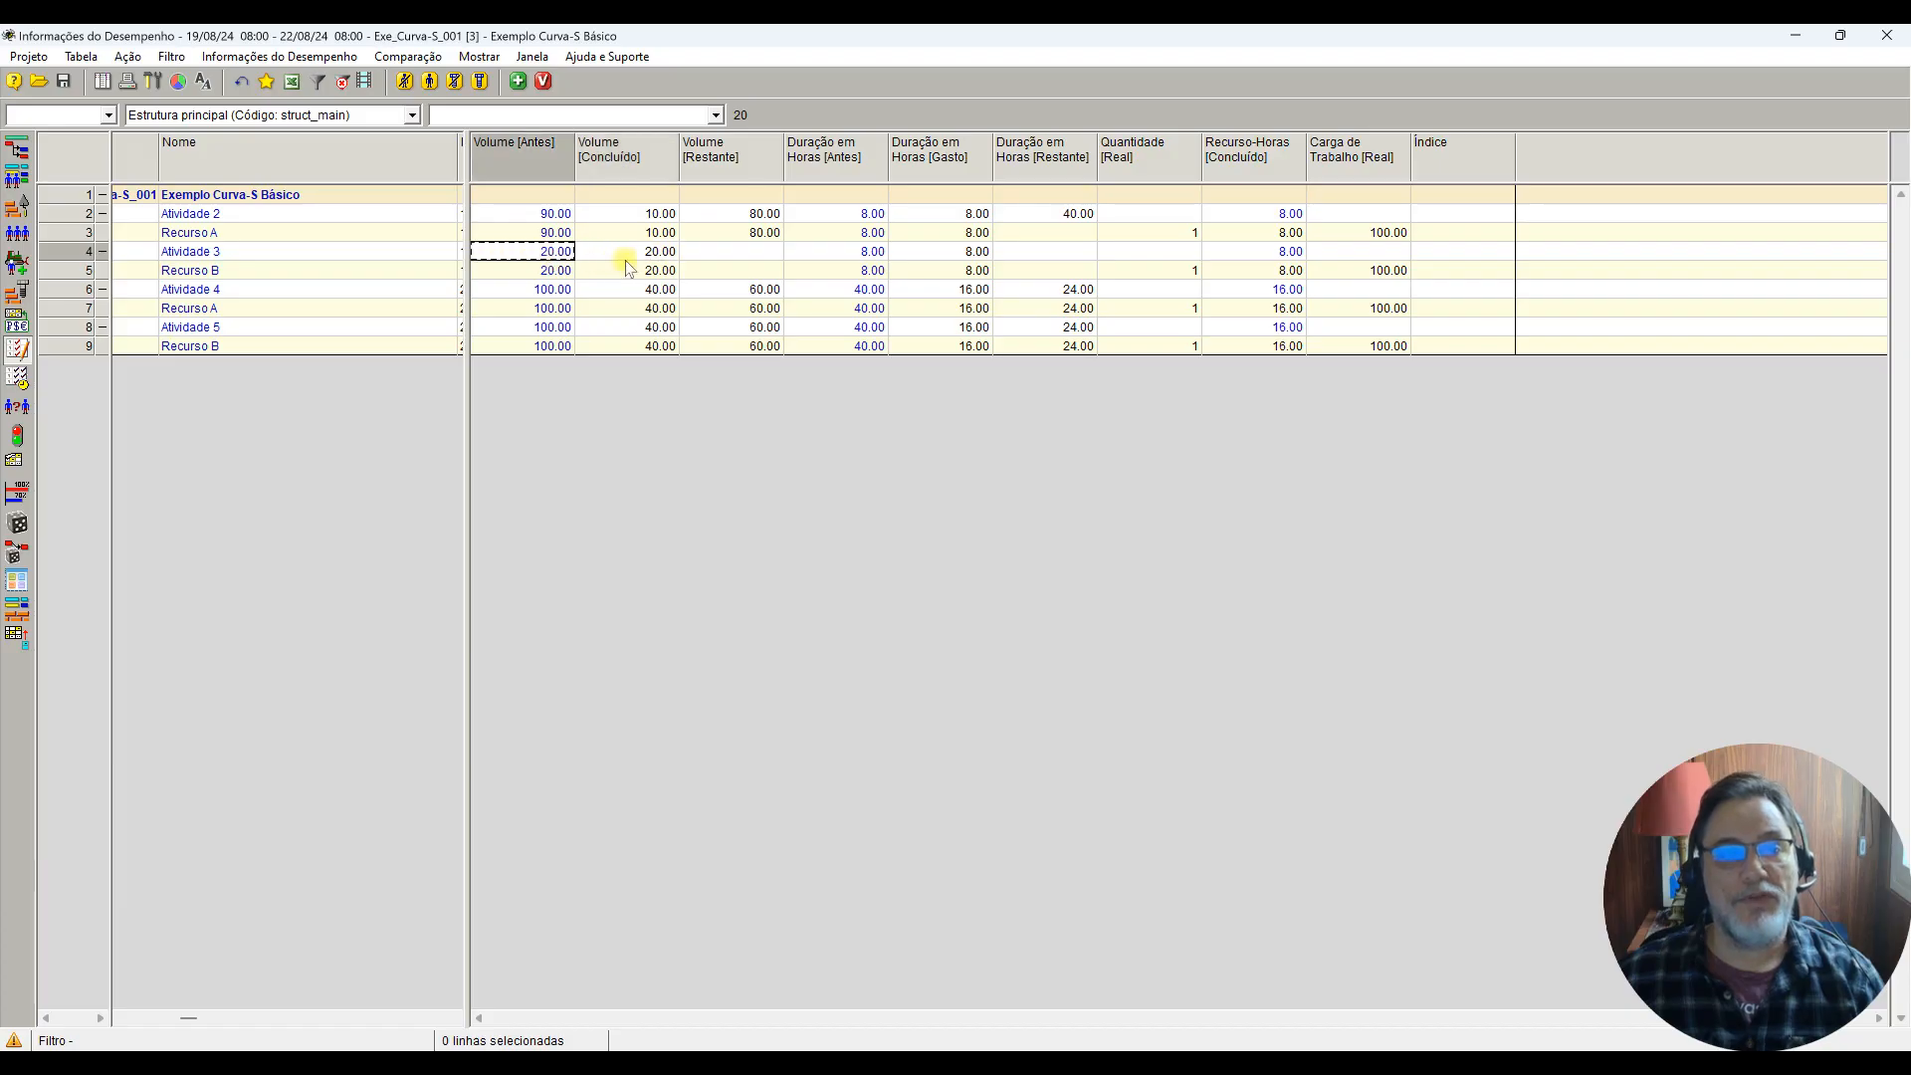
click(642, 255)
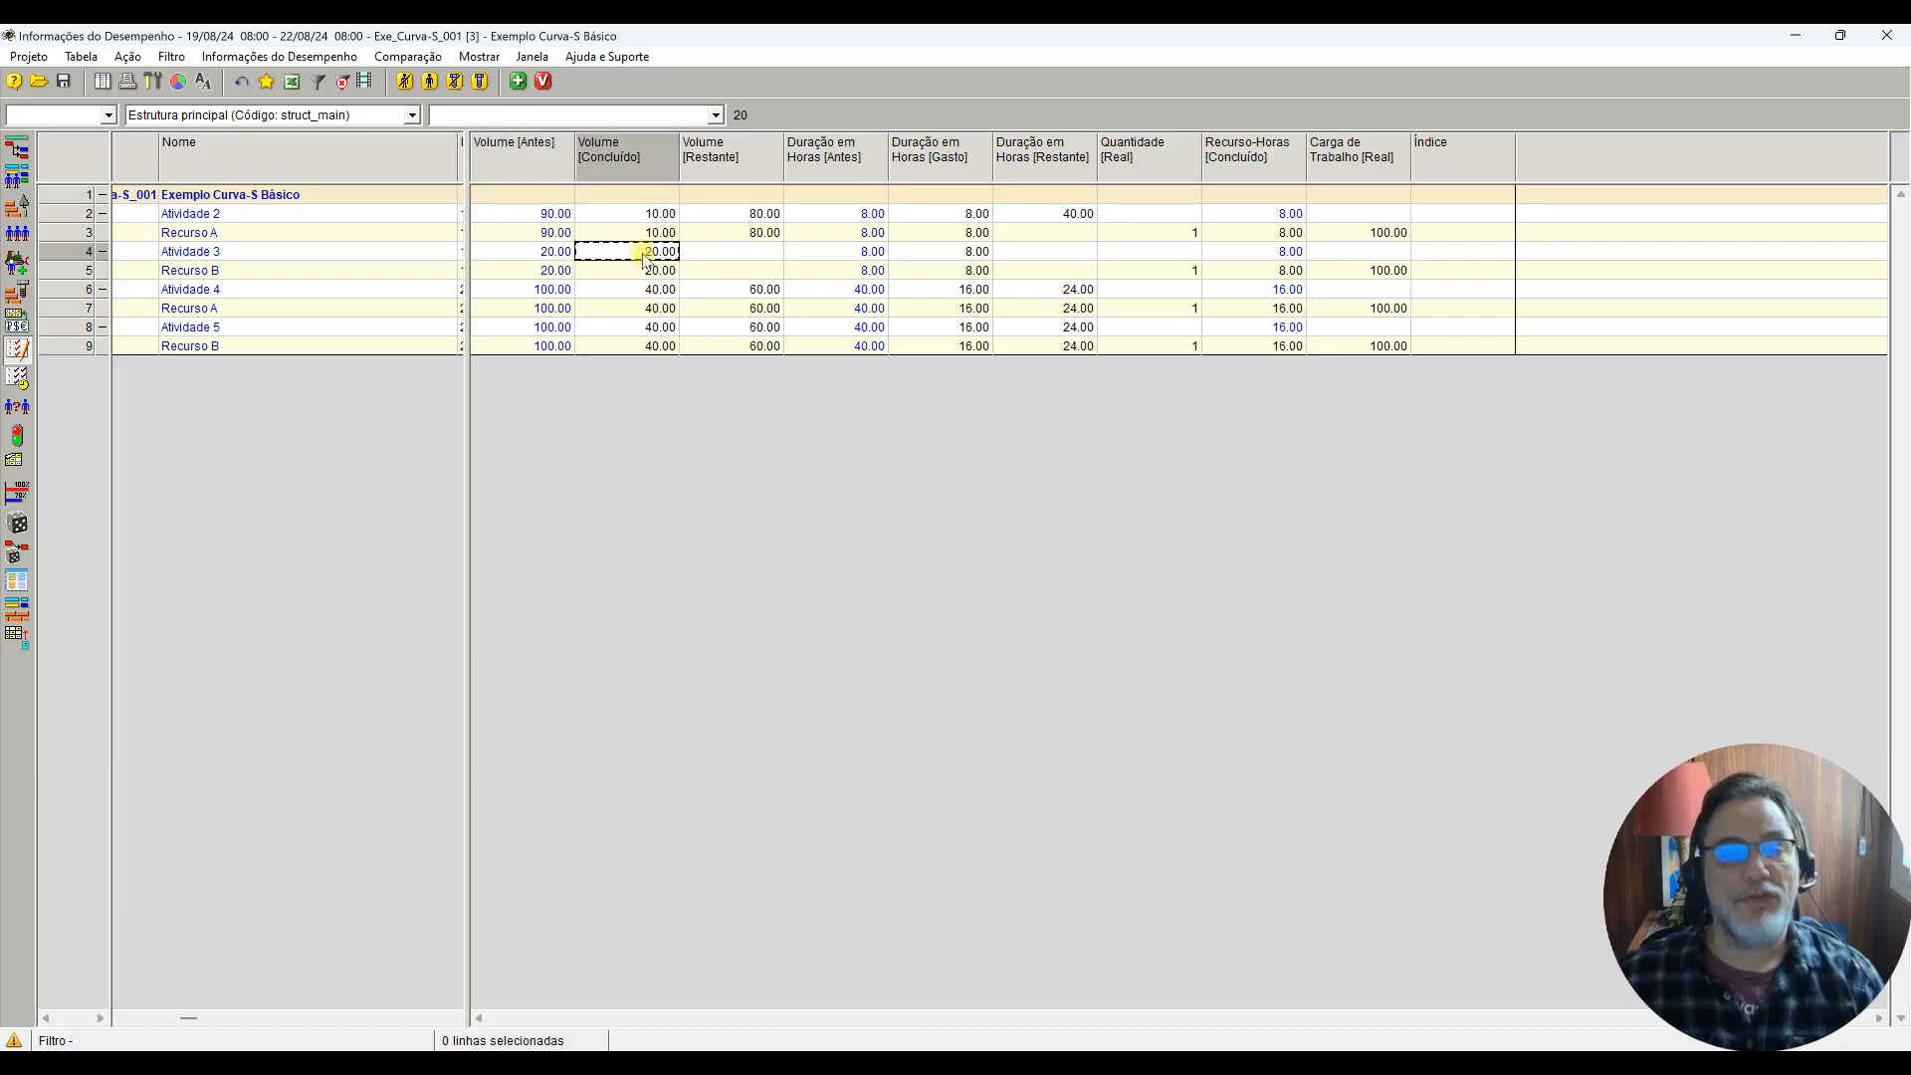
click(944, 255)
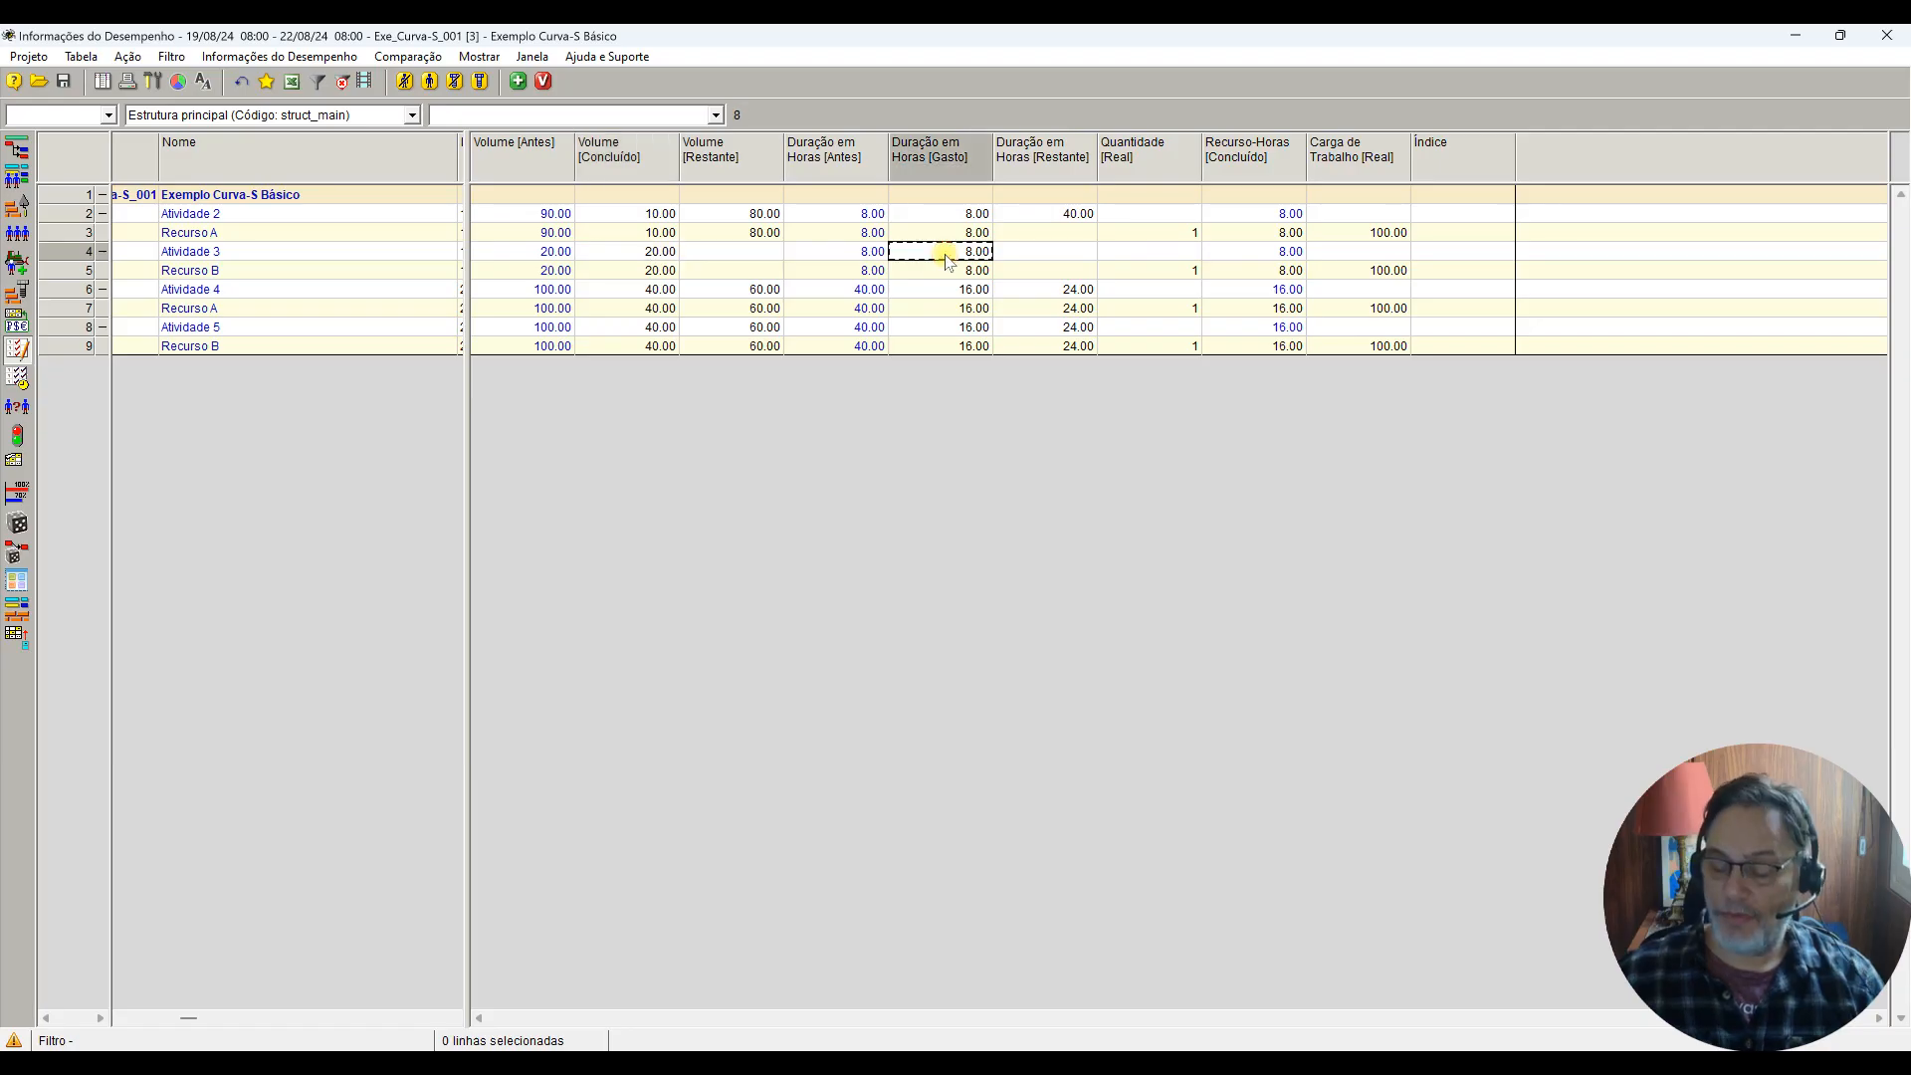
text(12)
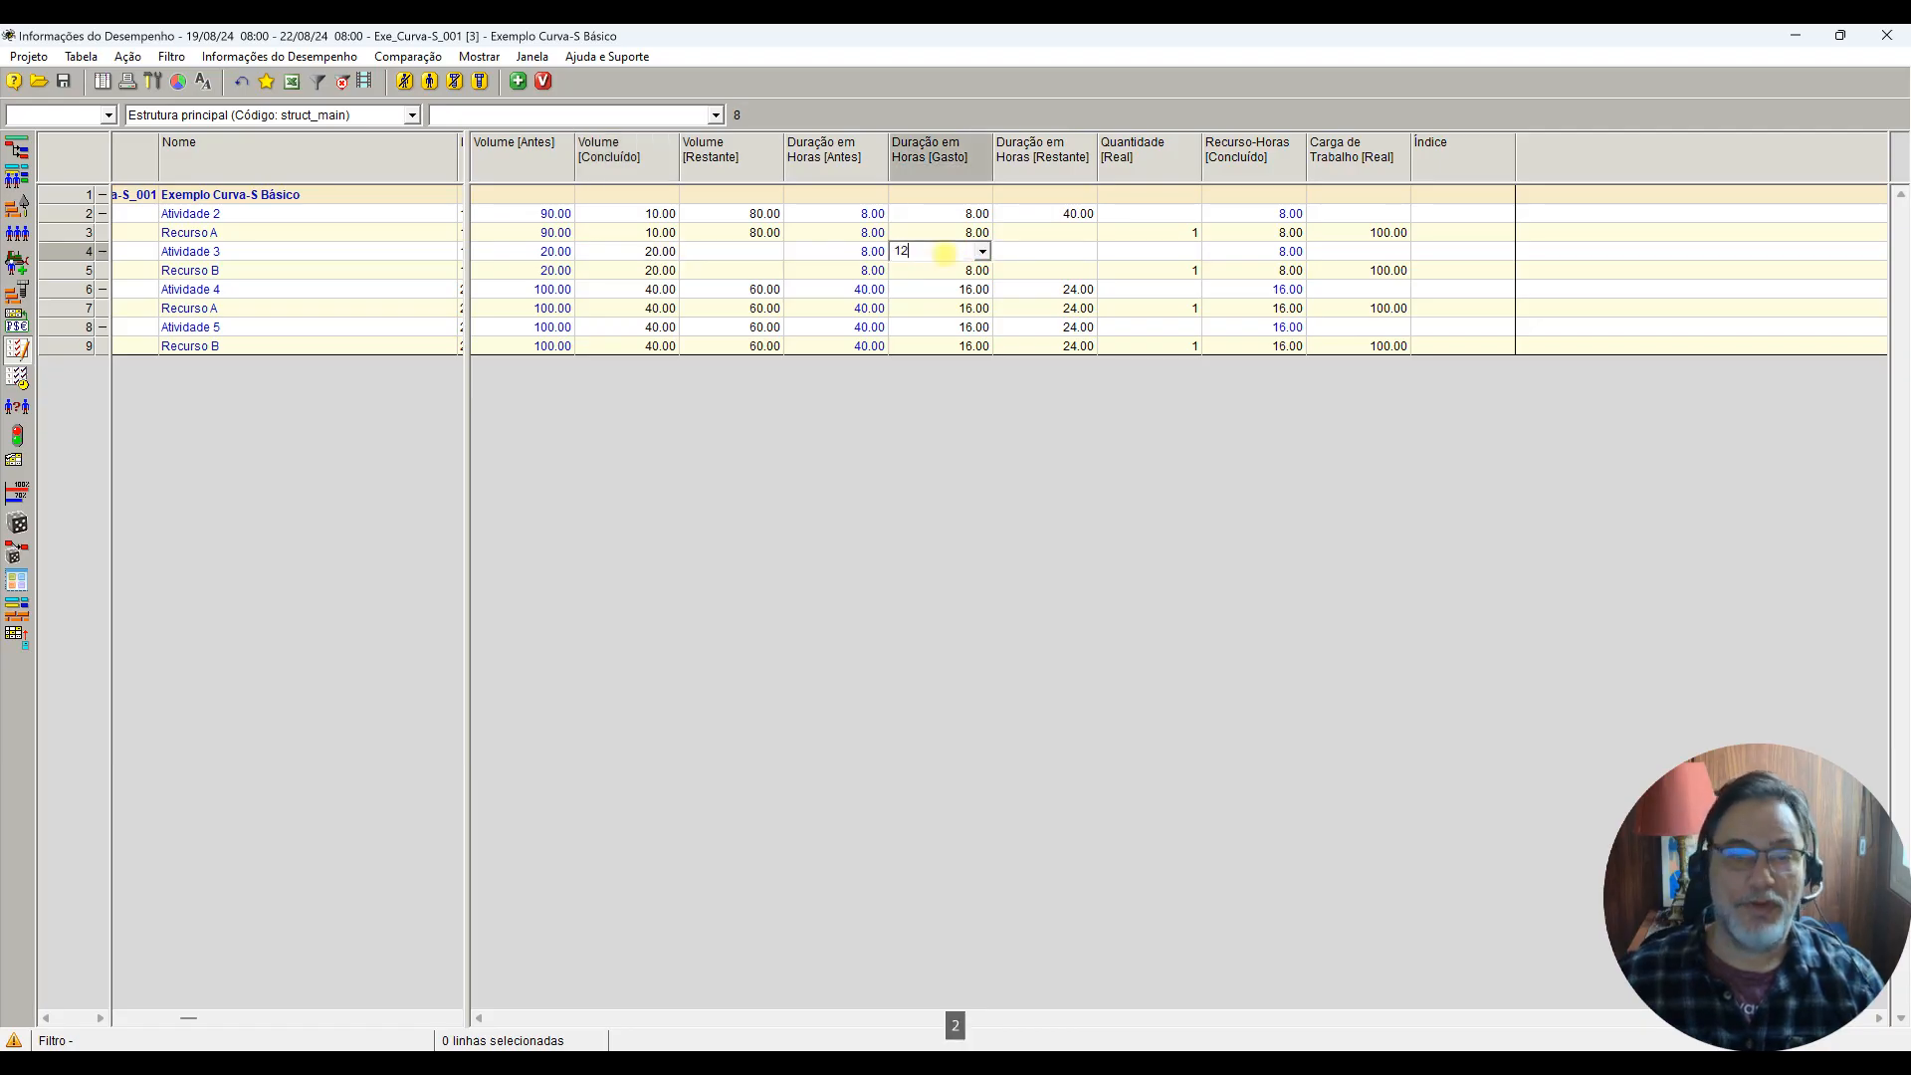
key(Return)
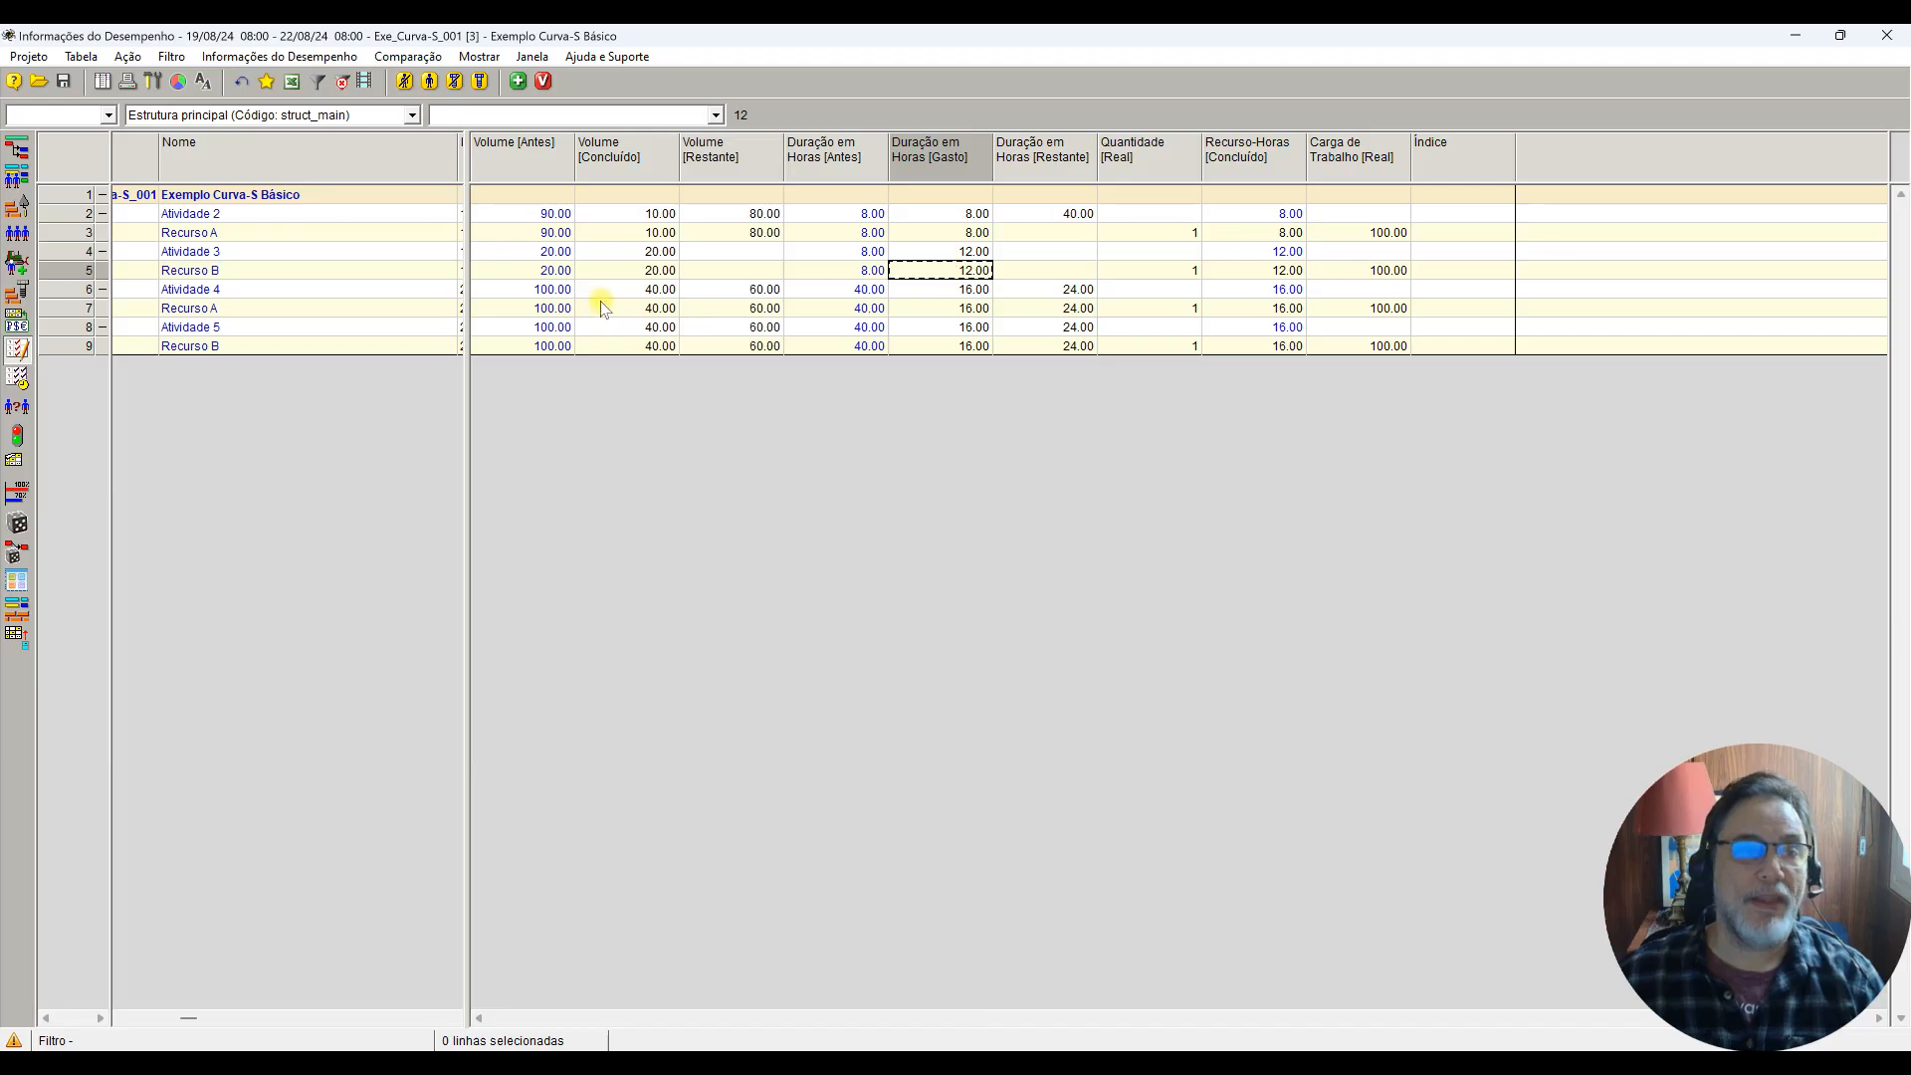
Step: For Atividade 4, set Volume [Concluído] to 20 and Duração em Horas [Gasto] to 20
click(642, 290)
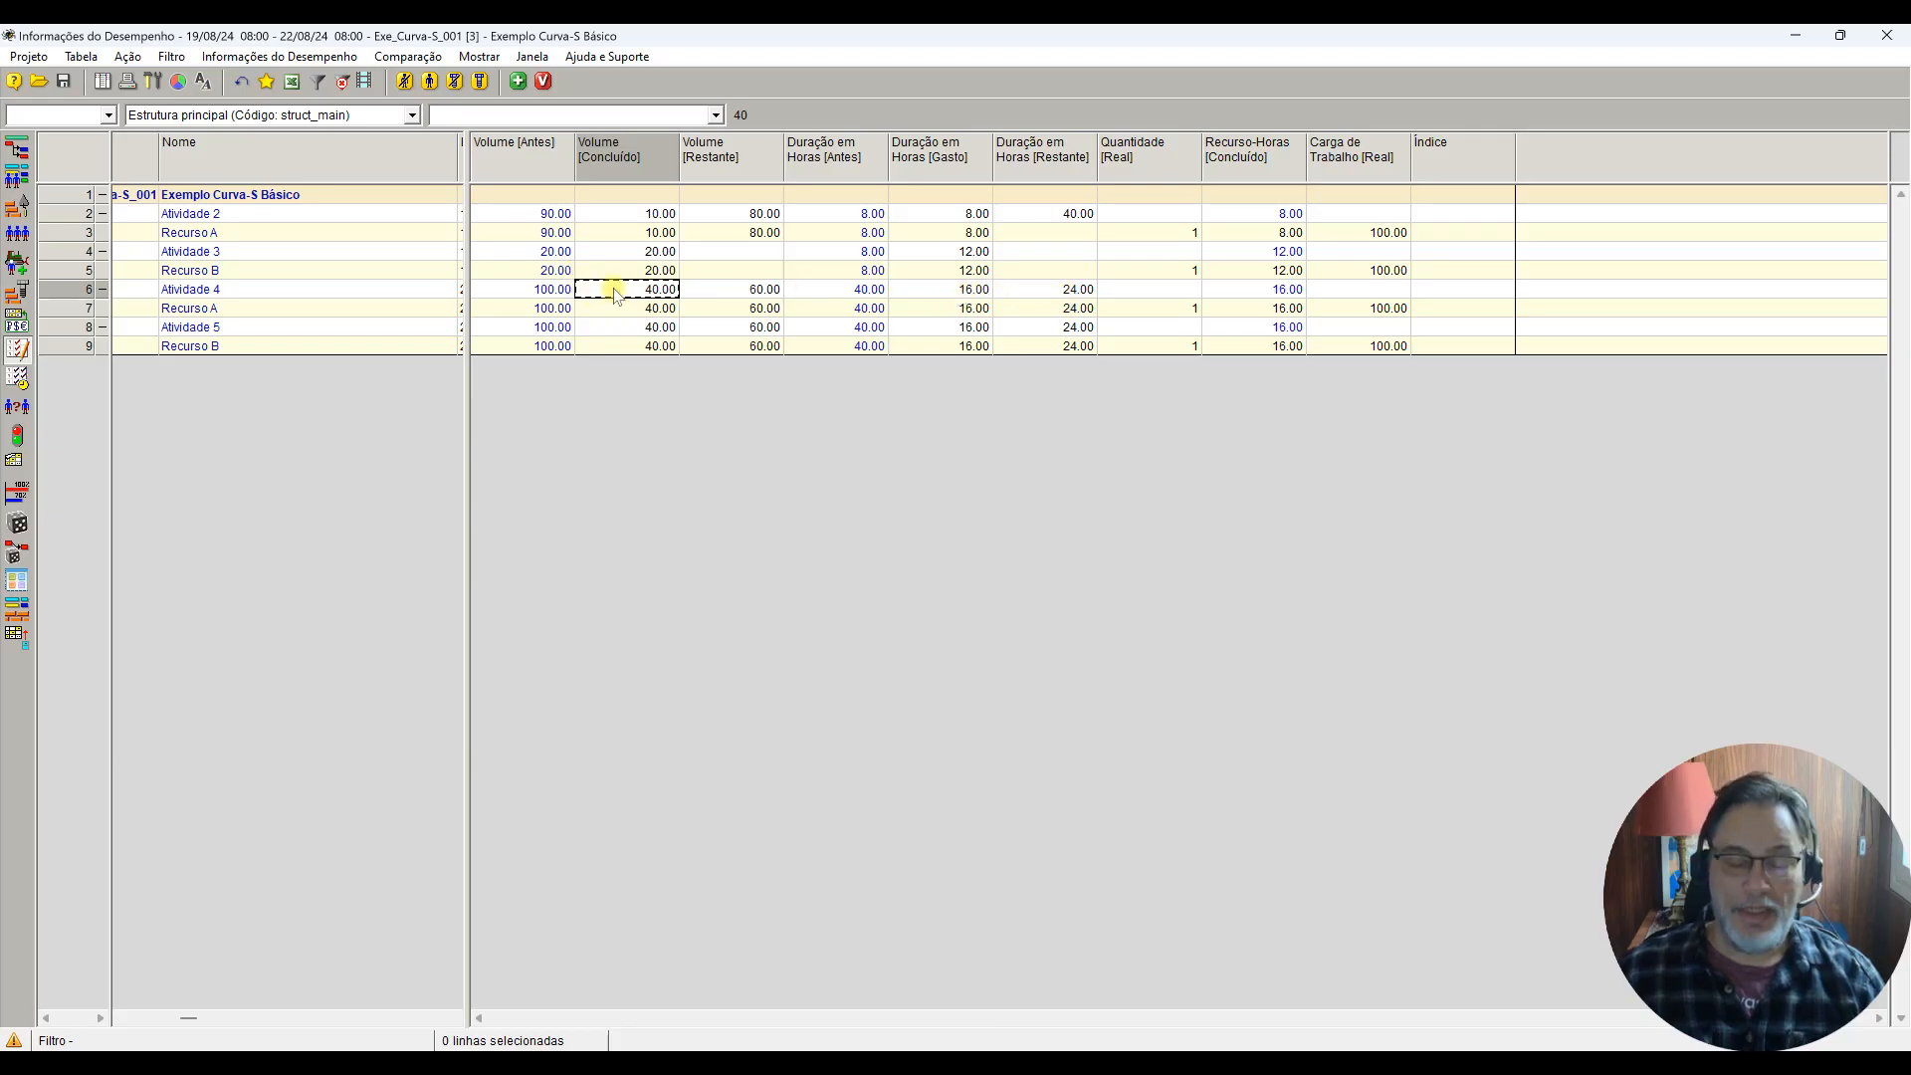
text(2)
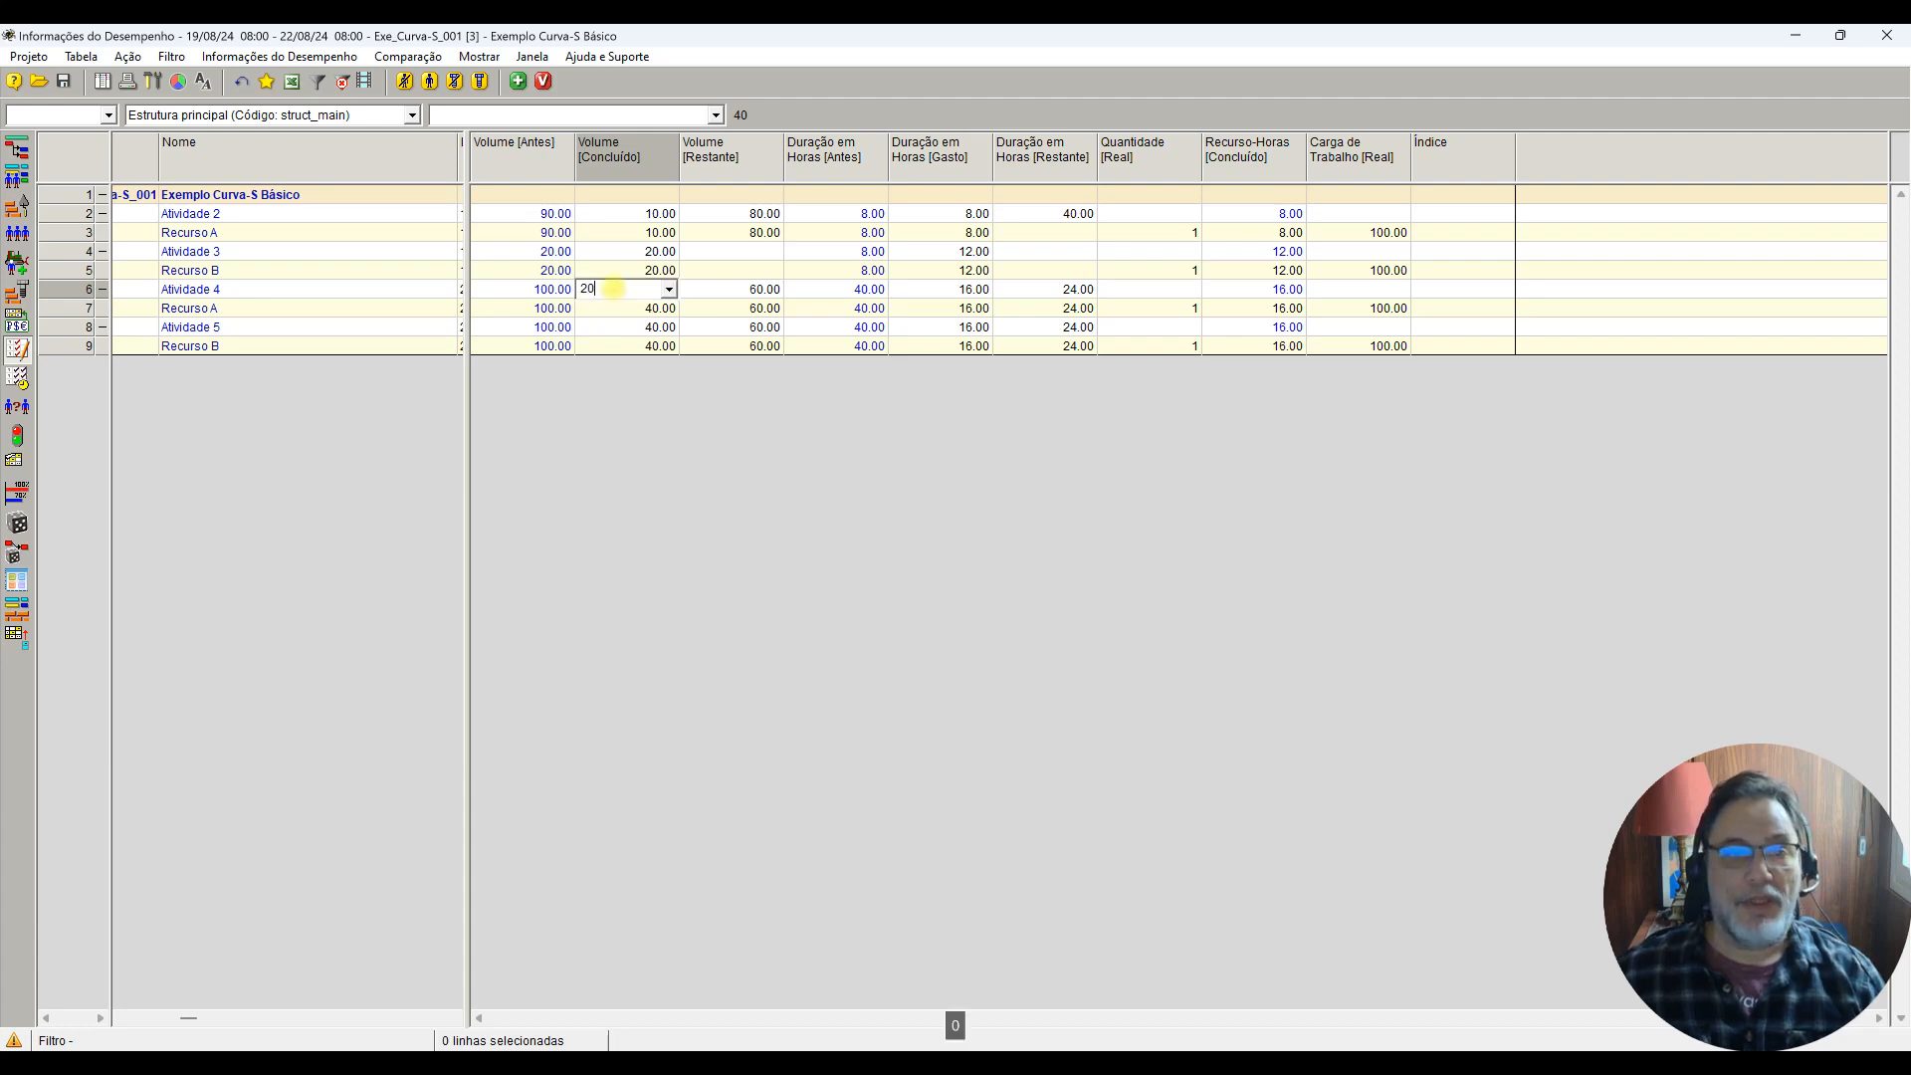
text(0)
key(Return)
click(970, 291)
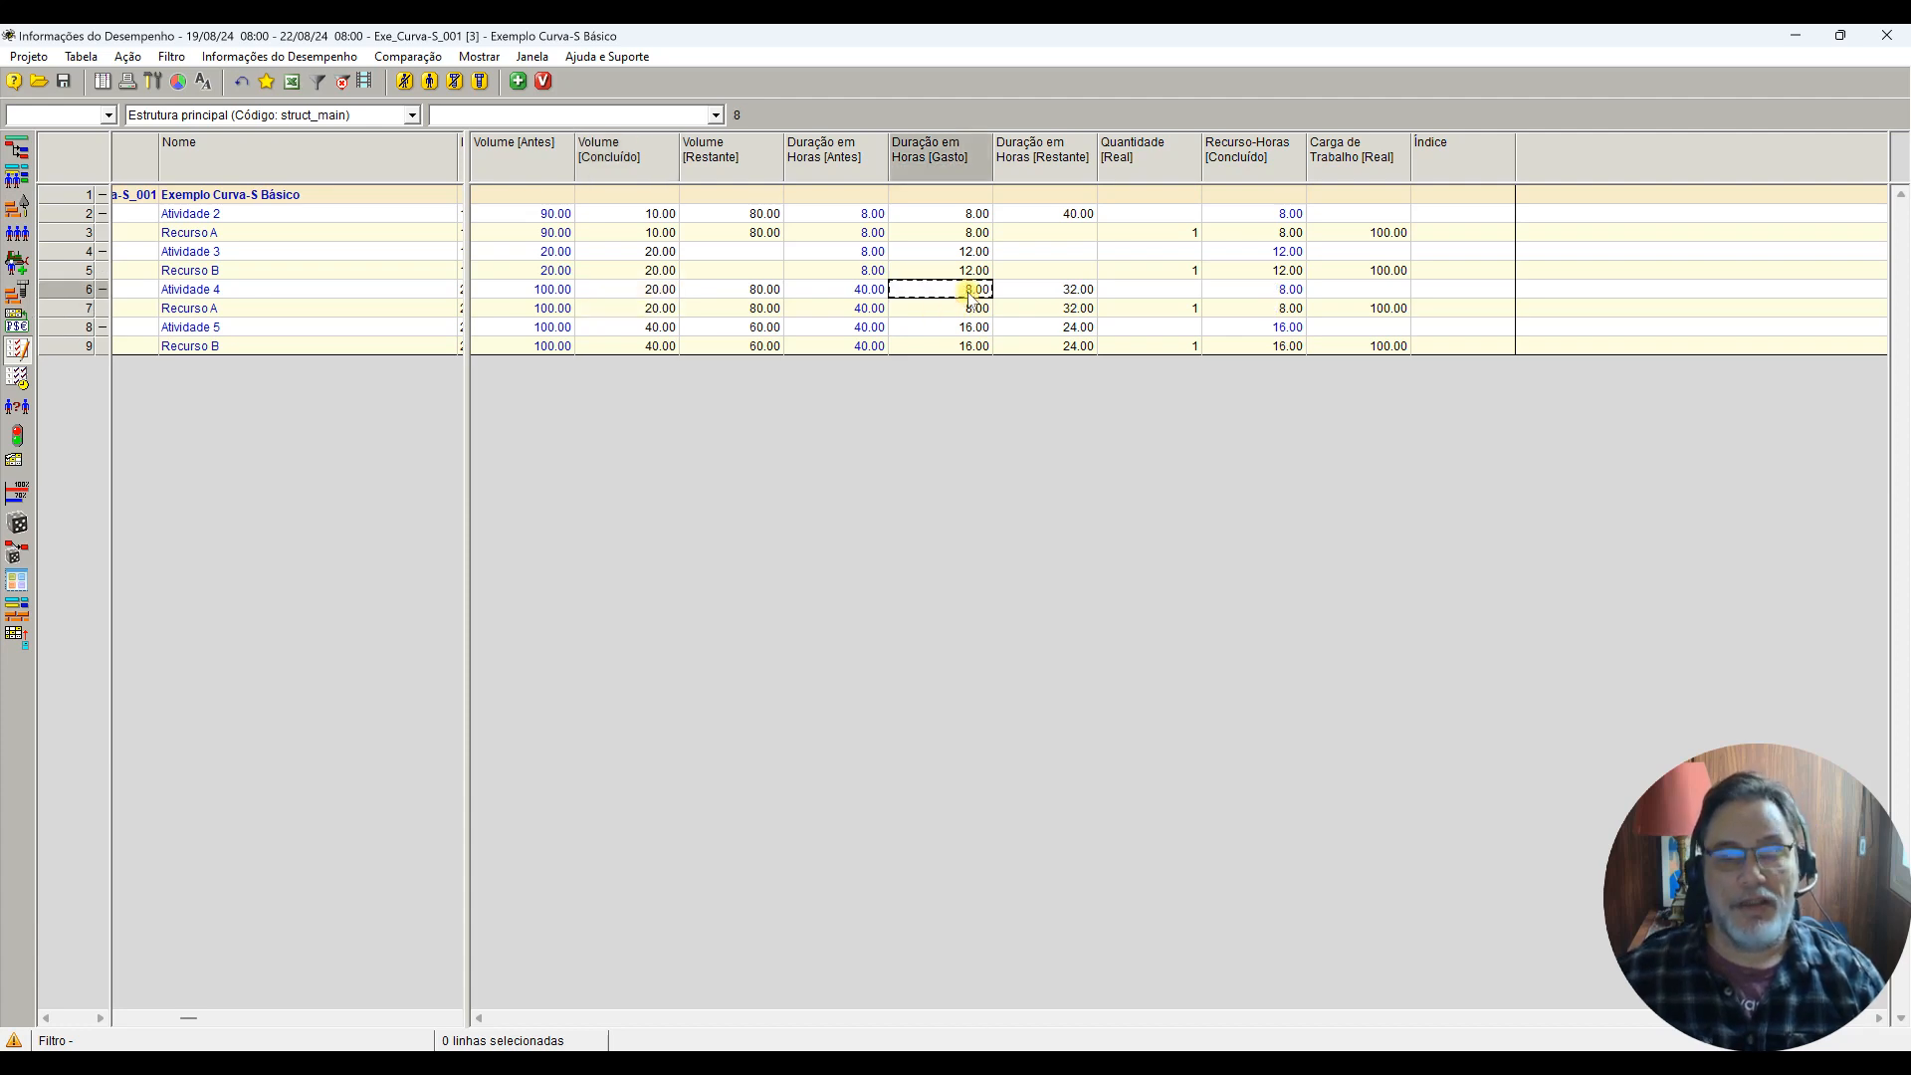
text(20)
key(Return)
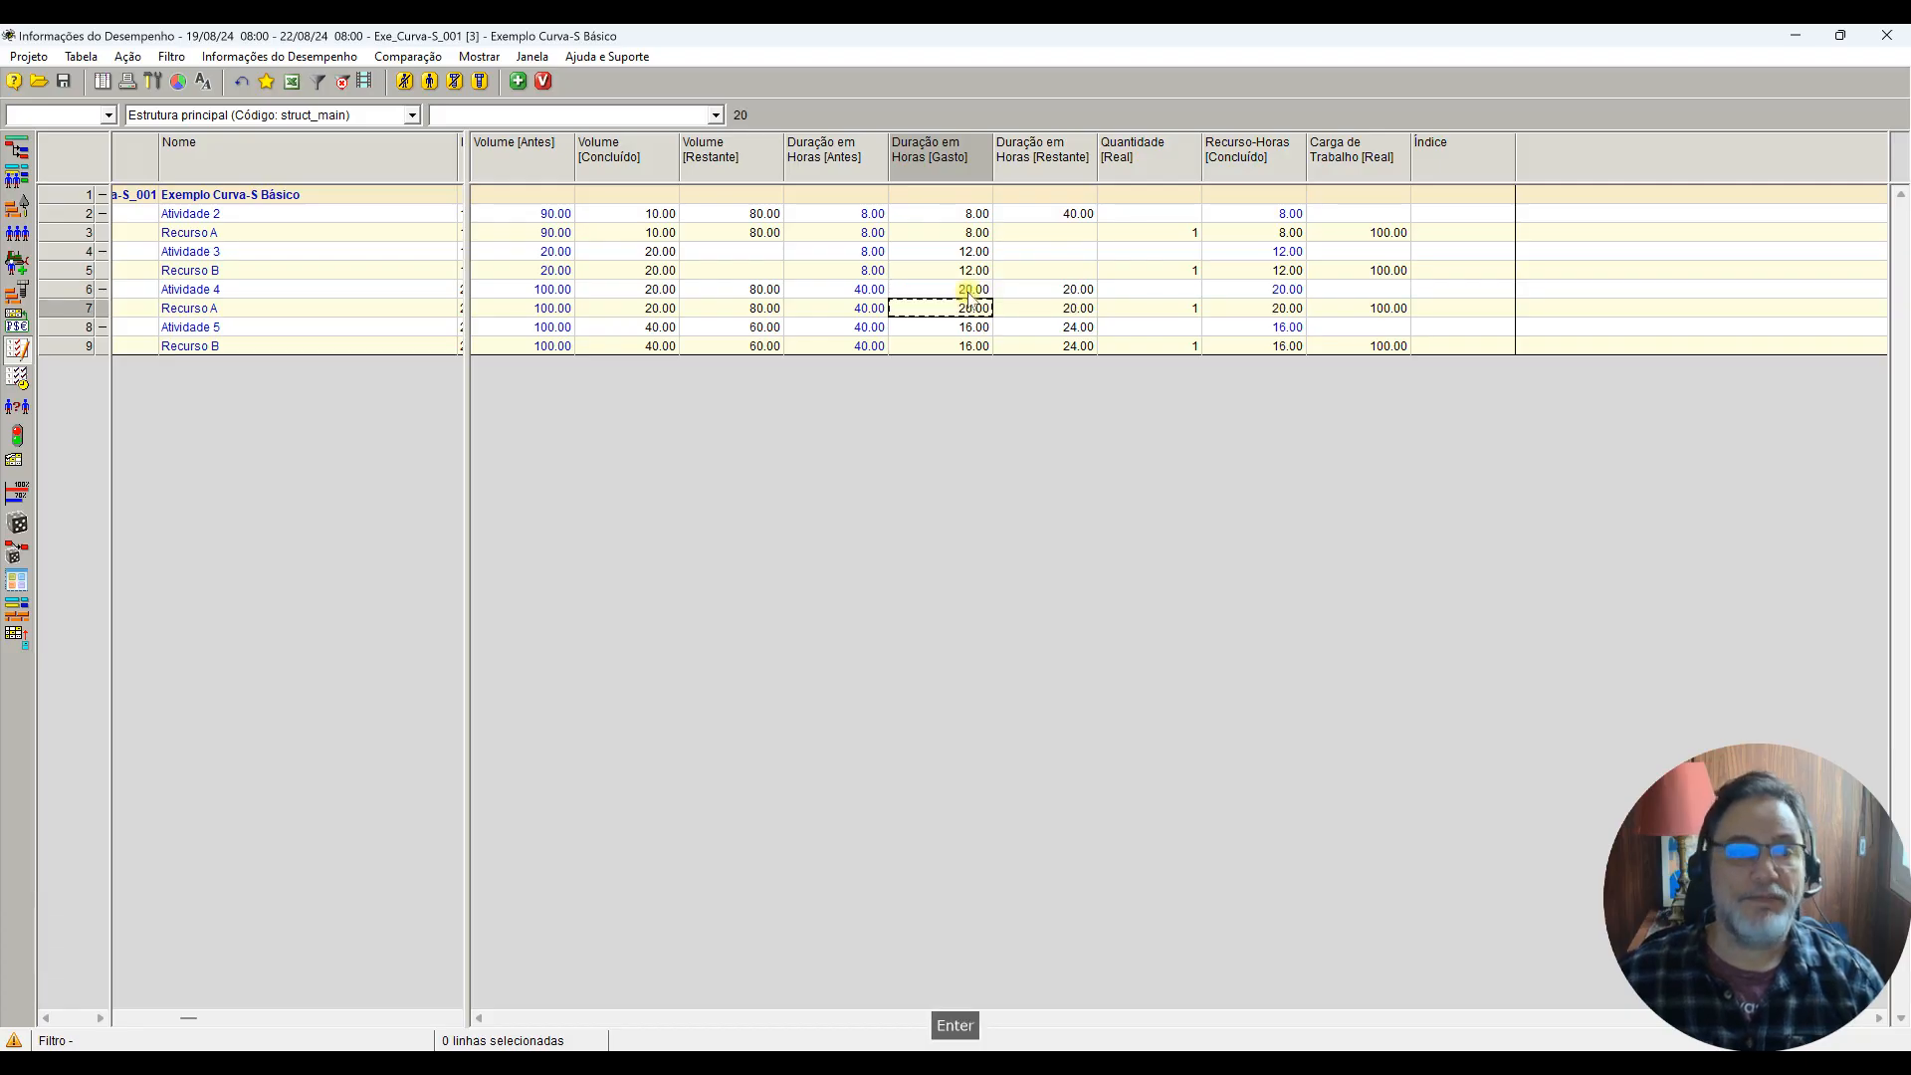
Step: For Atividade 5, set Volume [Concluído] to 20 and Duração em Horas [Gasto] to 20
click(655, 332)
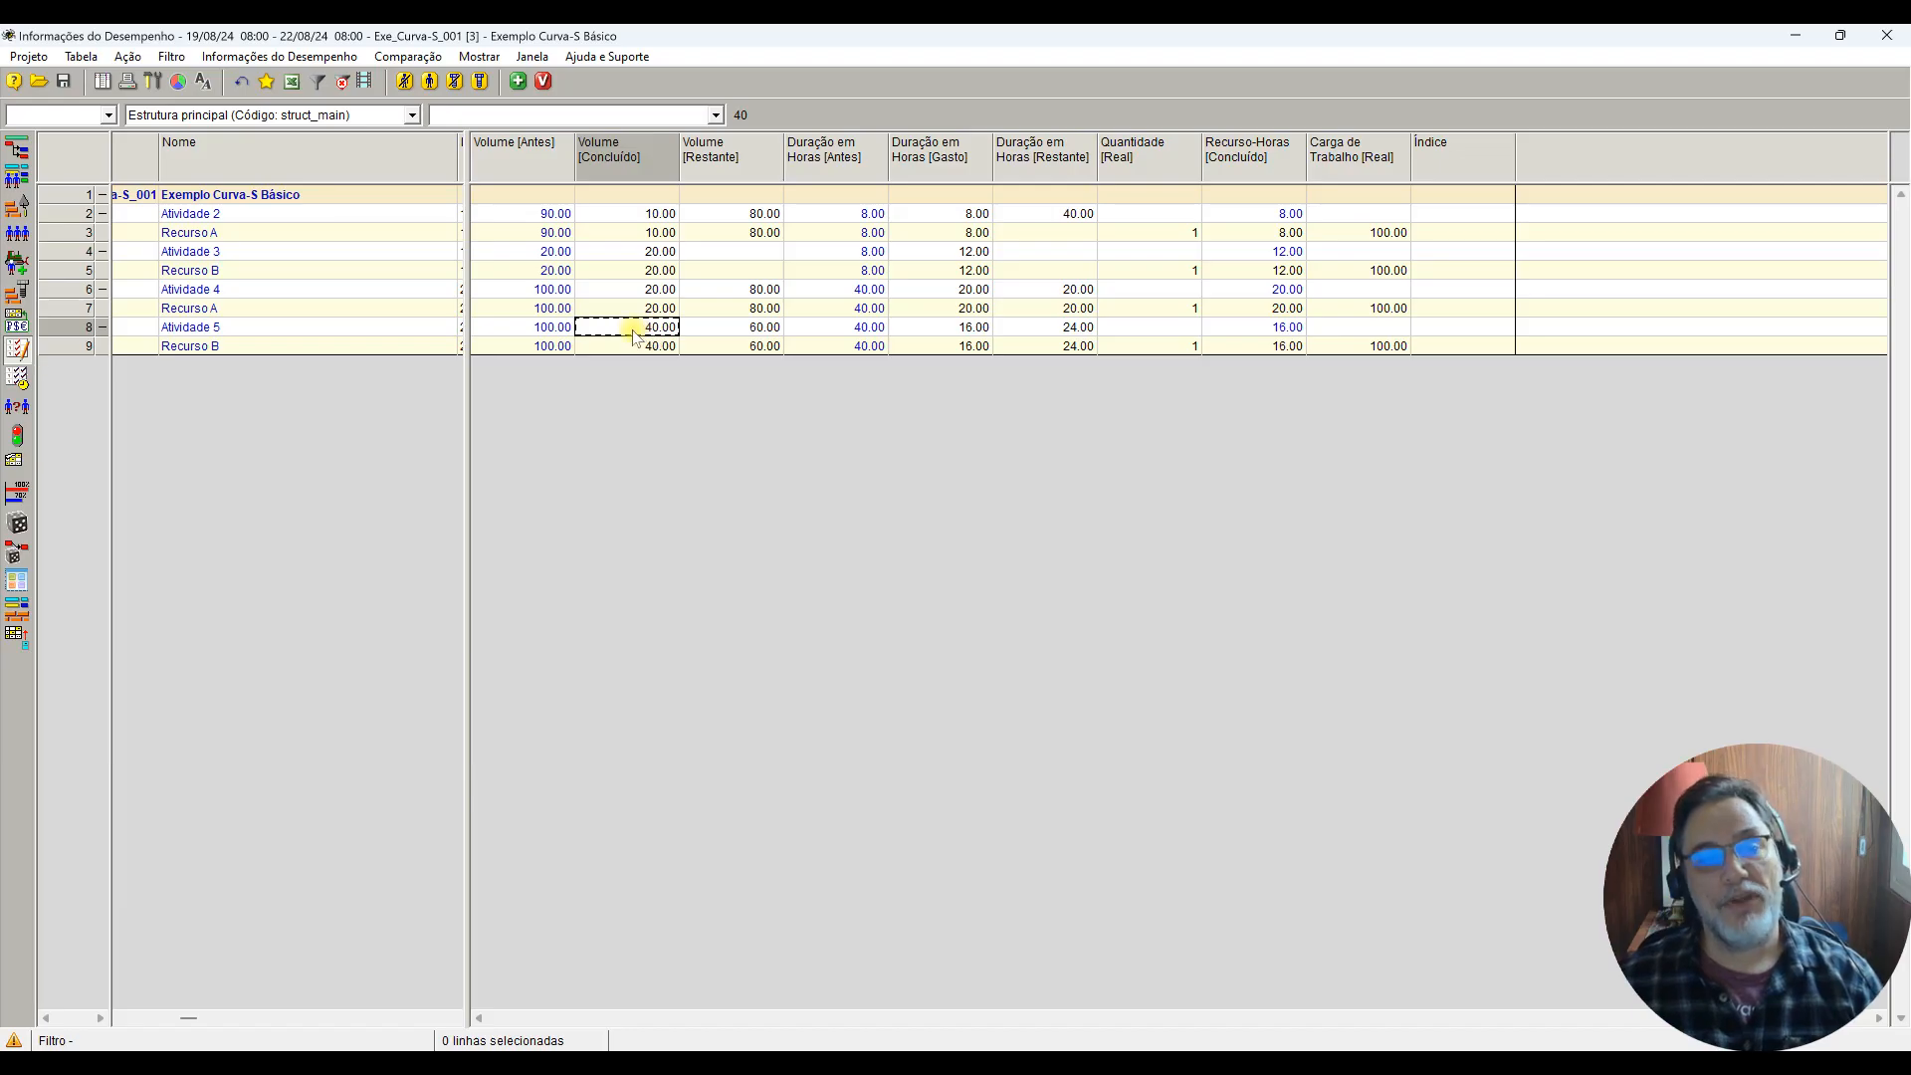
text(20)
key(Return)
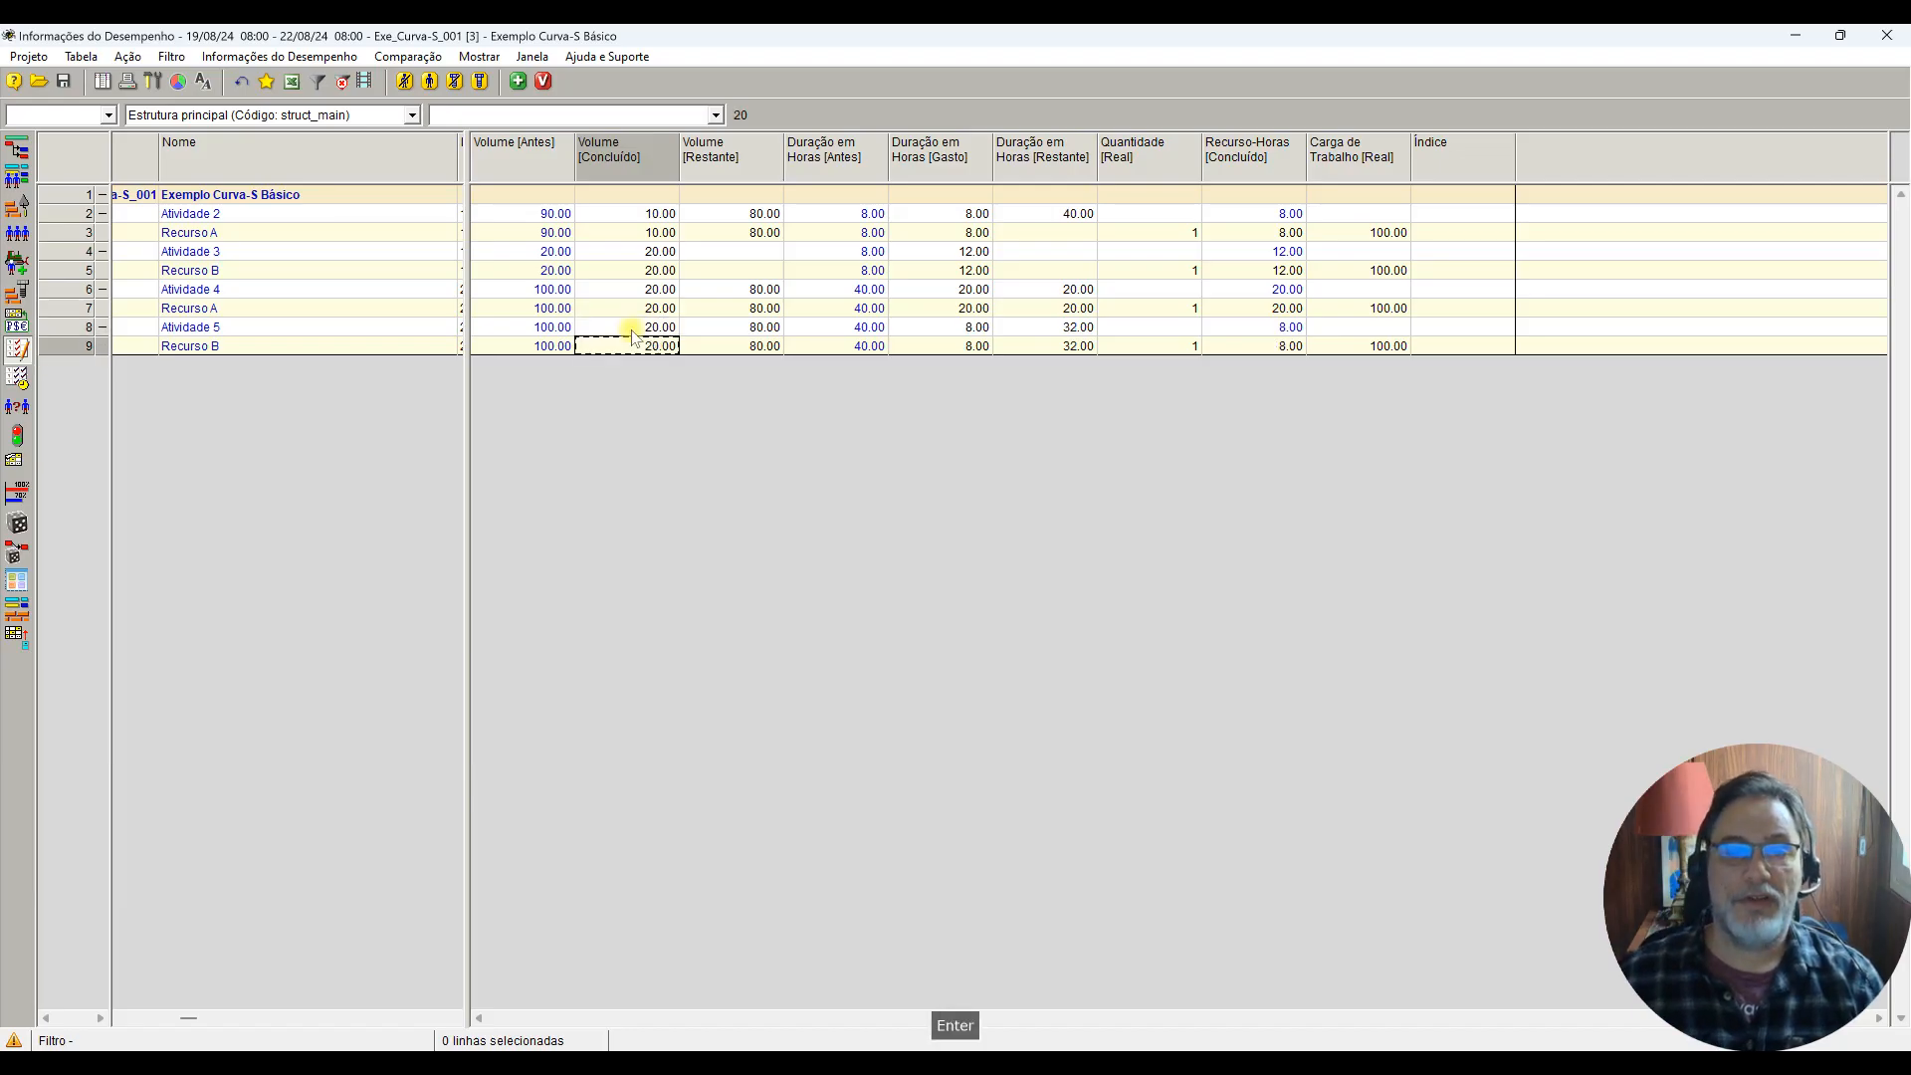
click(945, 330)
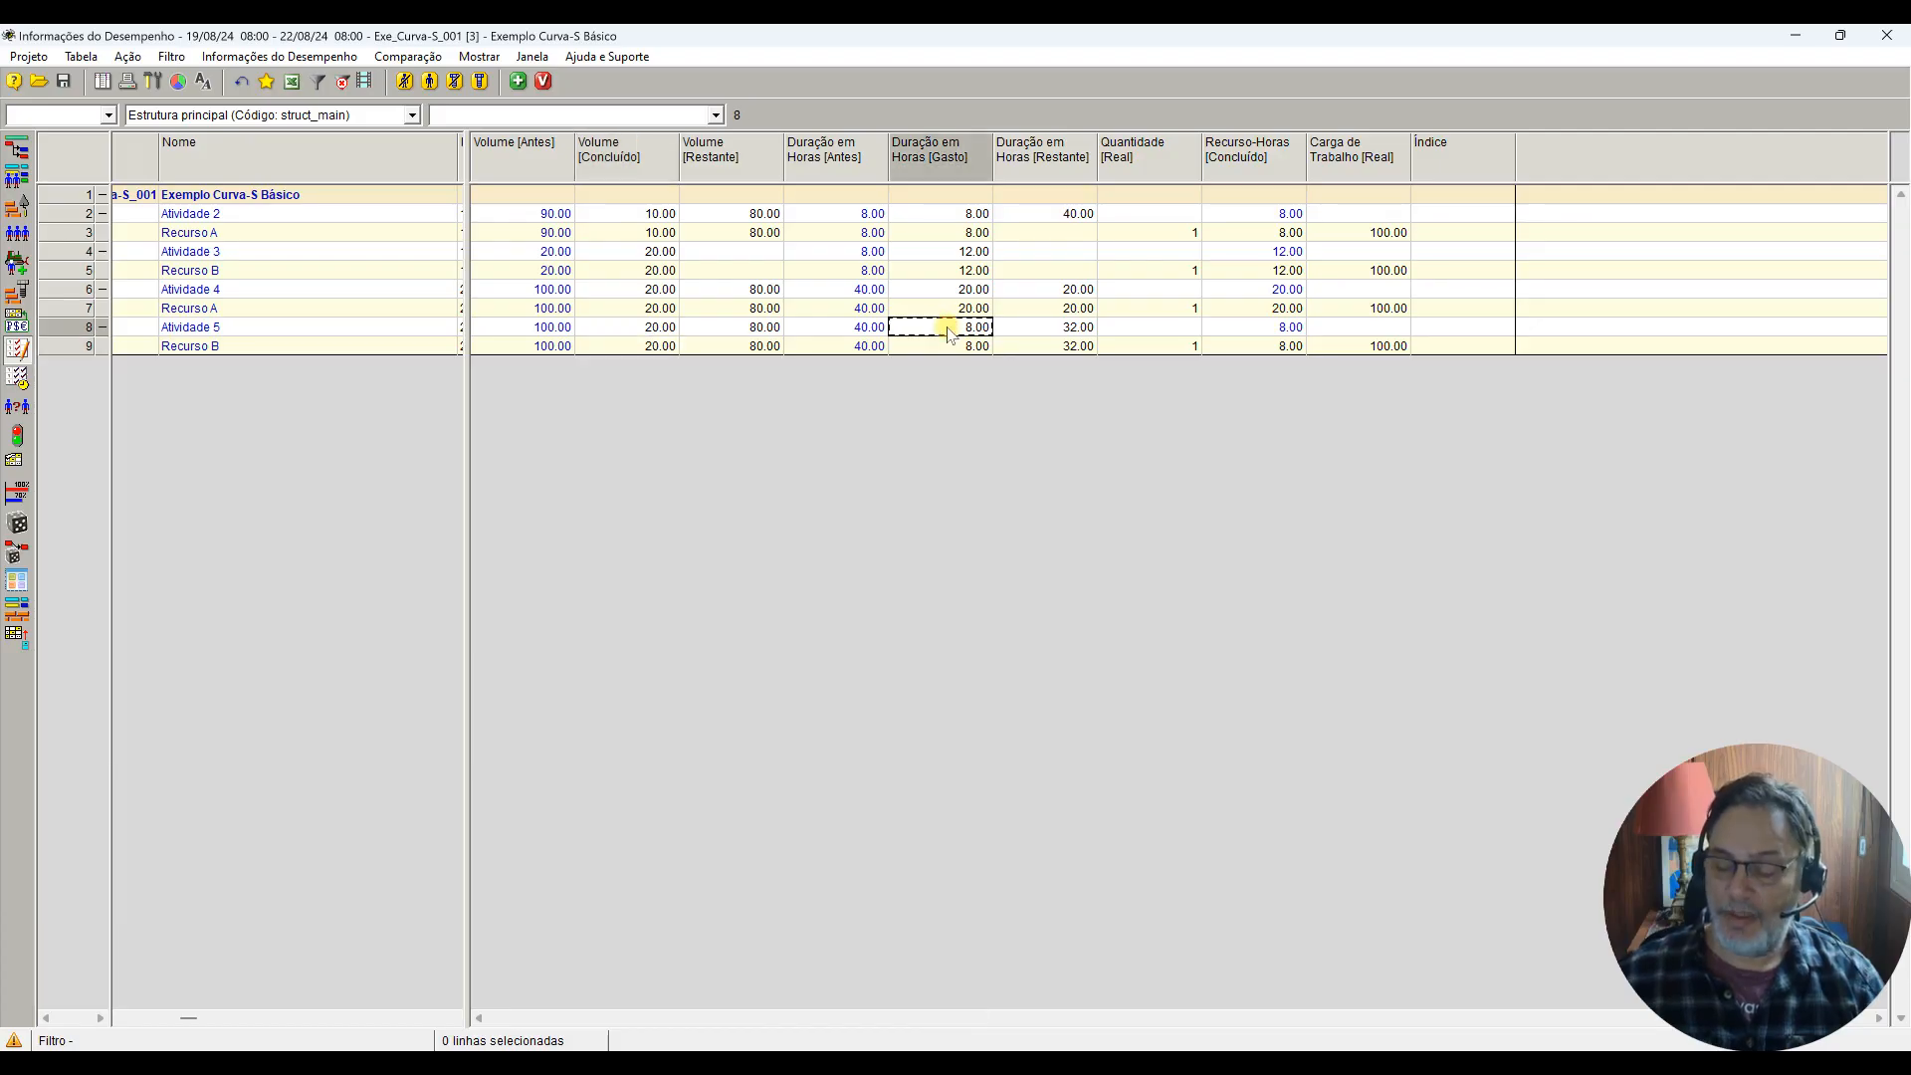
text(20)
key(Return)
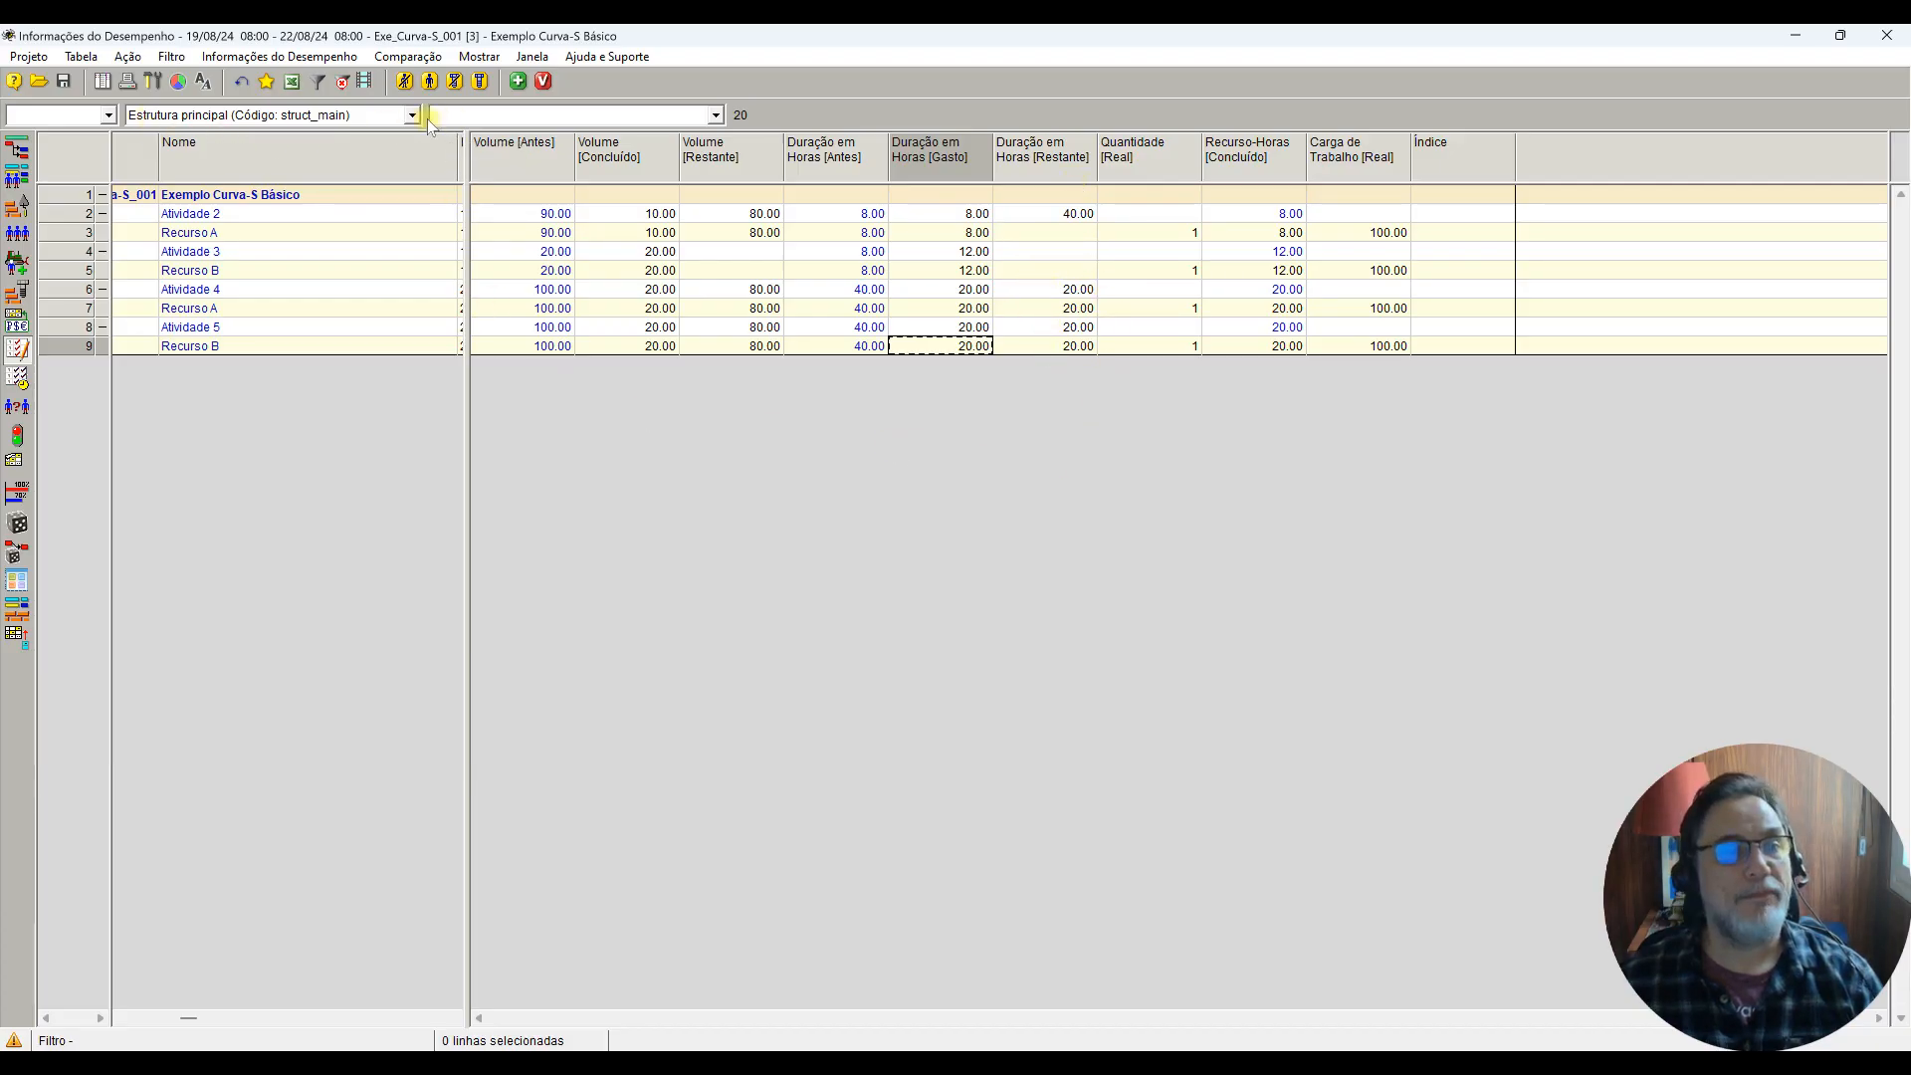
Step: Save the performance table and transfer its data to the project under an increased version number, saving the project
click(63, 83)
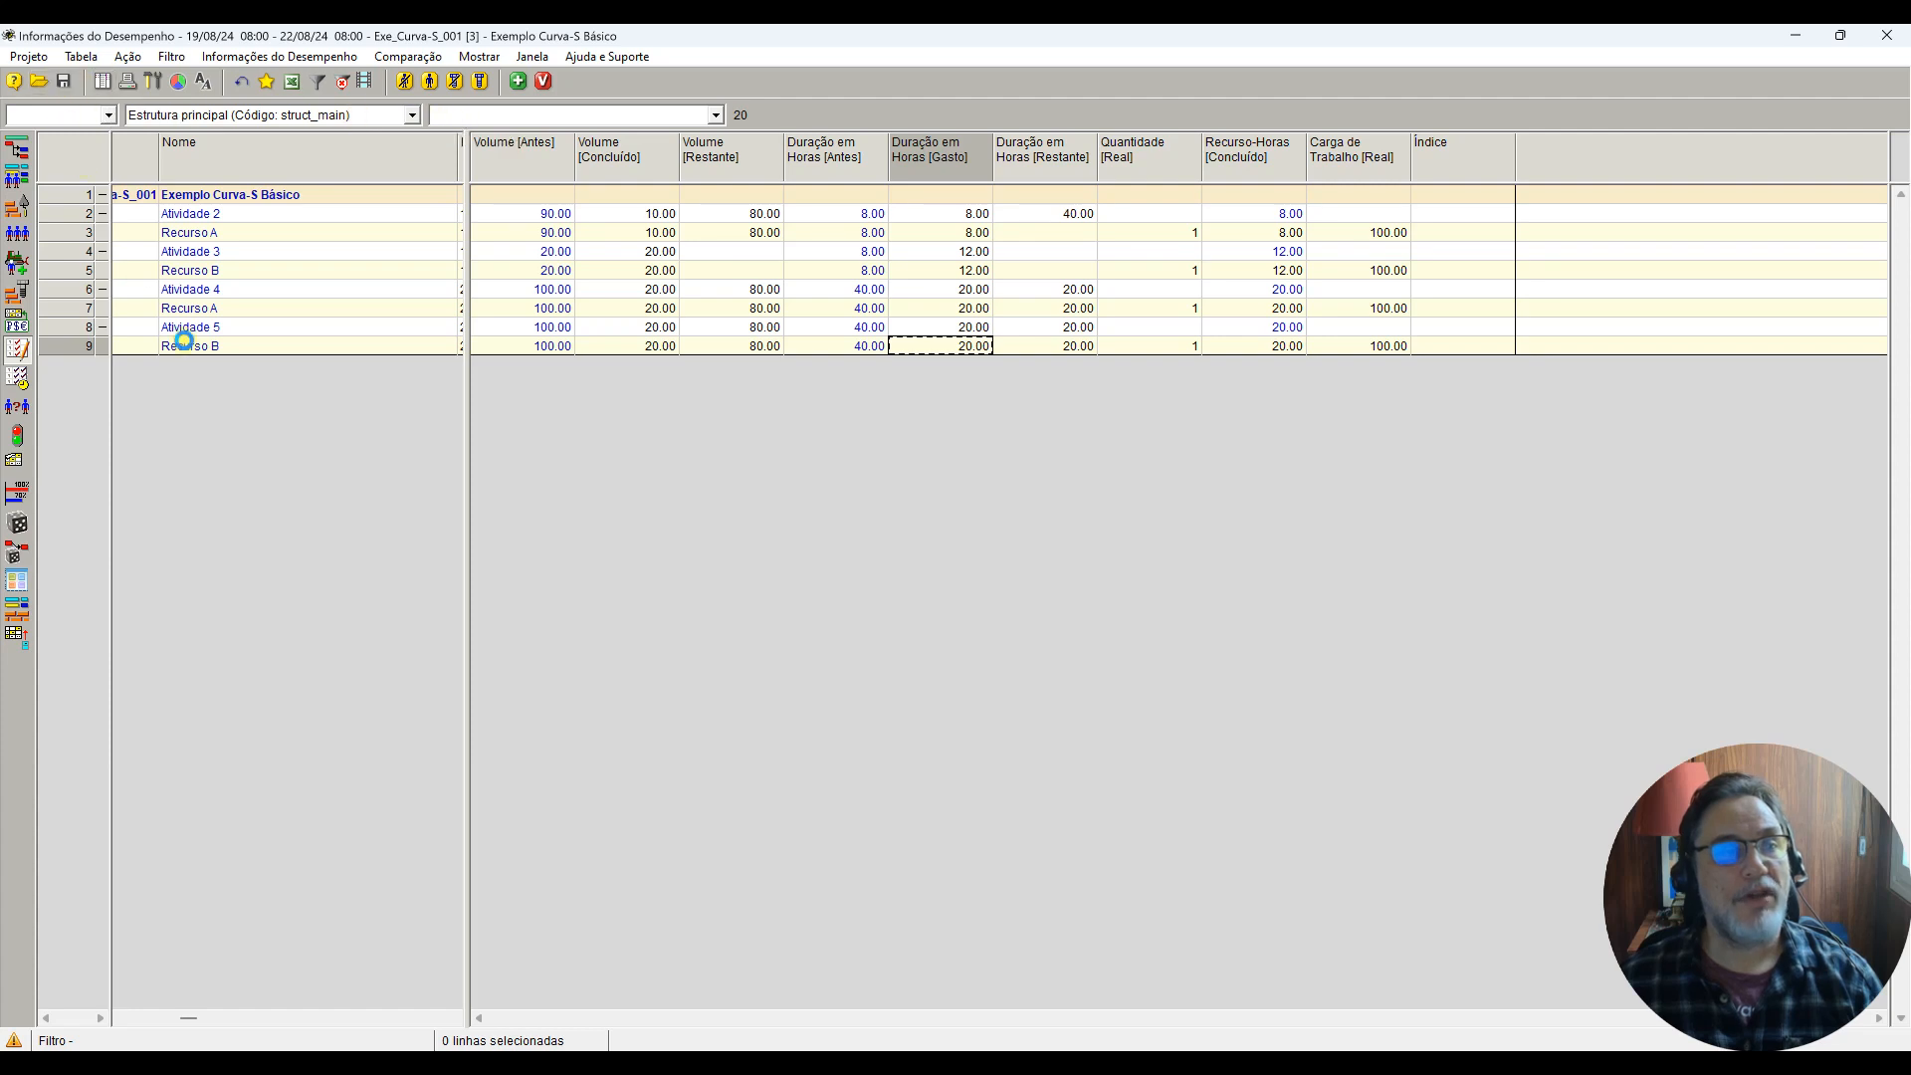
click(546, 84)
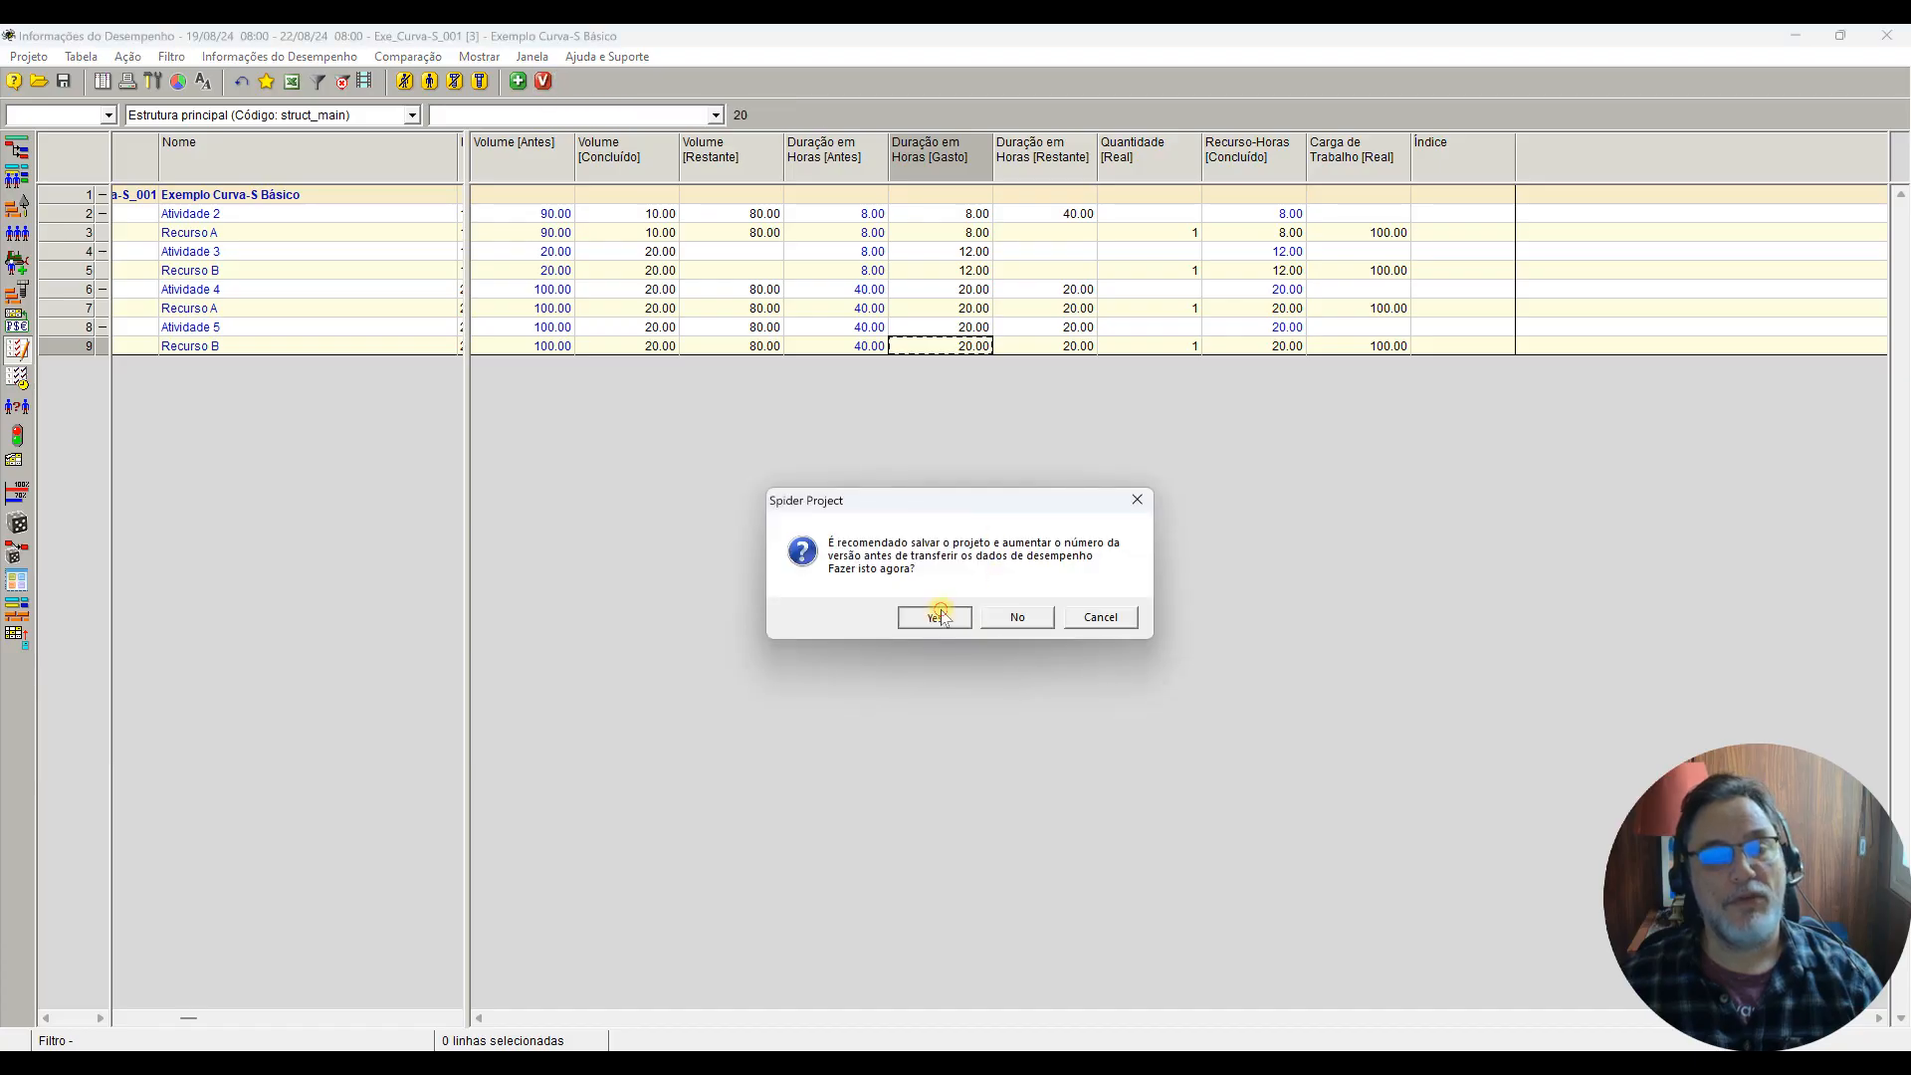
click(936, 617)
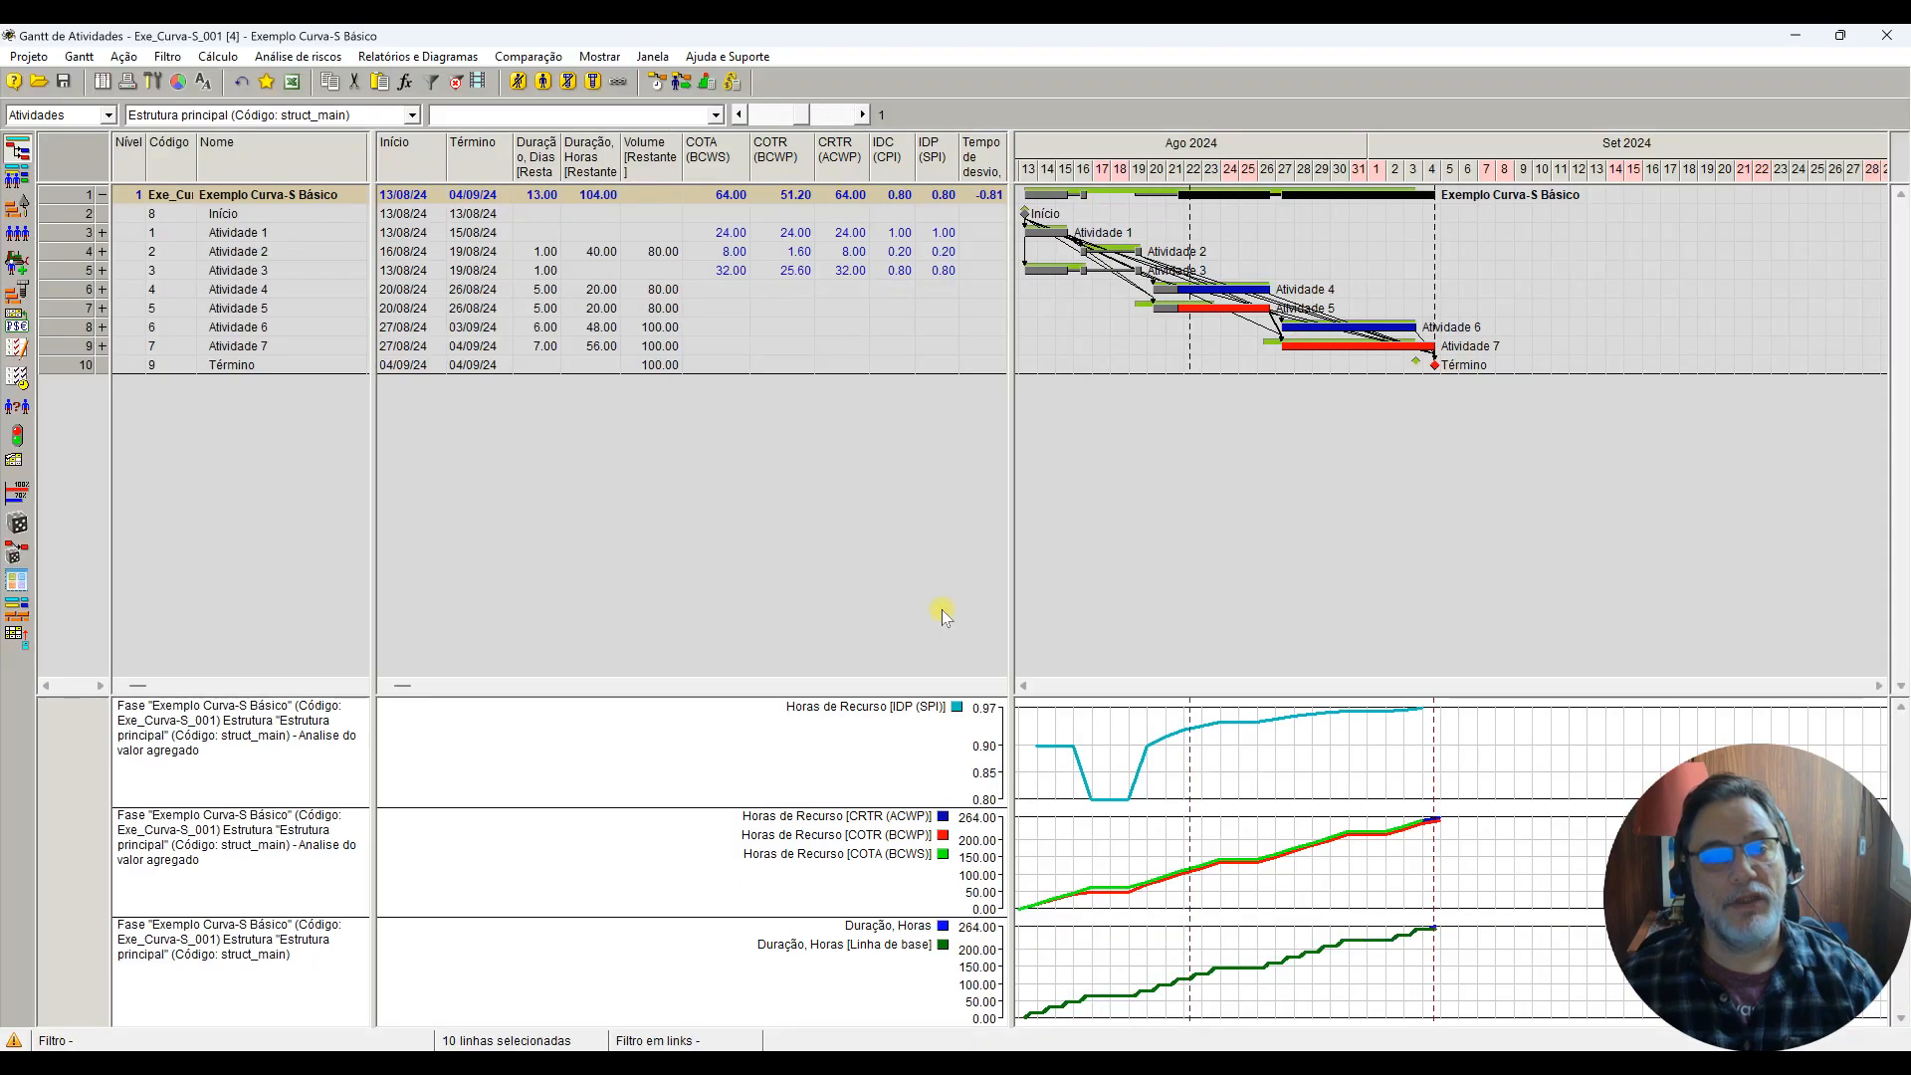
click(65, 83)
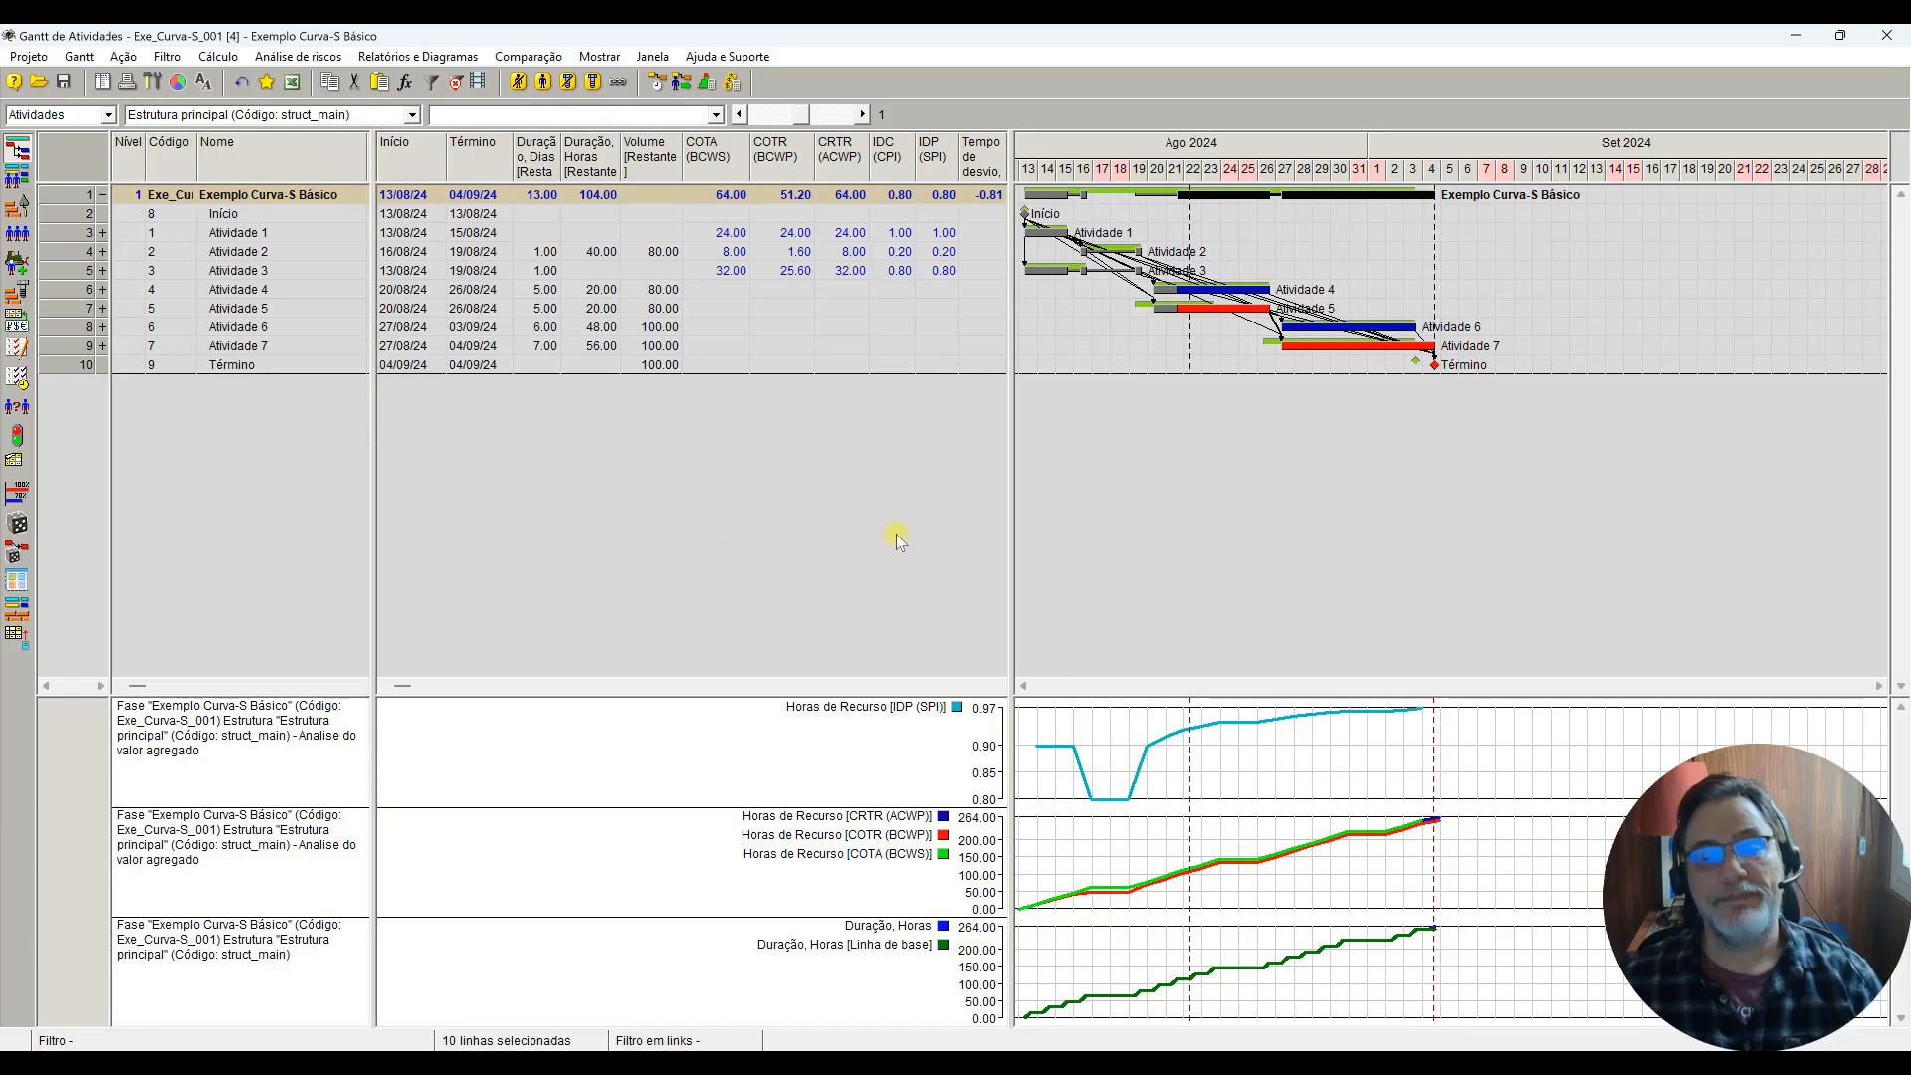
Step: Recalculate the resource-levelled schedule and the costs and materials, including the EVA parameters and time deviation
click(681, 82)
click(922, 971)
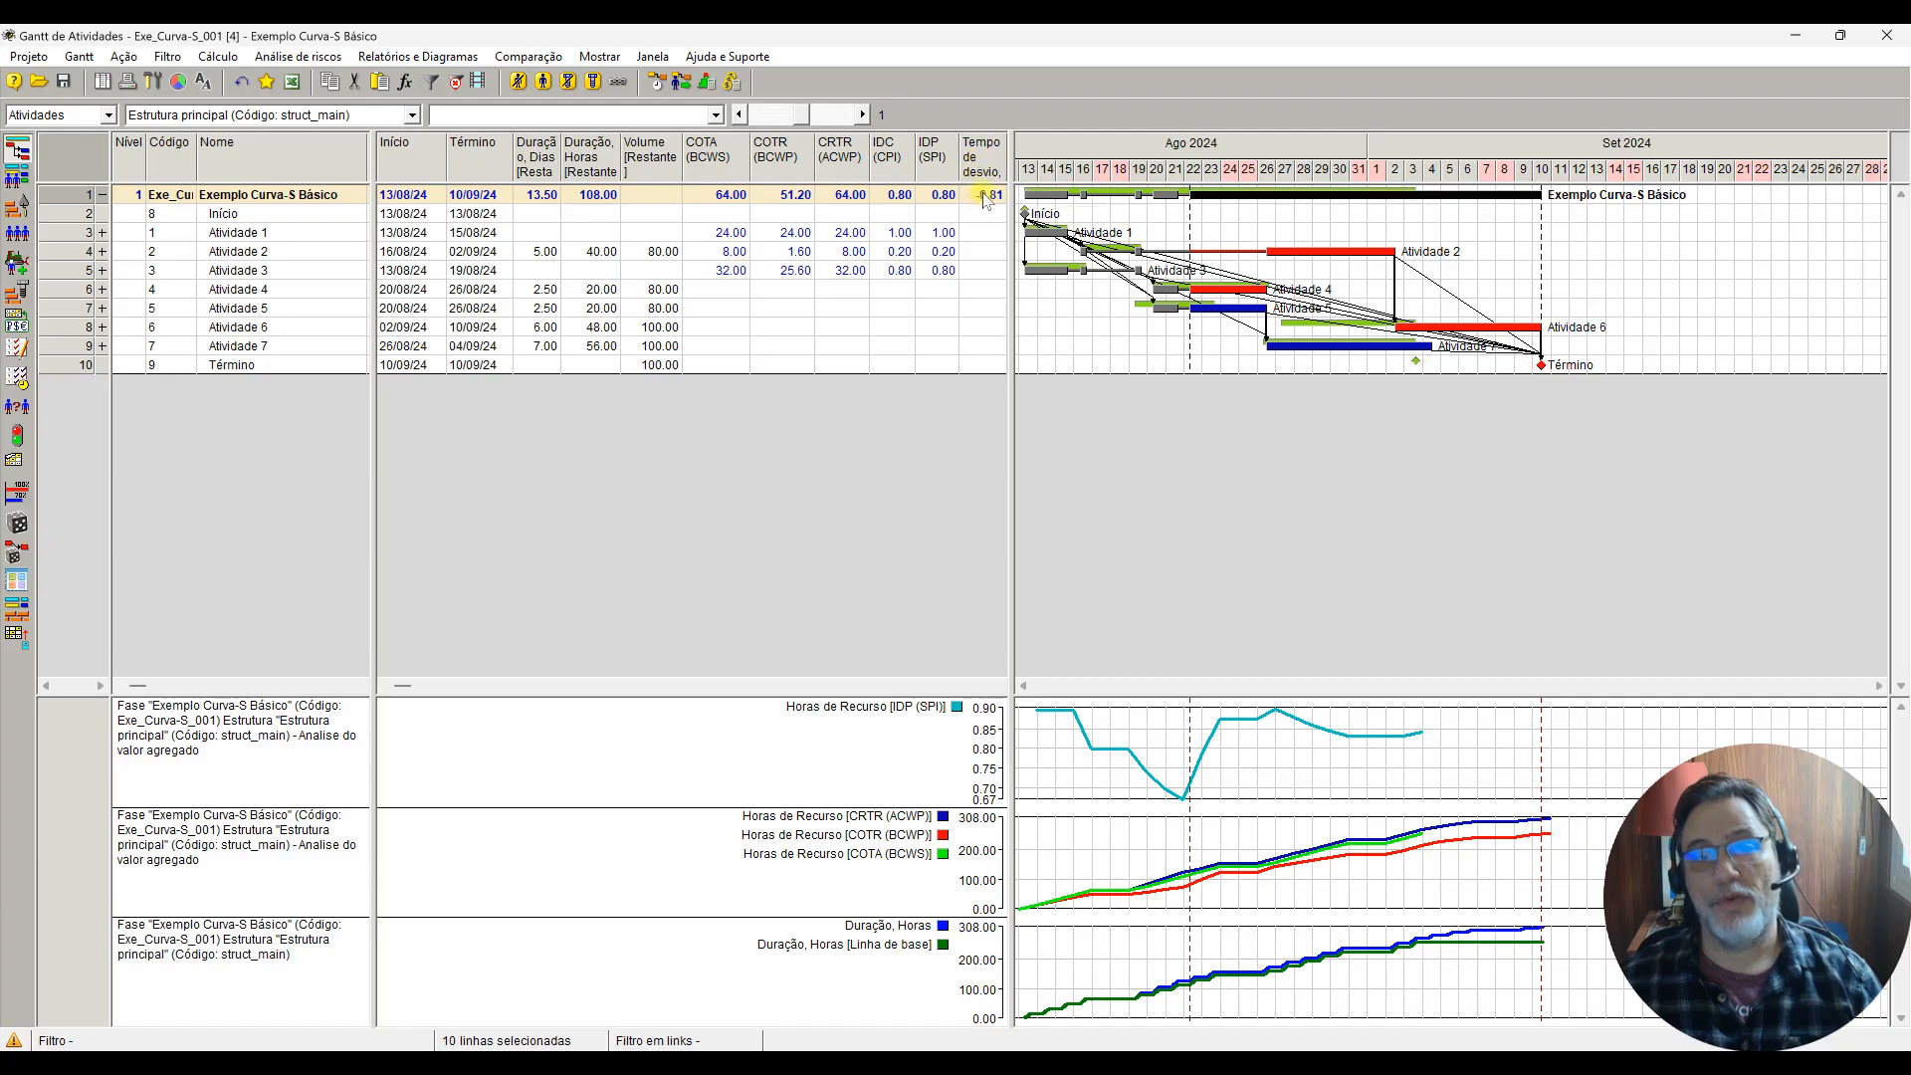
click(731, 82)
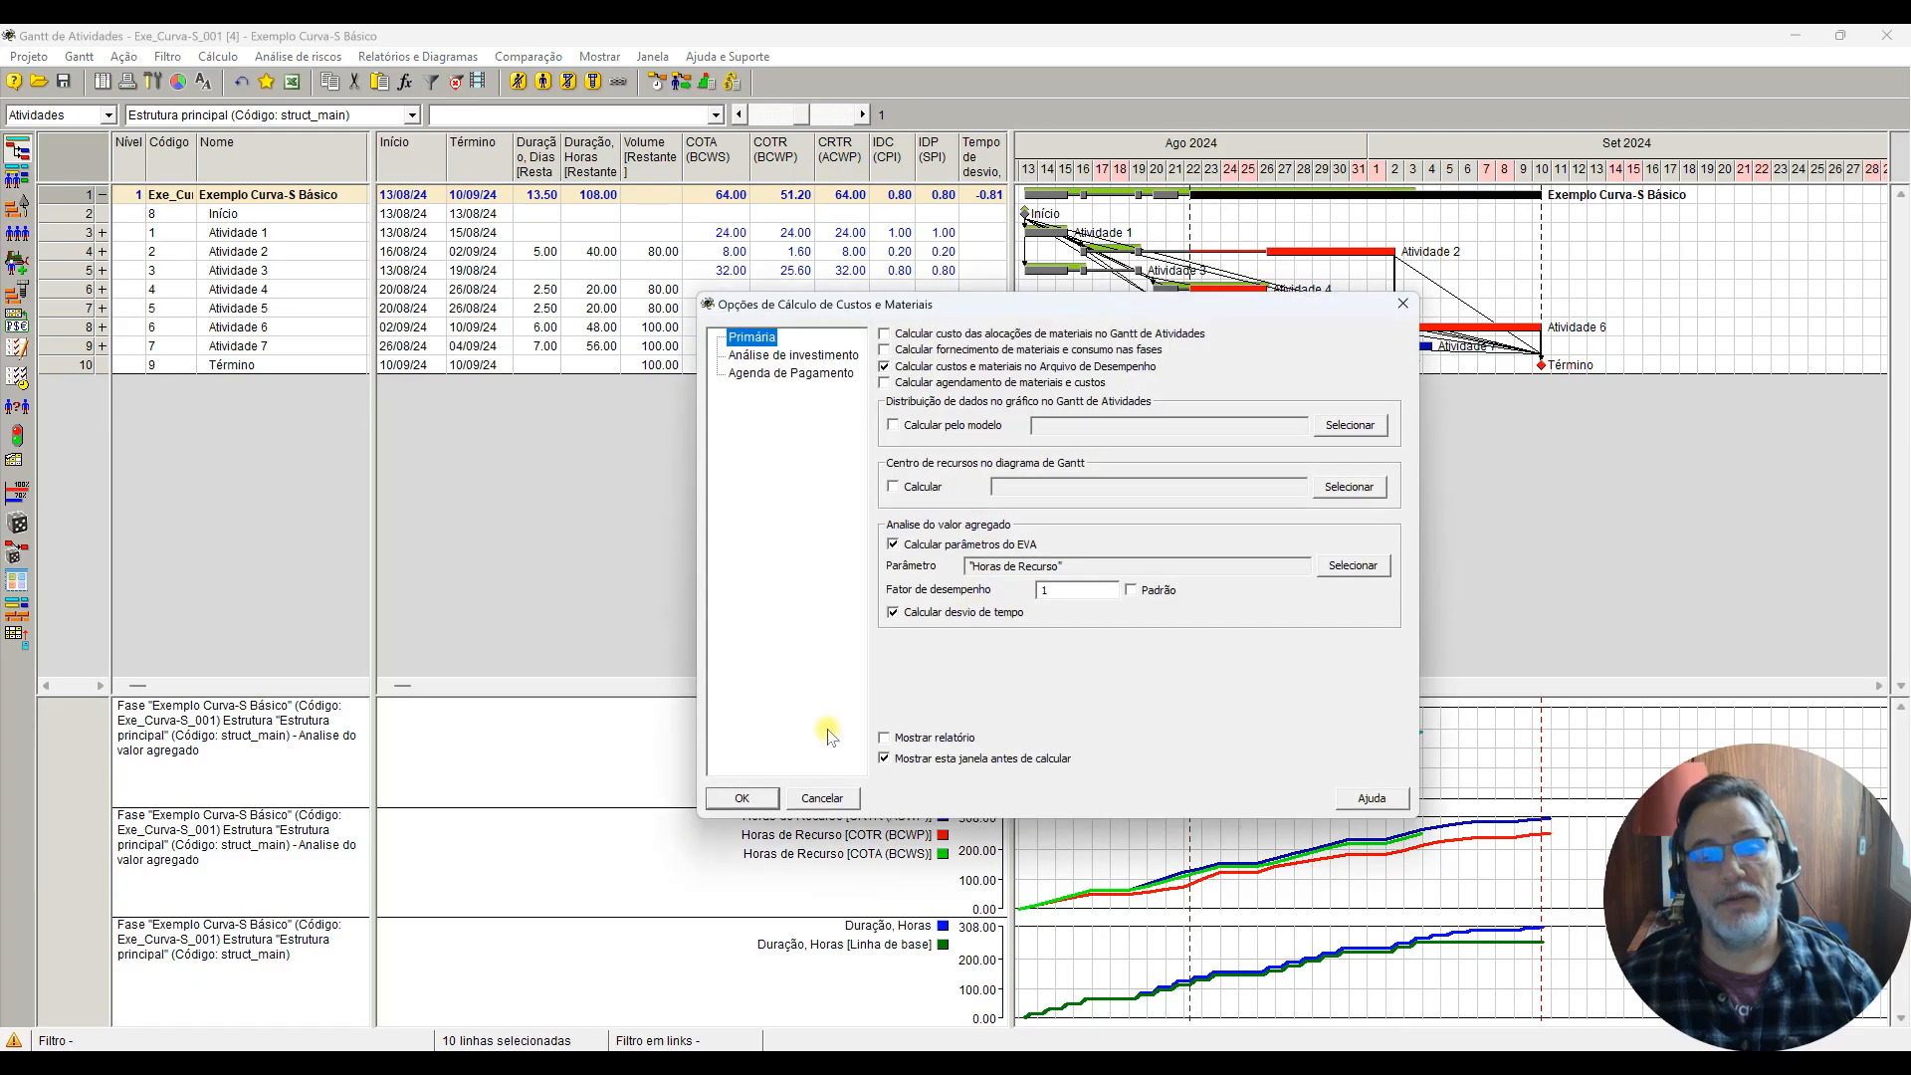
click(741, 797)
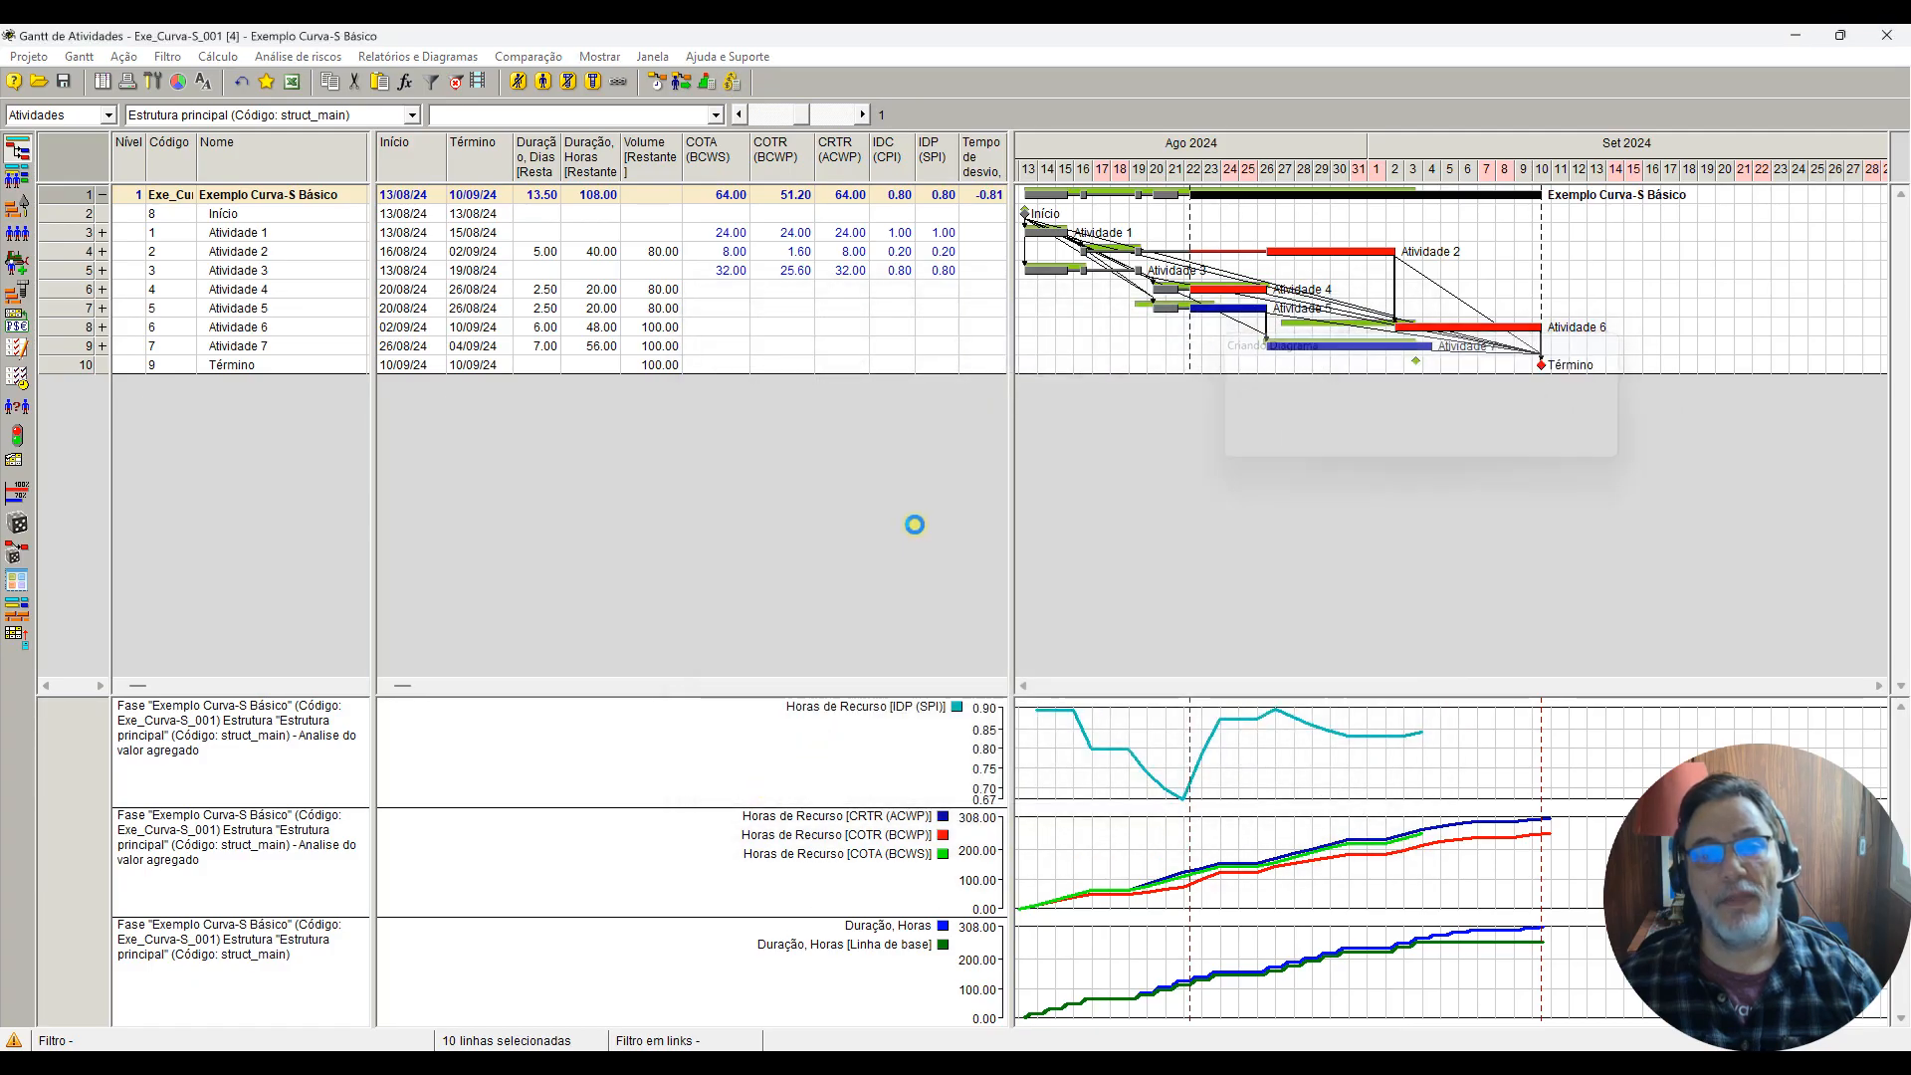
click(977, 197)
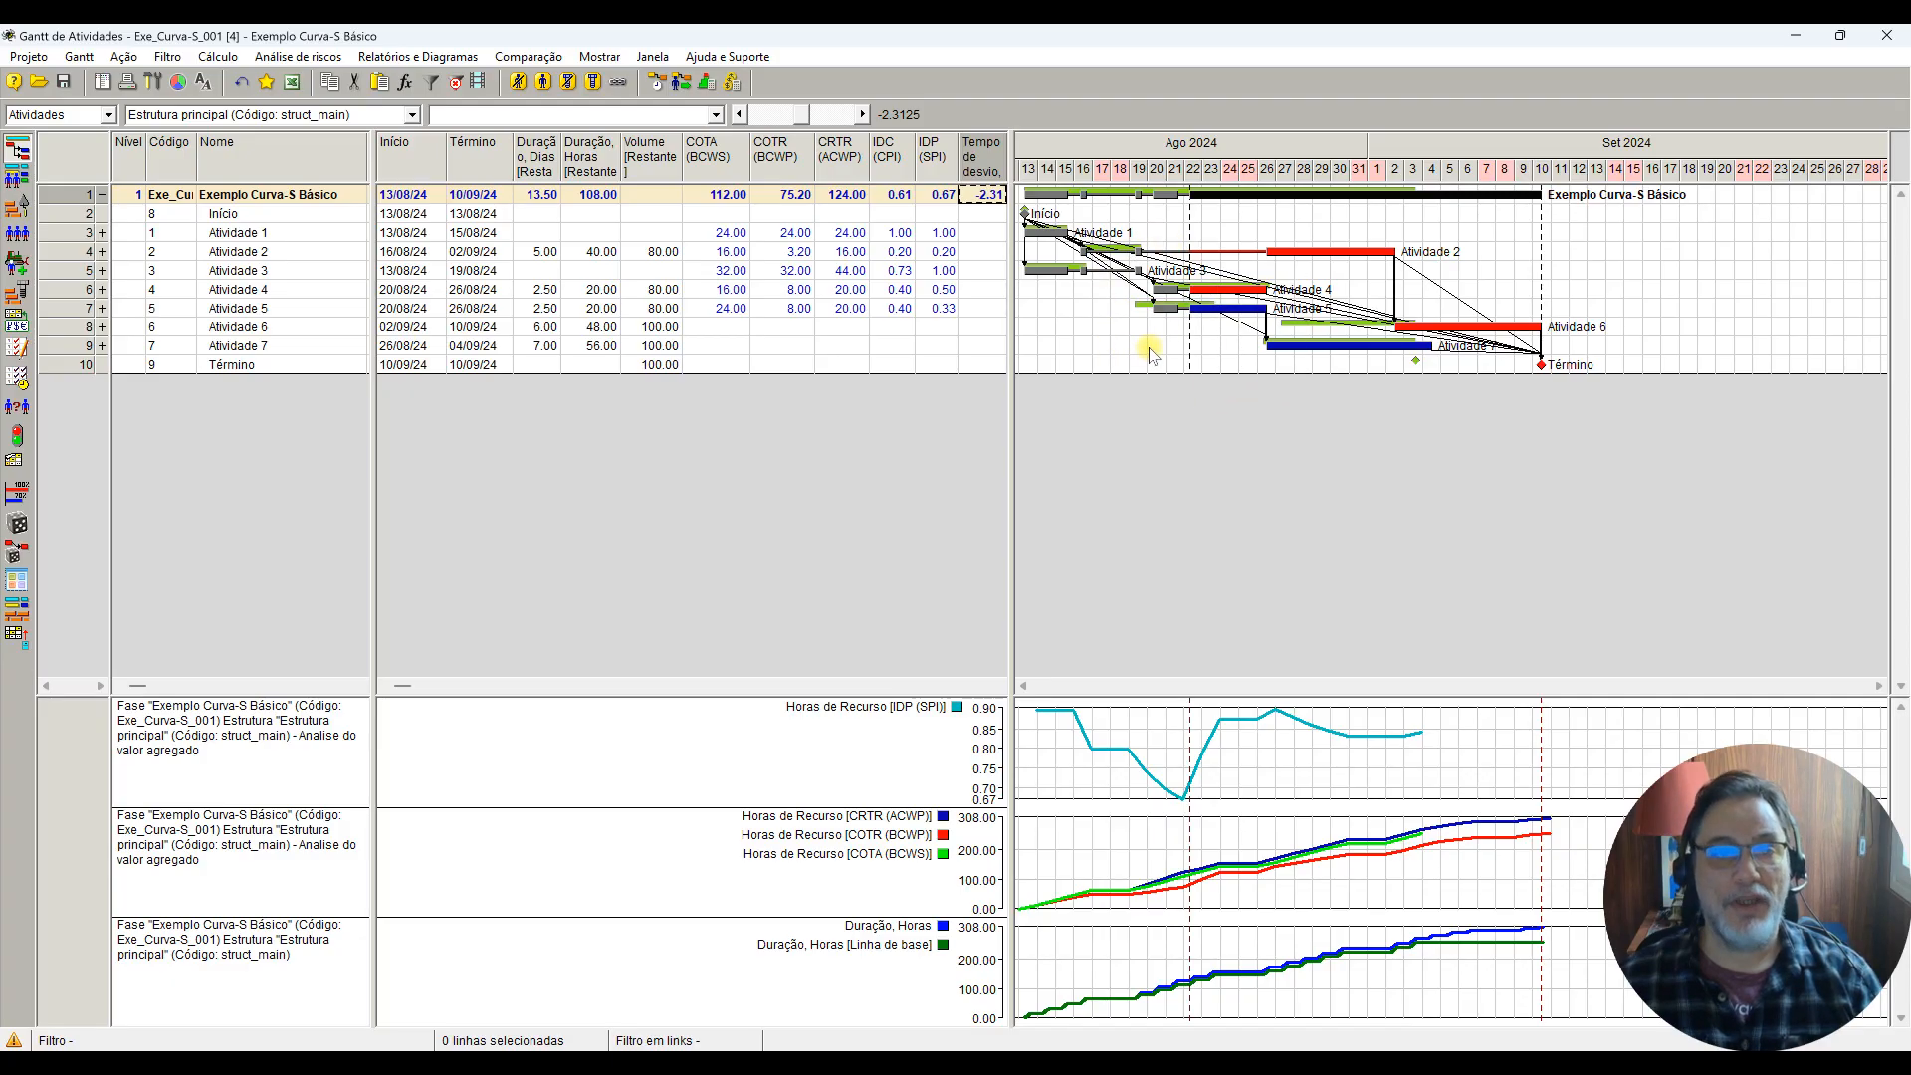
mouse_move(1023, 220)
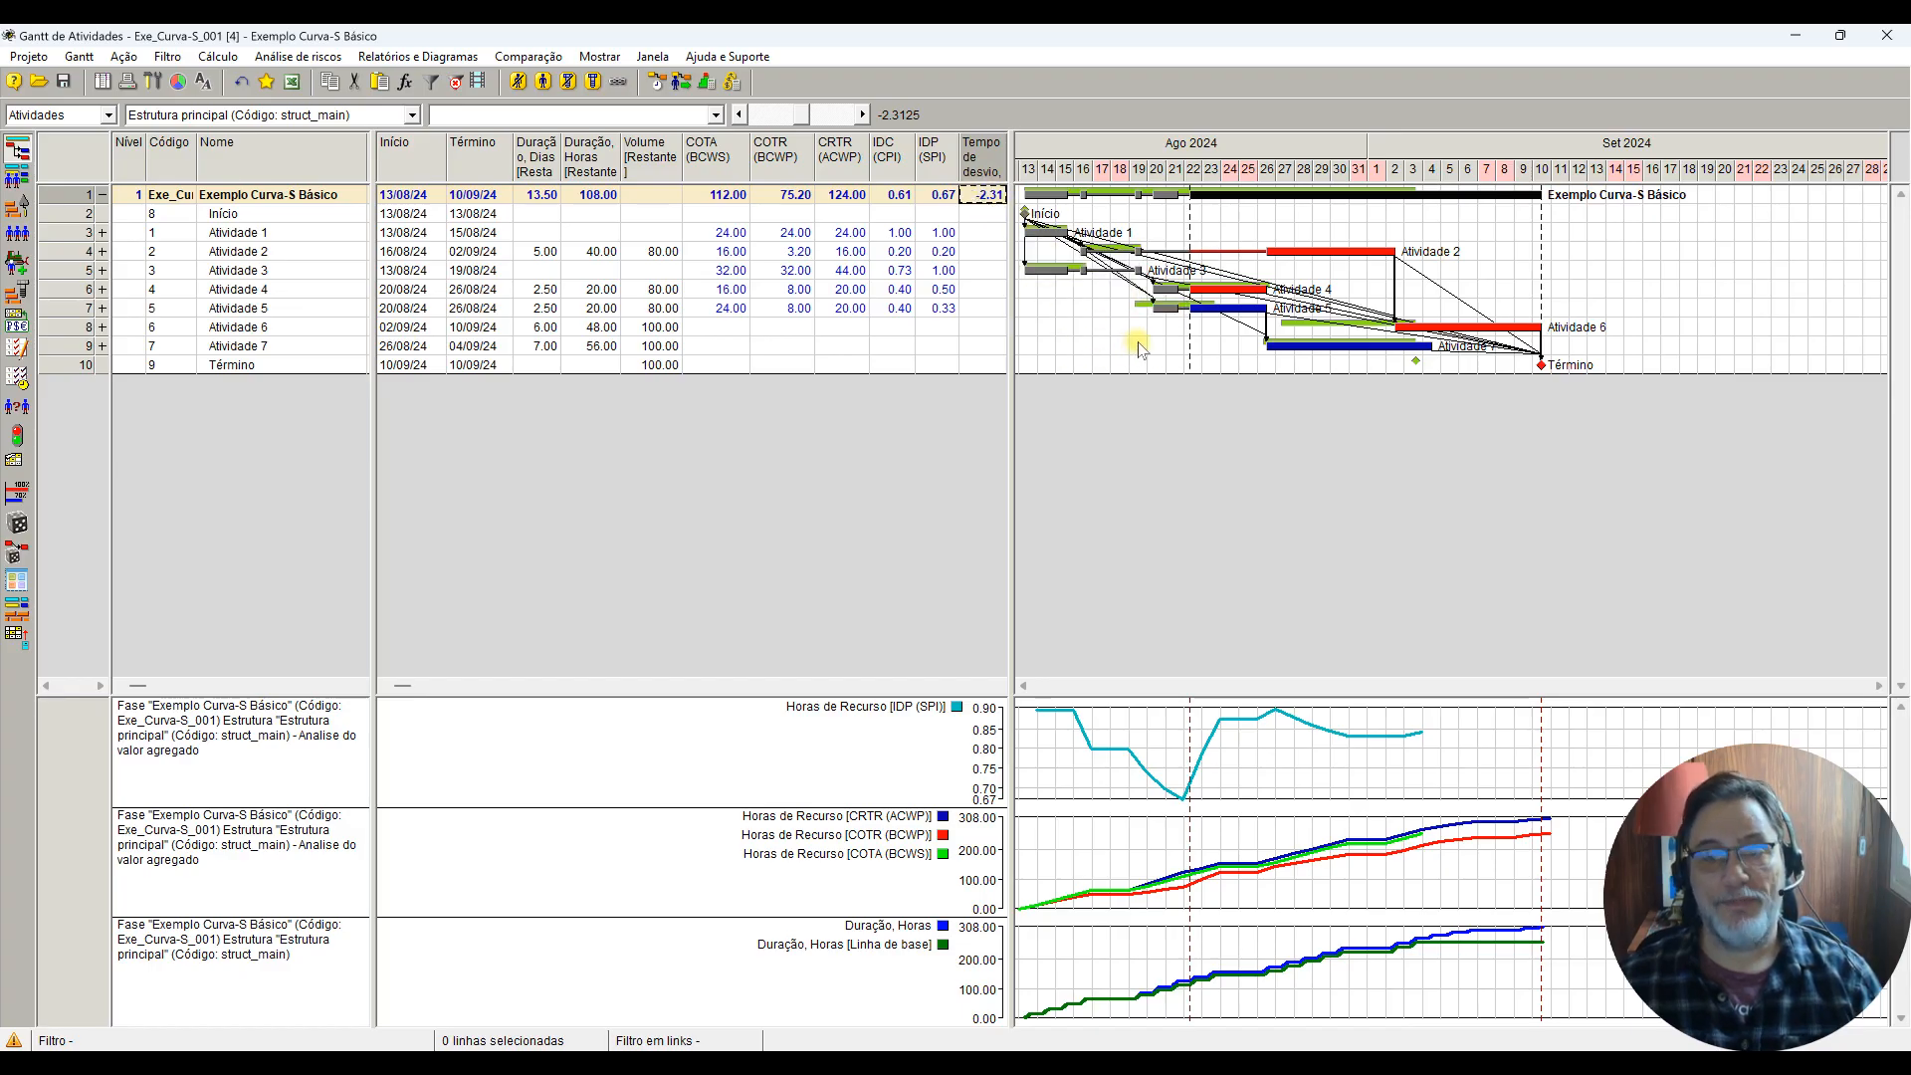
mouse_move(1282, 260)
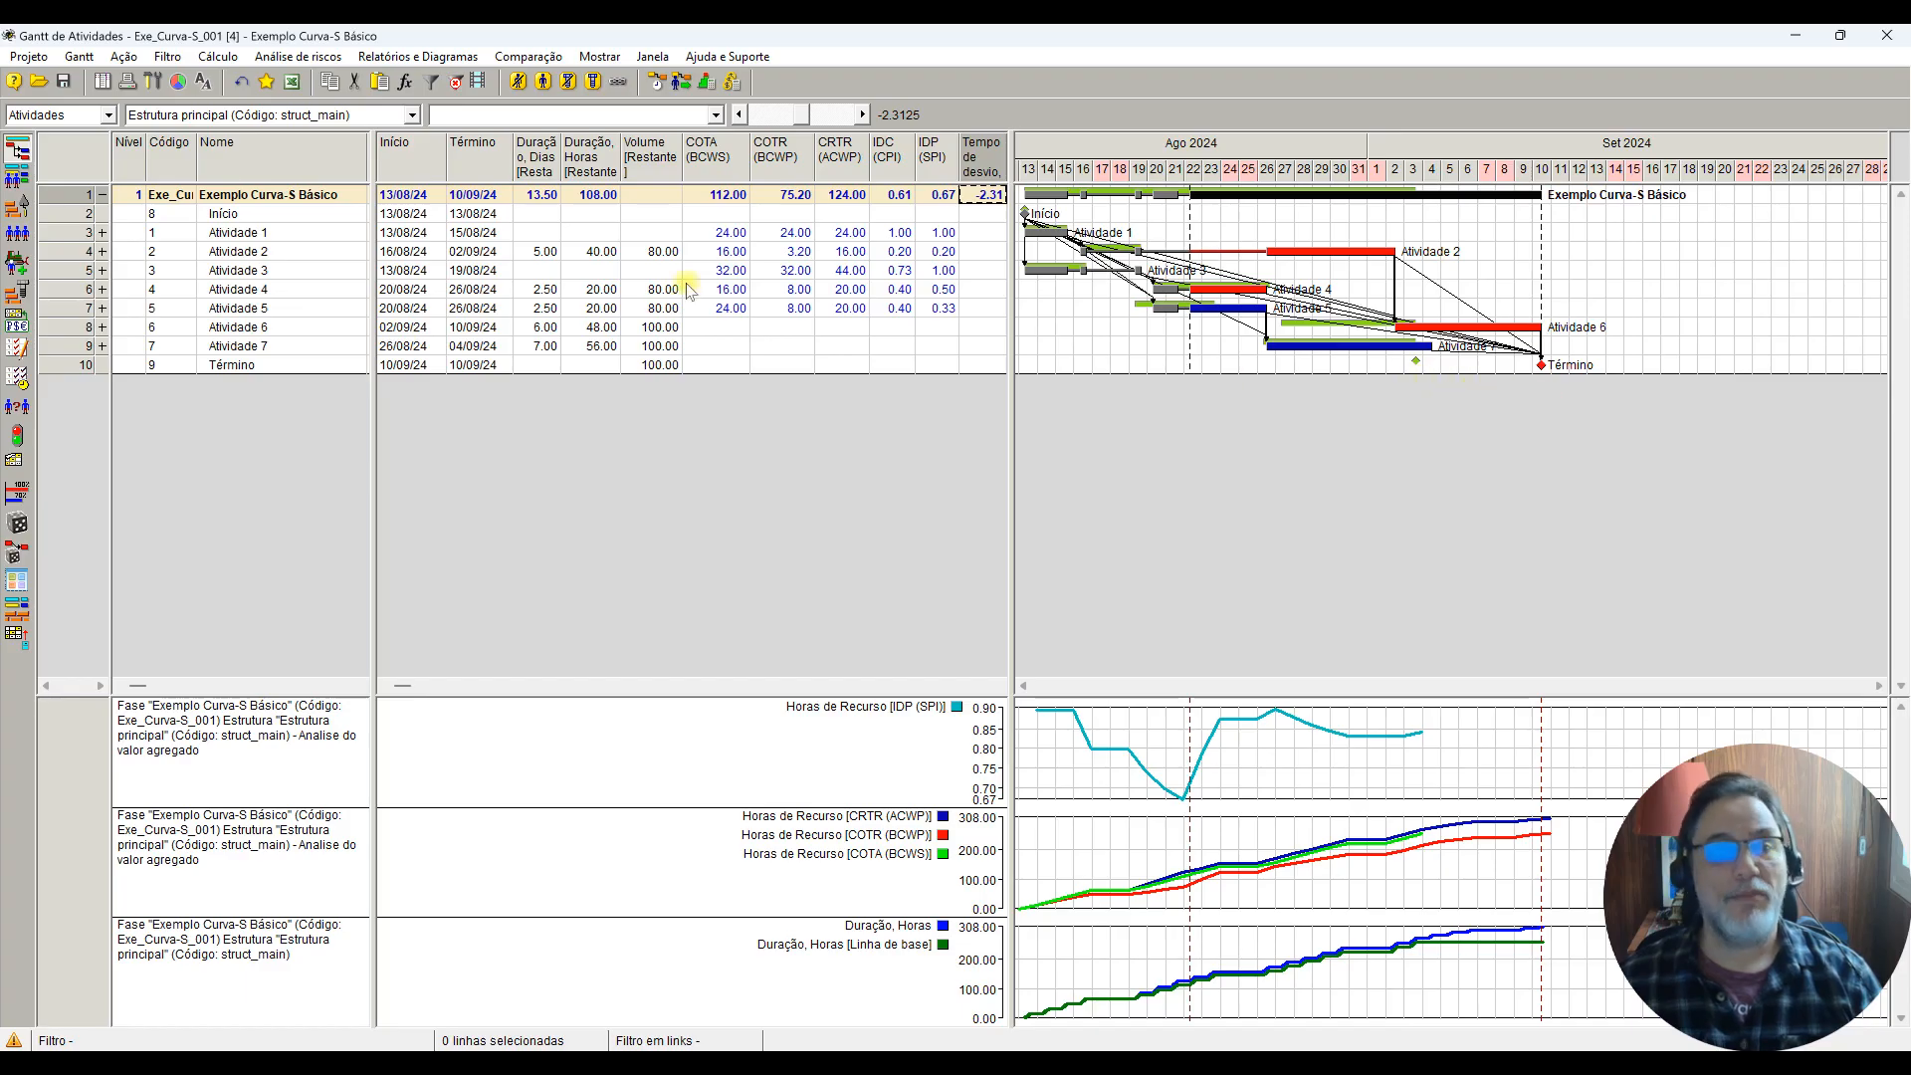
Step: Show the baseline (Da linha de base) and Diferença columns for the Término field in the activities Gantt table
right_click(493, 152)
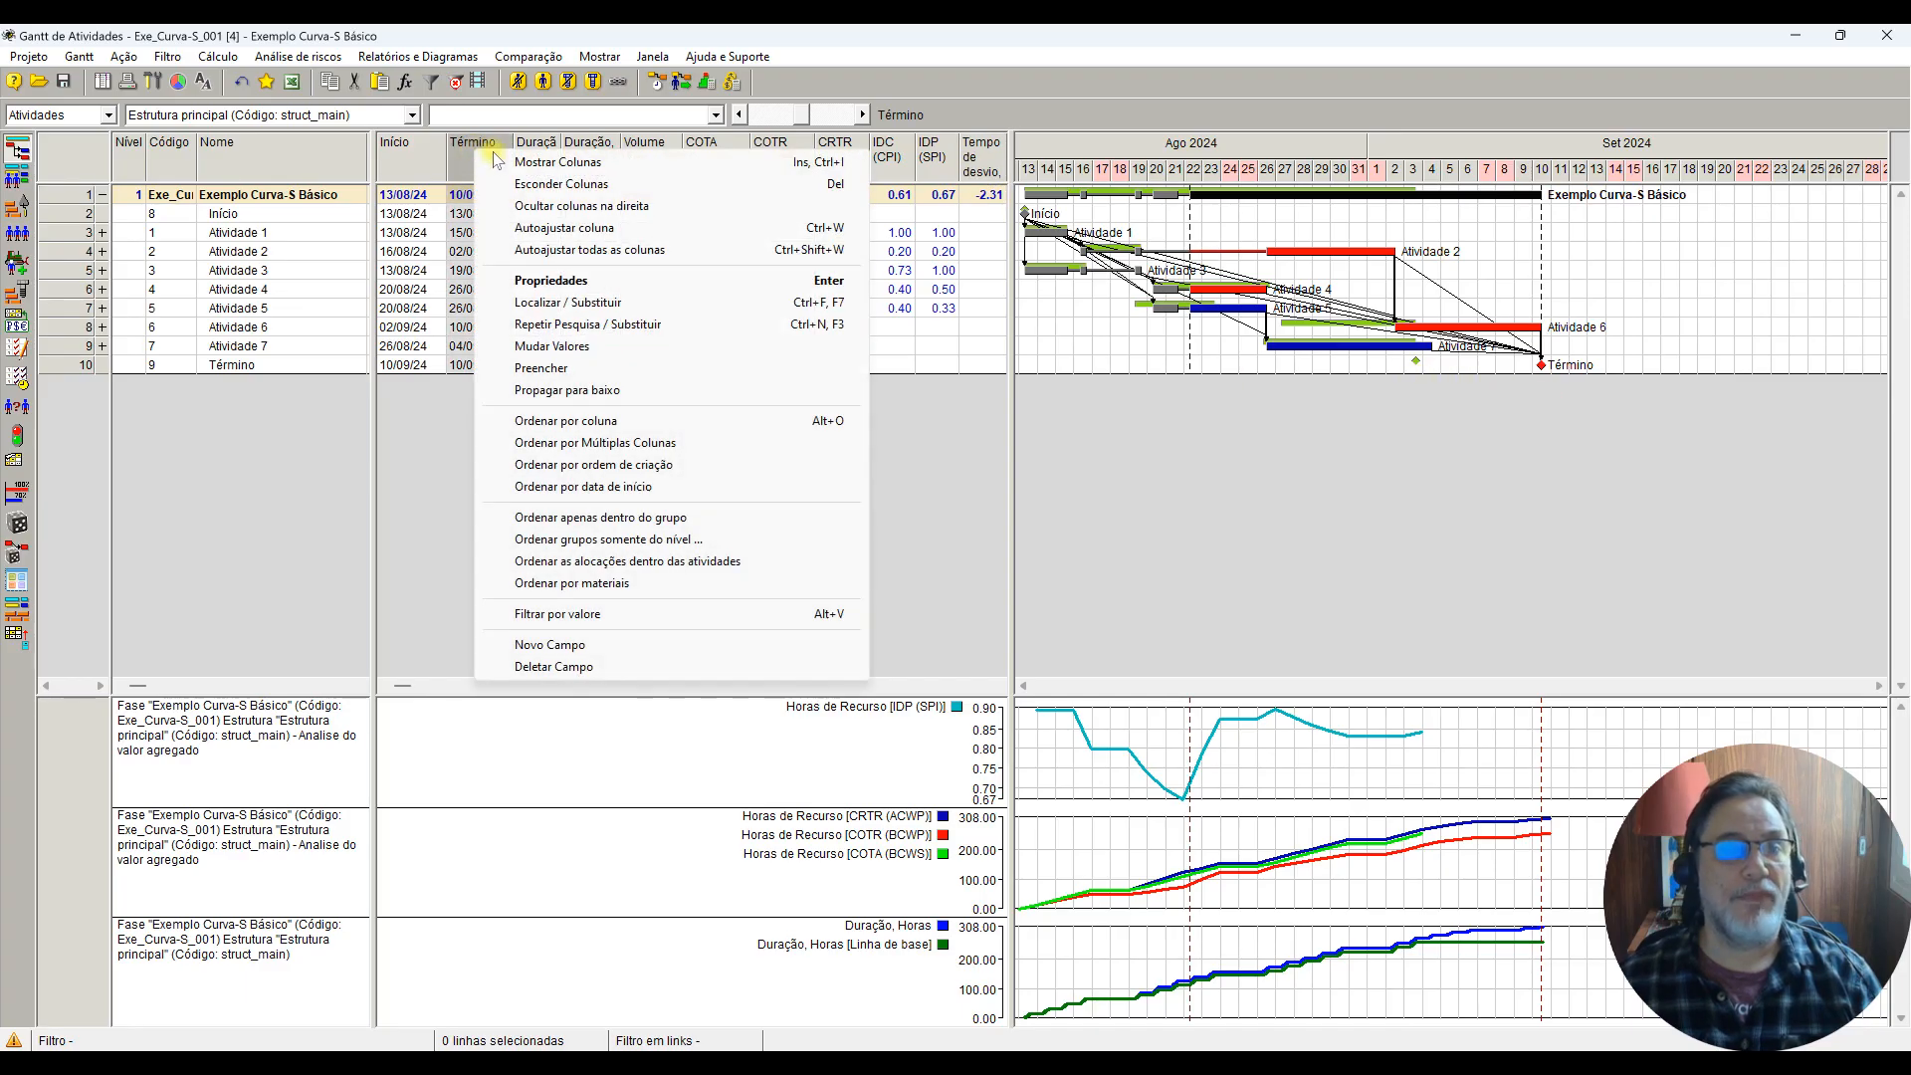
click(524, 157)
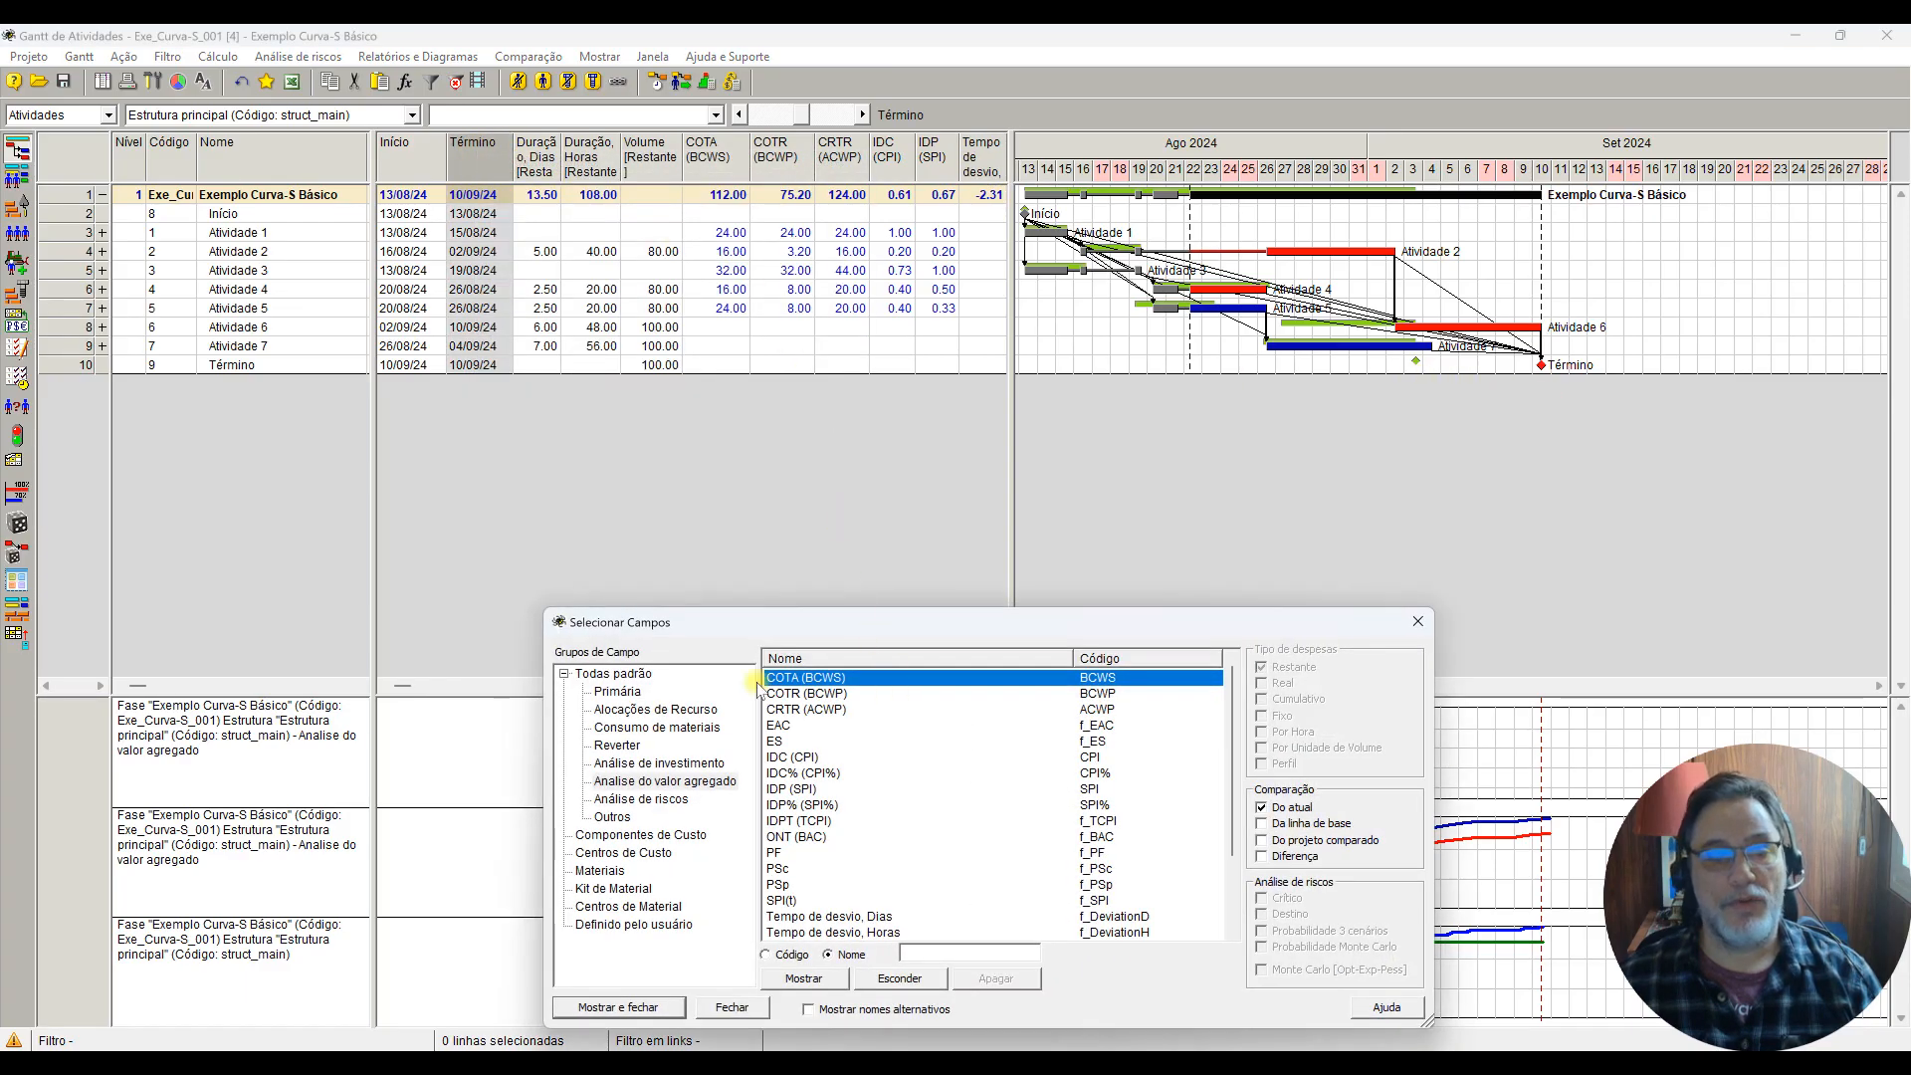
click(614, 674)
scroll(816, 794, down, 10)
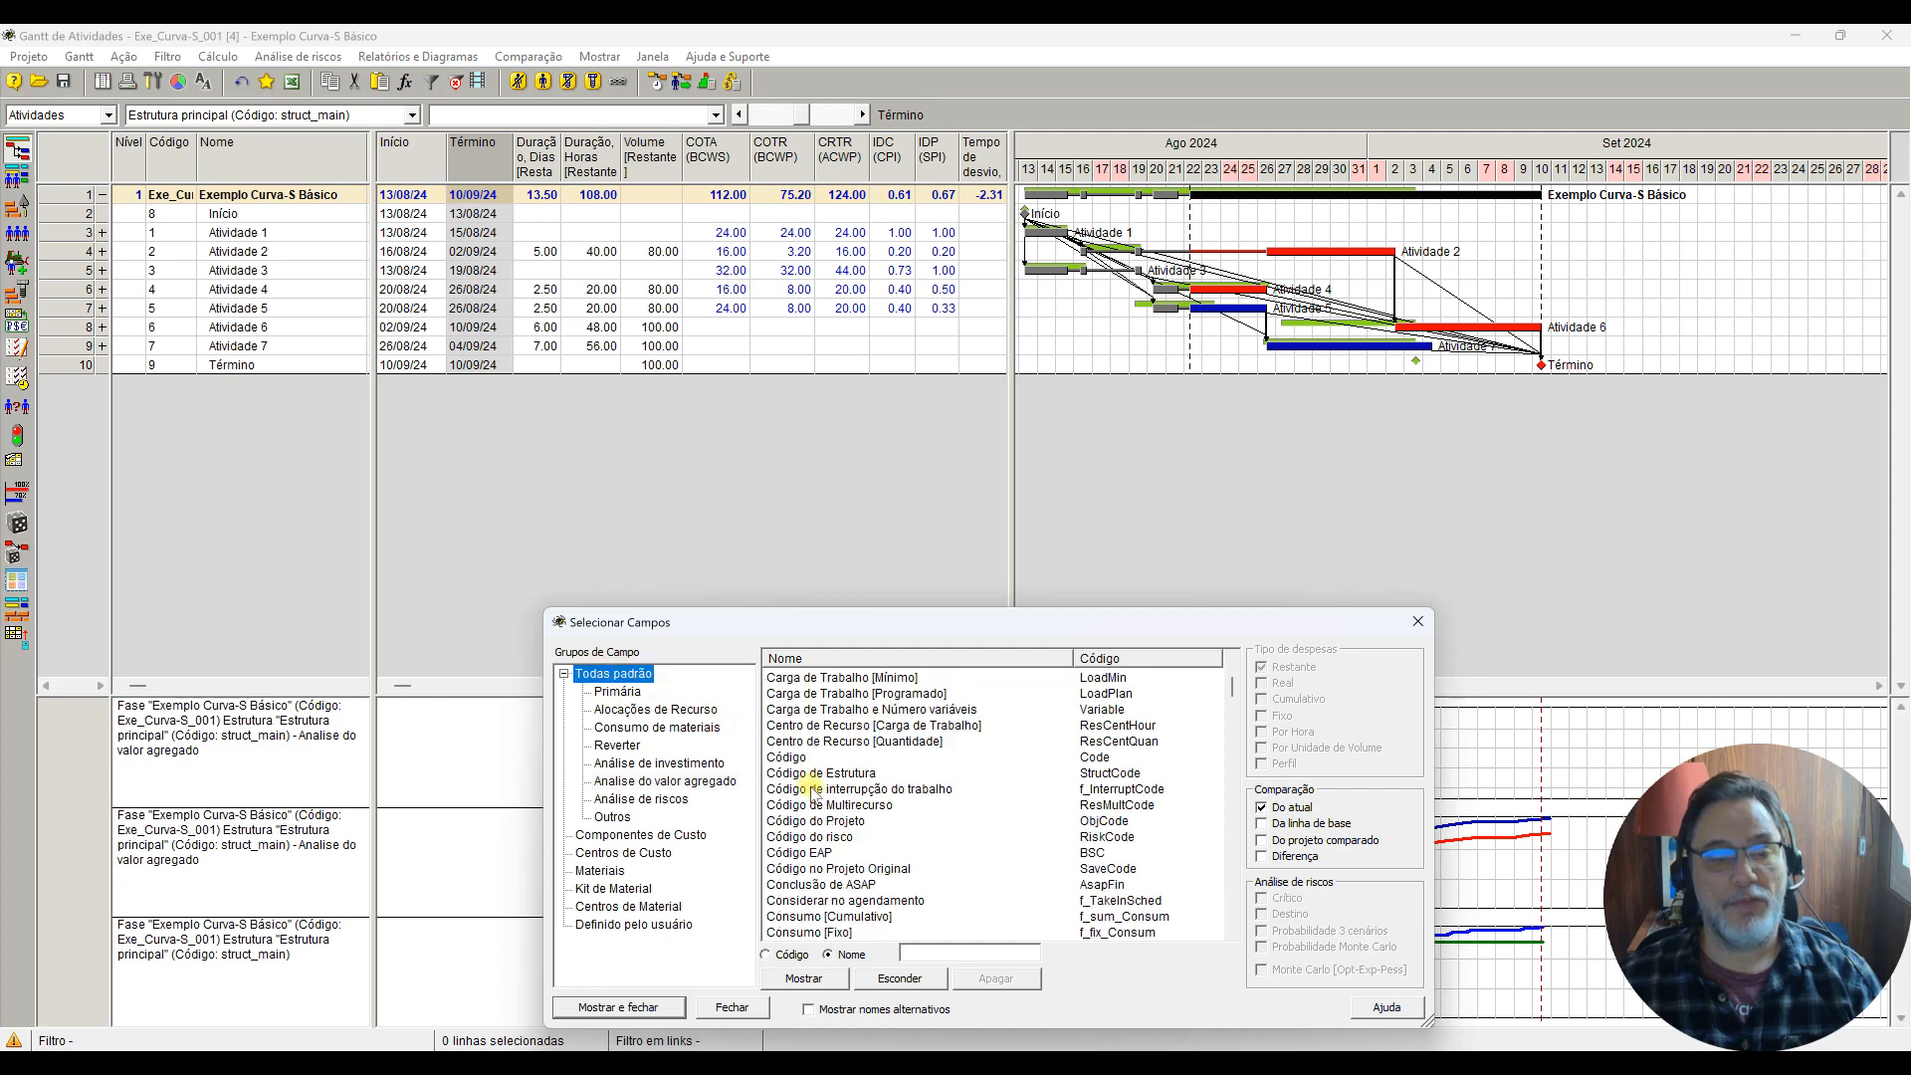
scroll(816, 793, down, 15)
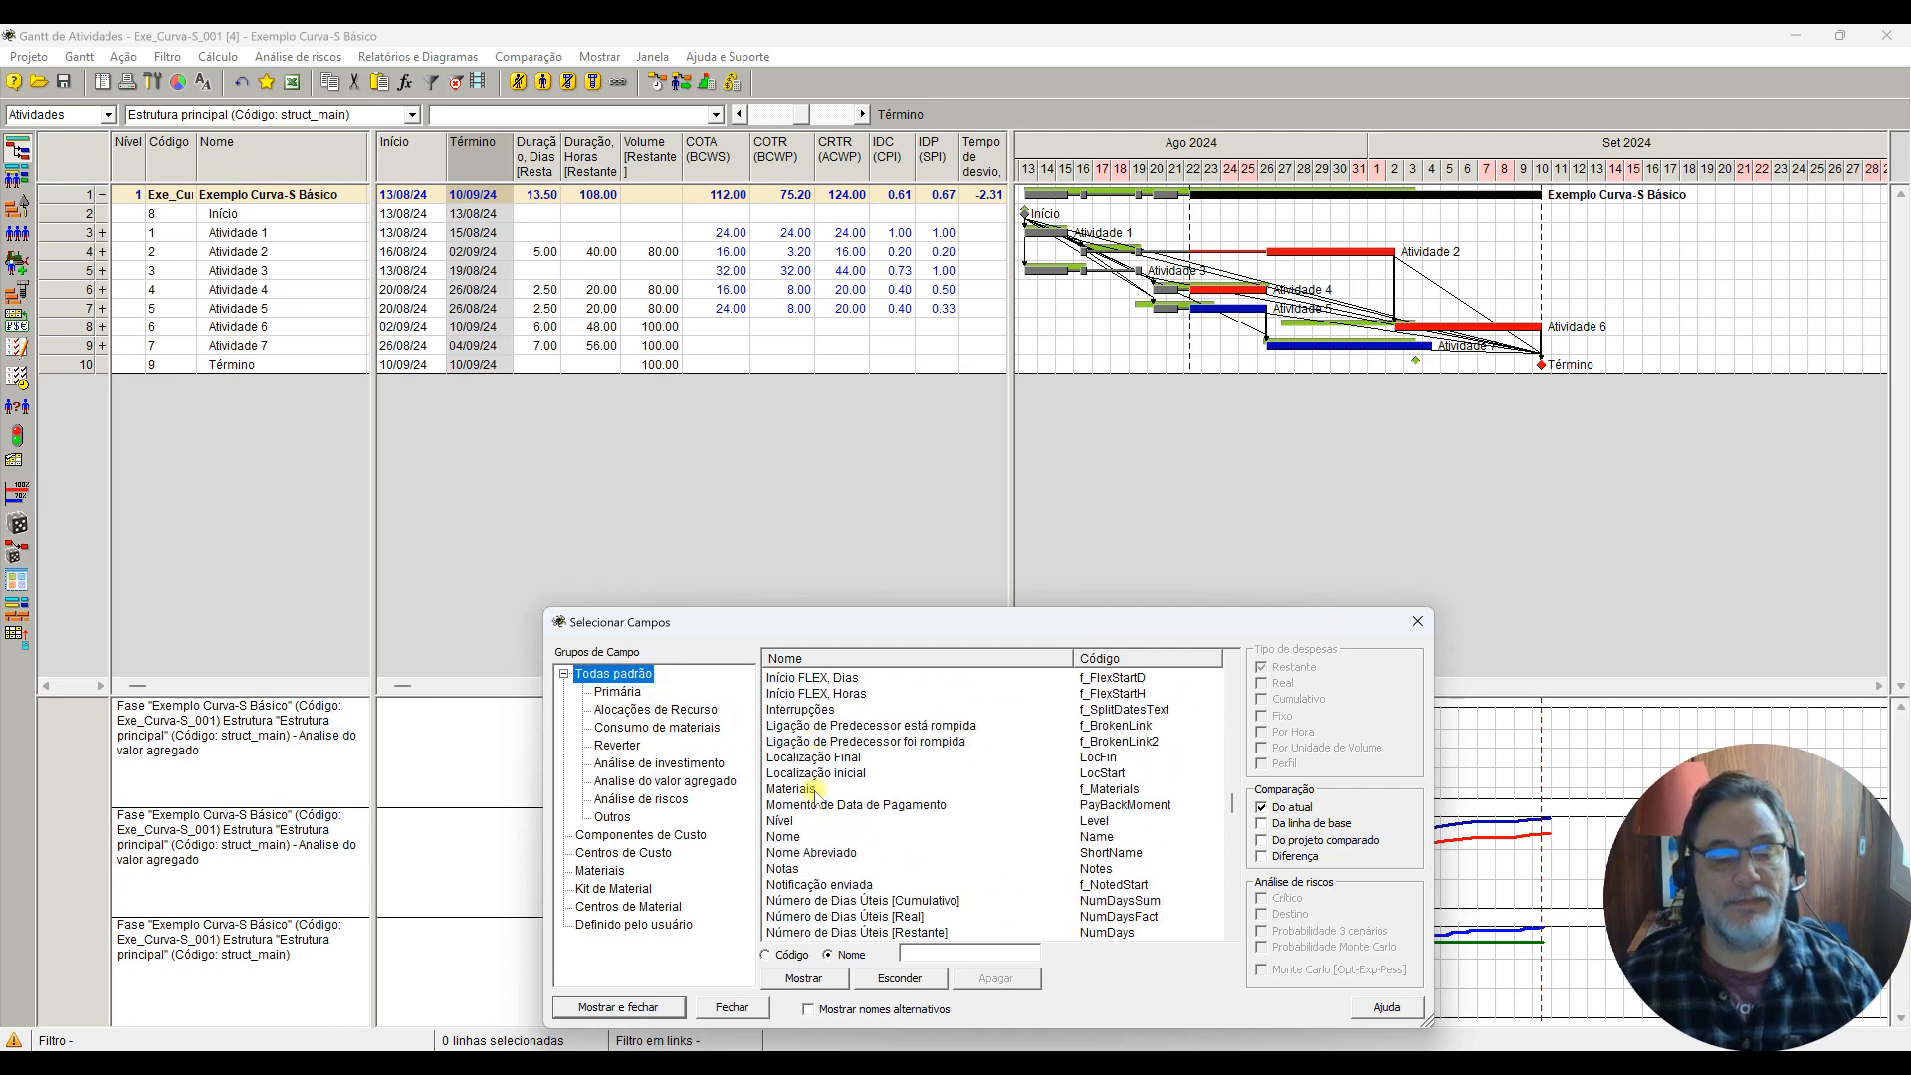
click(789, 759)
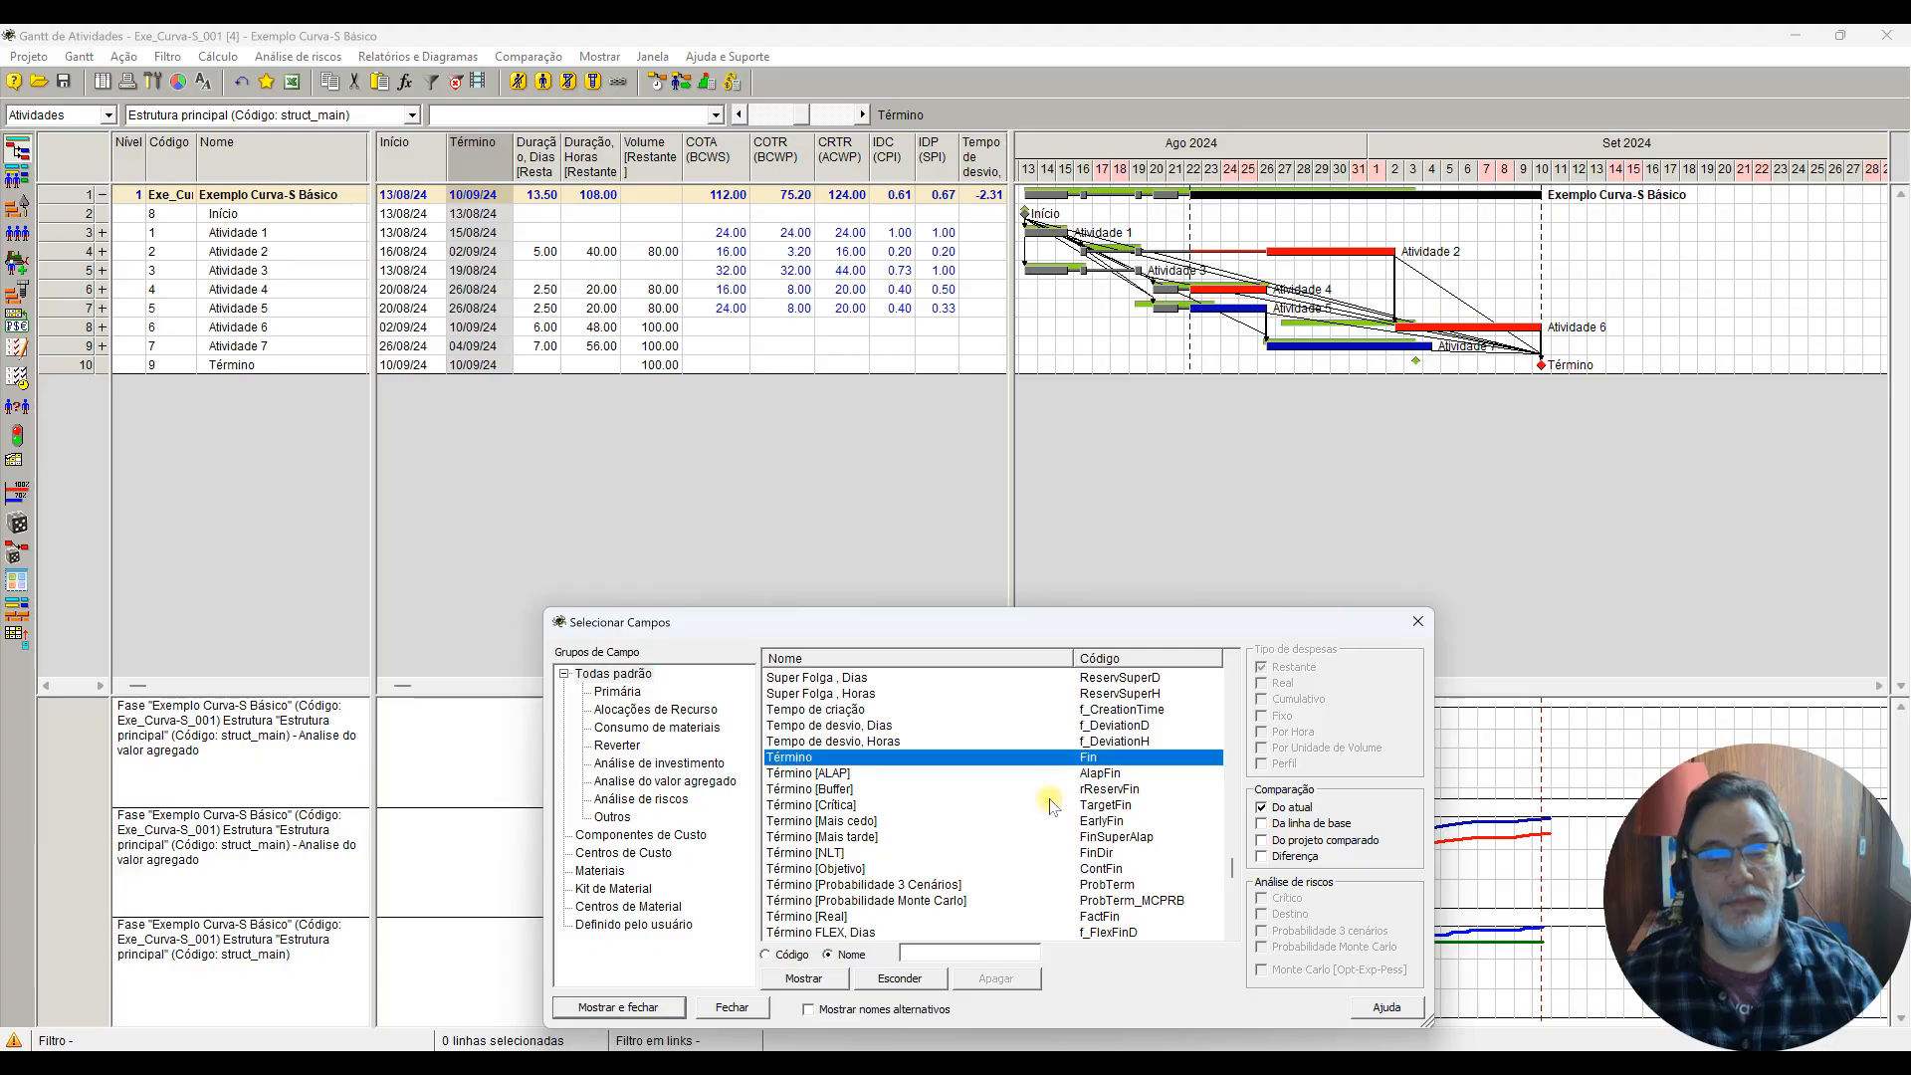
click(1262, 823)
click(1262, 856)
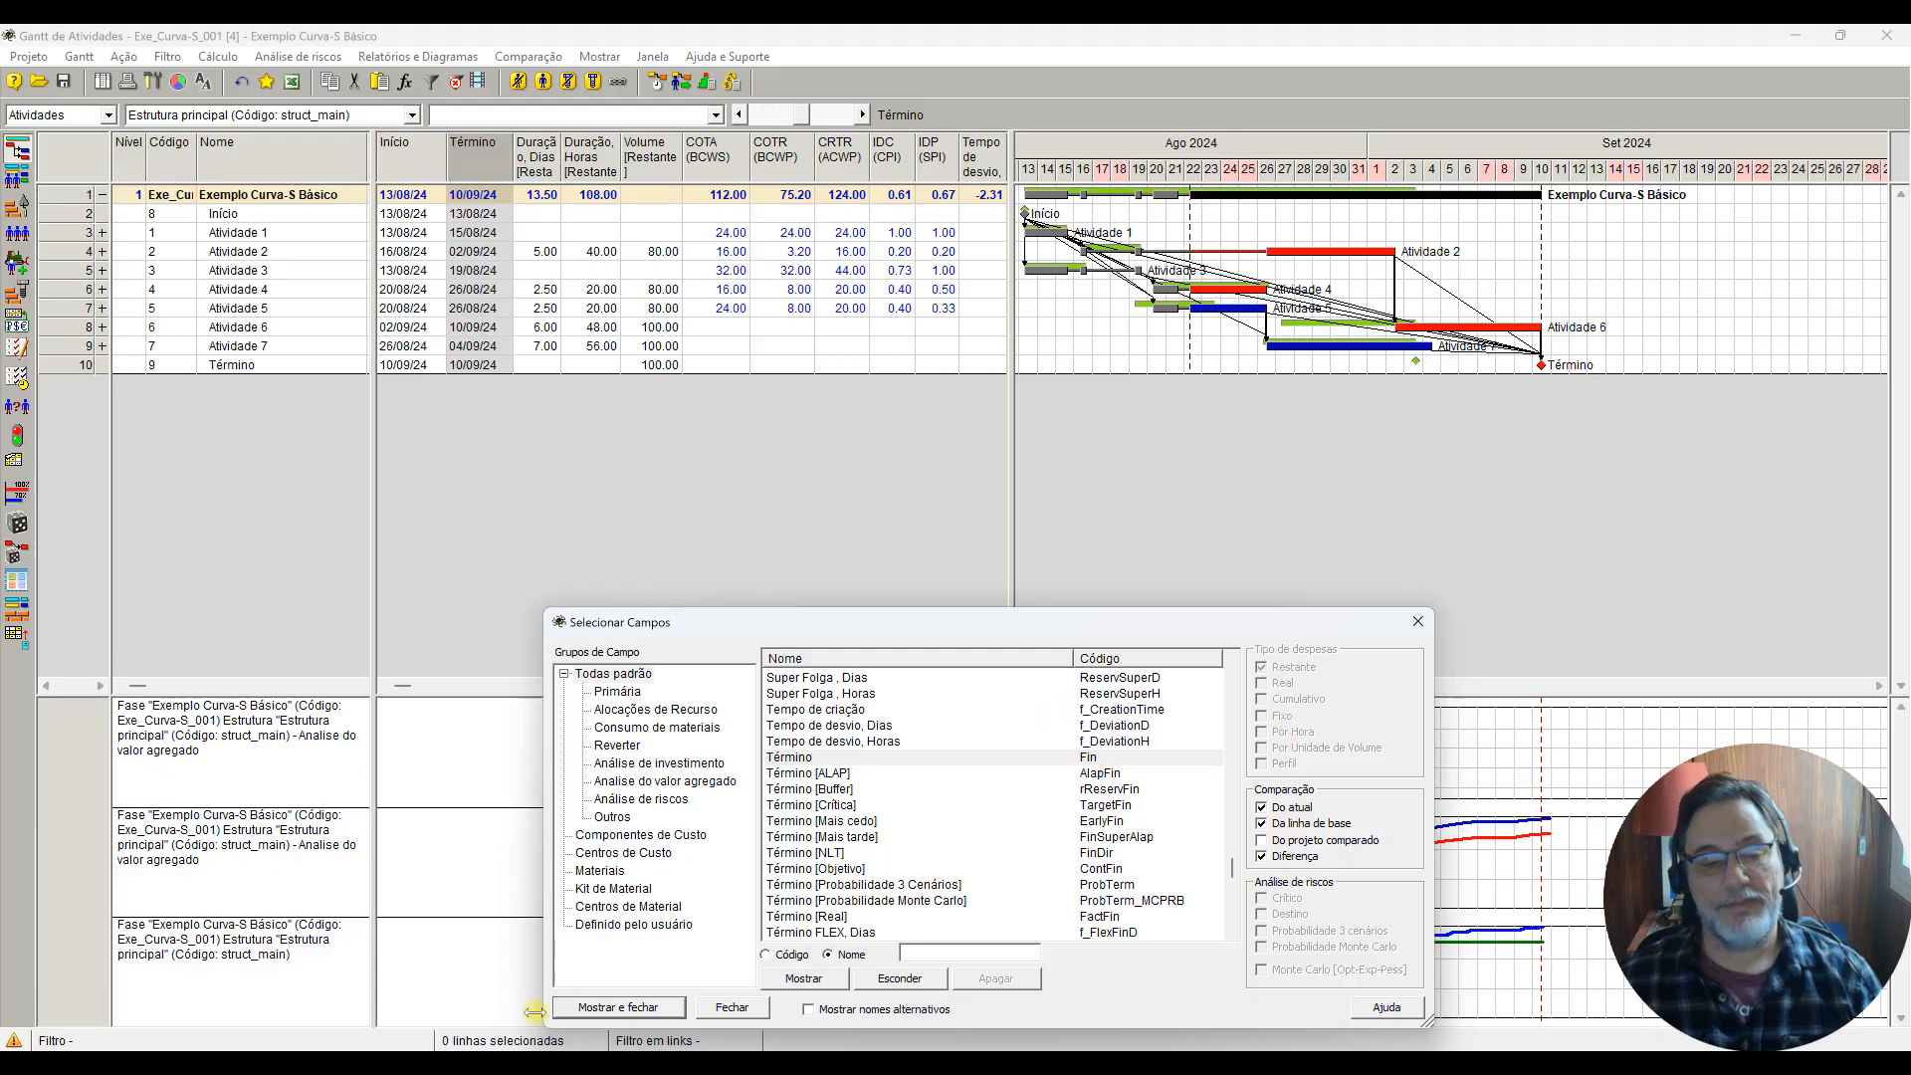
click(627, 1007)
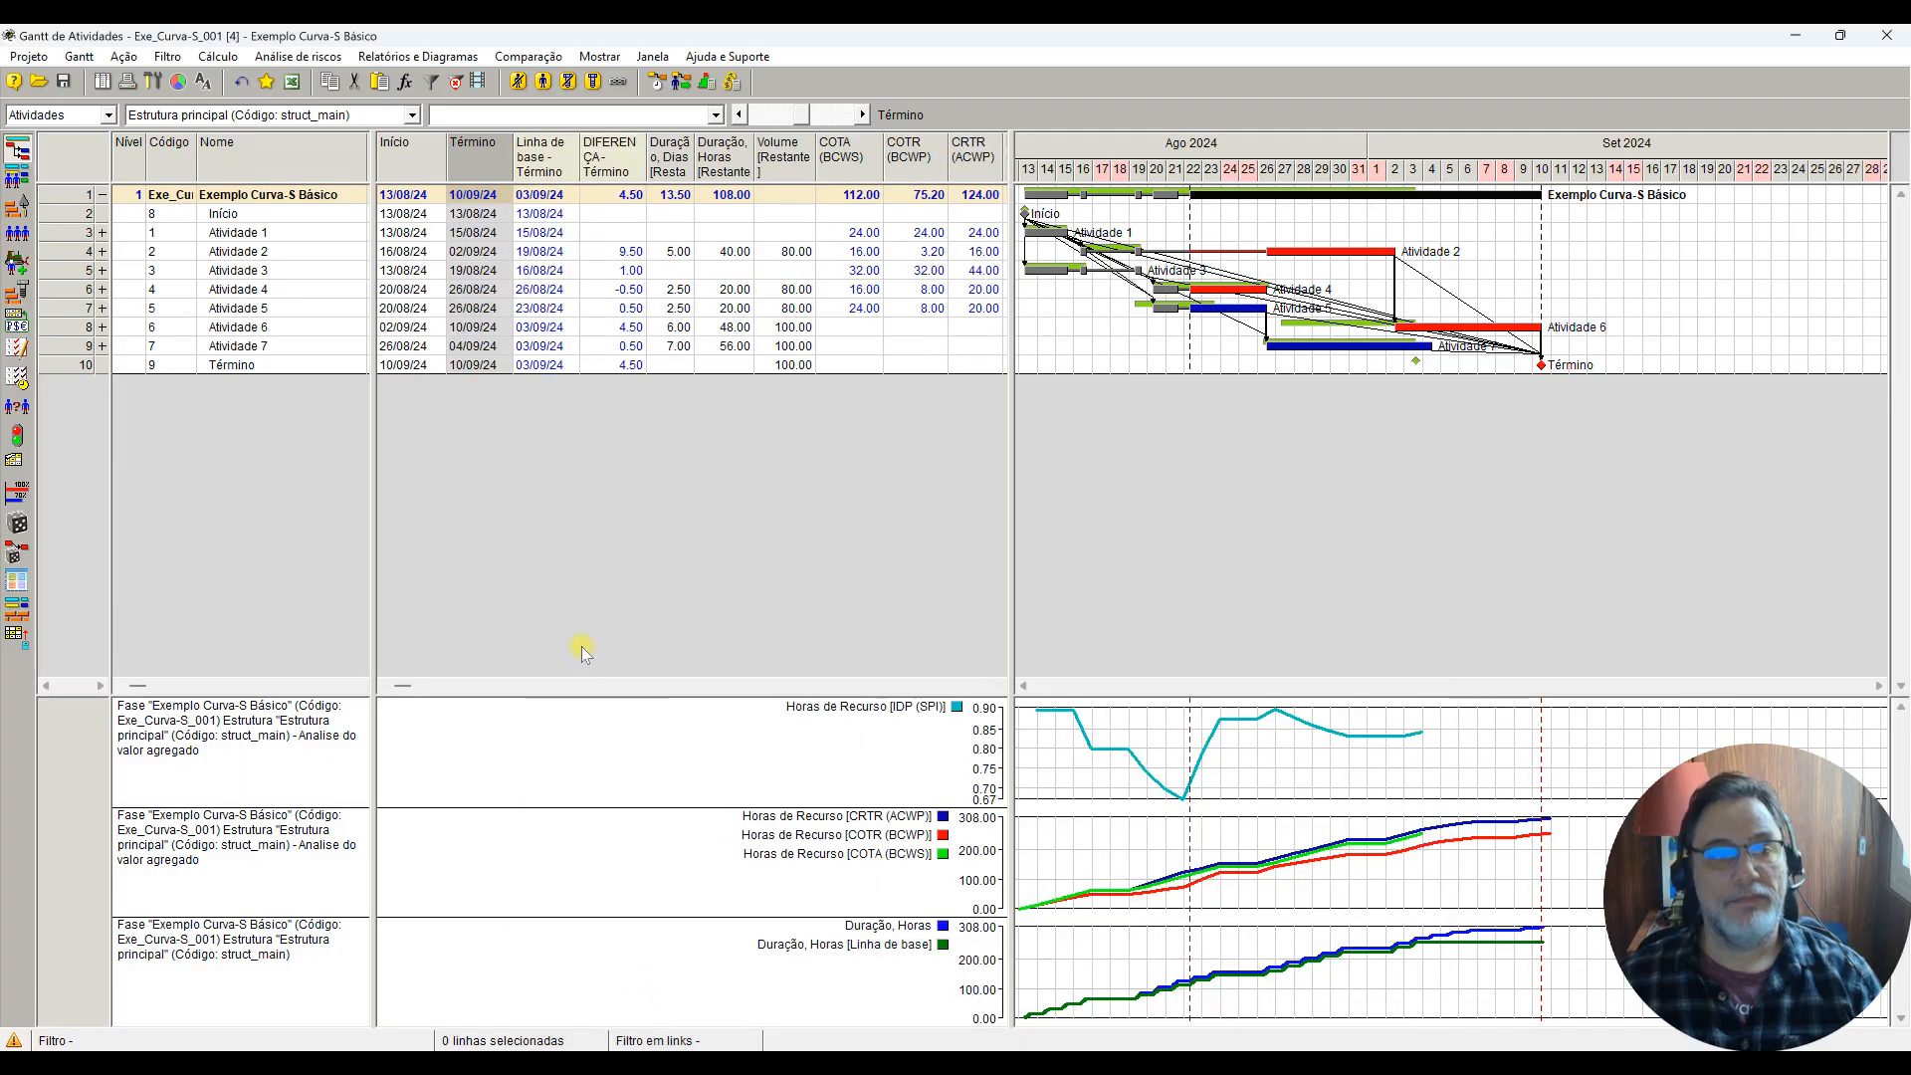
click(601, 368)
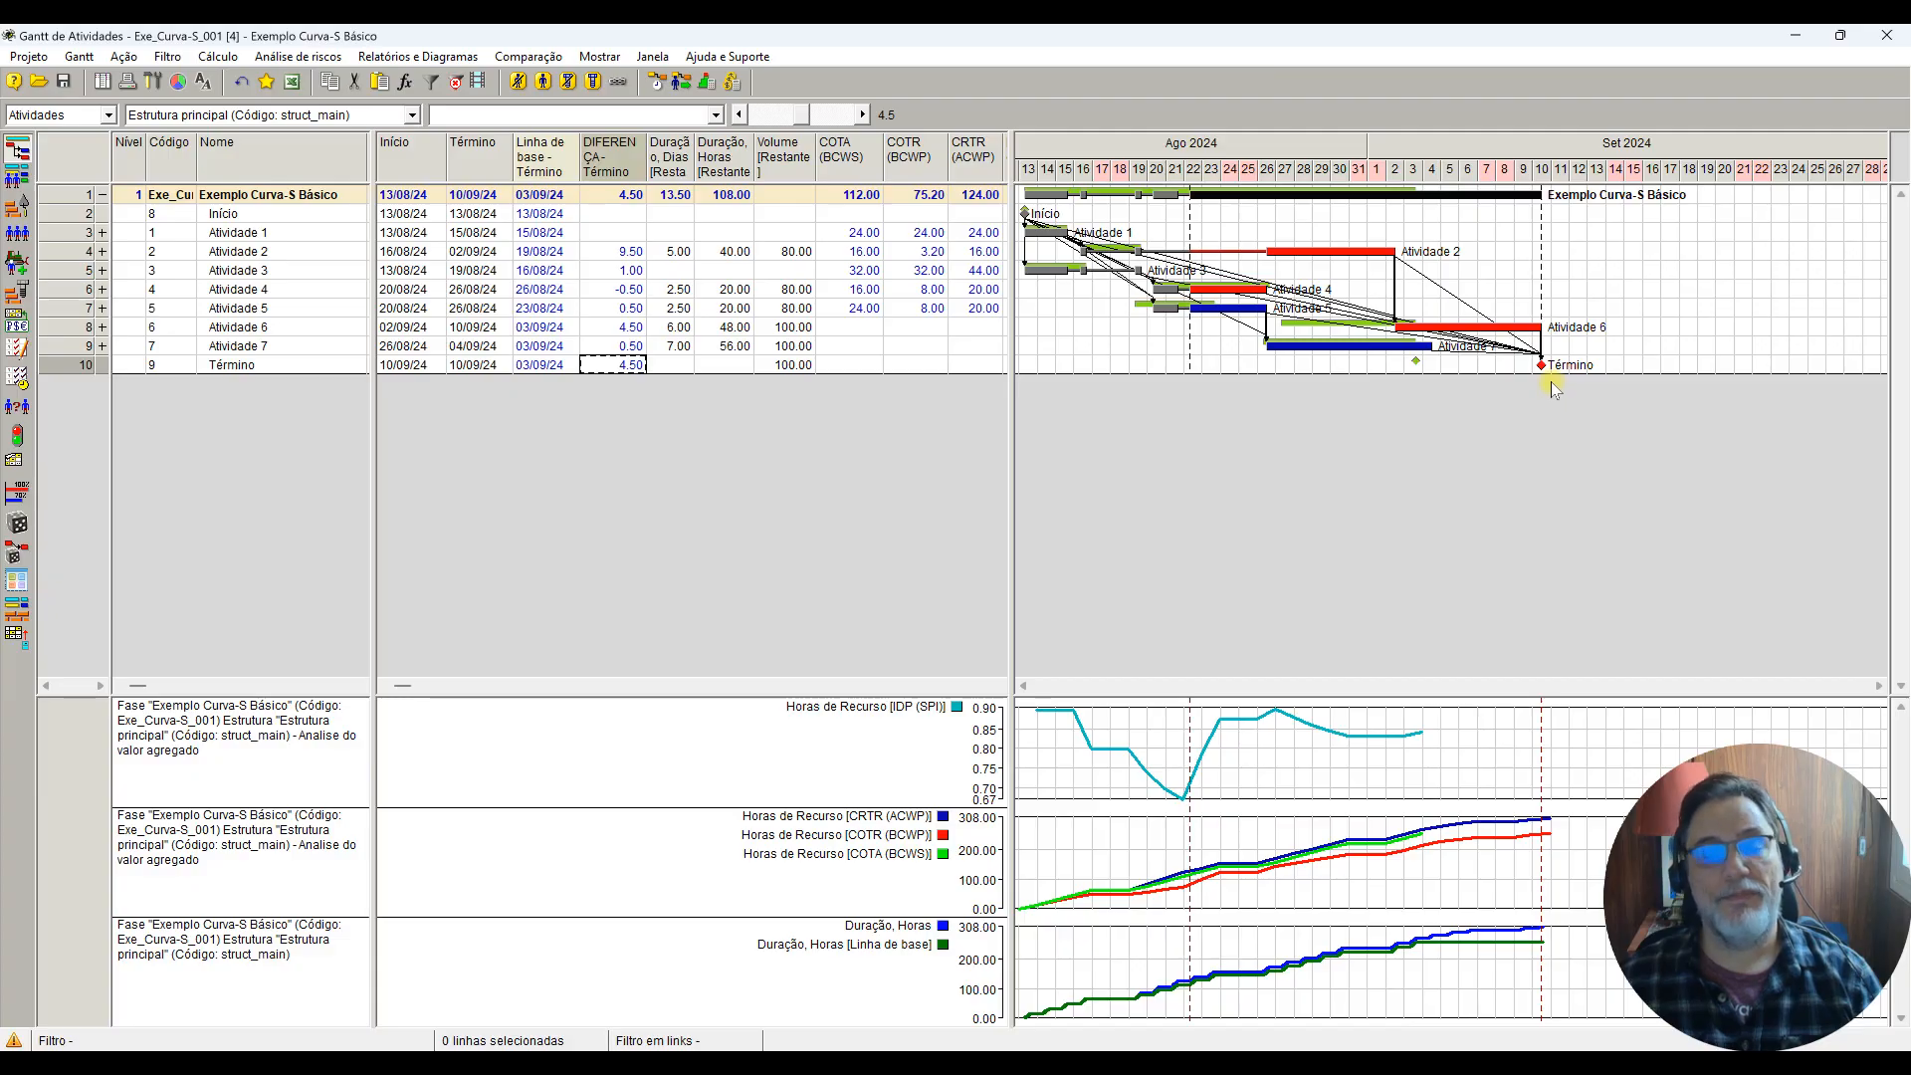
Step: Replace Nome with the Diferença of Término as the data shown beside the Gantt bars, and save the project
right_click(1294, 141)
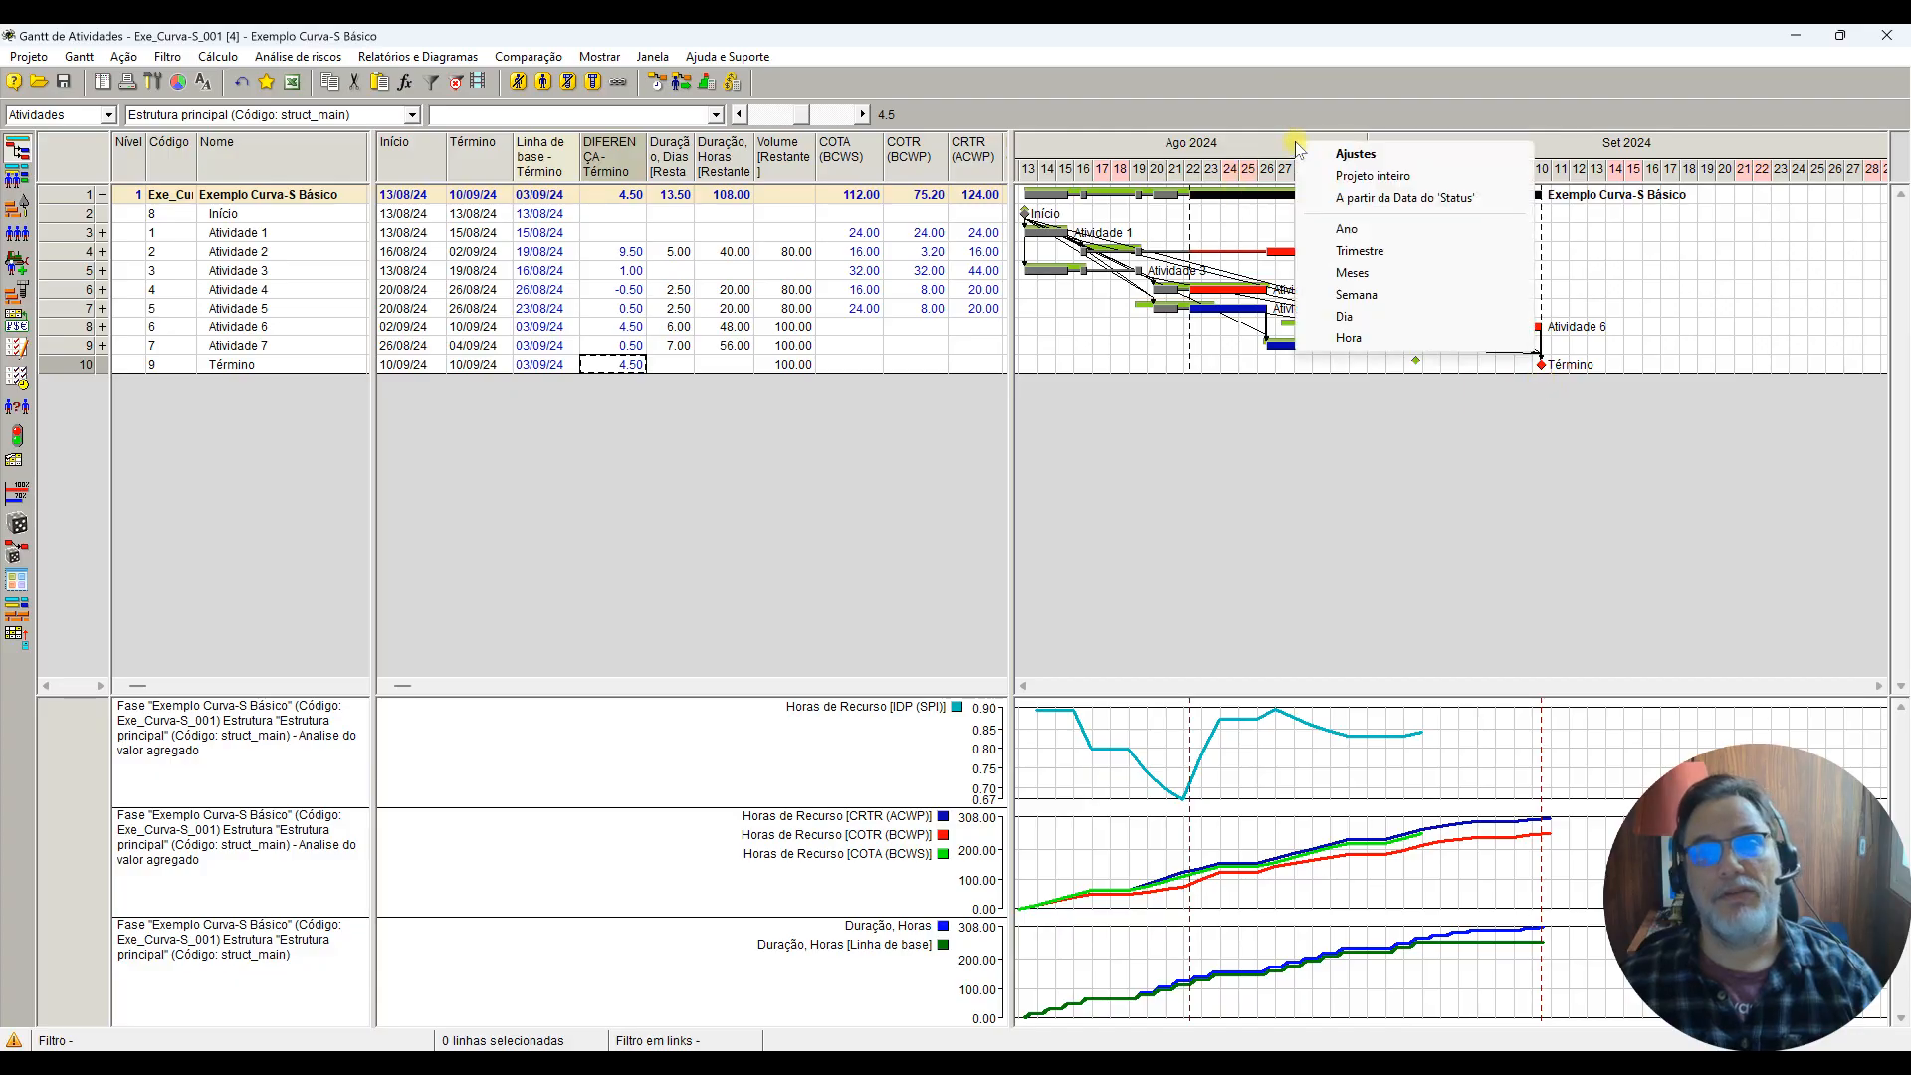
click(1348, 154)
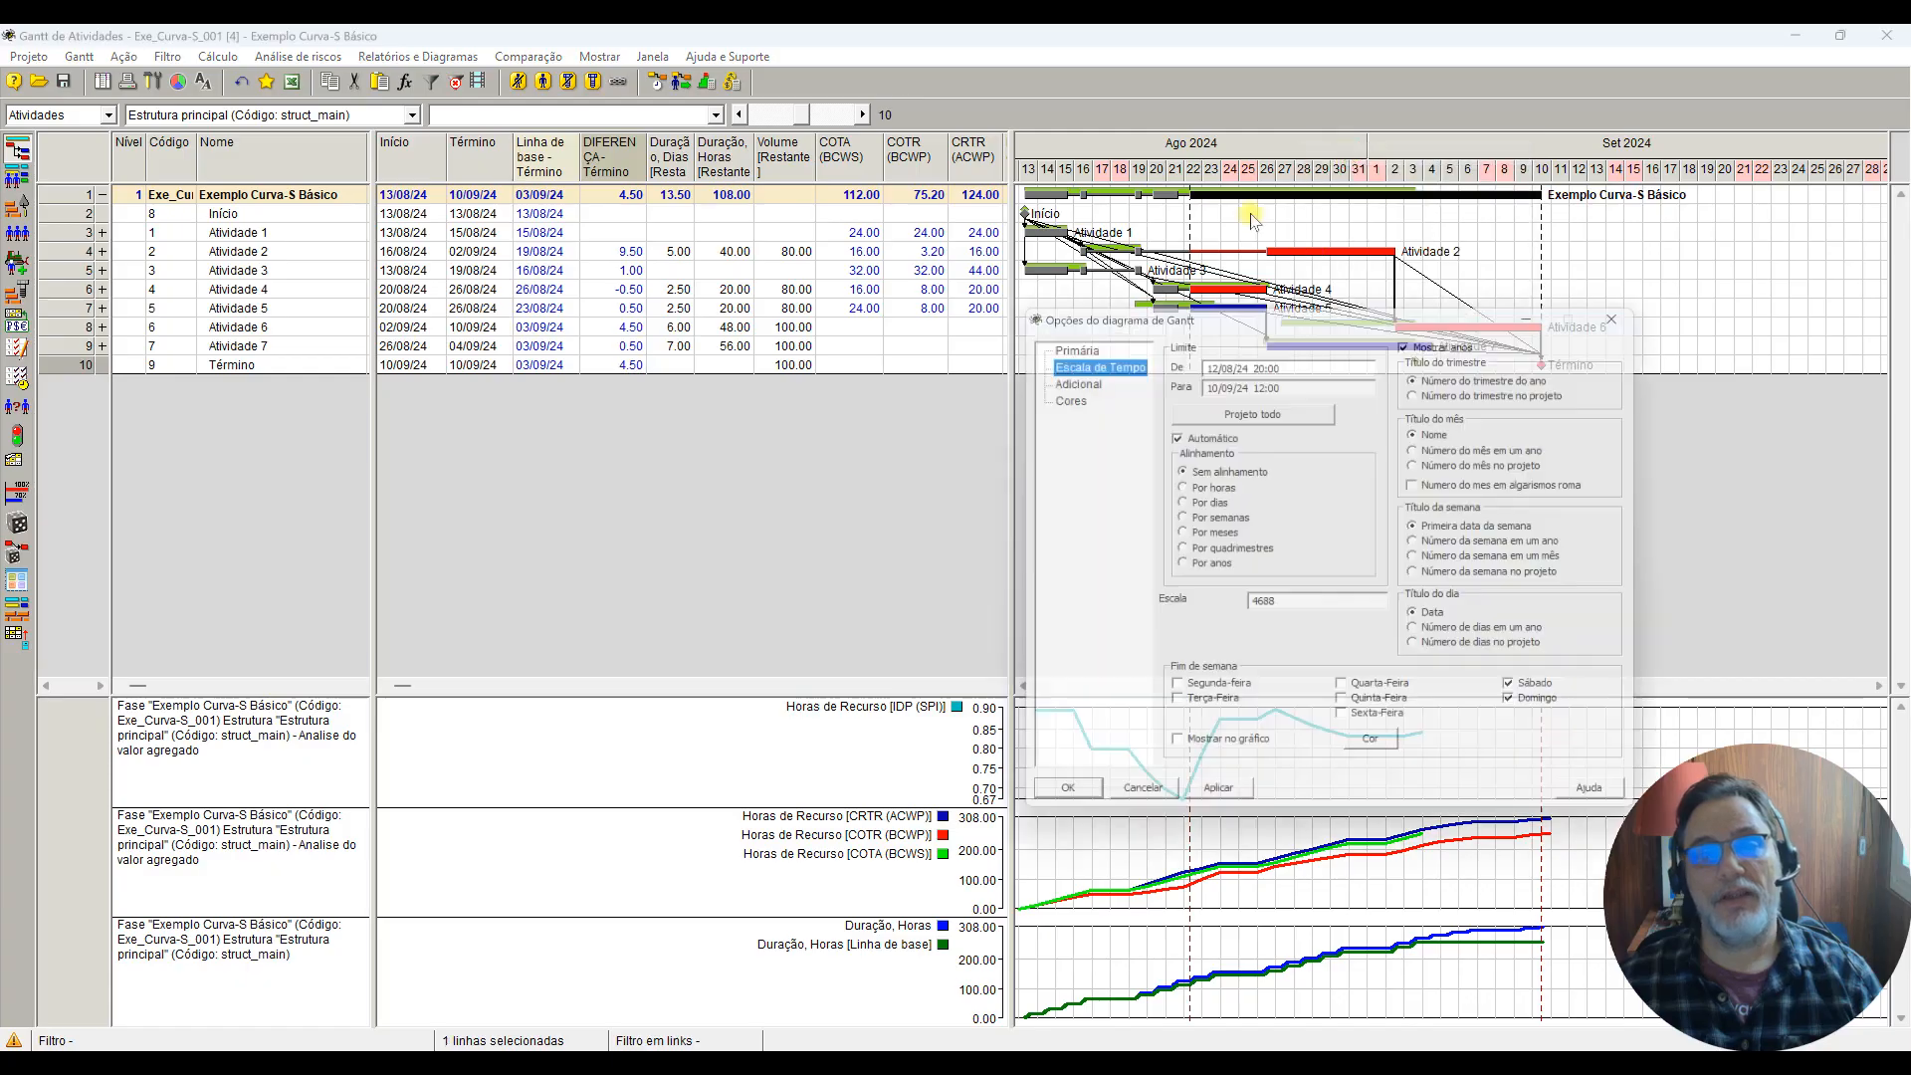
click(1074, 346)
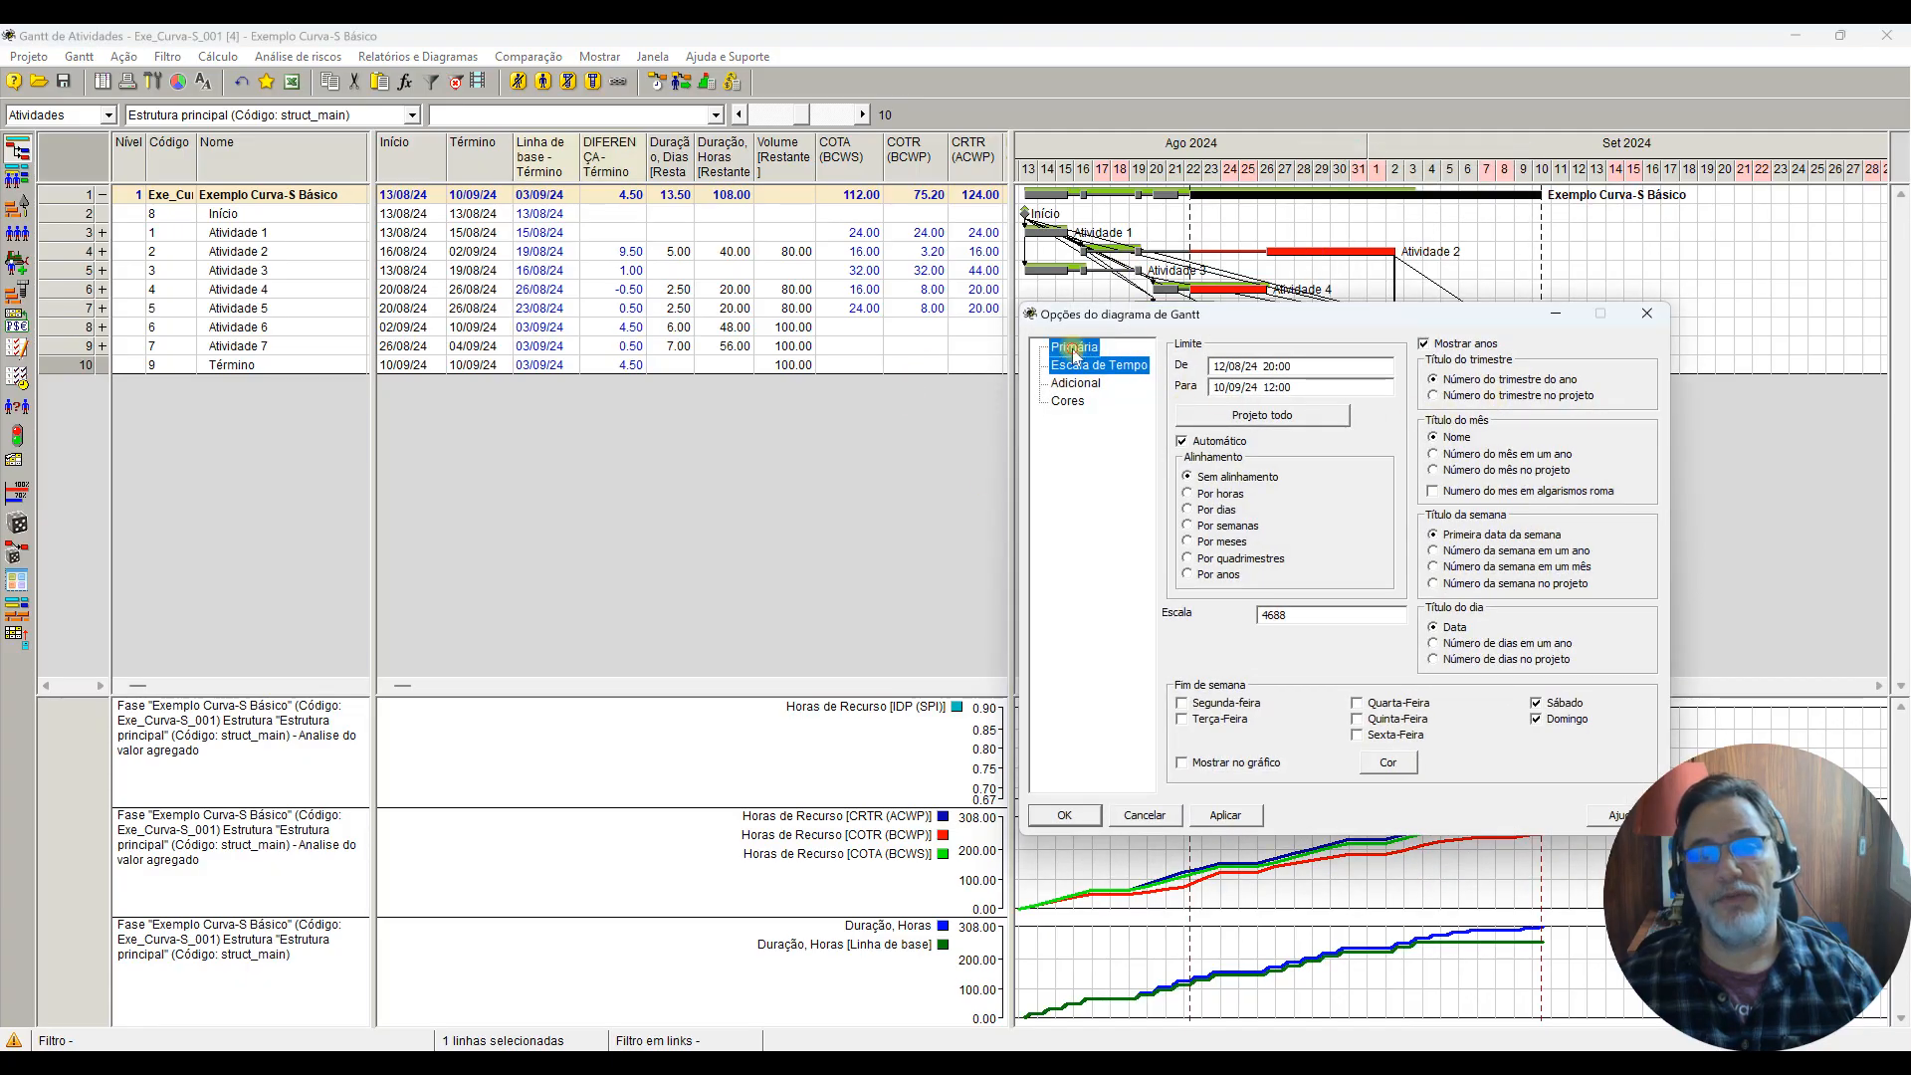
click(1506, 403)
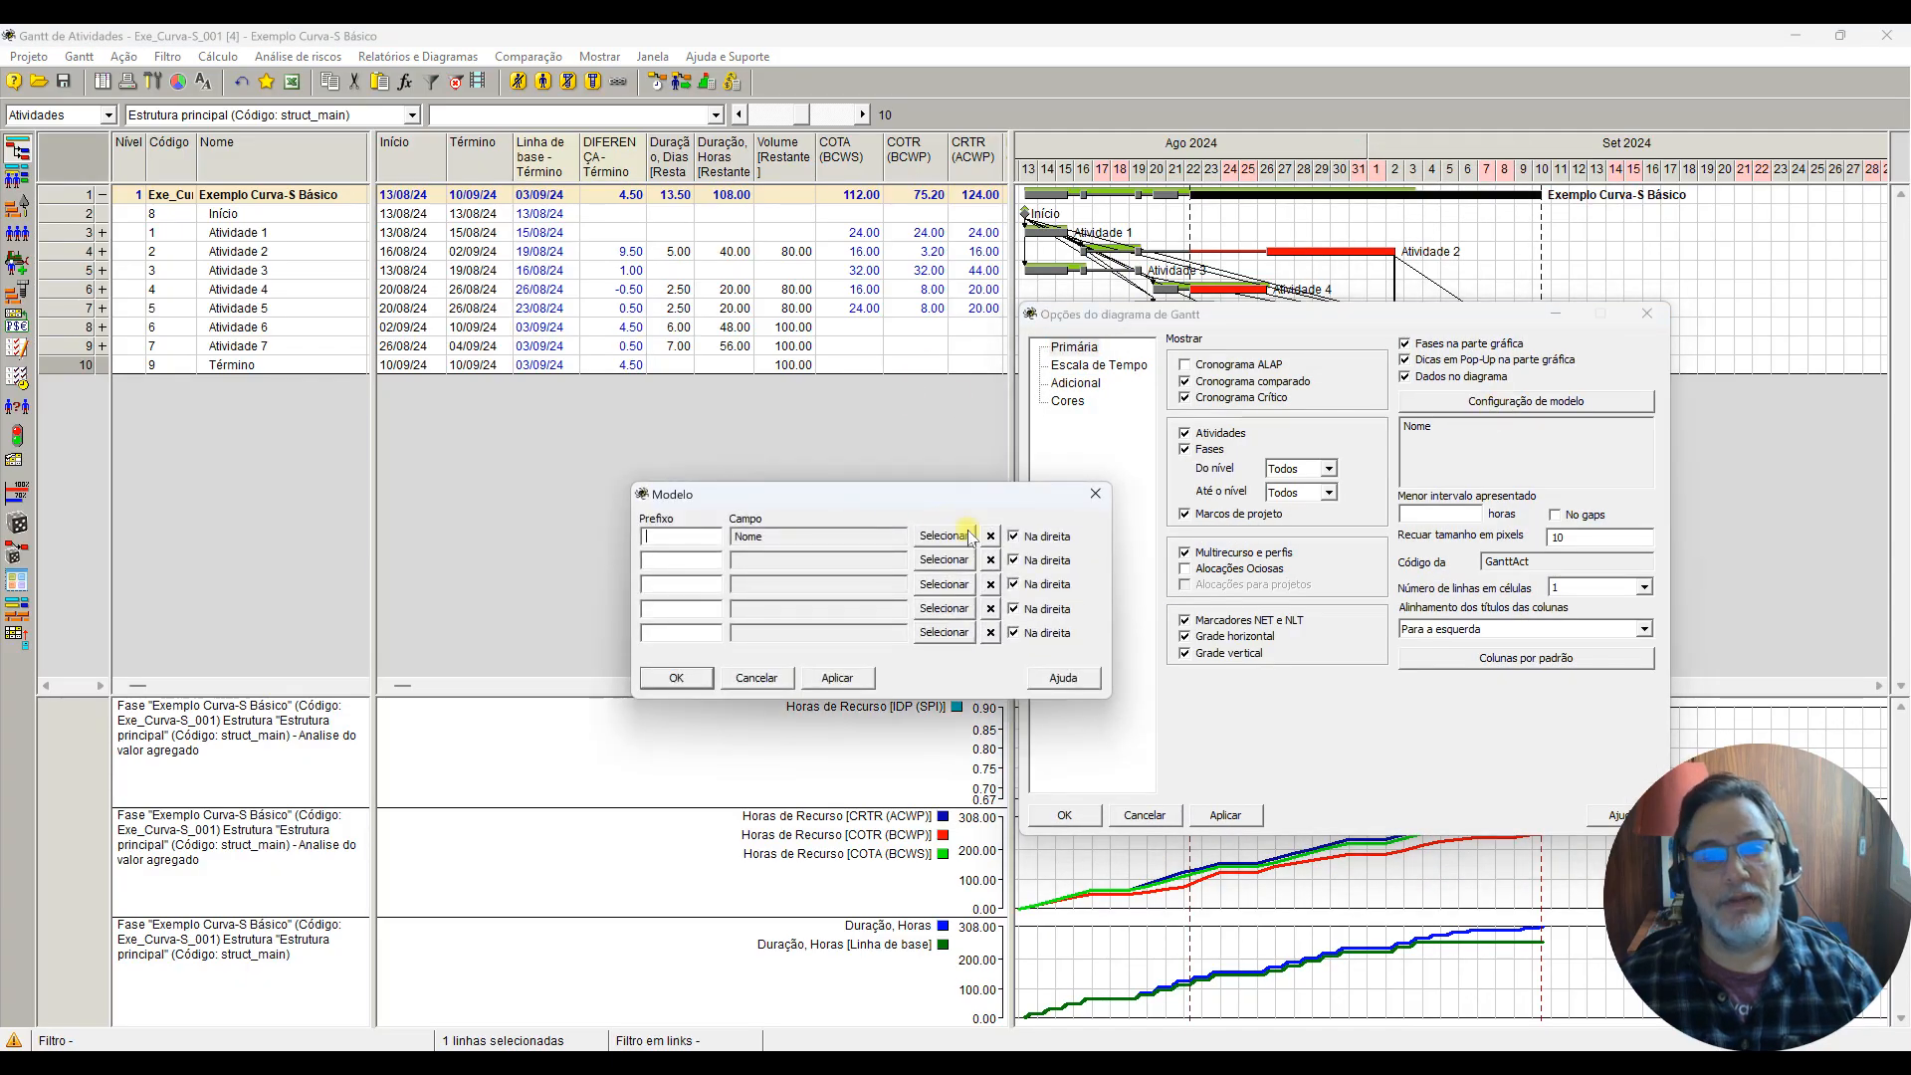
click(939, 538)
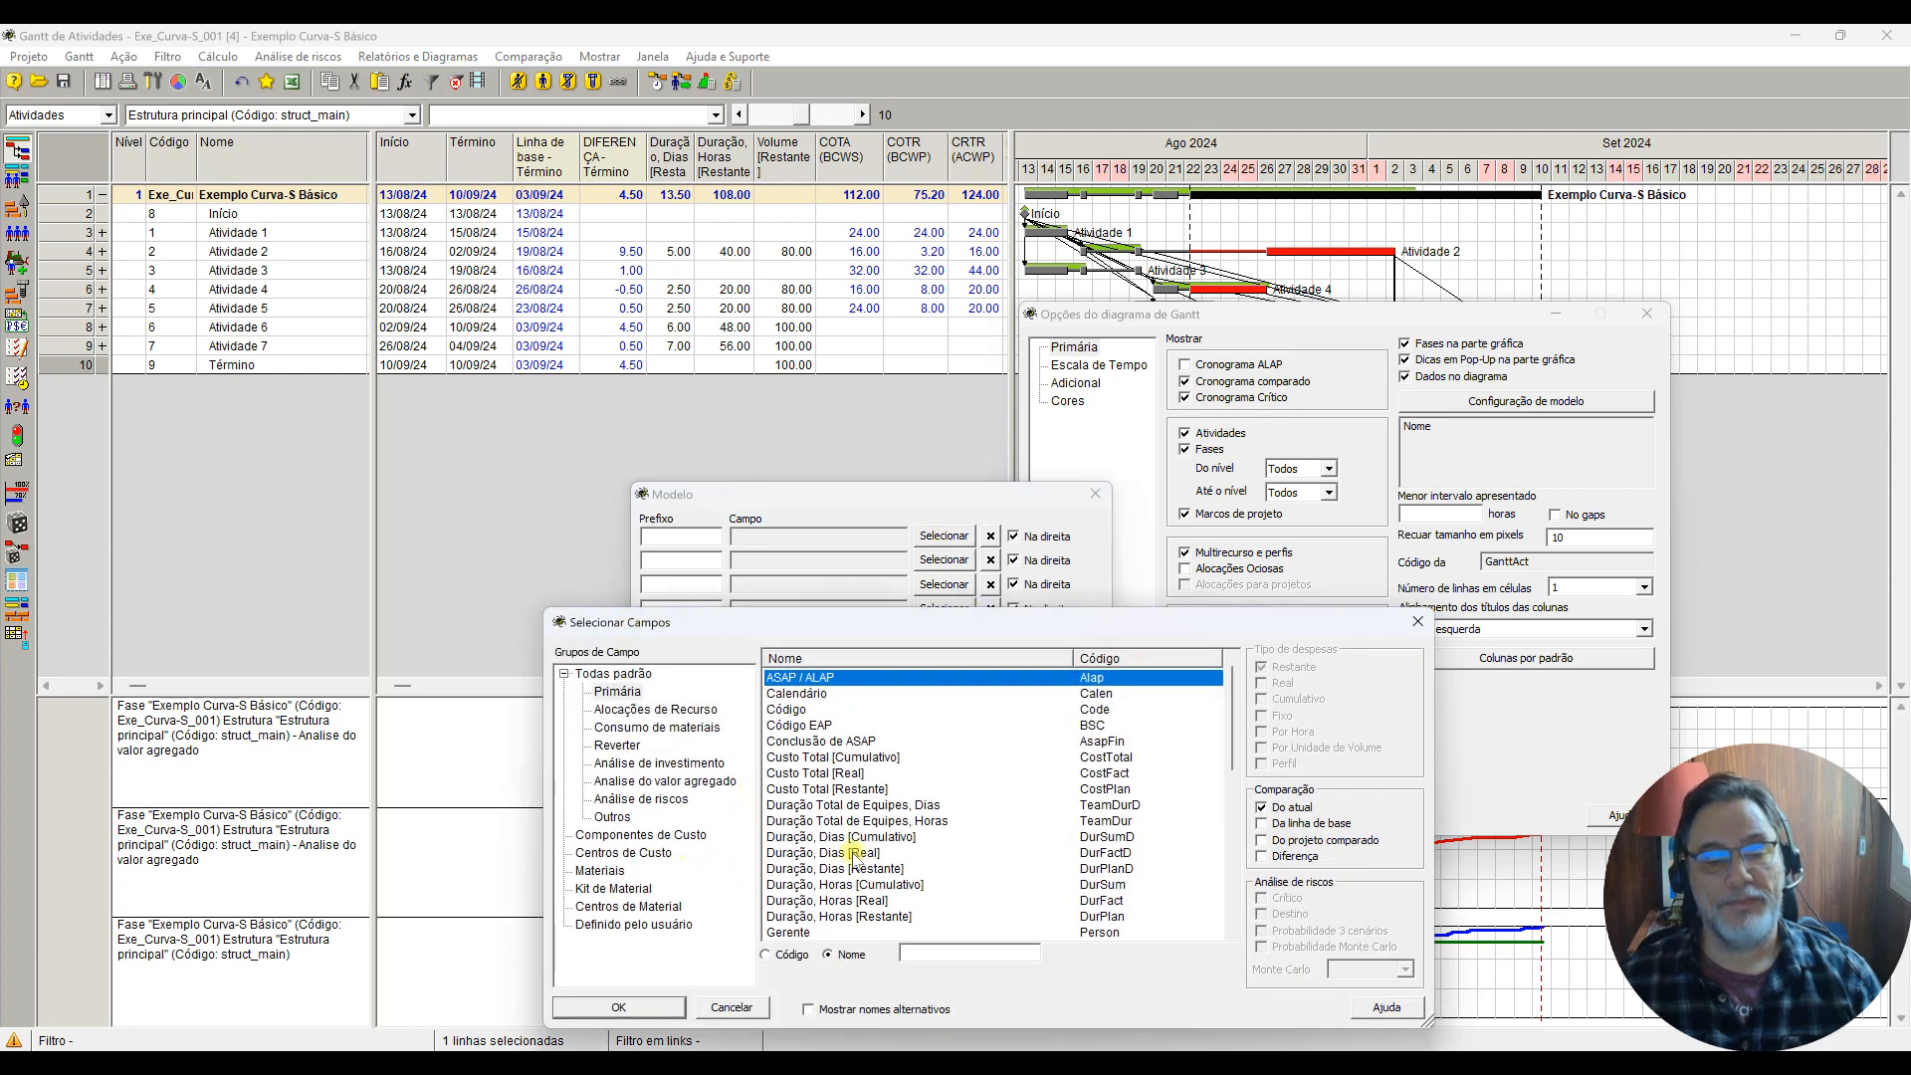
scroll(853, 856, down, 10)
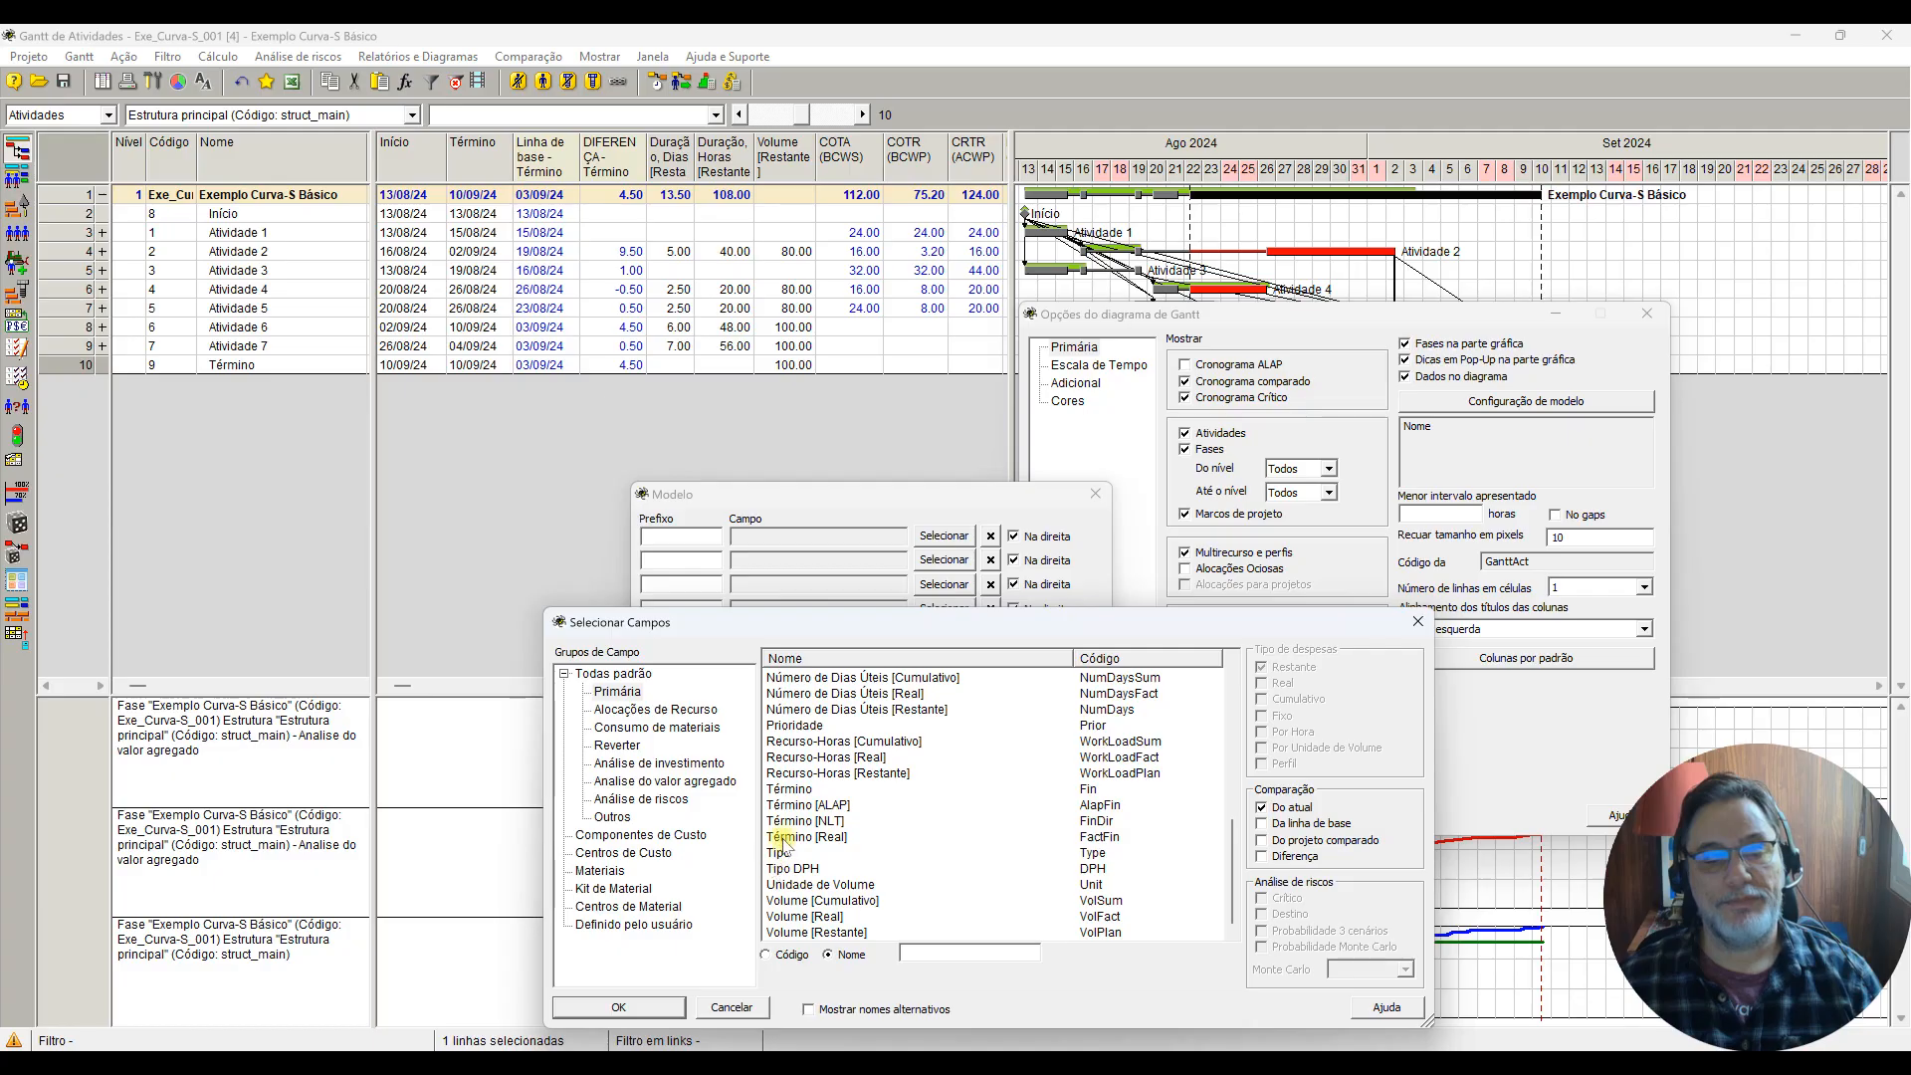
click(787, 791)
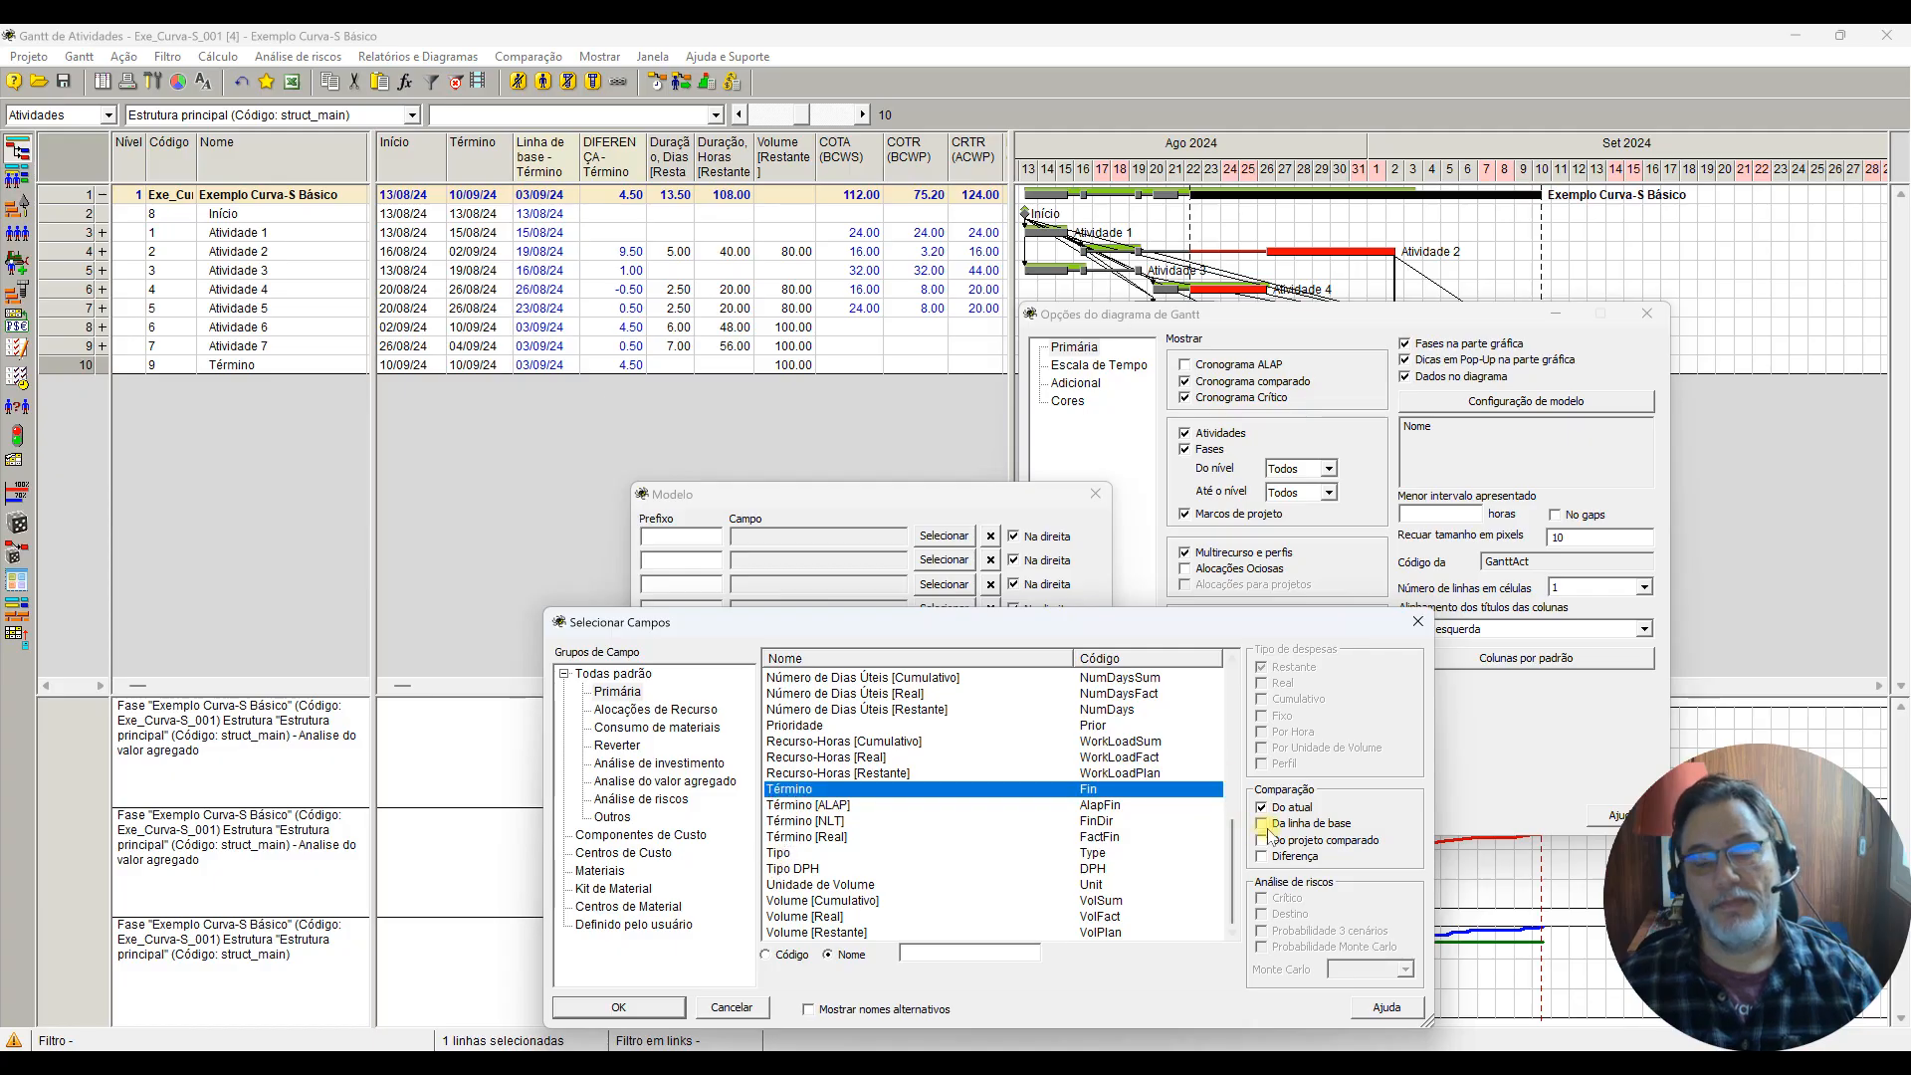
click(1261, 856)
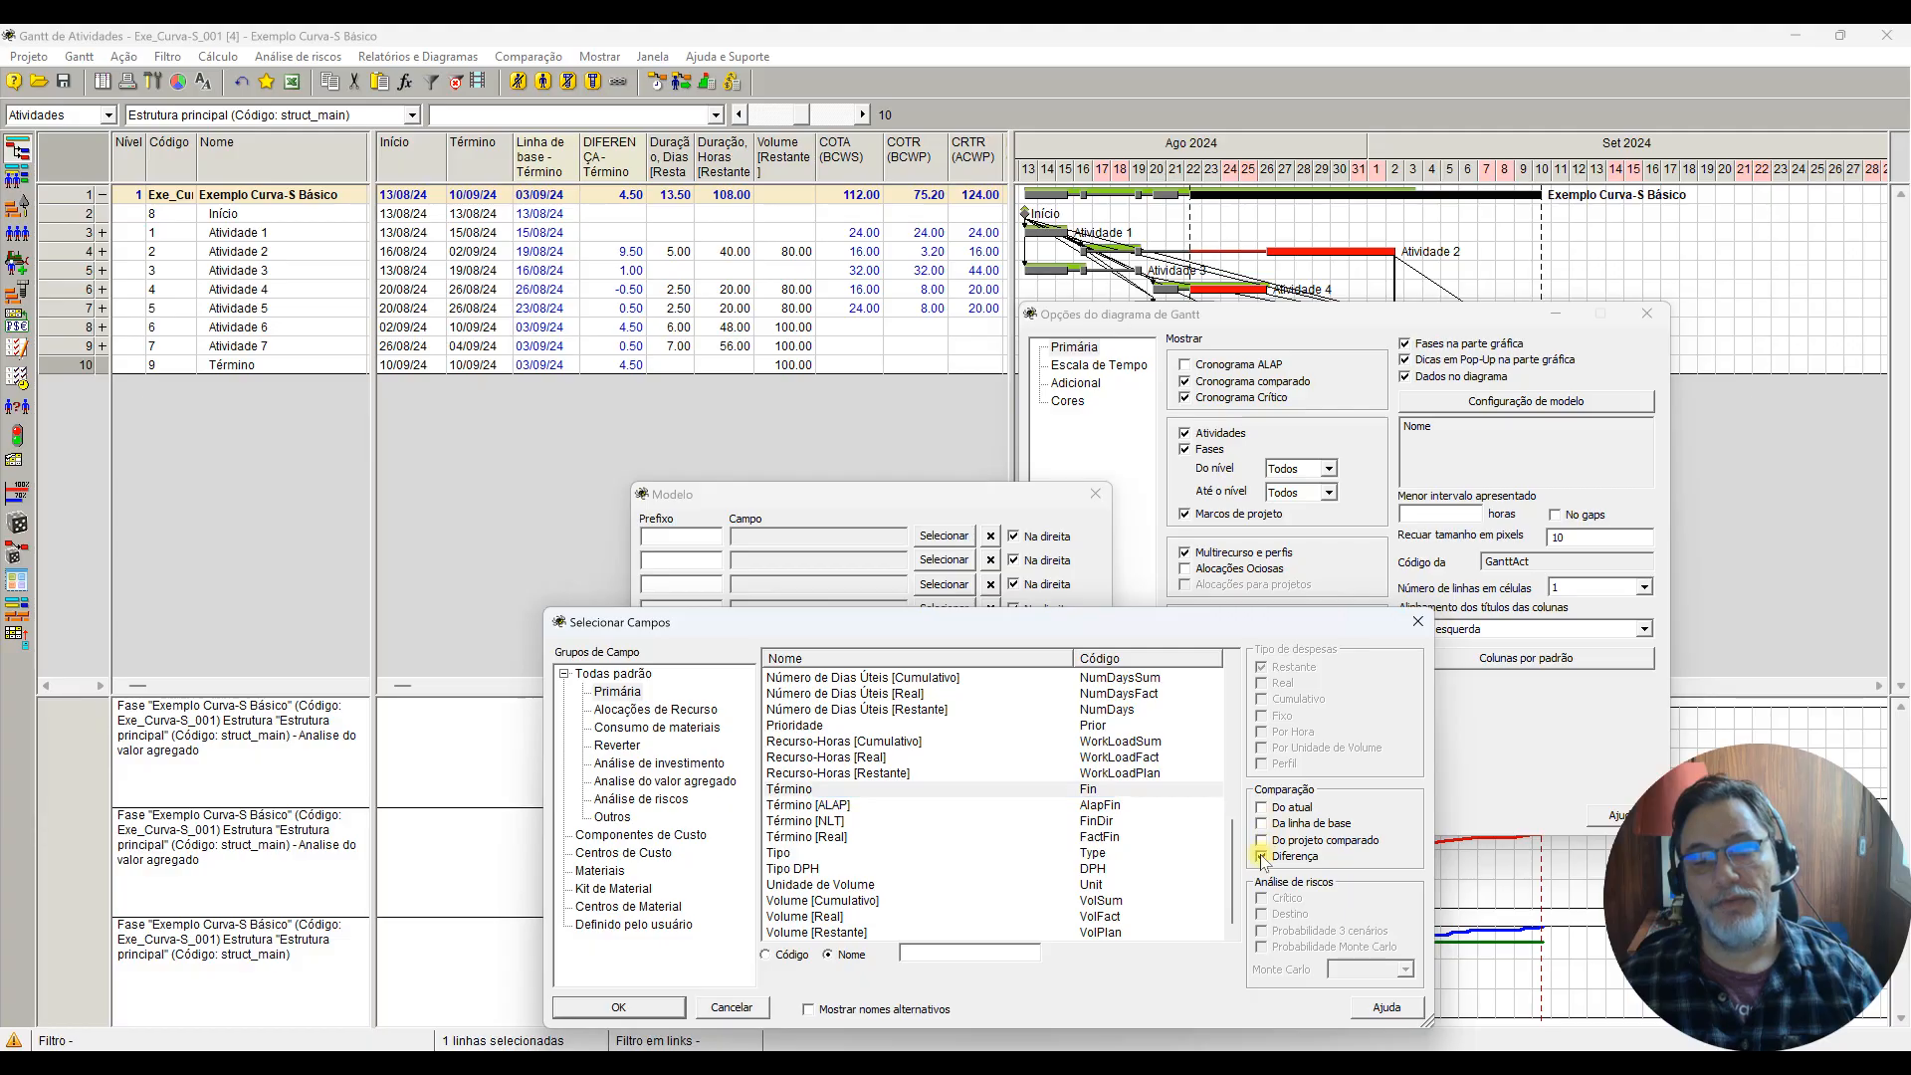
click(637, 1007)
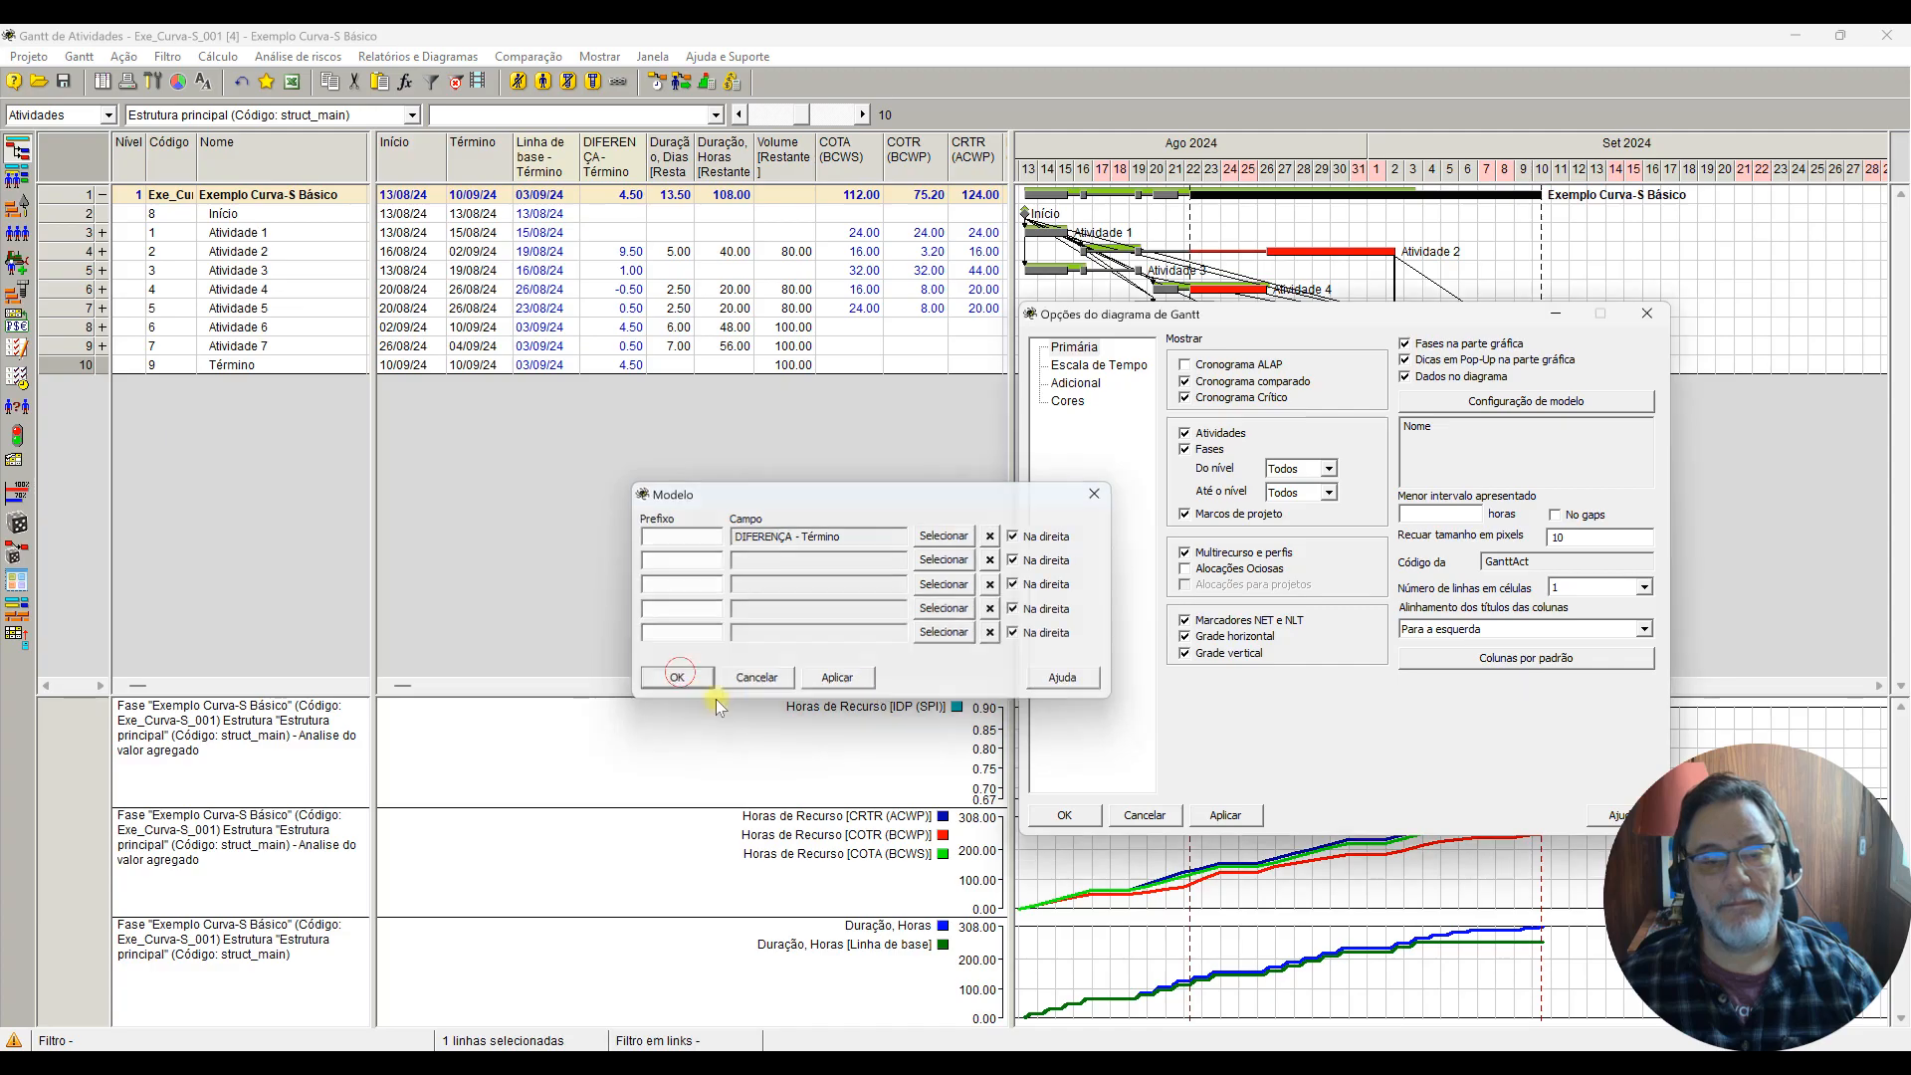
click(675, 677)
click(1065, 813)
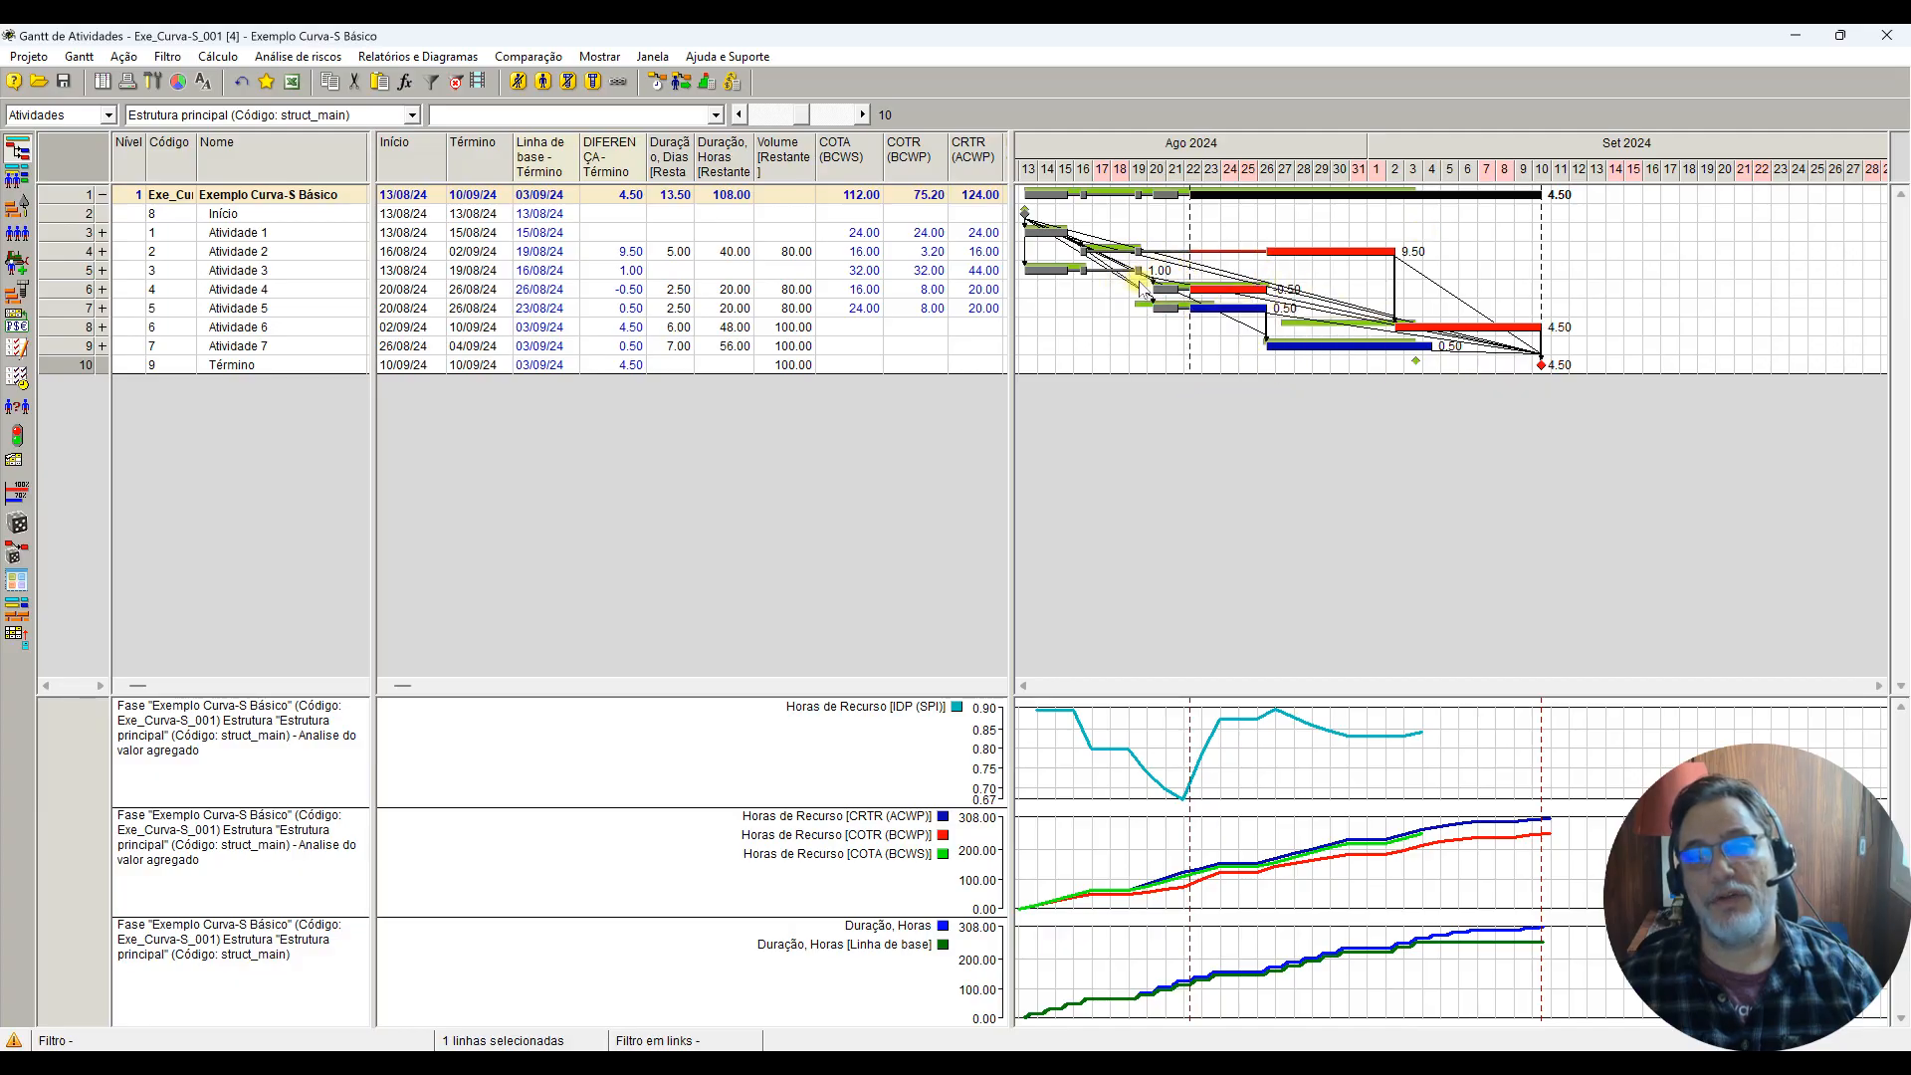
mouse_move(1517, 334)
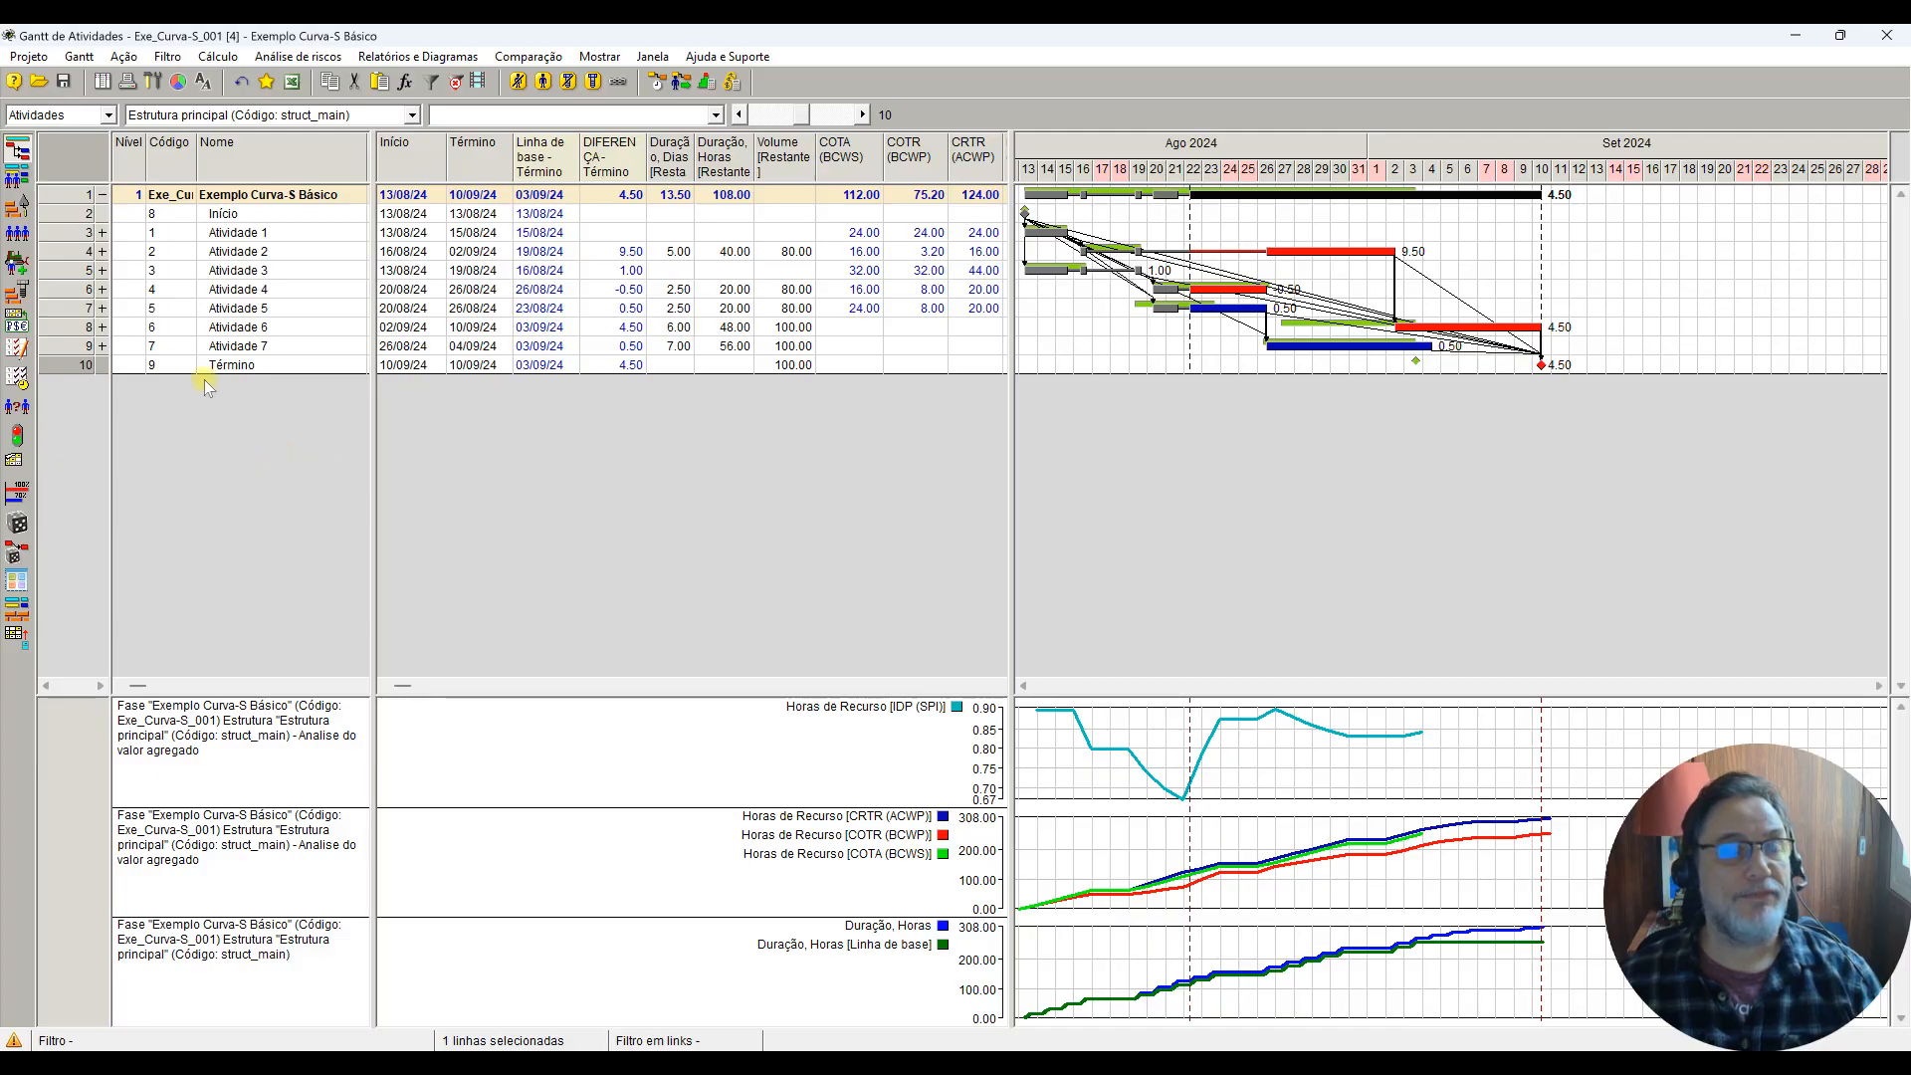
click(67, 84)
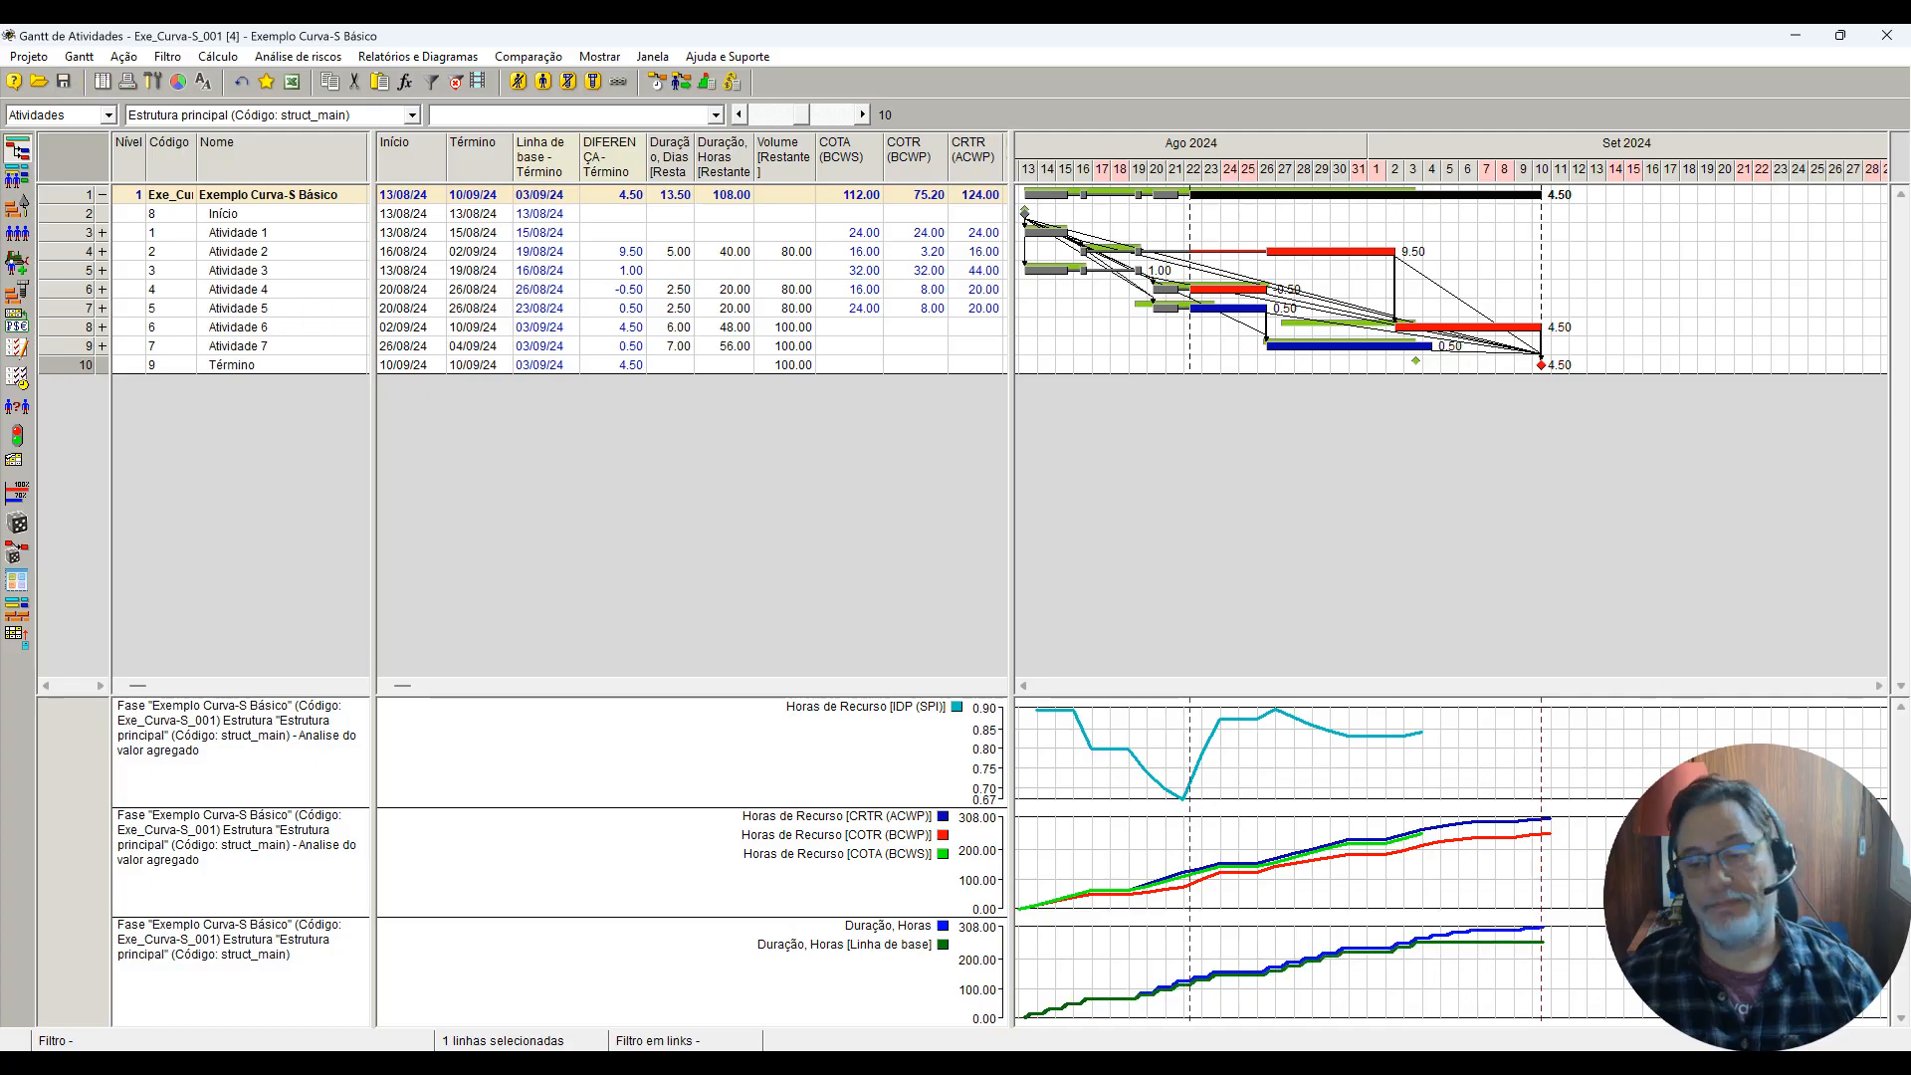